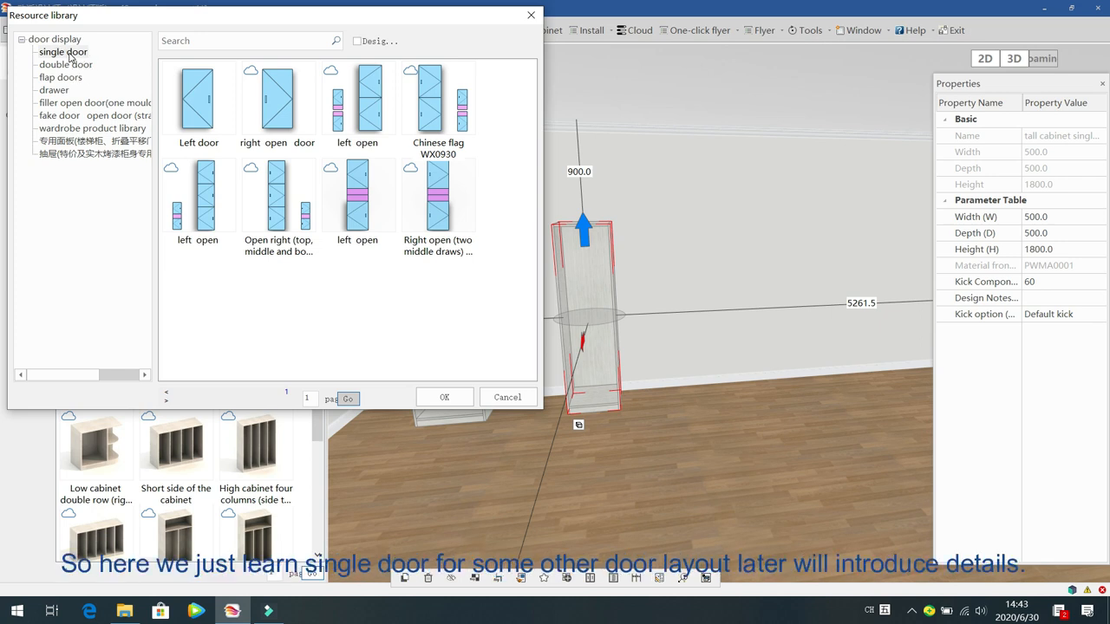
Step: Add the "Left door" from the single door library to the tall cabinet's empty space, and dismiss the library
{"action": "left_click", "coordinate": [67, 53]}
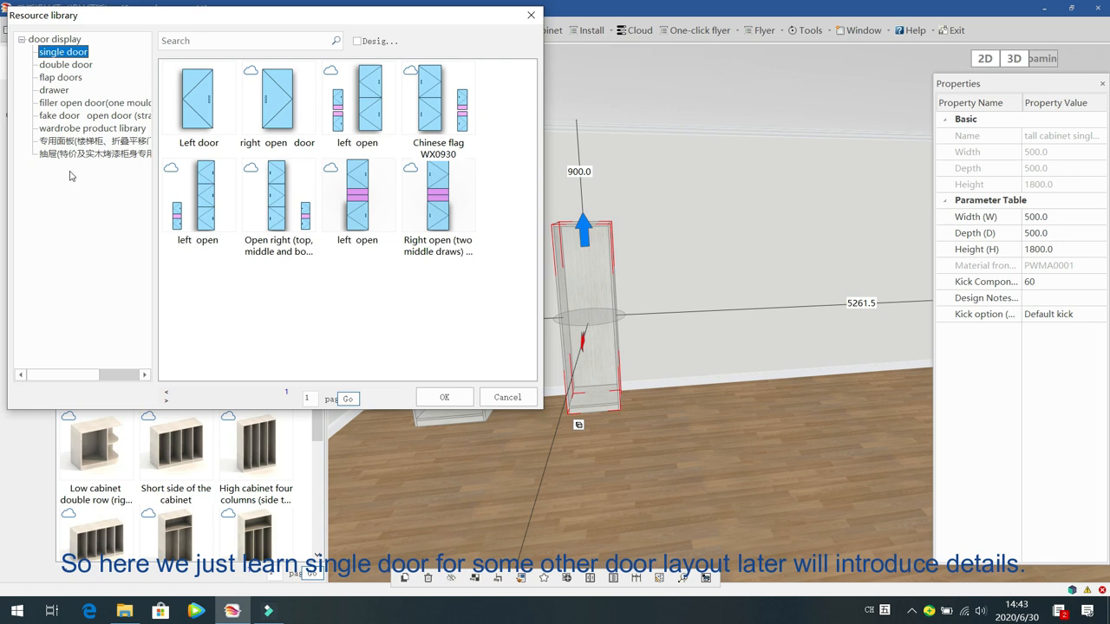
{"action": "left_click", "coordinate": [198, 101]}
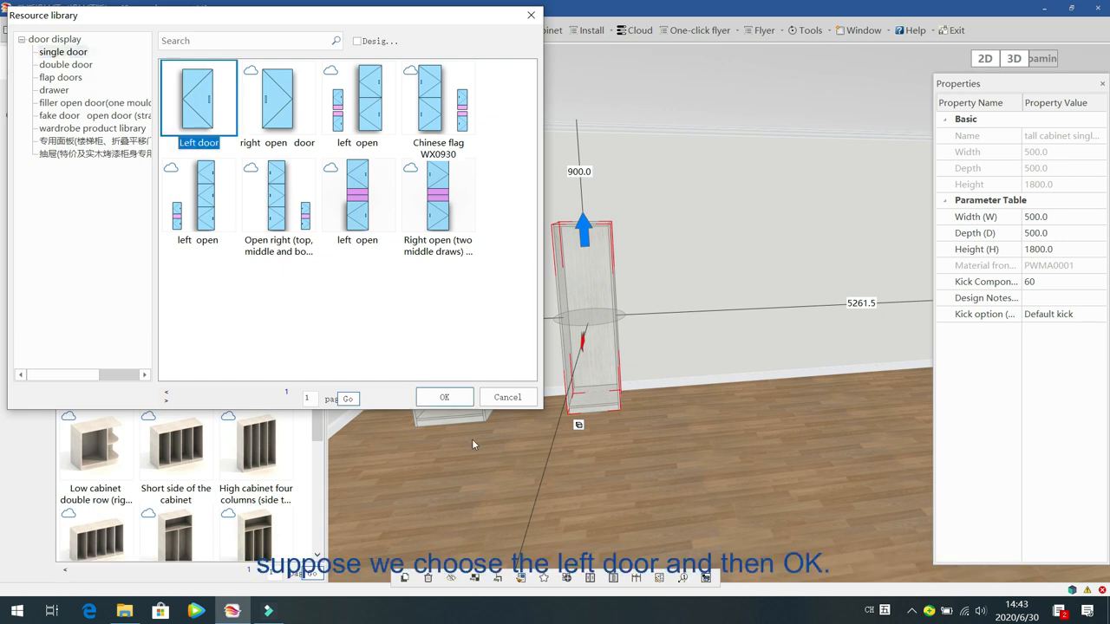
{"action": "left_click", "coordinate": [444, 397]}
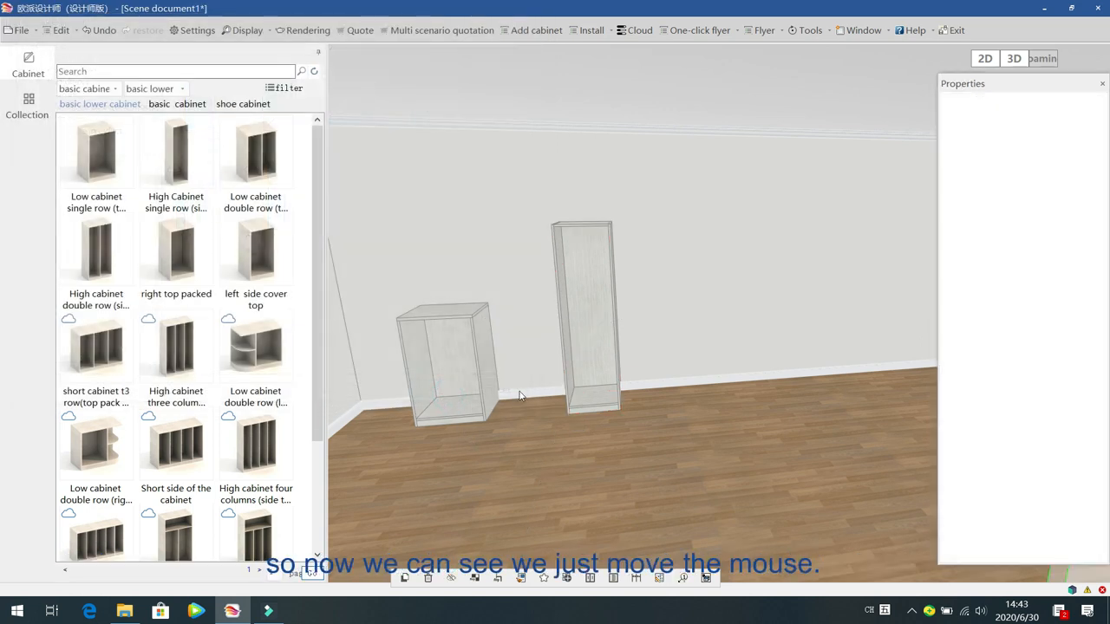
{"action": "left_click", "coordinate": [592, 310]}
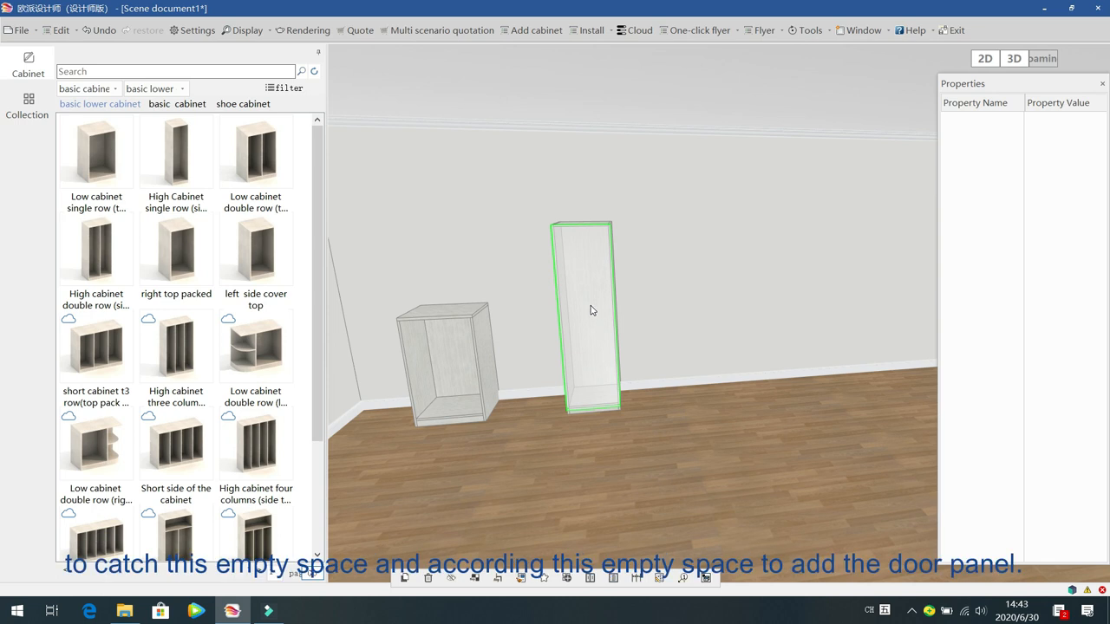
{"action": "left_click", "coordinate": [591, 310]}
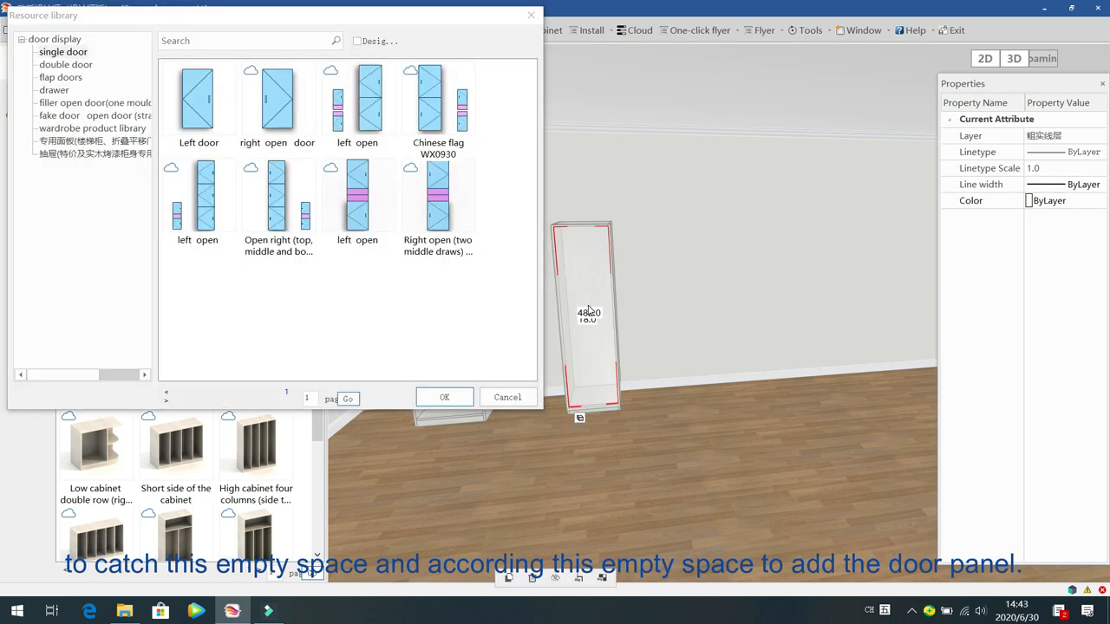
{"action": "left_click", "coordinate": [511, 395]}
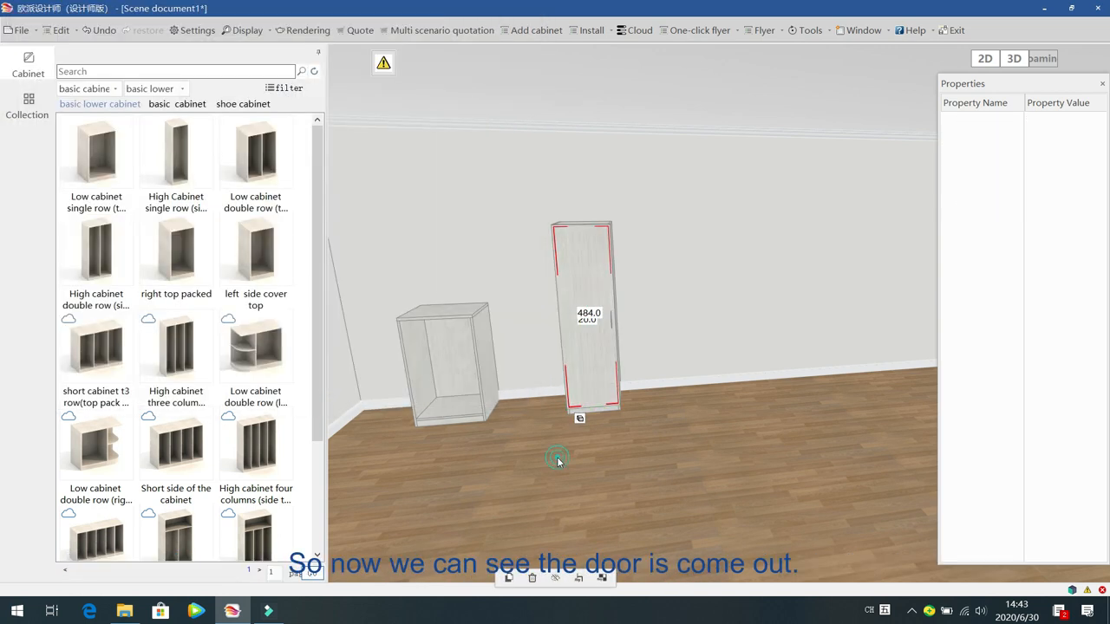
Step: Delete the door panel from the tall cabinet
{"action": "left_click", "coordinate": [581, 338]}
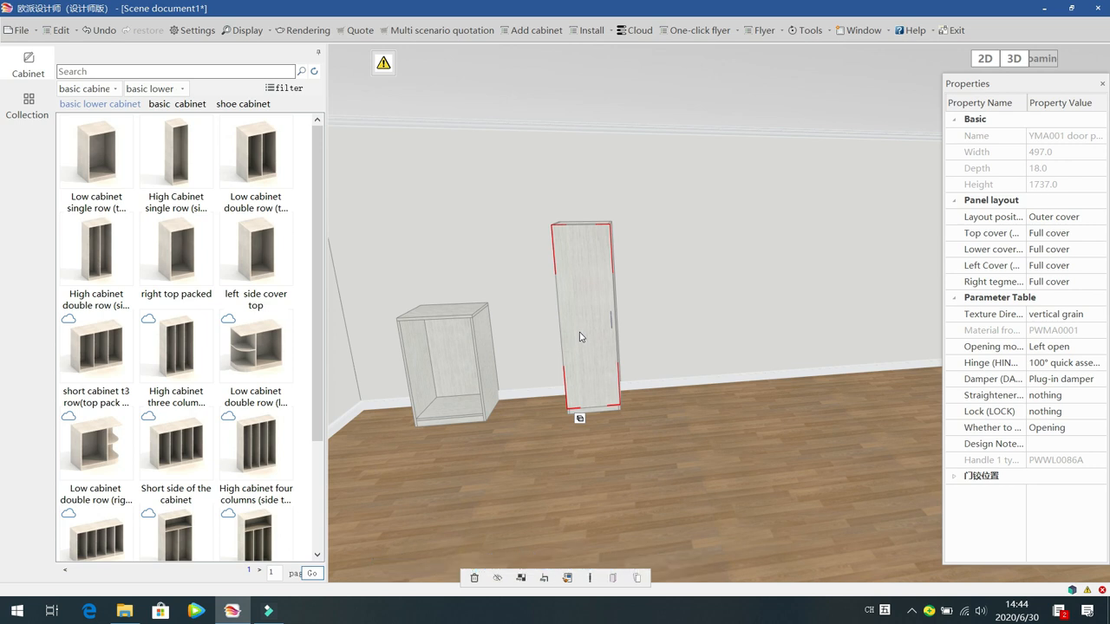
{"action": "key", "text": "Delete"}
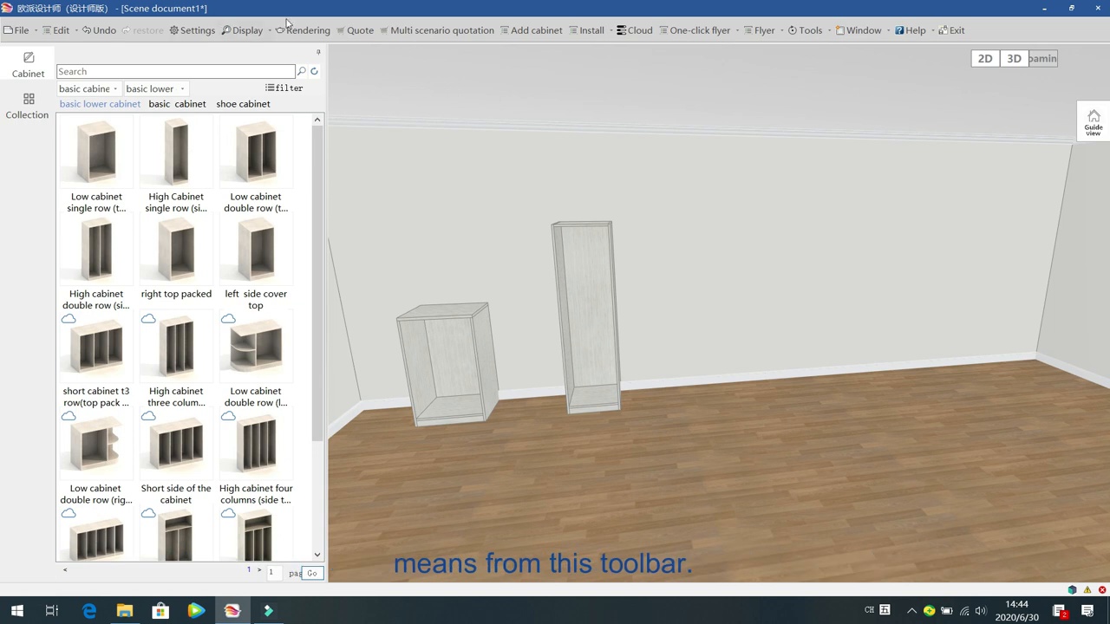
Step: Try to install a single door panel on the tall cabinet from its top, bottom, left and right boards without choosing a door model
{"action": "left_click", "coordinate": [595, 32]}
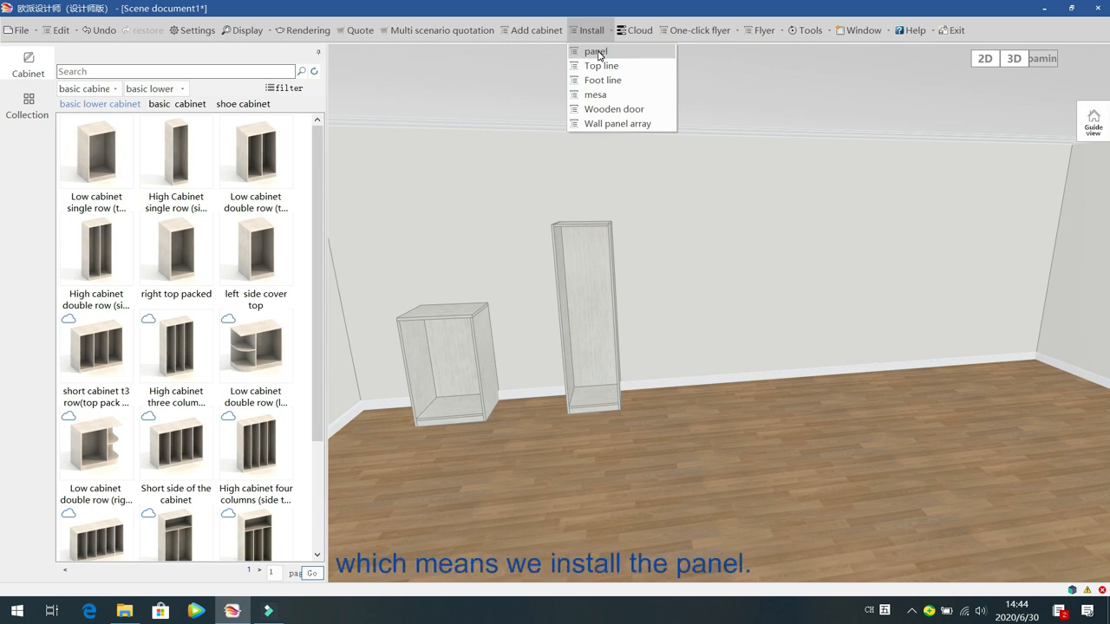
{"action": "left_click", "coordinate": [598, 53]}
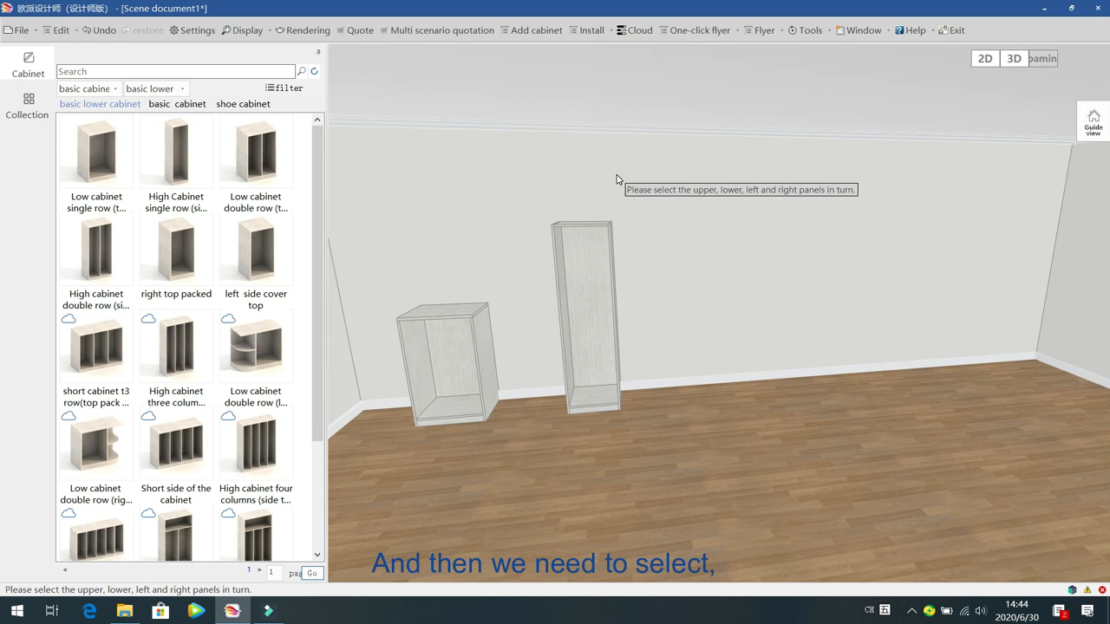
{"action": "left_click", "coordinate": [583, 226]}
{"action": "left_click", "coordinate": [582, 403]}
{"action": "left_click", "coordinate": [567, 338]}
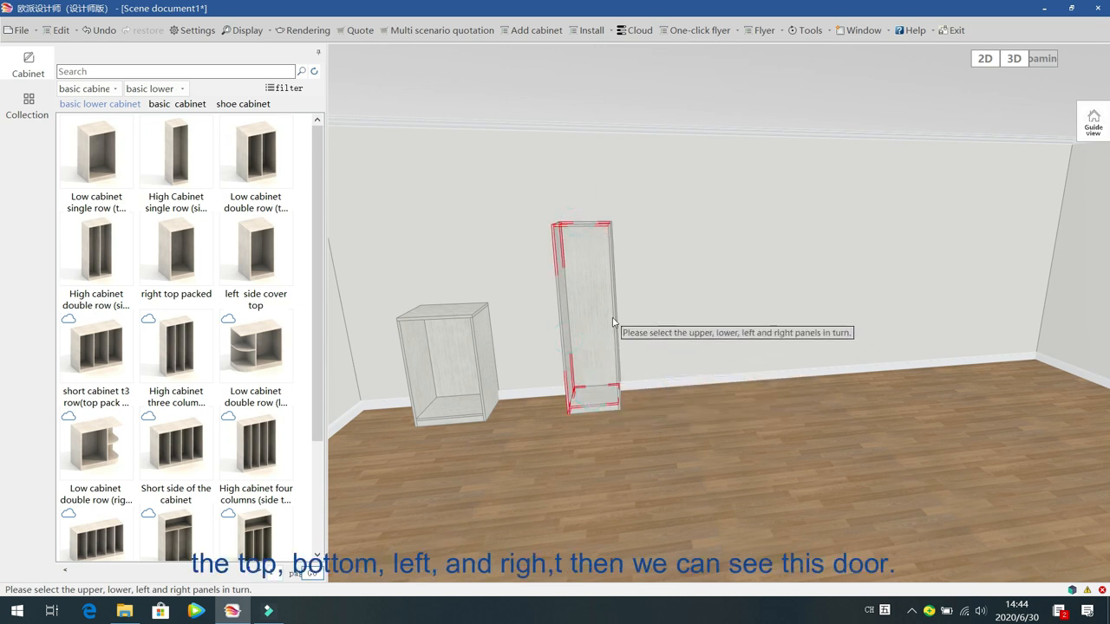
{"action": "left_click", "coordinate": [615, 321]}
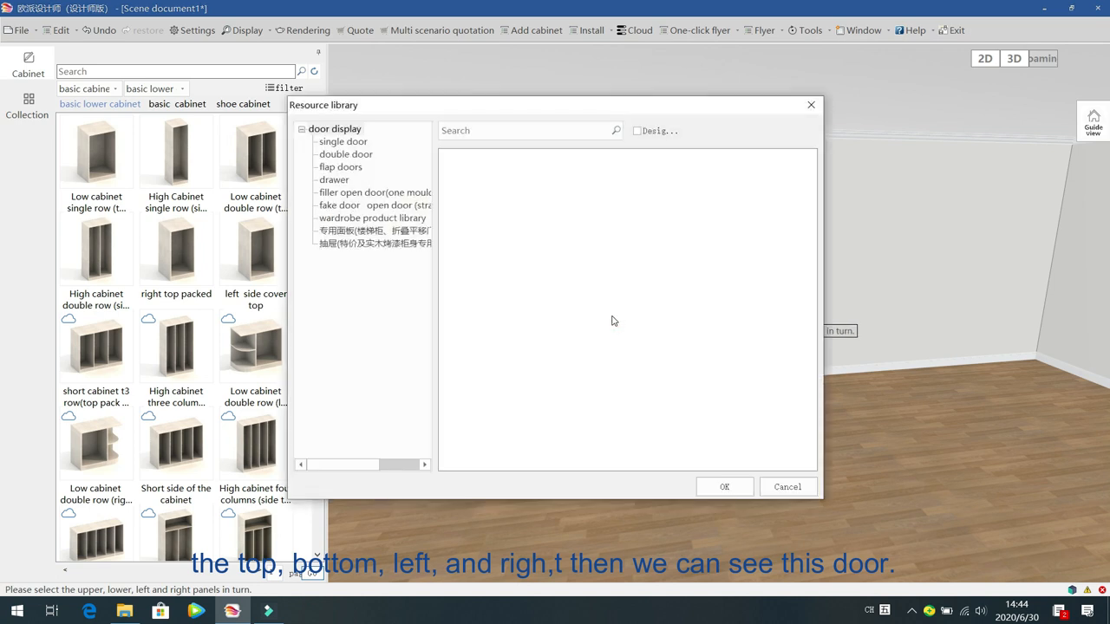
{"action": "left_click", "coordinate": [358, 143]}
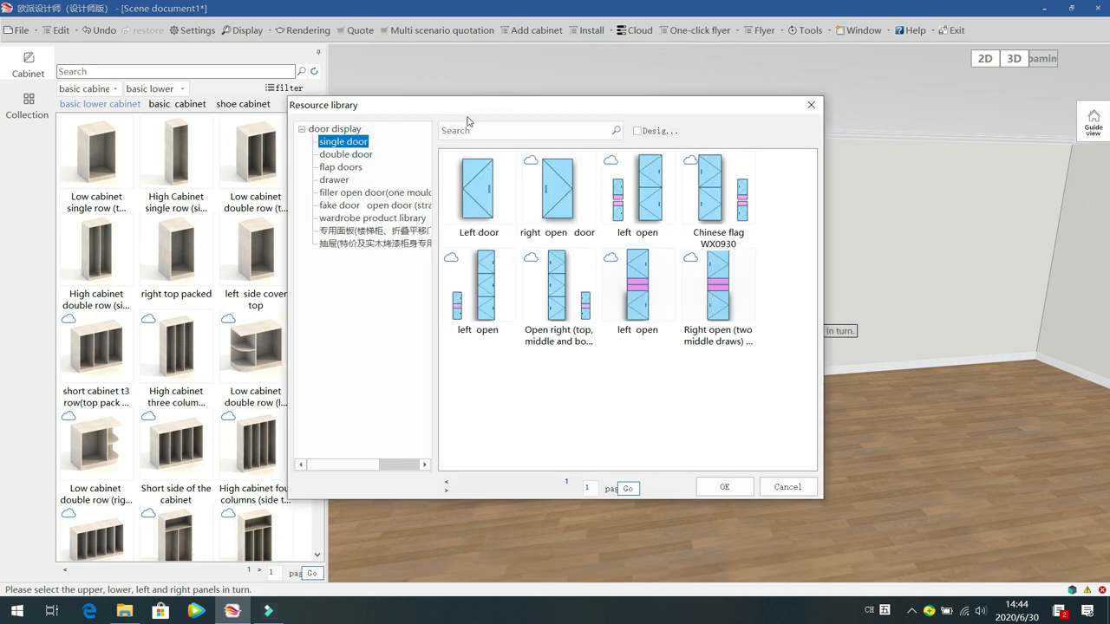
{"action": "left_click_drag", "start_coordinate": [474, 111], "coordinate": [216, 114]}
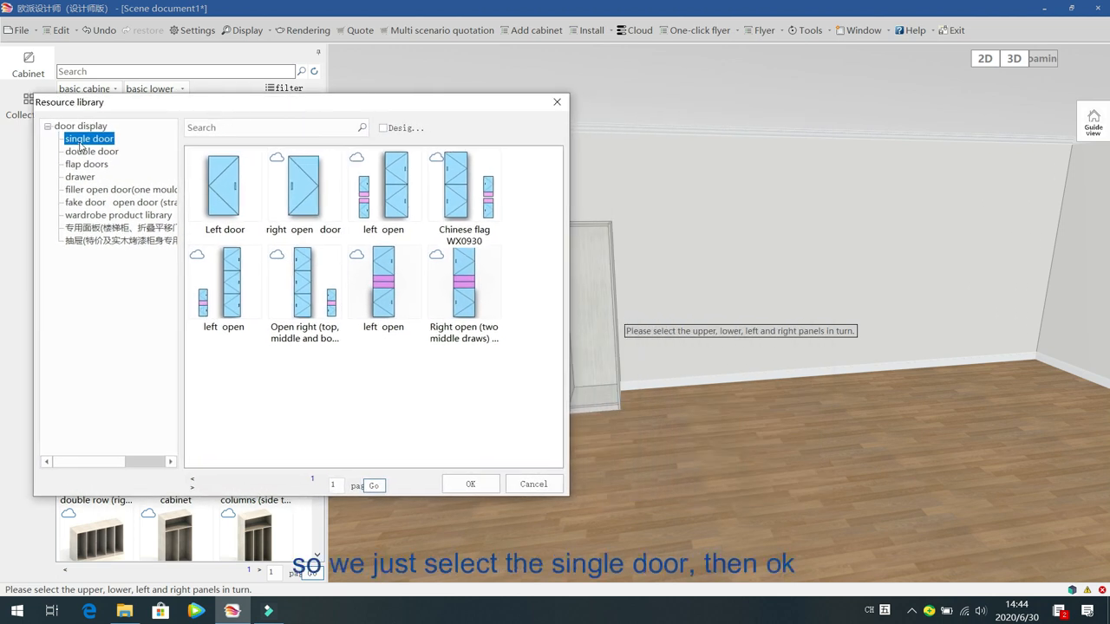
{"action": "left_click", "coordinate": [470, 483]}
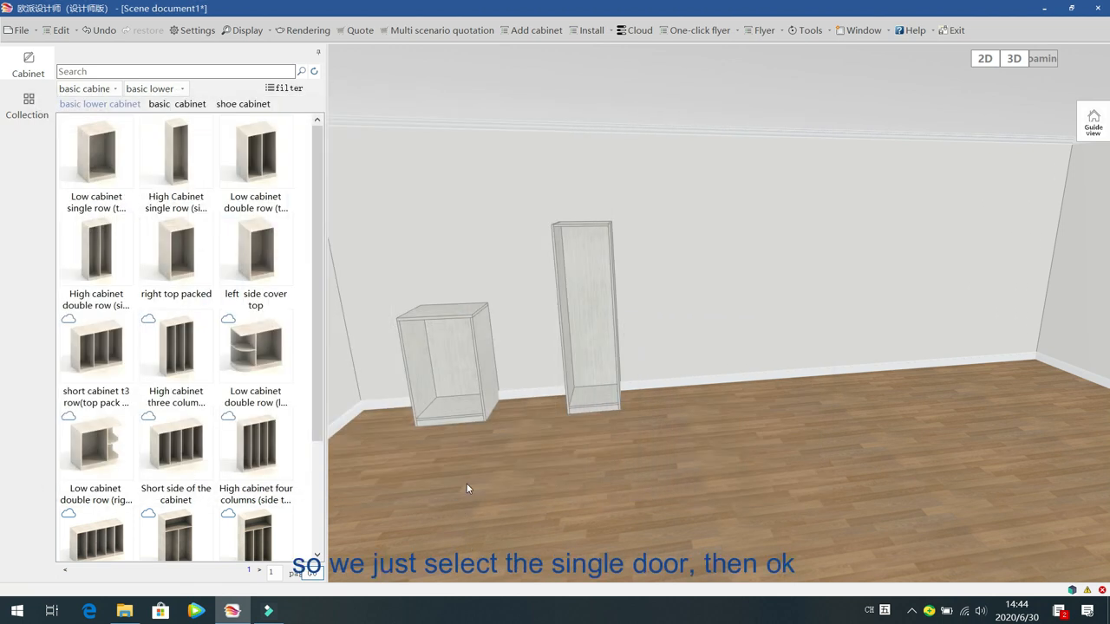
{"action": "left_click", "coordinate": [591, 312]}
{"action": "left_click", "coordinate": [685, 353]}
Step: Install the single "Left door" as a panel on the tall cabinet, choosing its top, bottom, left and right boards in that order
{"action": "left_click", "coordinate": [594, 37]}
{"action": "left_click", "coordinate": [602, 50]}
{"action": "left_click", "coordinate": [579, 227]}
{"action": "left_click", "coordinate": [586, 400]}
{"action": "left_click", "coordinate": [565, 344]}
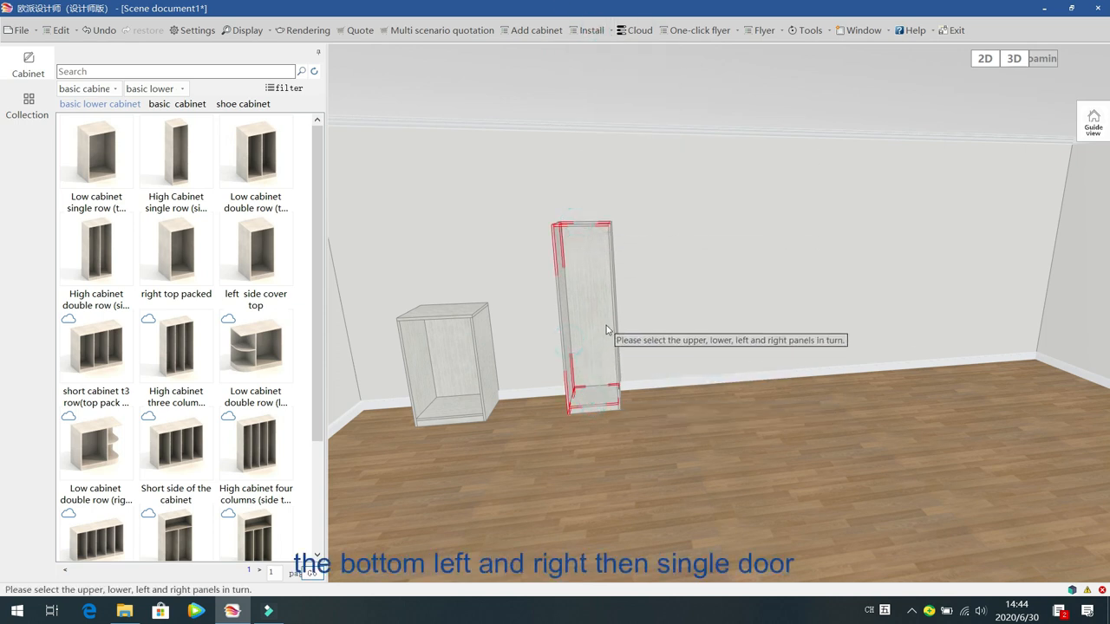
{"action": "left_click", "coordinate": [615, 321]}
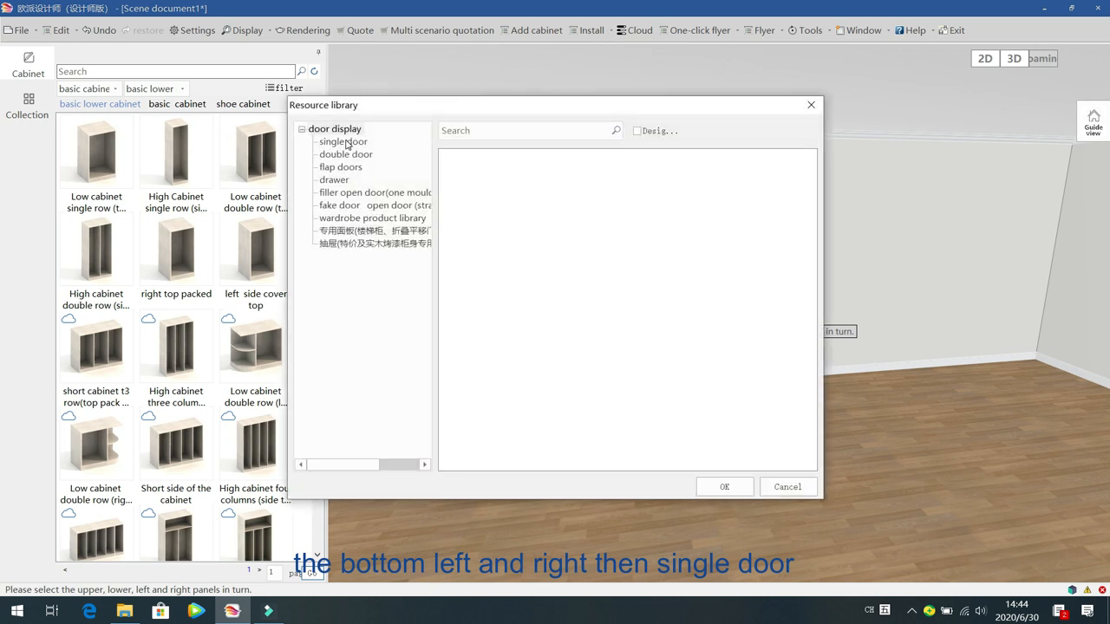
{"action": "left_click", "coordinate": [346, 143]}
{"action": "left_click", "coordinate": [478, 190]}
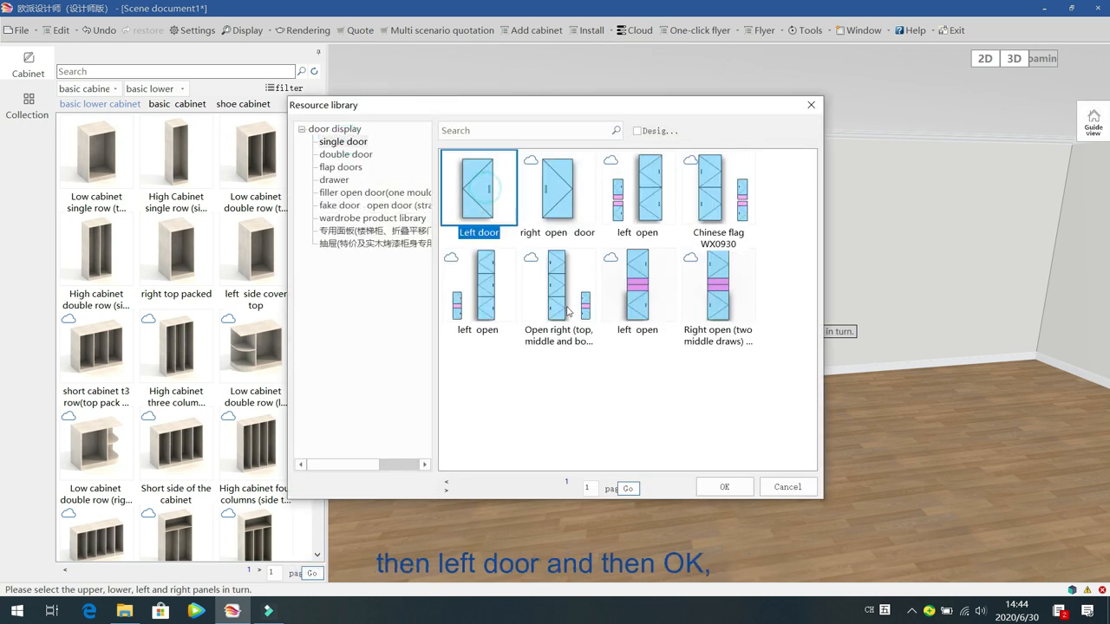
{"action": "left_click", "coordinate": [725, 488]}
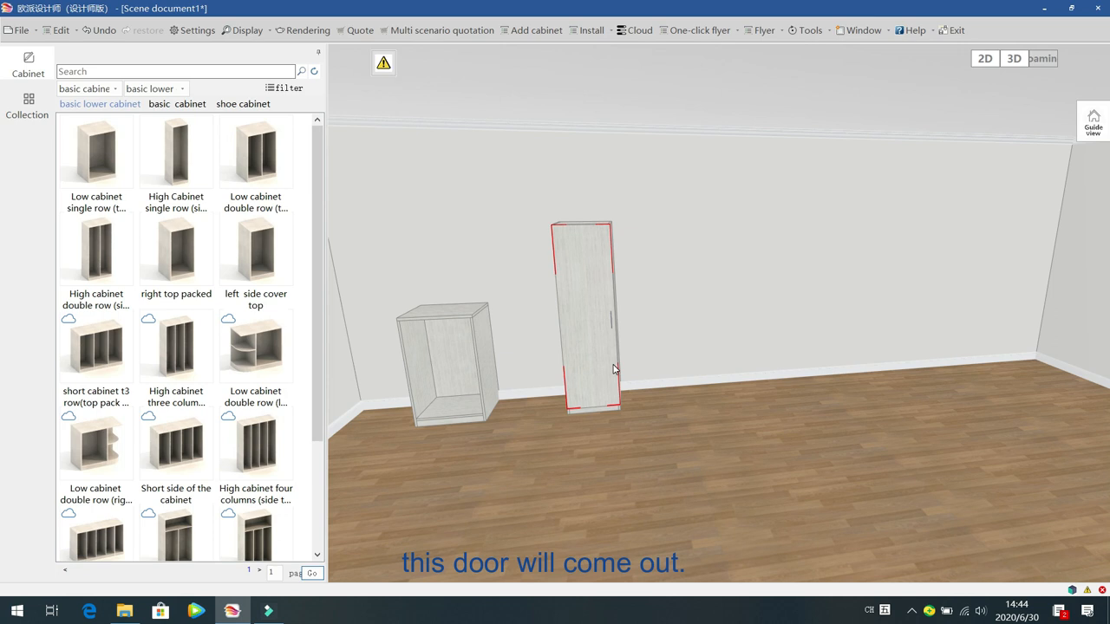
{"action": "left_click", "coordinate": [668, 465]}
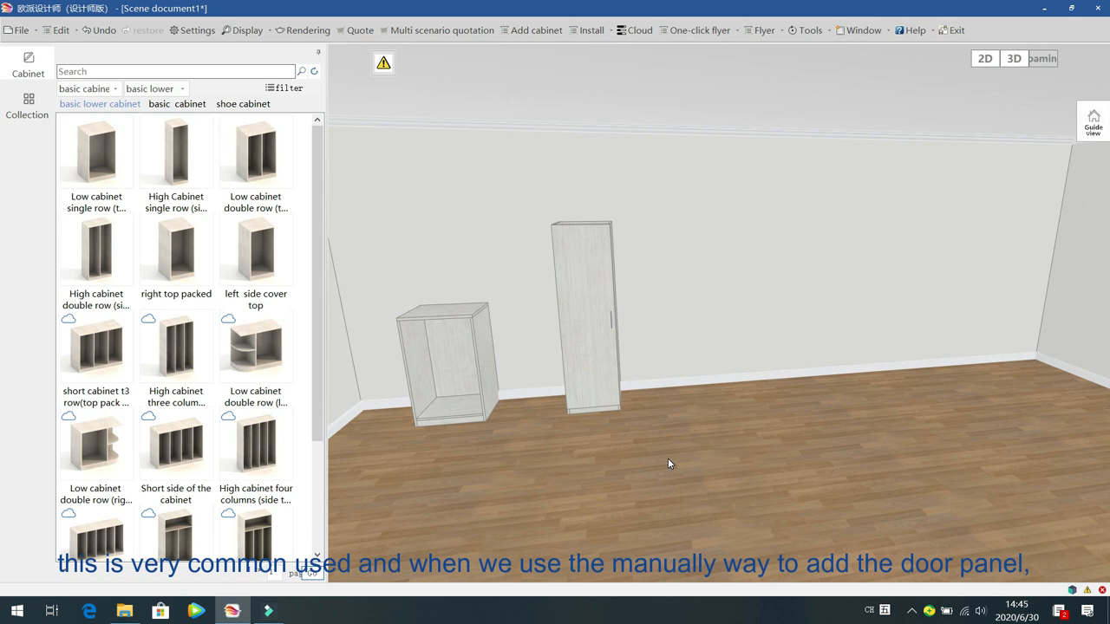
Step: Remove the manually installed door panel from the tall cabinet
{"action": "left_click", "coordinate": [602, 285]}
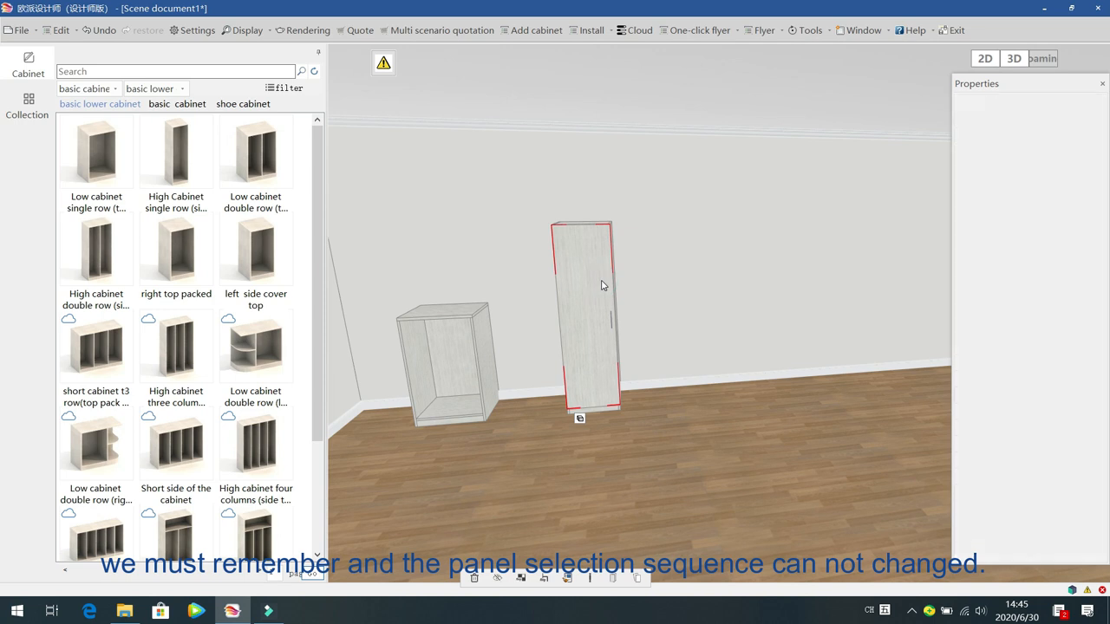
{"action": "key", "text": "Escape"}
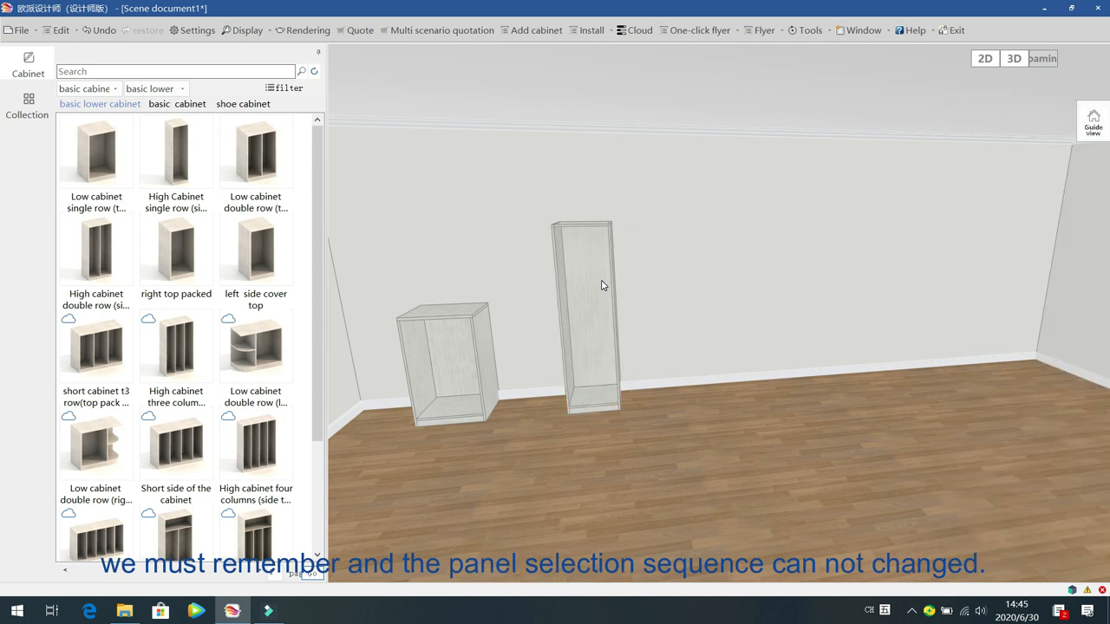
Step: Demonstrate the panel installation's top, bottom, left, right board selection on the tall cabinet, and cancel the door choice
{"action": "left_click", "coordinate": [591, 31]}
{"action": "left_click", "coordinate": [601, 54]}
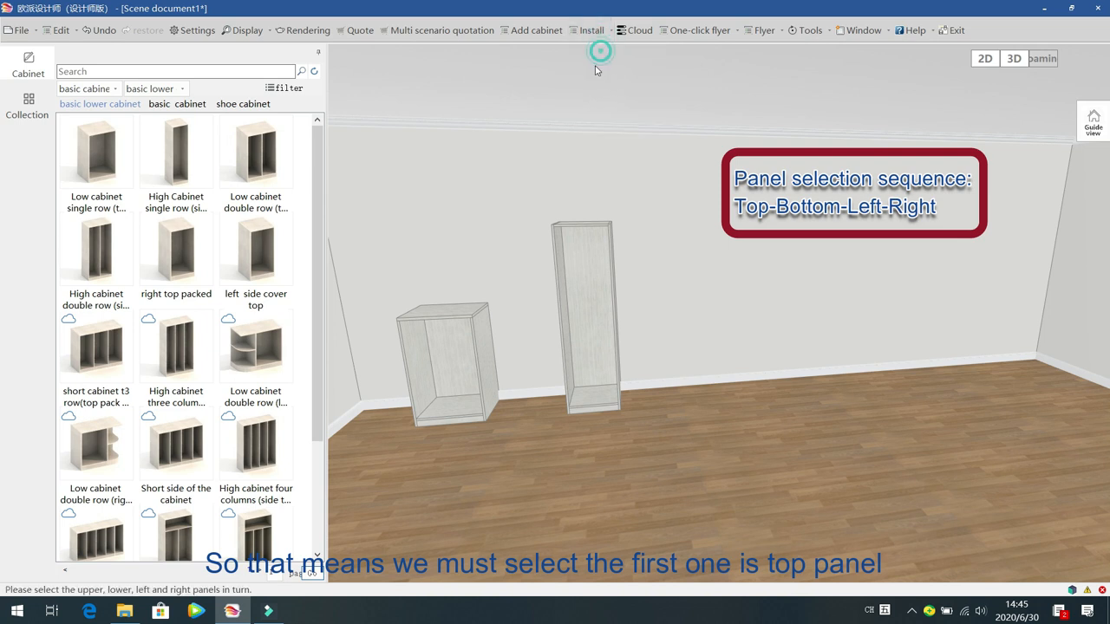
{"action": "left_click", "coordinate": [585, 224]}
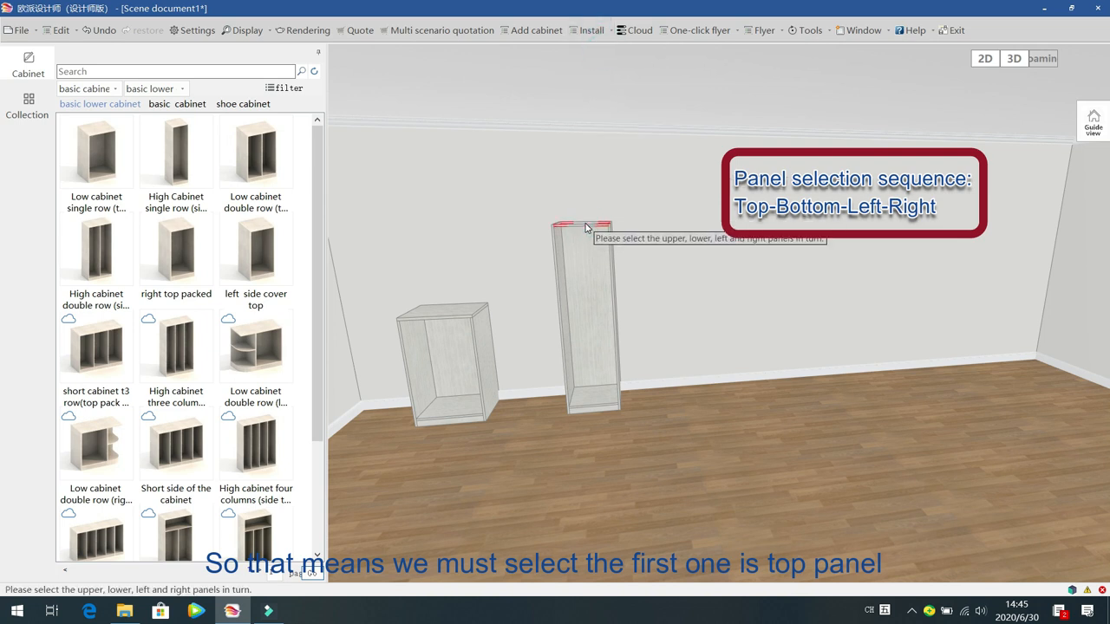
{"action": "left_click", "coordinate": [592, 399]}
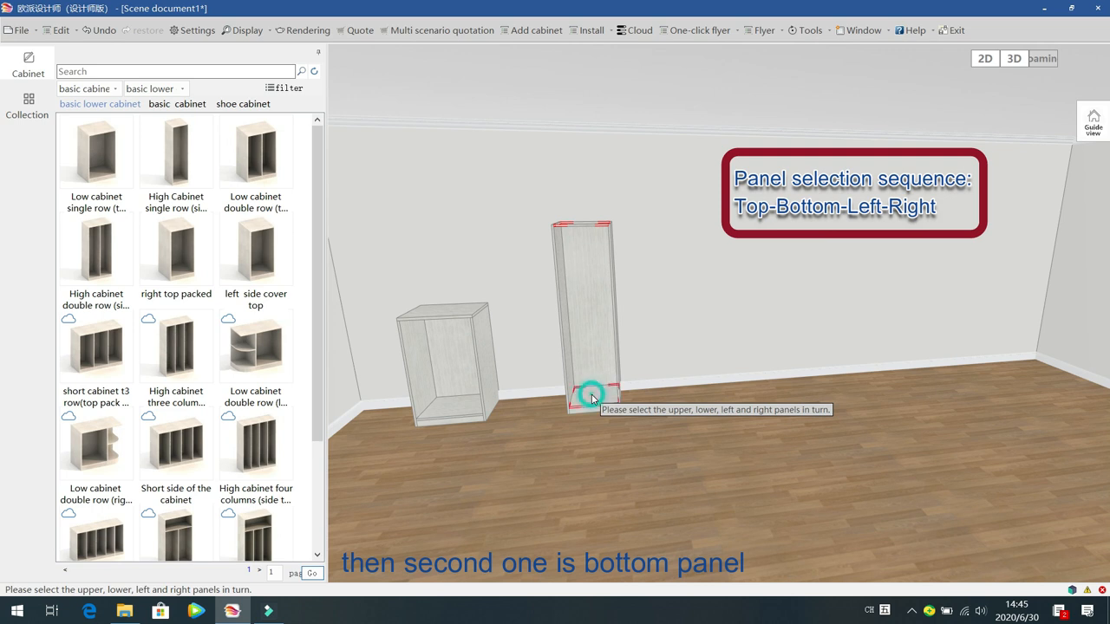
{"action": "left_click", "coordinate": [564, 326]}
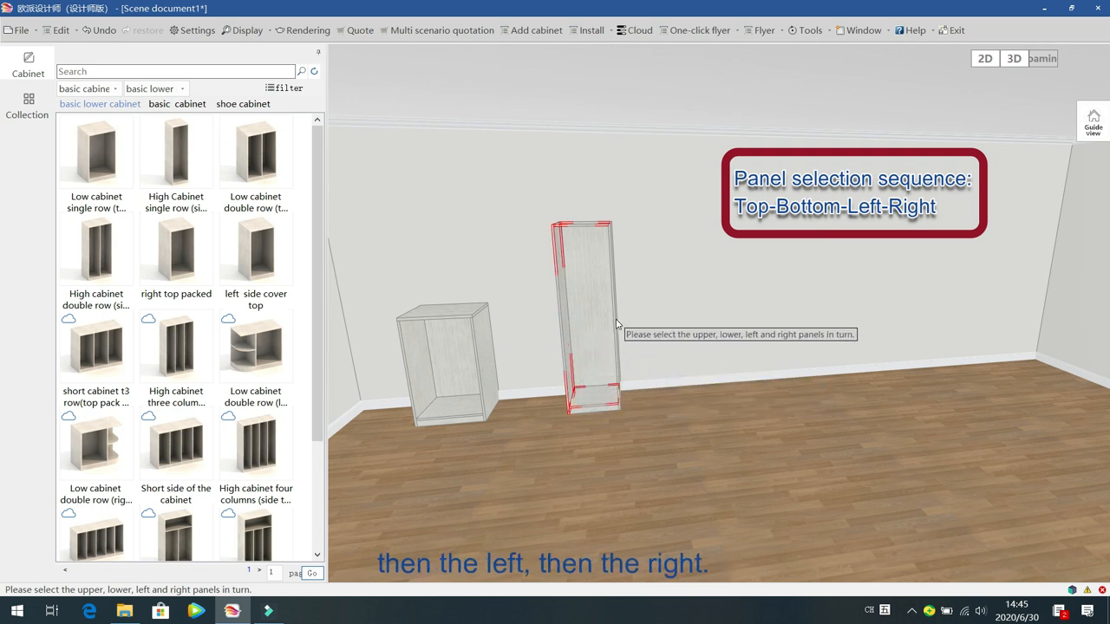
{"action": "left_click", "coordinate": [616, 324]}
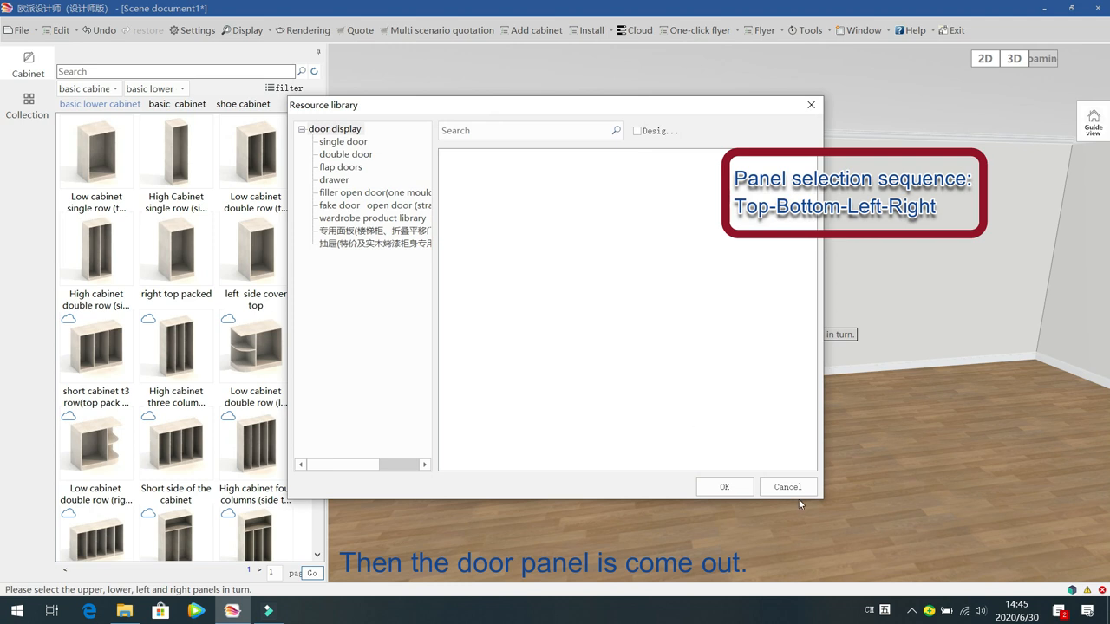
{"action": "left_click", "coordinate": [792, 488]}
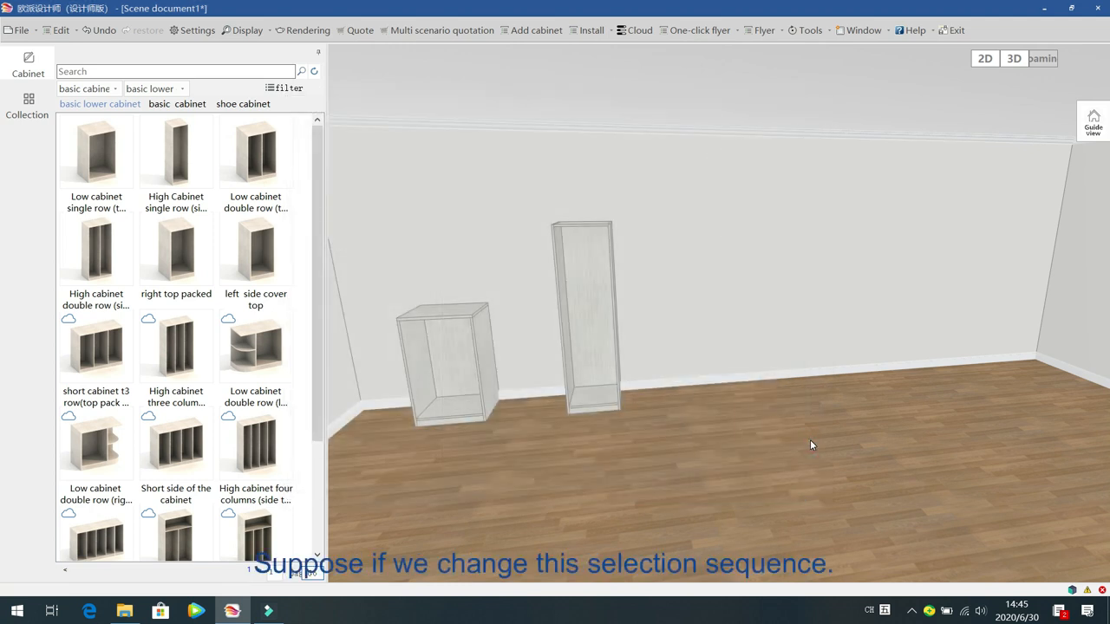
Step: Try to install a panel on the tall cabinet with the boards chosen in the order top, left, bottom, right
{"action": "left_click", "coordinate": [593, 31]}
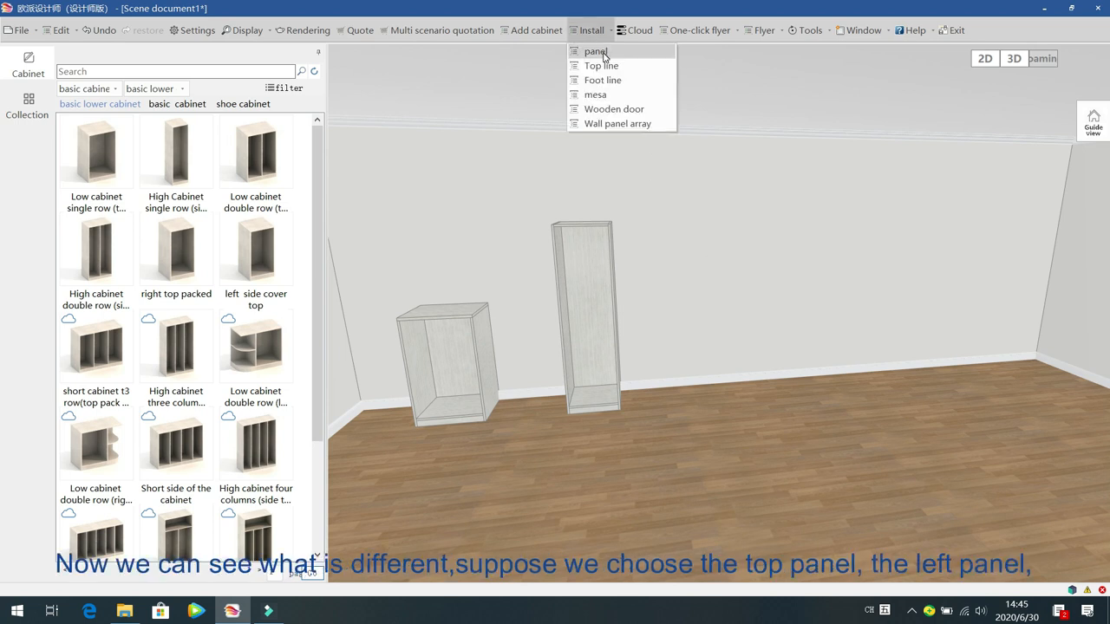
{"action": "left_click", "coordinate": [601, 52]}
{"action": "left_click", "coordinate": [587, 222]}
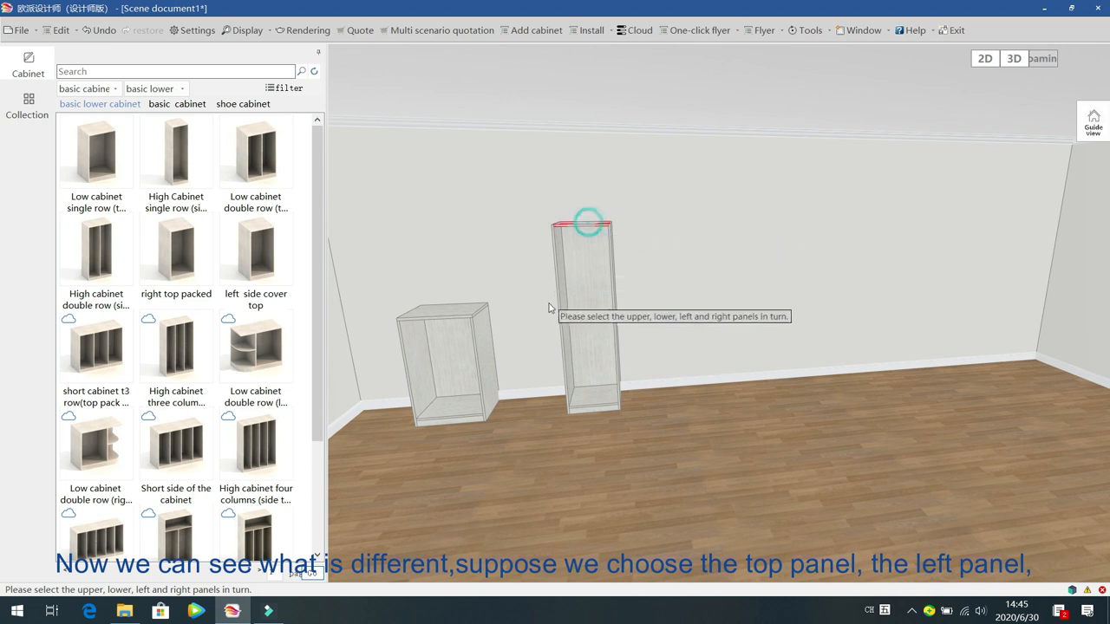
{"action": "left_click", "coordinate": [559, 280]}
{"action": "left_click", "coordinate": [598, 397]}
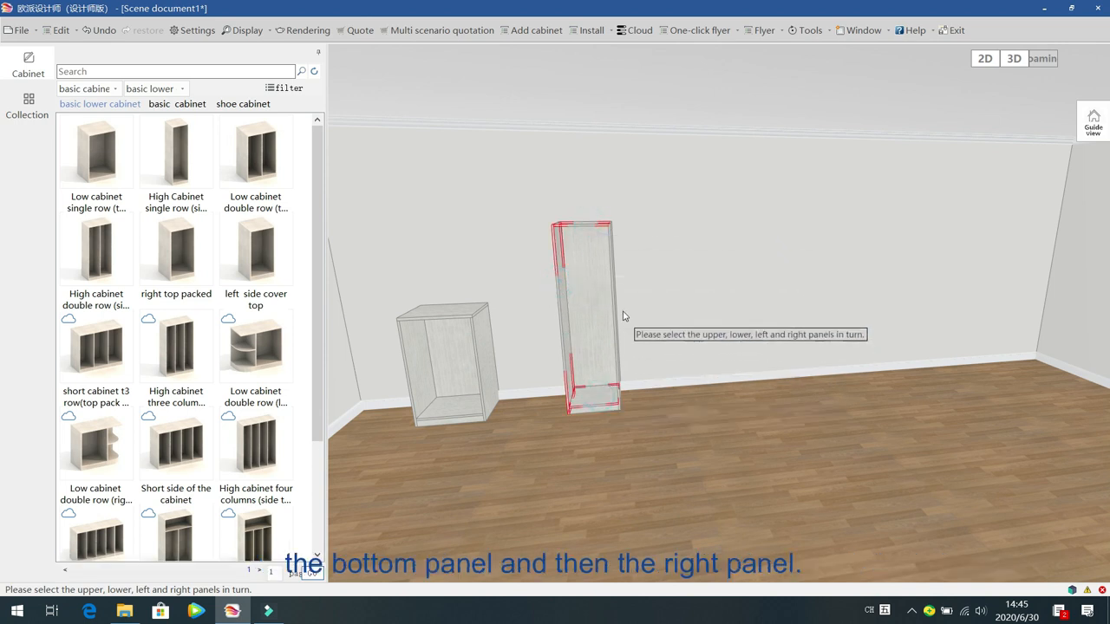
{"action": "left_click", "coordinate": [614, 287]}
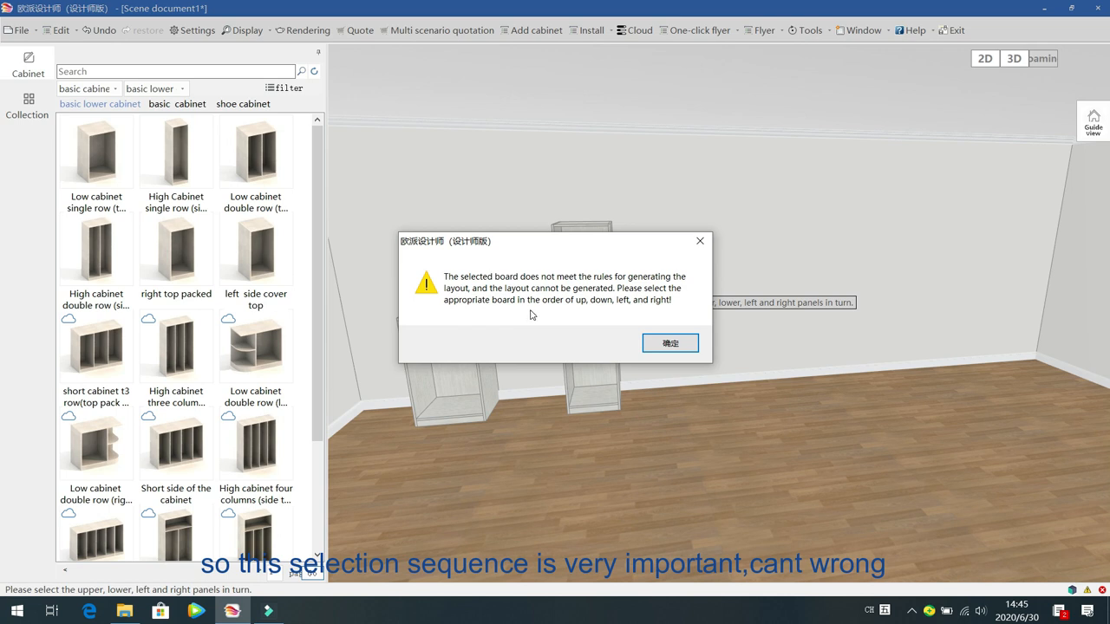
{"action": "left_click", "coordinate": [682, 349]}
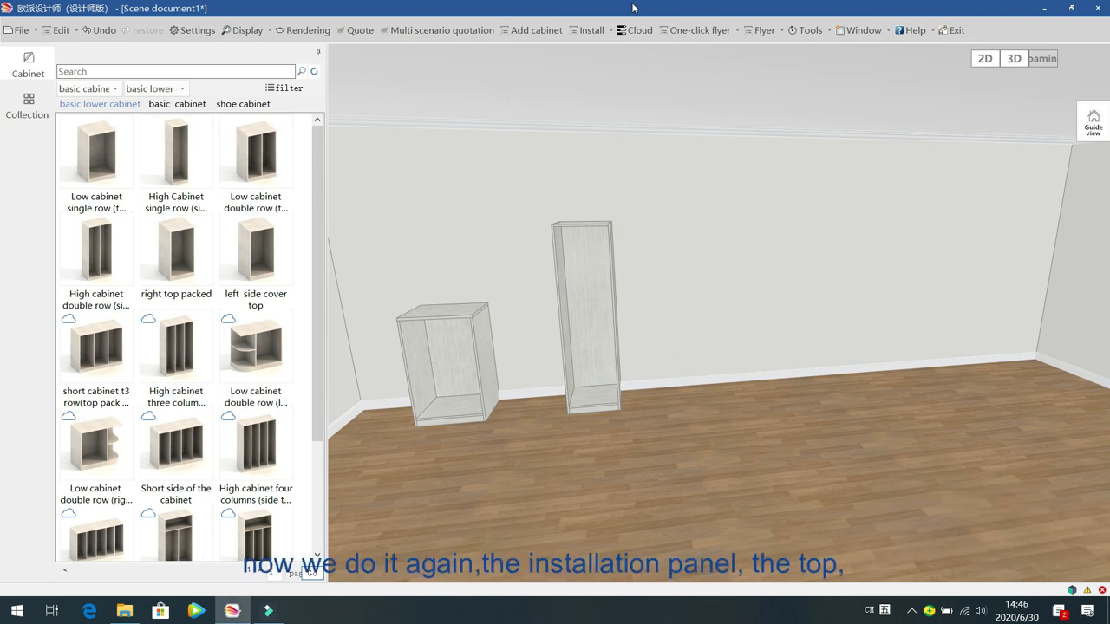
Step: Install the single "Left door" on the tall cabinet, choosing its top, bottom, left and right boards in turn, and dismiss the save reminder
{"action": "left_click", "coordinate": [590, 31]}
{"action": "left_click", "coordinate": [595, 48]}
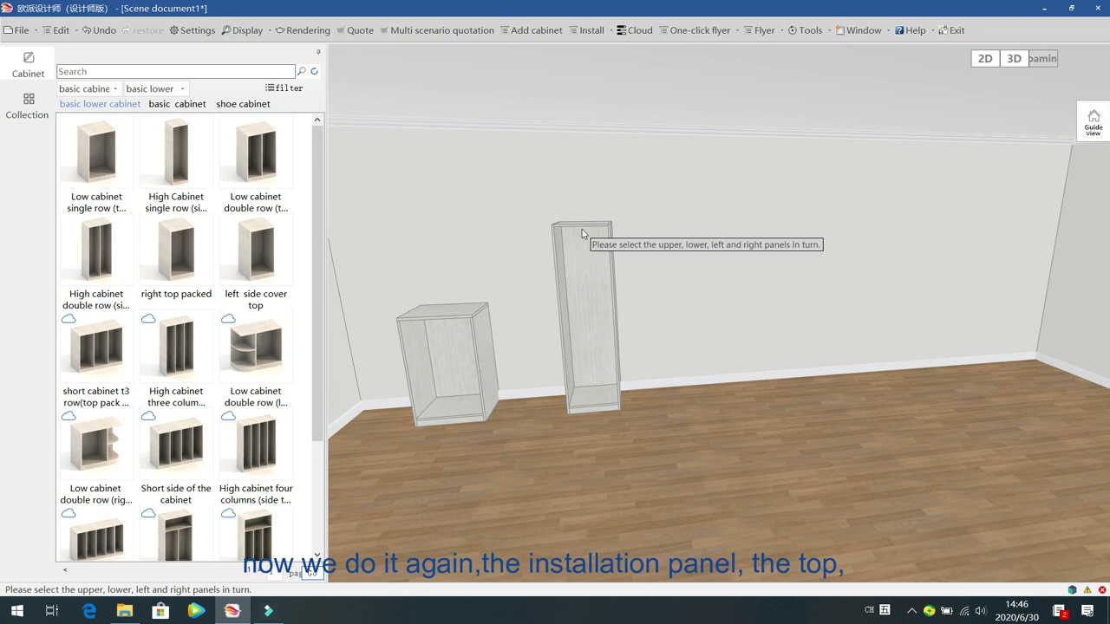
{"action": "left_click", "coordinate": [582, 228]}
{"action": "left_click", "coordinate": [592, 399]}
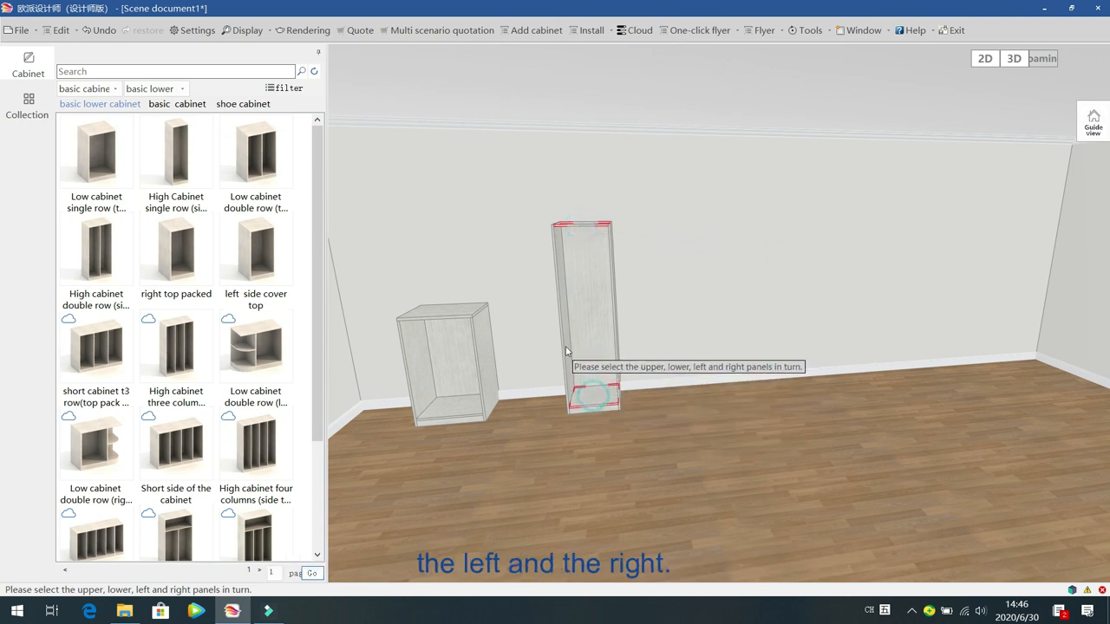
{"action": "left_click", "coordinate": [568, 344]}
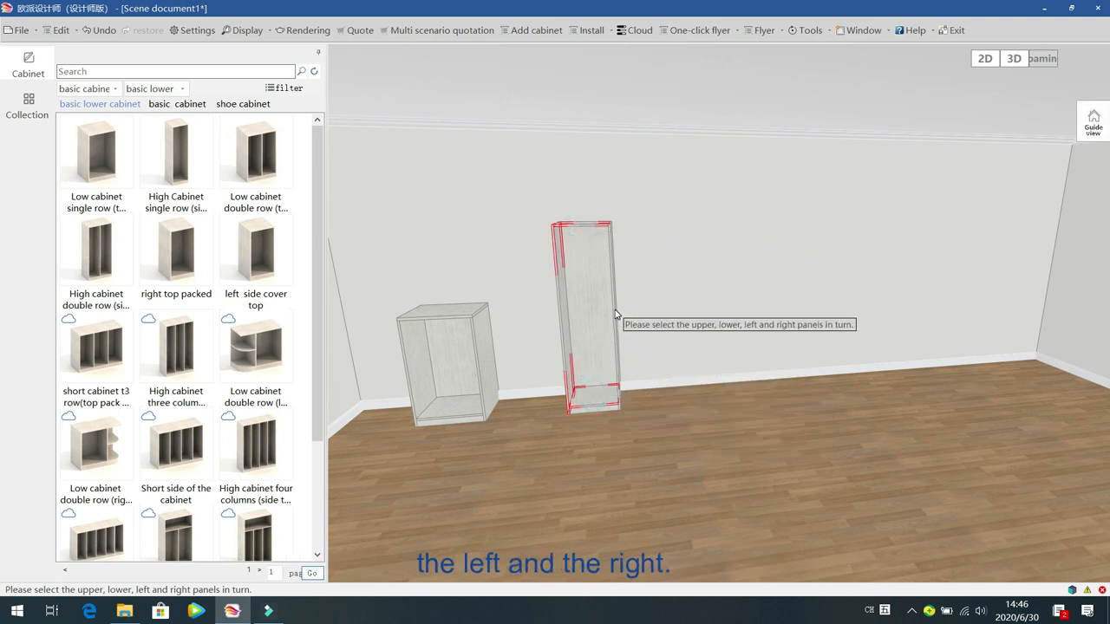
{"action": "left_click", "coordinate": [615, 312]}
{"action": "left_click", "coordinate": [364, 142]}
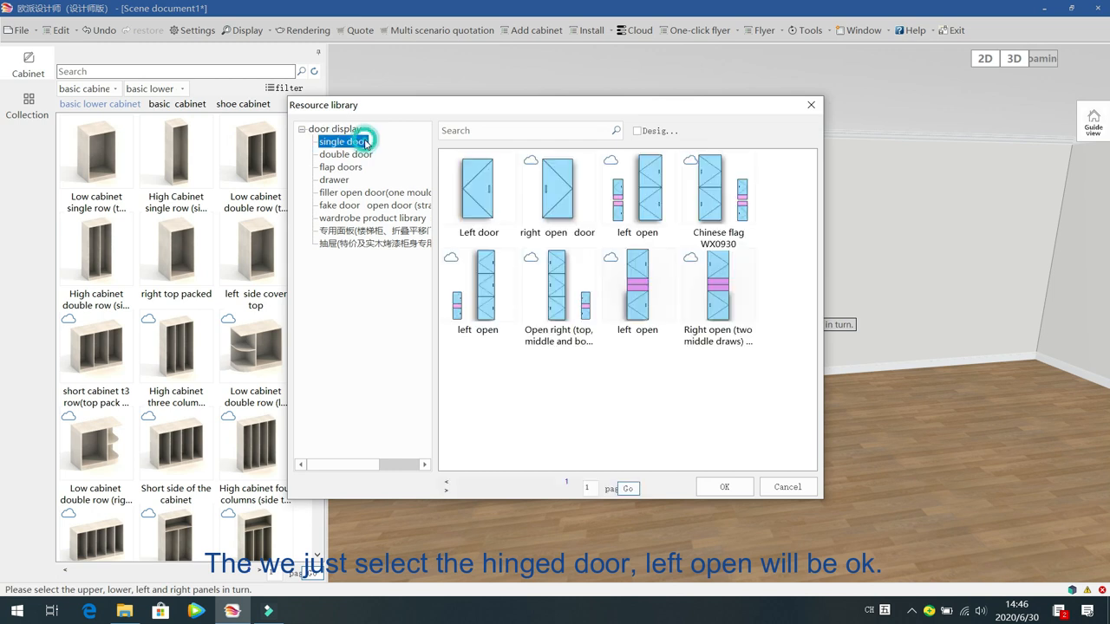
{"action": "left_click", "coordinate": [462, 200]}
{"action": "left_click", "coordinate": [728, 488]}
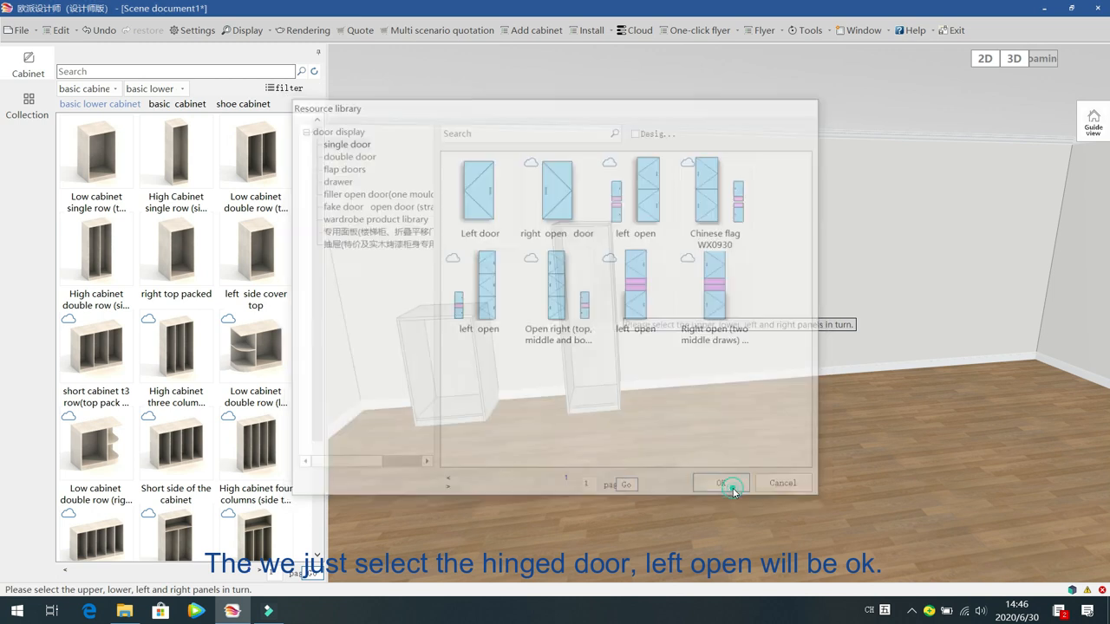
{"action": "left_click", "coordinate": [733, 493]}
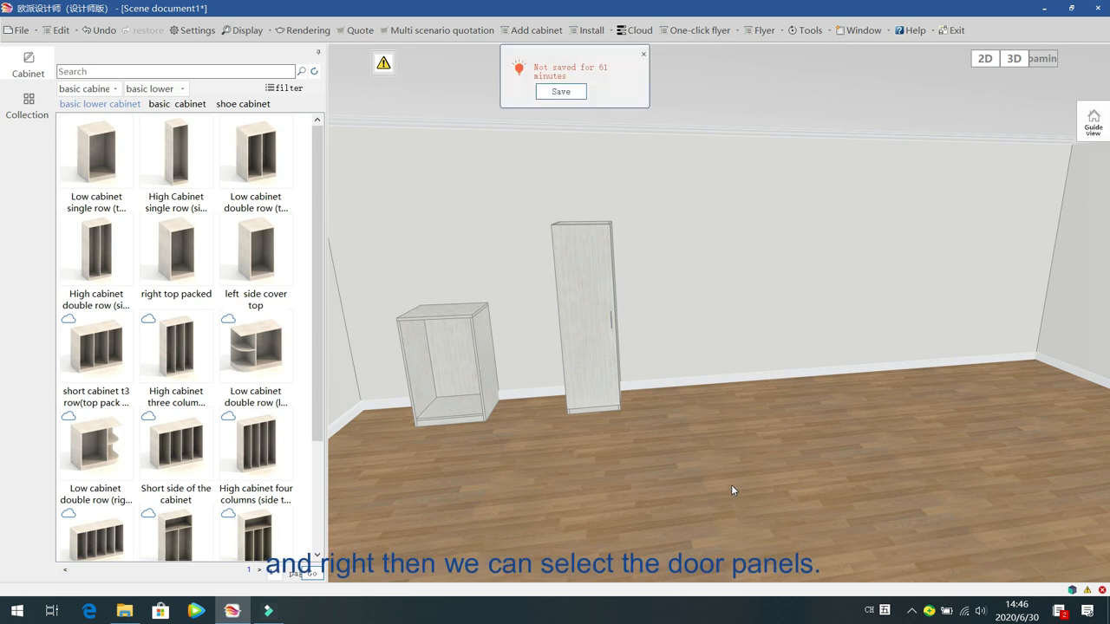
{"action": "left_click", "coordinate": [644, 54]}
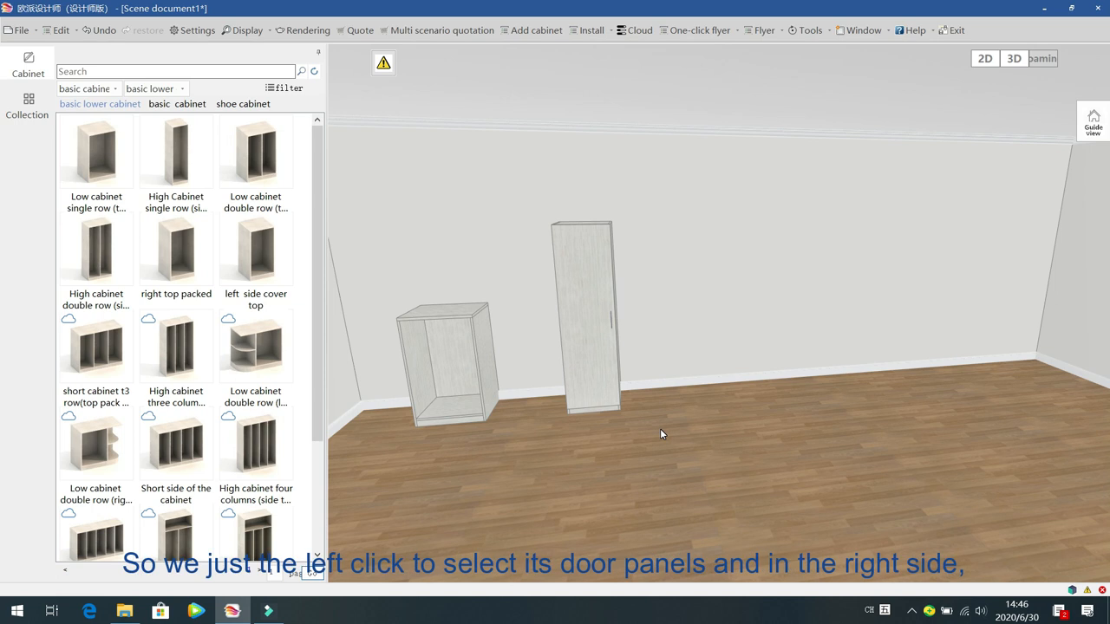
Step: Switch the tall cabinet door's layout position type to Embedded and back to Outer cover
{"action": "left_click", "coordinate": [584, 281]}
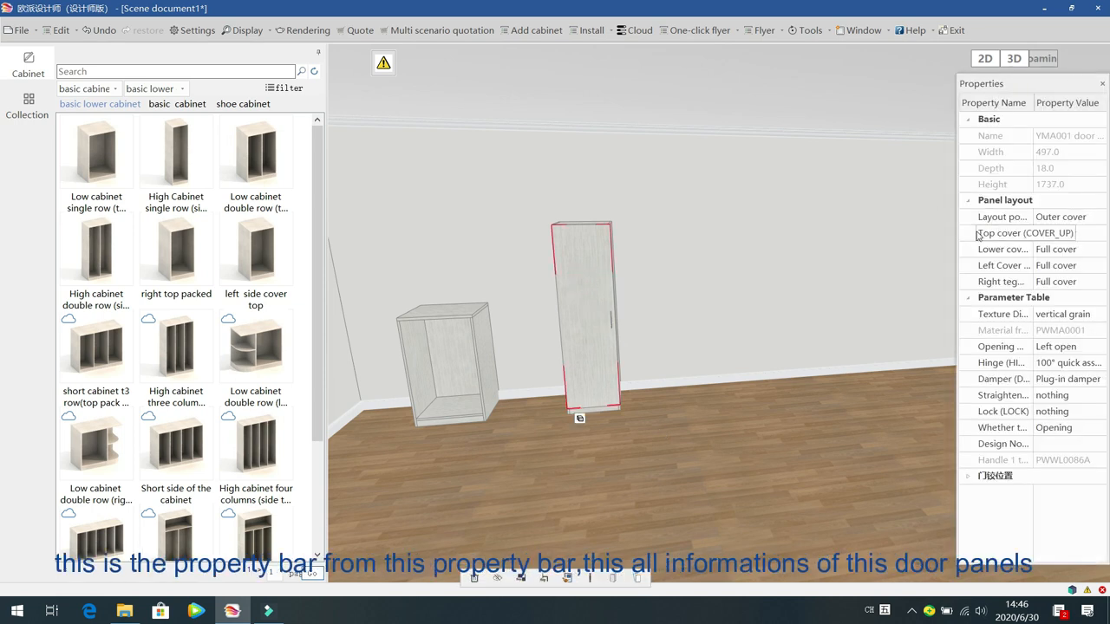
{"action": "left_click_drag", "start_coordinate": [958, 244], "coordinate": [822, 254]}
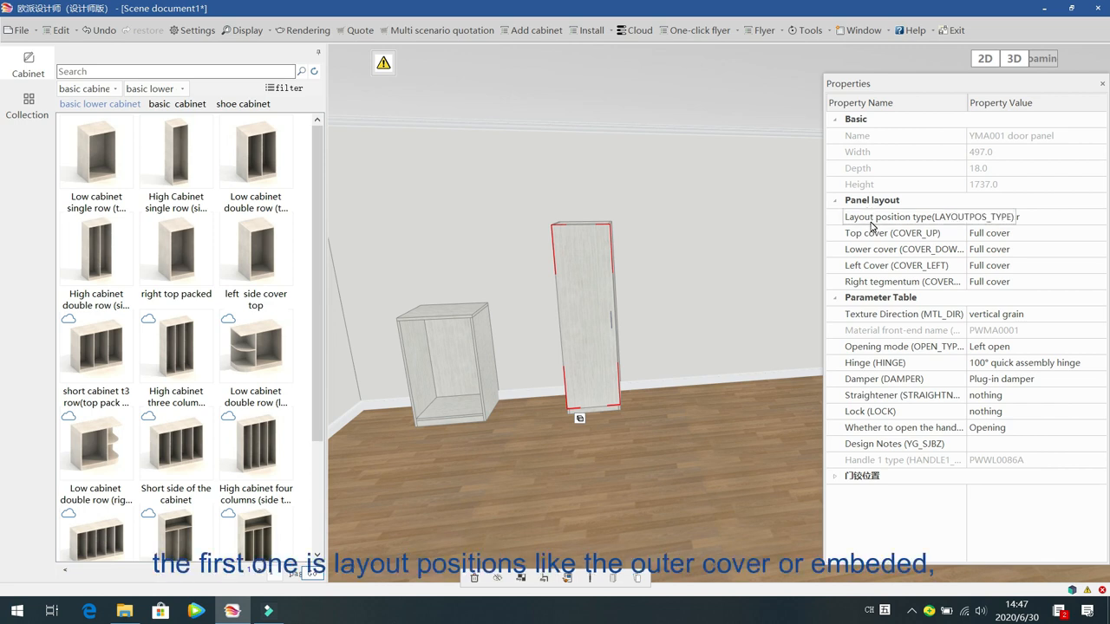
{"action": "left_click", "coordinate": [1094, 219]}
{"action": "left_click", "coordinate": [1098, 217]}
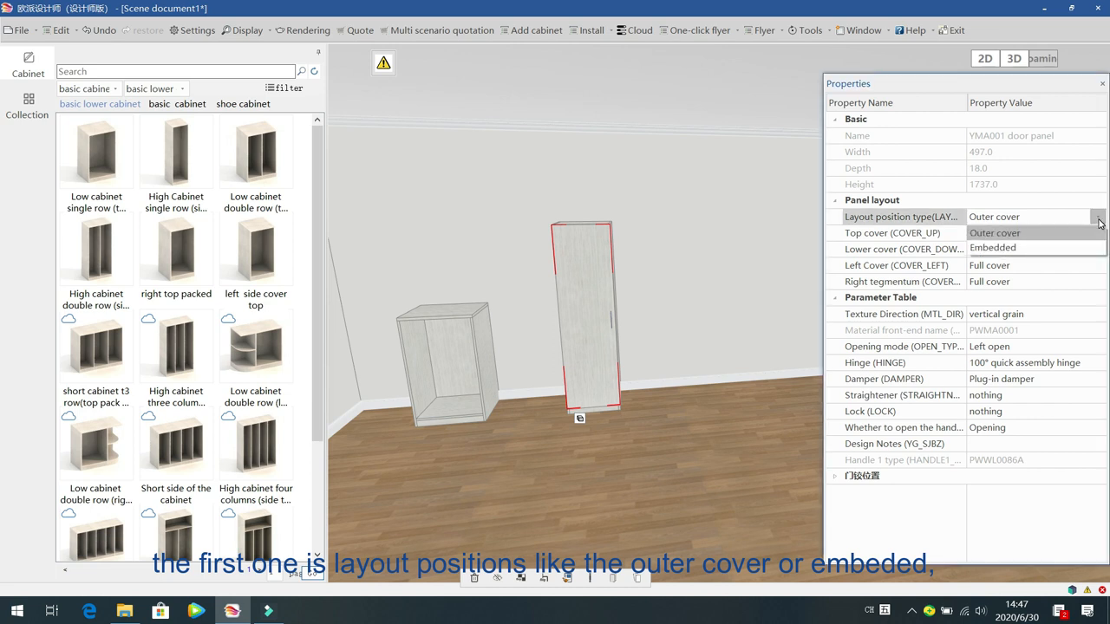
{"action": "left_click", "coordinate": [1065, 248]}
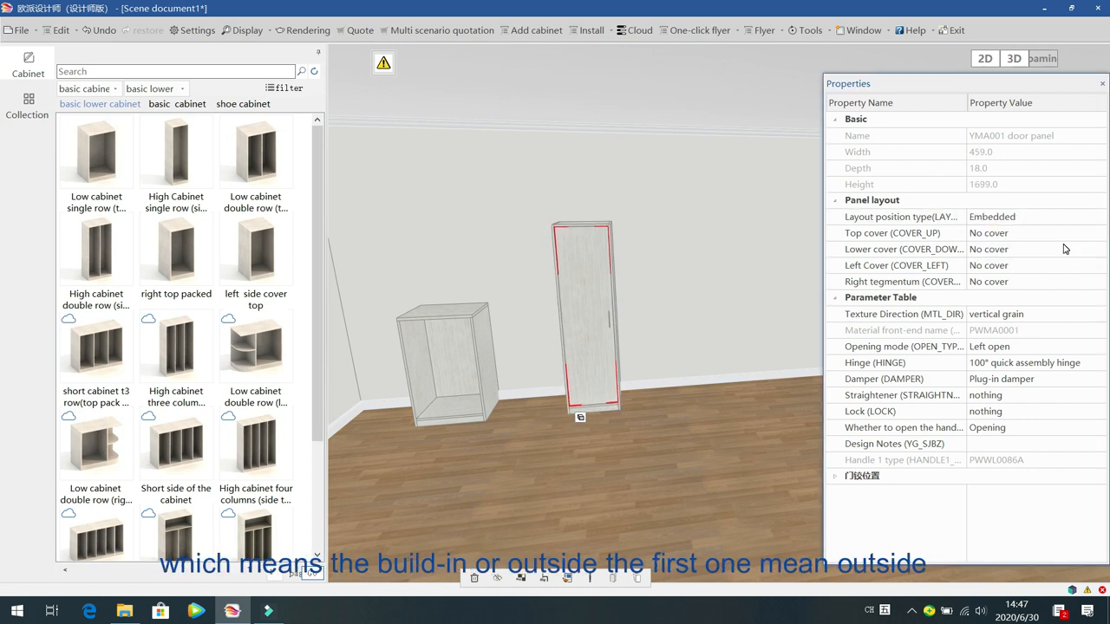
{"action": "left_click", "coordinate": [1072, 218]}
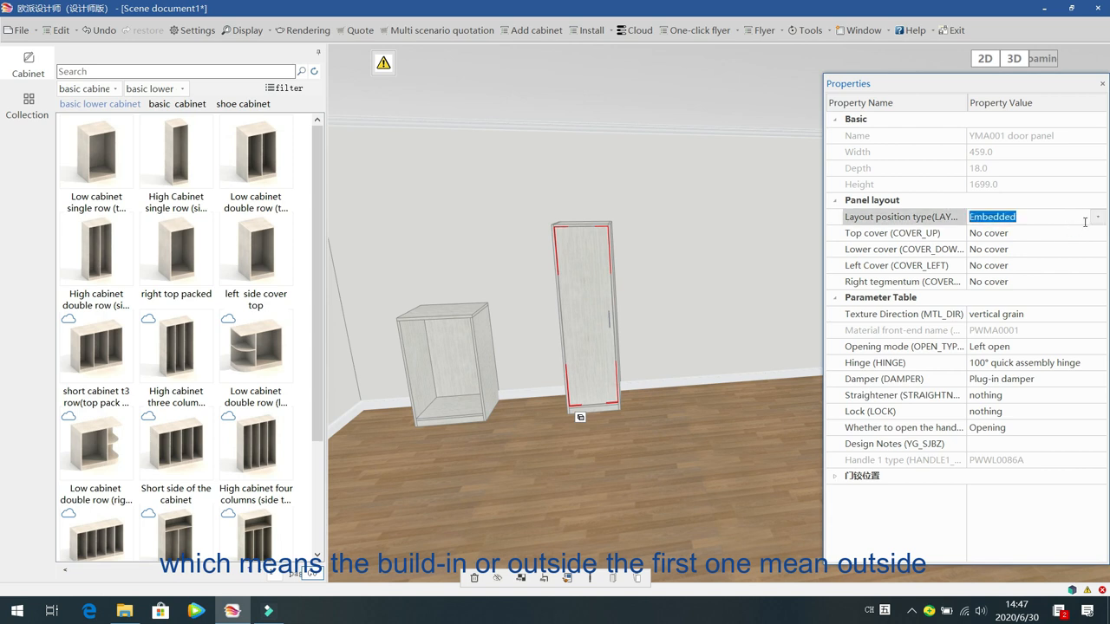
{"action": "left_click", "coordinate": [1097, 222]}
{"action": "left_click", "coordinate": [1066, 233]}
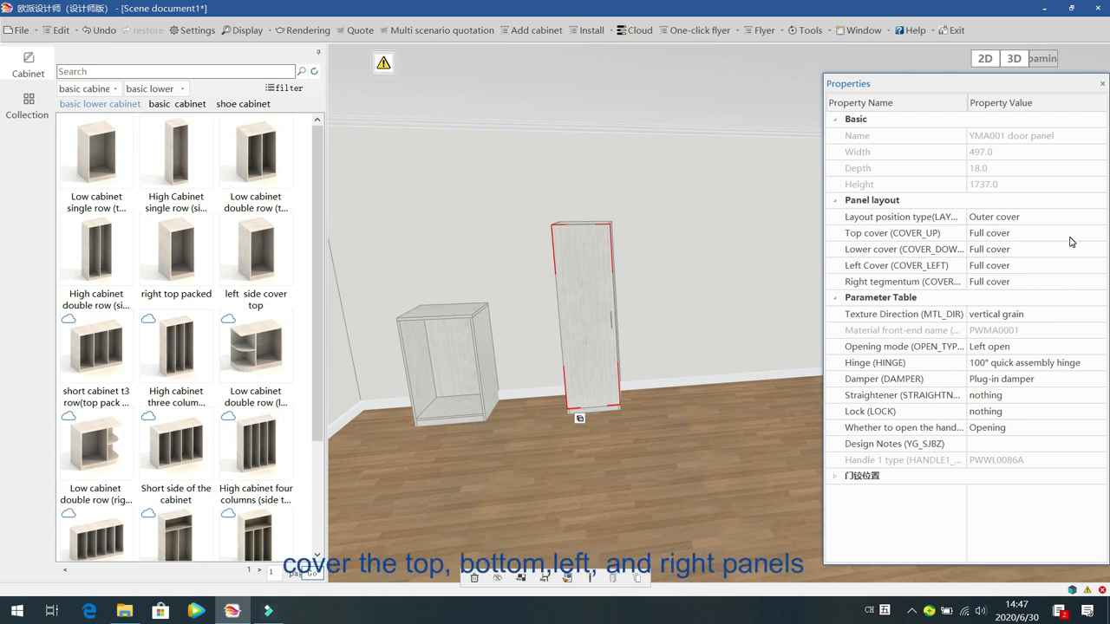
Step: Try the Embedded layout position on the door panel once more and return it to Outer cover
{"action": "left_click", "coordinate": [1088, 223]}
{"action": "left_click", "coordinate": [1099, 221]}
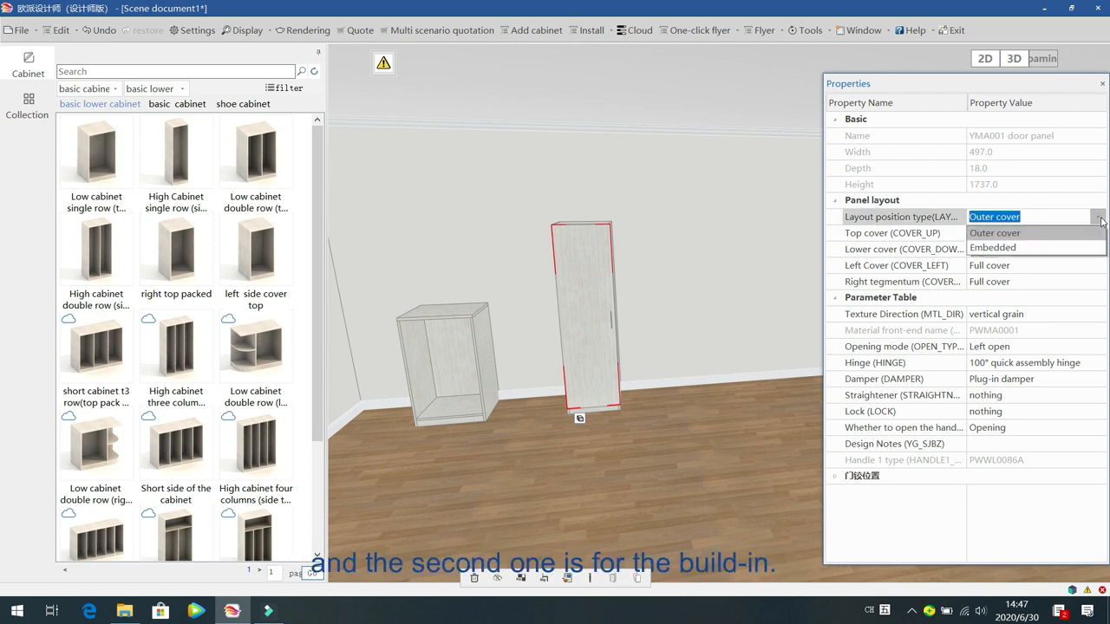
{"action": "left_click", "coordinate": [1061, 248]}
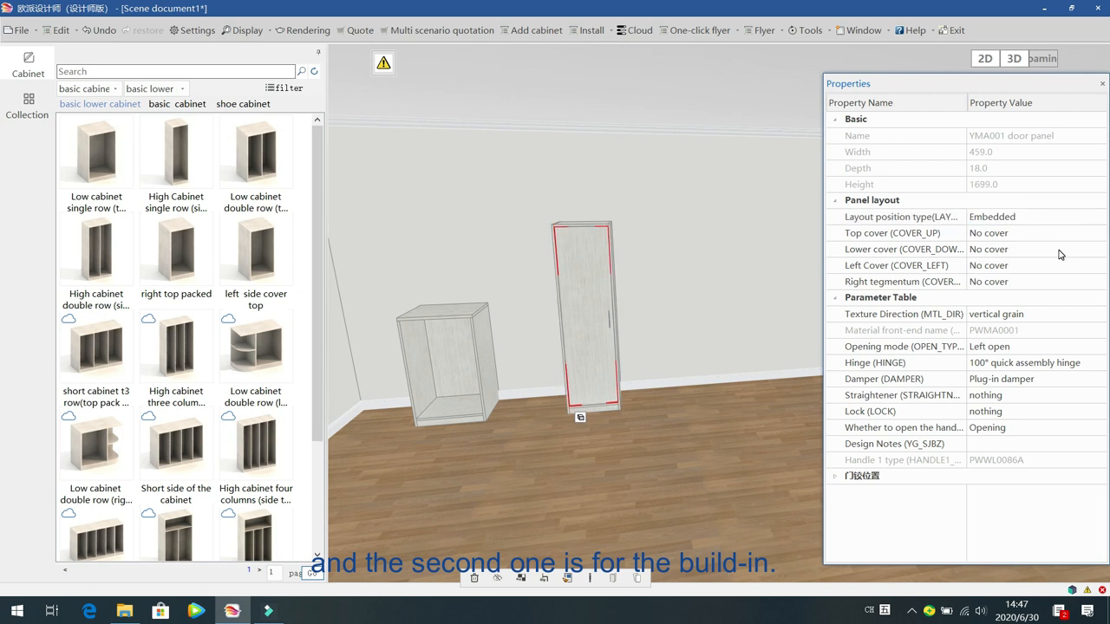
{"action": "left_click", "coordinate": [1092, 224]}
{"action": "left_click", "coordinate": [1096, 216]}
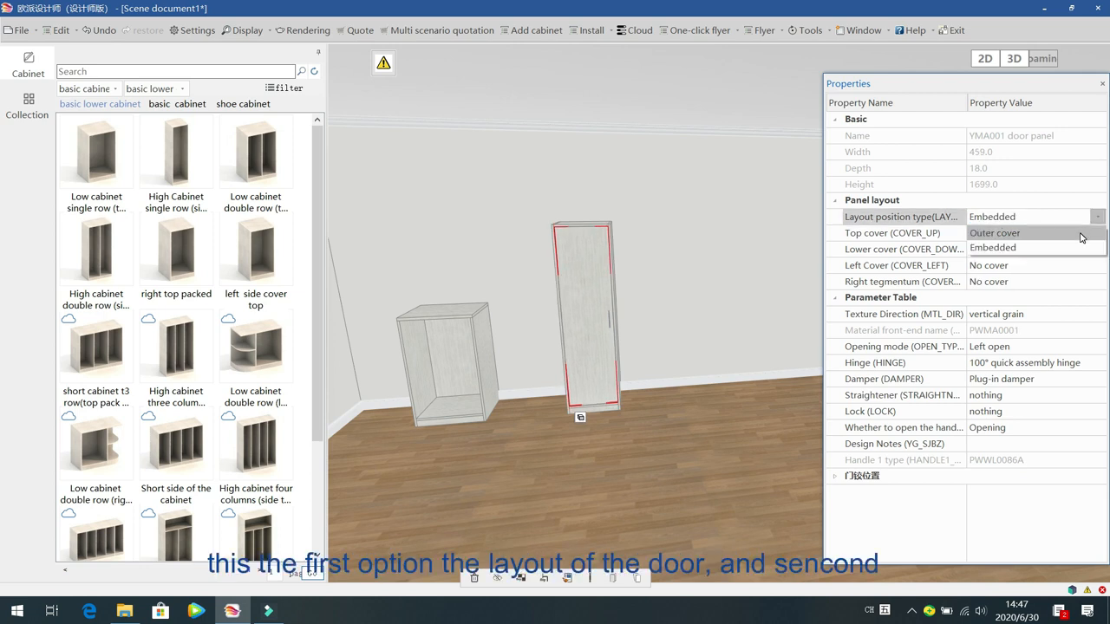
{"action": "left_click", "coordinate": [1081, 235]}
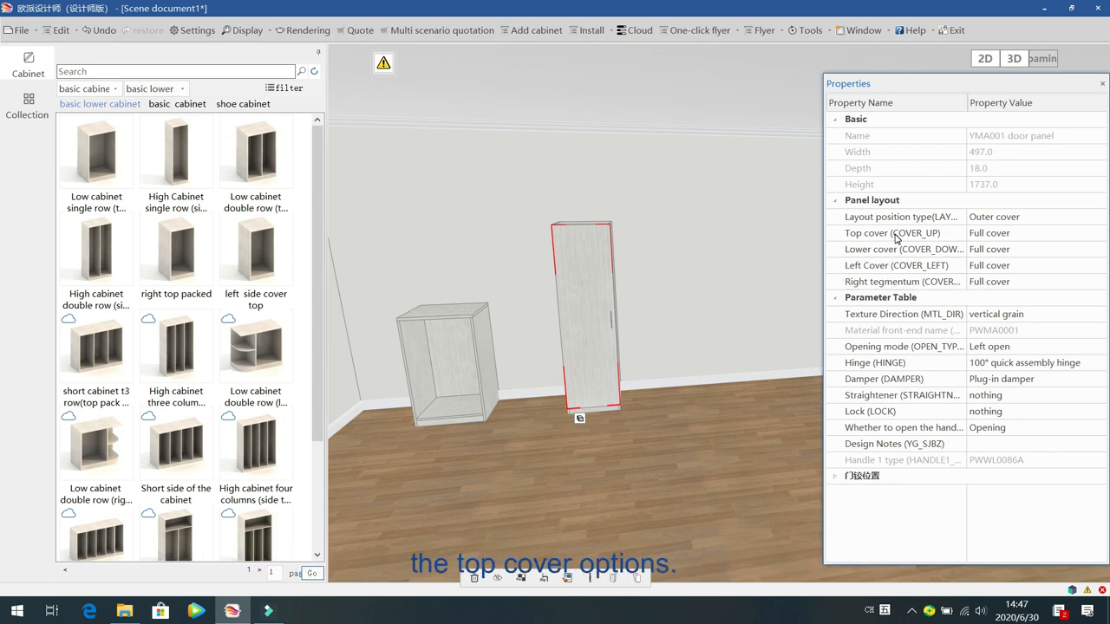
Step: Choose Full cover for the door panel's top cover and examine the cabinet's upper edge up close
{"action": "left_click", "coordinate": [1075, 236]}
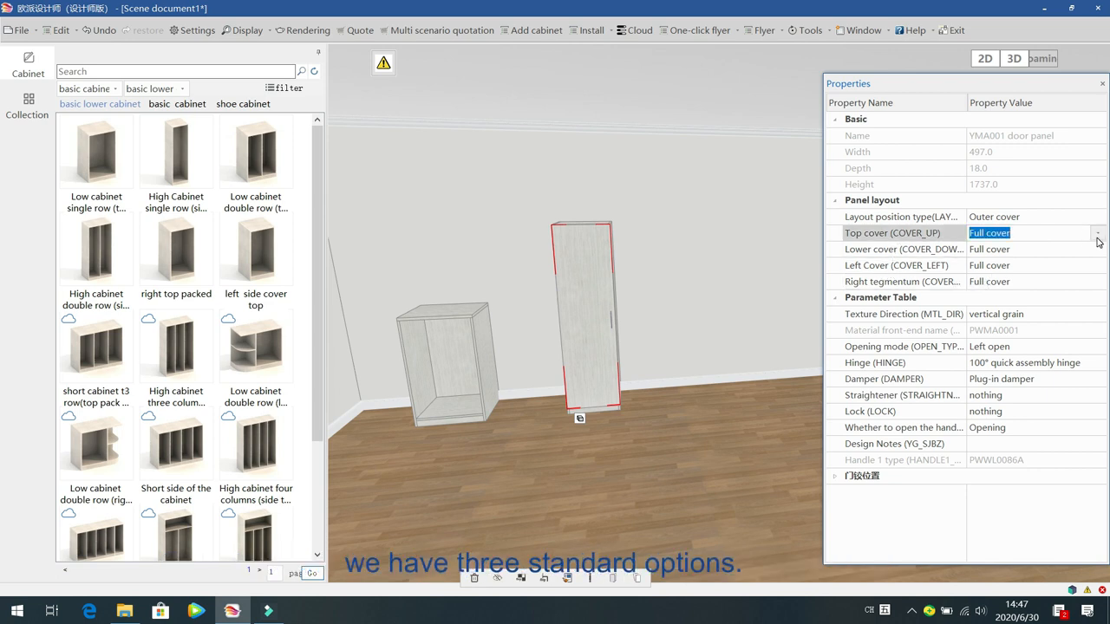
{"action": "left_click", "coordinate": [1097, 235]}
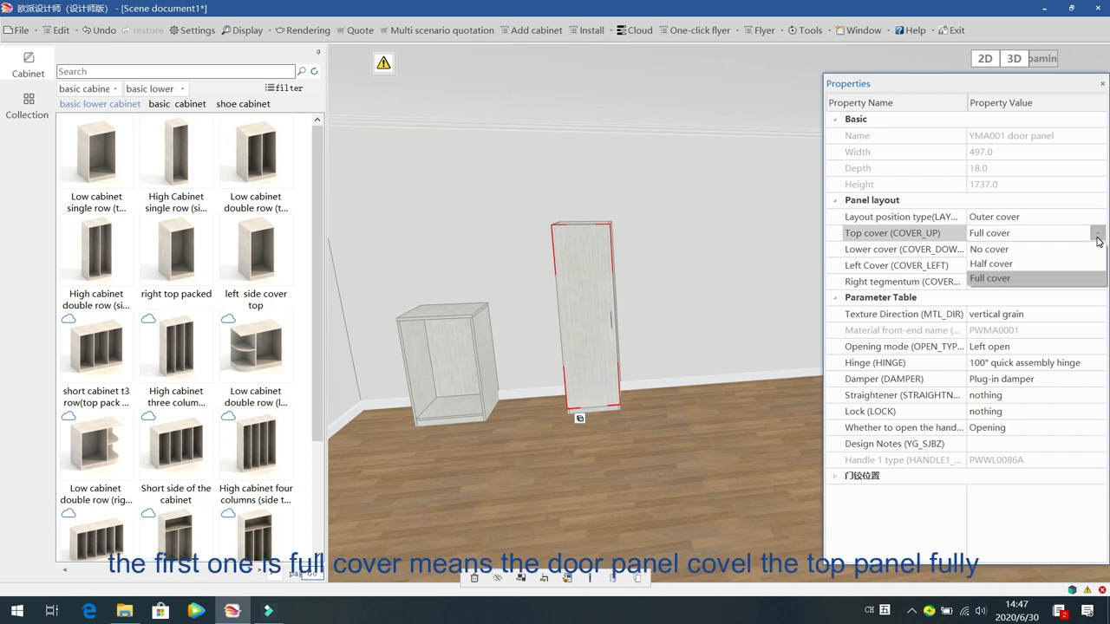
{"action": "left_click", "coordinate": [1065, 278]}
{"action": "left_click", "coordinate": [756, 350]}
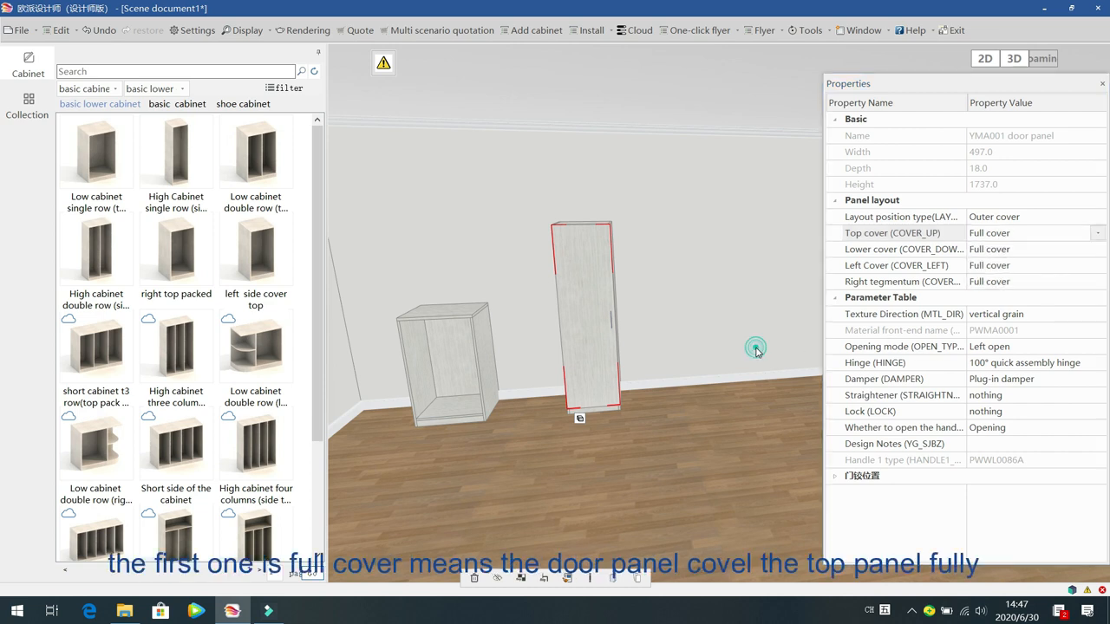
{"action": "scroll", "coordinate": [756, 351], "scroll_direction": "up", "scroll_amount": 4}
{"action": "left_click_drag", "start_coordinate": [825, 324], "coordinate": [679, 398]}
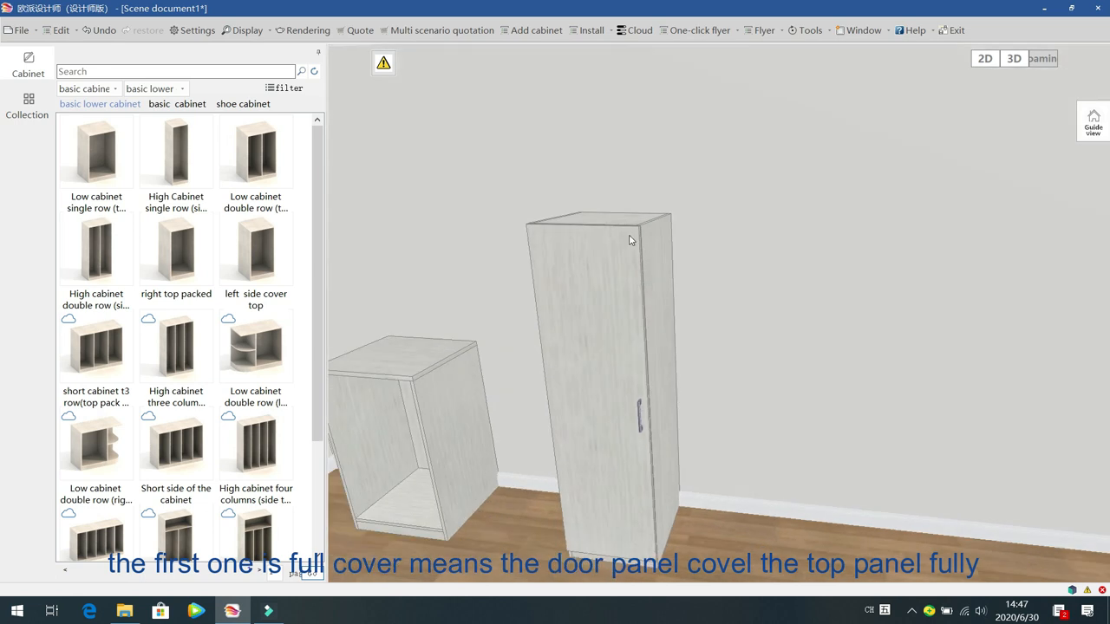
Step: Set the tall cabinet door's top cover to Half cover
{"action": "left_click", "coordinate": [584, 287]}
{"action": "left_click", "coordinate": [1105, 232]}
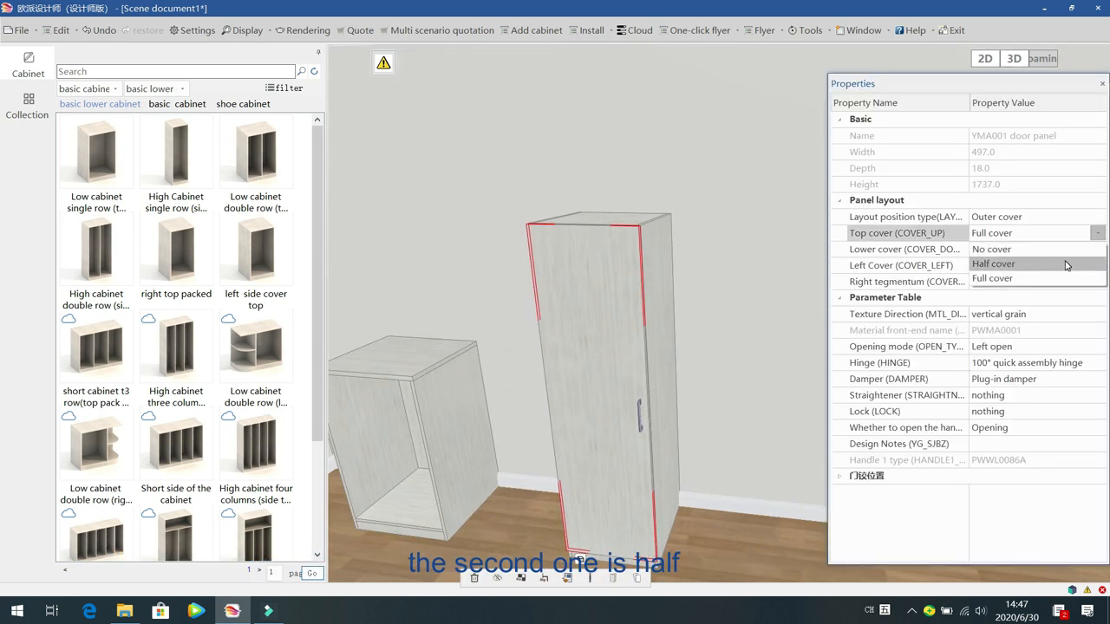
{"action": "left_click", "coordinate": [1067, 263]}
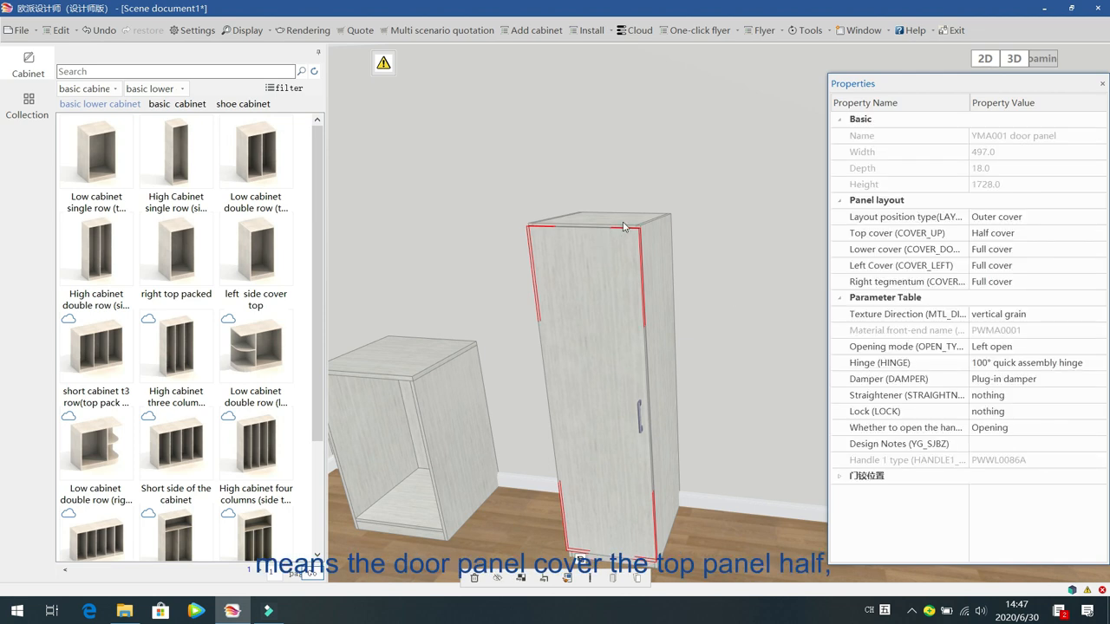
Step: Change the door panel's top cover to Full cover, followed by No cover
{"action": "left_click", "coordinate": [1090, 234]}
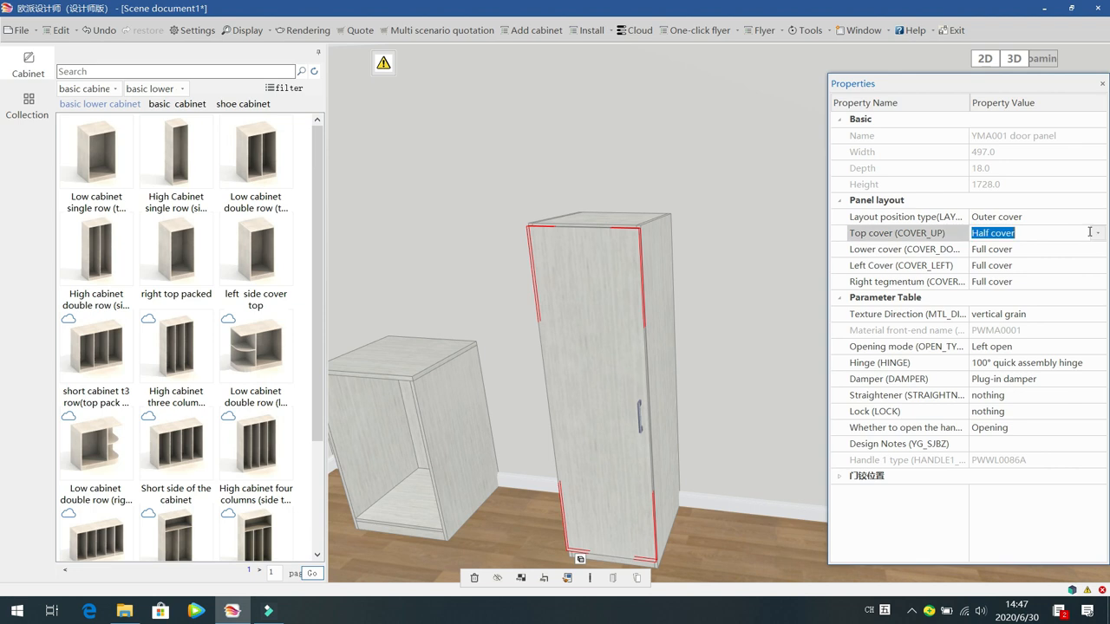
{"action": "left_click", "coordinate": [1098, 233]}
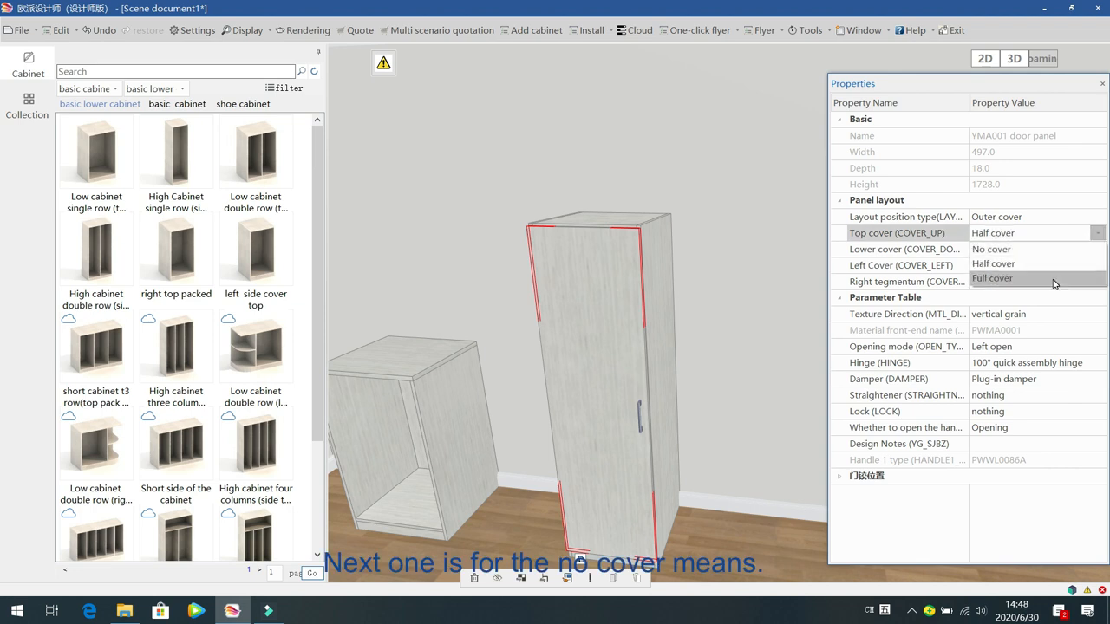
{"action": "left_click", "coordinate": [1057, 277]}
{"action": "left_click", "coordinate": [1096, 234]}
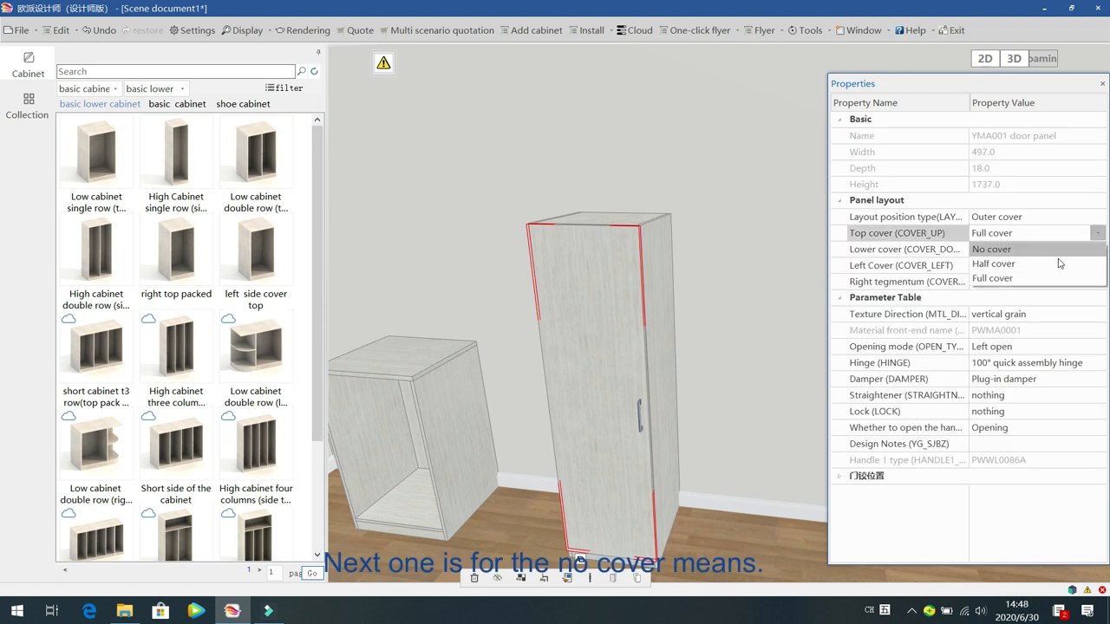
{"action": "left_click", "coordinate": [1060, 254]}
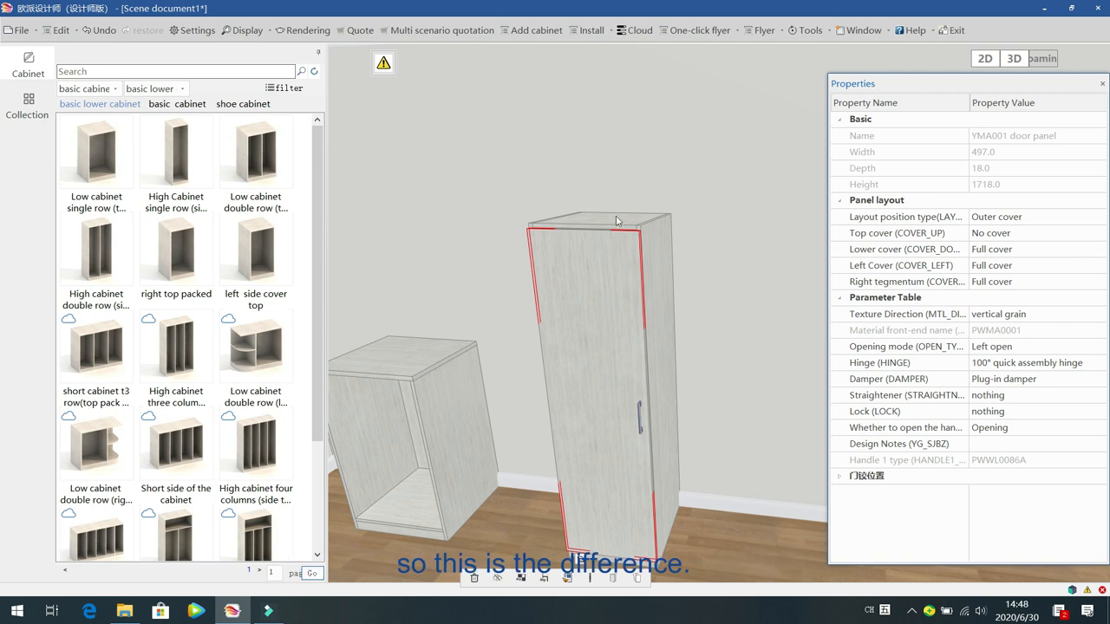
Step: Restore the door panel's top cover to Full cover and view the options for its lower cover
{"action": "left_click", "coordinate": [1095, 234]}
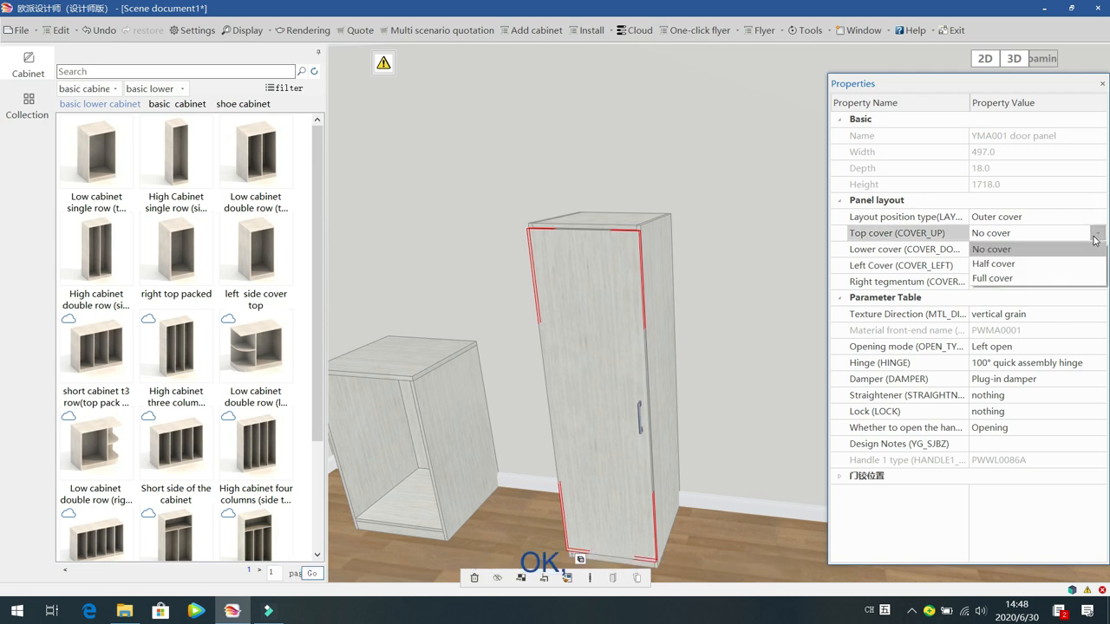
{"action": "left_click", "coordinate": [1077, 279]}
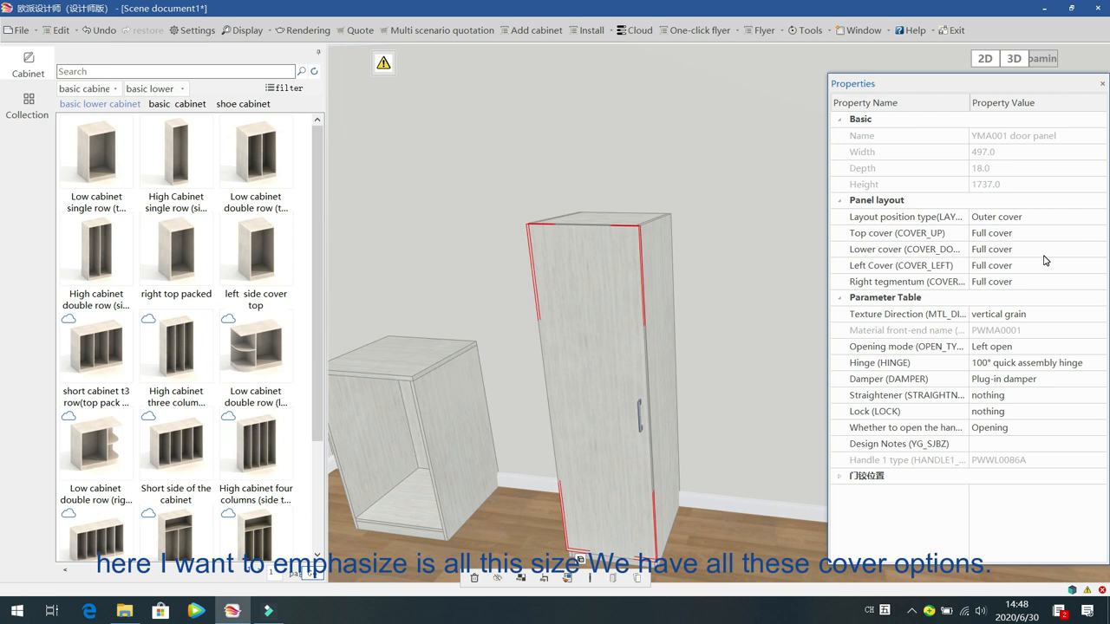
{"action": "left_click", "coordinate": [1075, 249]}
{"action": "left_click", "coordinate": [1097, 251]}
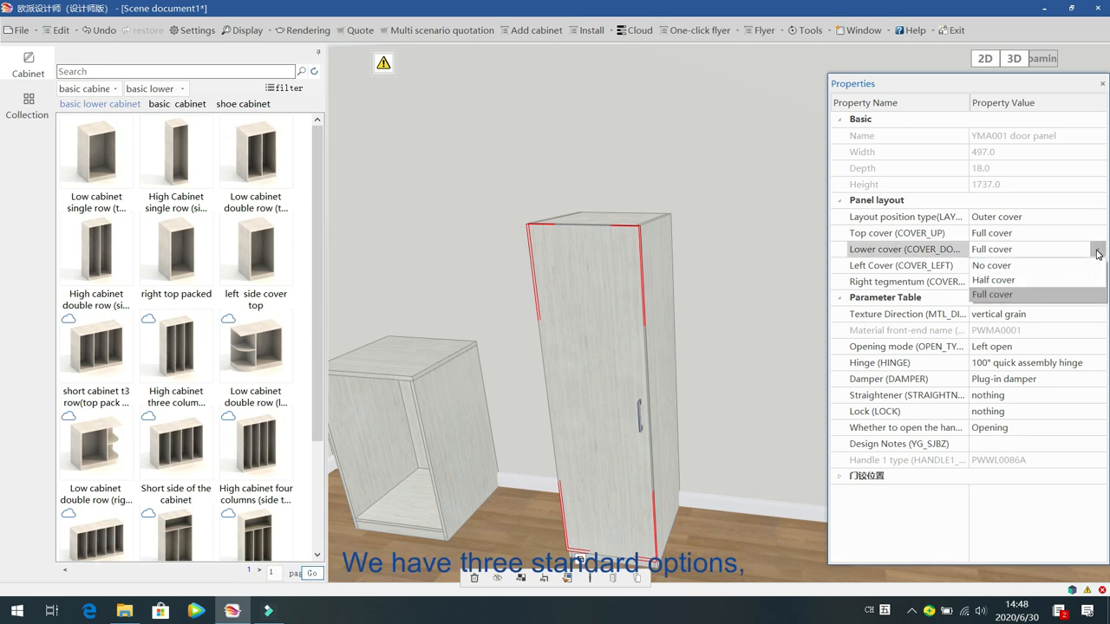
{"action": "left_click", "coordinate": [1098, 253]}
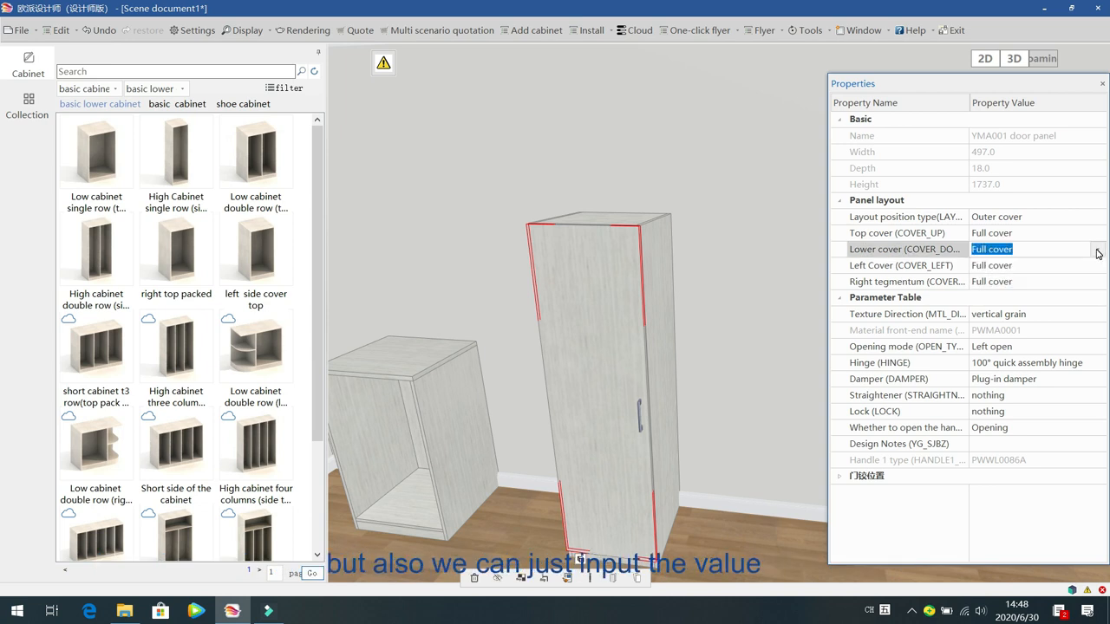
Step: Set the door panel's top cover to a custom value of 50 and inspect the door's upper edge
{"action": "left_click", "coordinate": [1072, 232]}
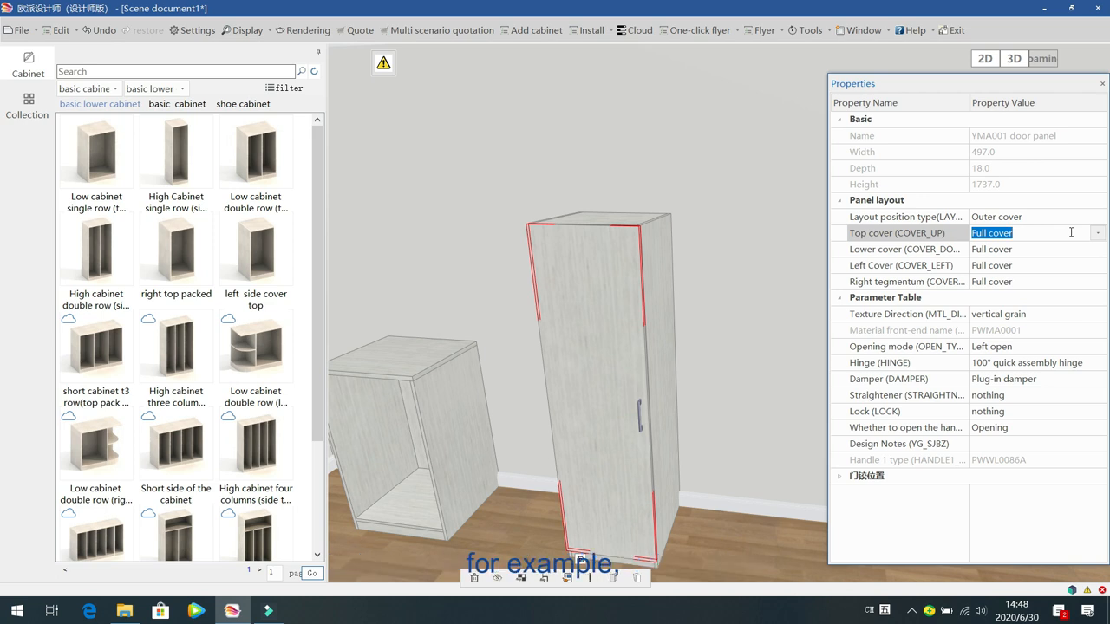
{"action": "type", "text": "50"}
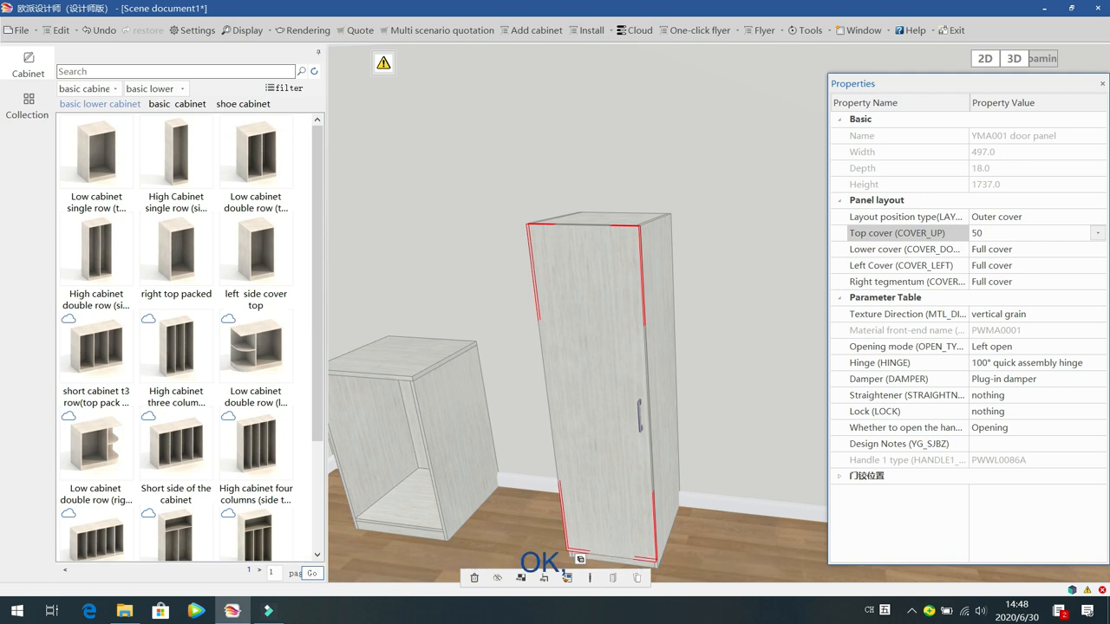
{"action": "key", "text": "Return"}
{"action": "left_click", "coordinate": [751, 316]}
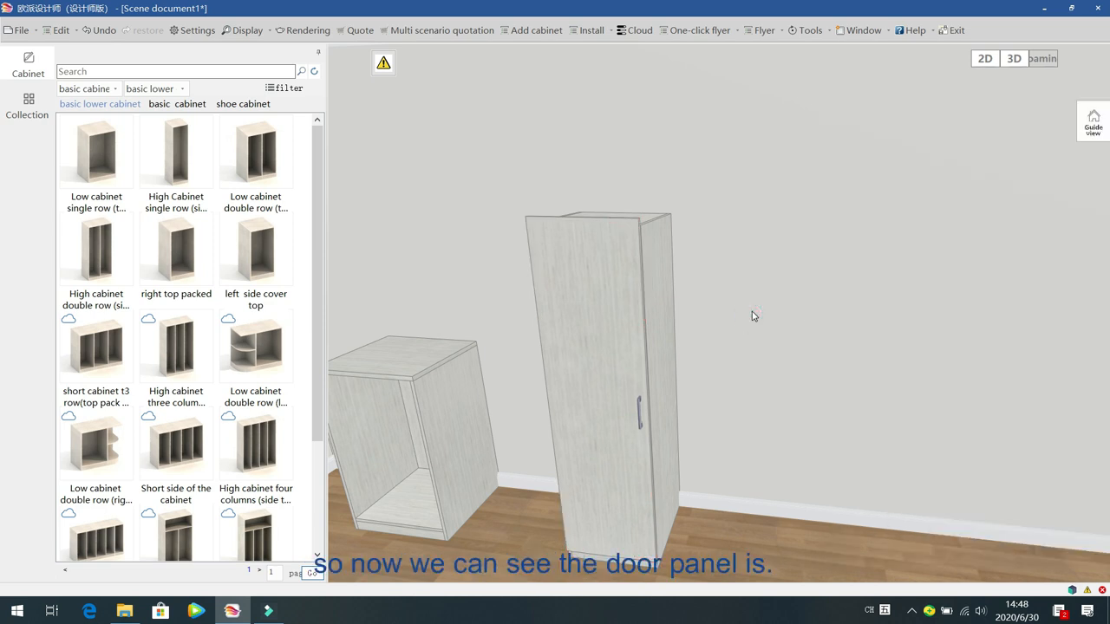
{"action": "scroll", "coordinate": [765, 314], "scroll_direction": "up", "scroll_amount": 3}
{"action": "left_click_drag", "start_coordinate": [850, 309], "coordinate": [760, 352]}
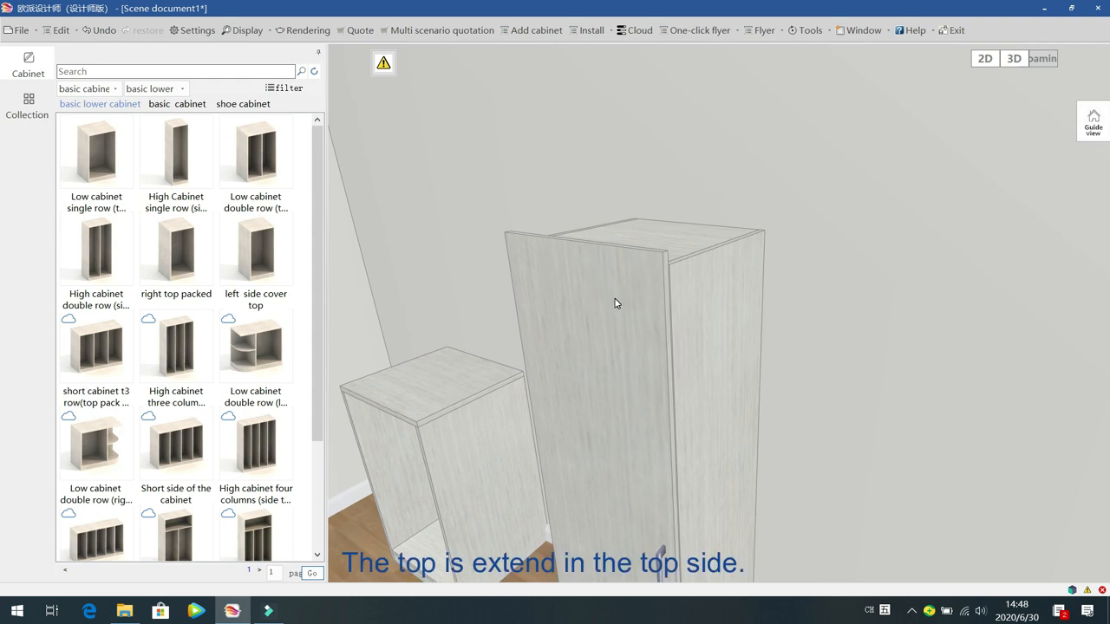
Step: Set the tall cabinet door panel's top cover to a custom value of 16
{"action": "left_click", "coordinate": [631, 282]}
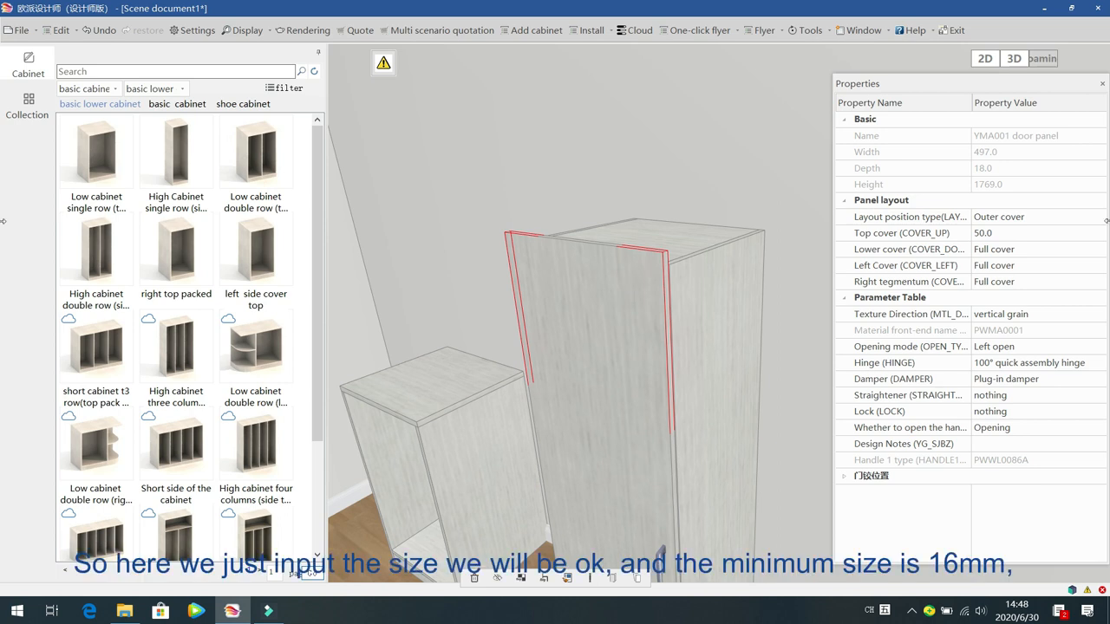
{"action": "left_click", "coordinate": [1021, 234]}
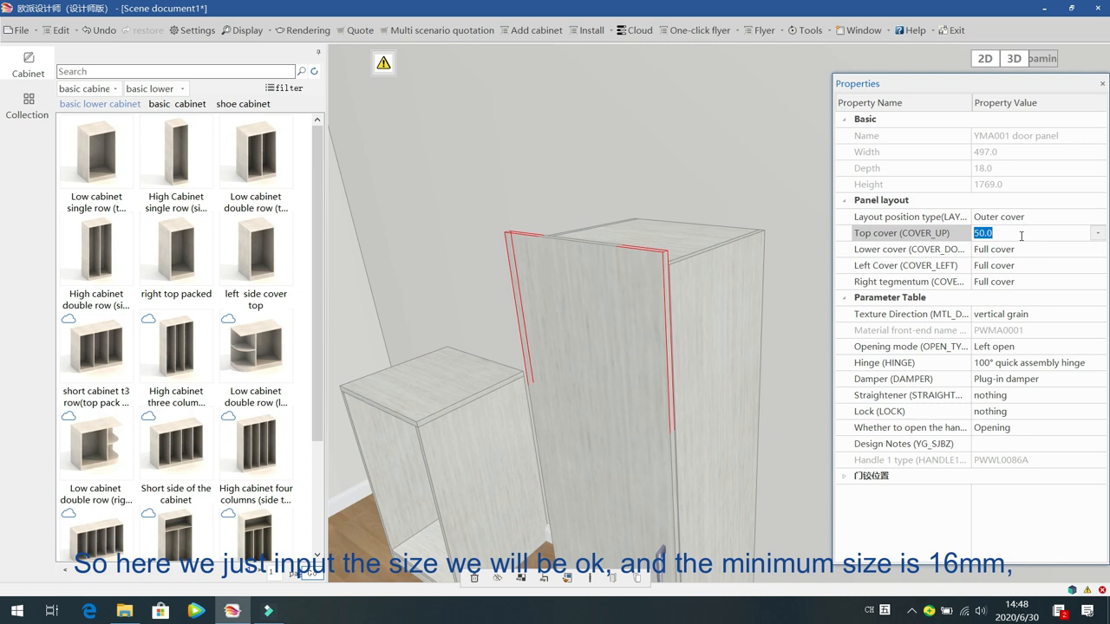
{"action": "type", "text": "16"}
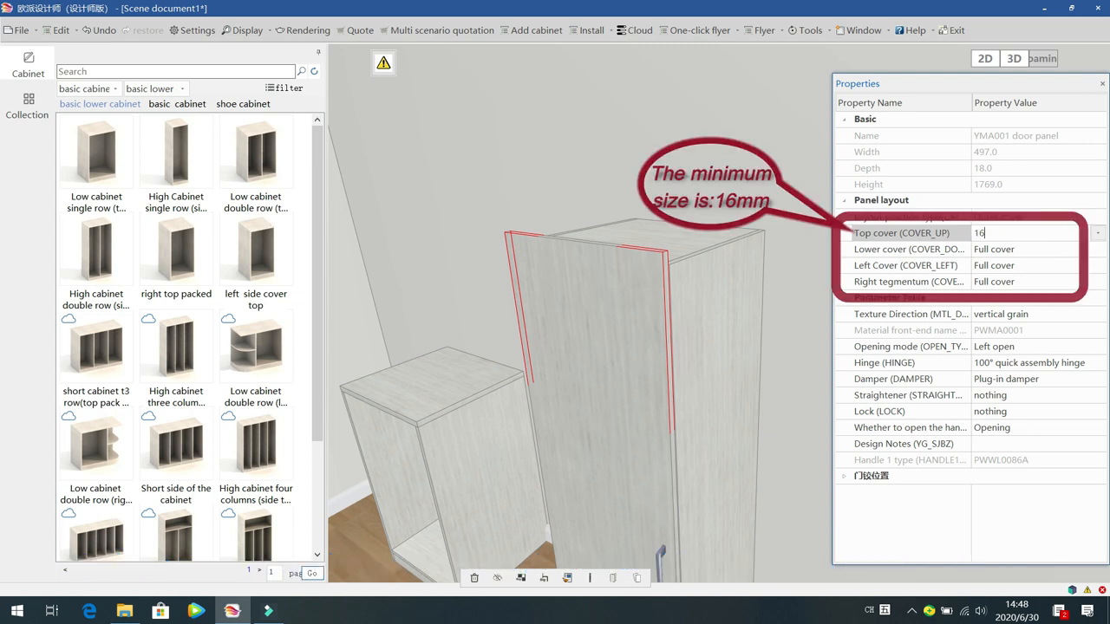
{"action": "key", "text": "Return"}
Step: Try to reduce the door panel's top cover to 15
{"action": "left_click", "coordinate": [1021, 234]}
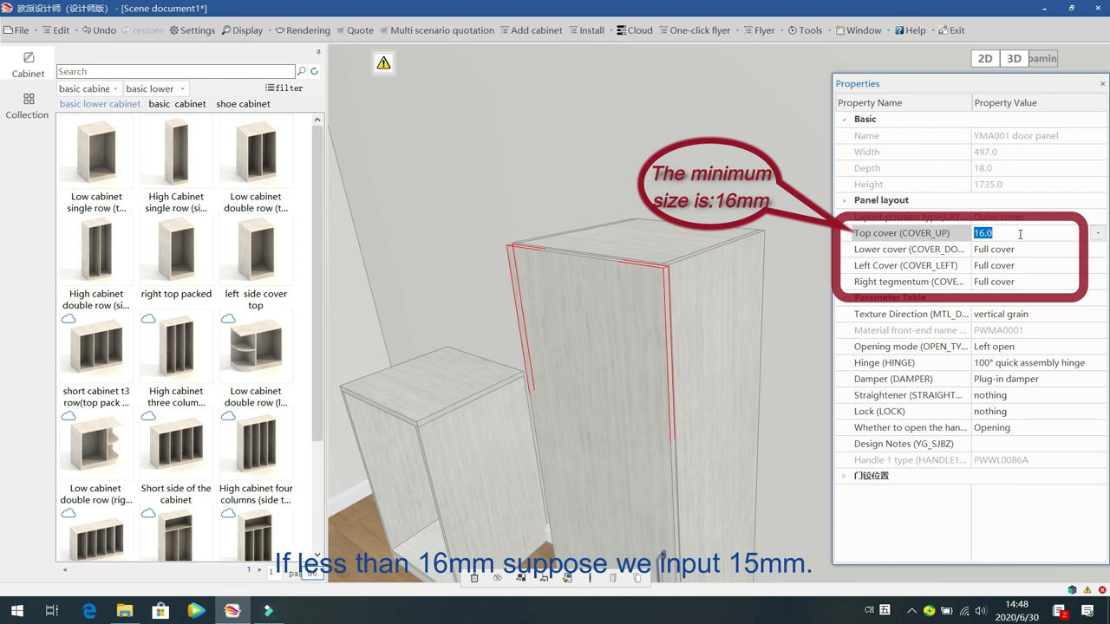
{"action": "type", "text": "15"}
{"action": "key", "text": "Return"}
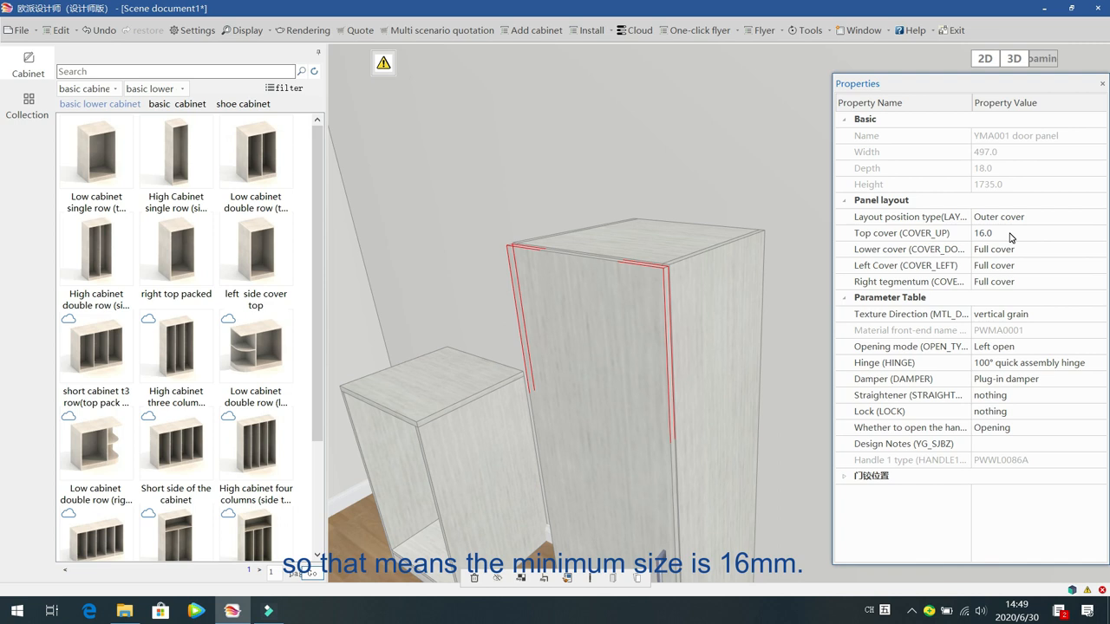
Step: Restore the door panel's top cover to Full cover and deselect the panel
{"action": "left_click", "coordinate": [1010, 234]}
{"action": "left_click", "coordinate": [1098, 234]}
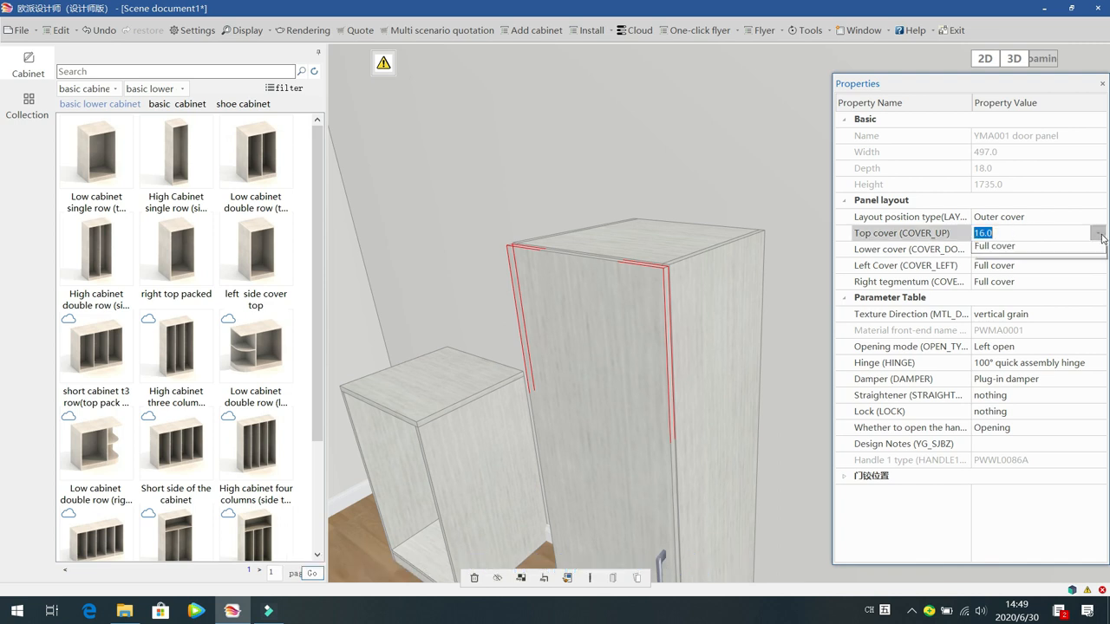
{"action": "left_click", "coordinate": [1068, 278]}
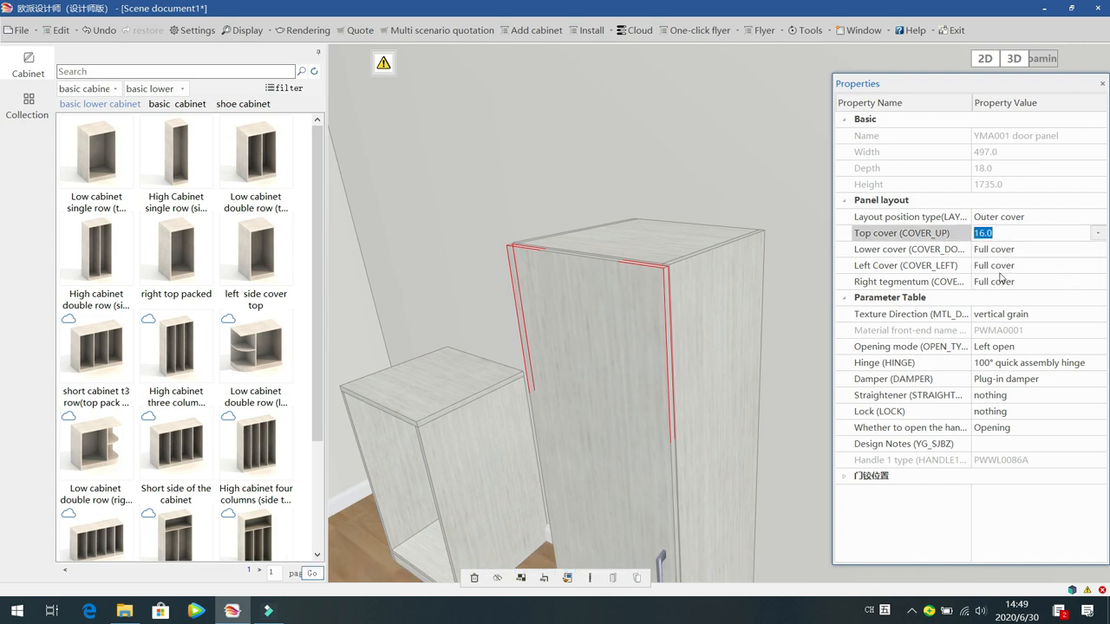
{"action": "left_click", "coordinate": [757, 174]}
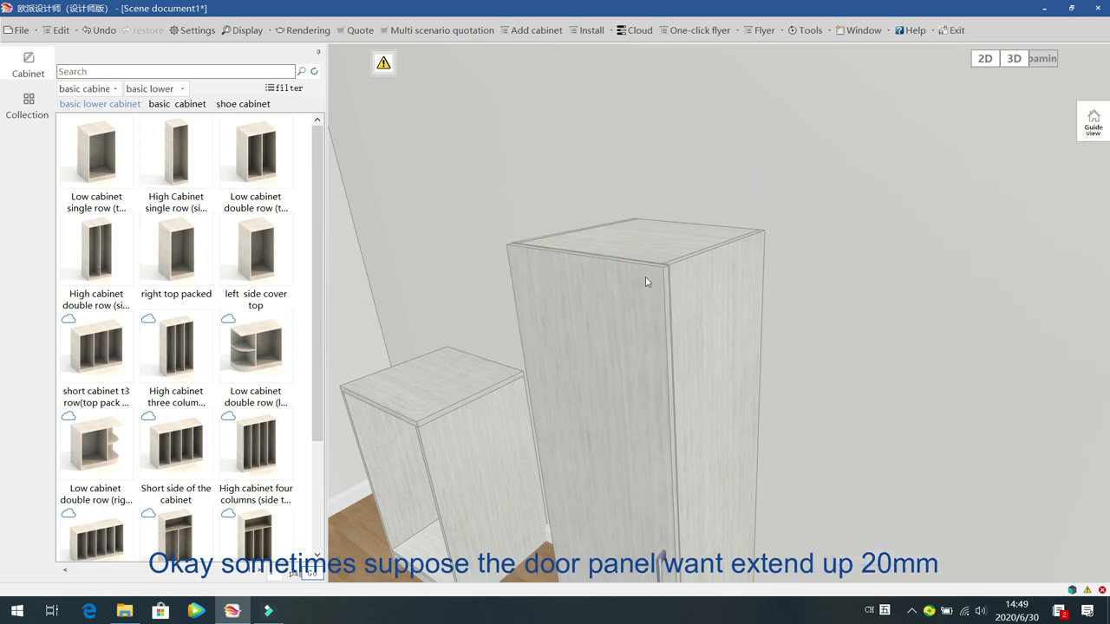
Step: Review the door panel's top cover setting and check the thickness of the cabinet's top panel
{"action": "left_click", "coordinate": [635, 287]}
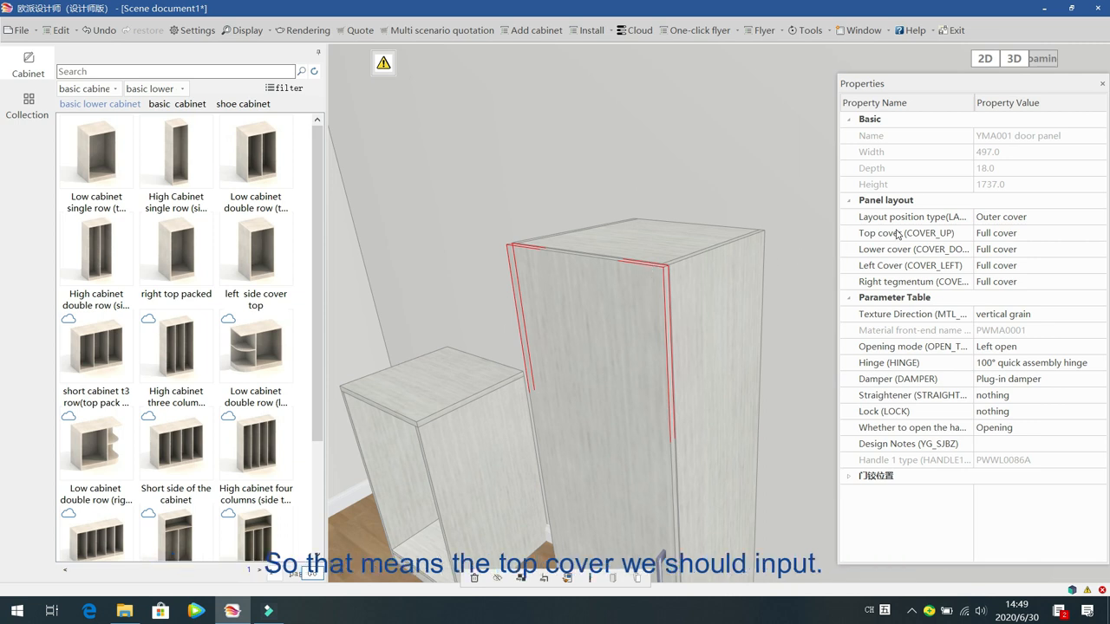
{"action": "left_click", "coordinate": [1033, 236]}
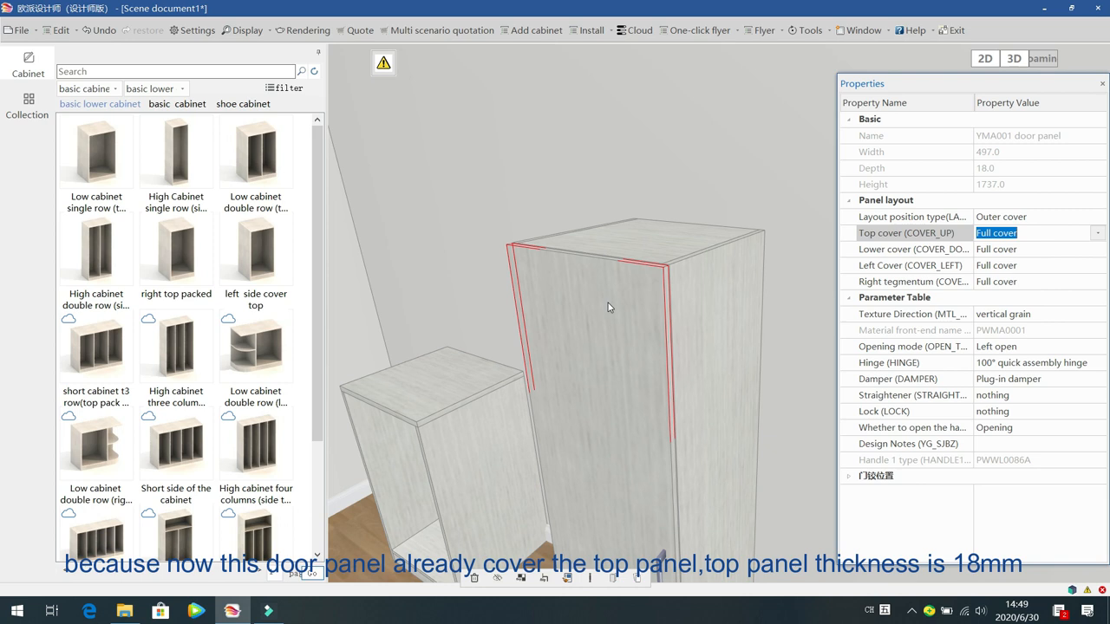
{"action": "left_click", "coordinate": [642, 246]}
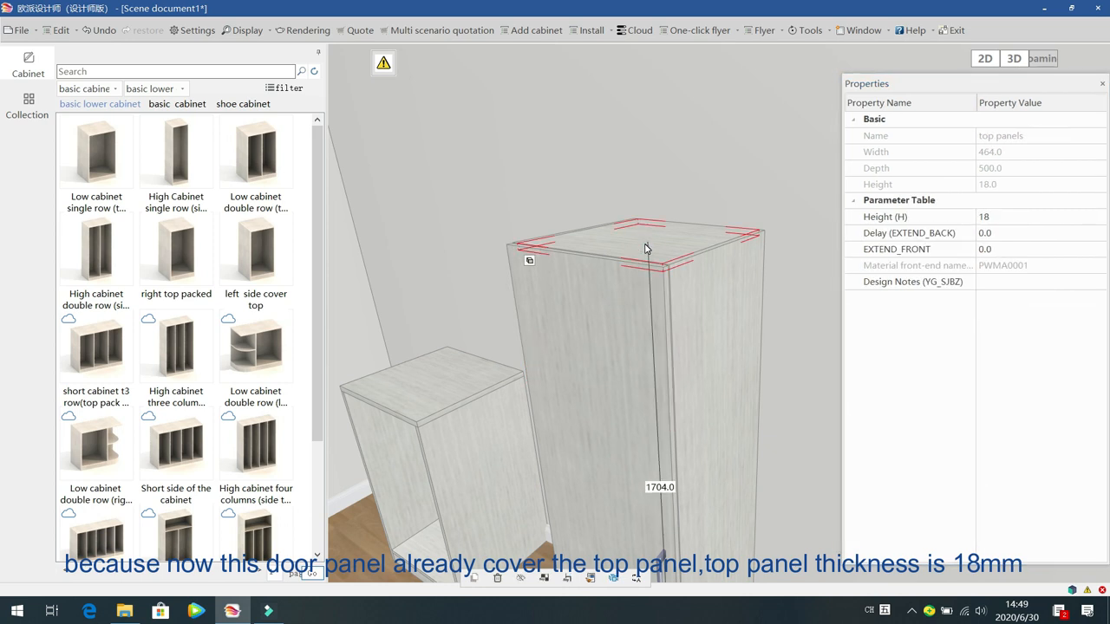
Step: Set the tall cabinet door panel's top cover to a custom value of 38 and deselect the panel
{"action": "left_click", "coordinate": [613, 308]}
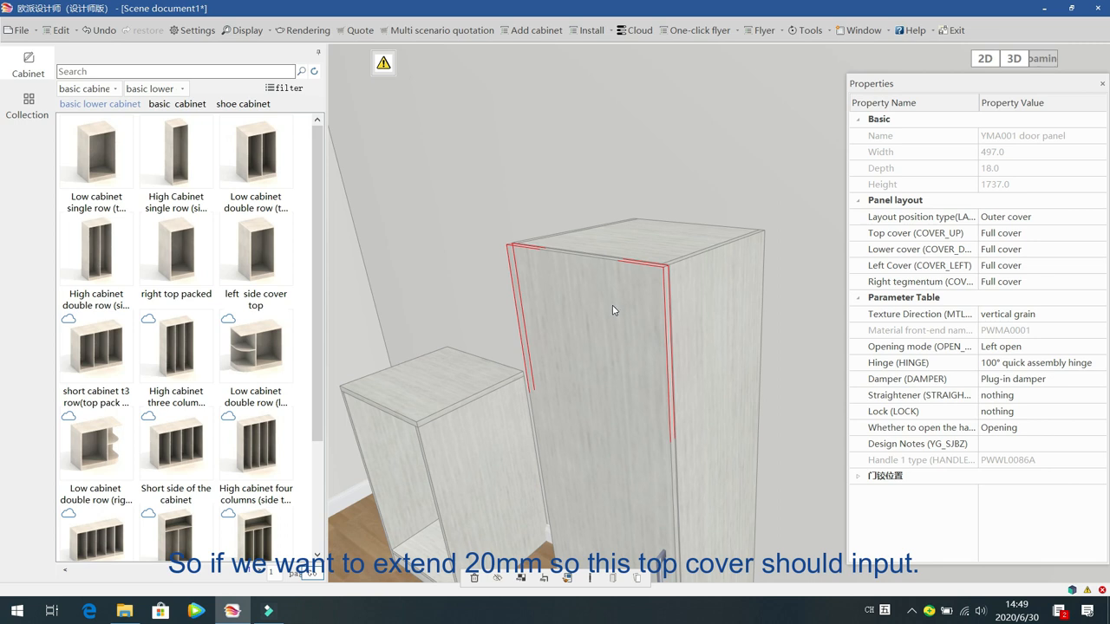
{"action": "left_click", "coordinate": [1037, 237]}
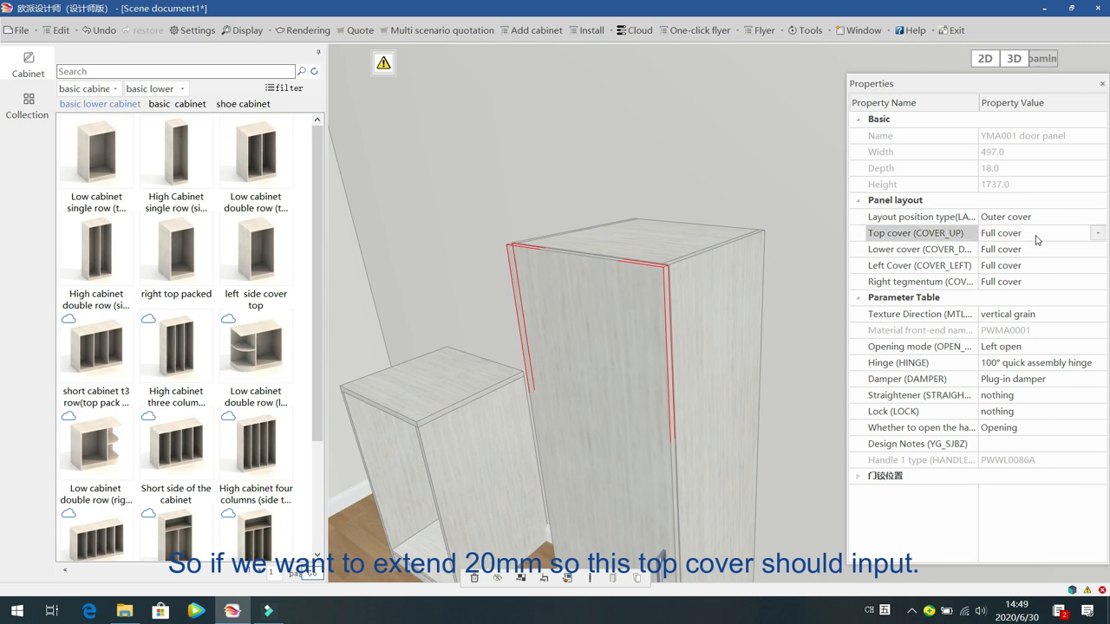
{"action": "left_click", "coordinate": [1036, 235]}
{"action": "type", "text": "38"}
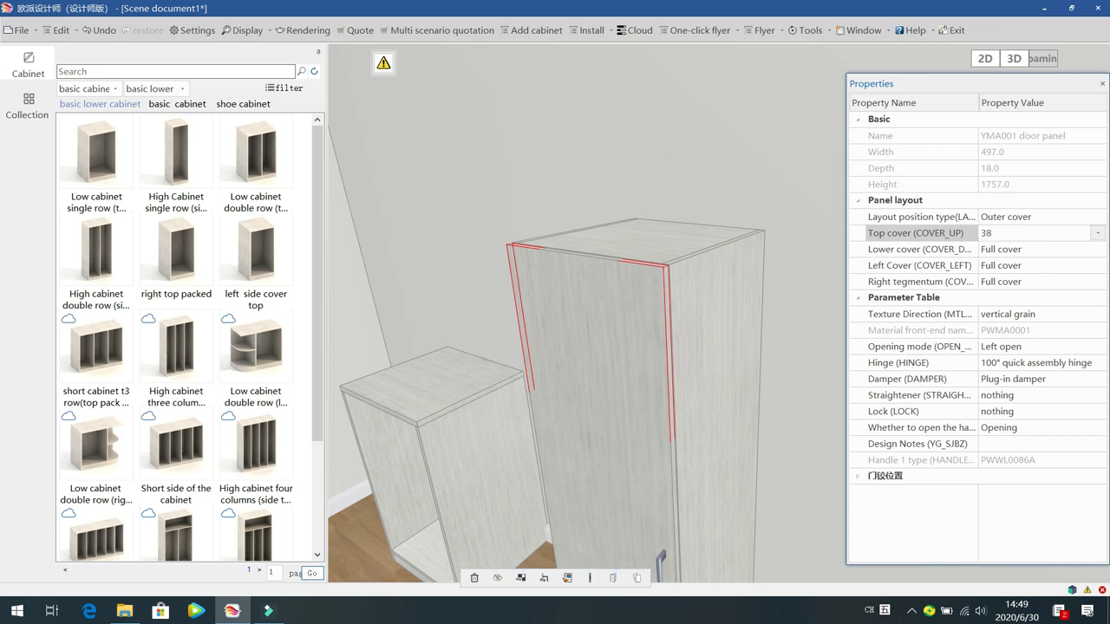
{"action": "key", "text": "Return"}
{"action": "left_click", "coordinate": [781, 267]}
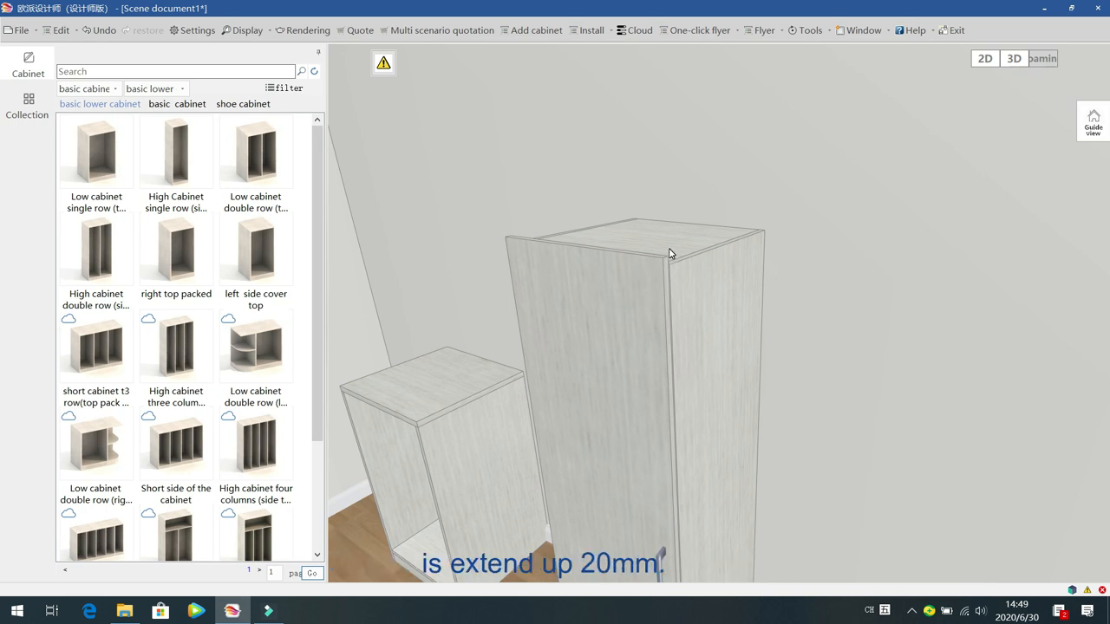
Step: Bring the whole tall cabinet into view and display the options for its door panel's left cover
{"action": "left_click", "coordinate": [632, 296]}
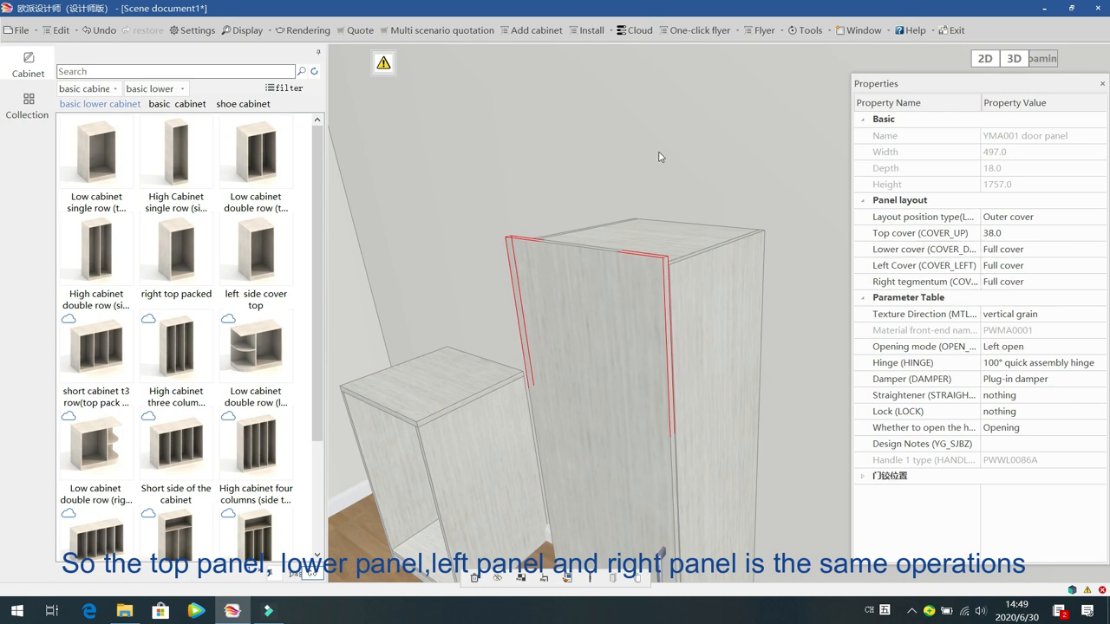
{"action": "left_click_drag", "start_coordinate": [624, 136], "coordinate": [660, 189]}
{"action": "left_click", "coordinate": [749, 248]}
{"action": "left_click_drag", "start_coordinate": [749, 249], "coordinate": [702, 424]}
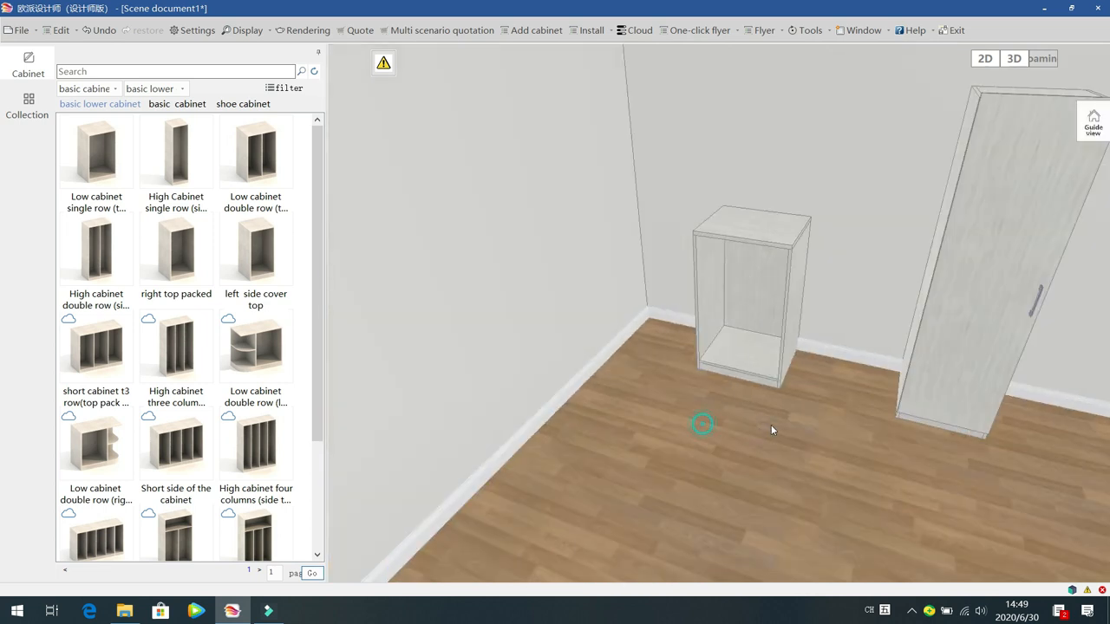
{"action": "left_click_drag", "start_coordinate": [770, 430], "coordinate": [854, 422]}
{"action": "left_click", "coordinate": [840, 266]}
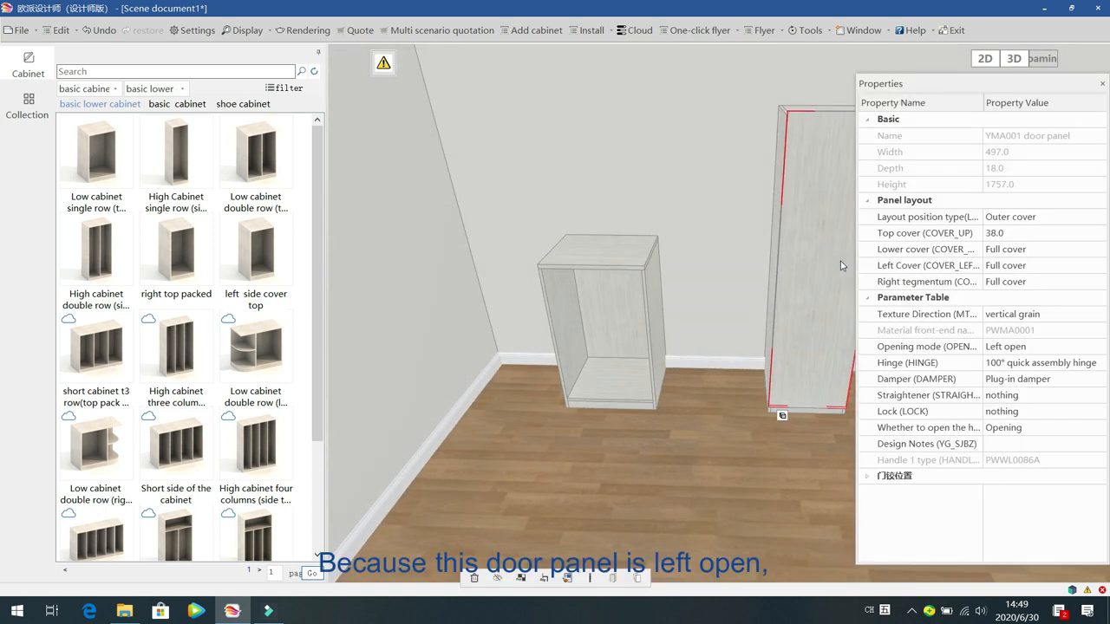
{"action": "left_click_drag", "start_coordinate": [571, 480], "coordinate": [613, 491]}
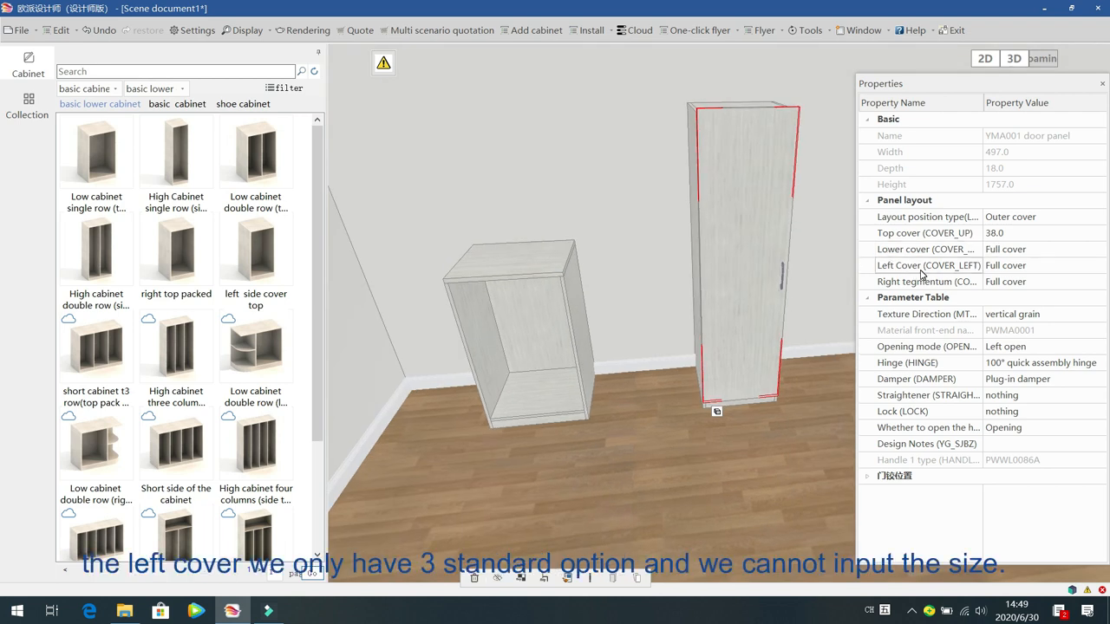
{"action": "left_click", "coordinate": [1094, 270]}
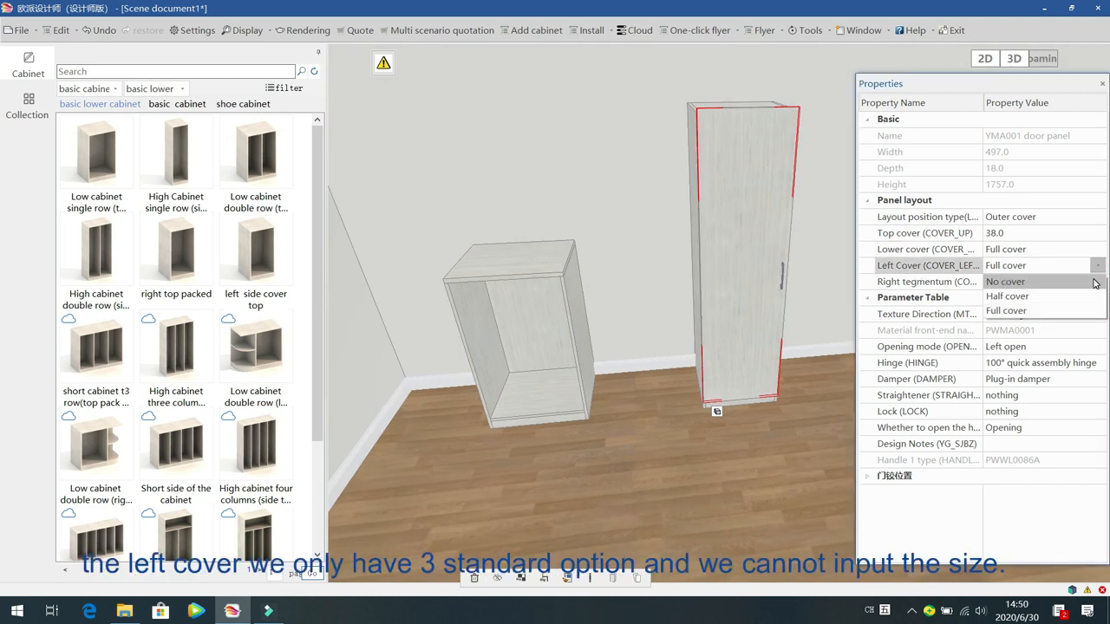
Step: Try to set the door panel's left cover to a custom value of 50
{"action": "left_click", "coordinate": [1055, 266]}
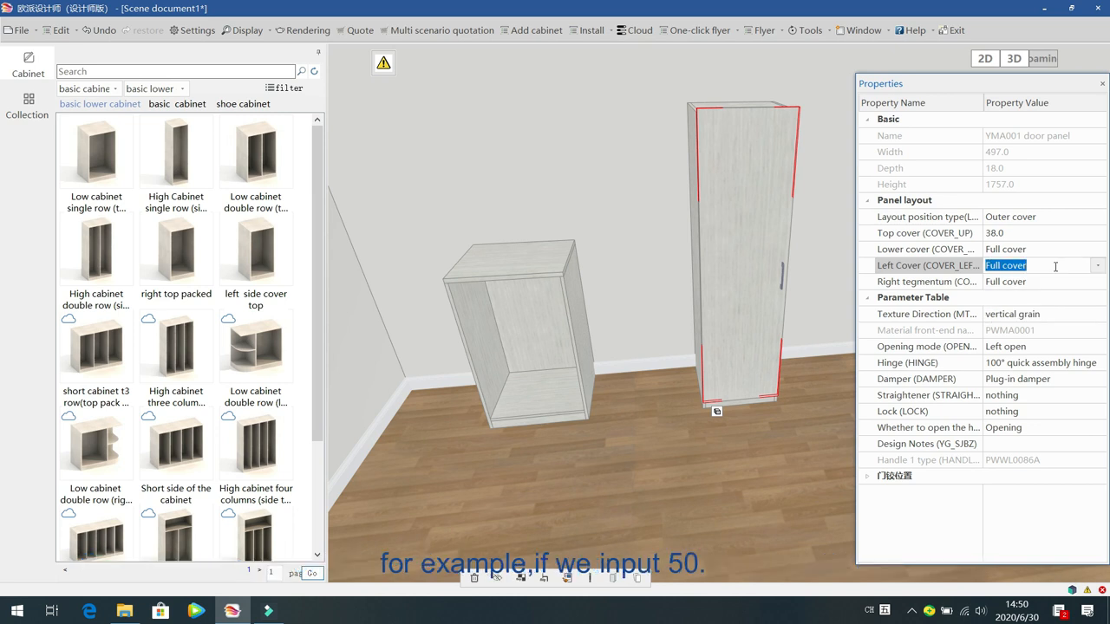
{"action": "type", "text": "50"}
{"action": "key", "text": "Return"}
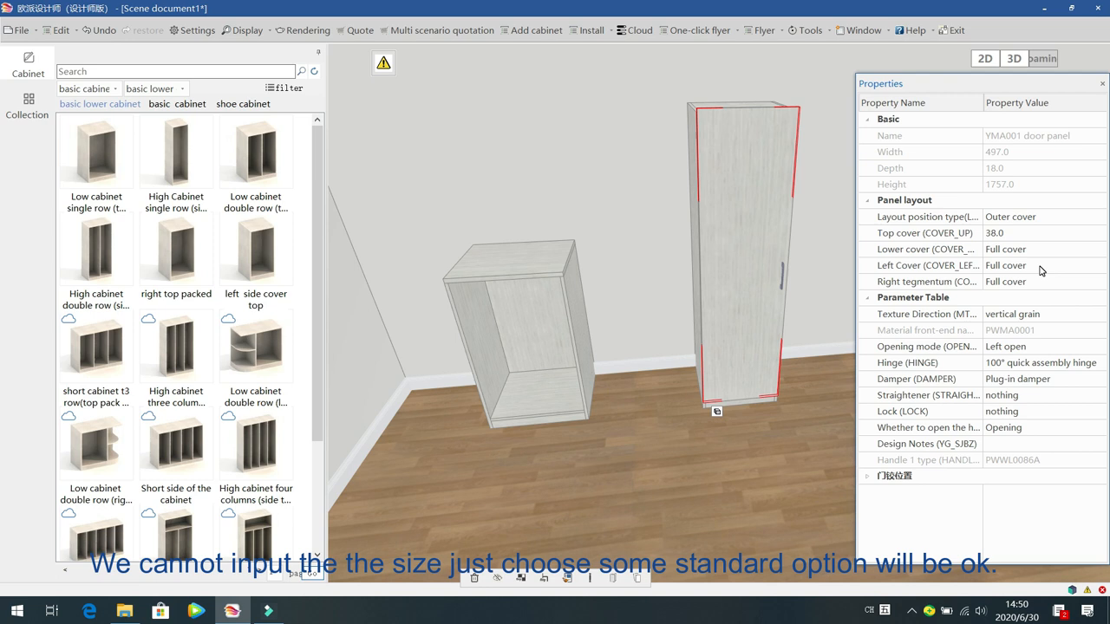
Step: Change the tall cabinet door panel's texture direction to Cross striation
{"action": "left_click_drag", "start_coordinate": [644, 479], "coordinate": [717, 464]}
{"action": "left_click", "coordinate": [670, 310]}
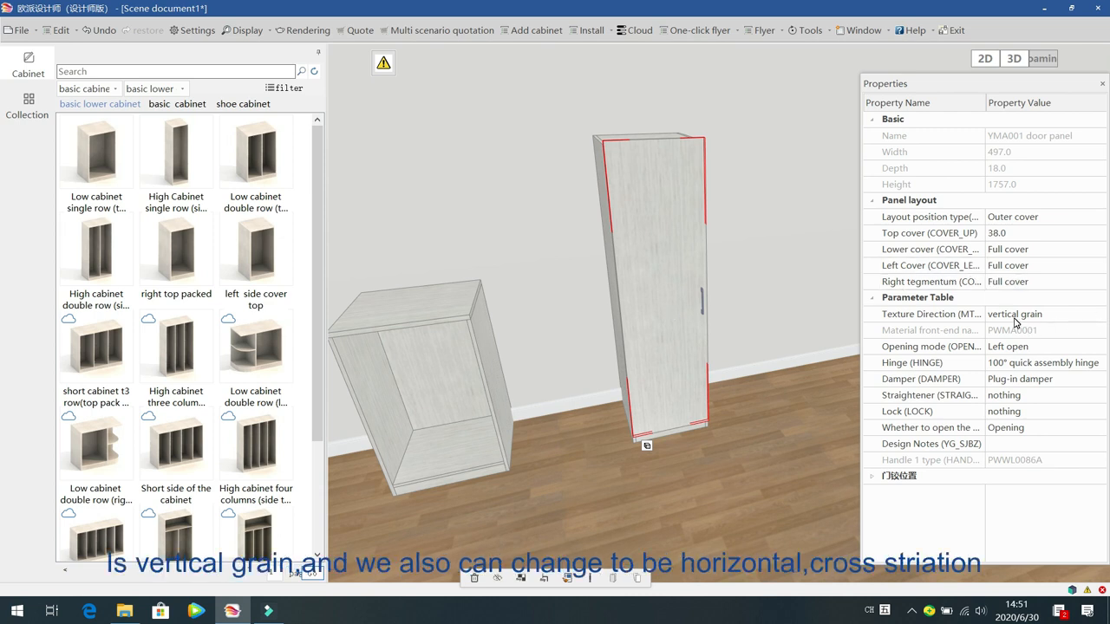
{"action": "left_click", "coordinate": [1093, 313]}
{"action": "left_click", "coordinate": [1098, 314]}
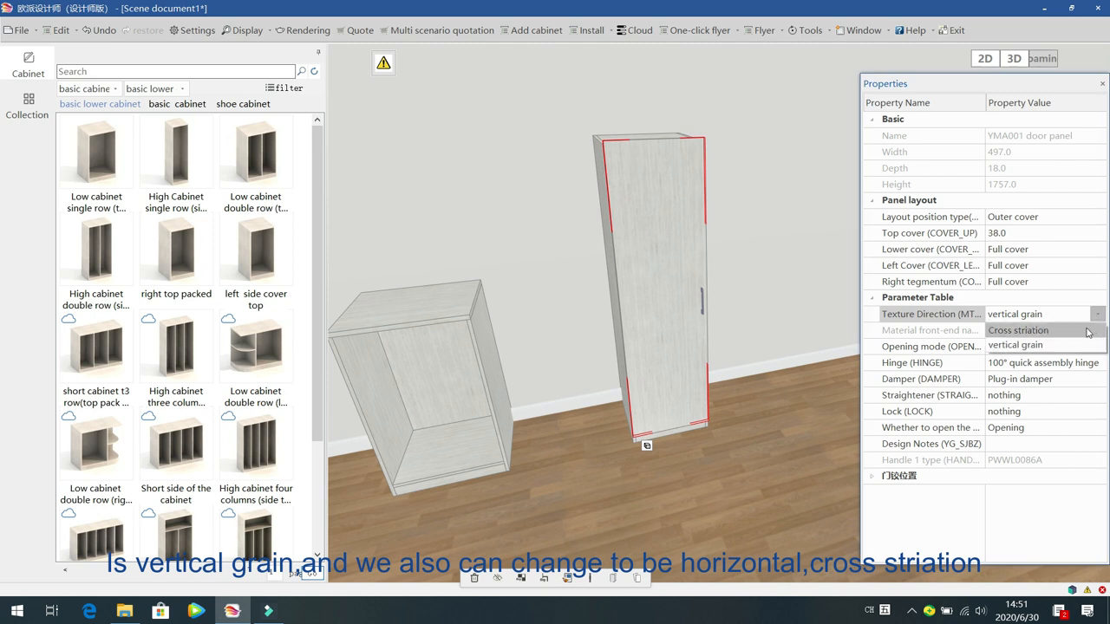
{"action": "left_click", "coordinate": [1086, 331]}
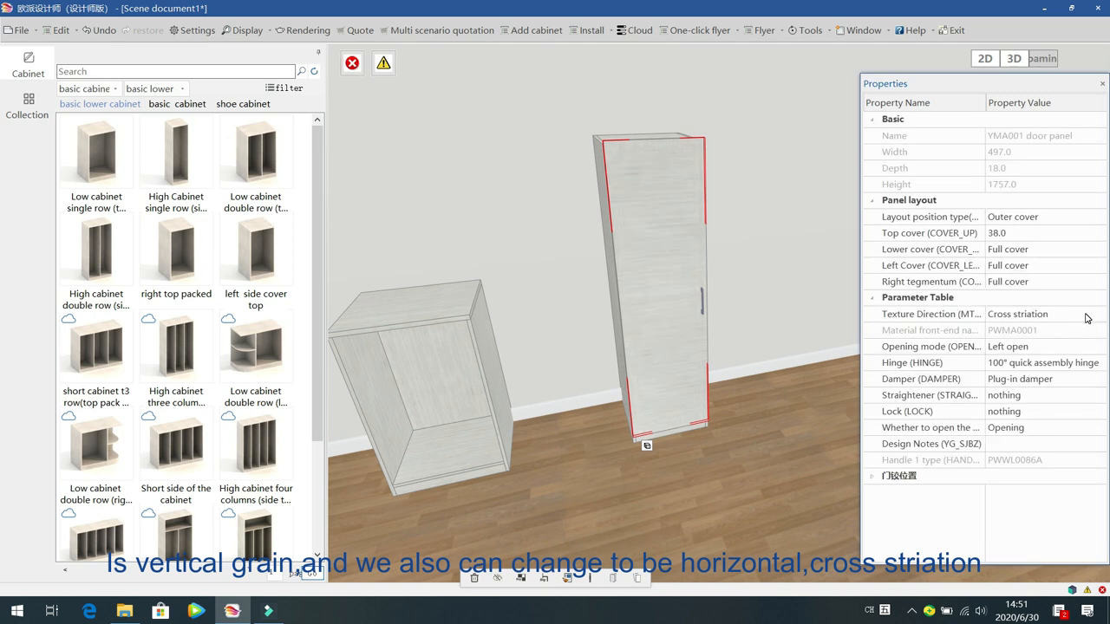
Step: Set the door panel's texture direction back to vertical grain
{"action": "left_click", "coordinate": [1086, 317]}
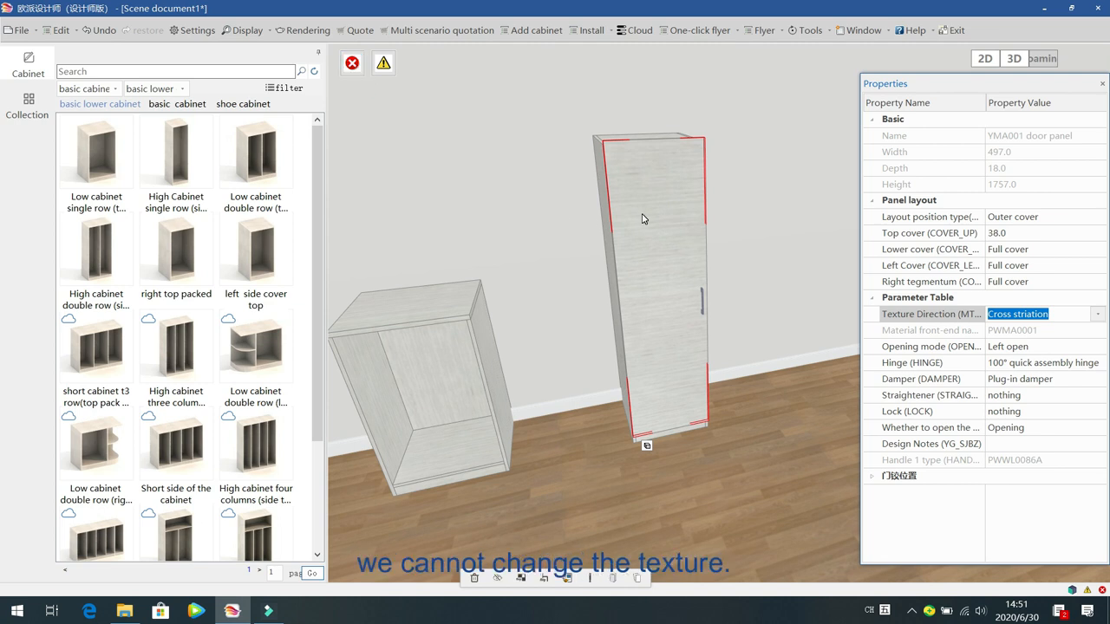
{"action": "left_click", "coordinate": [1097, 317]}
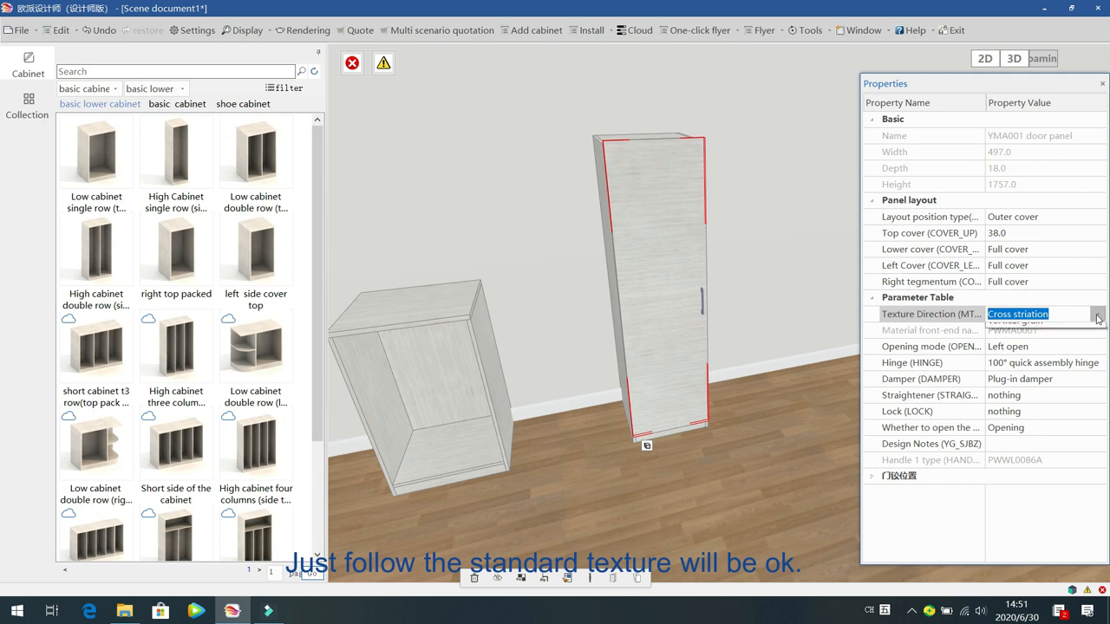
{"action": "left_click", "coordinate": [1023, 333]}
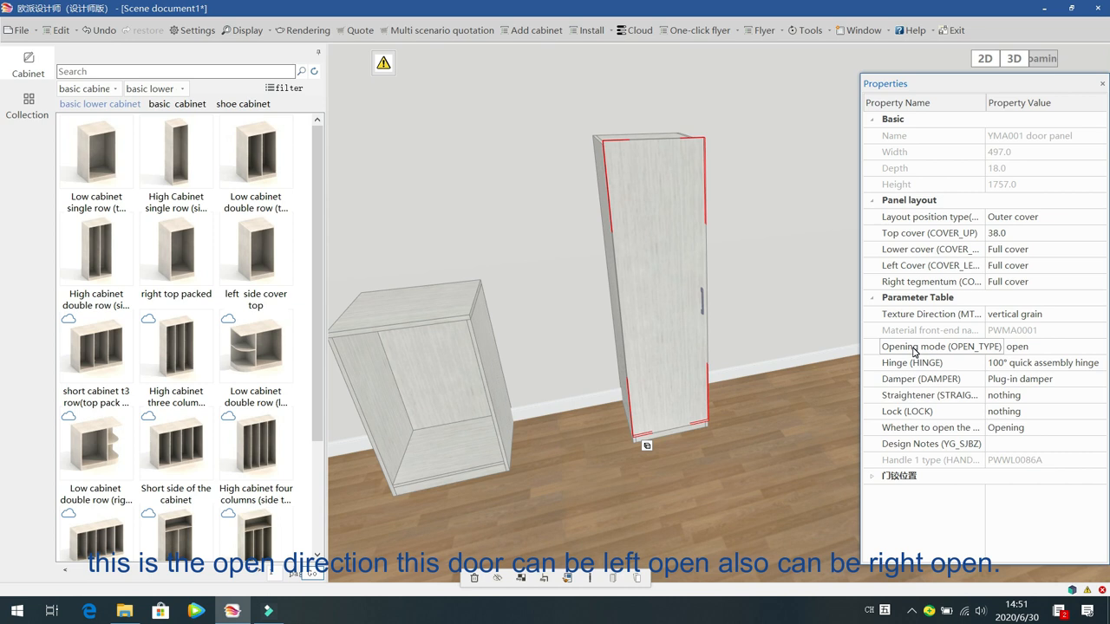
Step: Change the door panel's opening mode to Right open
{"action": "left_click", "coordinate": [1089, 351]}
{"action": "left_click", "coordinate": [1095, 349]}
{"action": "left_click", "coordinate": [1056, 392]}
Step: Set the door panel's opening mode back to Left open and deselect the panel
{"action": "left_click", "coordinate": [1094, 350]}
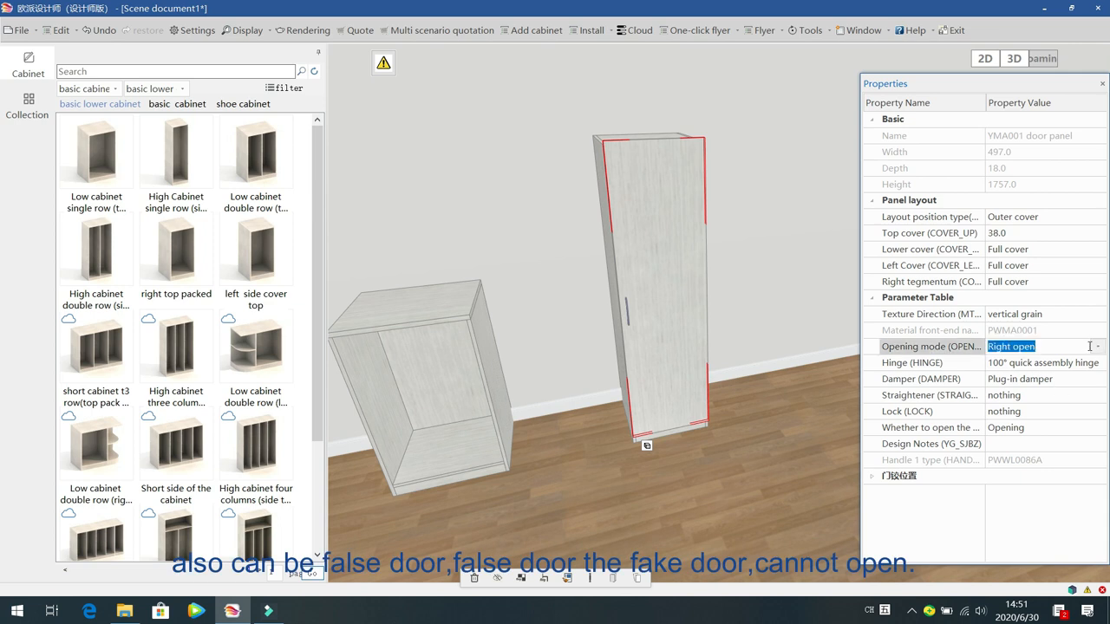
{"action": "left_click", "coordinate": [1095, 350]}
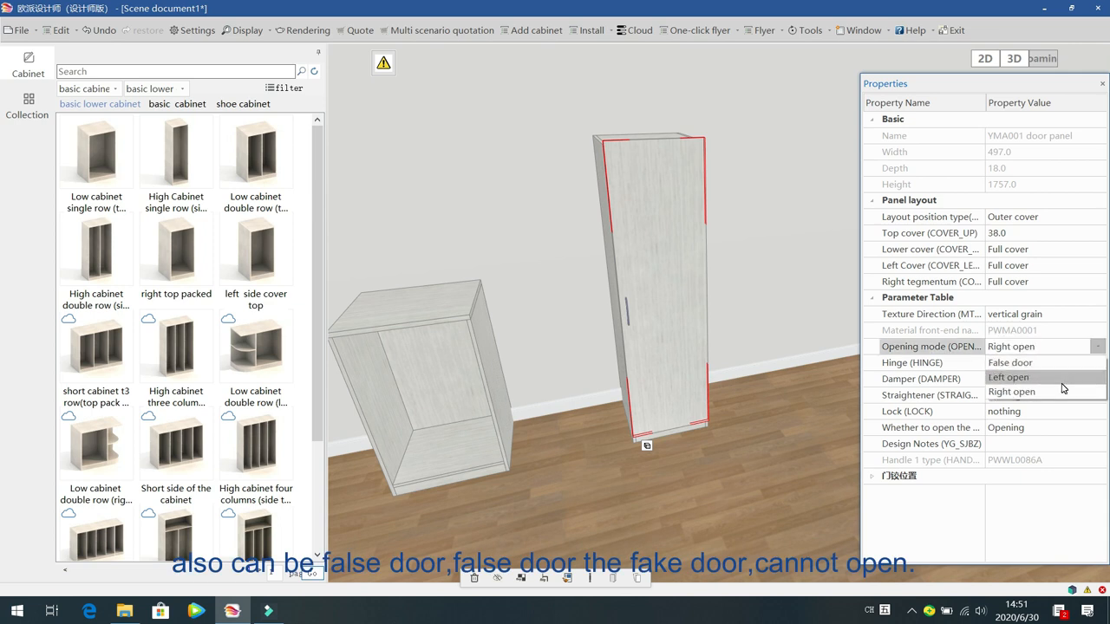
{"action": "left_click", "coordinate": [1062, 379]}
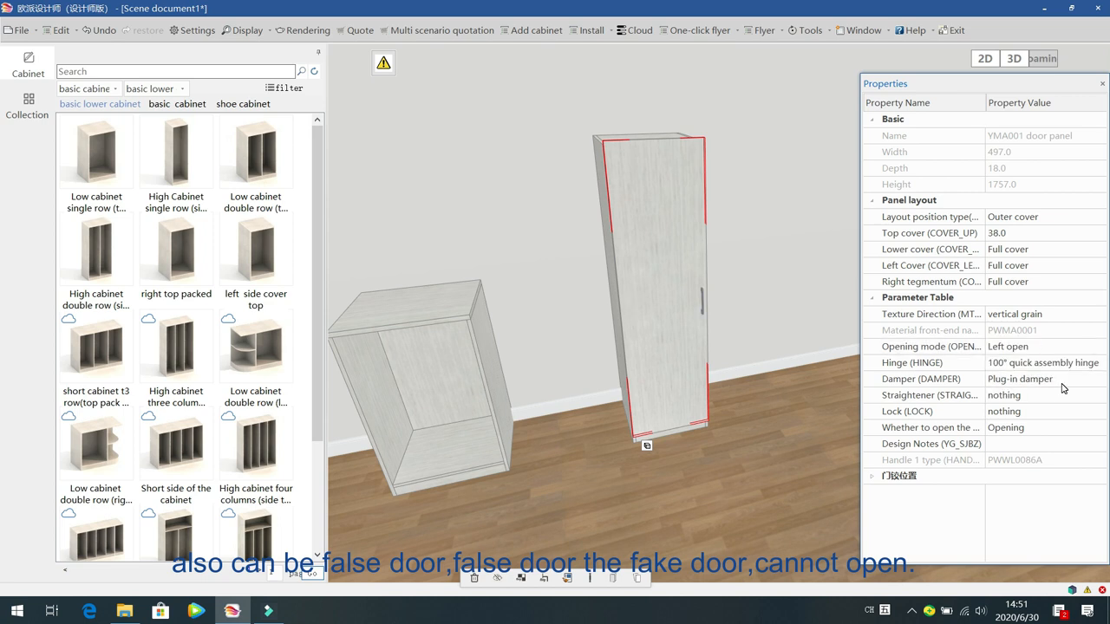
{"action": "left_click", "coordinate": [809, 429]}
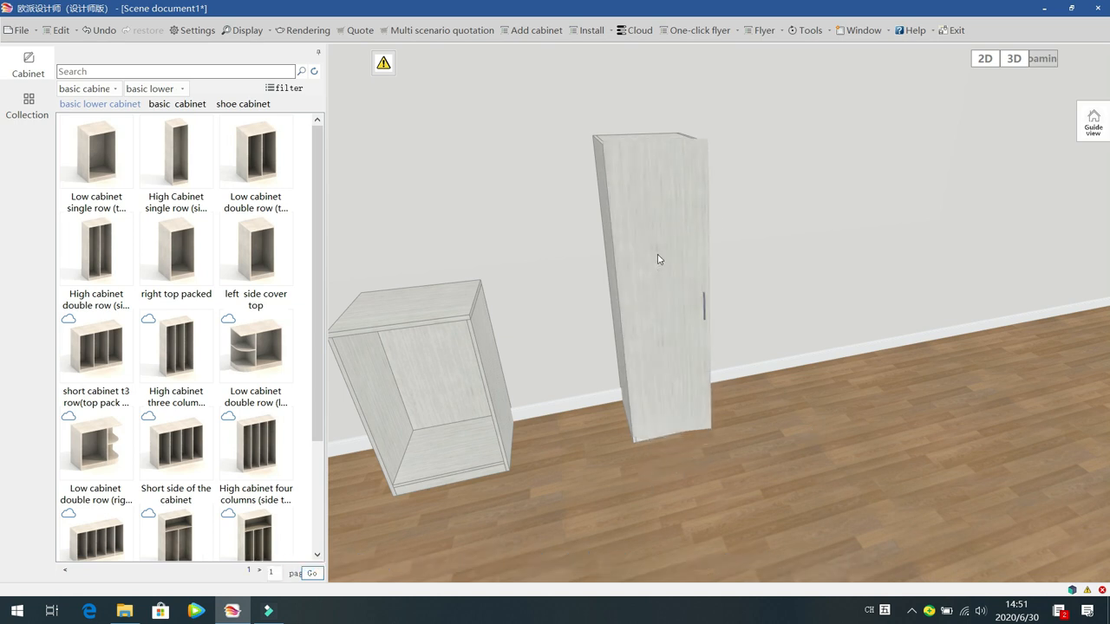
Step: Review the hinge types available for the tall cabinet's door panel without changing the selected one
{"action": "left_click", "coordinate": [657, 255]}
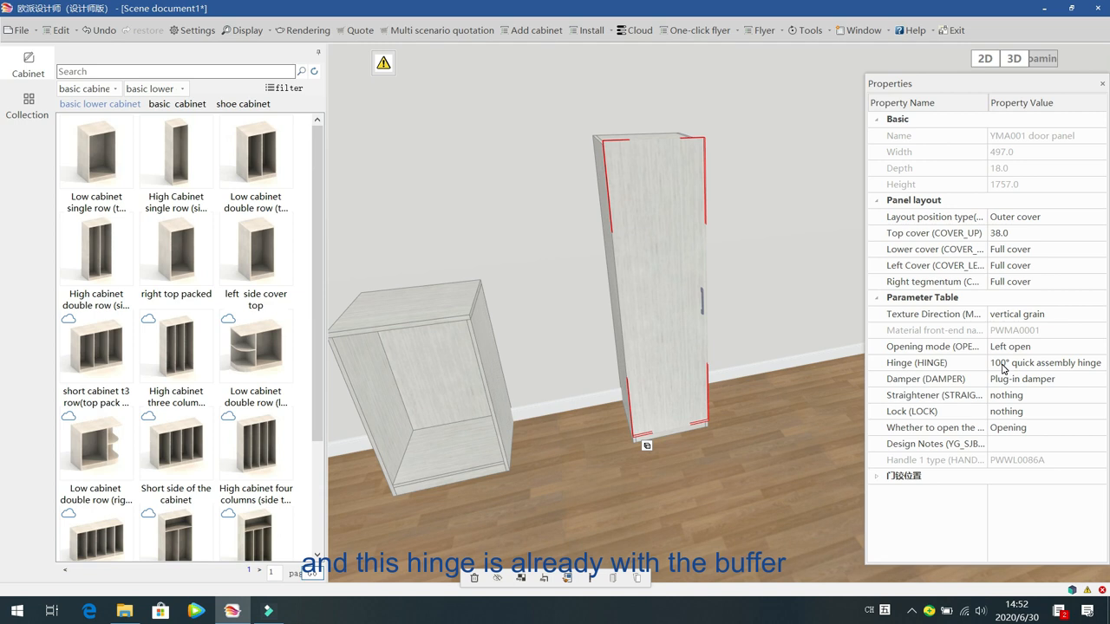
{"action": "left_click", "coordinate": [1097, 368]}
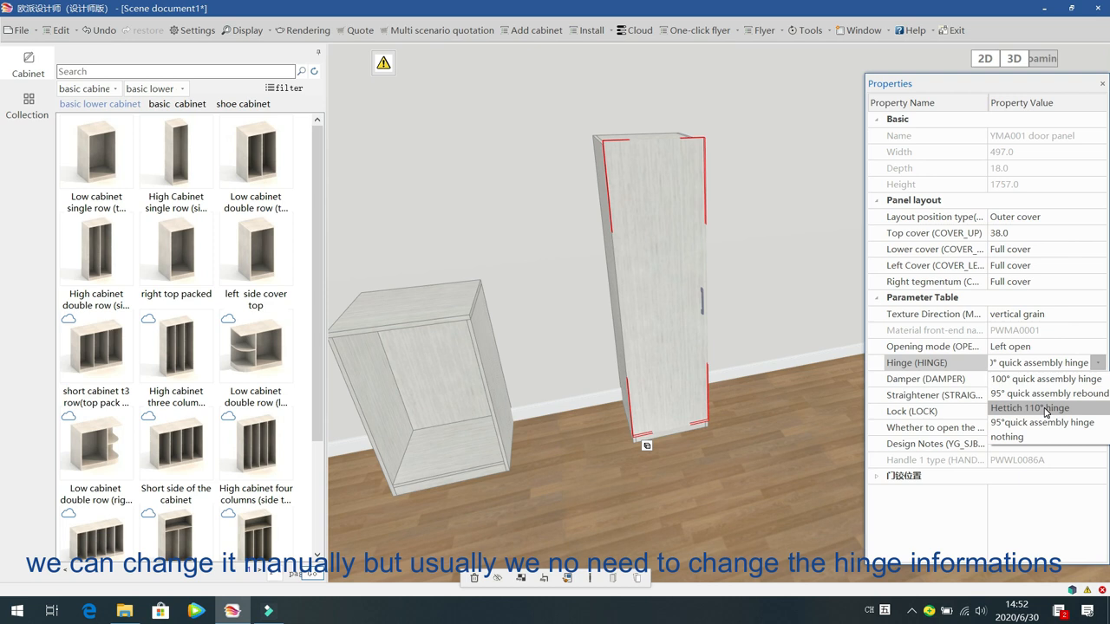
{"action": "left_click", "coordinate": [1016, 517]}
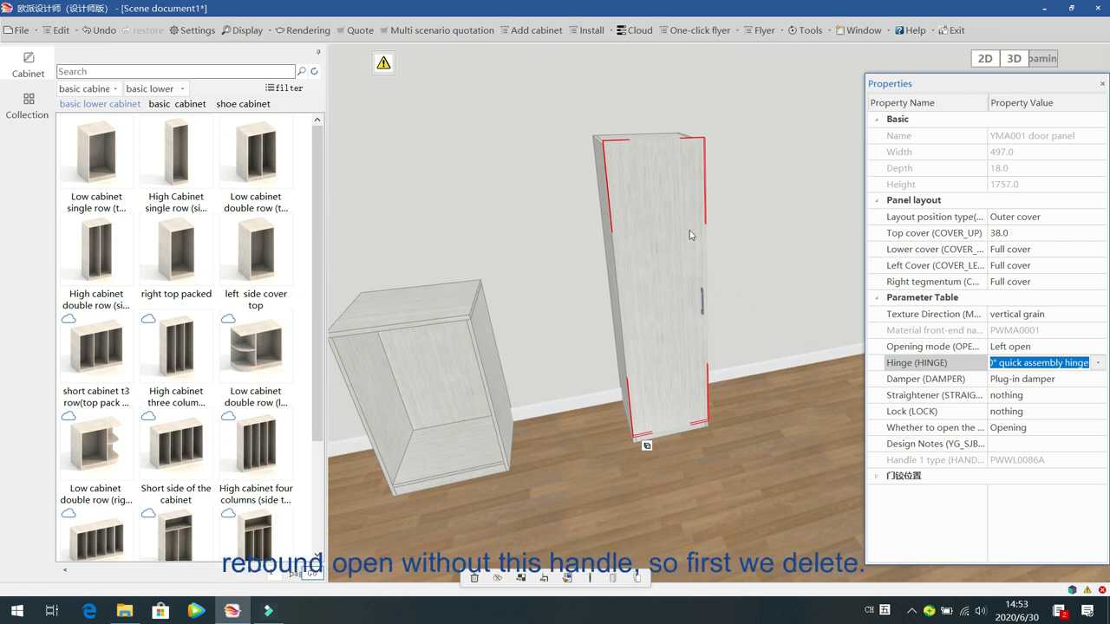
Step: Delete the handle from the tall cabinet's door panel
{"action": "right_click", "coordinate": [684, 186]}
{"action": "mouse_move", "coordinate": [747, 271]}
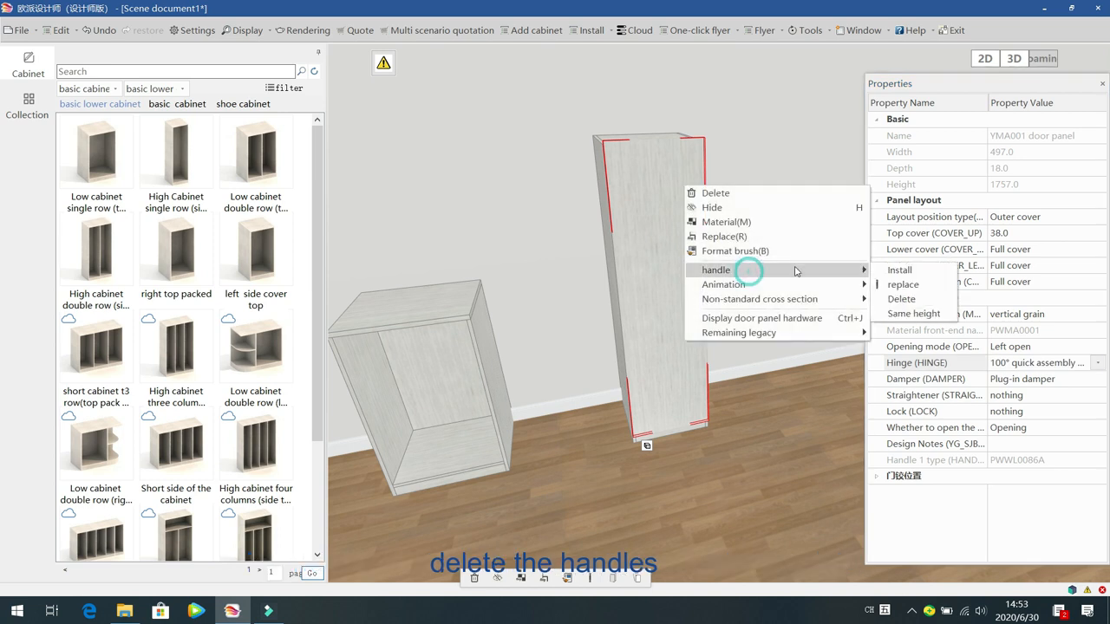
{"action": "left_click", "coordinate": [918, 300]}
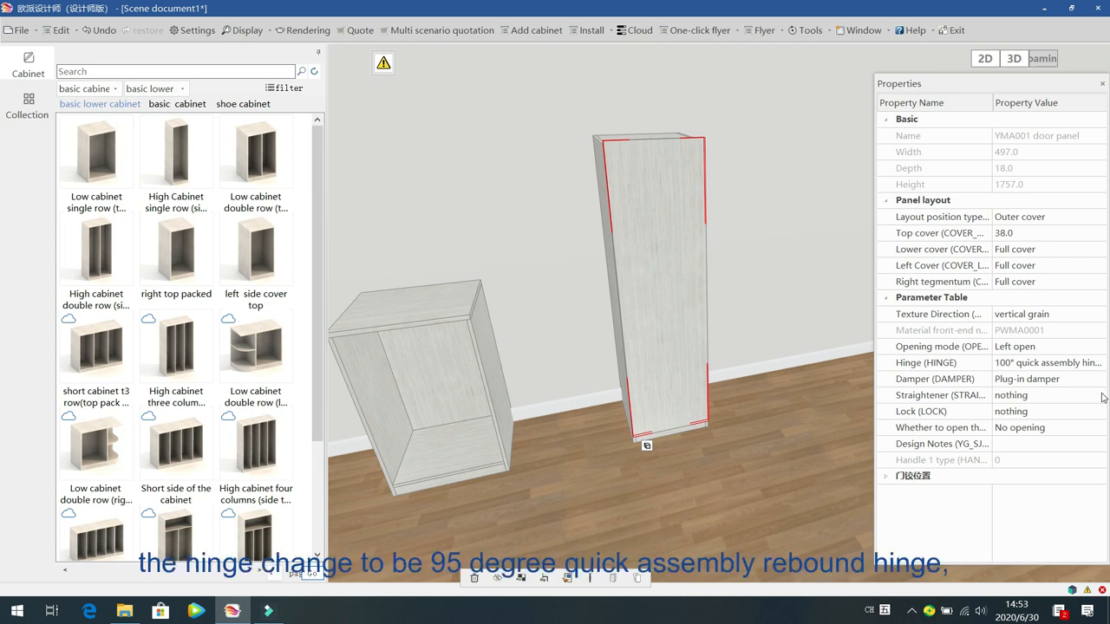
Step: Set the door panel's hinge to the 95° quick assembly rebound hinge and deselect the panel
{"action": "left_click", "coordinate": [1097, 364]}
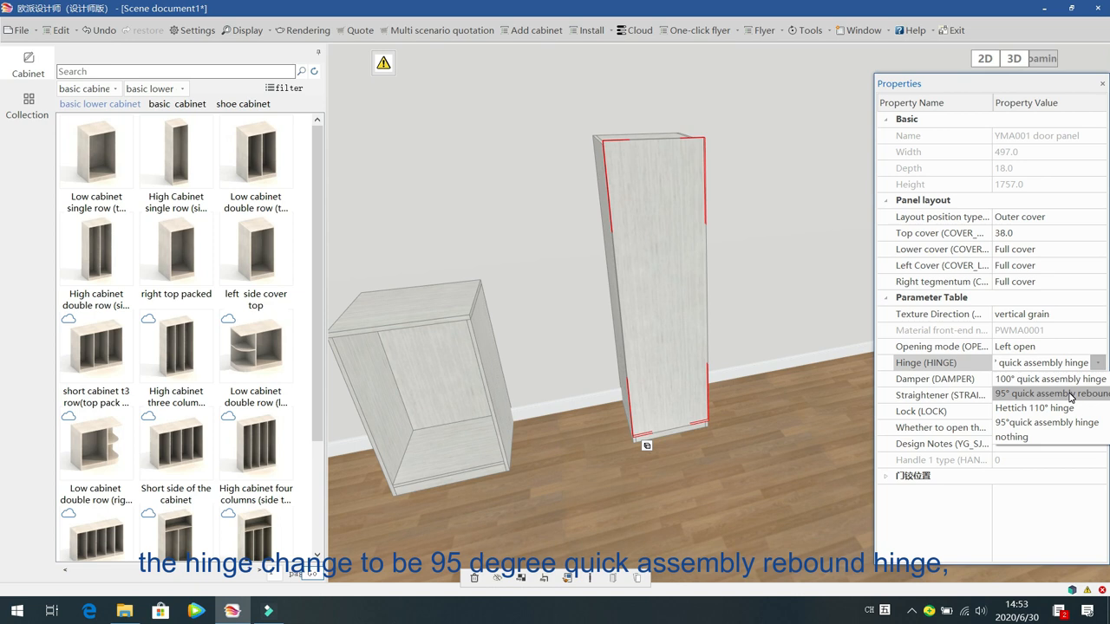
{"action": "left_click", "coordinate": [1071, 395]}
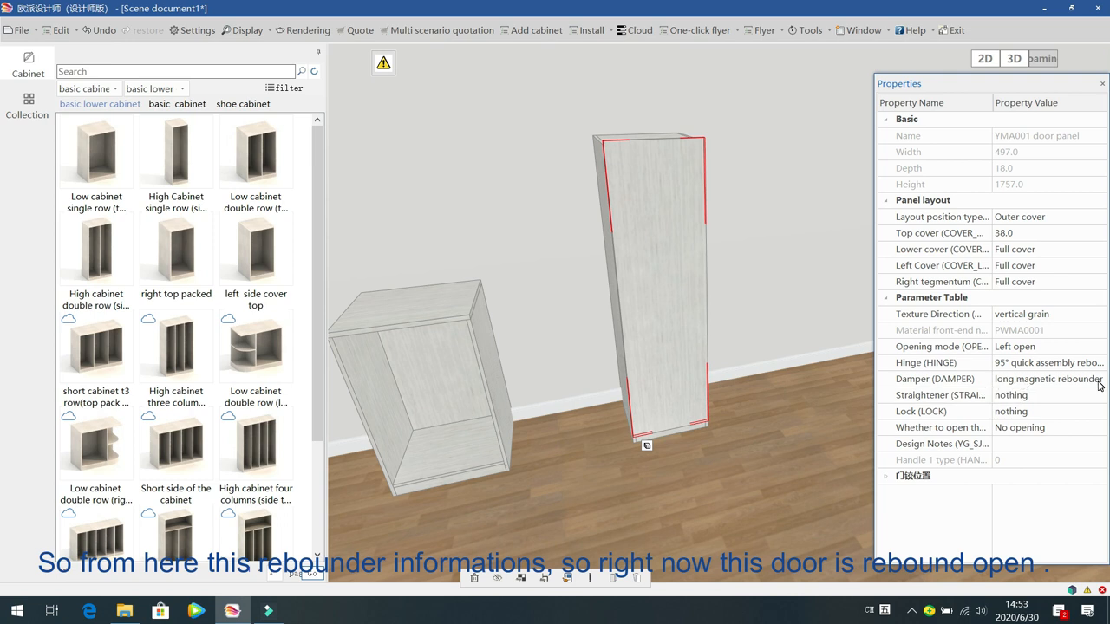
{"action": "left_click", "coordinate": [767, 427]}
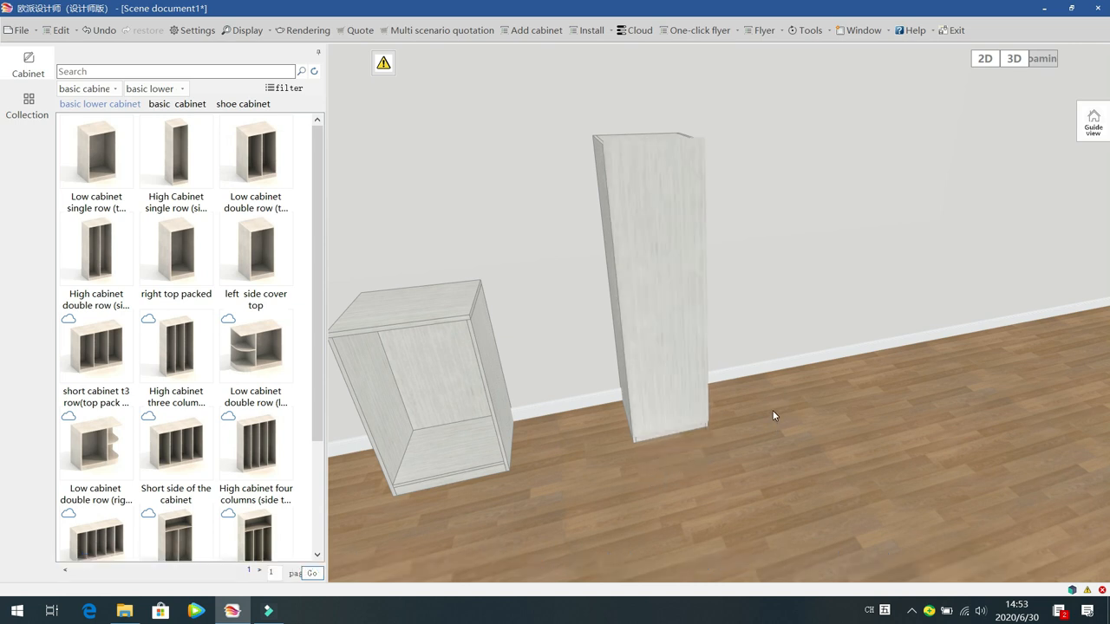
Step: Select the tall cabinet's door panel and set its straightener to Yes
{"action": "left_click", "coordinate": [694, 312]}
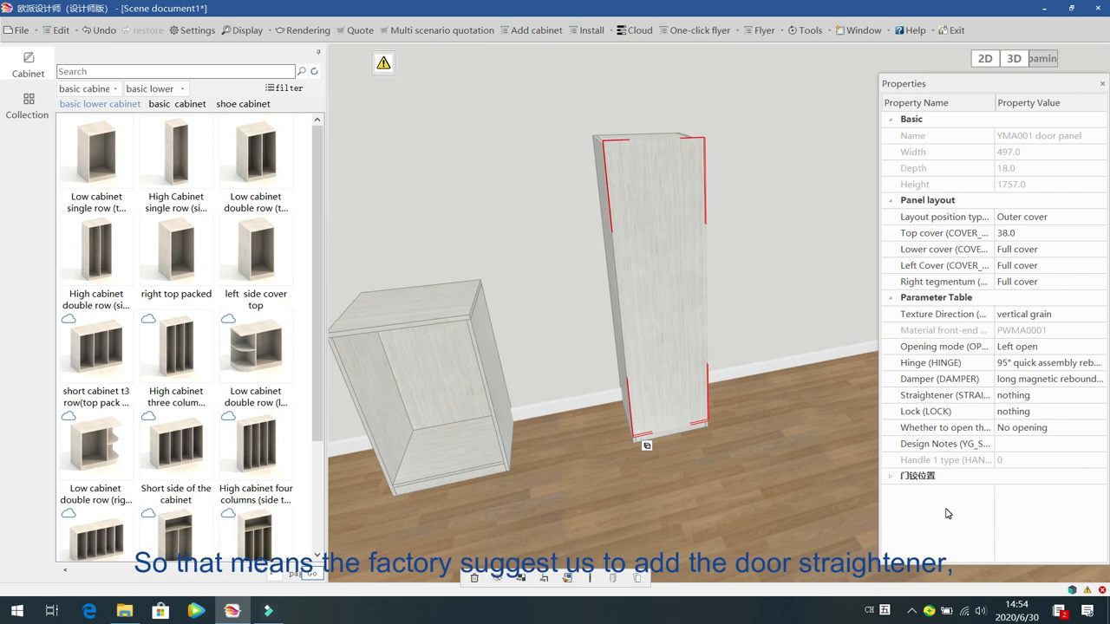
{"action": "left_click", "coordinate": [1092, 401]}
{"action": "left_click", "coordinate": [1093, 401]}
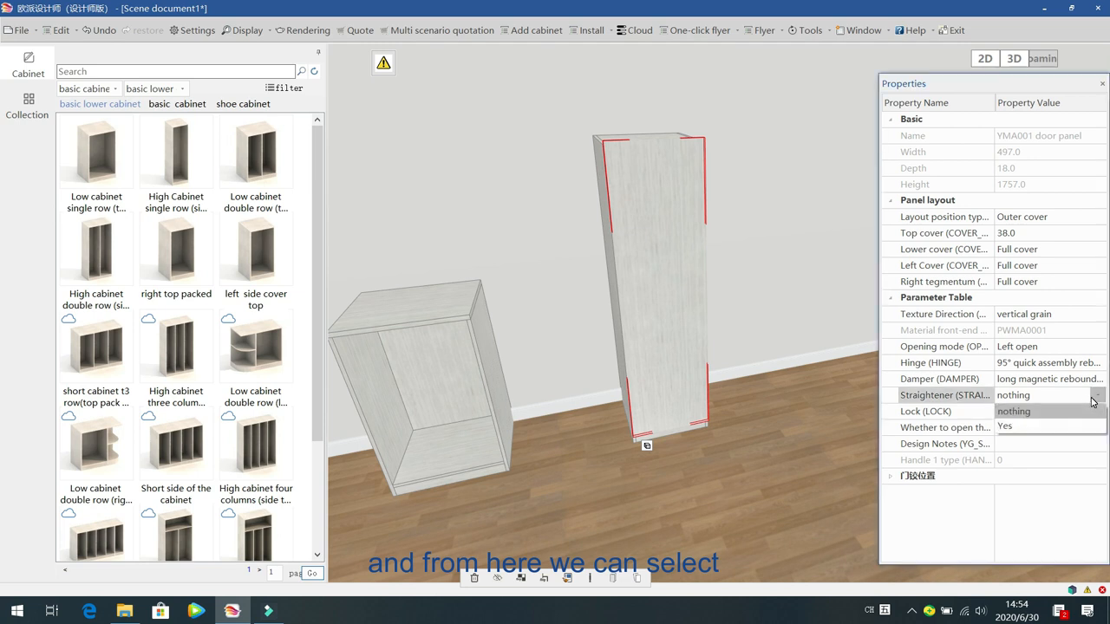
{"action": "left_click", "coordinate": [1054, 428]}
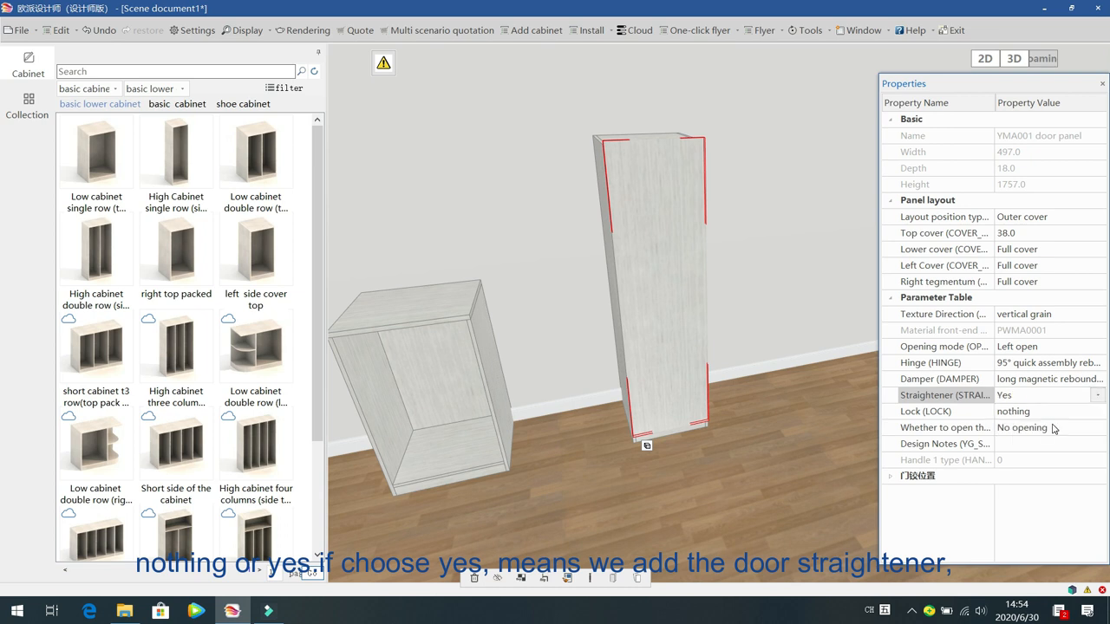
Step: Set the door panel's straightener back to nothing
{"action": "left_click", "coordinate": [1089, 385]}
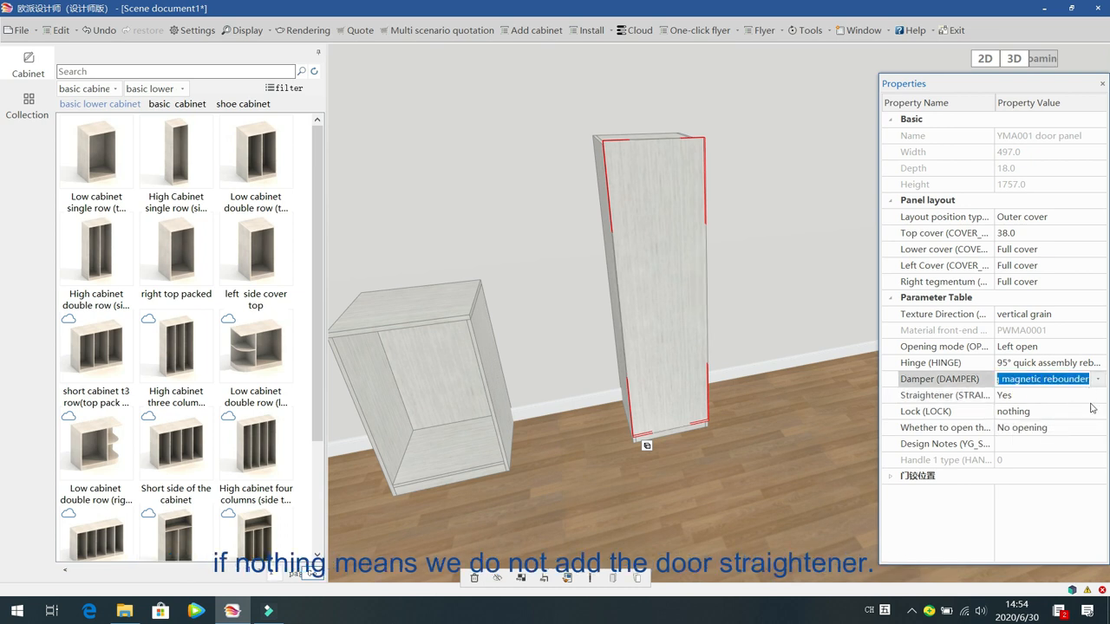
{"action": "left_click", "coordinate": [1095, 398]}
{"action": "left_click", "coordinate": [1089, 414]}
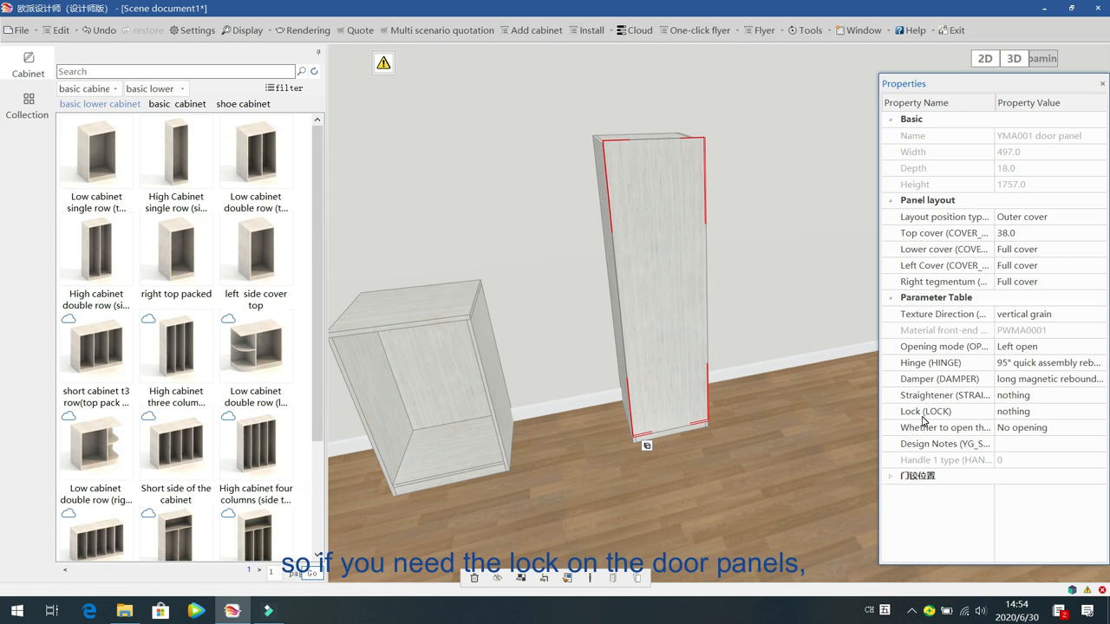
Step: Try the folding drawer lock on the door panel and set the lock back to nothing
{"action": "left_click", "coordinate": [1094, 413]}
{"action": "left_click", "coordinate": [1055, 429]}
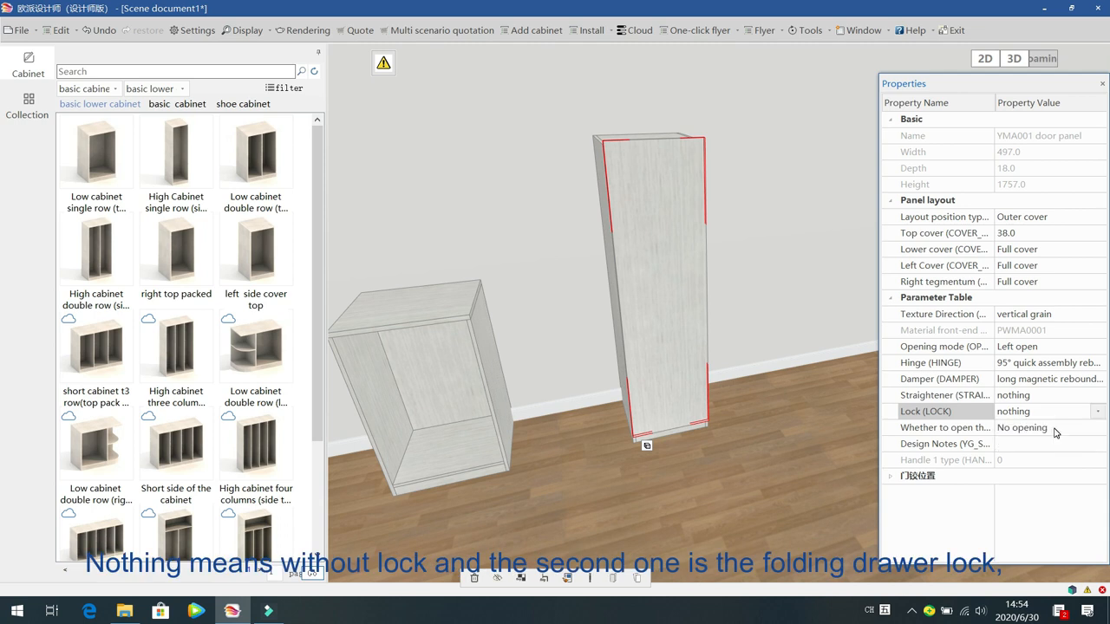
{"action": "left_click", "coordinate": [1098, 413]}
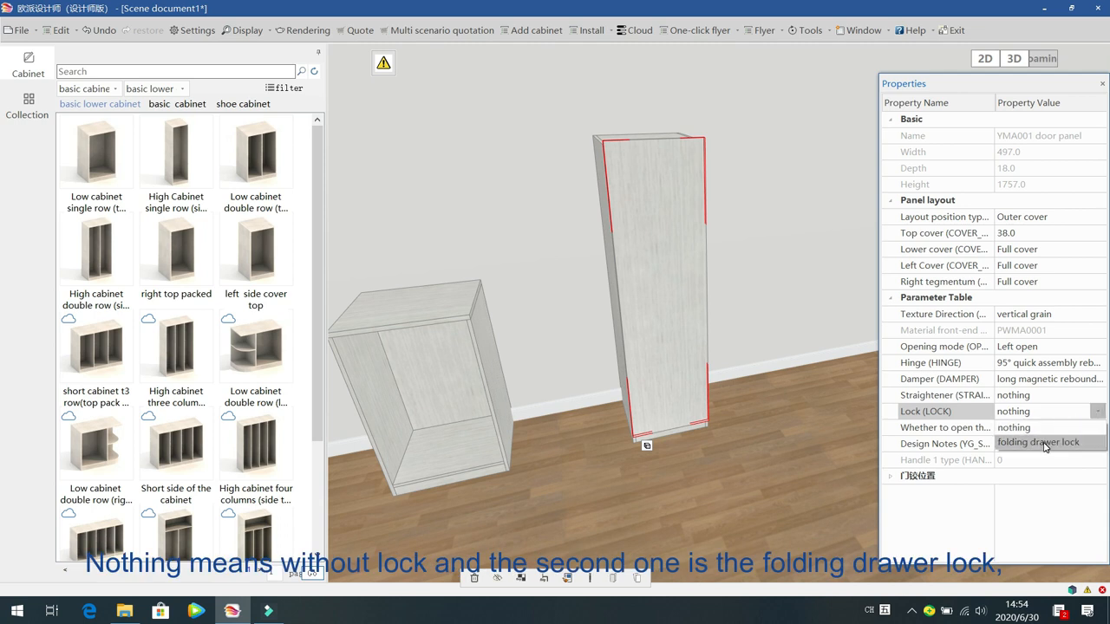
{"action": "left_click", "coordinate": [1044, 443]}
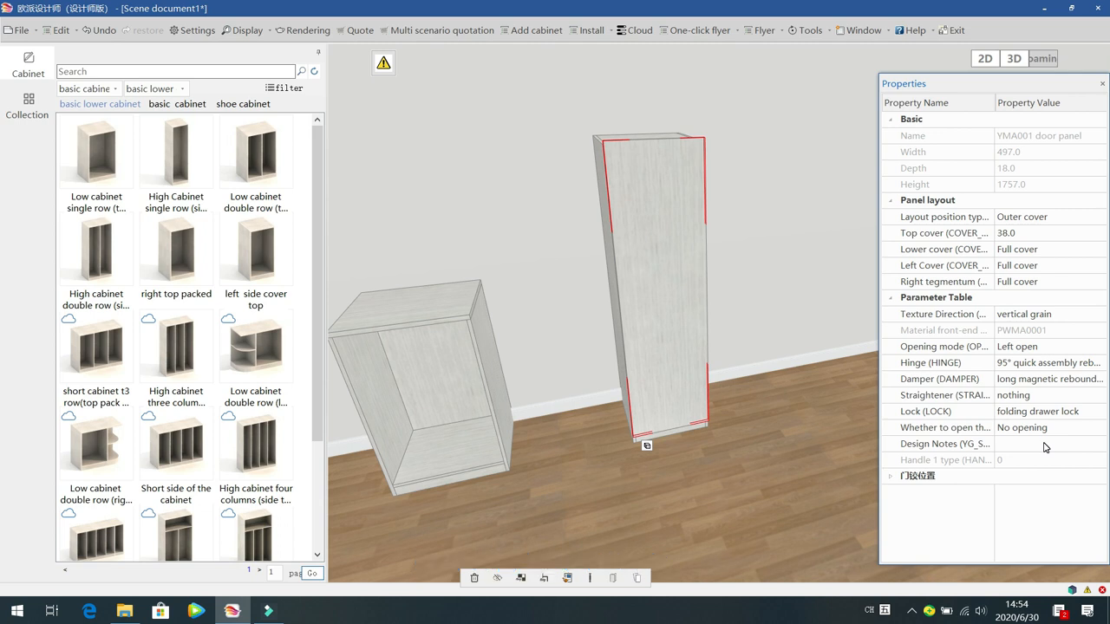
{"action": "left_click", "coordinate": [1091, 414]}
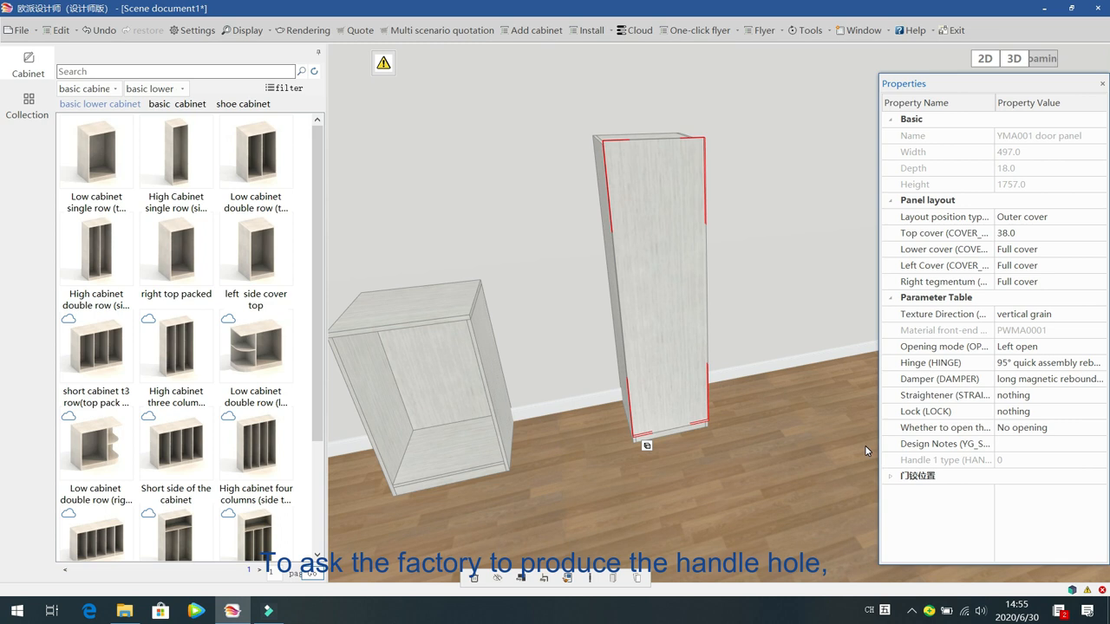
{"action": "right_click", "coordinate": [664, 233]}
{"action": "mouse_move", "coordinate": [720, 314]}
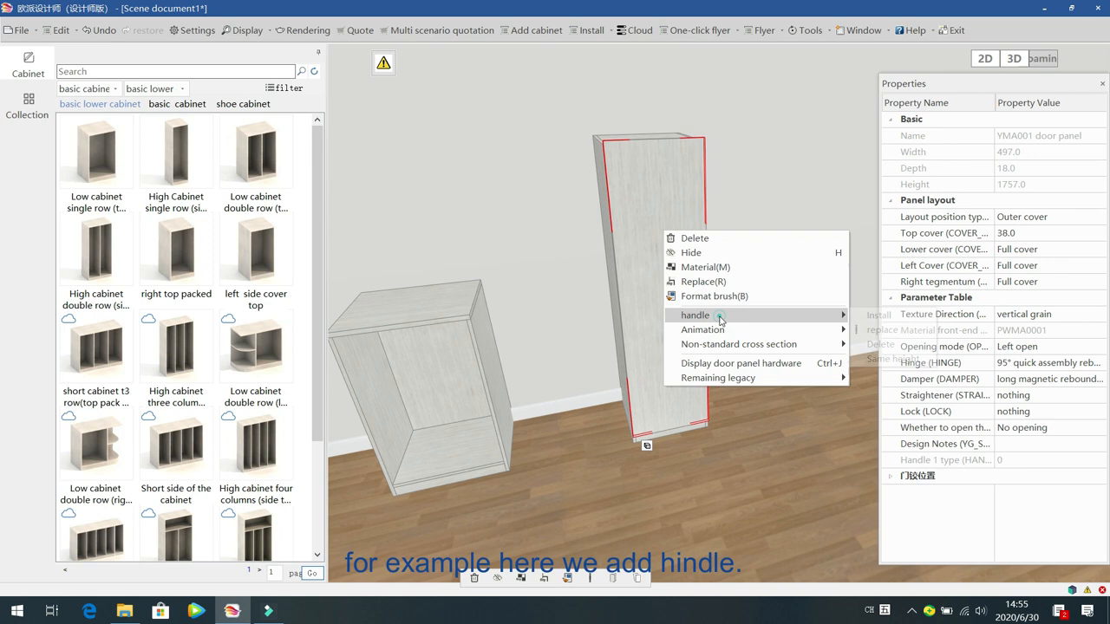
{"action": "left_click", "coordinate": [871, 318]}
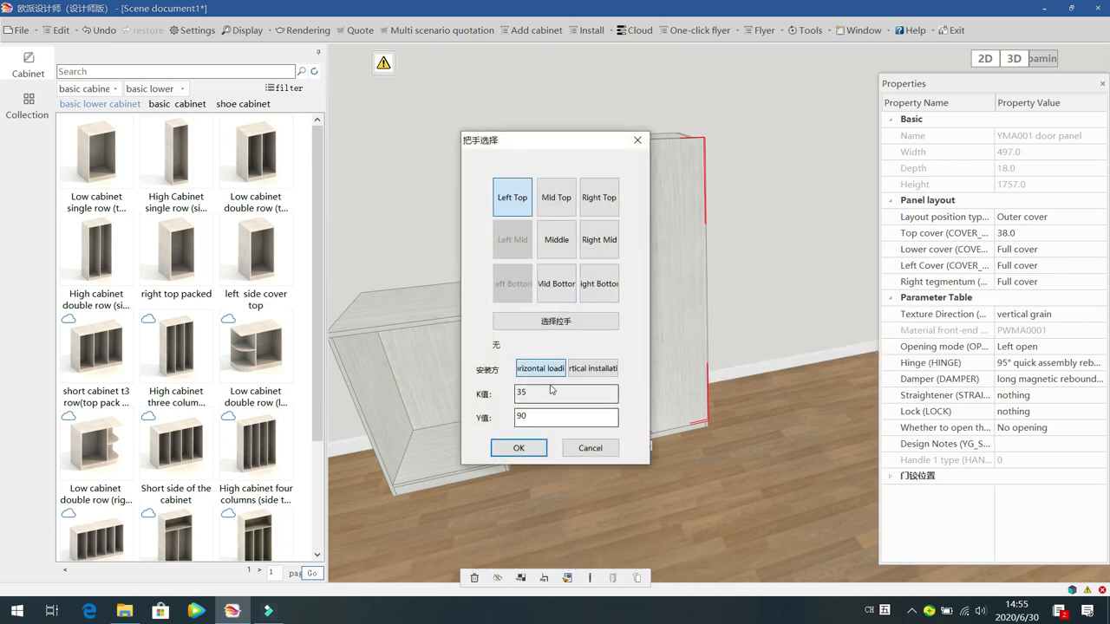
{"action": "left_click", "coordinate": [556, 321]}
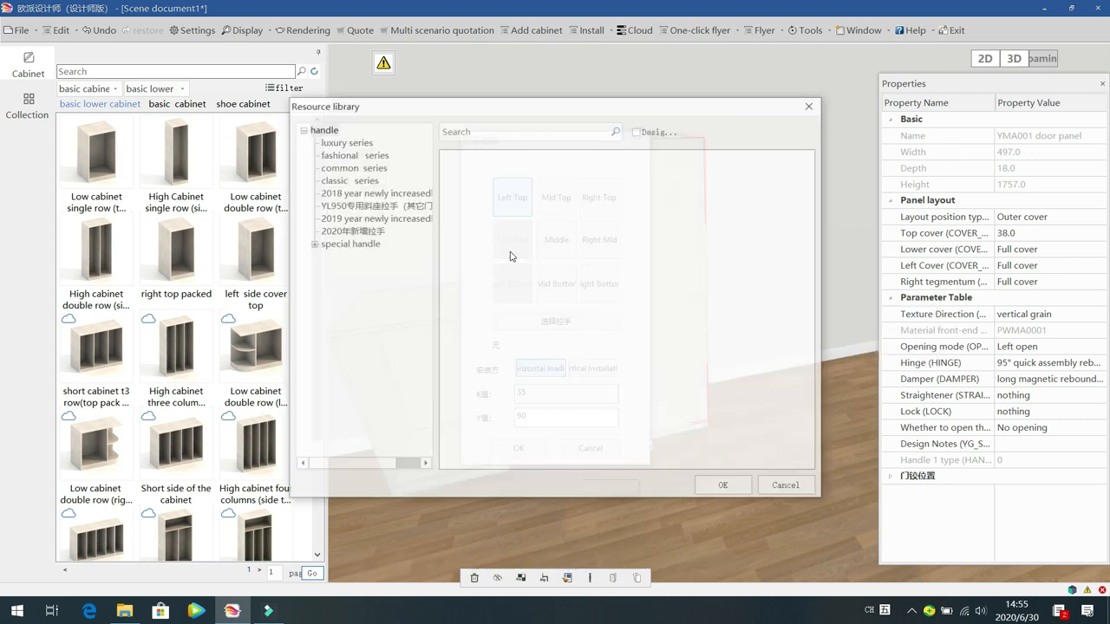
{"action": "left_click", "coordinate": [359, 154]}
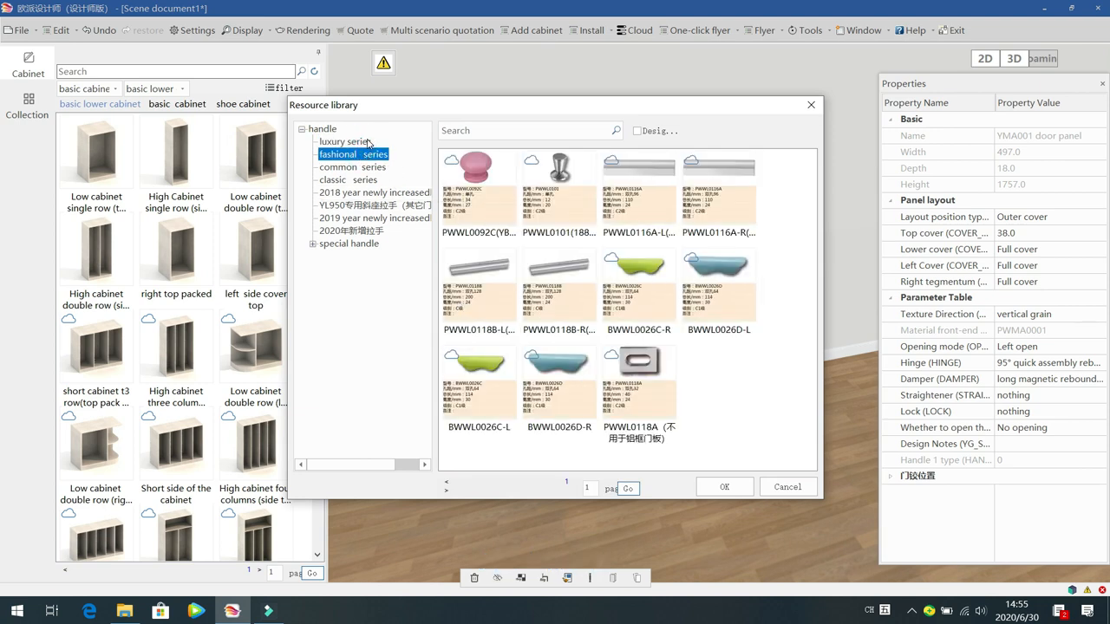
{"action": "left_click", "coordinate": [368, 167]}
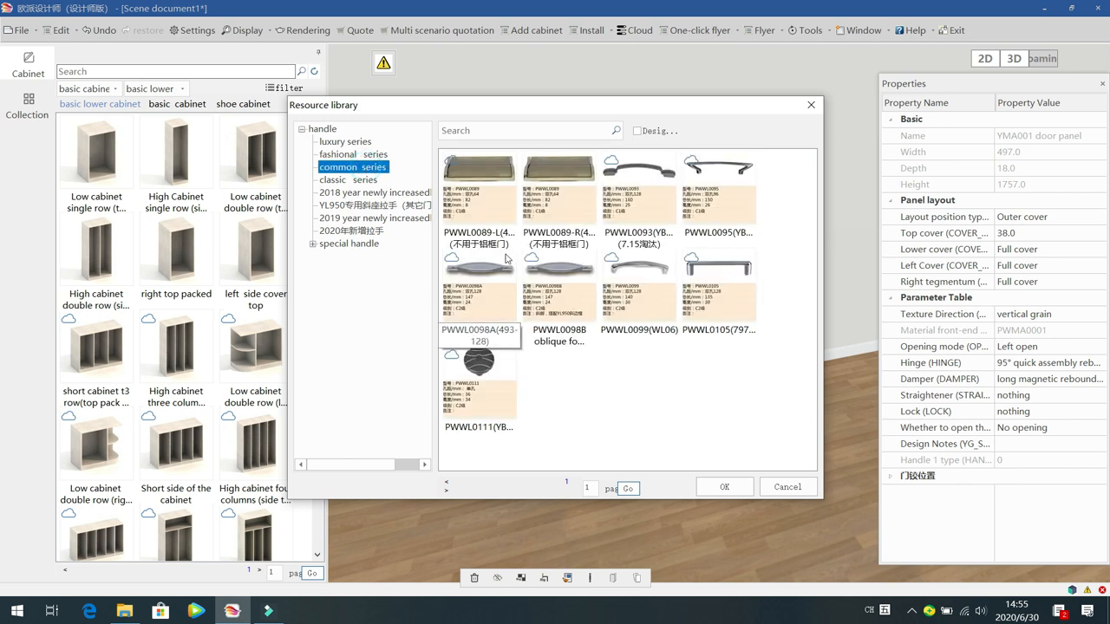
{"action": "left_click", "coordinate": [709, 267]}
{"action": "left_click", "coordinate": [725, 487]}
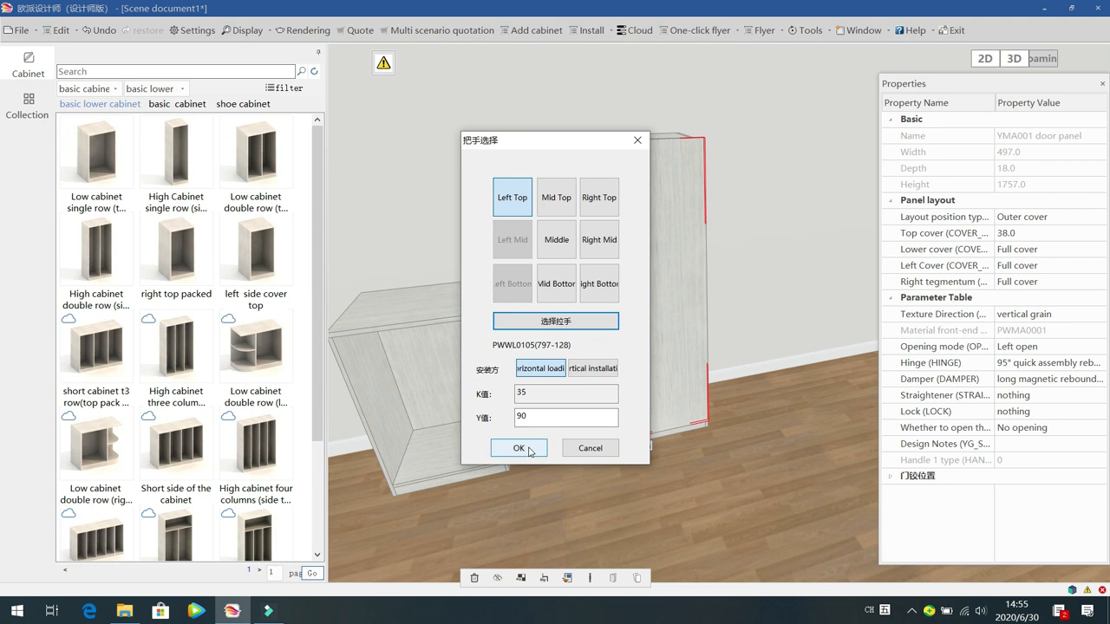
{"action": "left_click", "coordinate": [525, 447]}
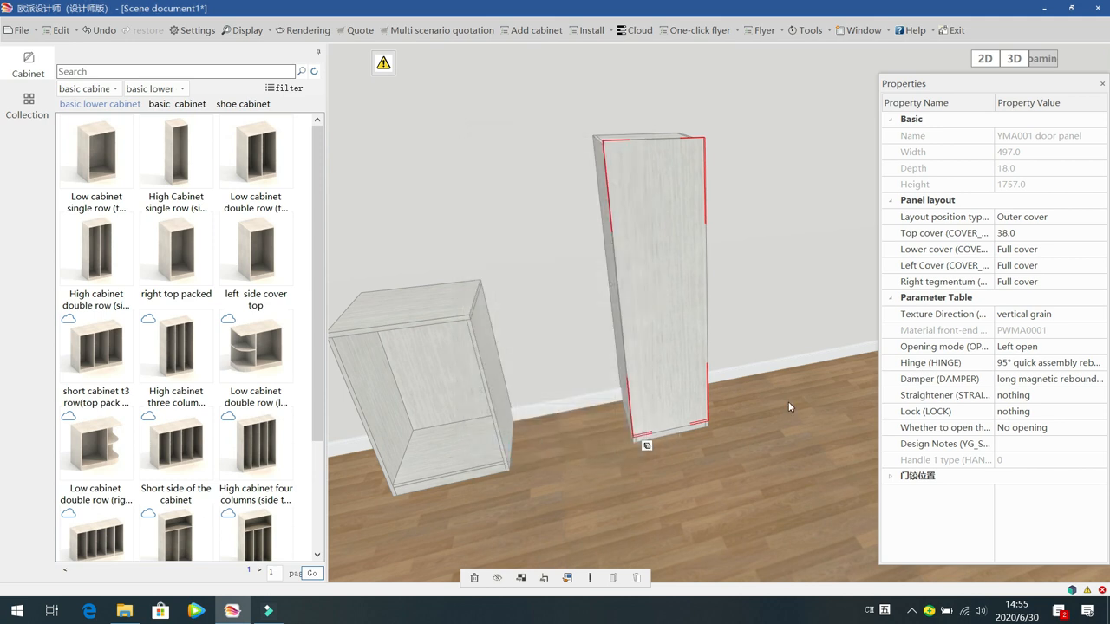
Step: Reposition the door panel's handle to Right Mid with vertical installation
{"action": "right_click", "coordinate": [677, 272]}
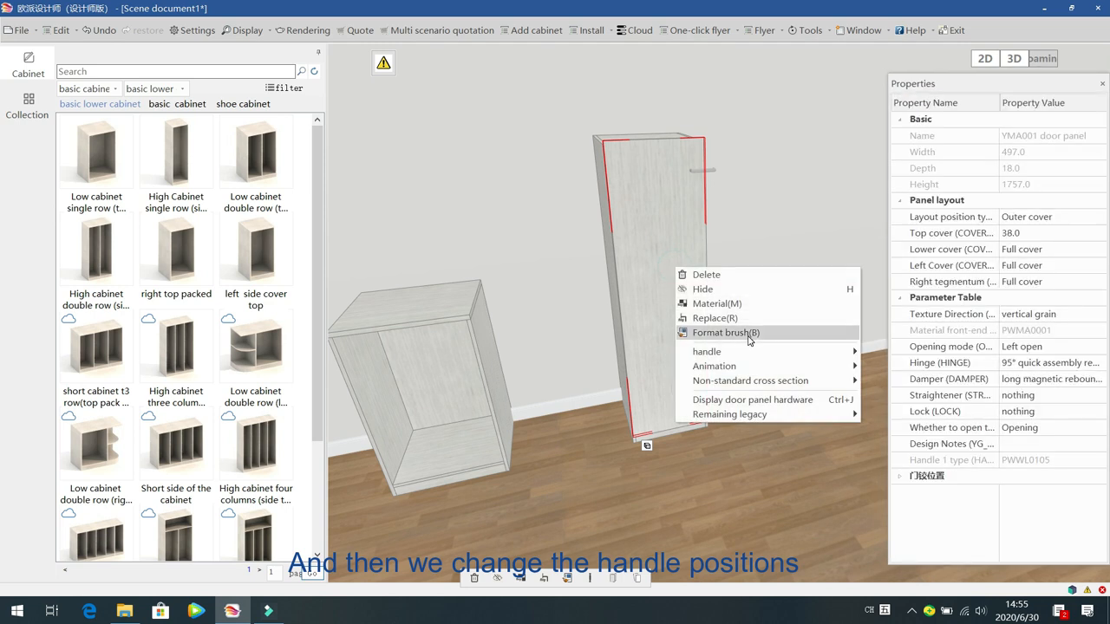
{"action": "mouse_move", "coordinate": [759, 354]}
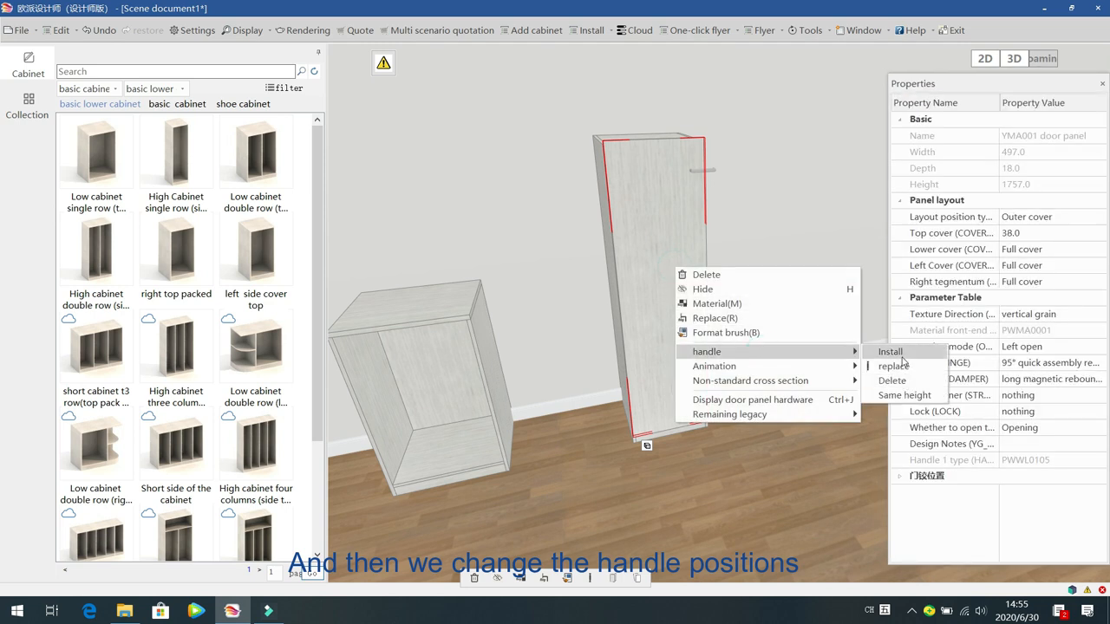
{"action": "left_click", "coordinate": [898, 352]}
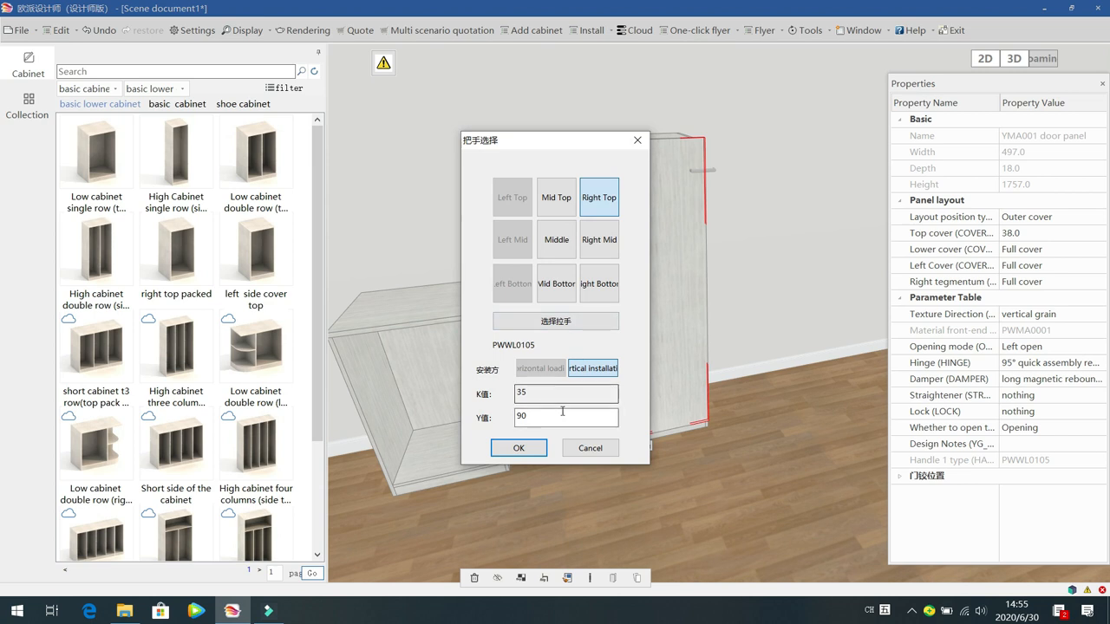
{"action": "left_click", "coordinate": [599, 239]}
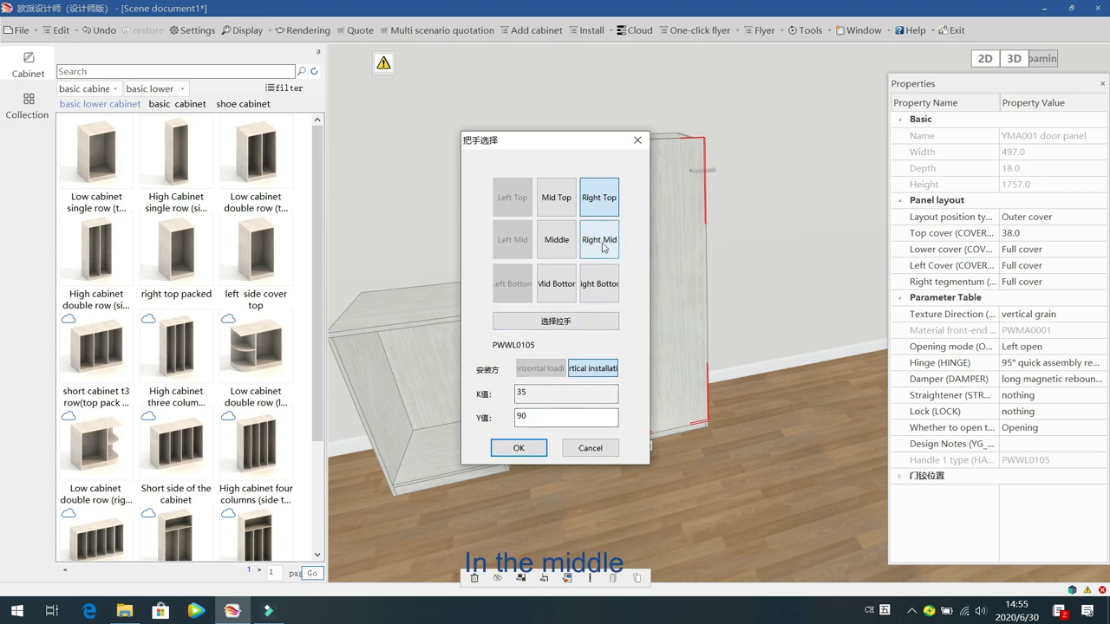
{"action": "left_click", "coordinate": [585, 371]}
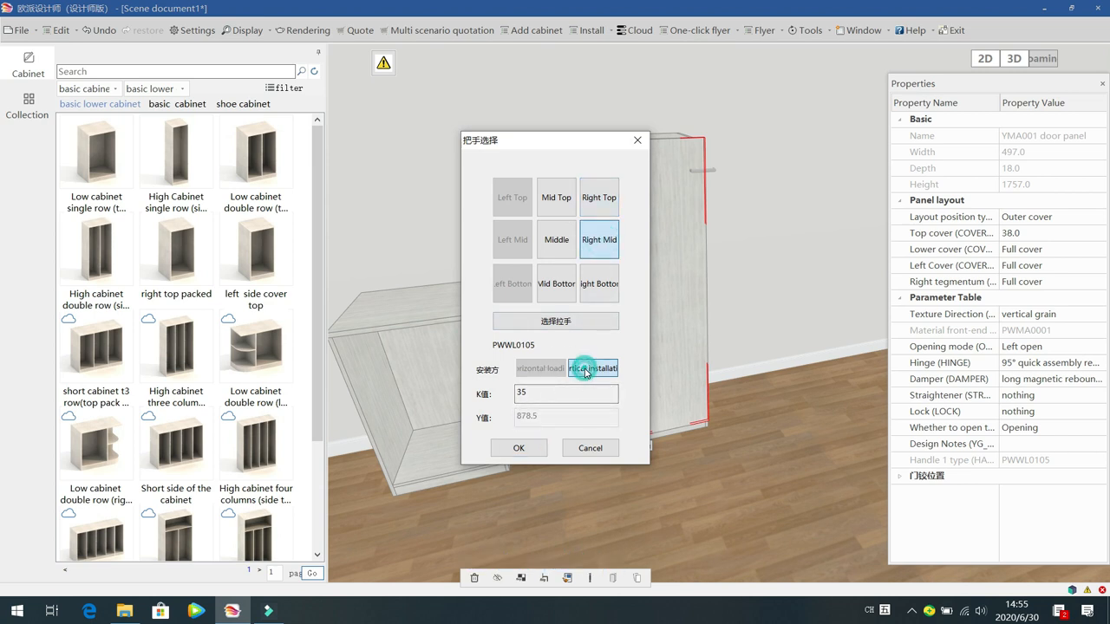
{"action": "left_click", "coordinate": [519, 448]}
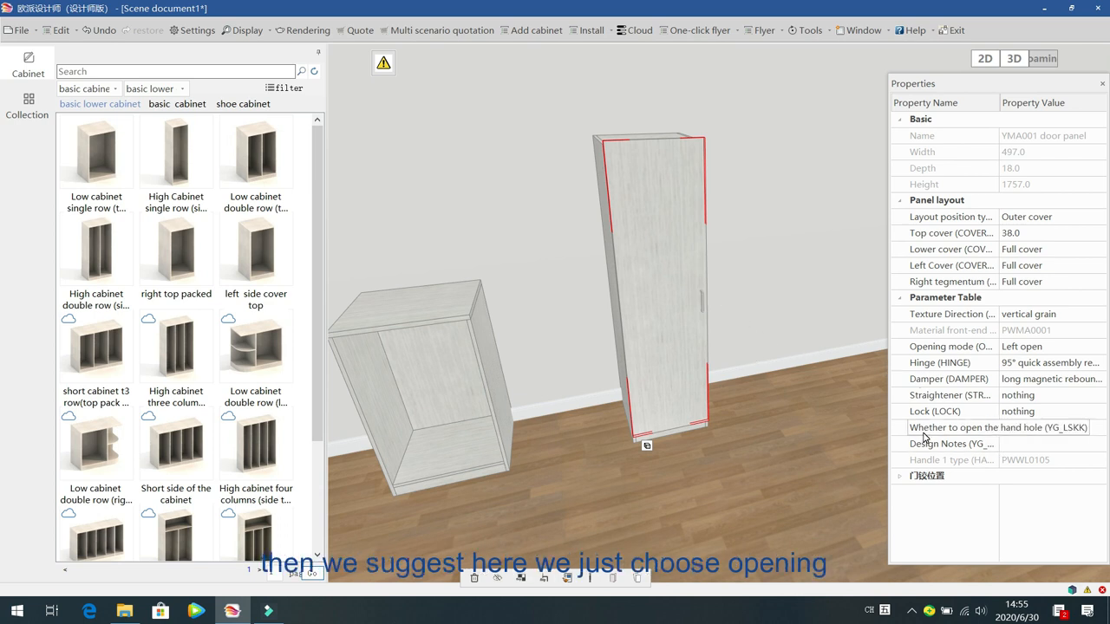
Step: Check the door panel's hand hole setting, keep it at Opening, and deselect the panel
{"action": "left_click", "coordinate": [1106, 431]}
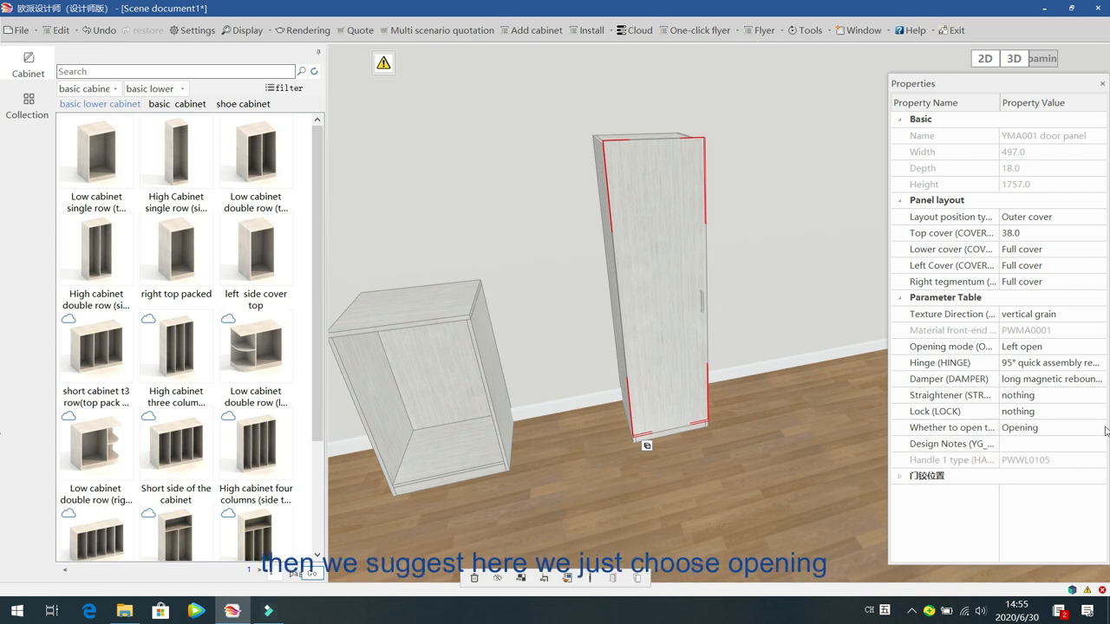
{"action": "left_click", "coordinate": [1101, 430]}
{"action": "left_click", "coordinate": [1099, 430]}
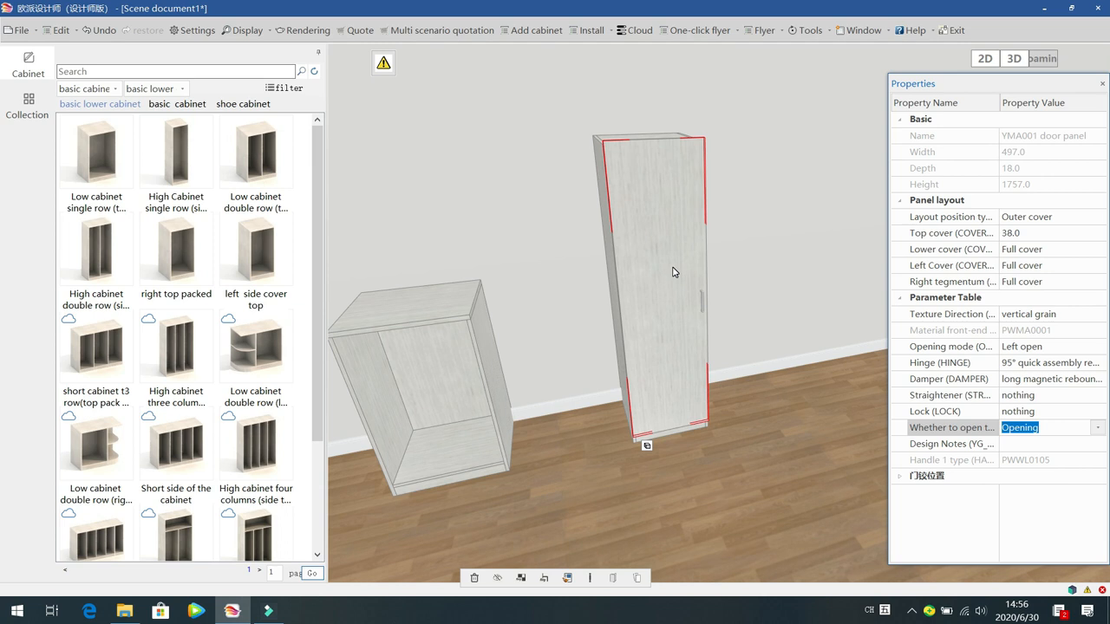
{"action": "left_click", "coordinate": [781, 428]}
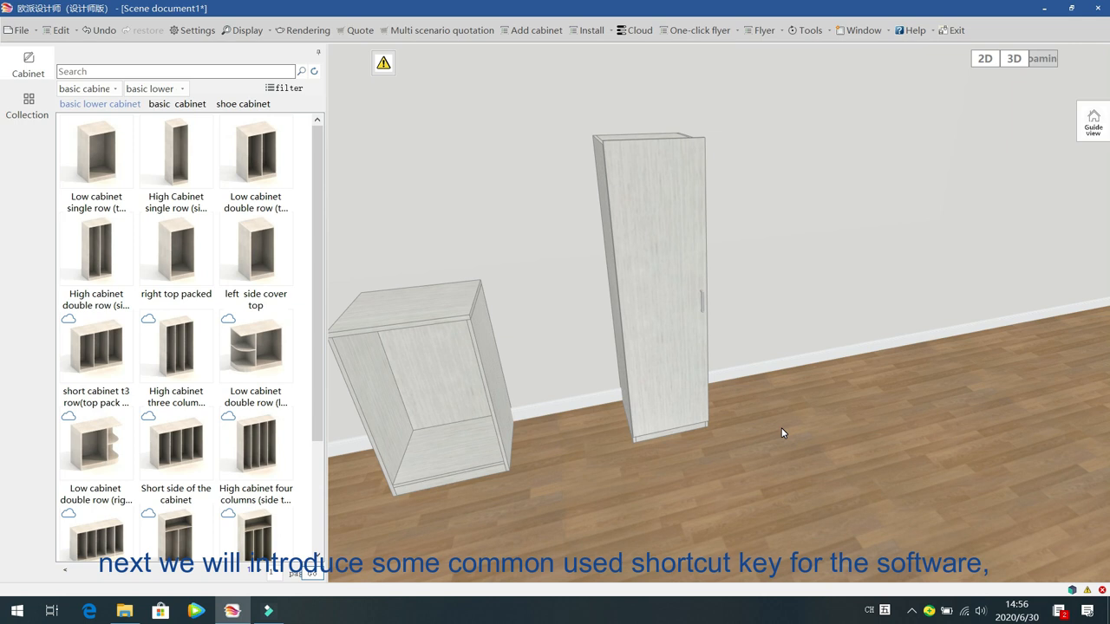
Step: Place another High Cabinet single row (side top) along the wall beside the tall cabinet with the door
{"action": "left_click", "coordinate": [713, 492]}
{"action": "left_click", "coordinate": [186, 150]}
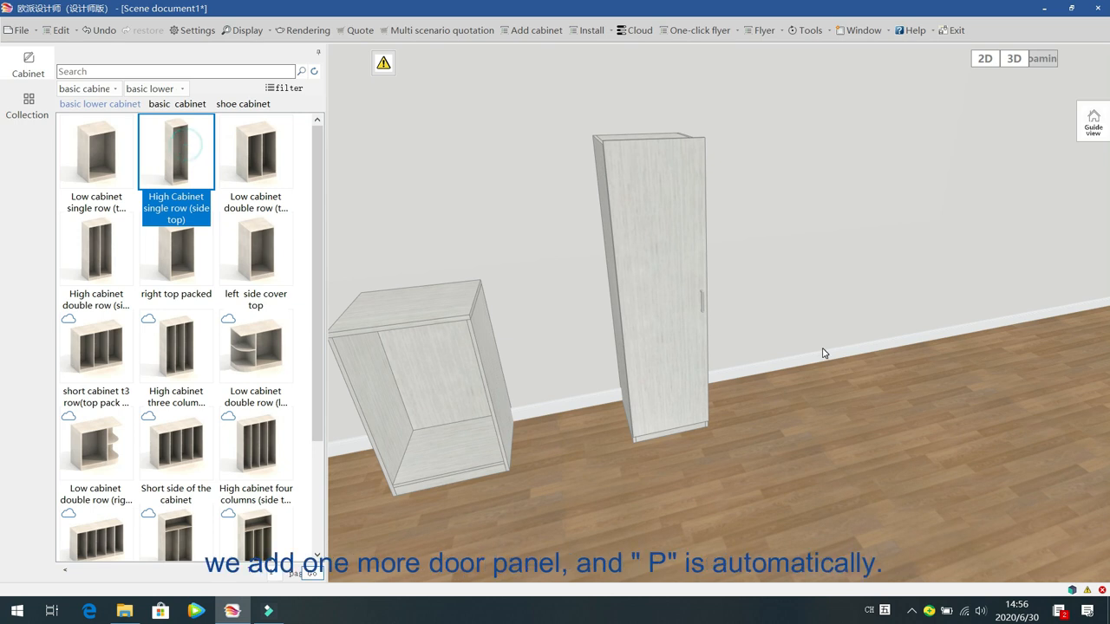
{"action": "left_click", "coordinate": [745, 453]}
{"action": "left_click", "coordinate": [729, 467]}
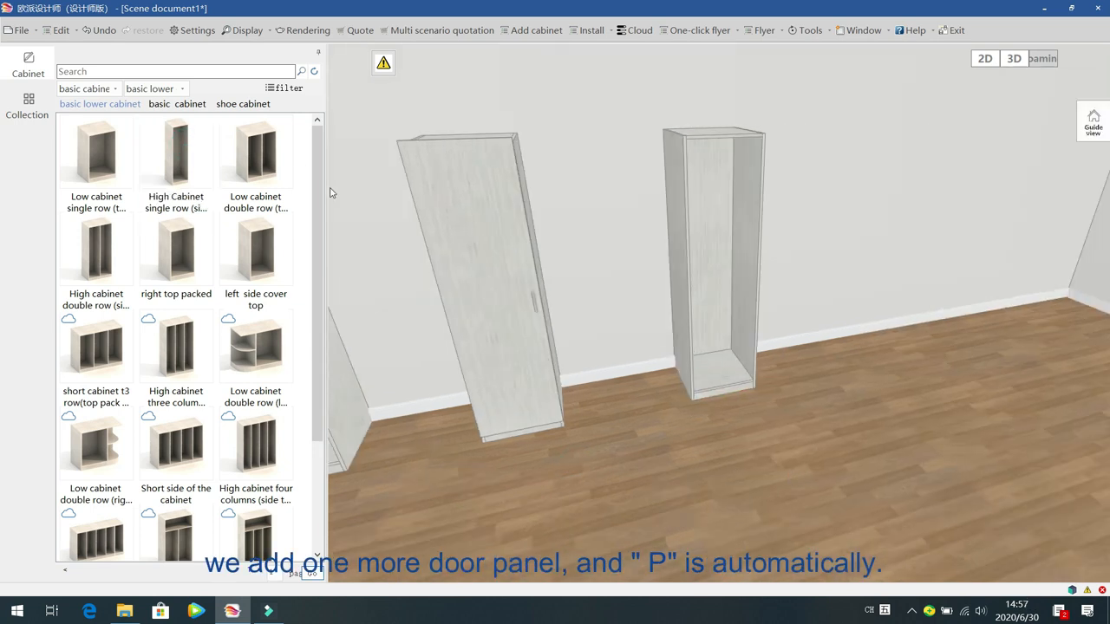
Step: Add a Left door from the single door library to the opening of the newly placed tall cabinet
{"action": "left_click", "coordinate": [687, 215]}
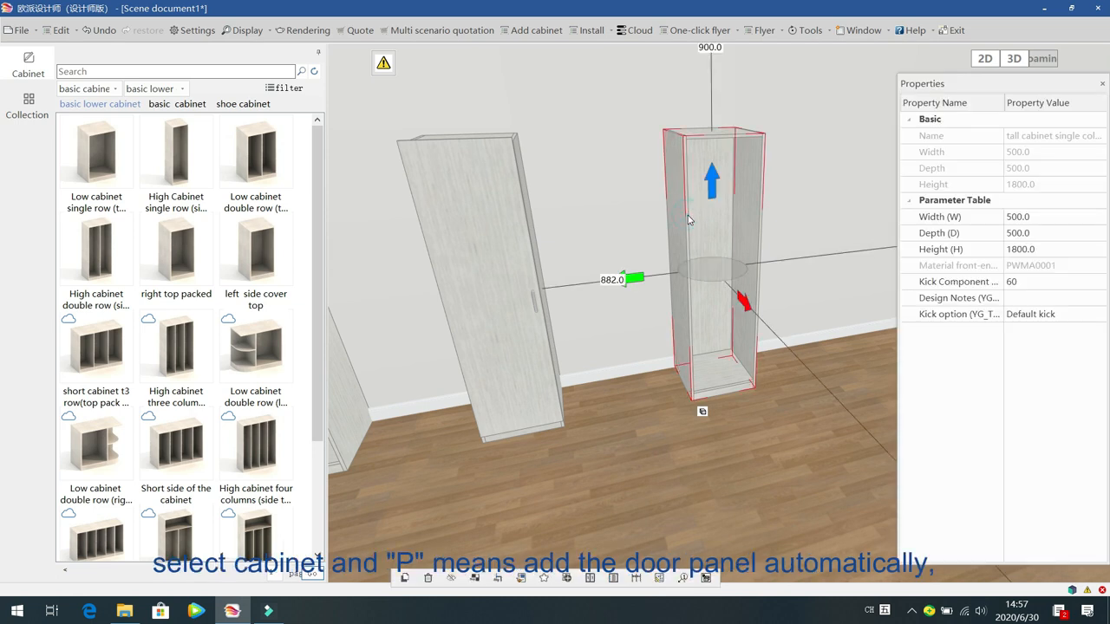
{"action": "key", "text": "p"}
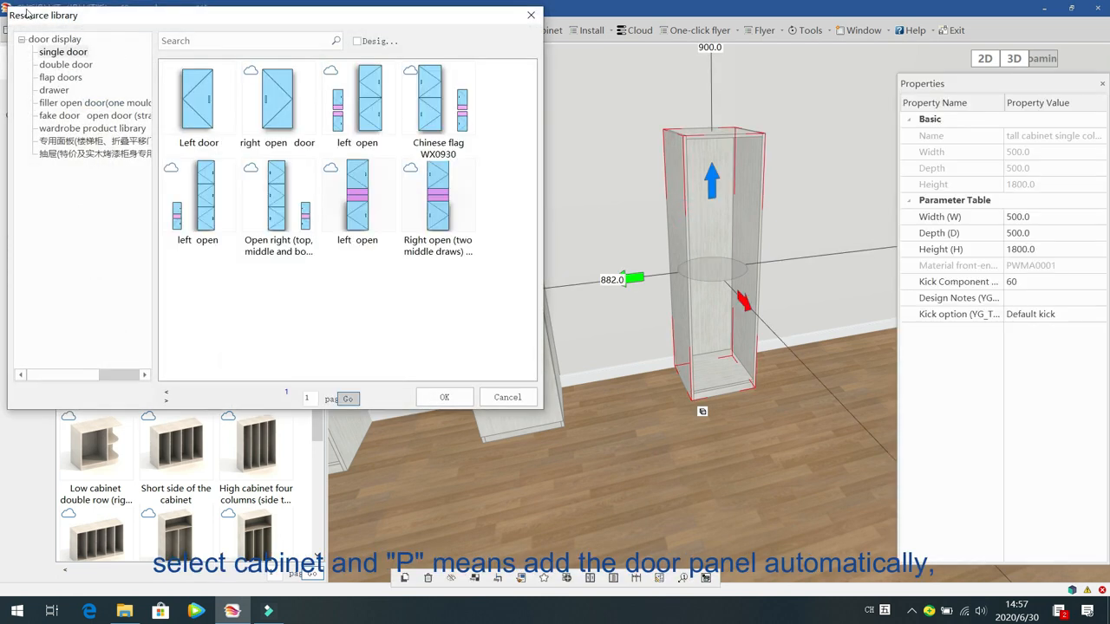
{"action": "left_click", "coordinate": [184, 117]}
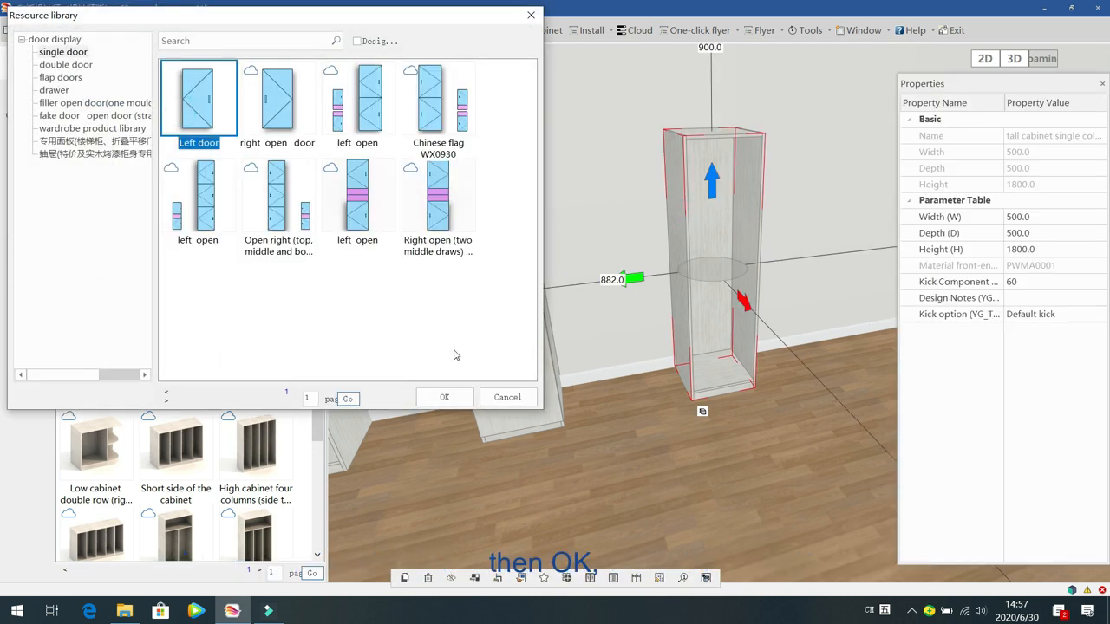
{"action": "left_click", "coordinate": [444, 397]}
{"action": "left_click", "coordinate": [745, 259]}
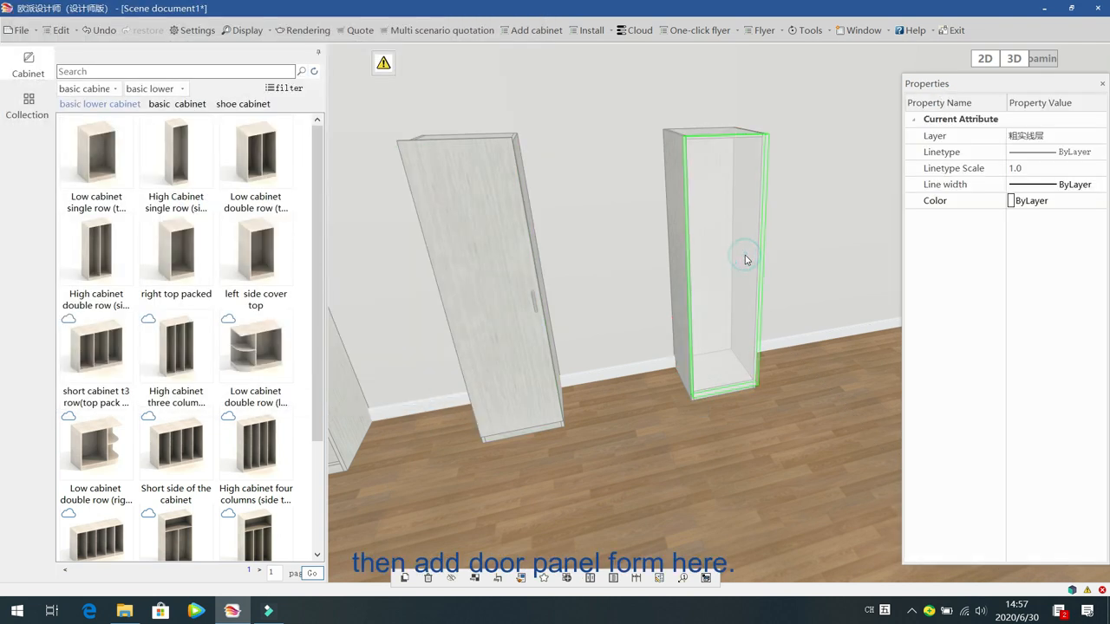
{"action": "key", "text": "p"}
{"action": "left_click", "coordinate": [504, 394]}
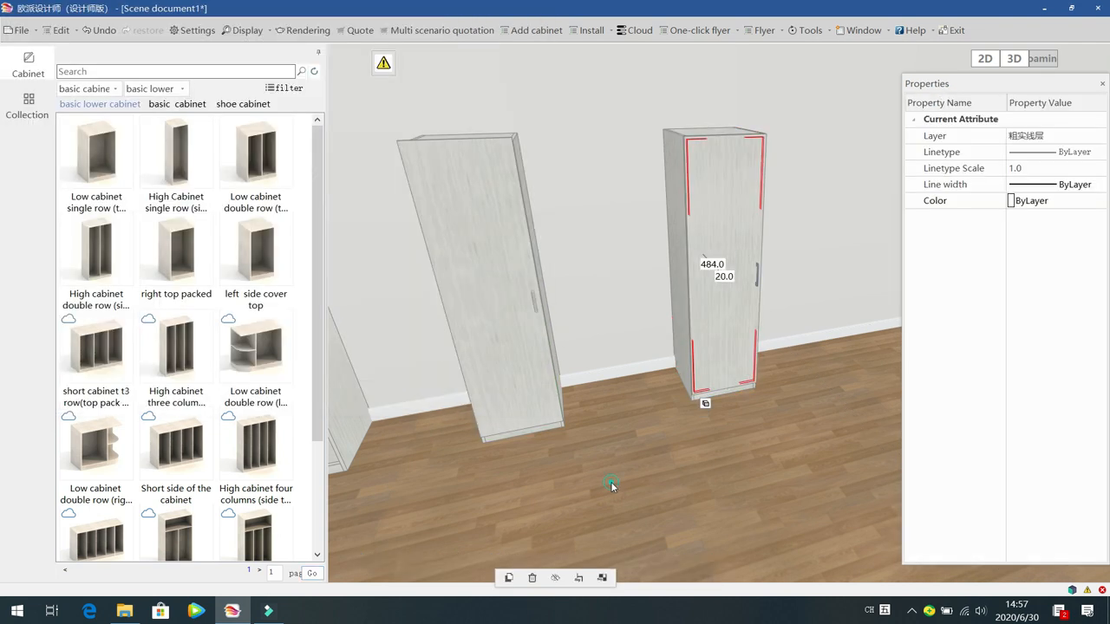
{"action": "left_click", "coordinate": [611, 486]}
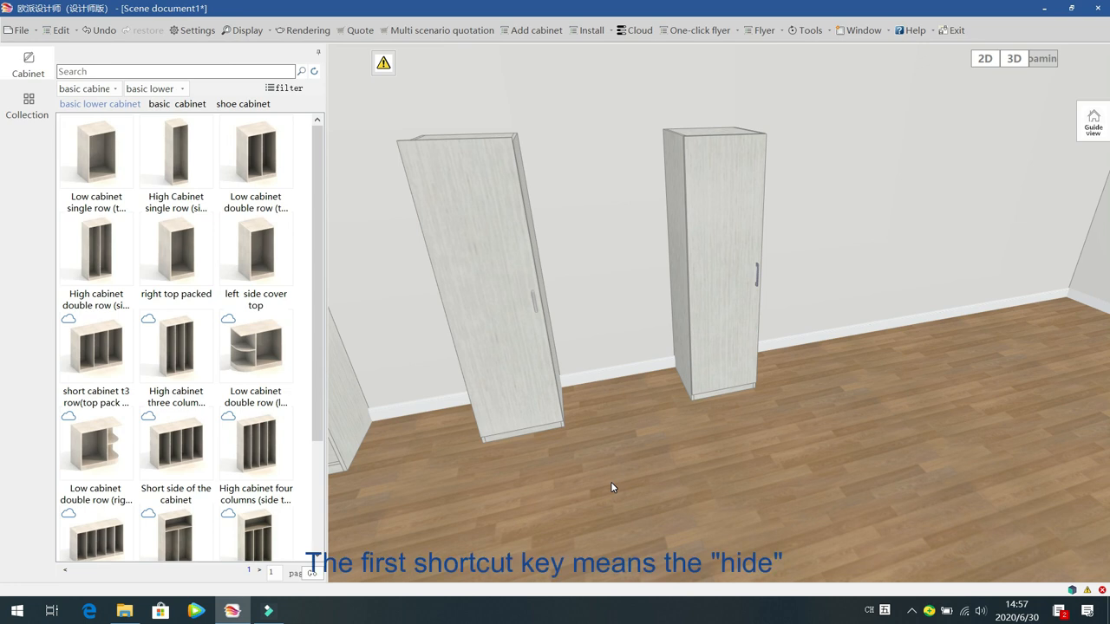
Step: Hide the low cabinet's right side panel and the middle tall cabinet, and restore all hidden objects with Zoom All
{"action": "left_click_drag", "start_coordinate": [700, 482], "coordinate": [632, 475]}
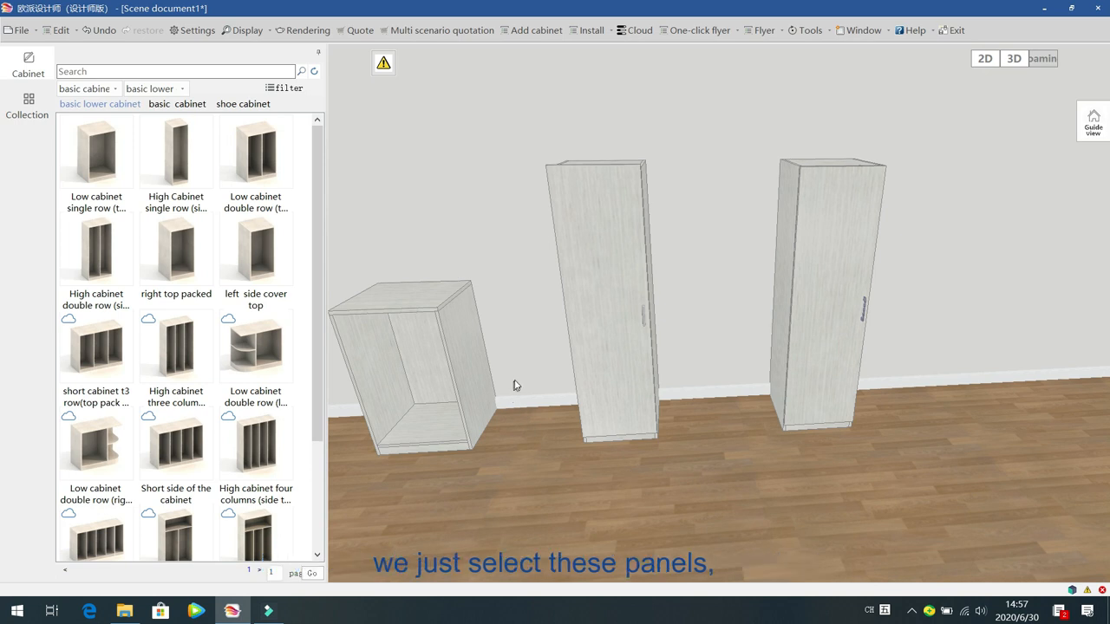
{"action": "left_click", "coordinate": [461, 338]}
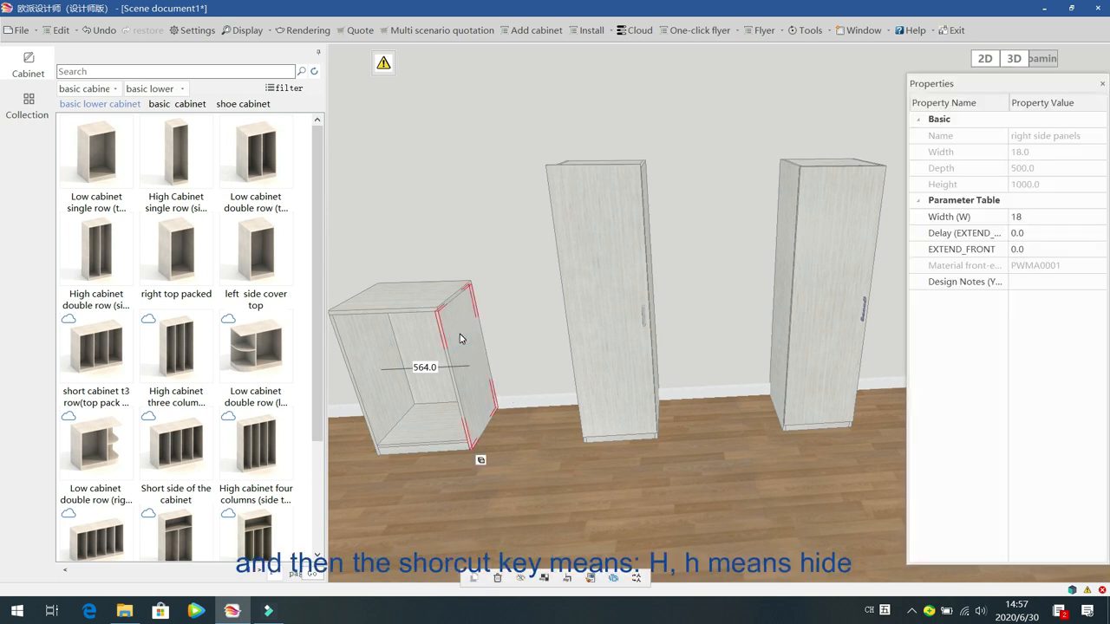
{"action": "key", "text": "h"}
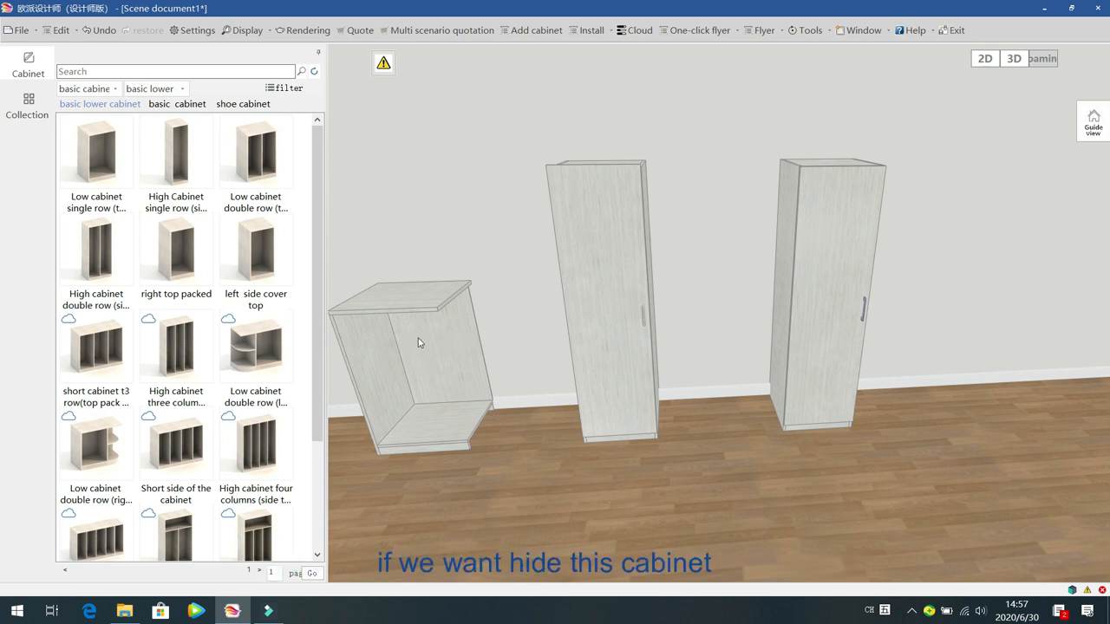
{"action": "double_click", "coordinate": [632, 282]}
{"action": "key", "text": "h"}
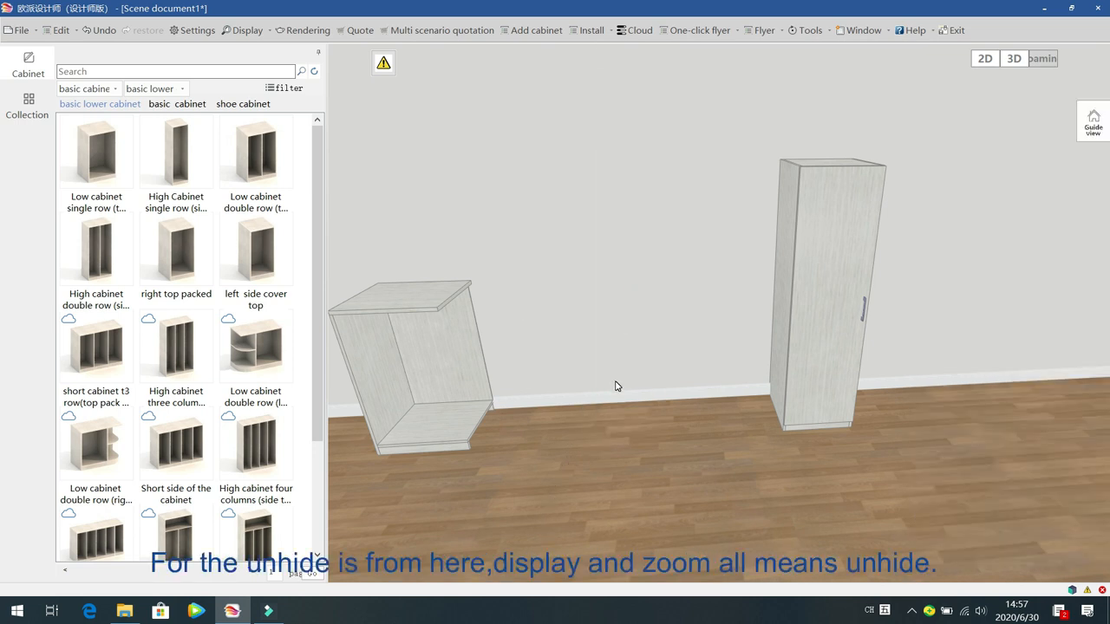
{"action": "left_click", "coordinate": [247, 33]}
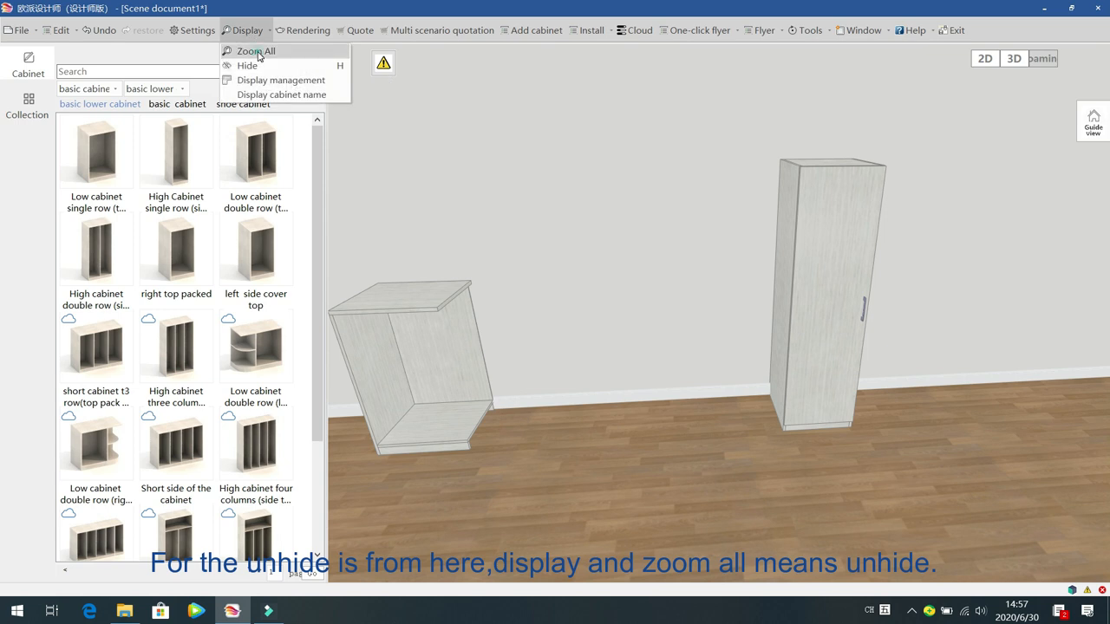
{"action": "left_click", "coordinate": [255, 51]}
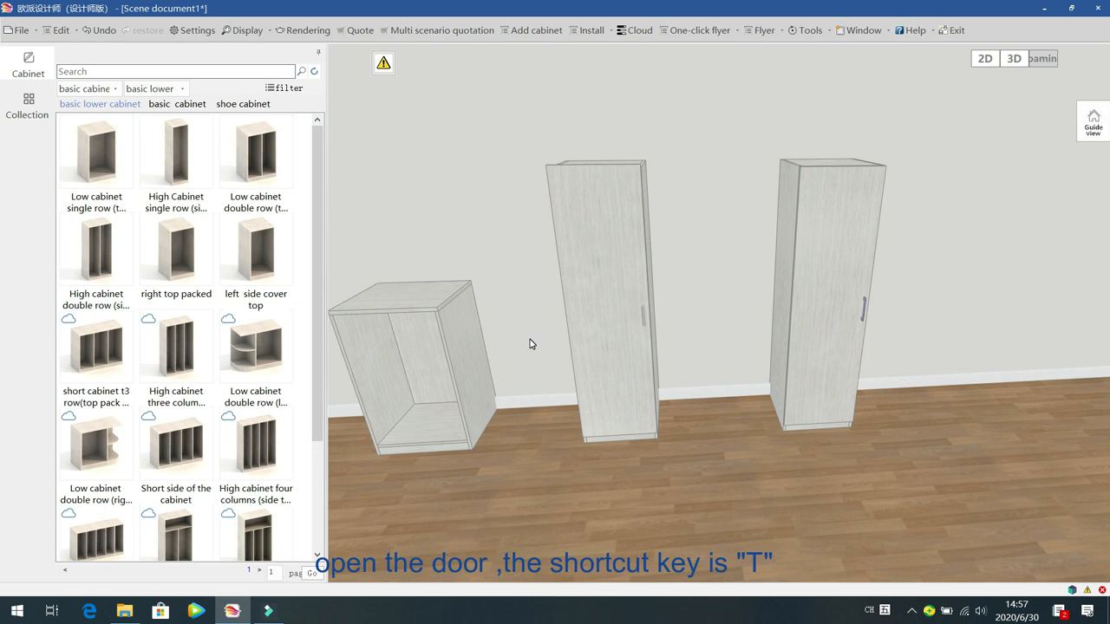
Step: Open and close the doors of both tall cabinets twice to check their swing
{"action": "key", "text": "t"}
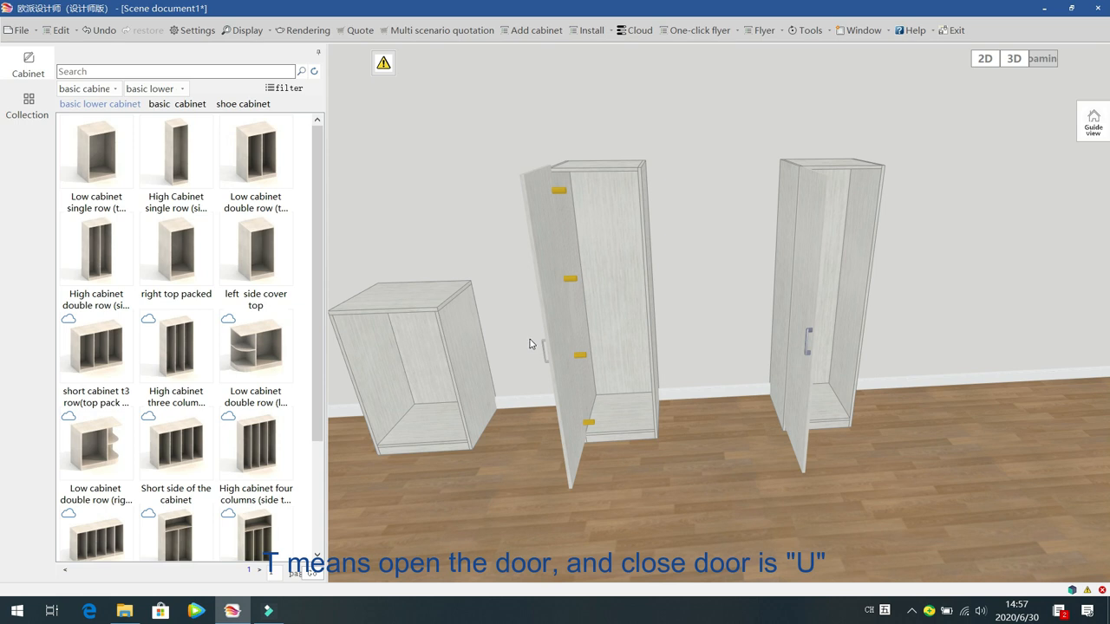
{"action": "key", "text": "u"}
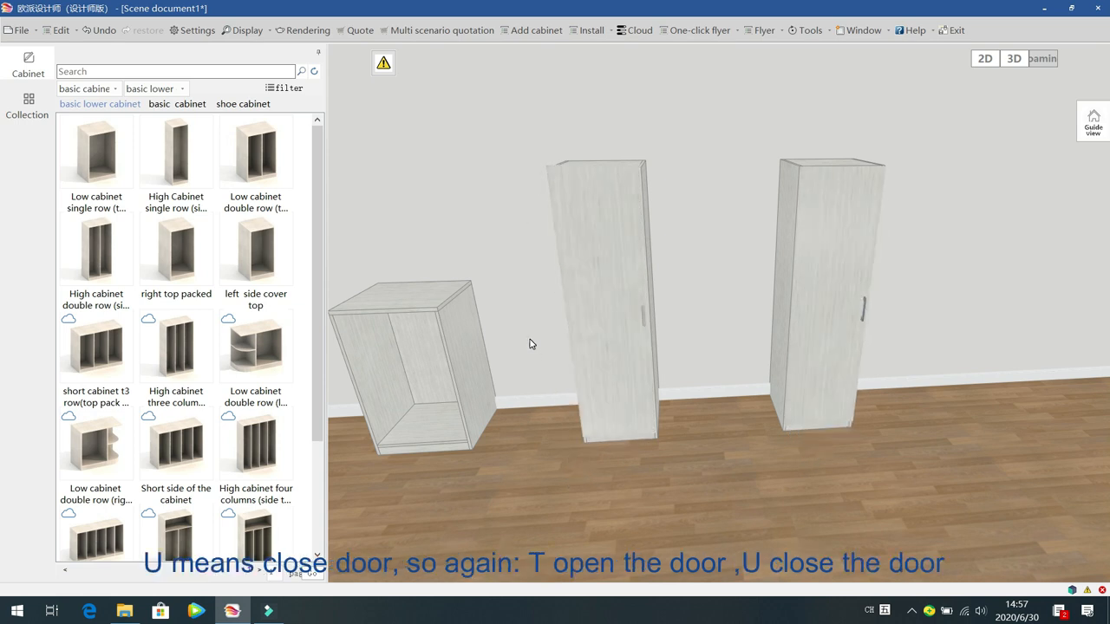
{"action": "key", "text": "t"}
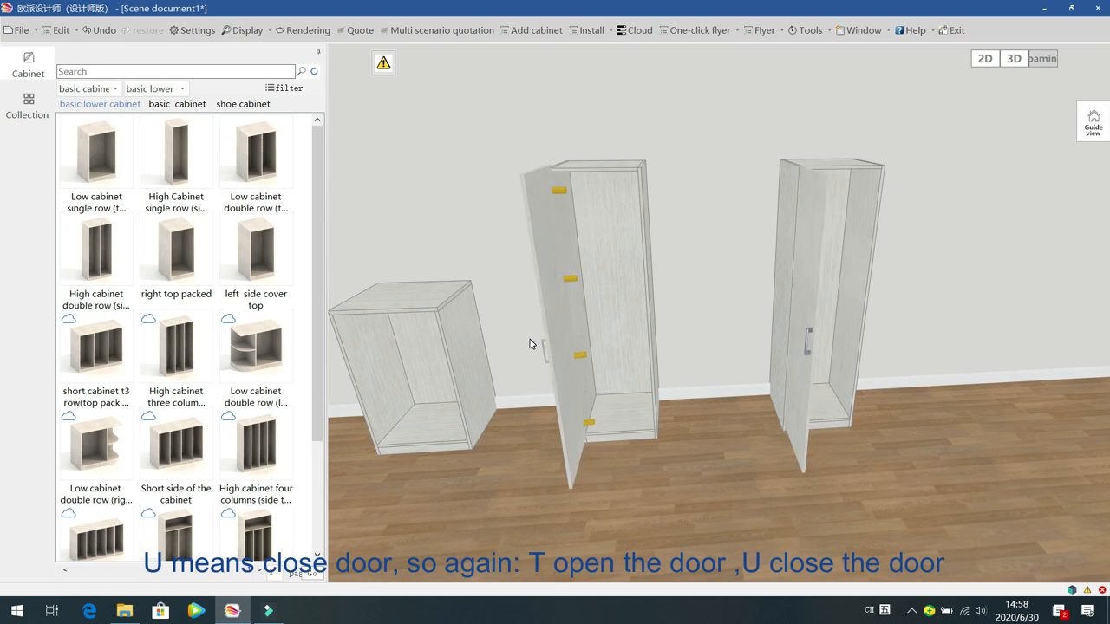
{"action": "key", "text": "u"}
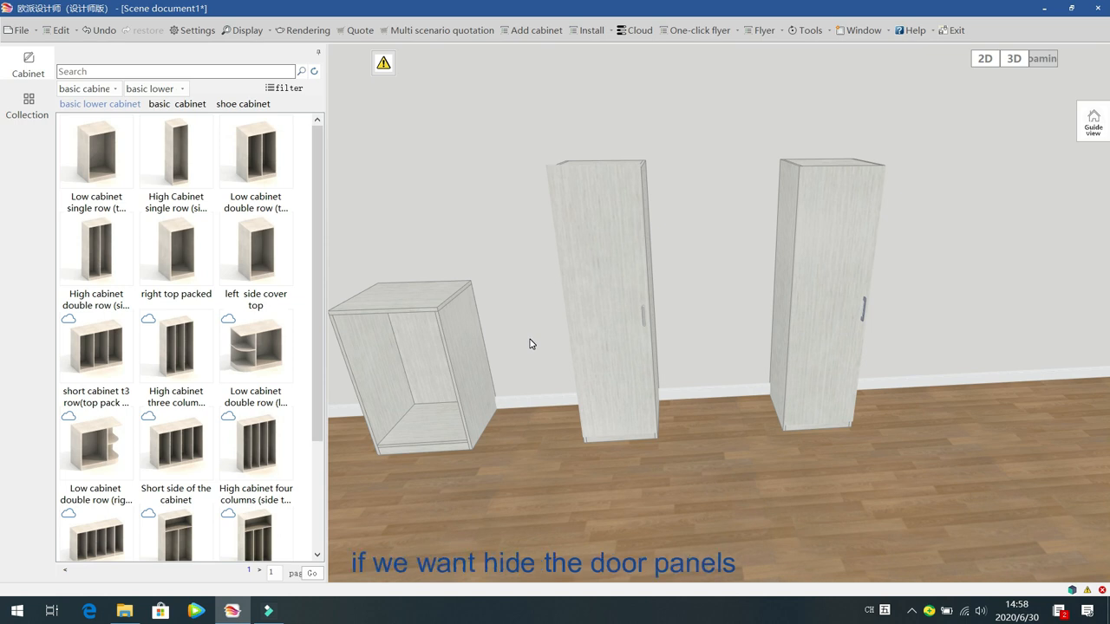
Step: Hide and redisplay all door panels, first completely and again with only the door hardware displayed
{"action": "left_click", "coordinate": [612, 272]}
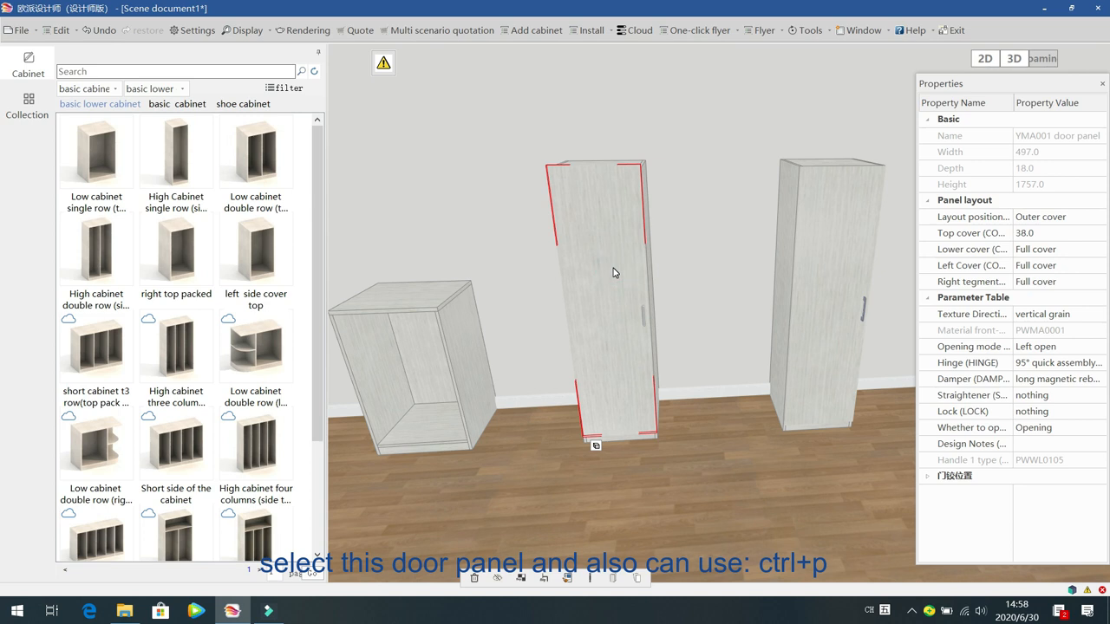
{"action": "key", "text": "ctrl+p"}
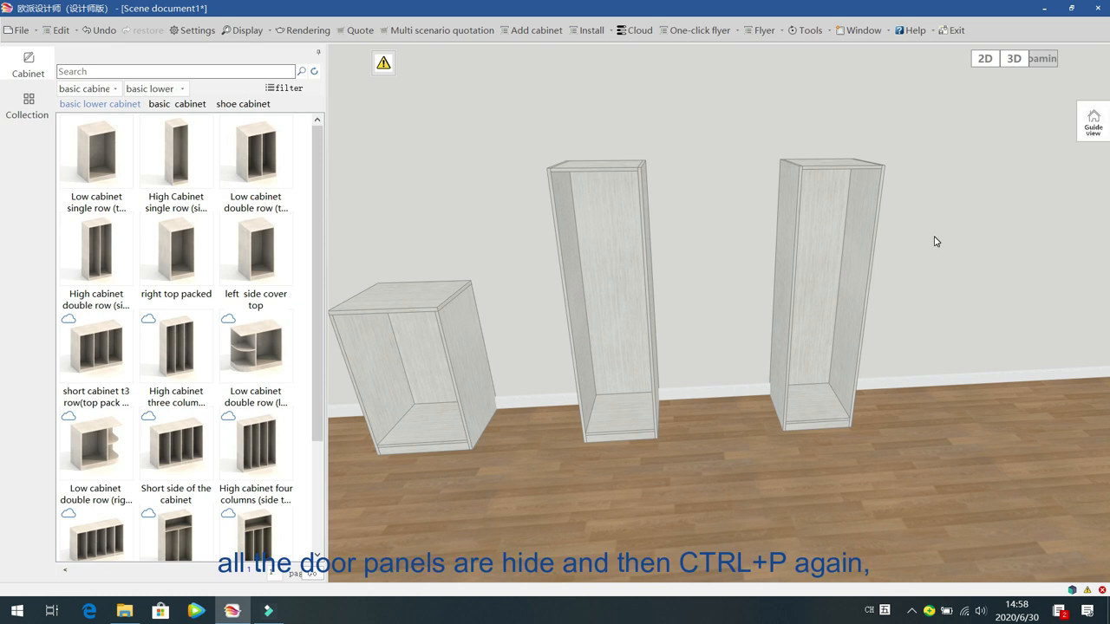
{"action": "key", "text": "ctrl+p"}
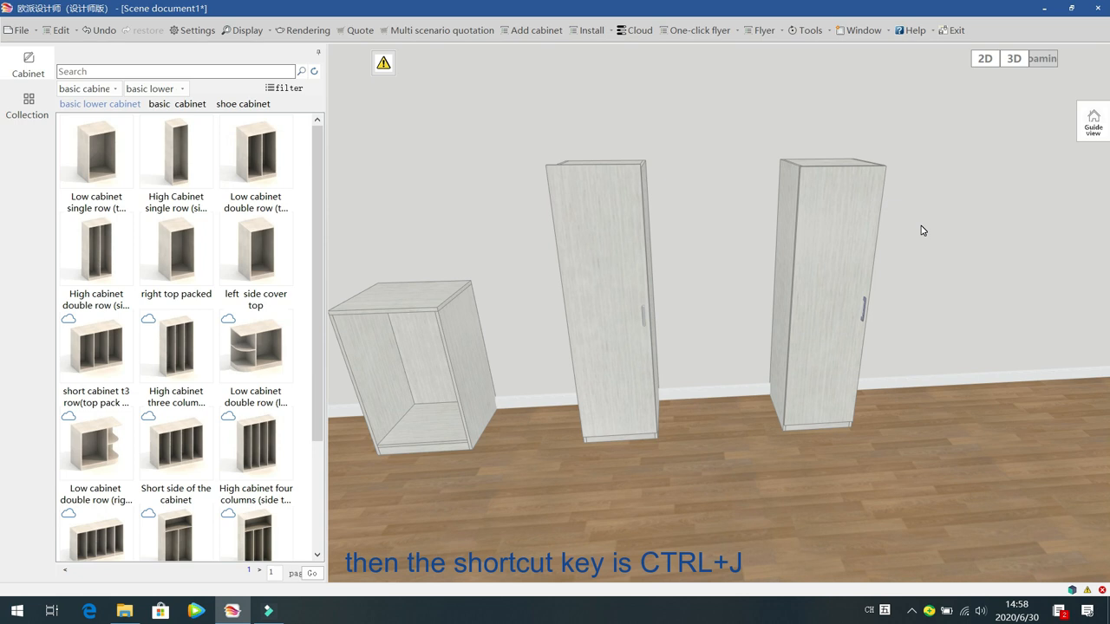
{"action": "key", "text": "ctrl+j"}
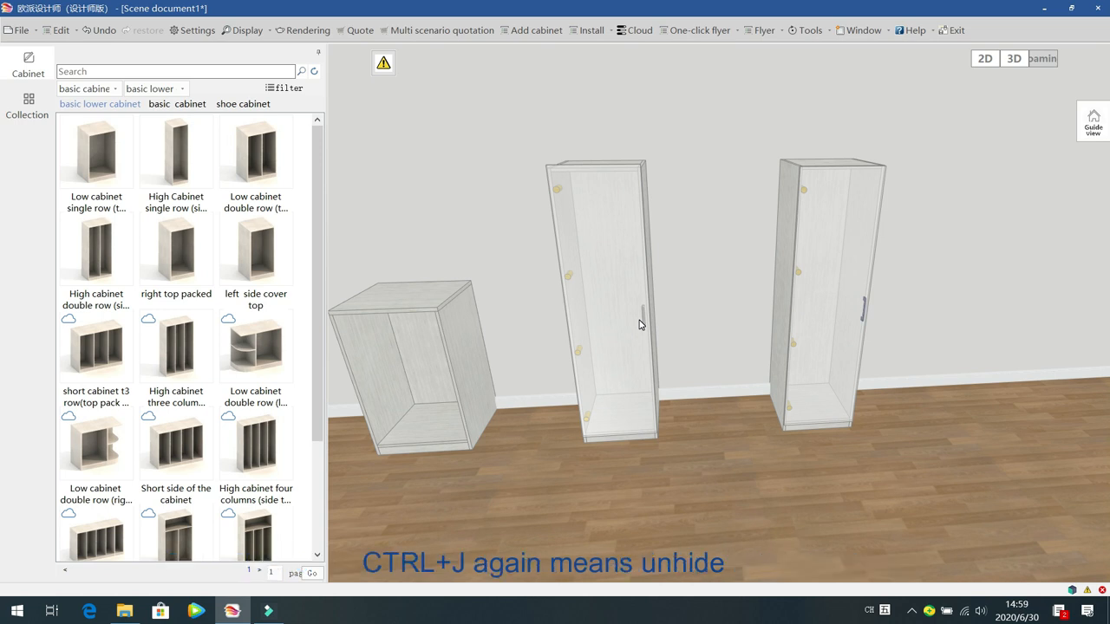
{"action": "key", "text": "ctrl+j"}
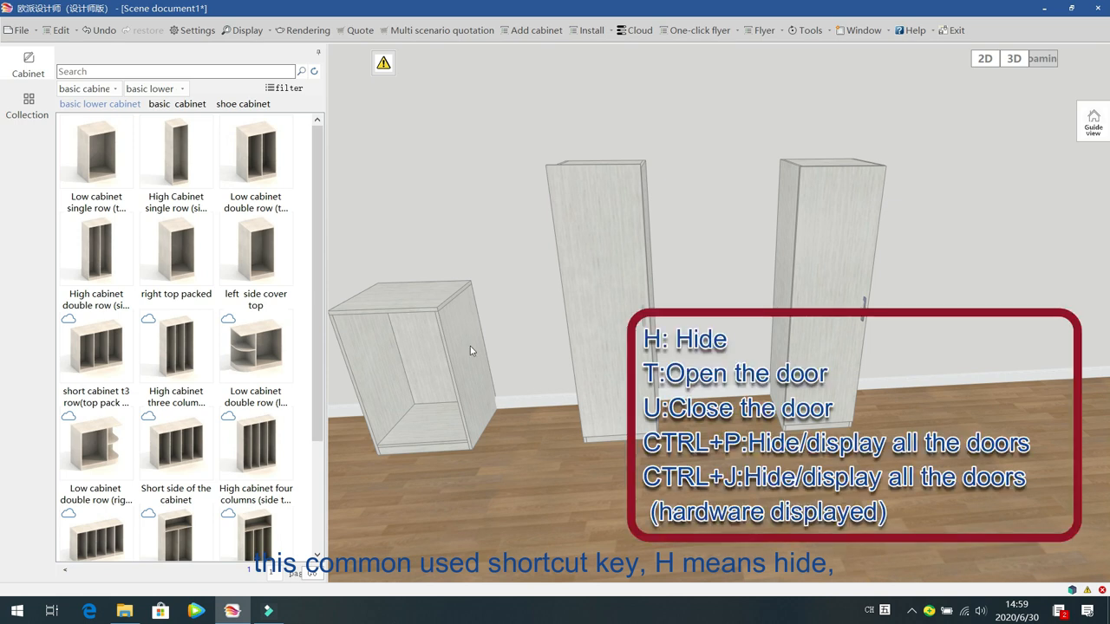
{"action": "left_click", "coordinate": [481, 369]}
{"action": "key", "text": "h"}
{"action": "left_click", "coordinate": [246, 31]}
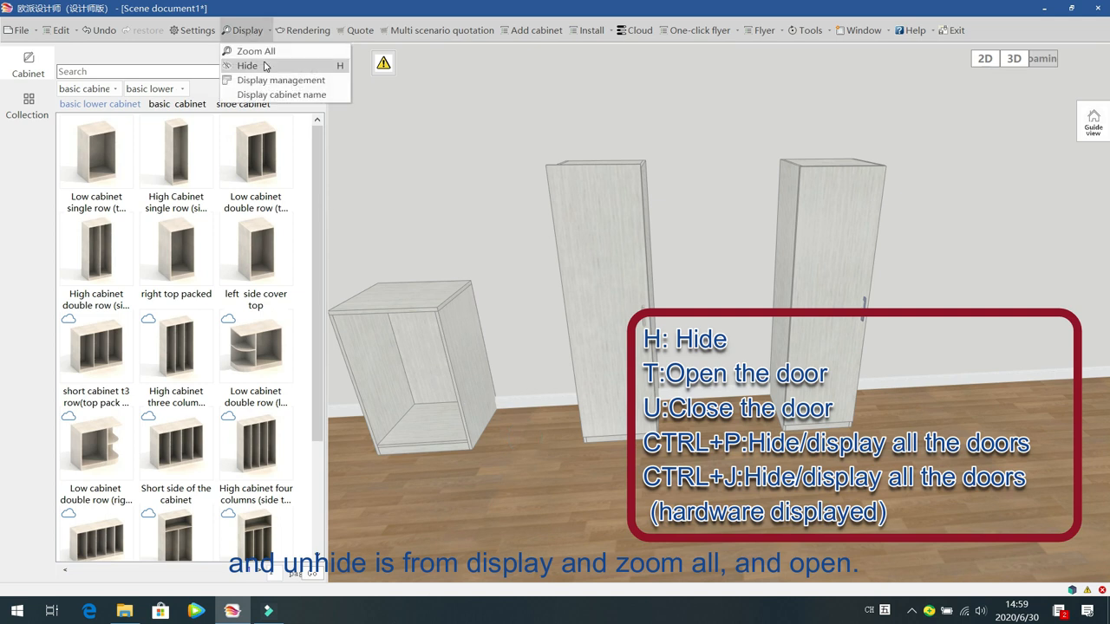
{"action": "left_click", "coordinate": [520, 274]}
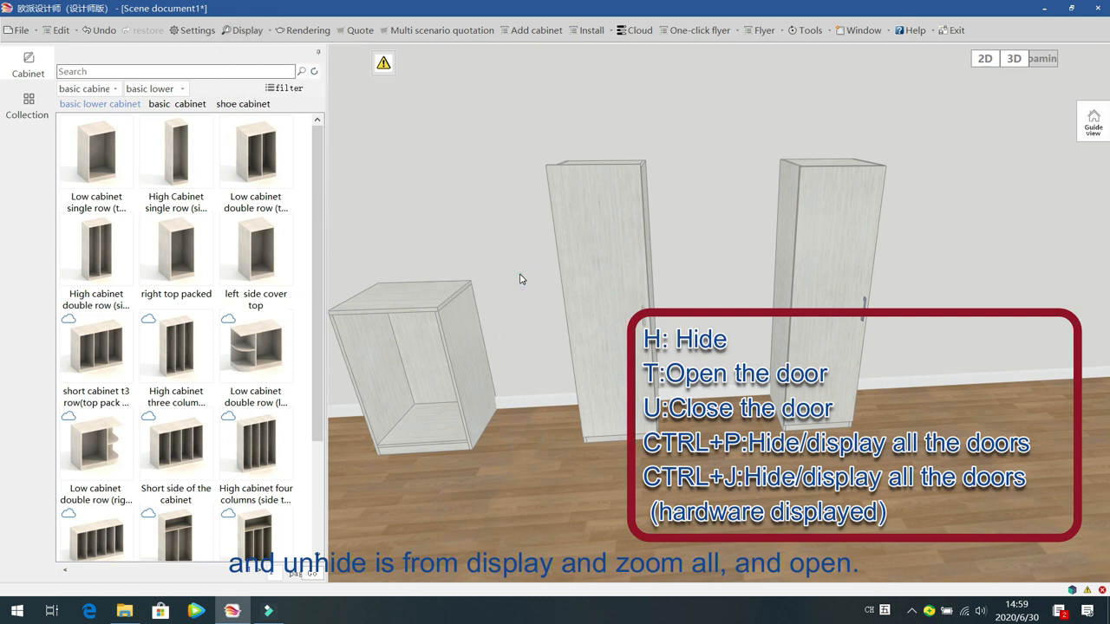
Step: Open the doors of both tall cabinets and close them again
{"action": "key", "text": "ctrl+p"}
{"action": "key", "text": "ctrl+p"}
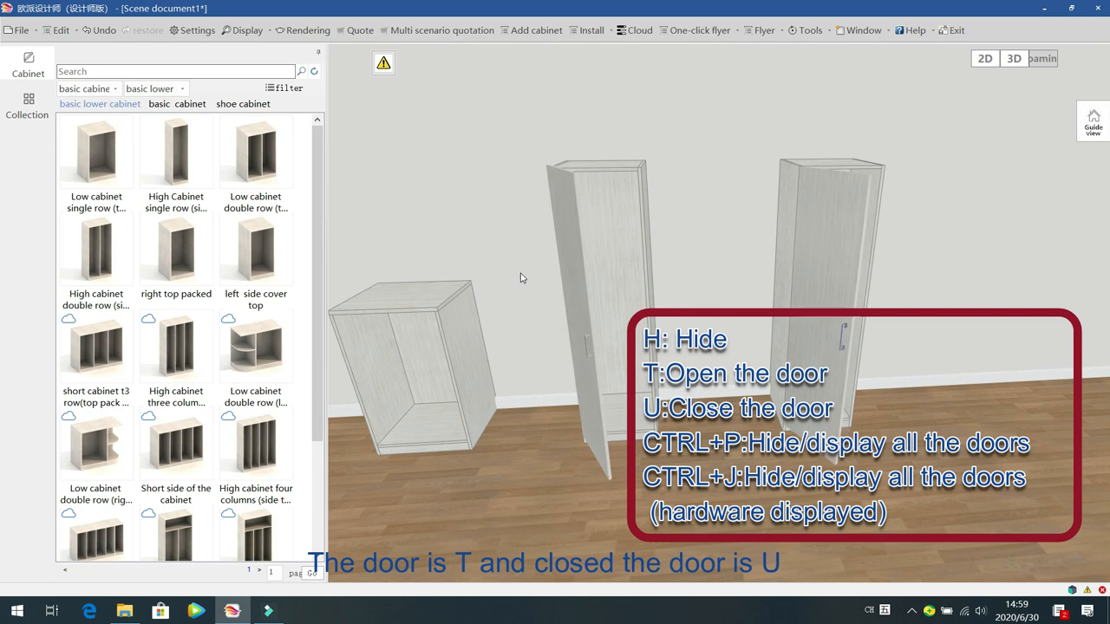
{"action": "key", "text": "t"}
{"action": "key", "text": "u"}
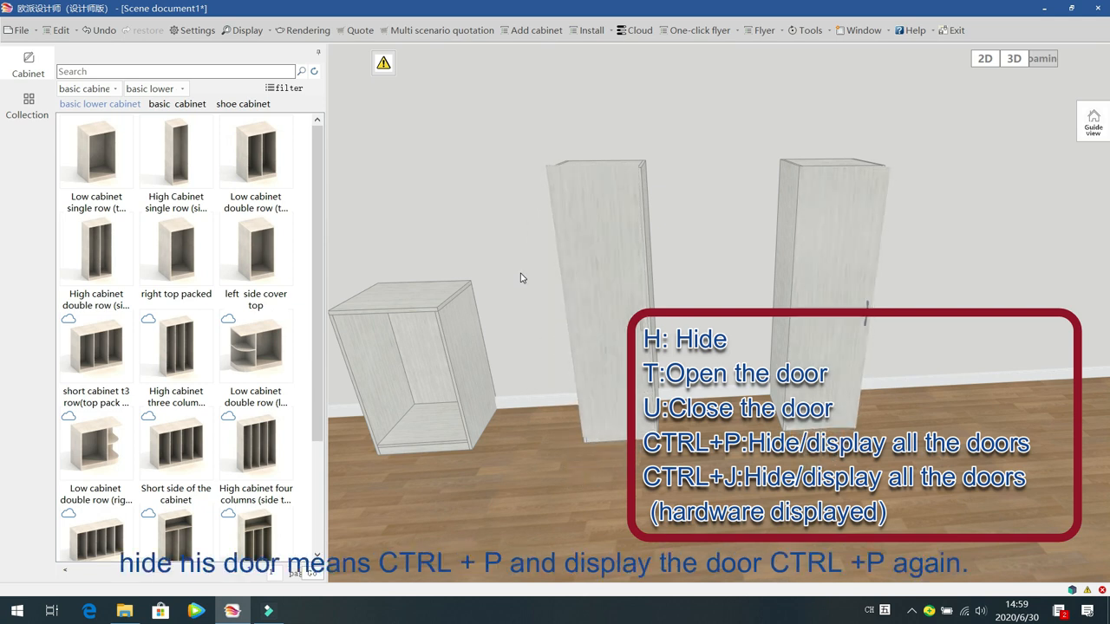
Step: Toggle the visibility of all door panels off and on, and switch the door panel hardware display on and off
{"action": "key", "text": "ctrl+p"}
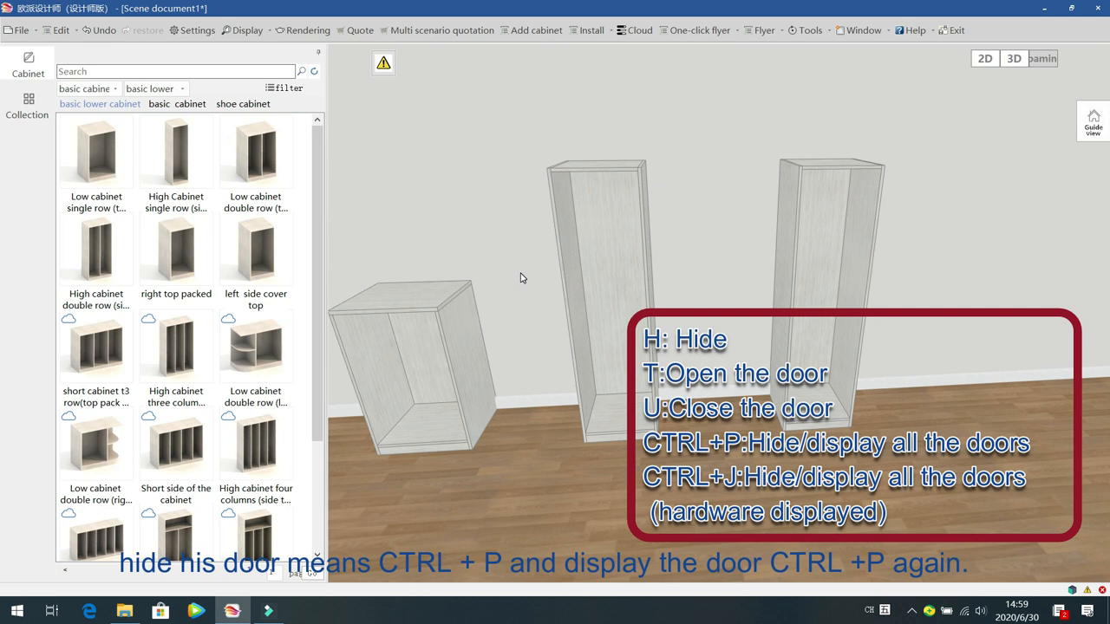
{"action": "key", "text": "ctrl+p"}
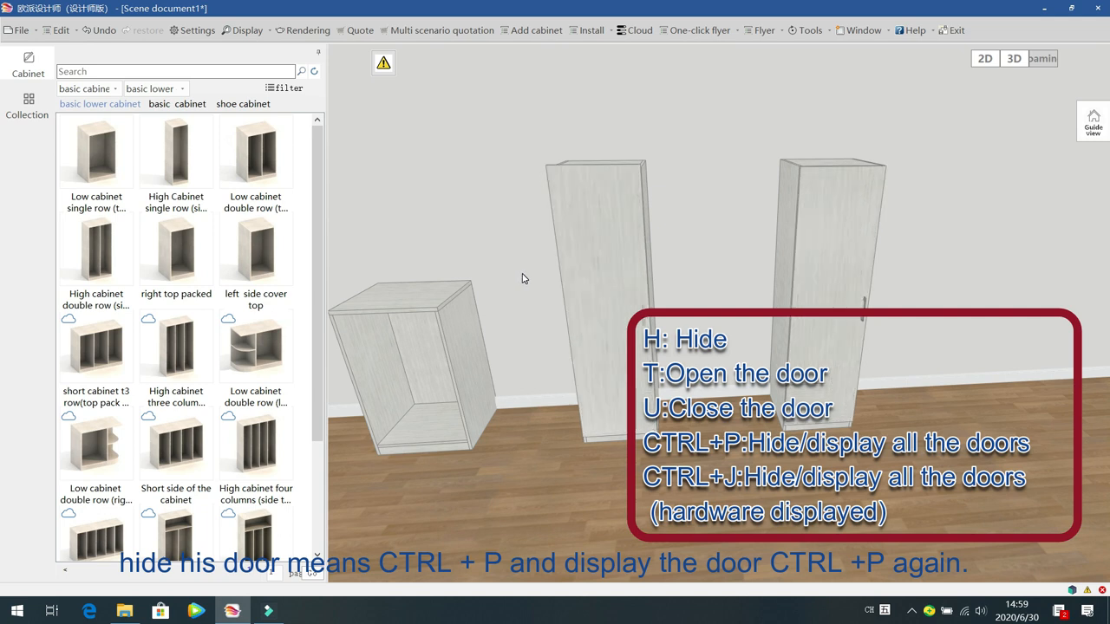
{"action": "key", "text": "ctrl+j"}
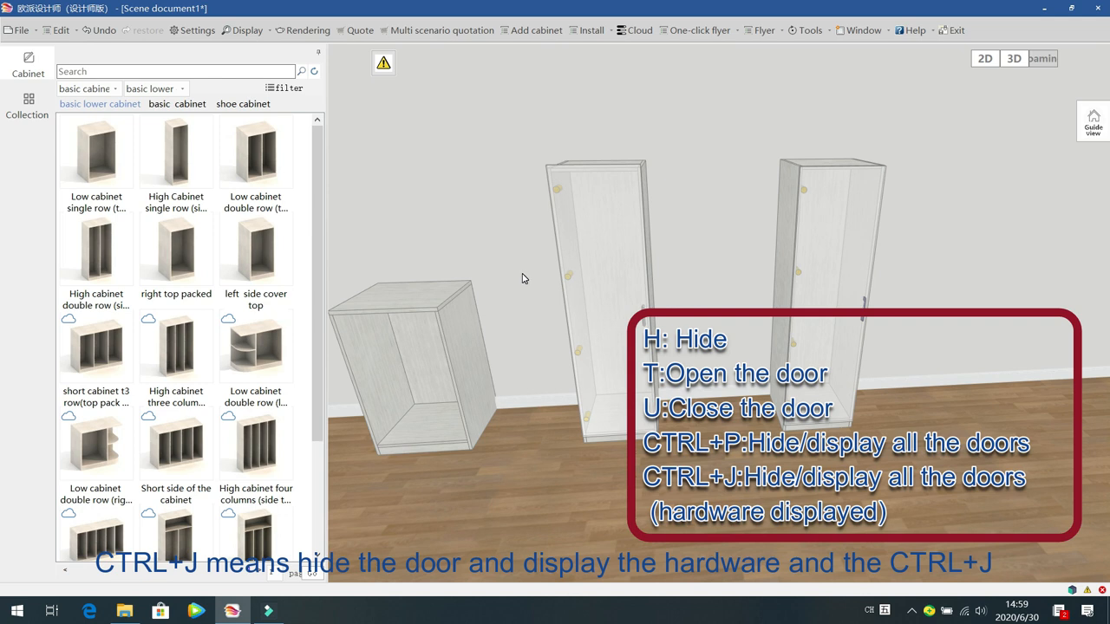
{"action": "key", "text": "ctrl+j"}
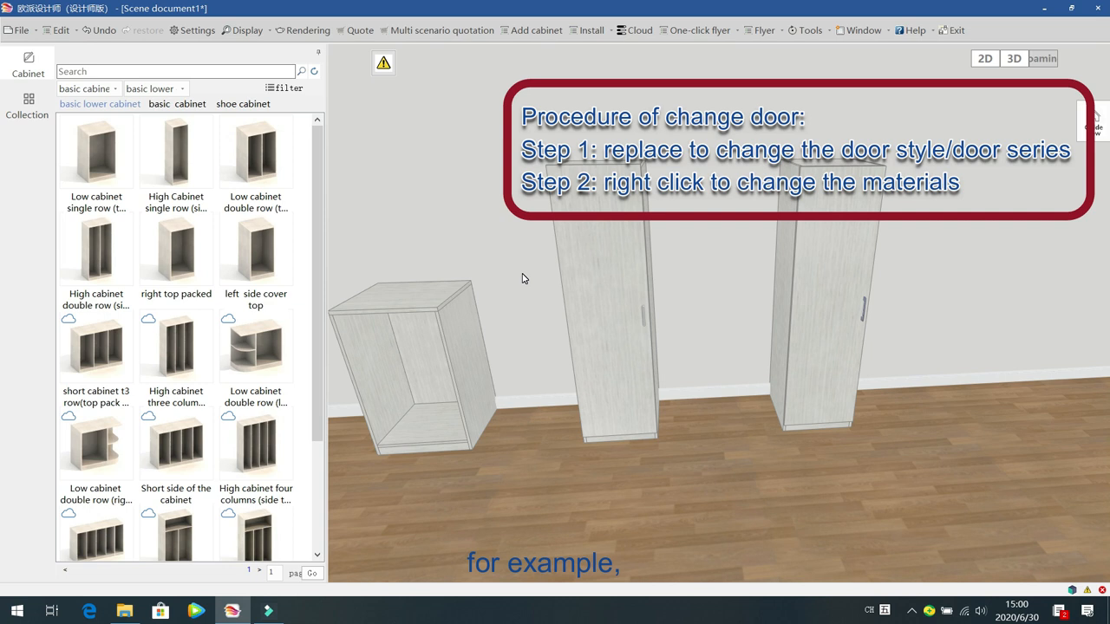
Step: Open the replacement library for the middle tall cabinet's door panel
{"action": "left_click", "coordinate": [588, 256]}
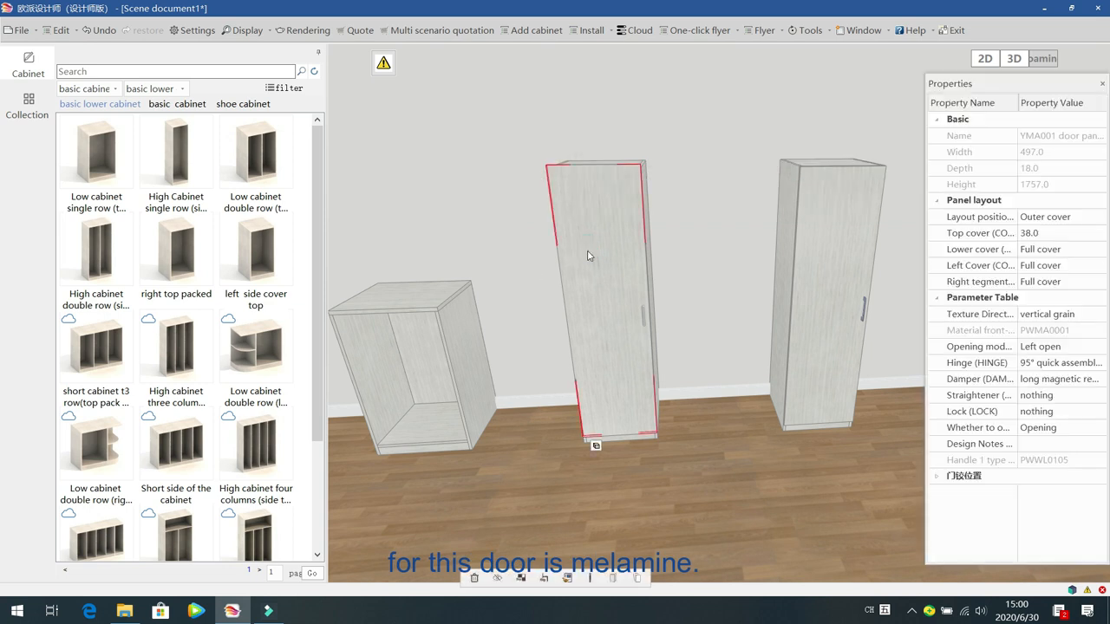
{"action": "left_click", "coordinate": [678, 309]}
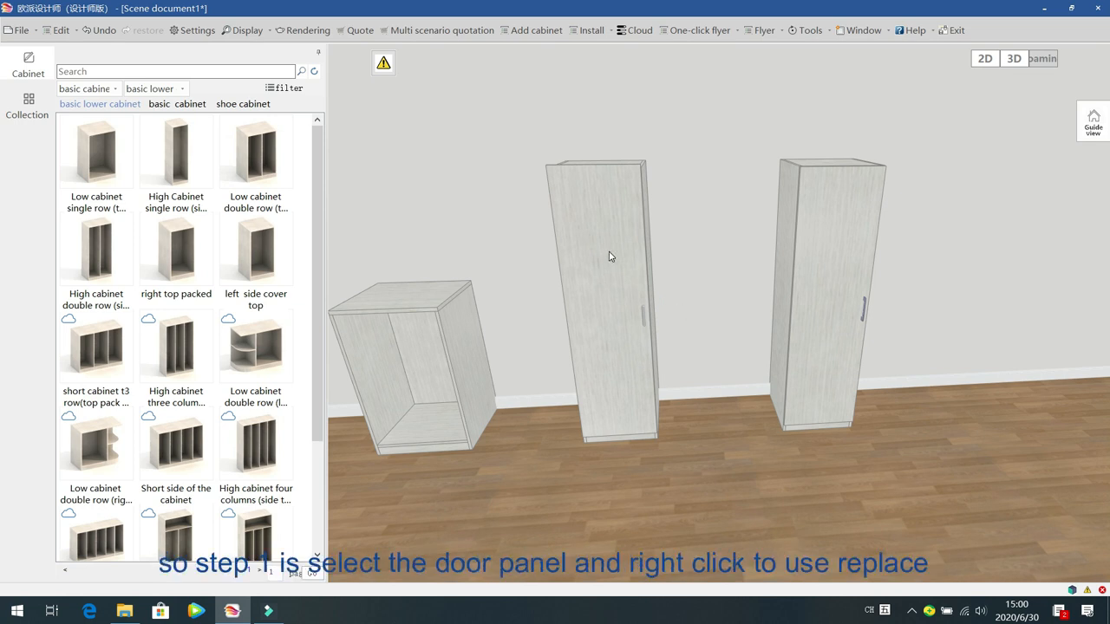
{"action": "left_click", "coordinate": [604, 225]}
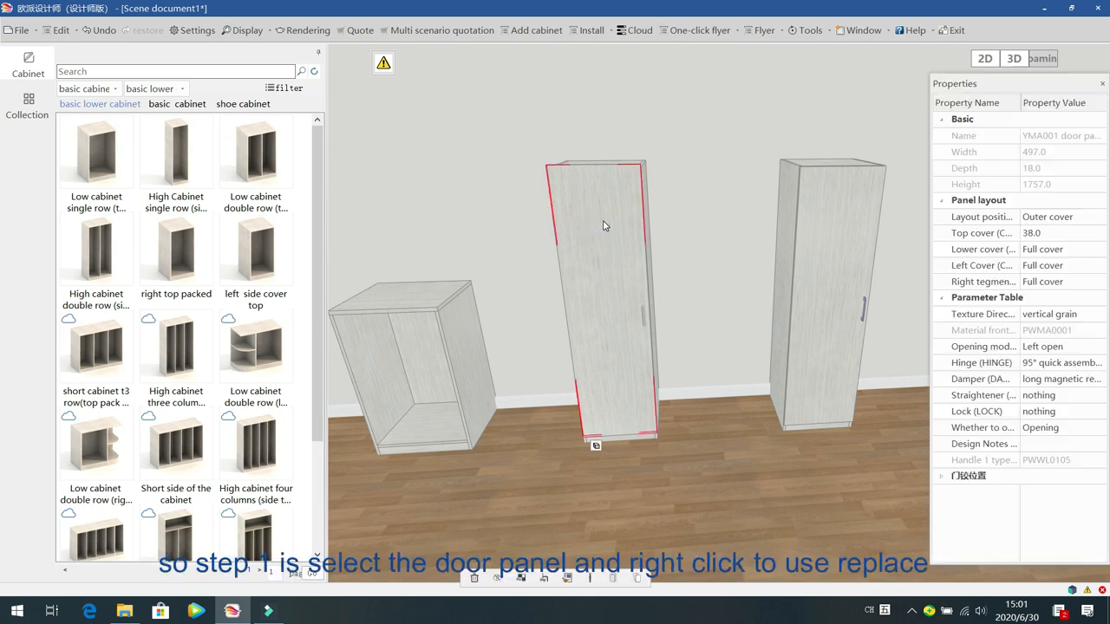
{"action": "right_click", "coordinate": [604, 226]}
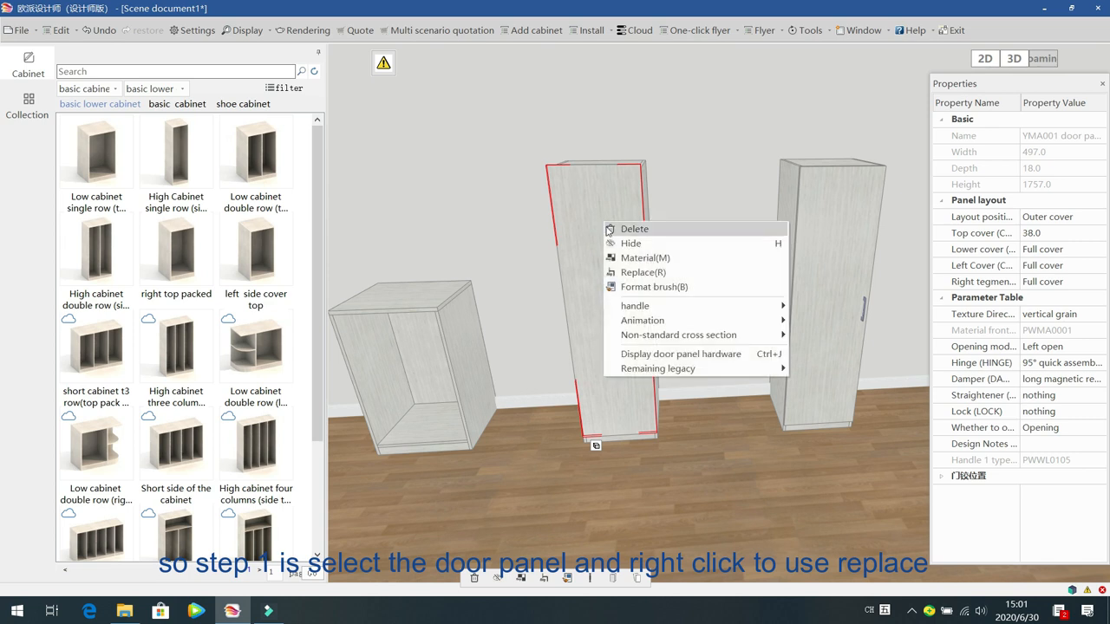
{"action": "left_click", "coordinate": [633, 274]}
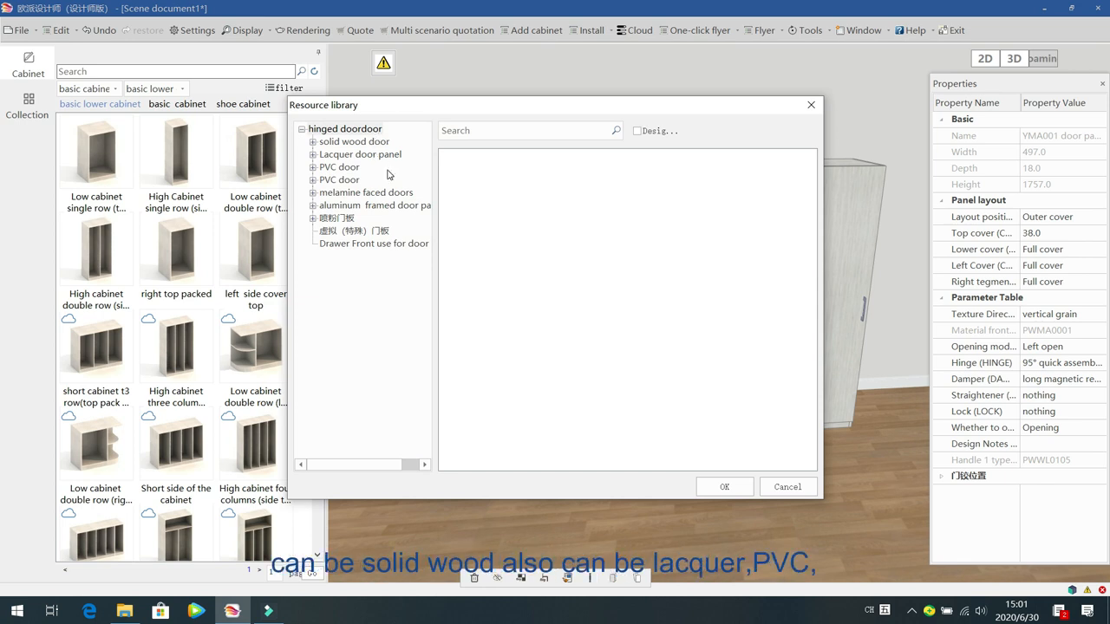
Step: Examine each hinged door category in the replacement library, from solid wood and lacquer to virtual door panels and drawer fronts
{"action": "left_click", "coordinate": [351, 143]}
{"action": "left_click", "coordinate": [357, 155]}
{"action": "left_click", "coordinate": [345, 168]}
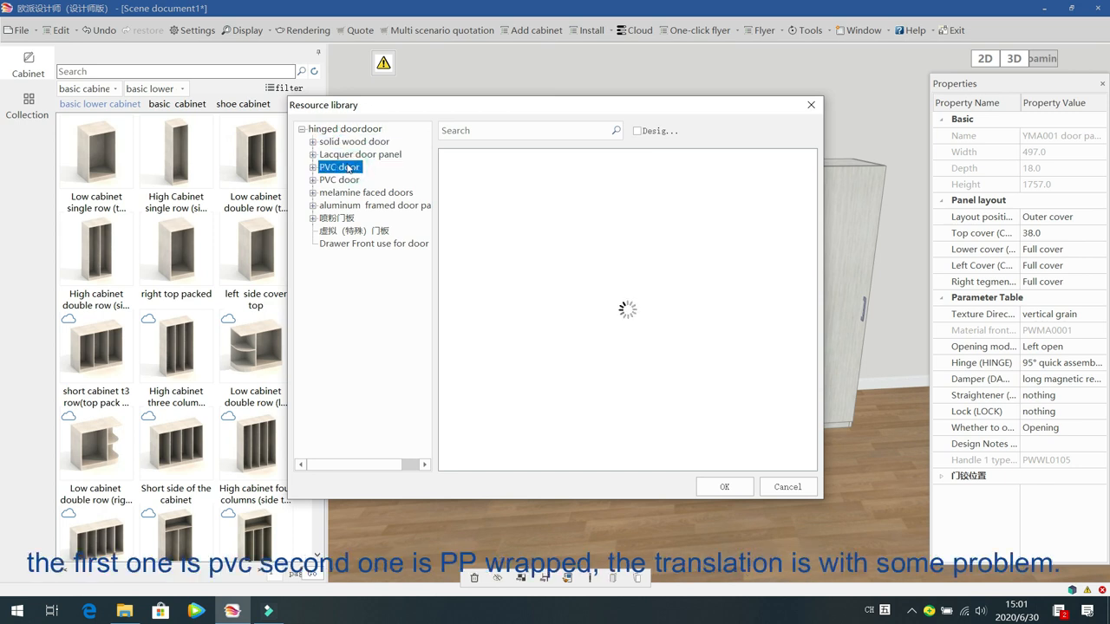
{"action": "left_click", "coordinate": [353, 183]}
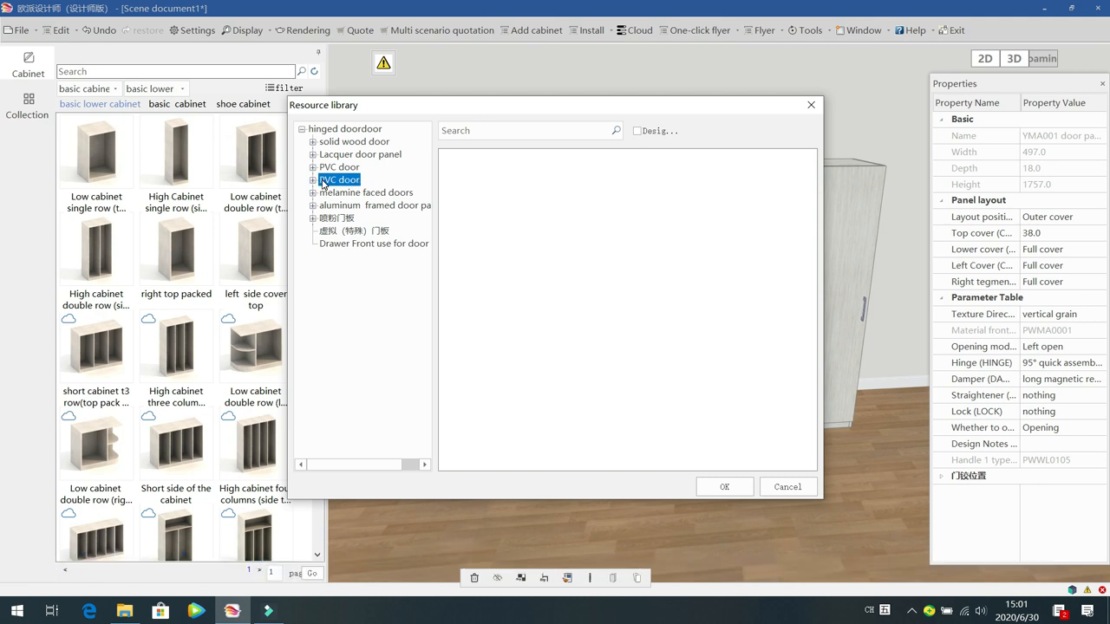
{"action": "left_click", "coordinate": [361, 194]}
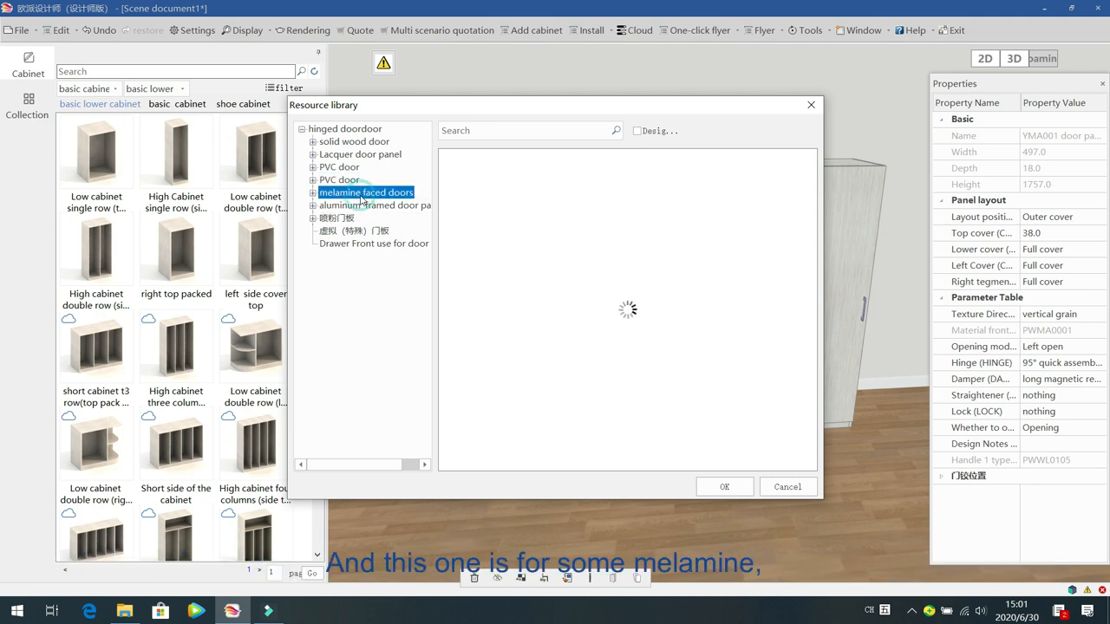
{"action": "left_click", "coordinate": [367, 208]}
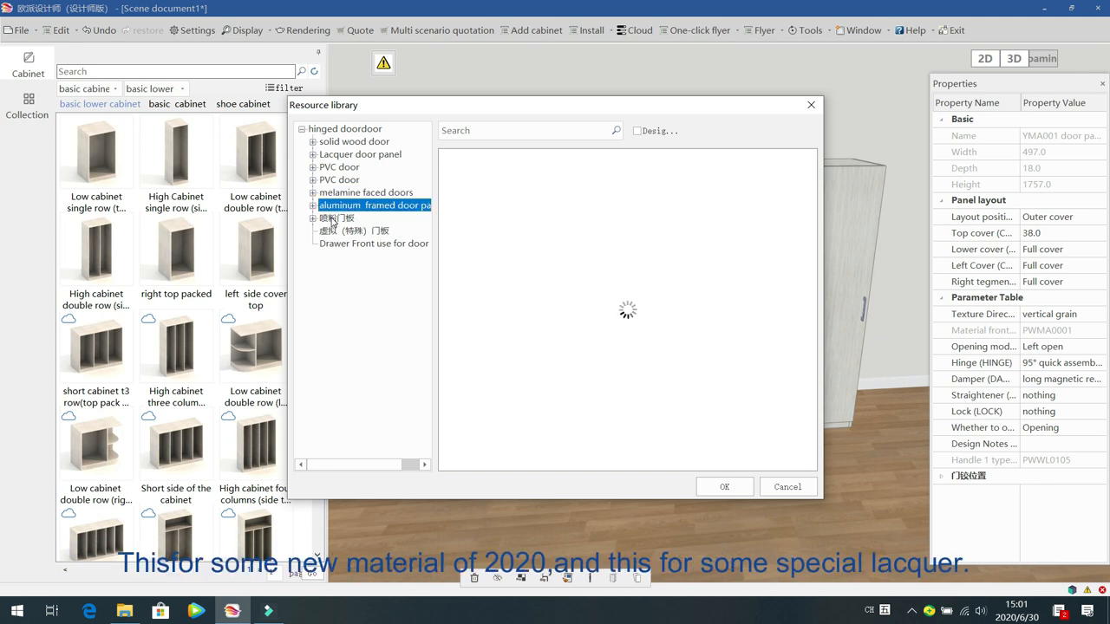
{"action": "left_click", "coordinate": [332, 220]}
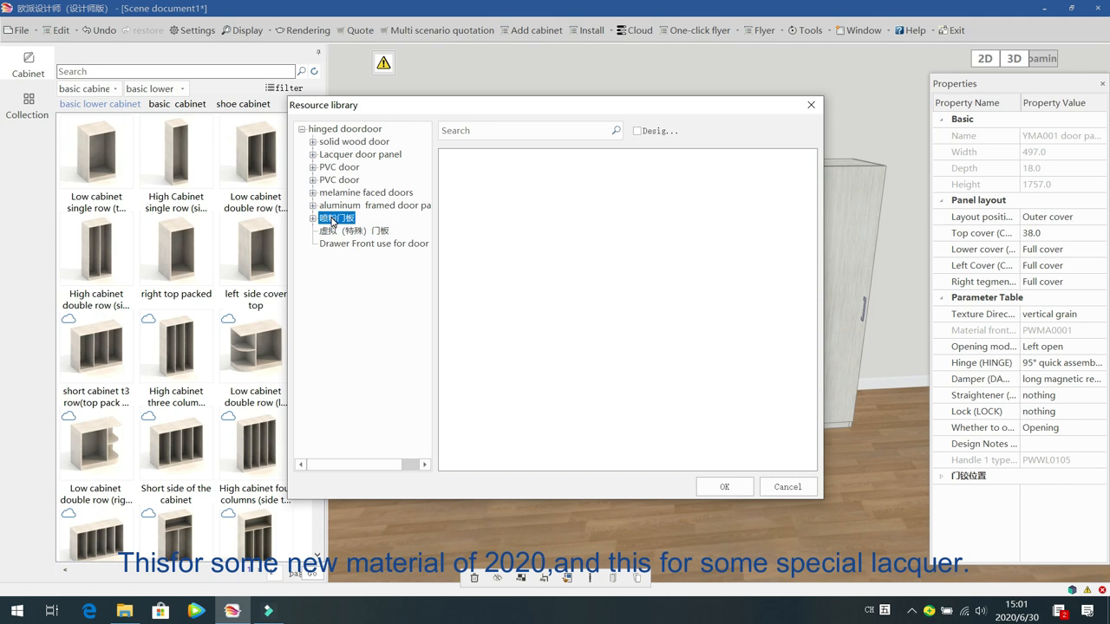
{"action": "left_click", "coordinate": [351, 232]}
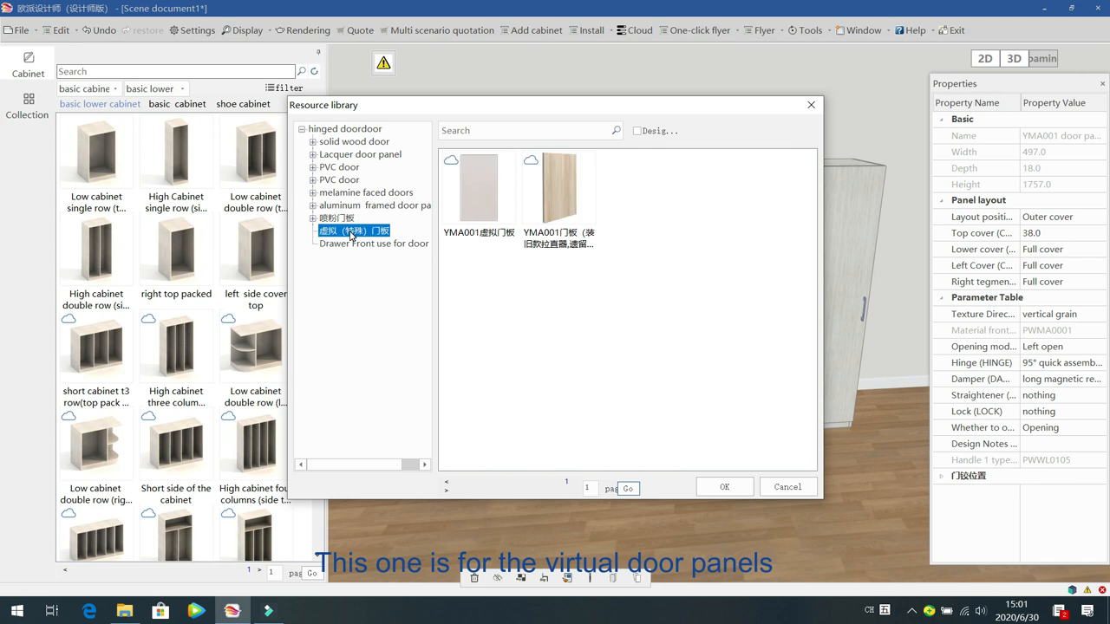
{"action": "left_click", "coordinate": [352, 246]}
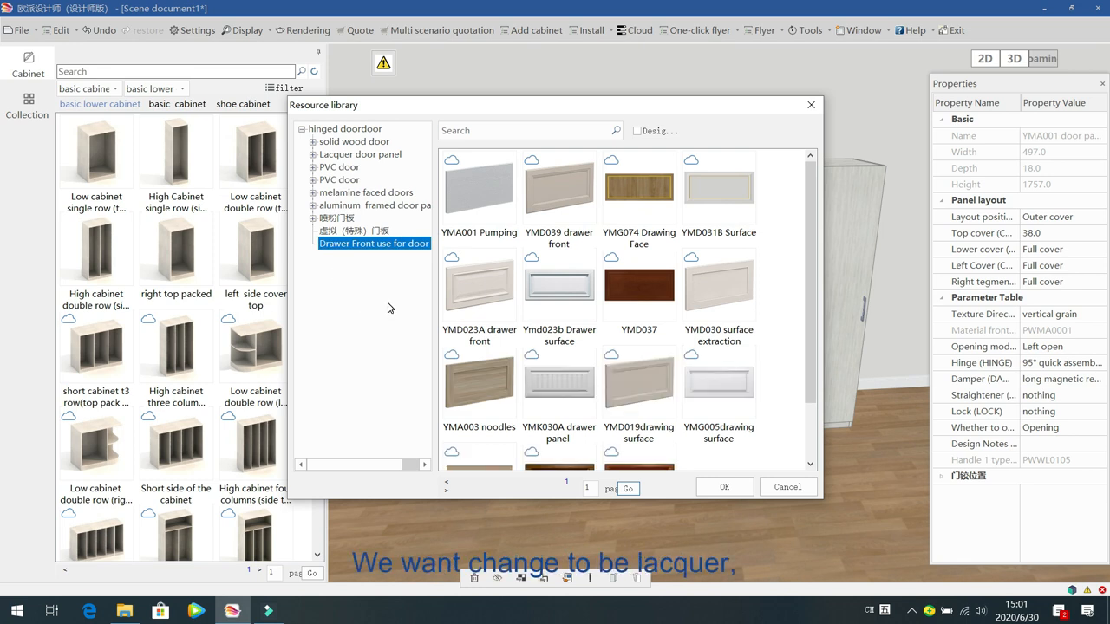
Step: Replace the middle tall cabinet's door panel with the YMK001 paint door from the Lacquer door panel series
{"action": "double_click", "coordinate": [318, 156]}
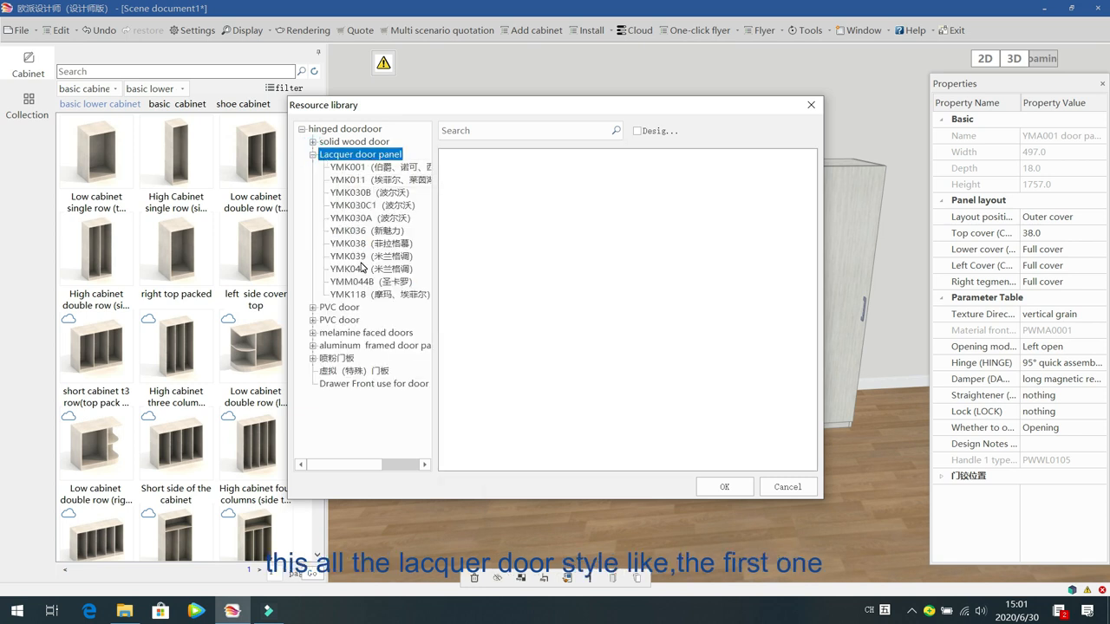
{"action": "left_click", "coordinate": [350, 168]}
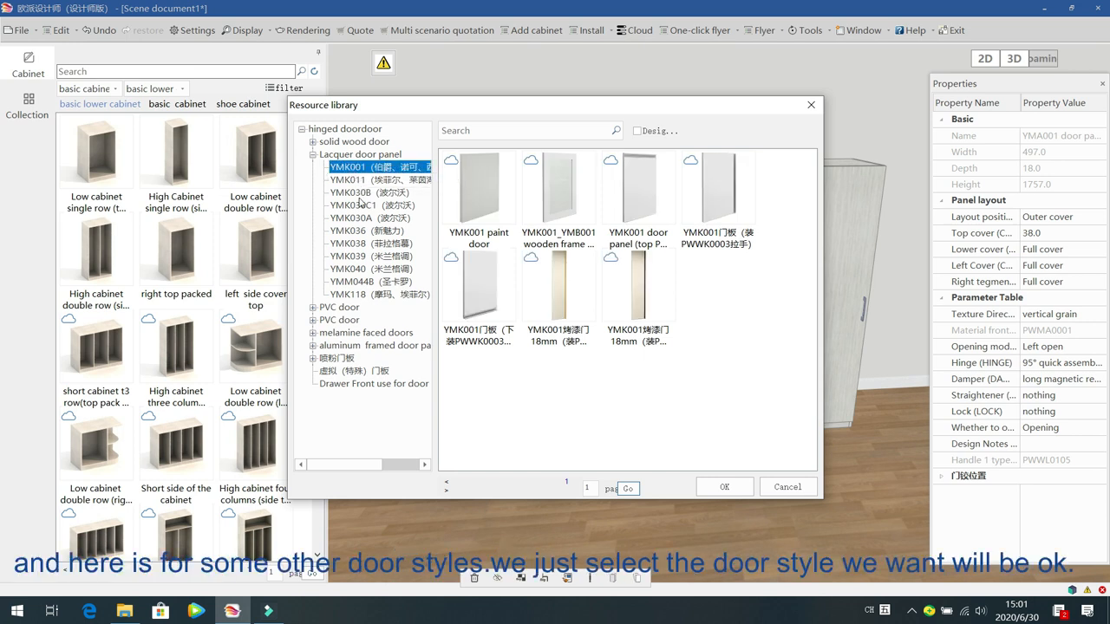
{"action": "left_click", "coordinate": [357, 245]}
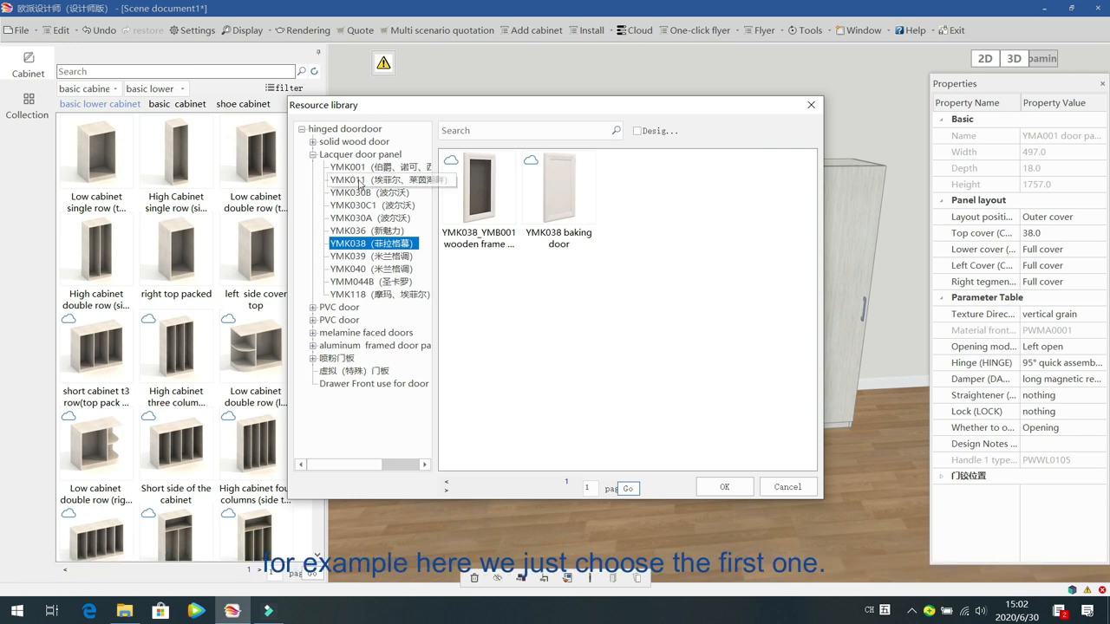
{"action": "left_click", "coordinate": [357, 168]}
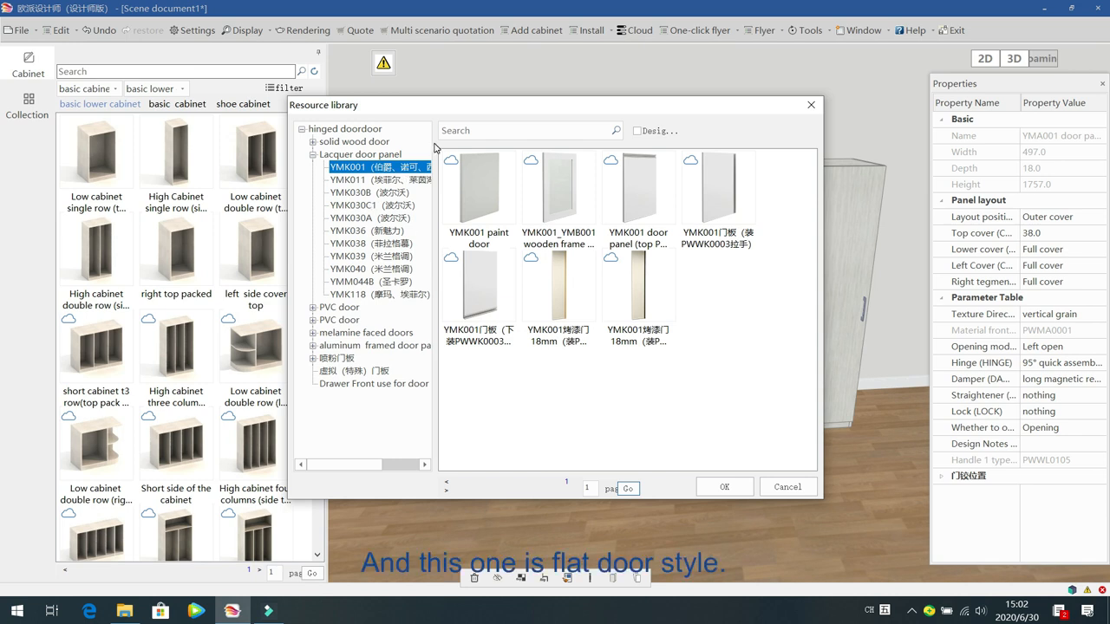
{"action": "left_click", "coordinate": [480, 196]}
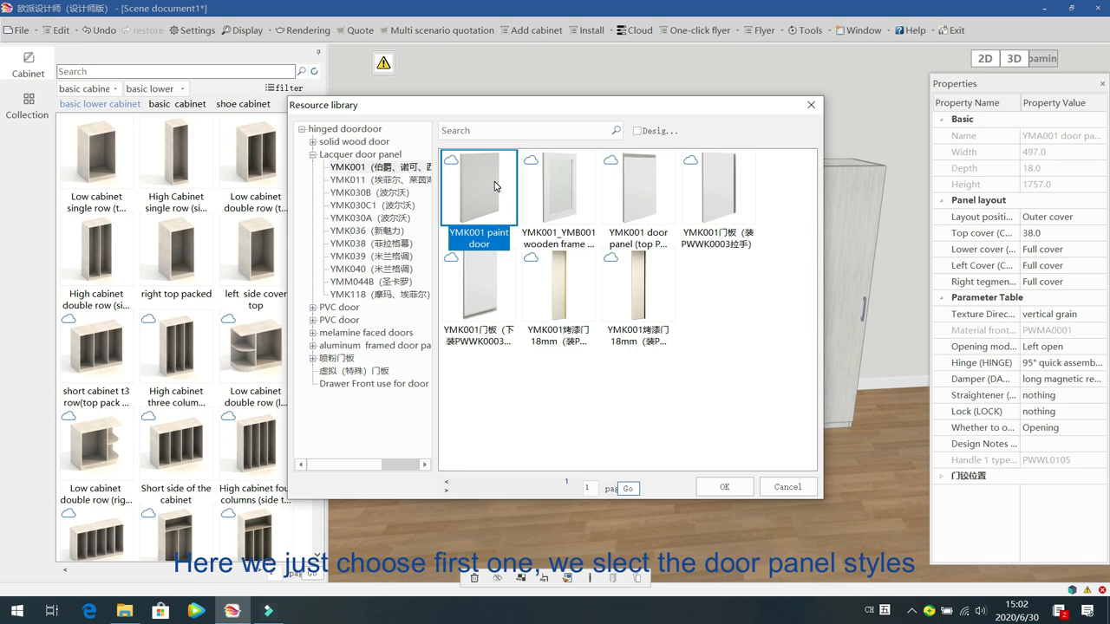
{"action": "left_click", "coordinate": [725, 488]}
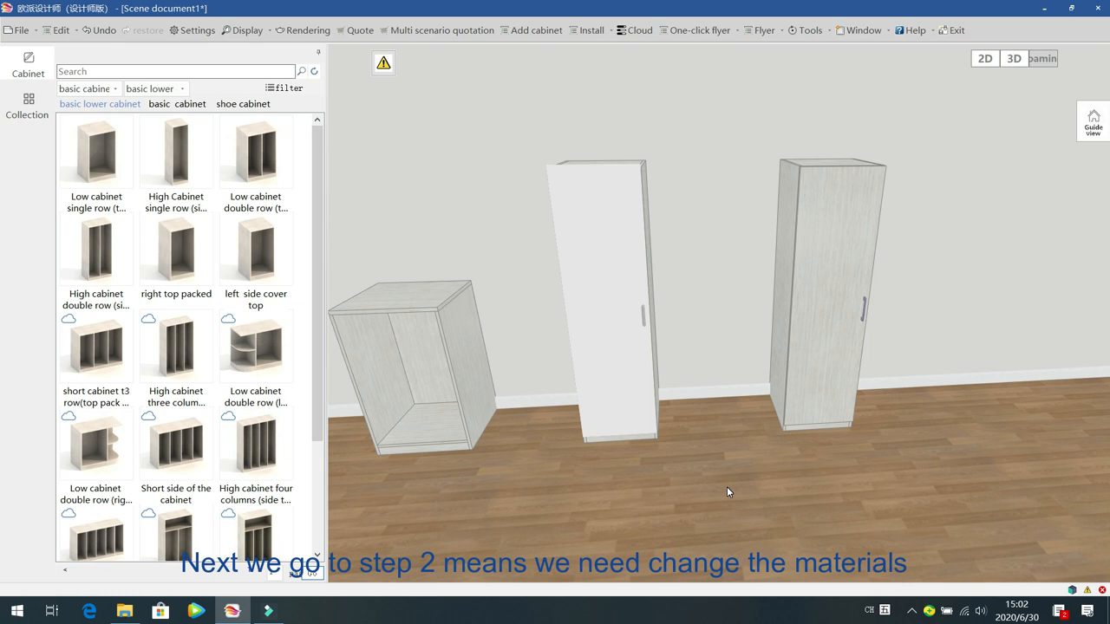
Step: Open the material library for the middle tall cabinet's door panel and examine the single finish and both faces lacquered categories
{"action": "left_click", "coordinate": [610, 236]}
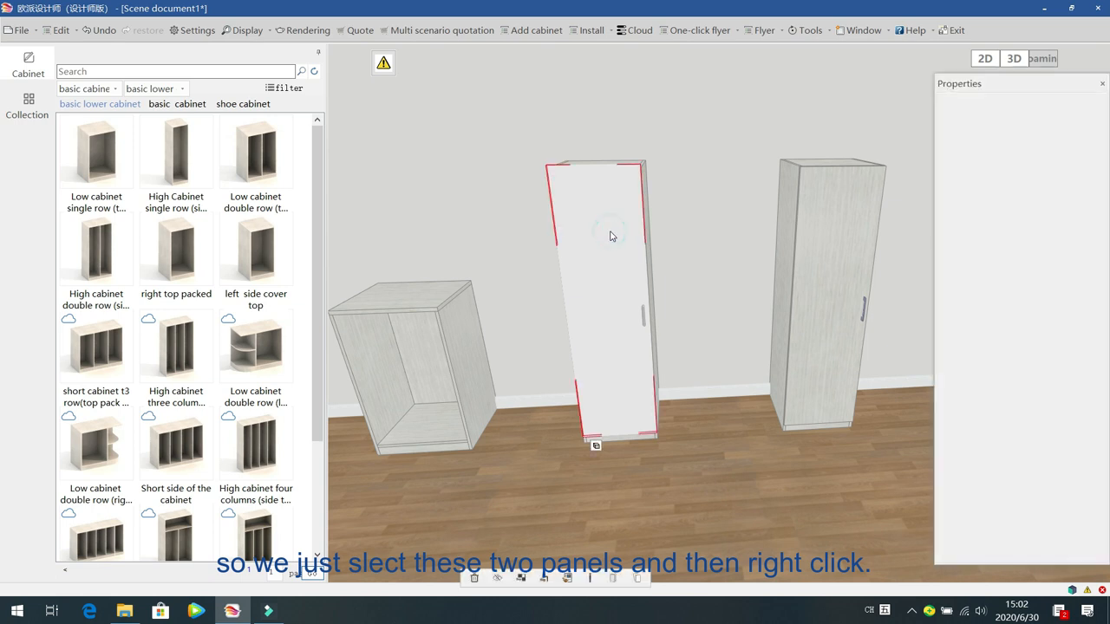
{"action": "right_click", "coordinate": [611, 236]}
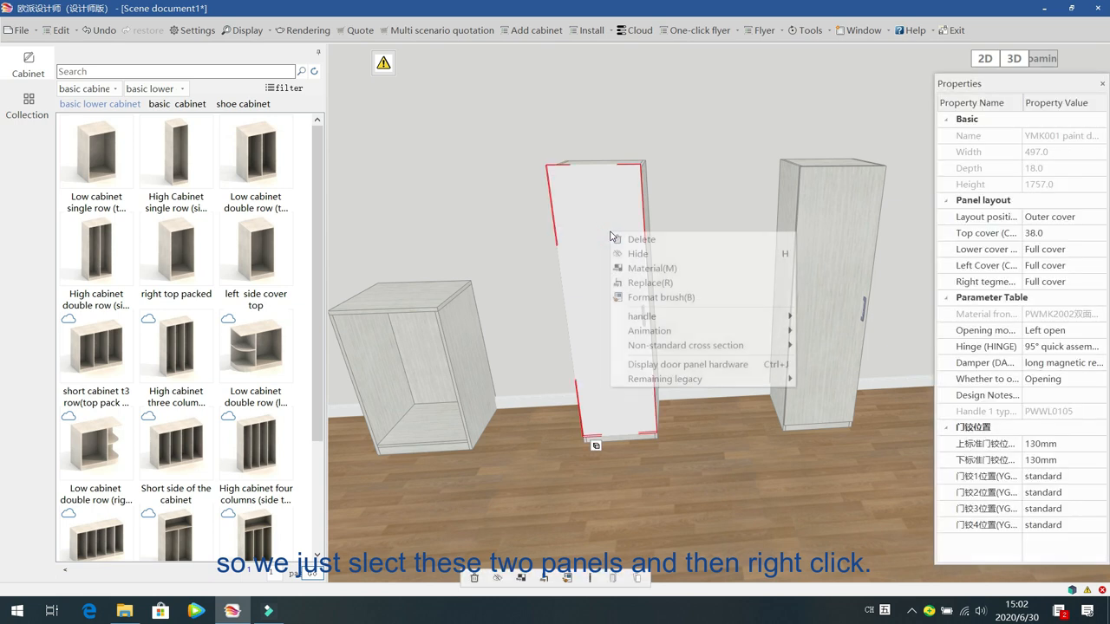
{"action": "left_click", "coordinate": [645, 270]}
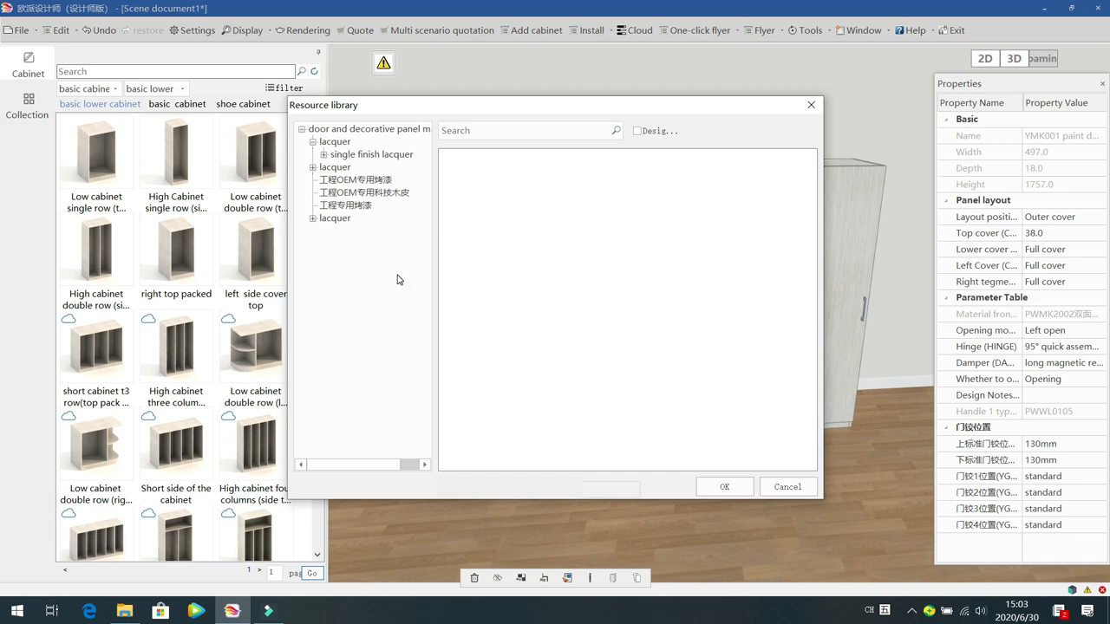
{"action": "left_click", "coordinate": [365, 155]}
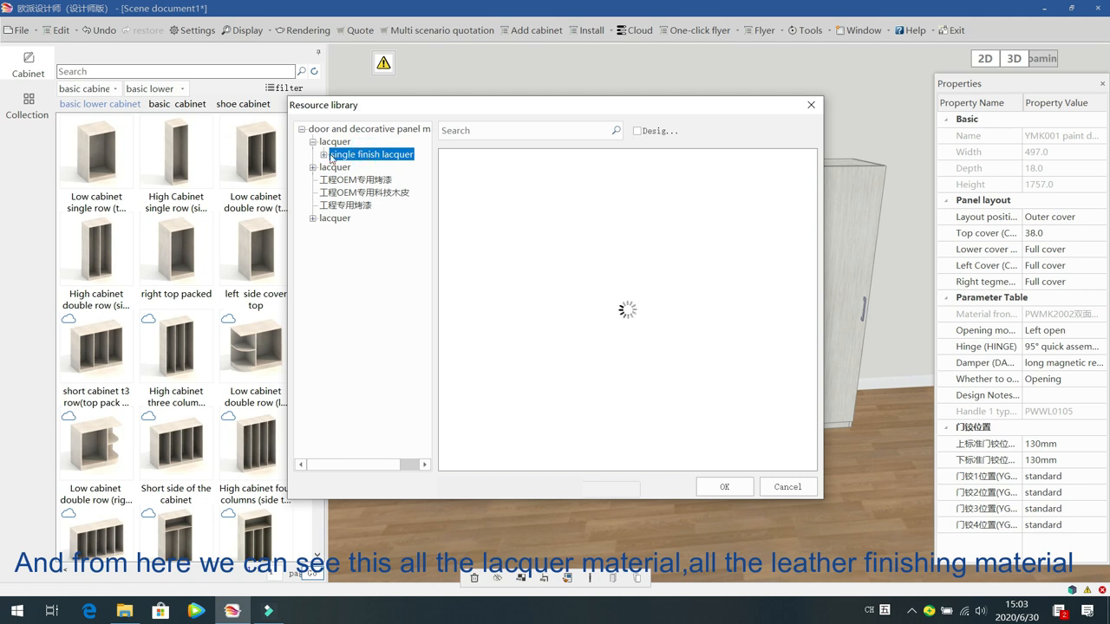
{"action": "left_click", "coordinate": [365, 169]}
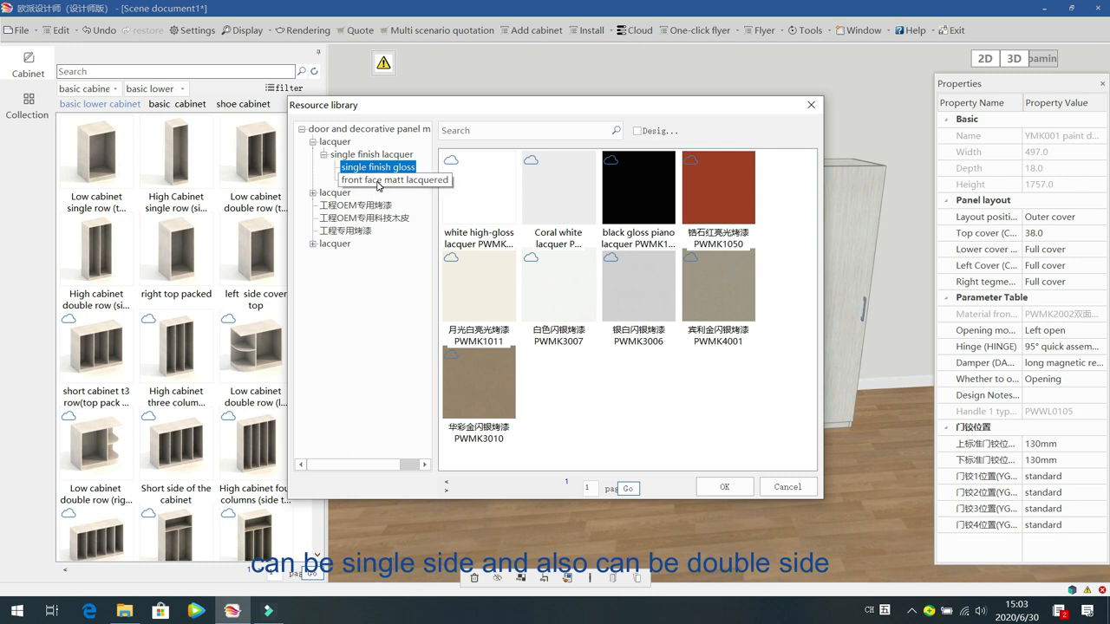
{"action": "left_click", "coordinate": [378, 182]}
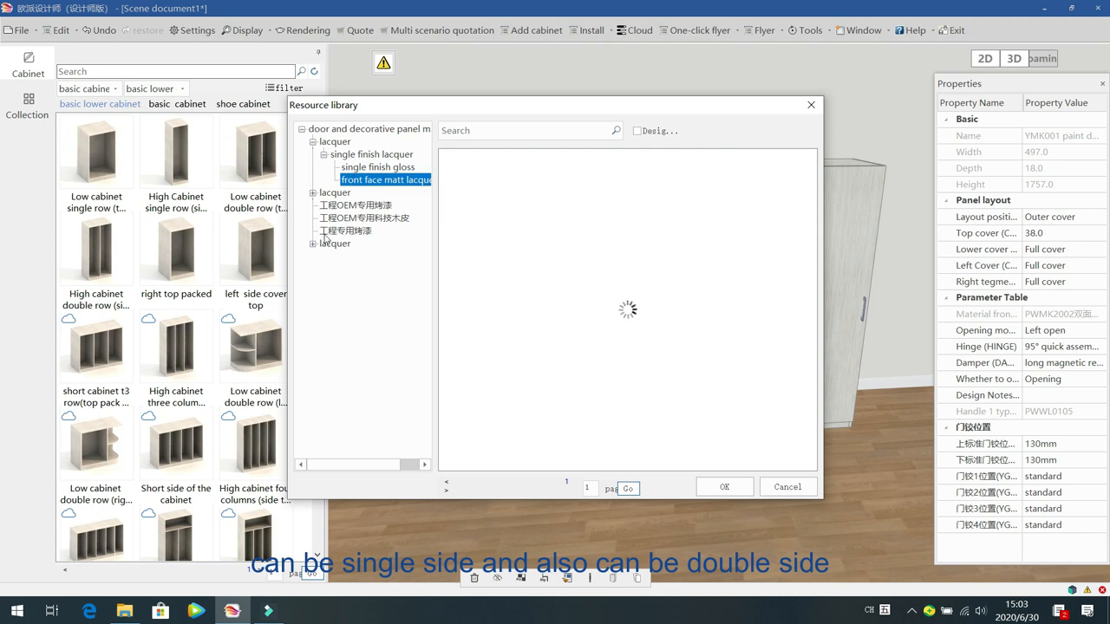
{"action": "left_click", "coordinate": [313, 193]}
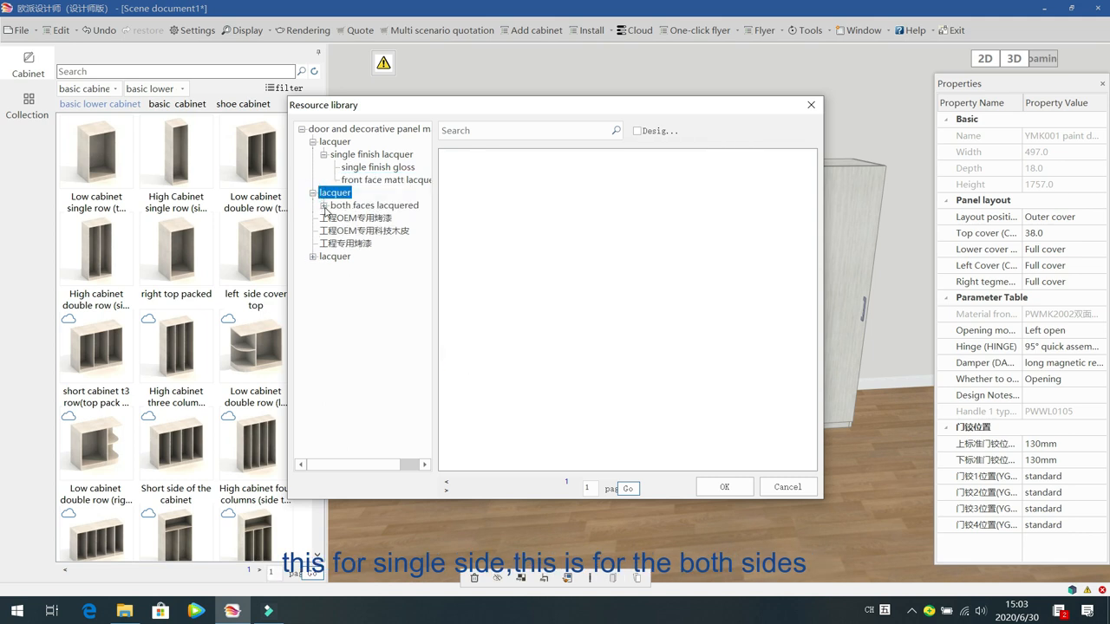
{"action": "left_click", "coordinate": [323, 205]}
{"action": "left_click", "coordinate": [356, 219]}
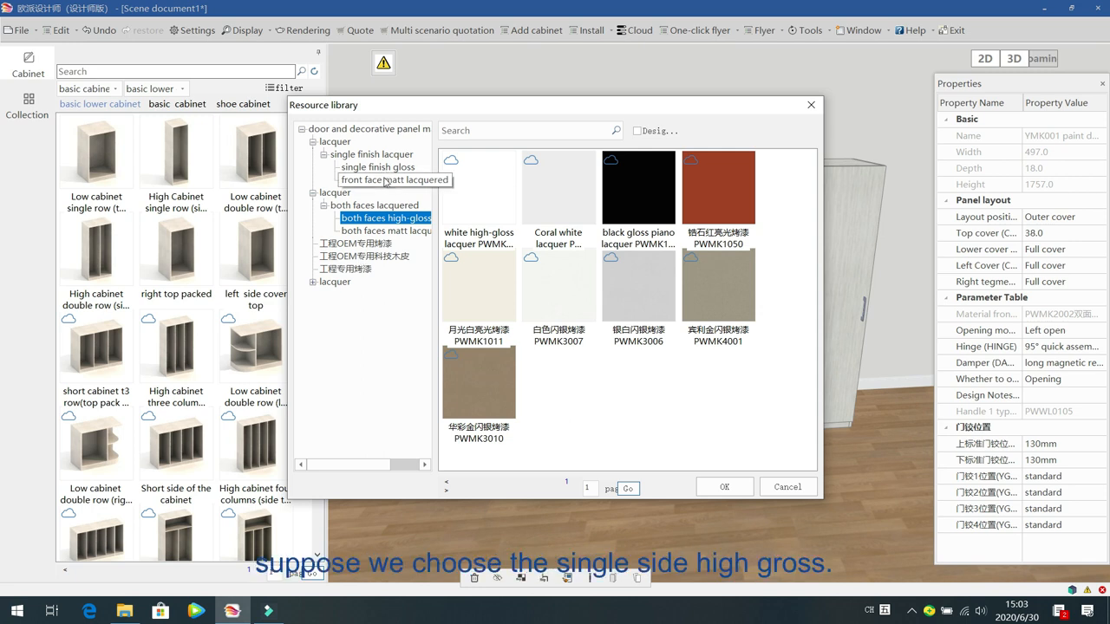
Step: Apply the red single finish gloss lacquer PWMK1050 to the middle tall cabinet's door panel and deselect the door
{"action": "left_click", "coordinate": [378, 167]}
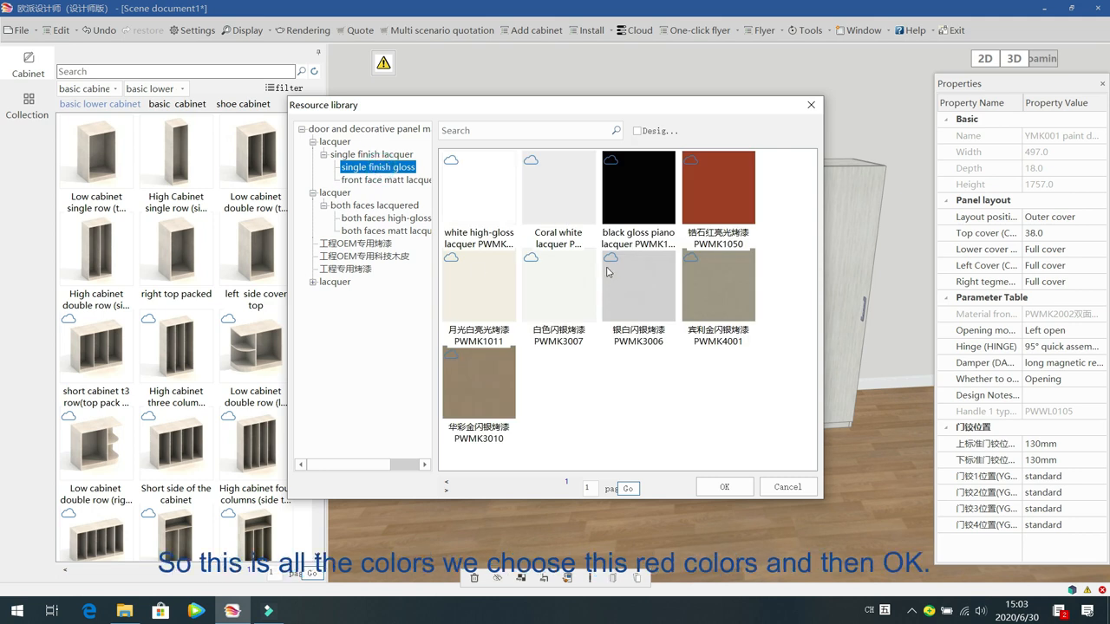
{"action": "left_click", "coordinate": [718, 186]}
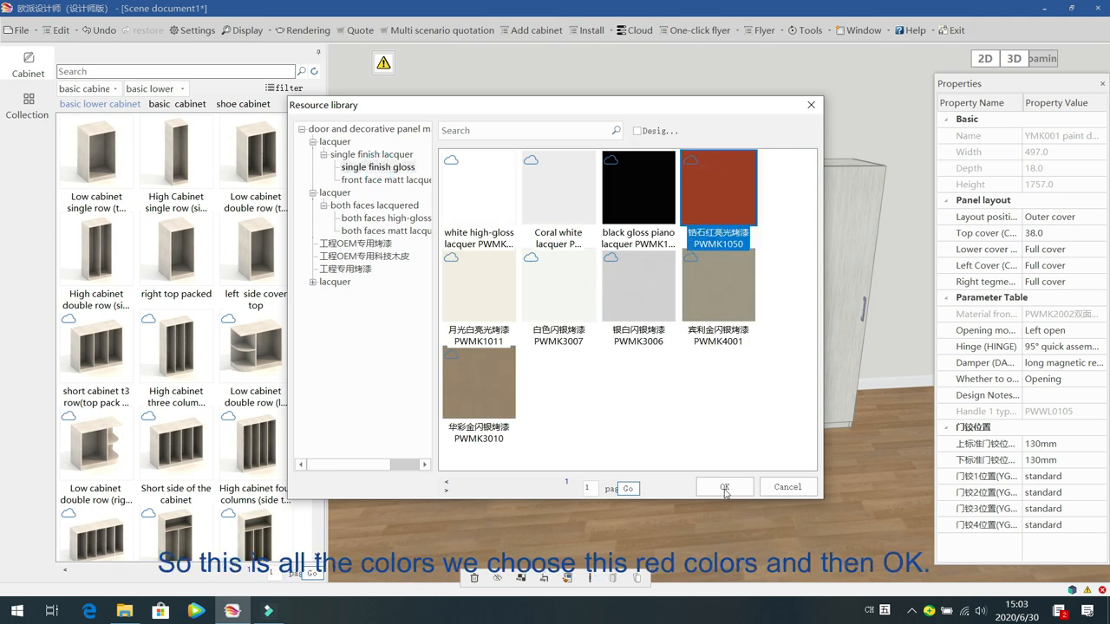
{"action": "left_click", "coordinate": [720, 489]}
{"action": "left_click", "coordinate": [719, 489]}
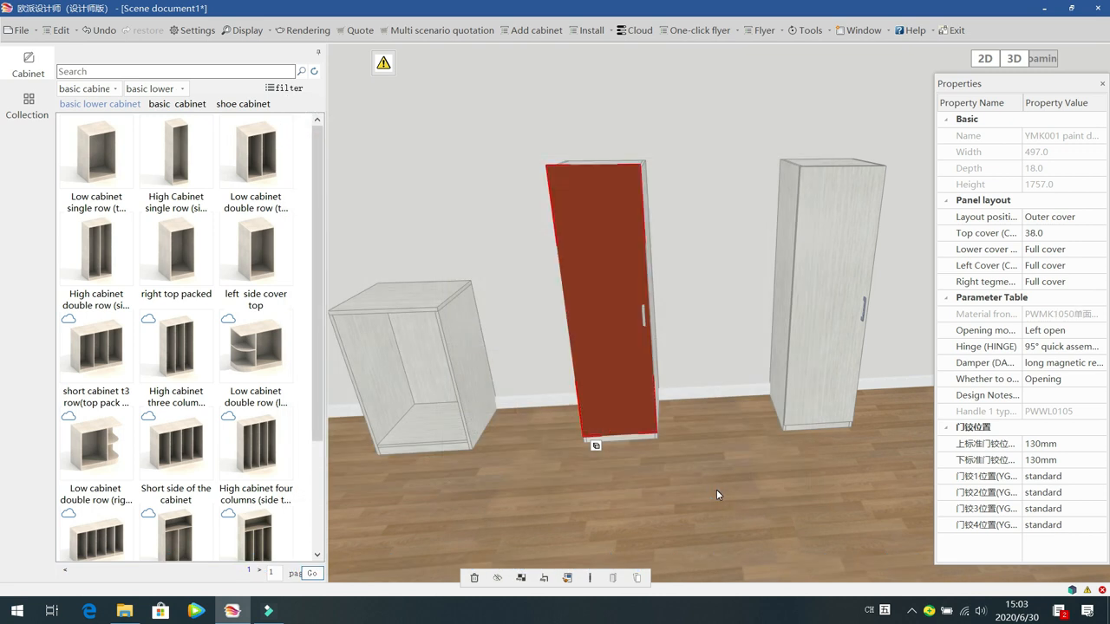
{"action": "left_click", "coordinate": [716, 491]}
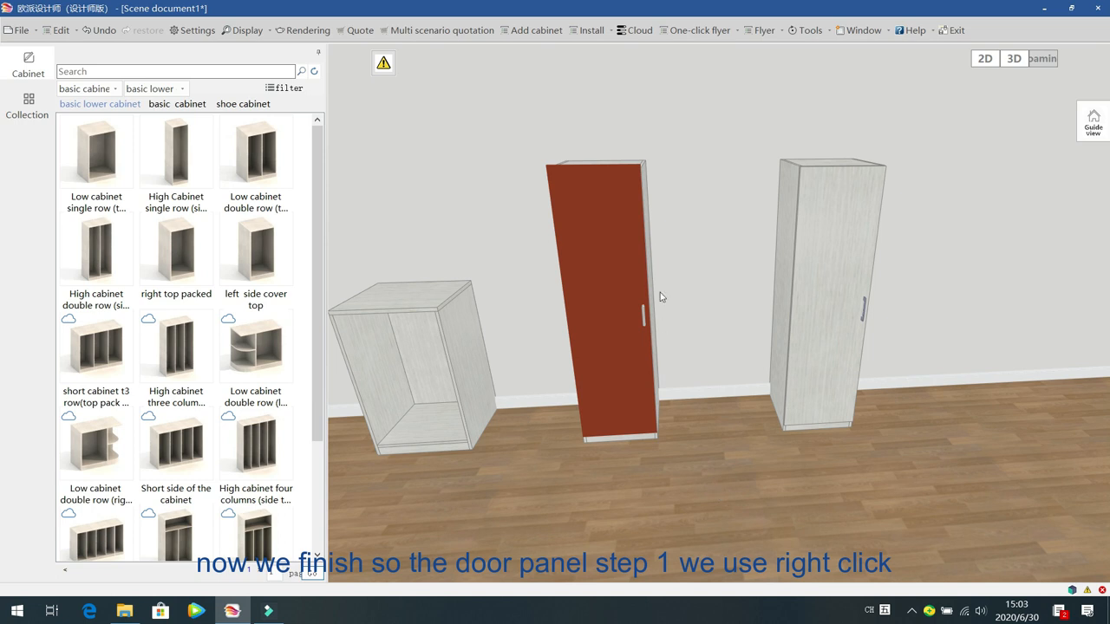
Step: View the replacement library and the material library for the red door panel, closing each without choosing anything
{"action": "left_click", "coordinate": [585, 231]}
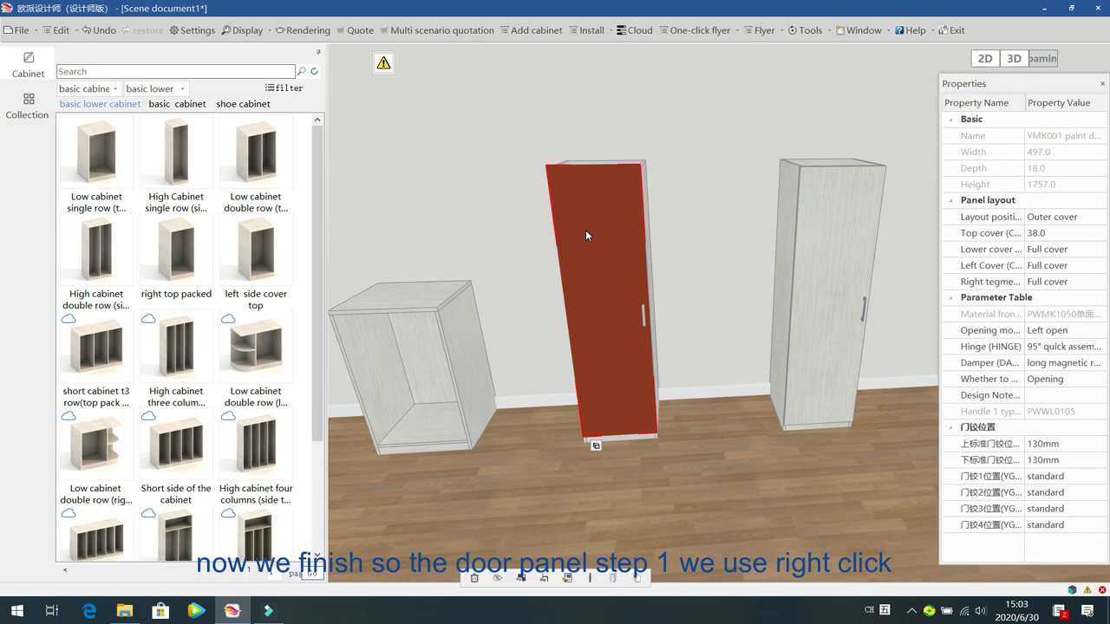
{"action": "right_click", "coordinate": [585, 230]}
{"action": "left_click", "coordinate": [621, 282]}
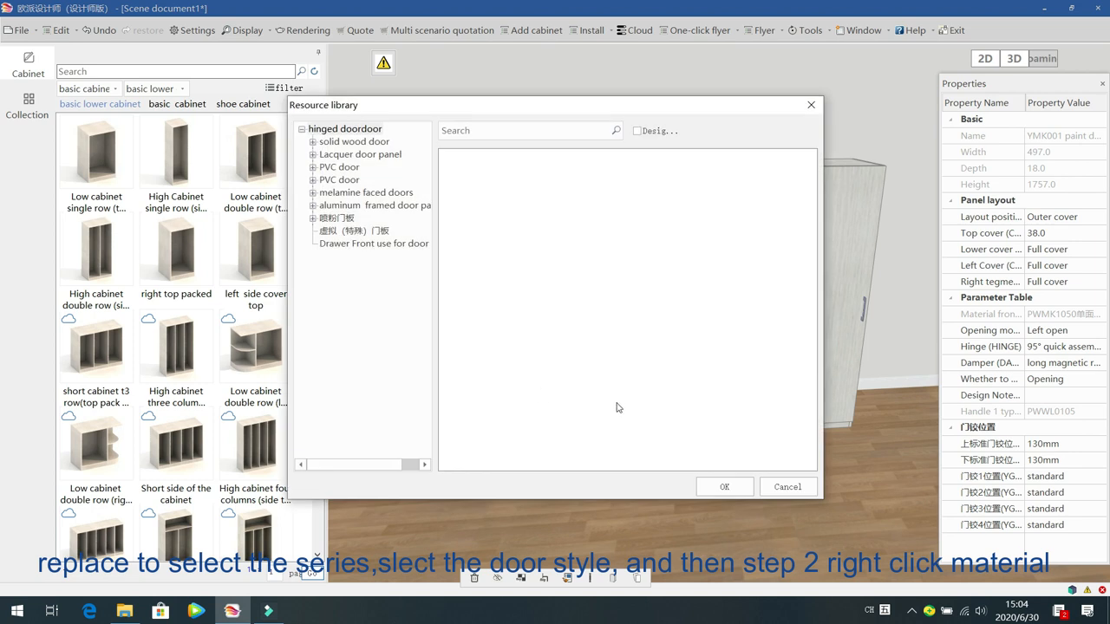
{"action": "left_click", "coordinate": [787, 487]}
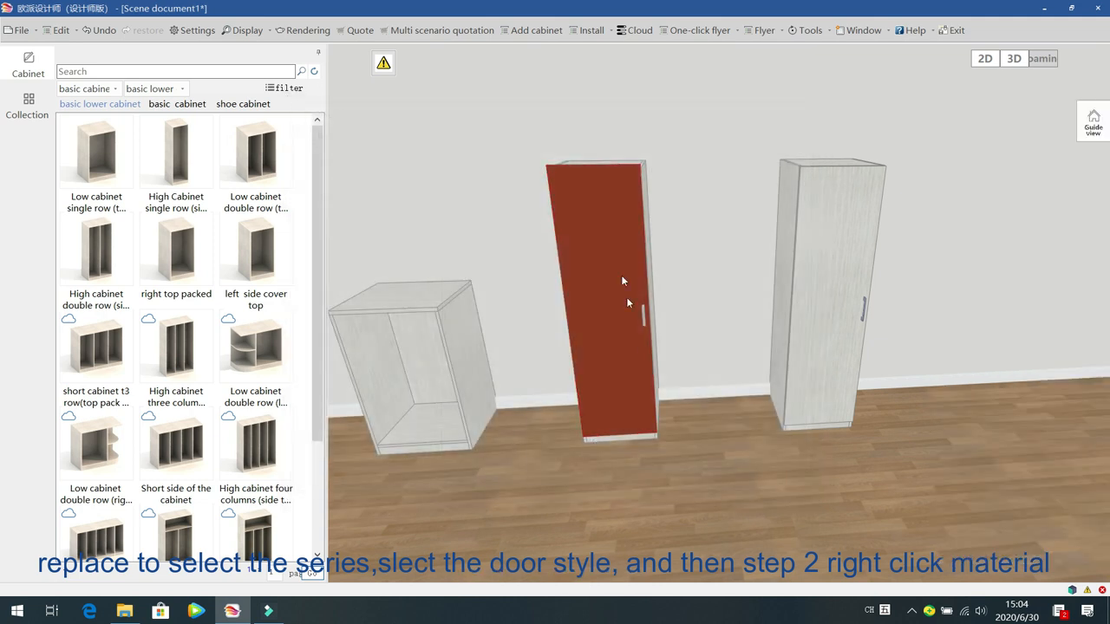
{"action": "left_click", "coordinate": [609, 200]}
{"action": "right_click", "coordinate": [609, 200]}
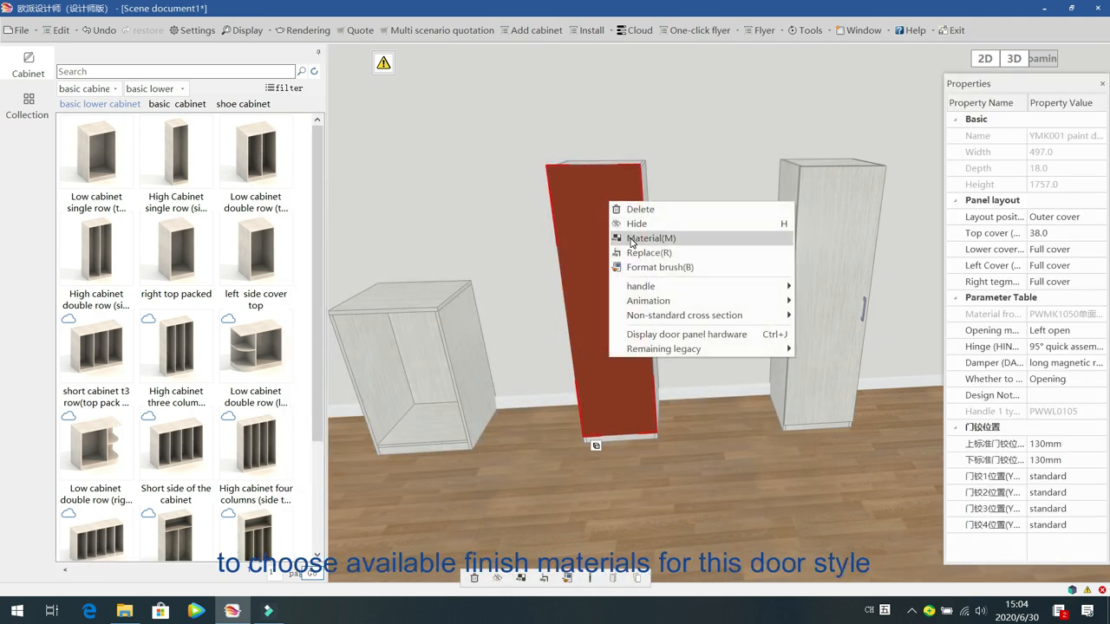
{"action": "left_click", "coordinate": [631, 239]}
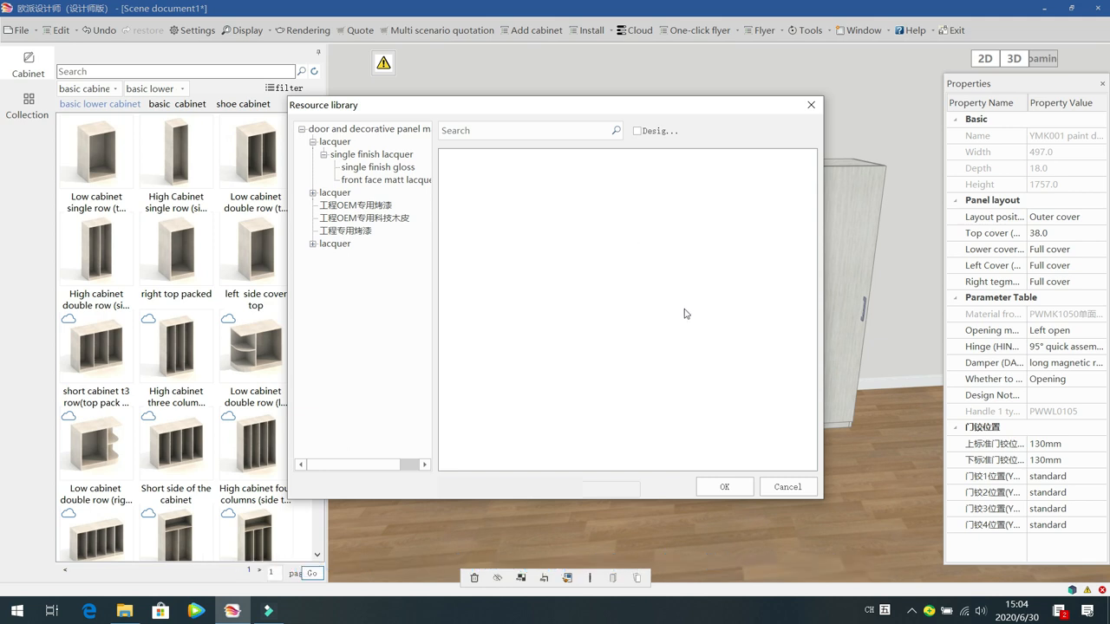
{"action": "left_click", "coordinate": [770, 487]}
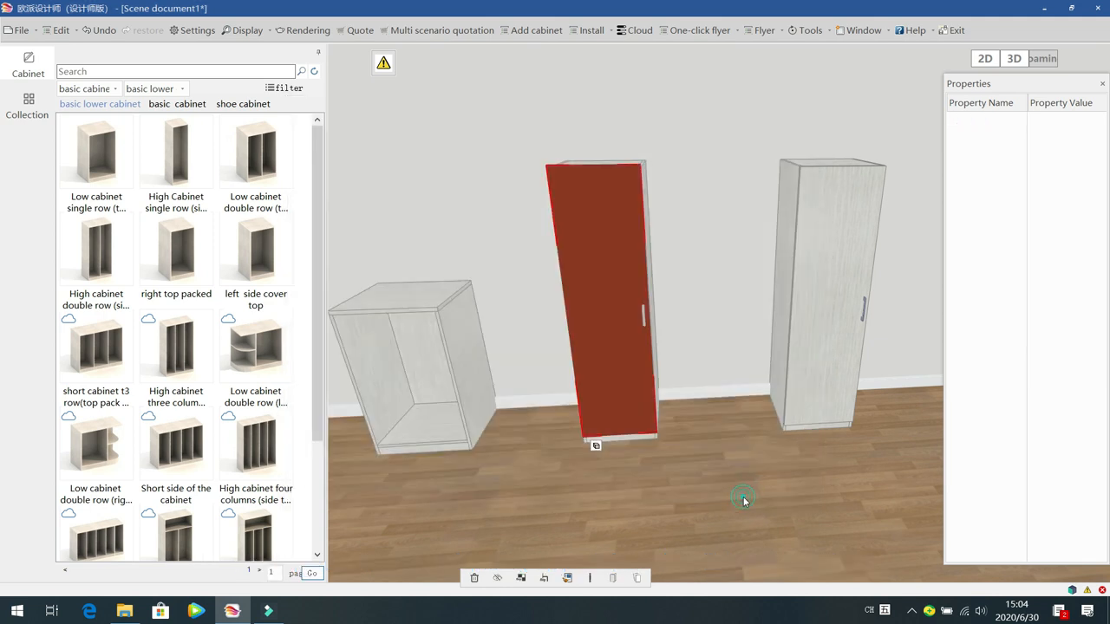
Step: Replace the plain tall cabinet's door panel with the two-section YL950二段铝框门 door from the aluminum framed PWML4005(YL950) series
{"action": "left_click", "coordinate": [839, 255]}
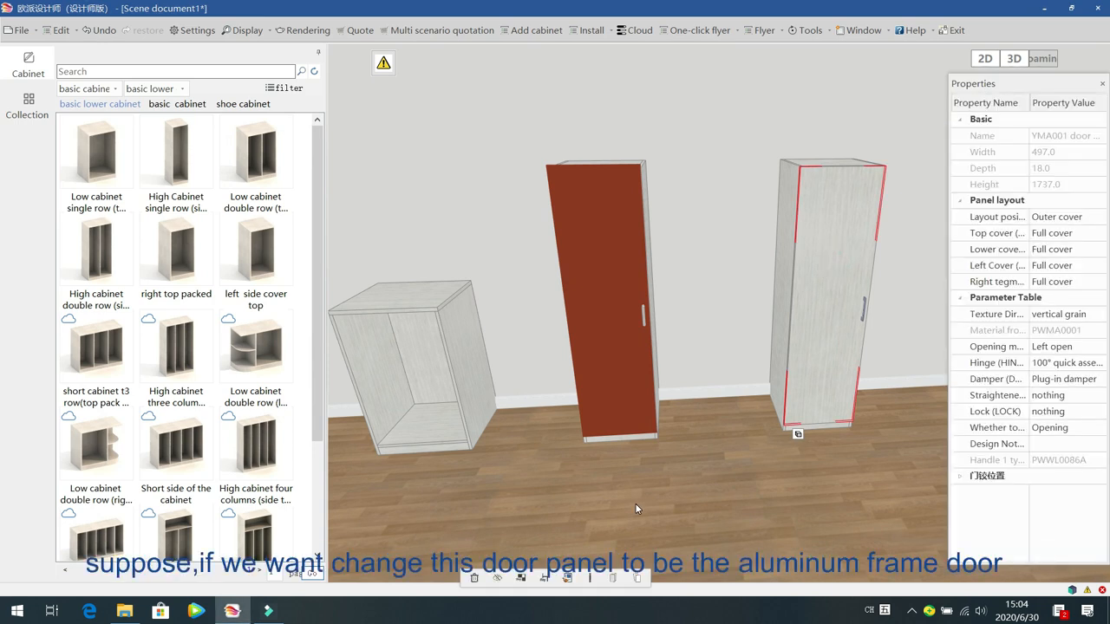
{"action": "right_click", "coordinate": [816, 209]}
{"action": "left_click", "coordinate": [841, 256]}
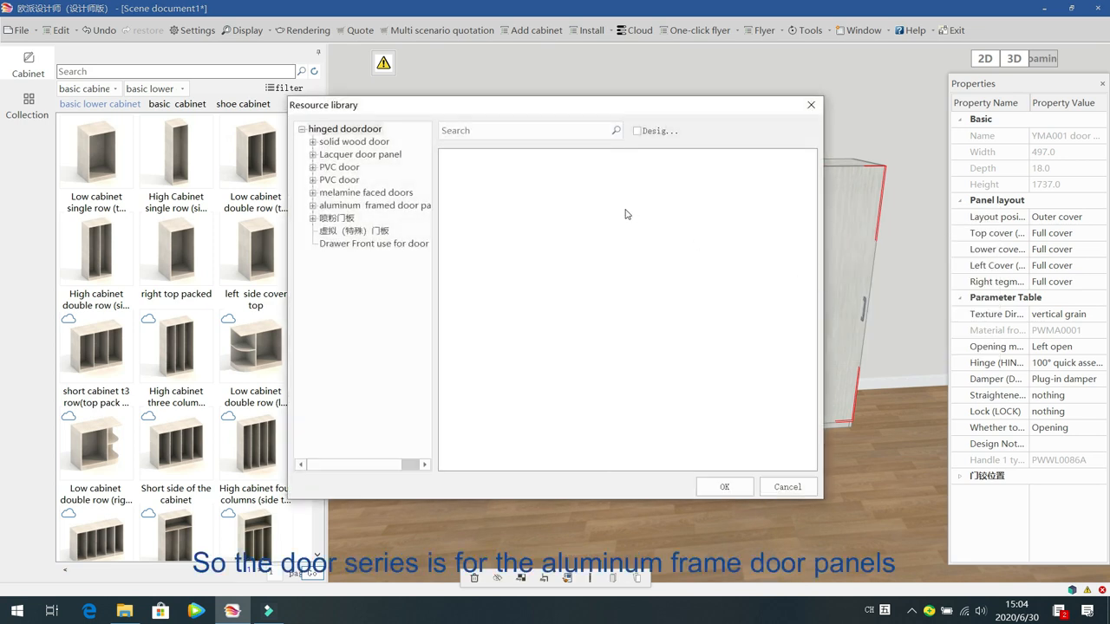
{"action": "left_click", "coordinate": [313, 207]}
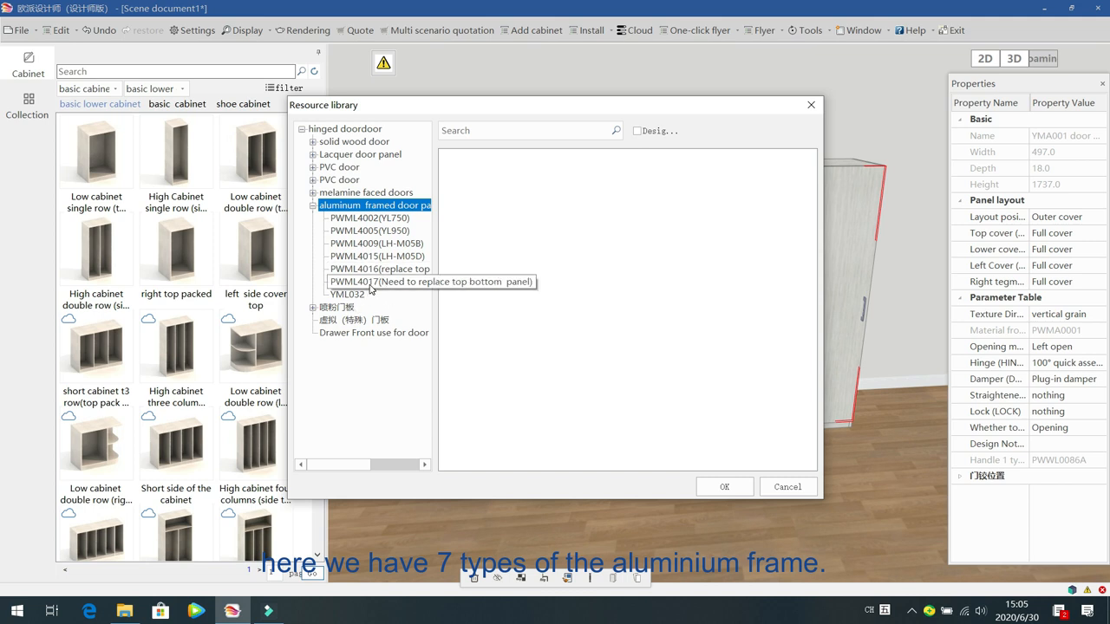
{"action": "left_click", "coordinate": [372, 230]}
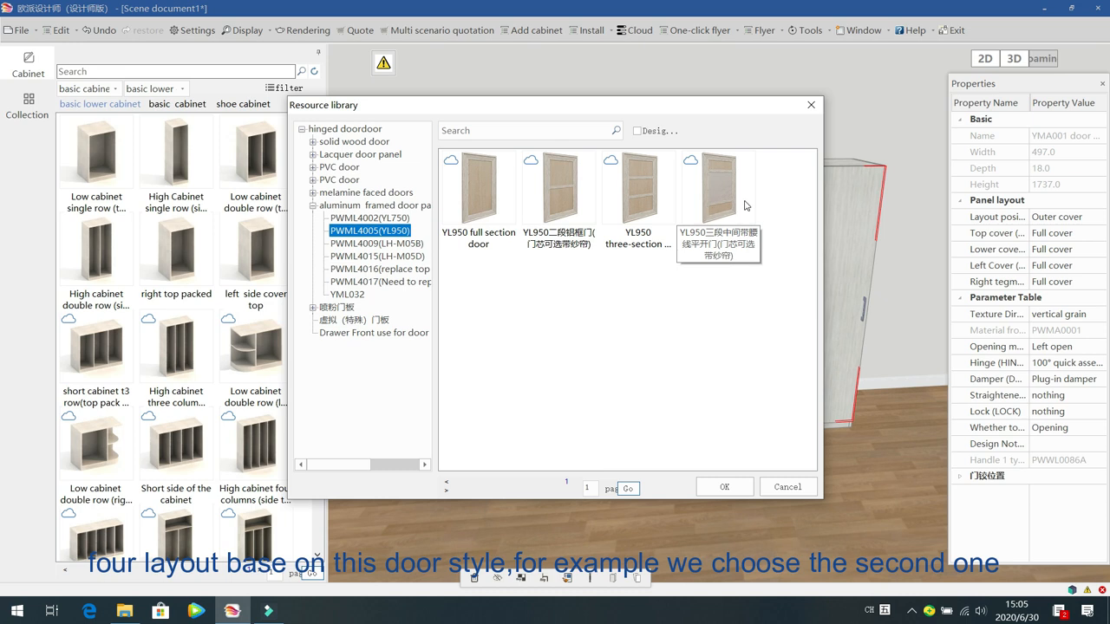
{"action": "left_click", "coordinate": [554, 179]}
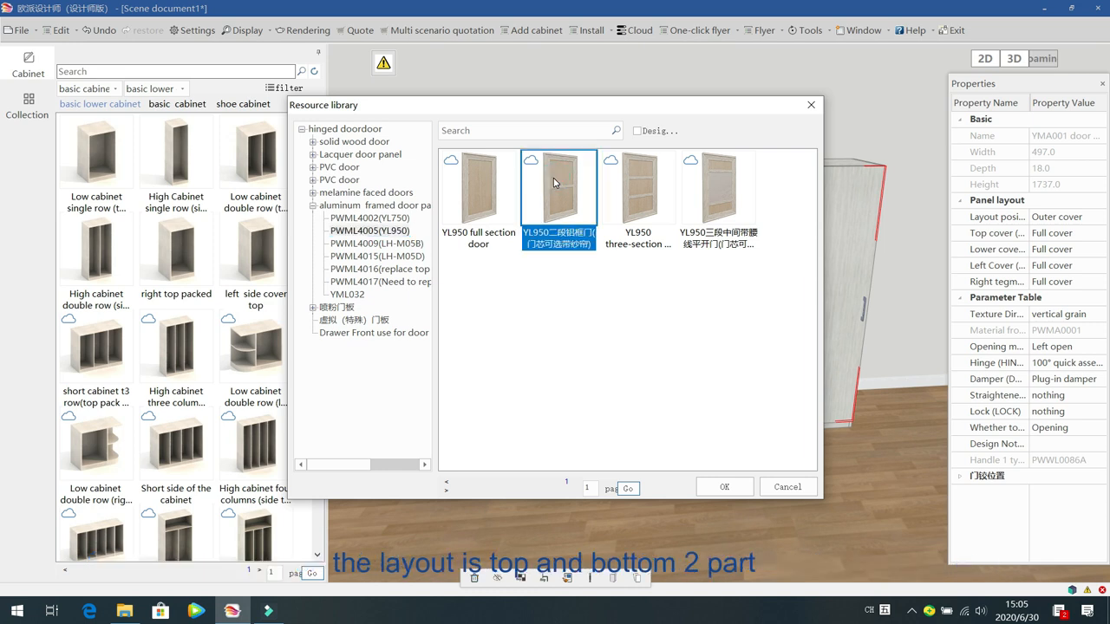
{"action": "left_click", "coordinate": [726, 488]}
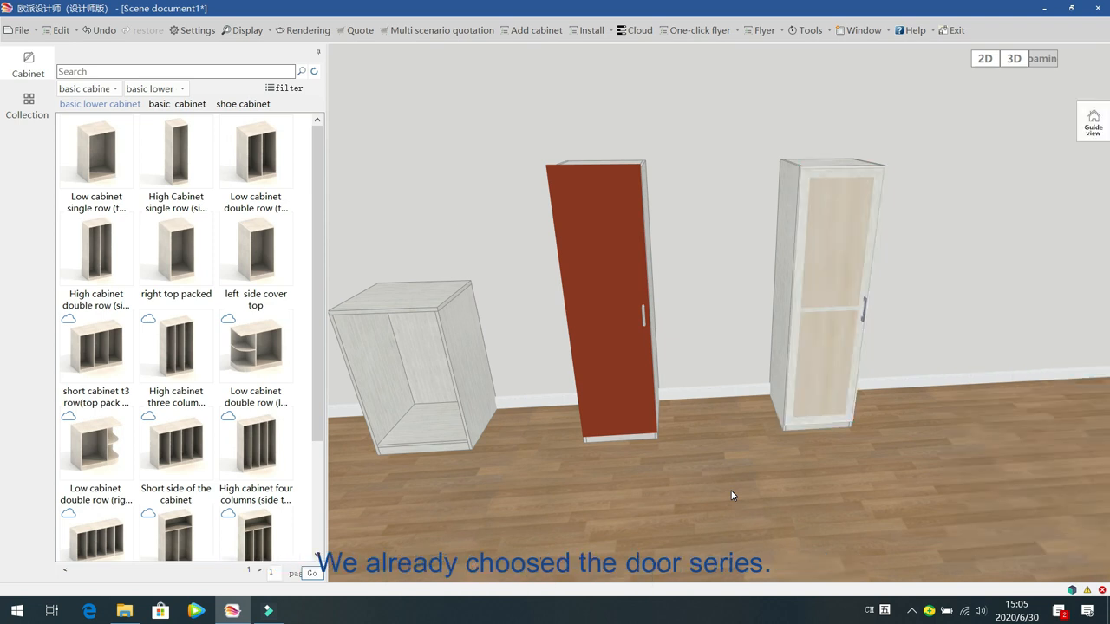
{"action": "left_click", "coordinate": [725, 489]}
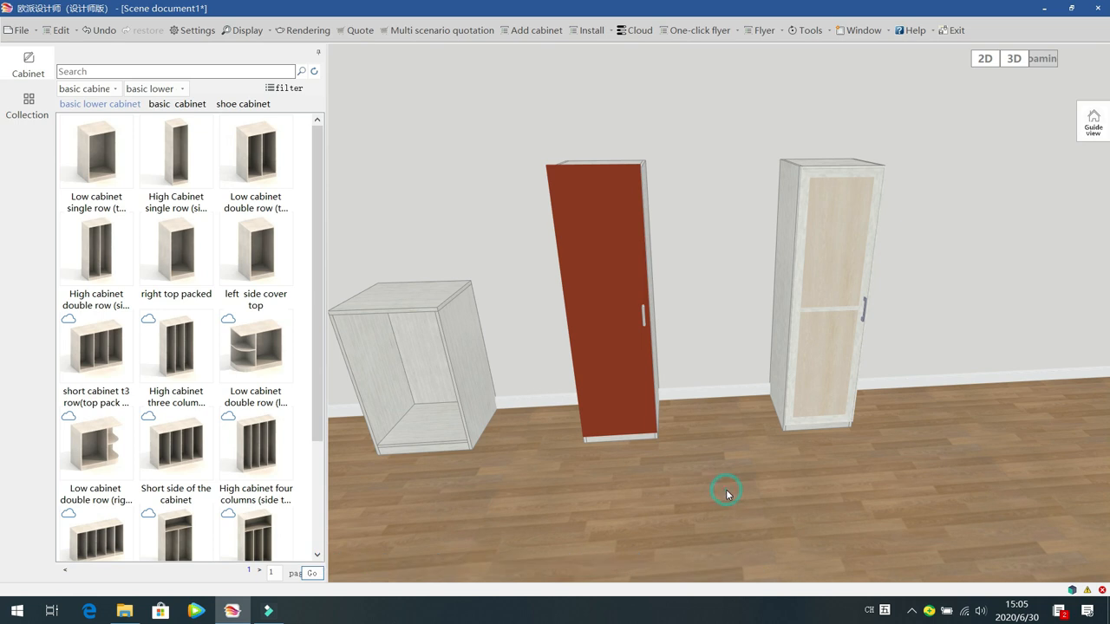
Step: Apply the PVC finish Wau beech PWMD0027 to the frame of the aluminum framed door and deselect it
{"action": "key", "text": "Right"}
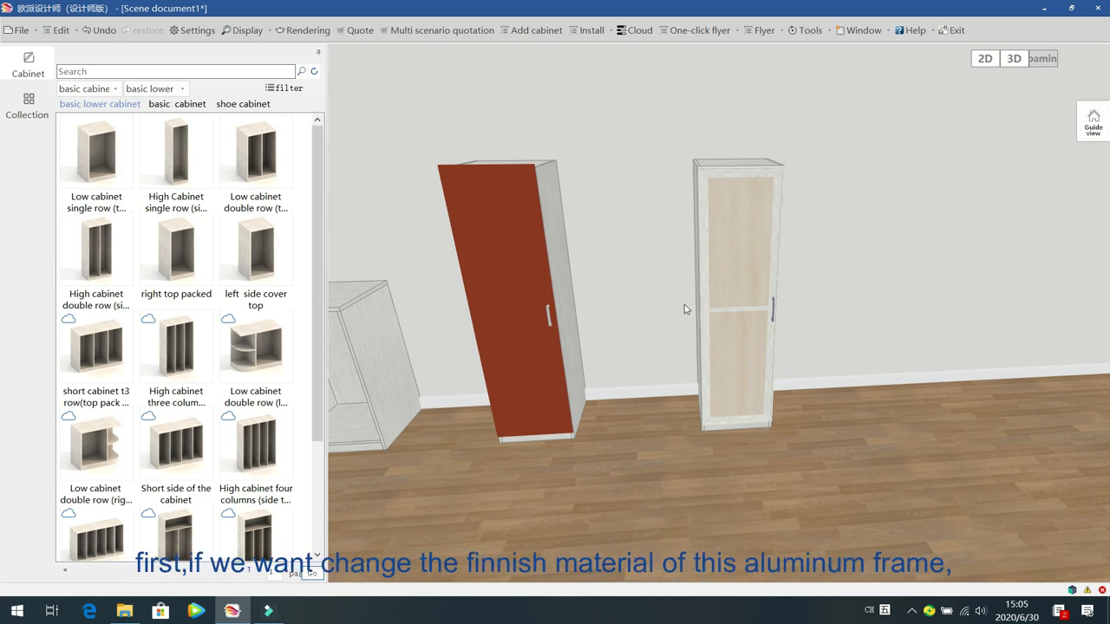
{"action": "left_click", "coordinate": [709, 177]}
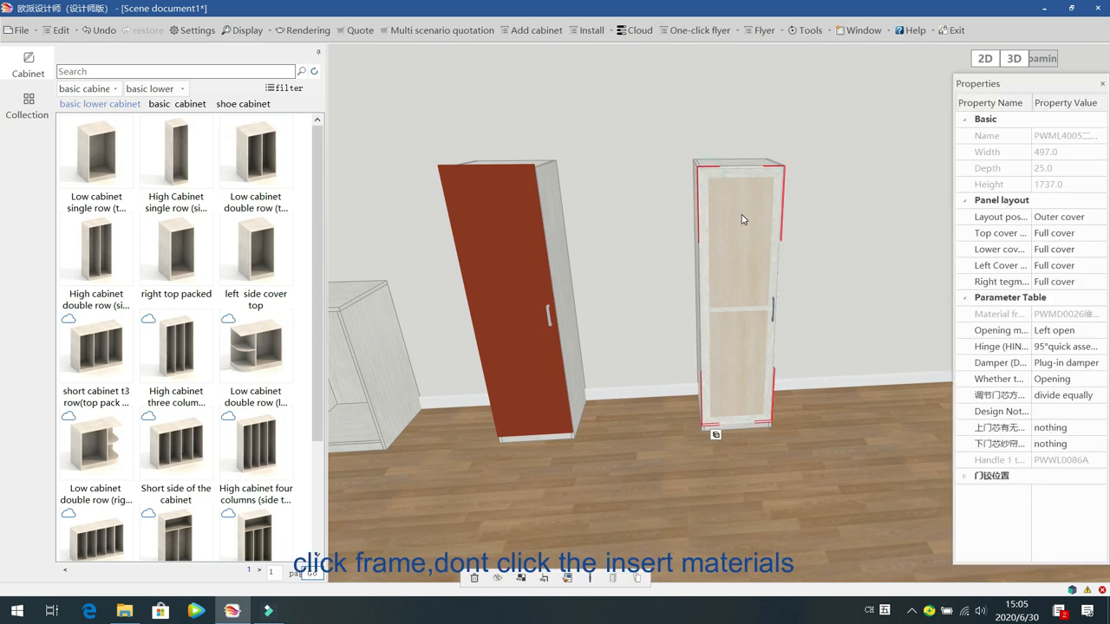
{"action": "left_click", "coordinate": [742, 217]}
{"action": "left_click", "coordinate": [704, 180]}
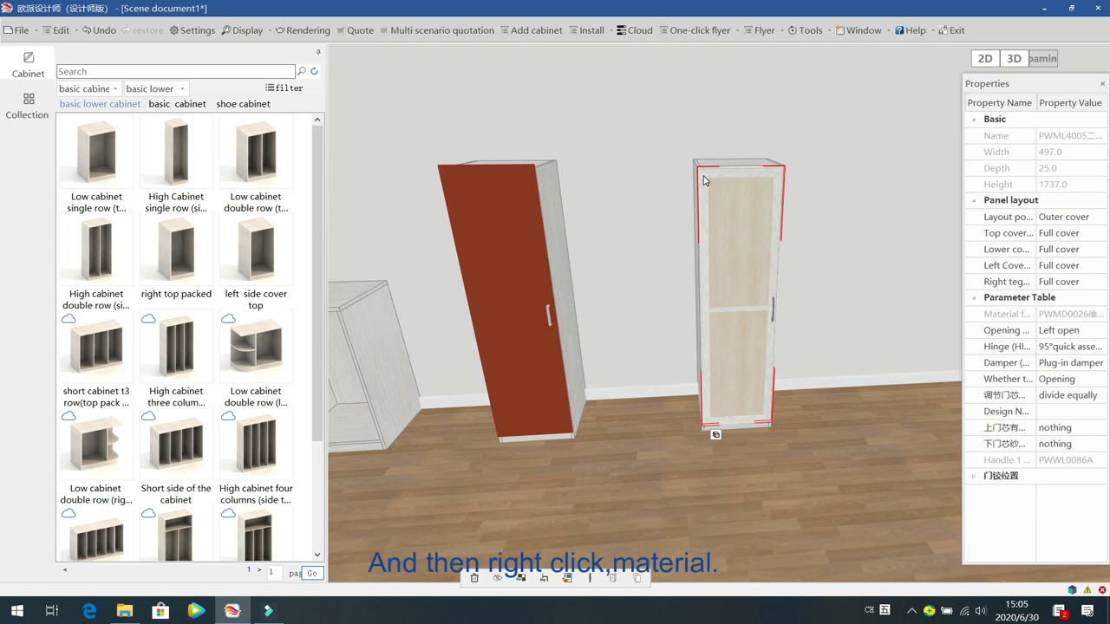
{"action": "right_click", "coordinate": [704, 180]}
{"action": "left_click", "coordinate": [731, 210]}
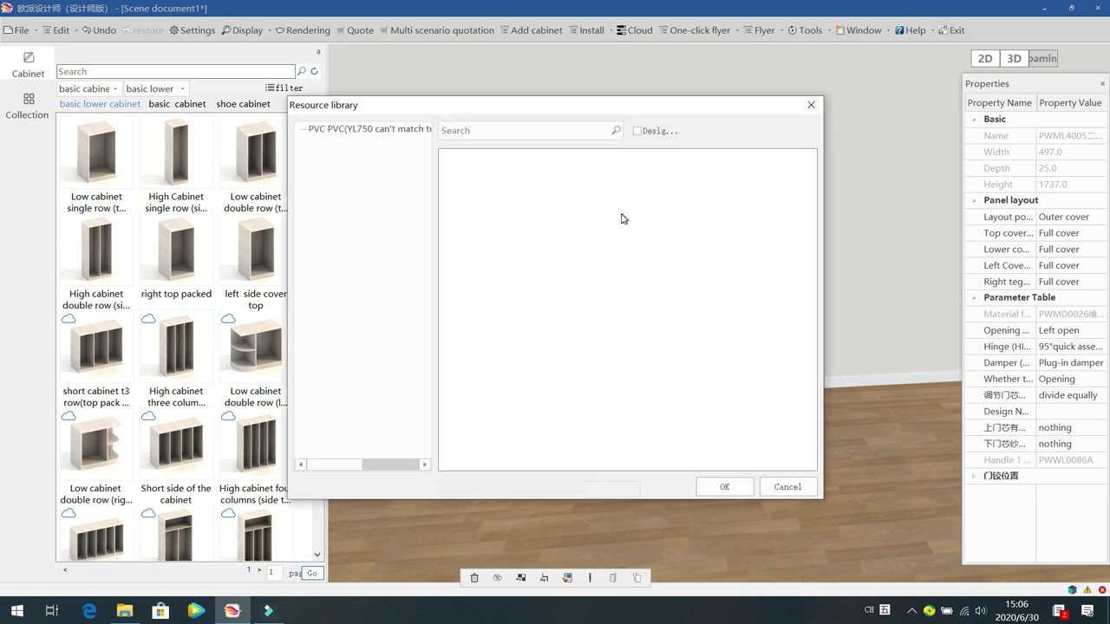
{"action": "left_click", "coordinate": [389, 128]}
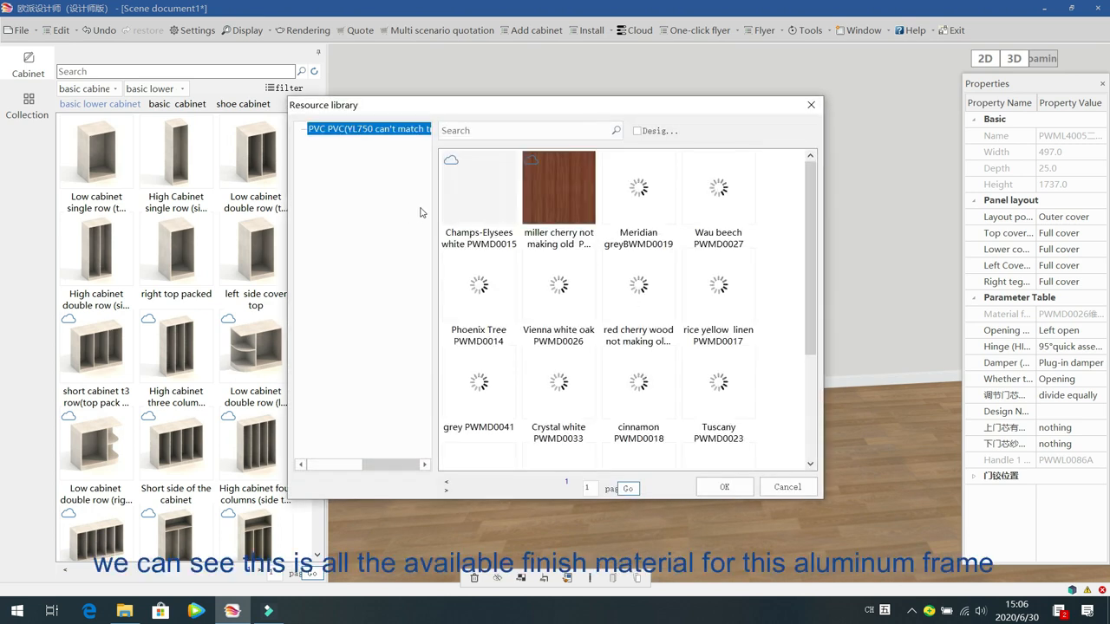
{"action": "left_click", "coordinate": [558, 290]}
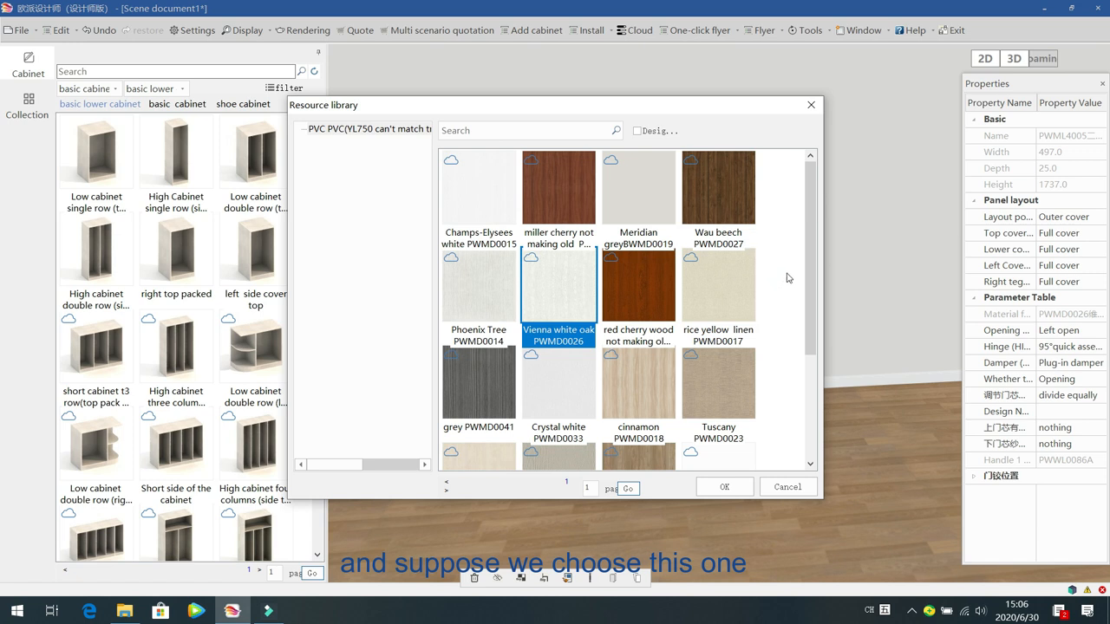
{"action": "left_click", "coordinate": [716, 189]}
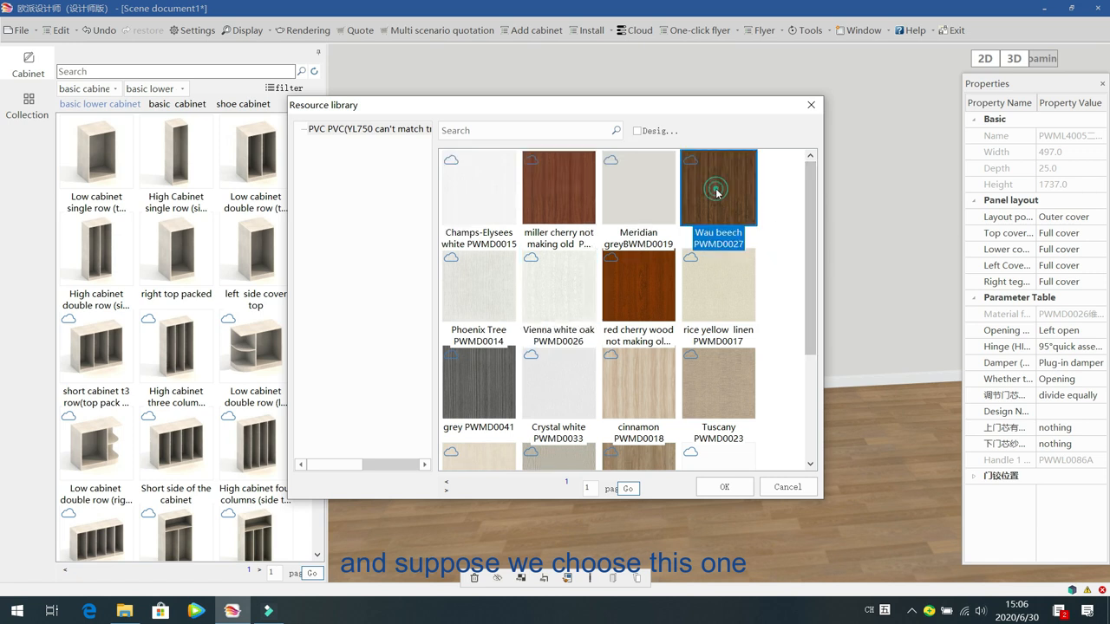
{"action": "left_click", "coordinate": [718, 486]}
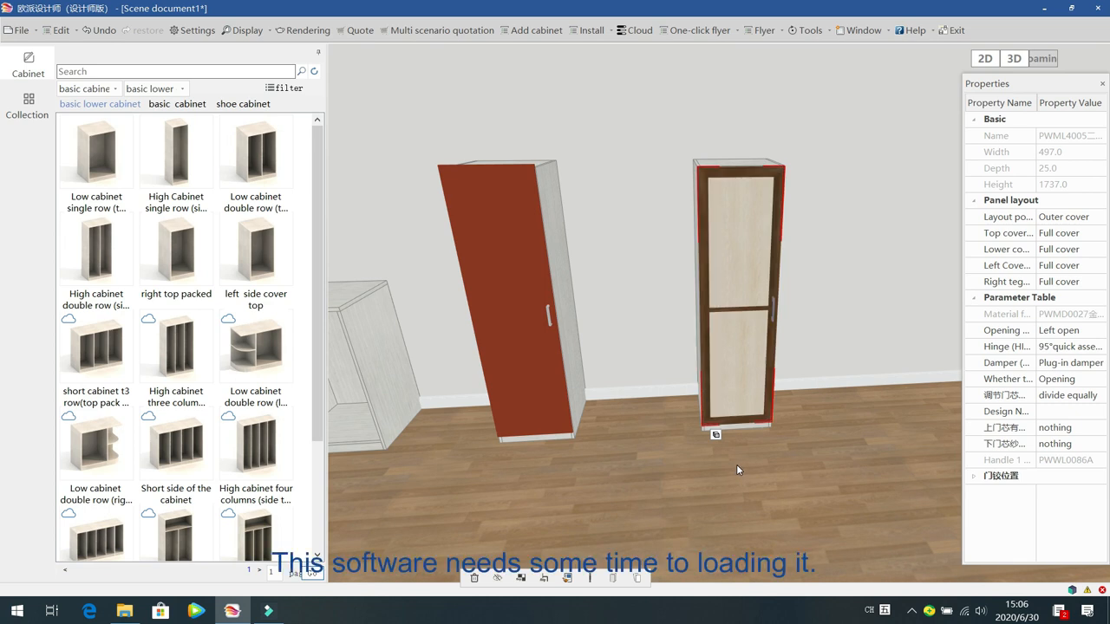
{"action": "left_click", "coordinate": [734, 465]}
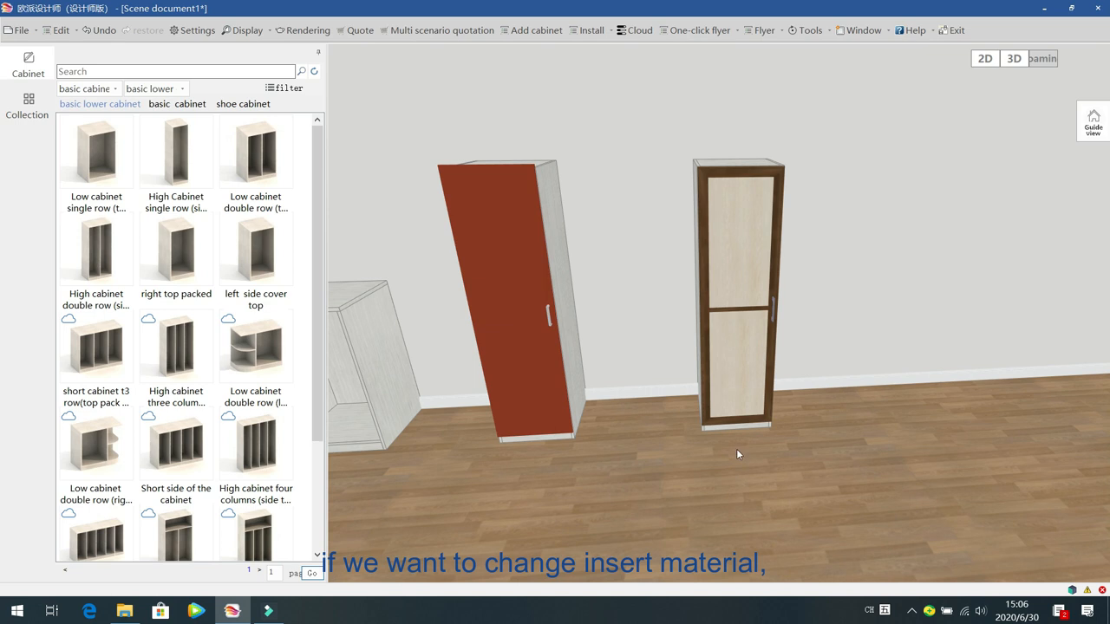
Step: Open the replacement library for the upper insert of the aluminum framed door, dismissing the save reminder
{"action": "left_click", "coordinate": [729, 239]}
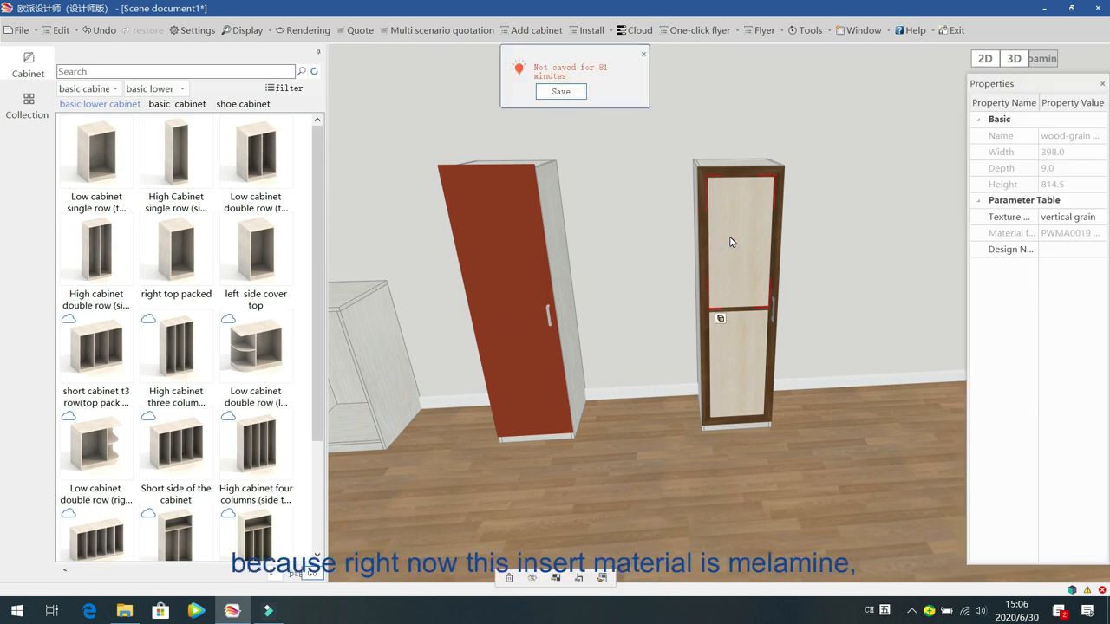
{"action": "left_click", "coordinate": [750, 369]}
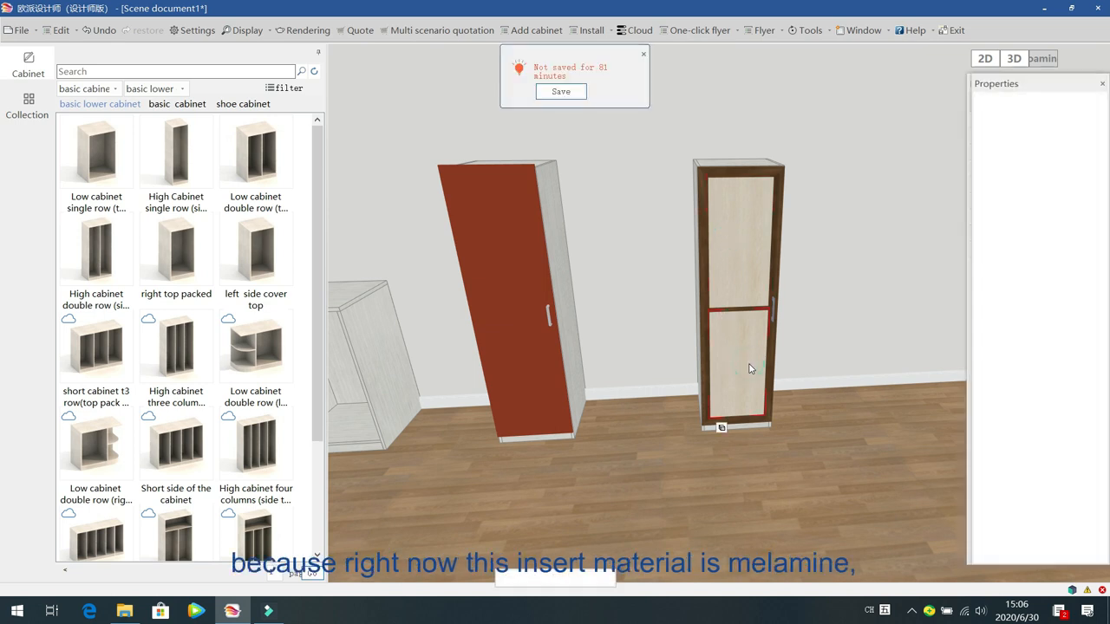
{"action": "left_click", "coordinate": [743, 252]}
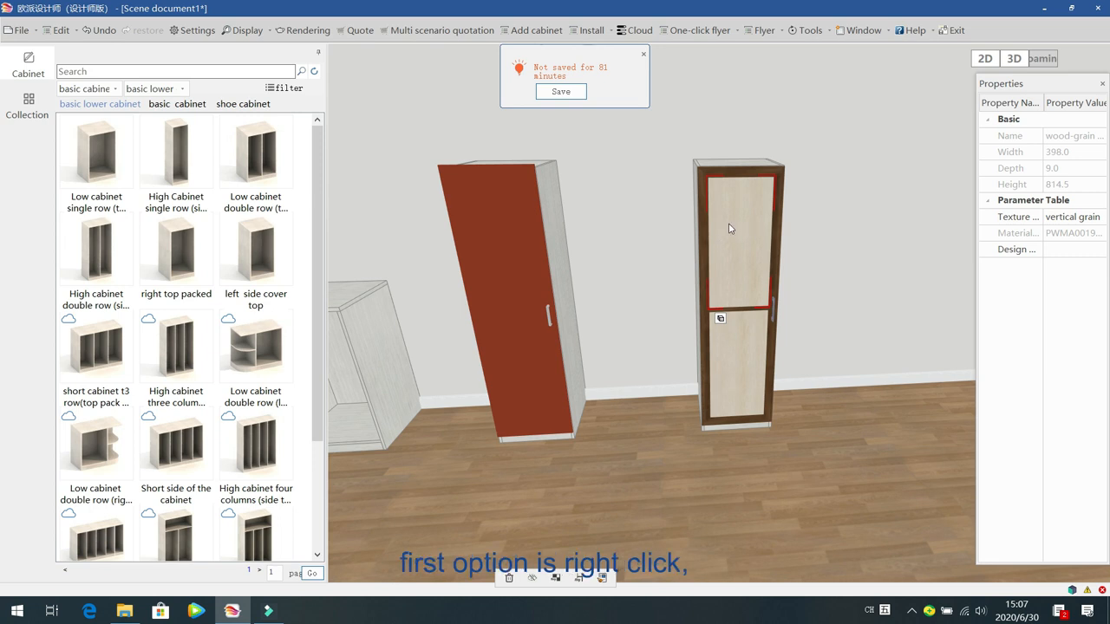
{"action": "right_click", "coordinate": [740, 203]}
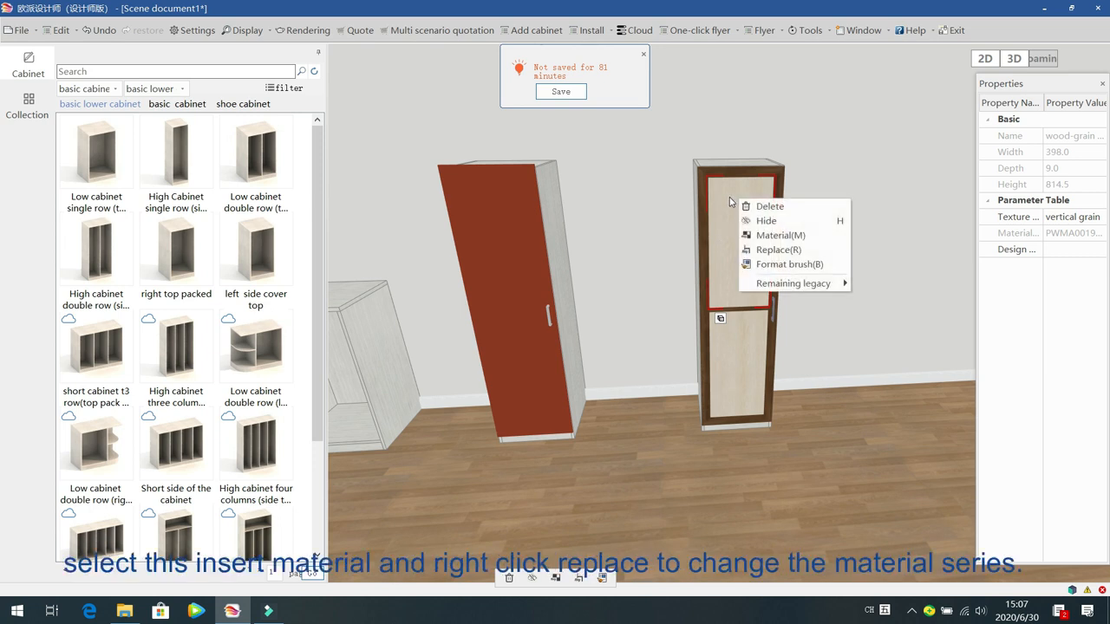
{"action": "left_click", "coordinate": [729, 198]}
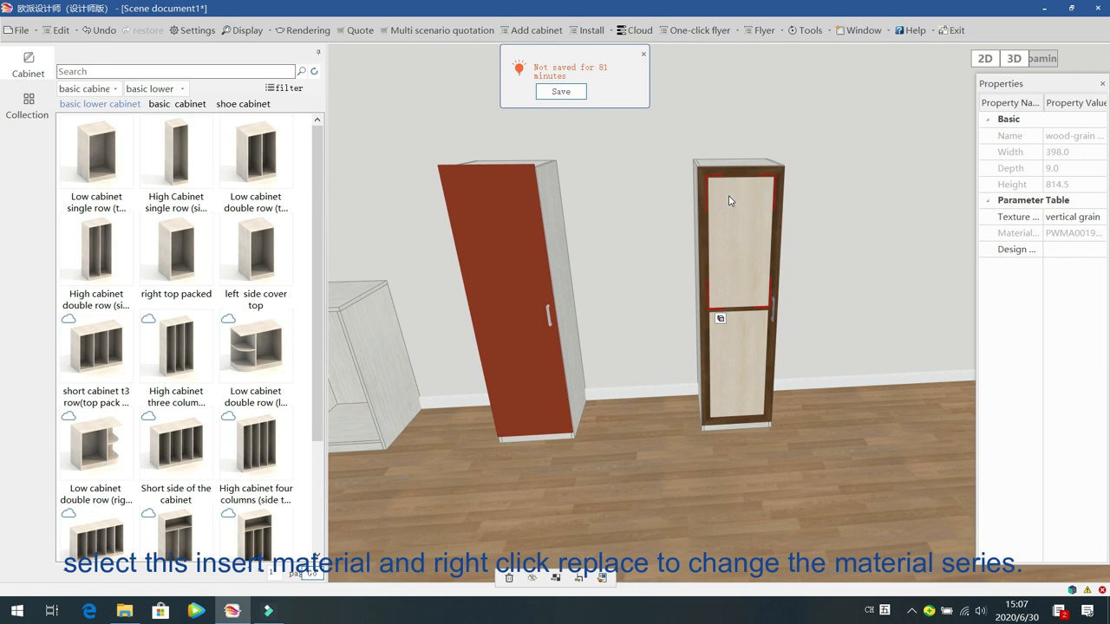
{"action": "right_click", "coordinate": [729, 200]}
{"action": "left_click", "coordinate": [772, 250]}
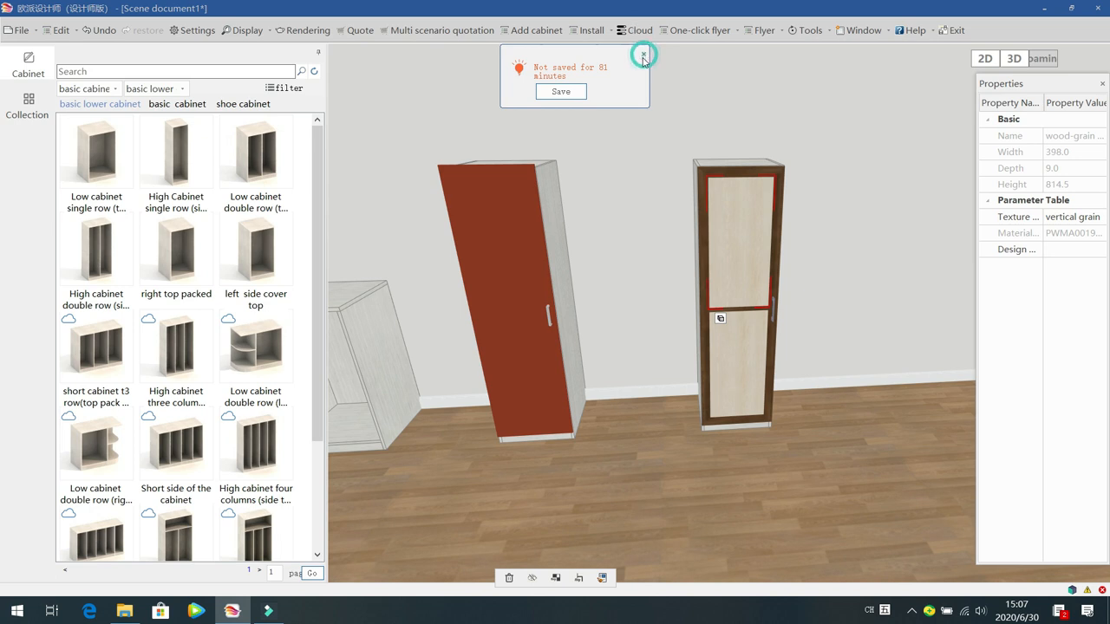
{"action": "left_click", "coordinate": [734, 221]}
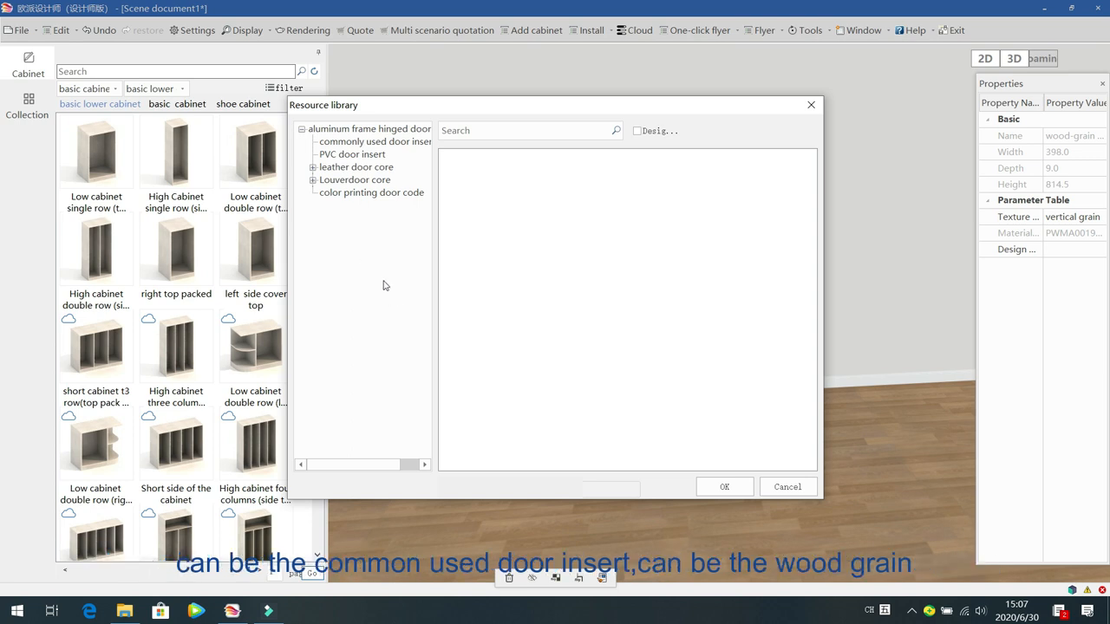
Step: Look through the commonly used door inserts and replace the upper insert with the Ordinary glass door core
{"action": "left_click", "coordinate": [356, 142]}
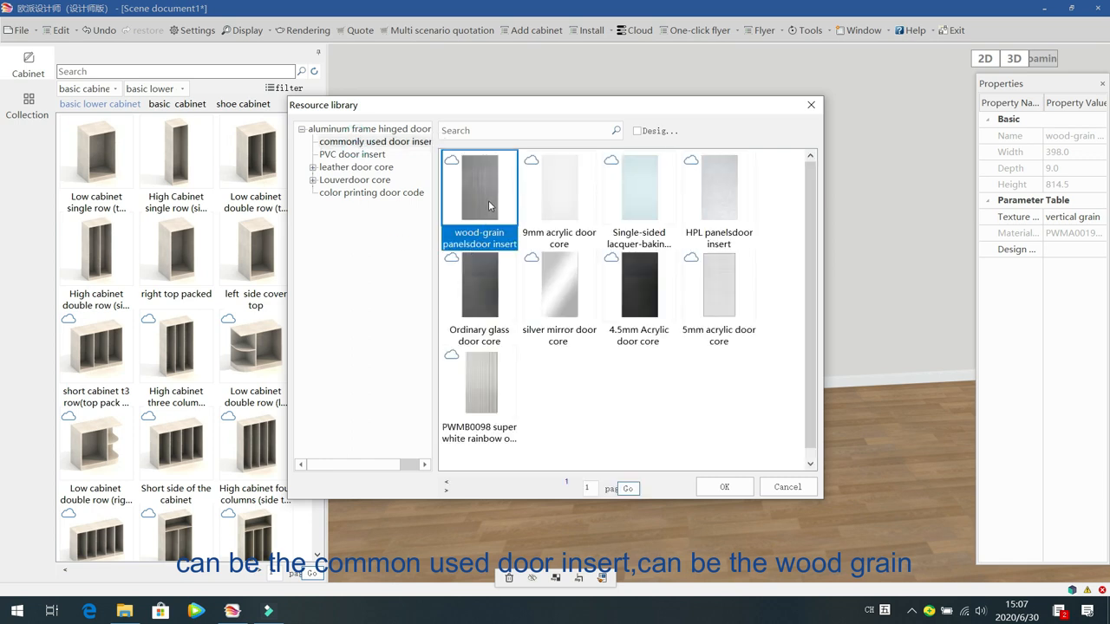
{"action": "left_click", "coordinate": [573, 201]}
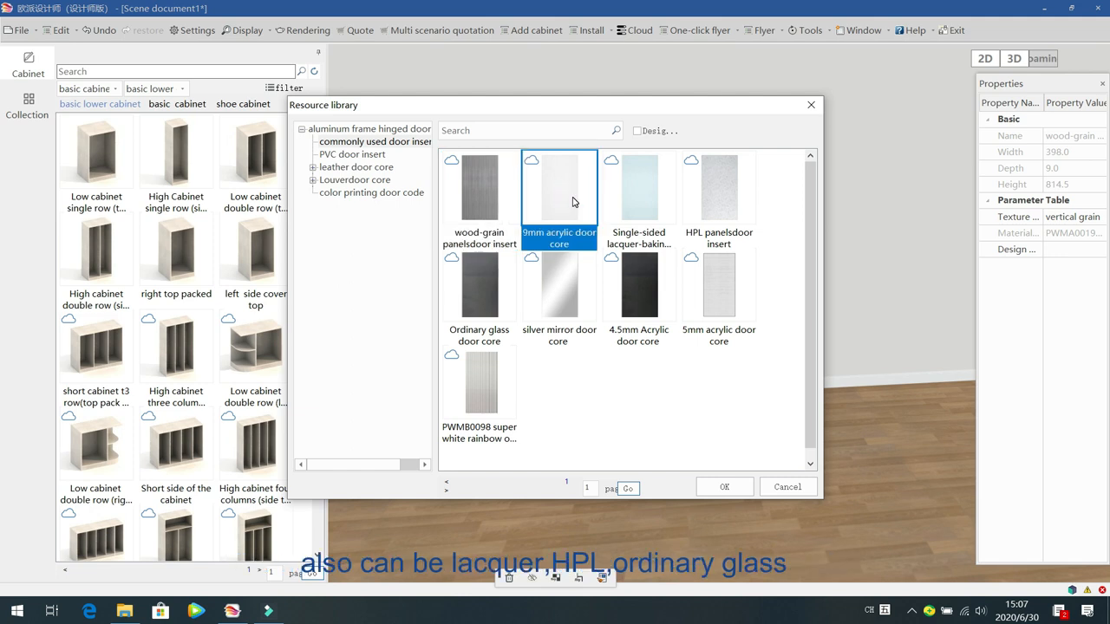
{"action": "left_click", "coordinate": [635, 198]}
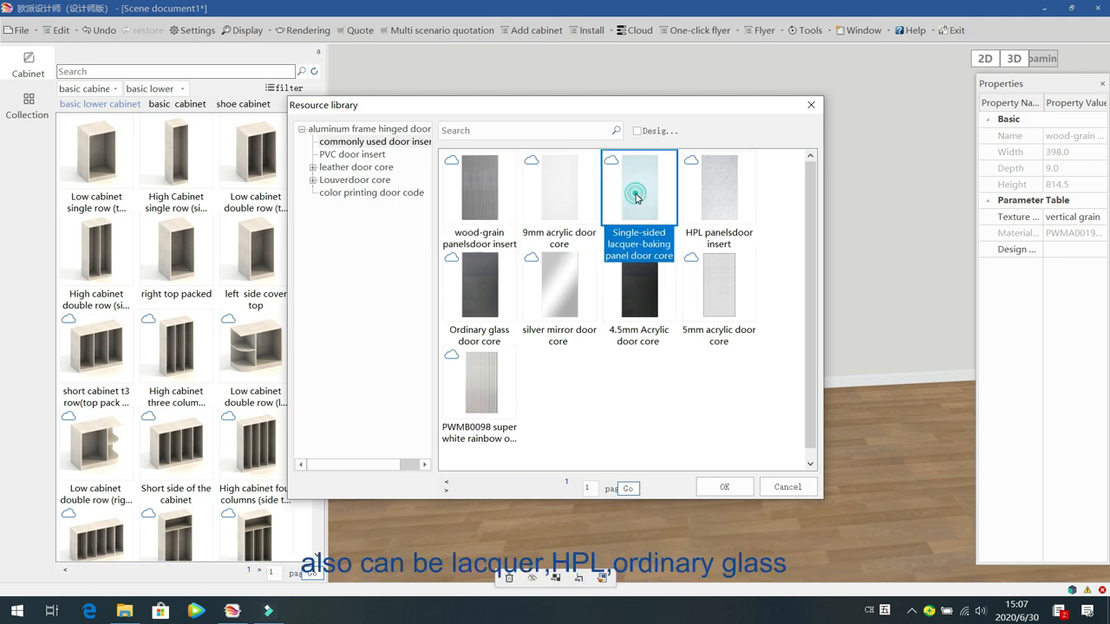
{"action": "left_click", "coordinate": [718, 201]}
{"action": "left_click", "coordinate": [493, 299]}
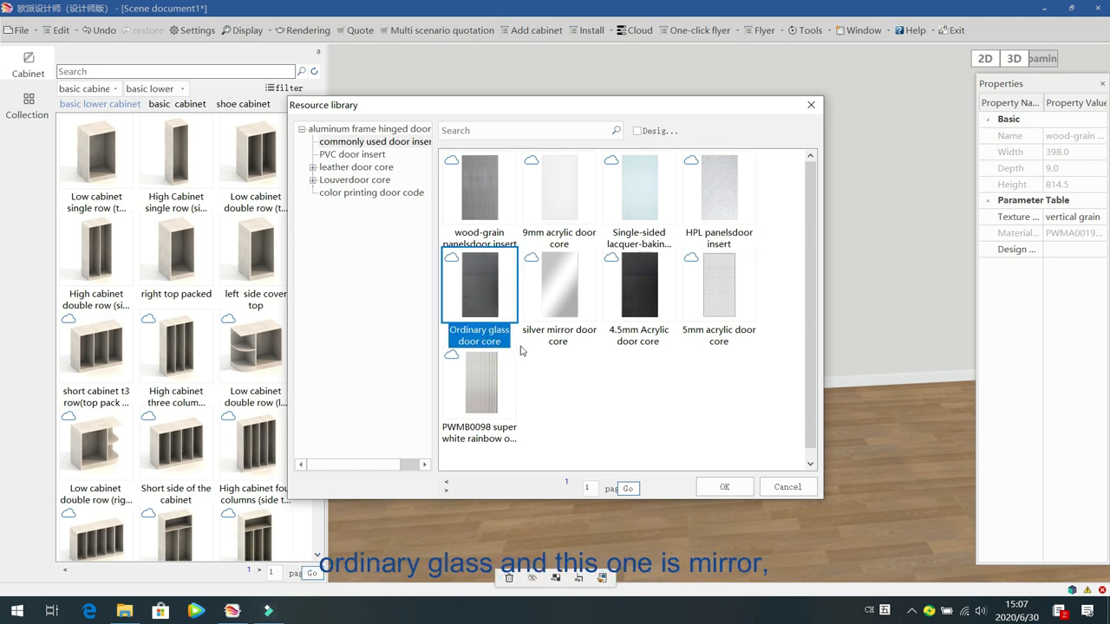
{"action": "left_click", "coordinate": [558, 312]}
{"action": "left_click", "coordinate": [644, 314]}
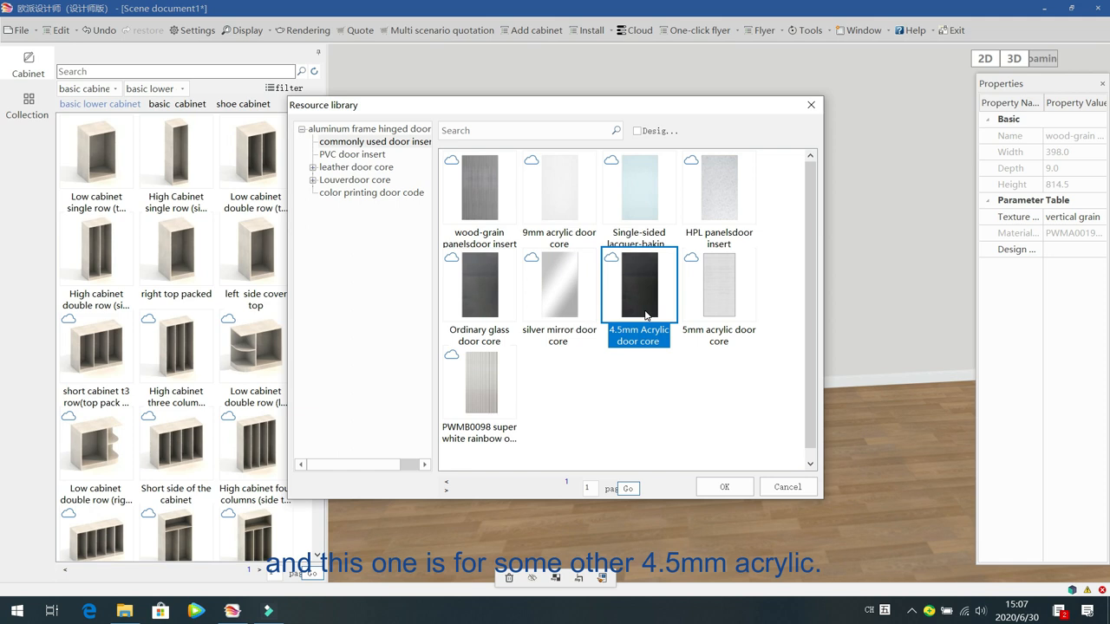
{"action": "left_click", "coordinate": [724, 285]}
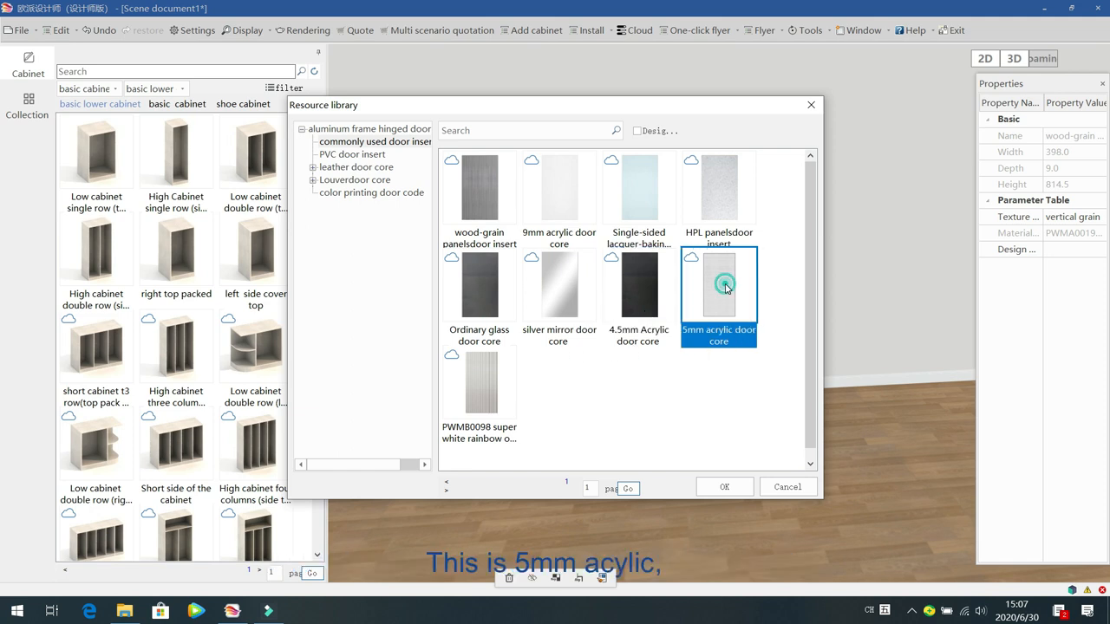
{"action": "left_click", "coordinate": [483, 395]}
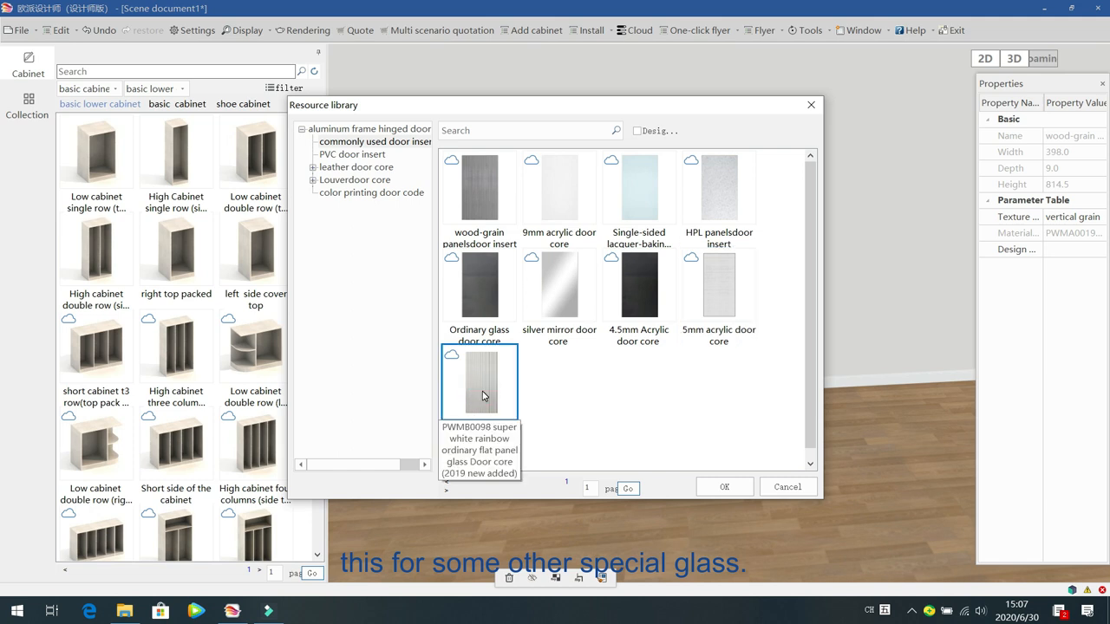
{"action": "left_click", "coordinate": [576, 379]}
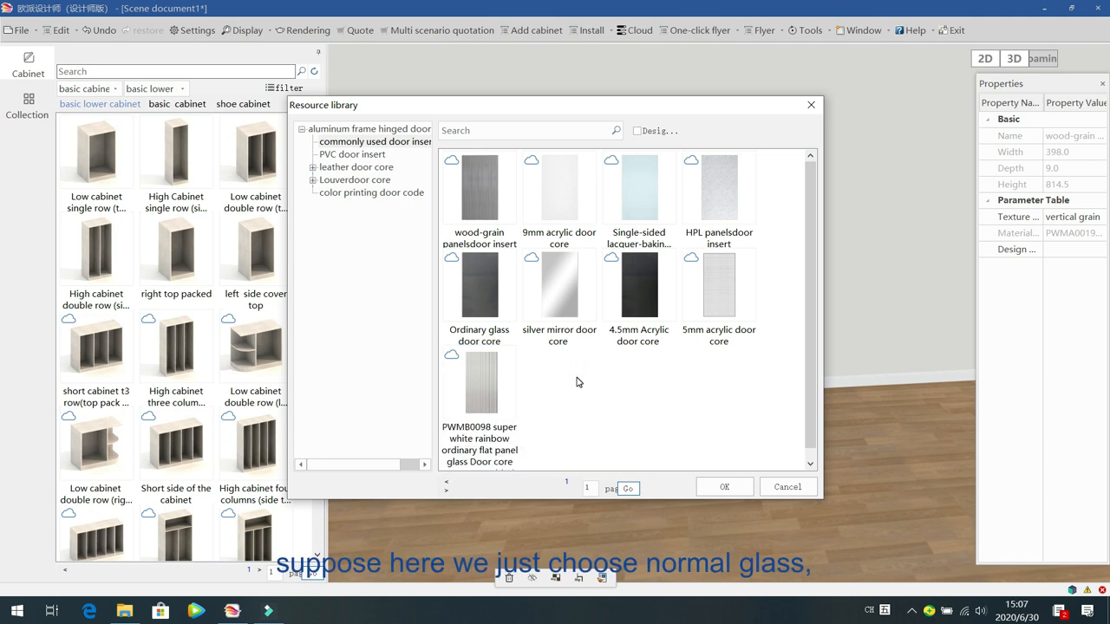
{"action": "left_click", "coordinate": [479, 282]}
{"action": "left_click", "coordinate": [722, 486]}
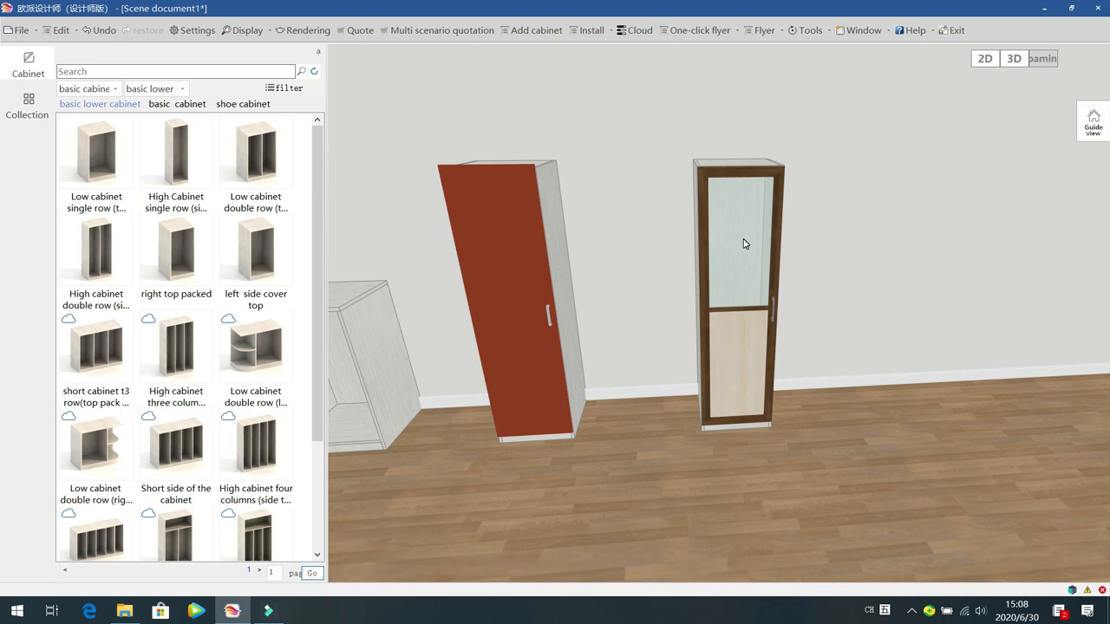
Step: Apply the normal glass material silver mirror PWMB0021 to the upper insert of the aluminum framed door and deselect it
{"action": "left_click", "coordinate": [734, 218]}
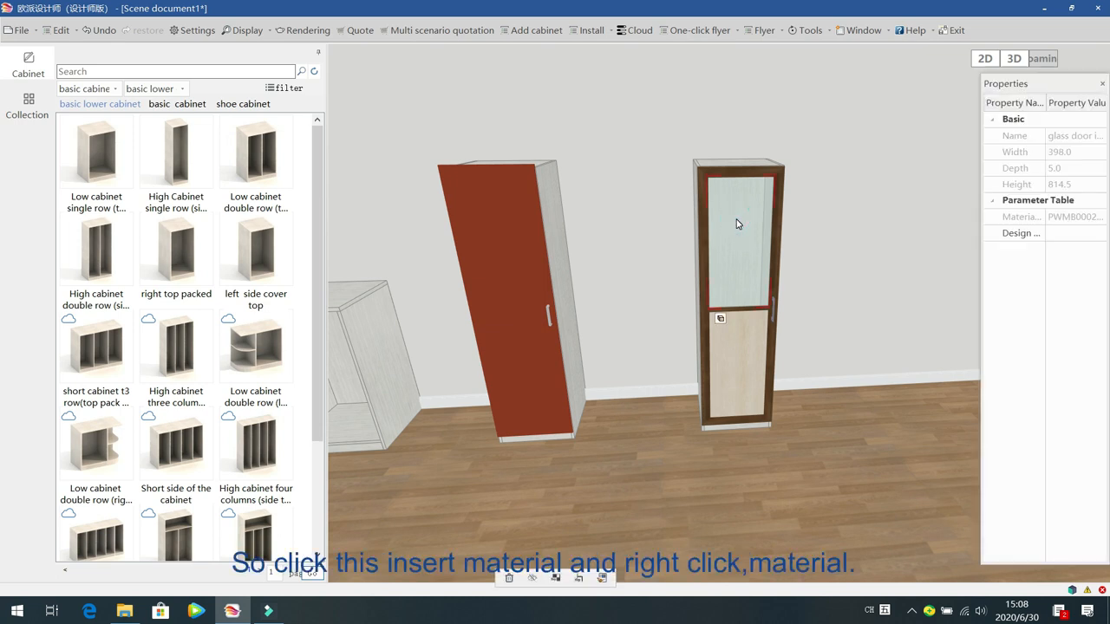
{"action": "right_click", "coordinate": [732, 206]}
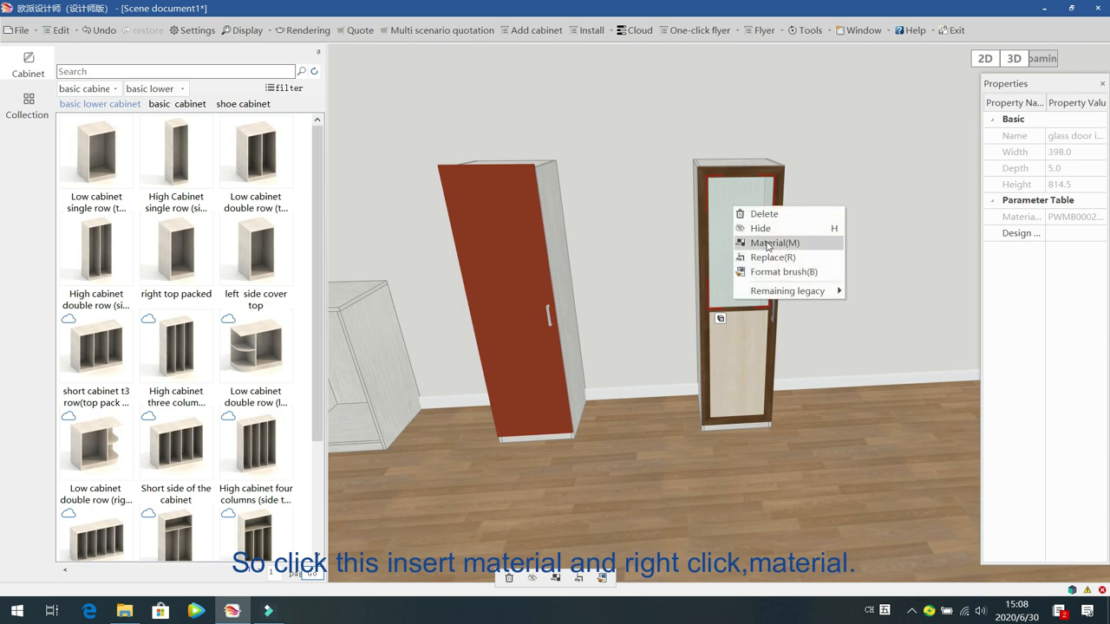
{"action": "left_click", "coordinate": [766, 243]}
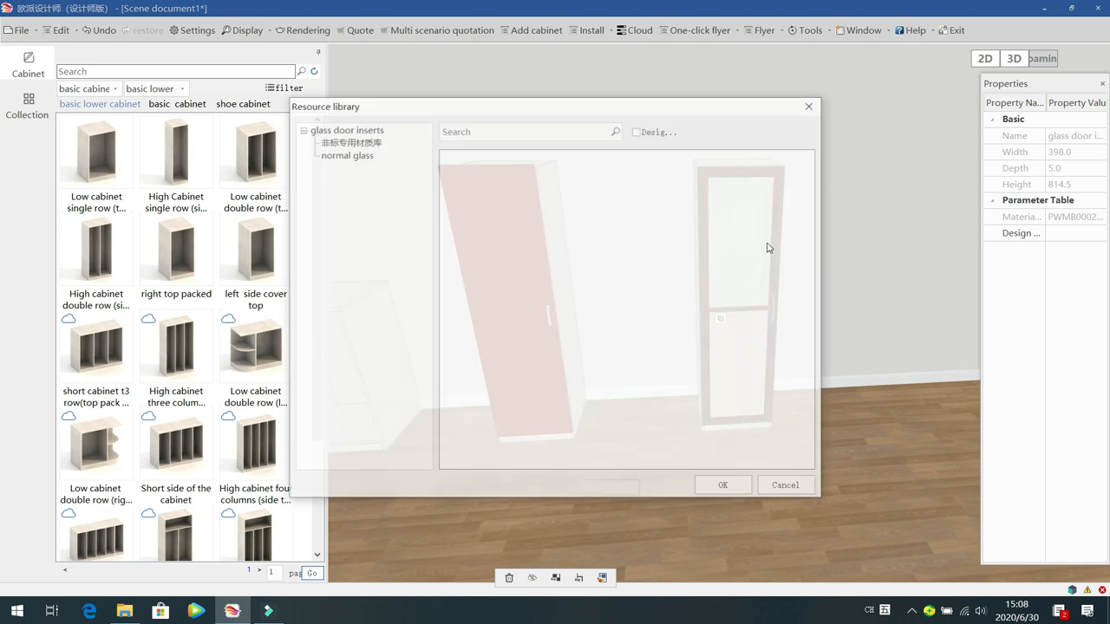
{"action": "left_click", "coordinate": [356, 156]}
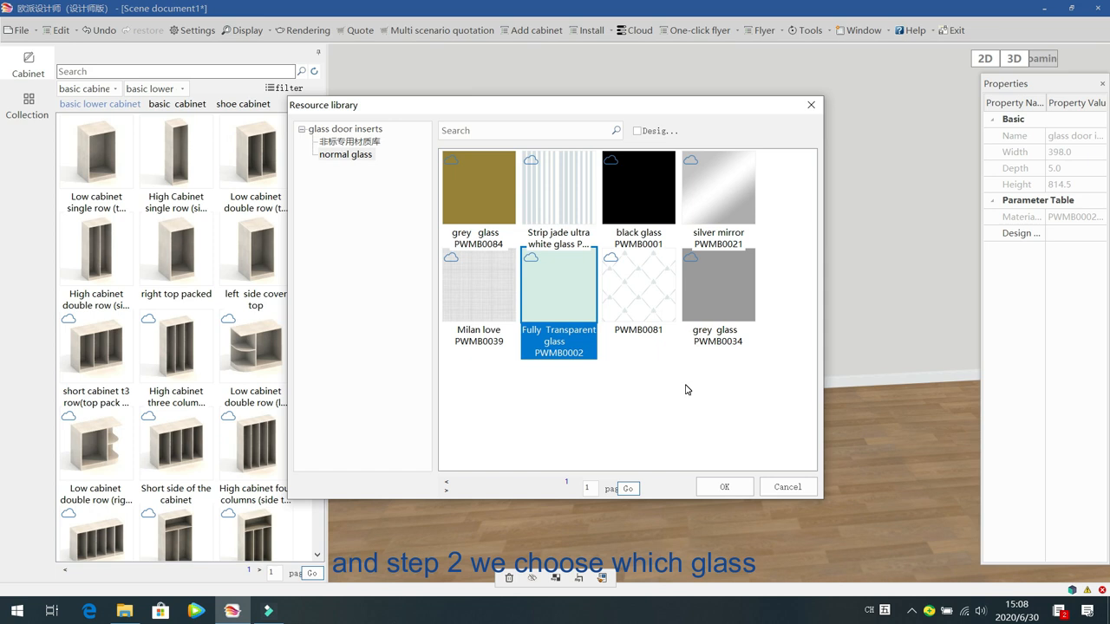
{"action": "left_click", "coordinate": [711, 198]}
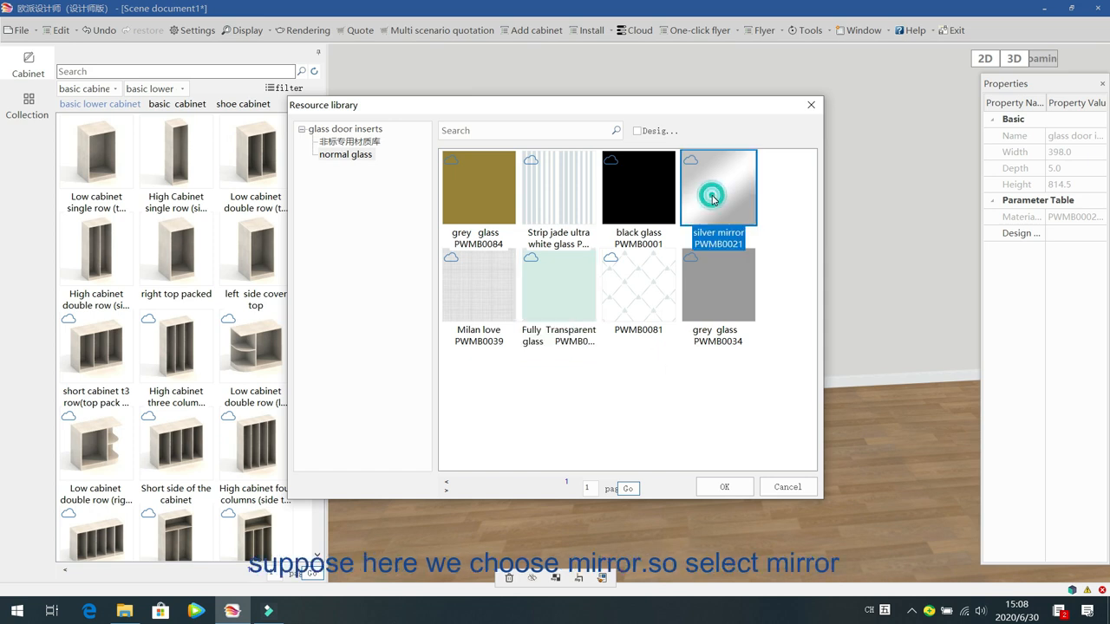
{"action": "left_click", "coordinate": [724, 488]}
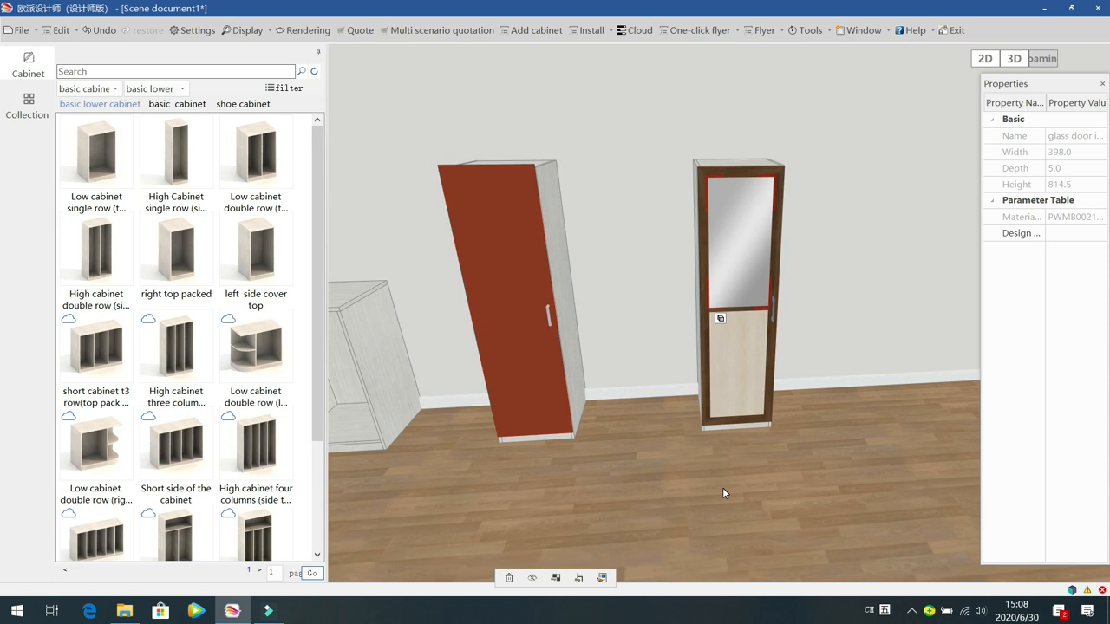
{"action": "left_click", "coordinate": [722, 487]}
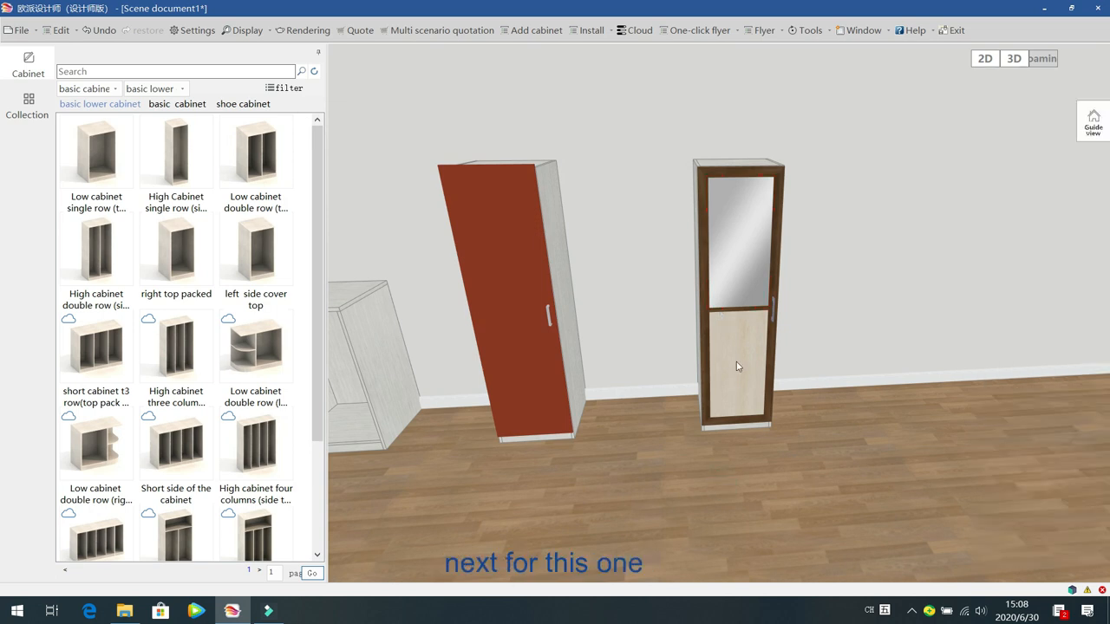
Step: Open the replacement library for the lower insert of the aluminum framed door
{"action": "left_click", "coordinate": [736, 364]}
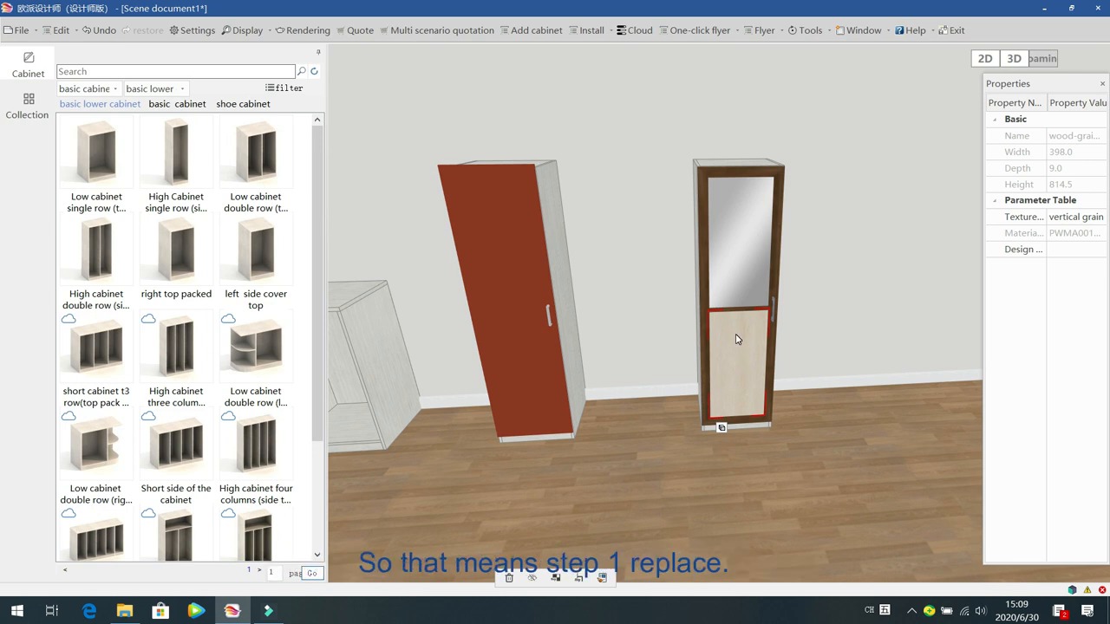
{"action": "right_click", "coordinate": [738, 338]}
{"action": "left_click", "coordinate": [774, 387]}
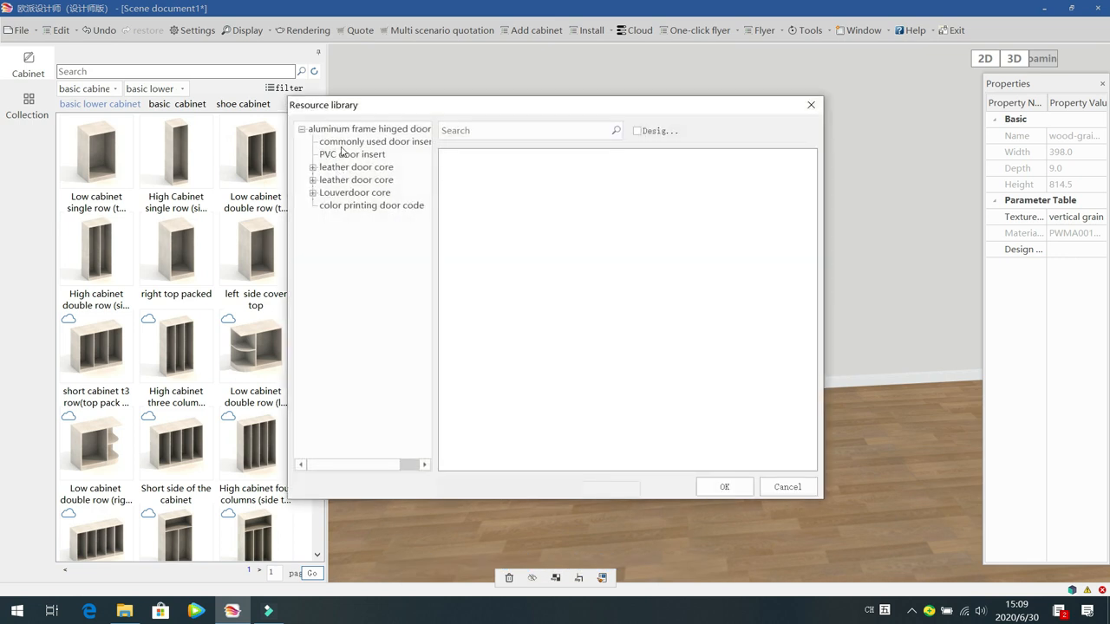
Step: Look through the commonly used, PVC, 3D leather and flat laminate leather door inserts available for the lower section
{"action": "left_click", "coordinate": [344, 144]}
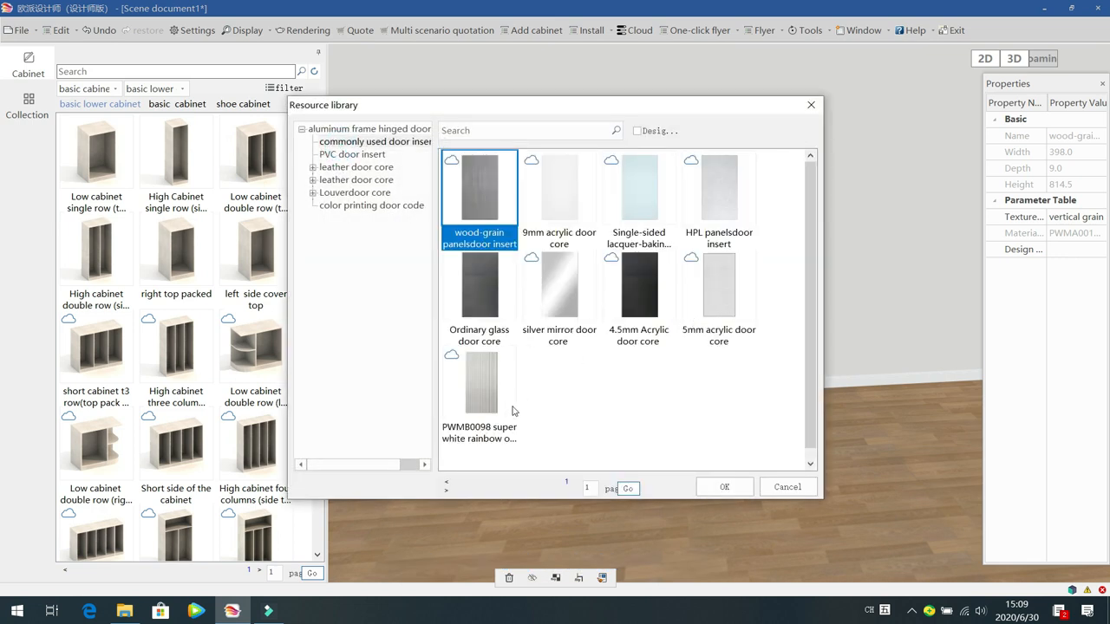
{"action": "left_click", "coordinate": [378, 154]}
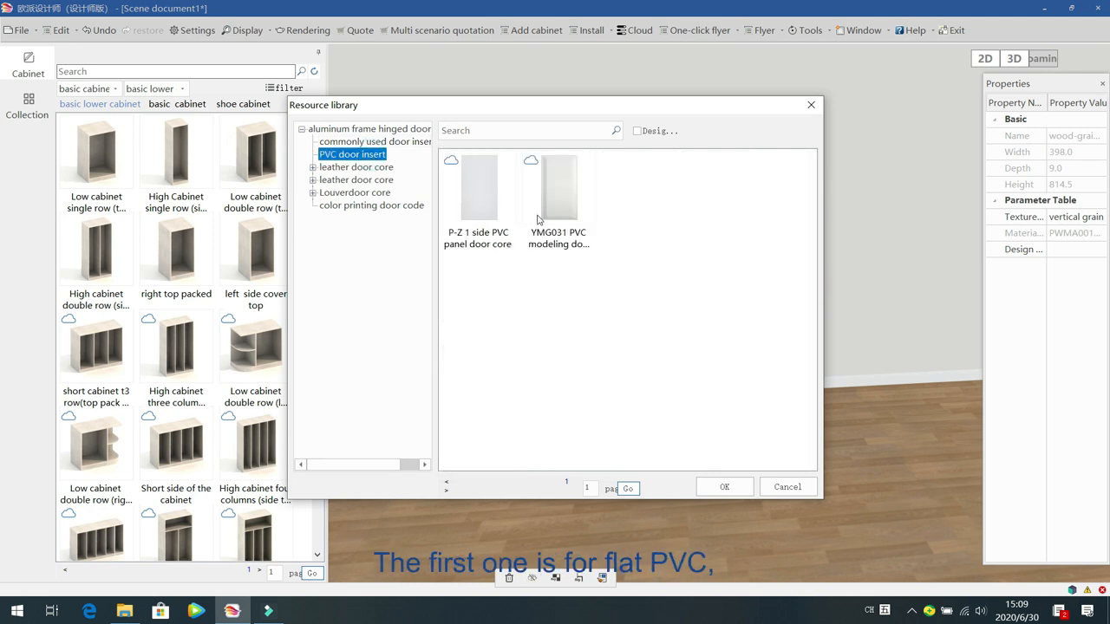
{"action": "left_click", "coordinate": [495, 198]}
{"action": "left_click", "coordinate": [562, 200]}
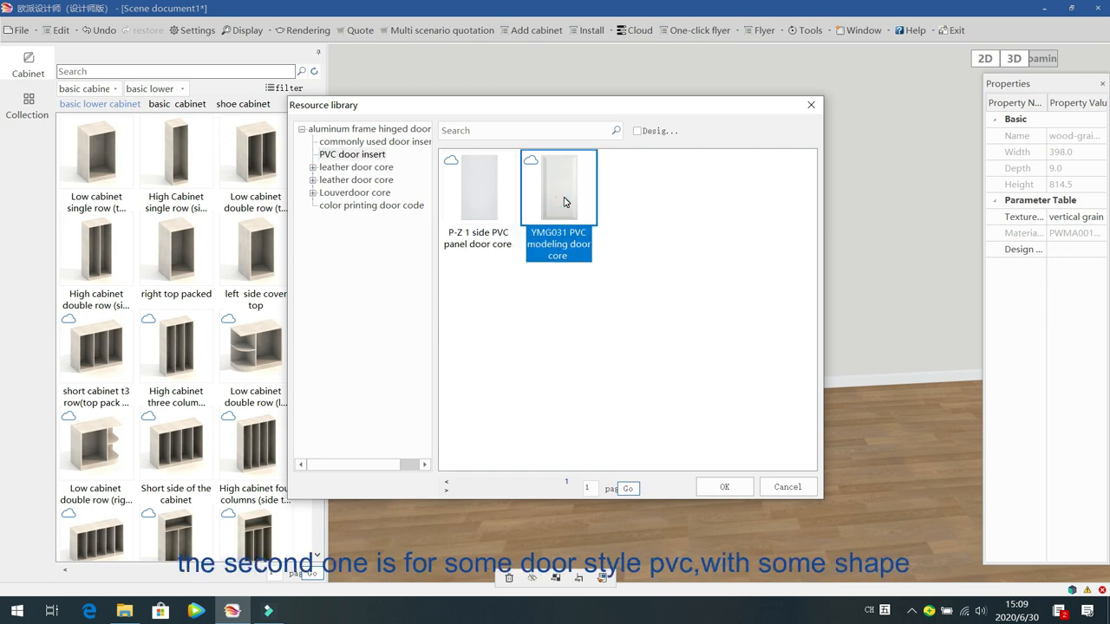
{"action": "left_click", "coordinate": [316, 167]}
{"action": "left_click", "coordinate": [359, 180]}
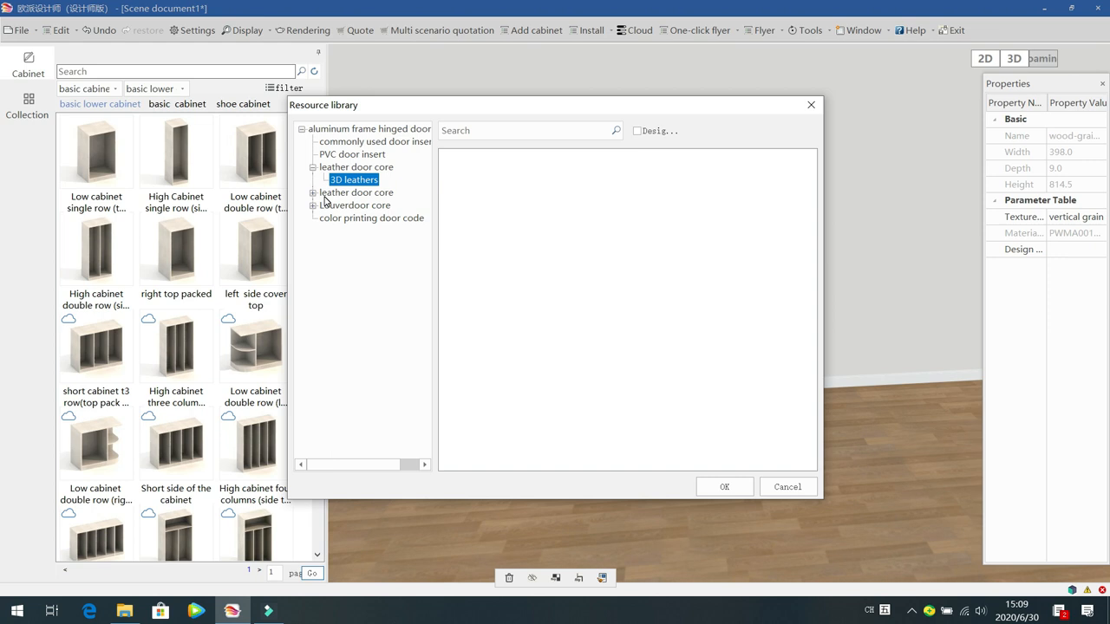
{"action": "left_click", "coordinate": [374, 167]}
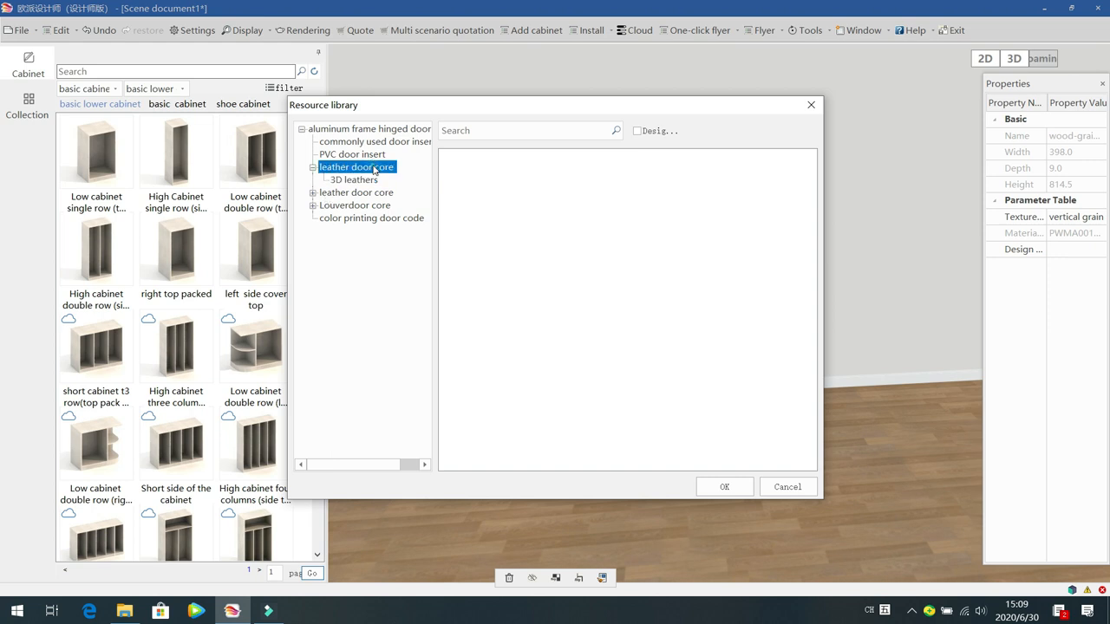
{"action": "left_click", "coordinate": [314, 196]}
{"action": "left_click", "coordinate": [359, 206]}
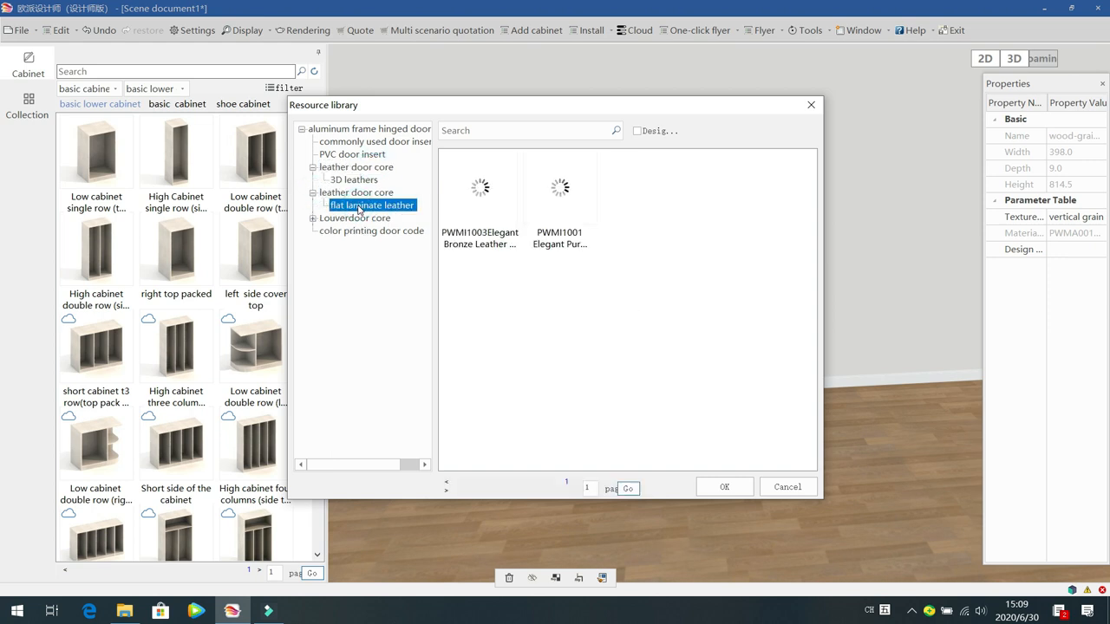
{"action": "left_click", "coordinate": [359, 181]}
{"action": "left_click", "coordinate": [362, 206]}
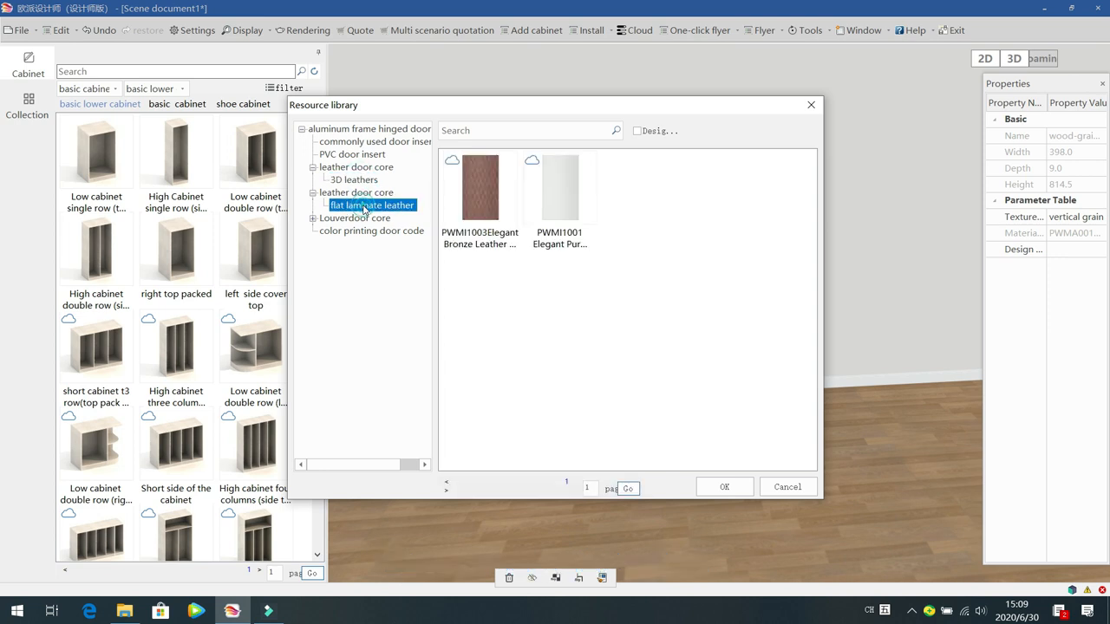
Step: Replace the lower insert with the BWMY0002 vertical wave Louvers door core from the vertical louver inserts and deselect it
{"action": "left_click", "coordinate": [313, 218]}
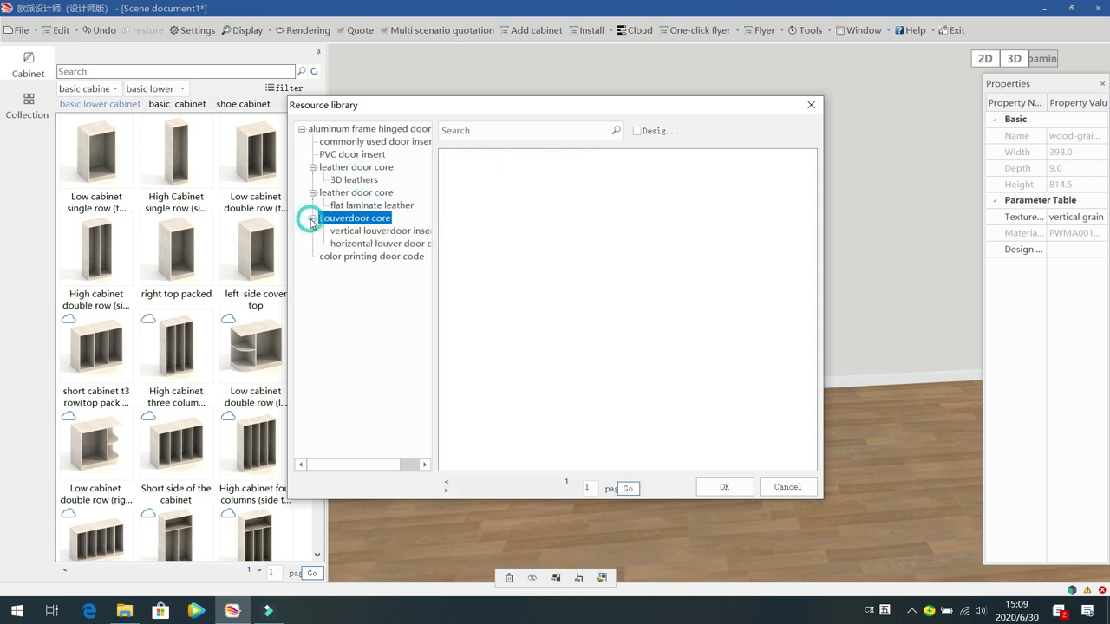
{"action": "left_click", "coordinate": [364, 231]}
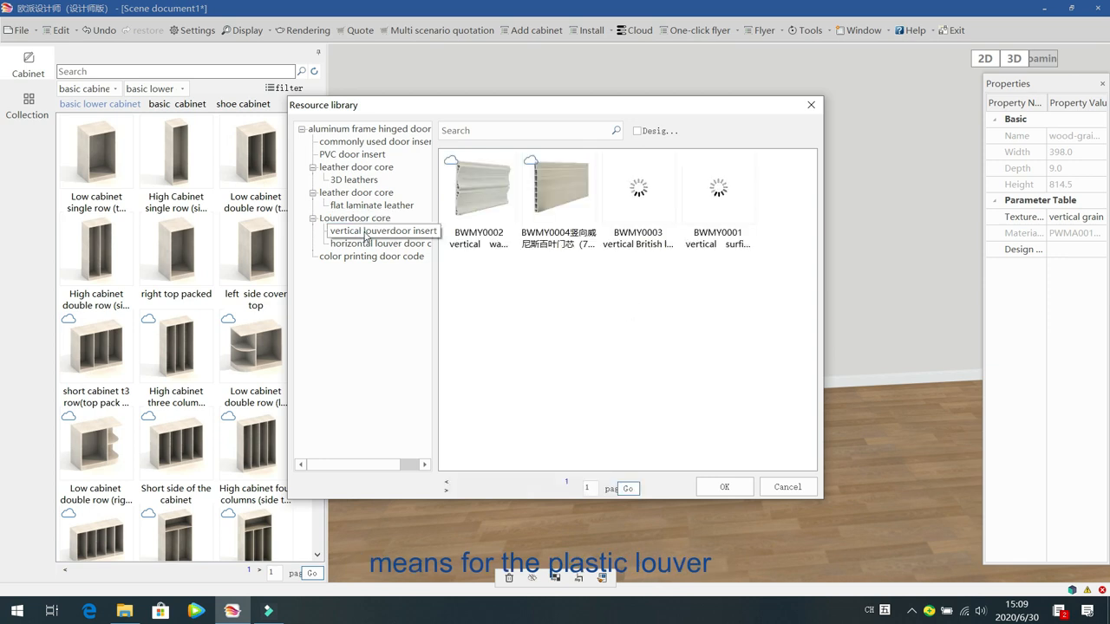
{"action": "left_click", "coordinate": [552, 193]}
{"action": "left_click", "coordinate": [487, 187]}
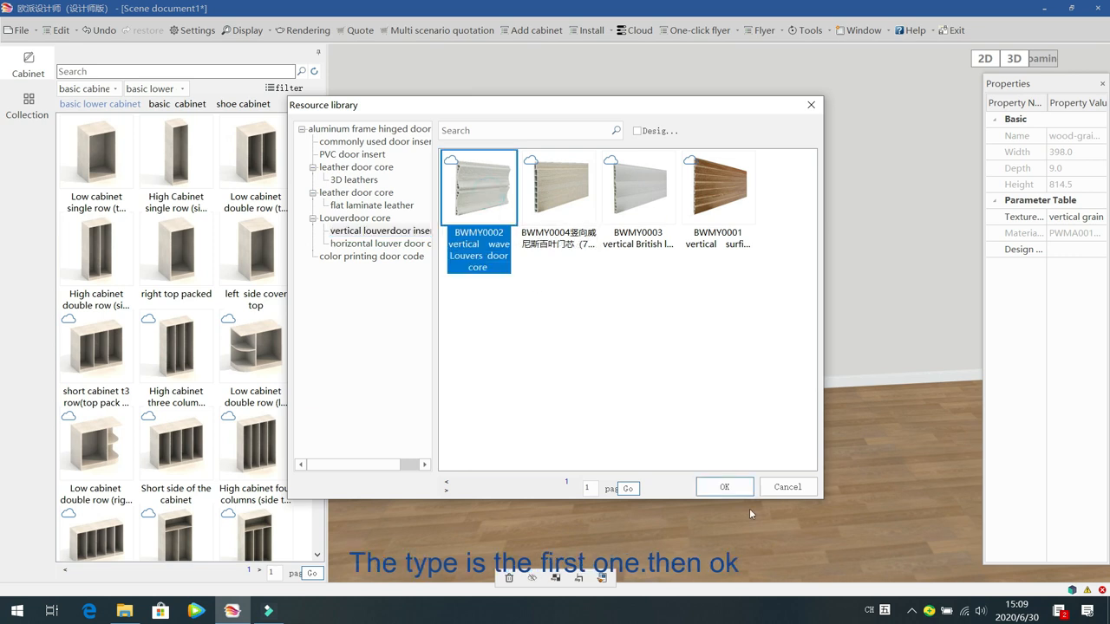
{"action": "left_click", "coordinate": [725, 488]}
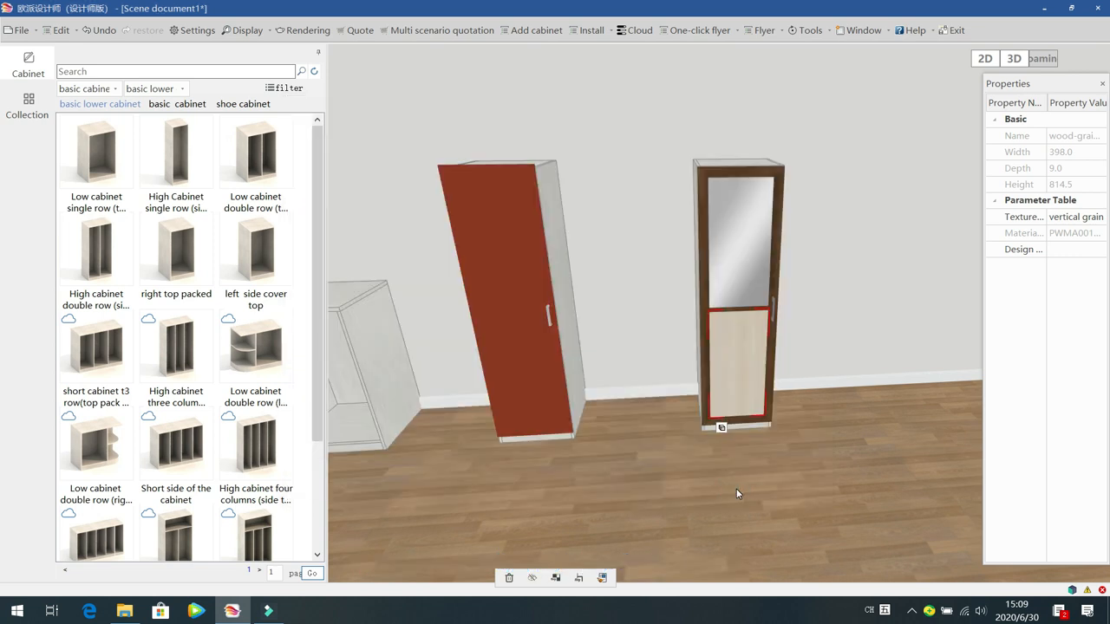
{"action": "left_click", "coordinate": [740, 444]}
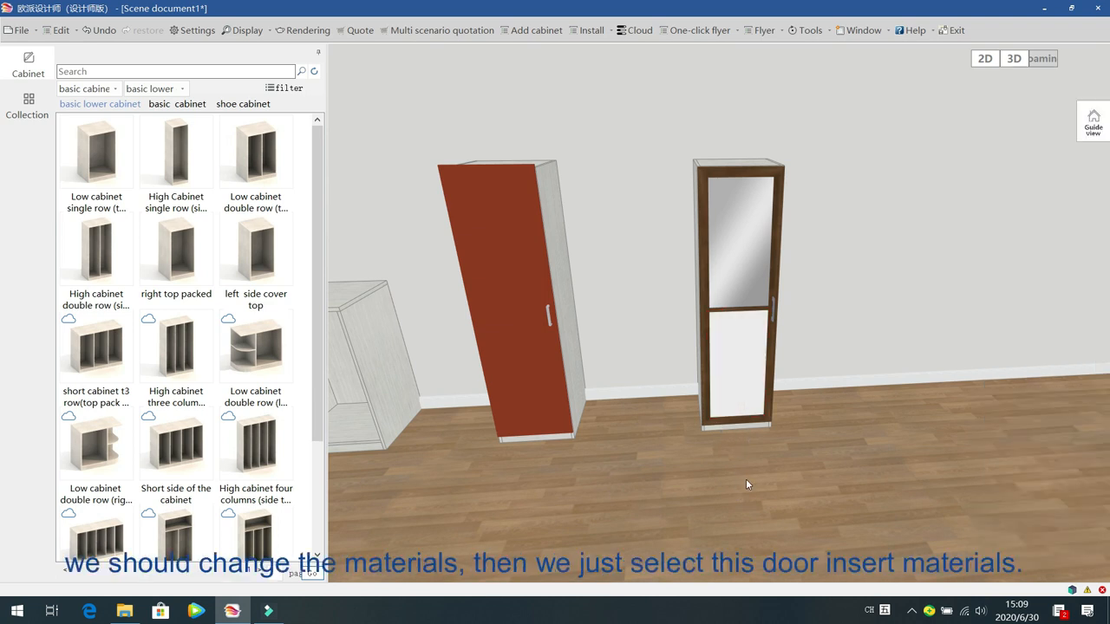
Step: Apply the PVC door insert color Crystal white PWMD0033 to the lower louver insert
{"action": "left_click_drag", "start_coordinate": [671, 480], "coordinate": [737, 486]}
{"action": "left_click", "coordinate": [686, 341]}
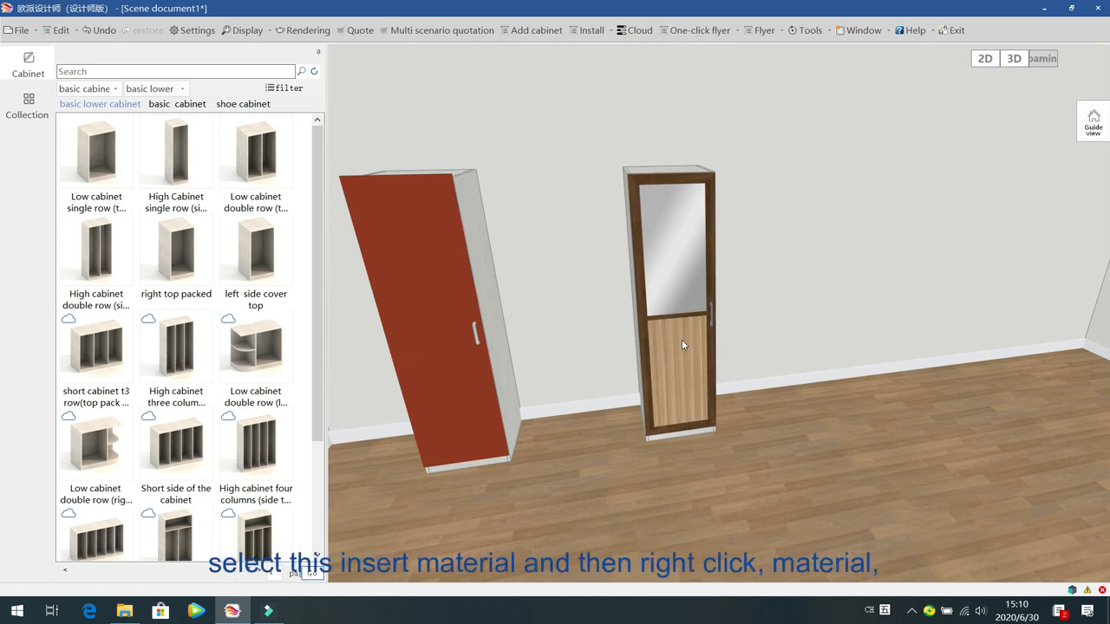
{"action": "left_click", "coordinate": [682, 345]}
{"action": "right_click", "coordinate": [681, 344]}
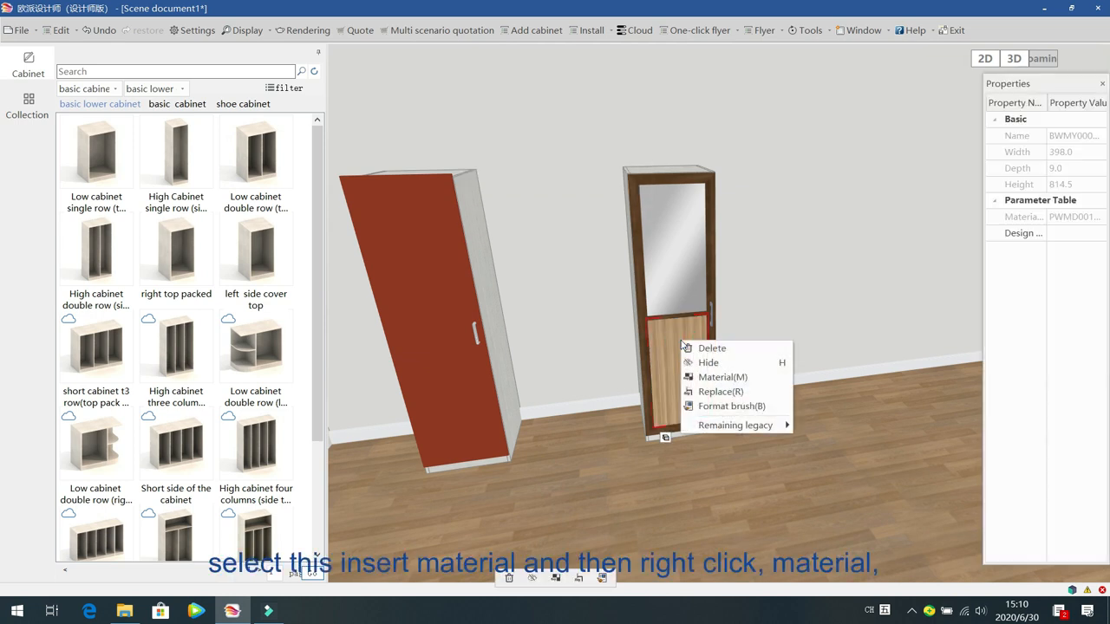
{"action": "left_click", "coordinate": [704, 377]}
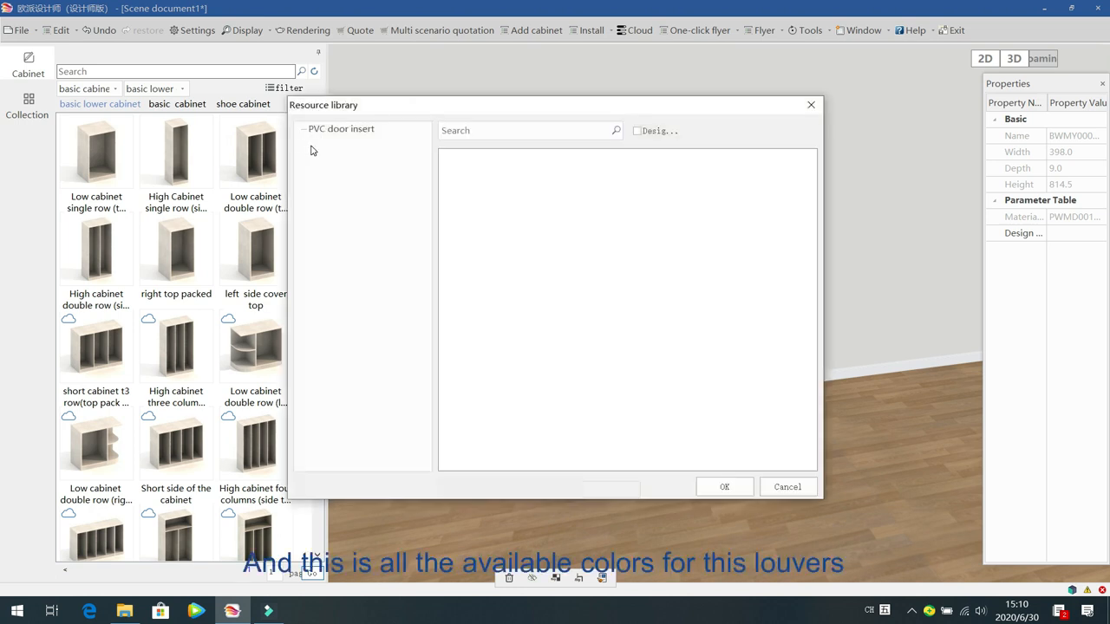
{"action": "left_click", "coordinate": [339, 135]}
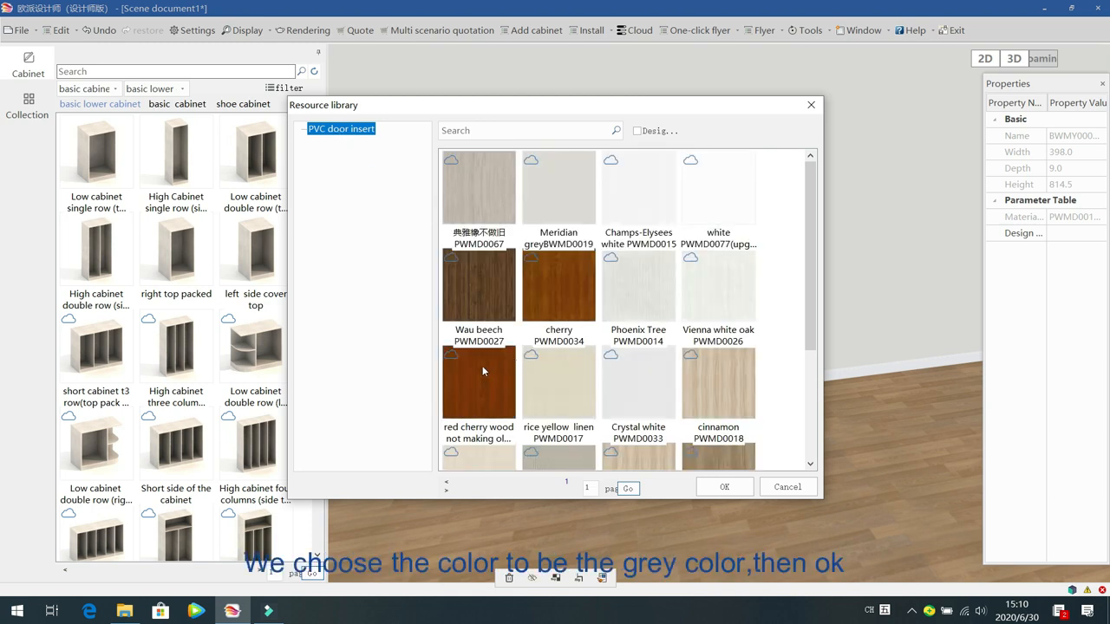
{"action": "left_click", "coordinate": [637, 392]}
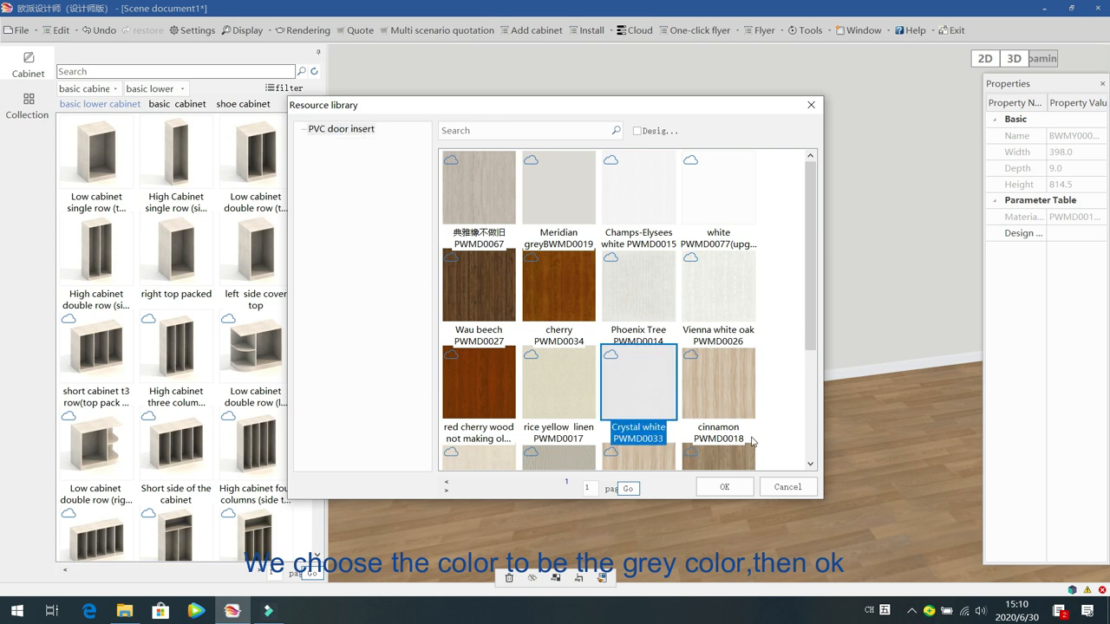
{"action": "left_click", "coordinate": [722, 488]}
{"action": "left_click", "coordinate": [620, 486]}
{"action": "left_click", "coordinate": [674, 343]}
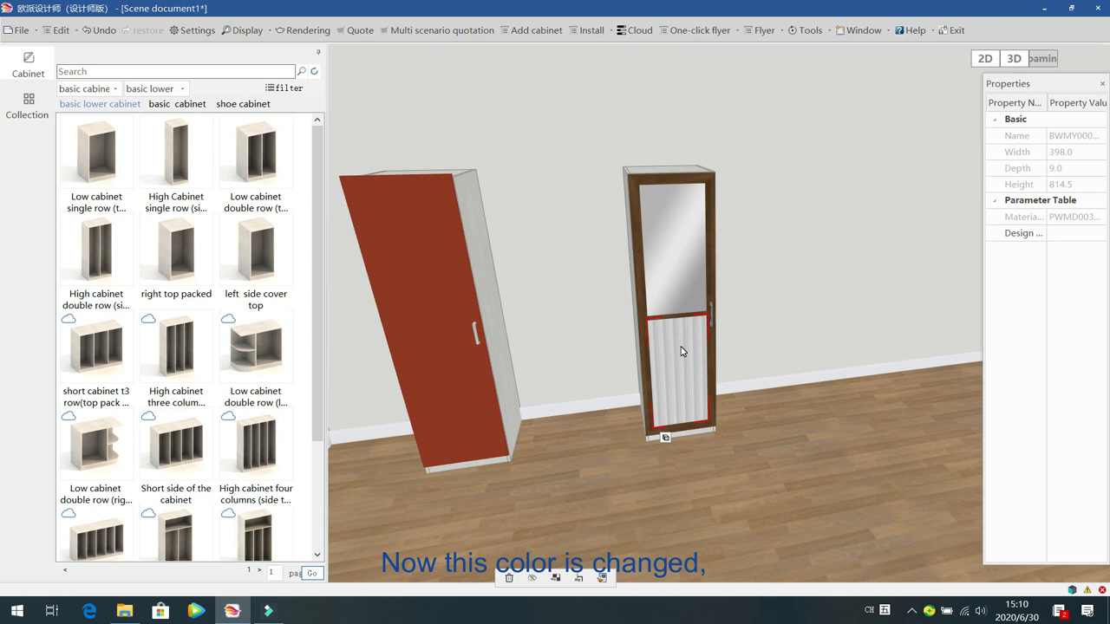
{"action": "left_click", "coordinate": [644, 314]}
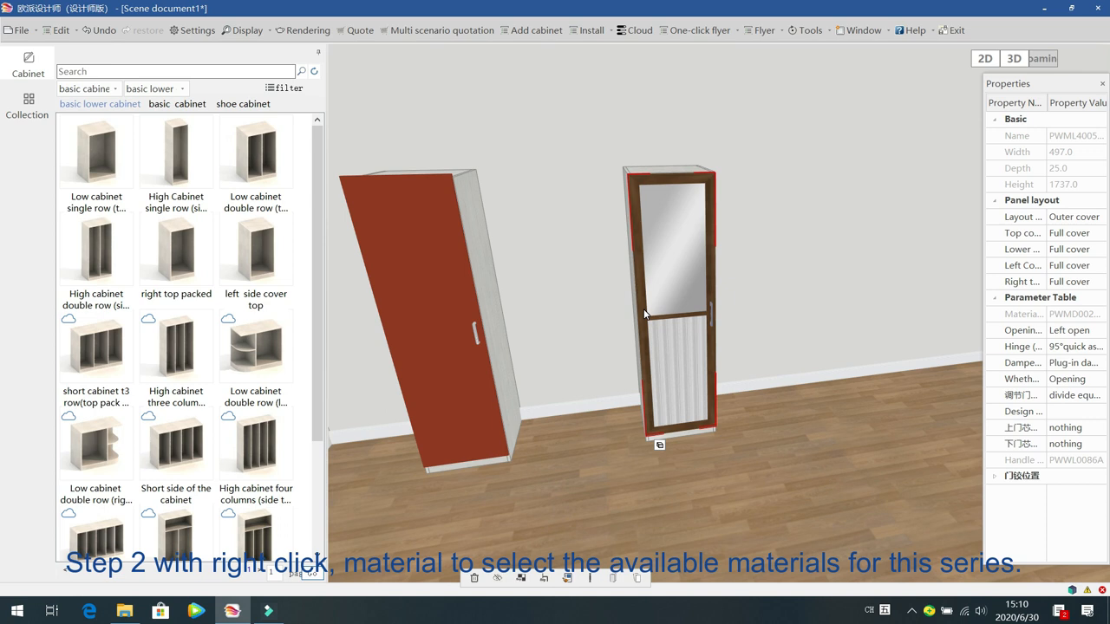
{"action": "right_click", "coordinate": [645, 311]}
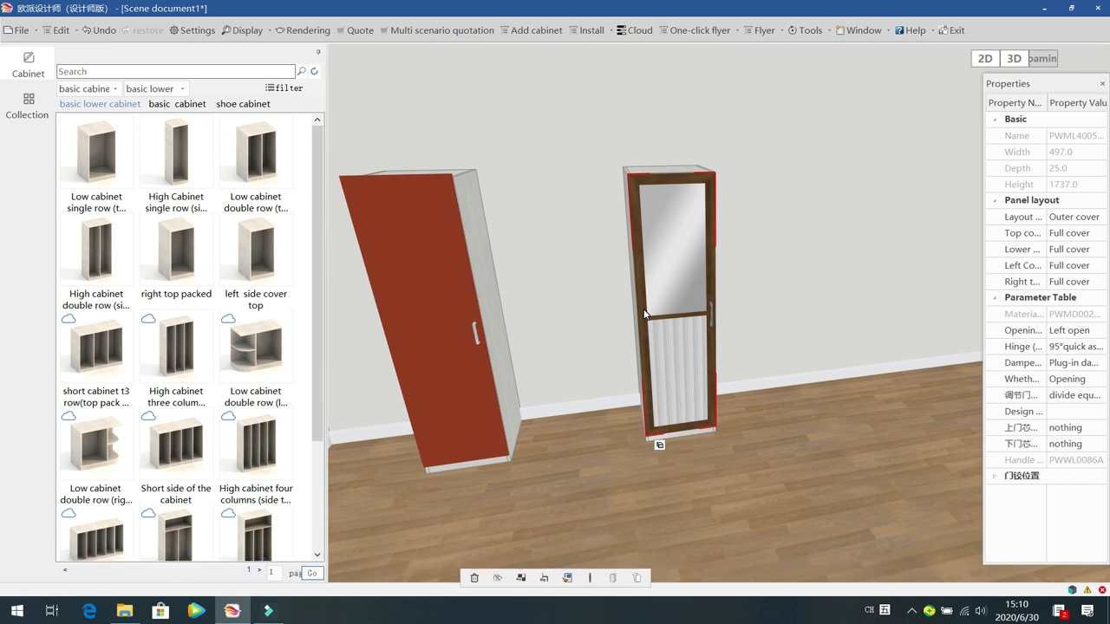
{"action": "left_click", "coordinate": [617, 305]}
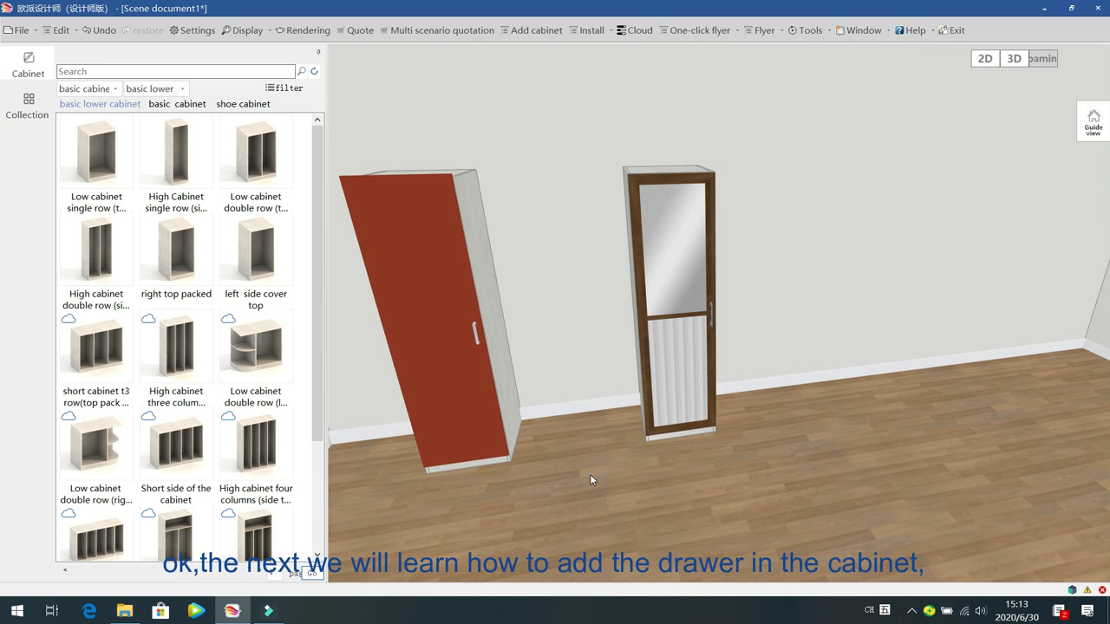
Step: Place a Low cabinet single row beside the aluminum door cabinet and add a Solid layer (horizontal block panel) about 374 mm above its bottom panel
{"action": "left_click_drag", "start_coordinate": [97, 161], "coordinate": [801, 379]}
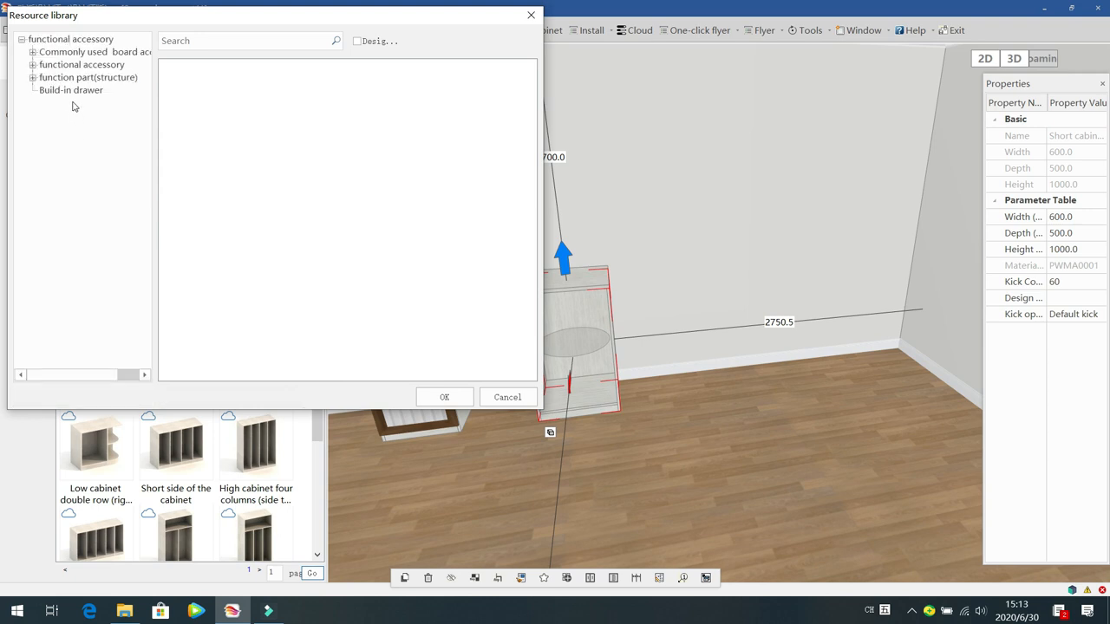
{"action": "left_click", "coordinate": [32, 52]}
{"action": "left_click", "coordinate": [73, 66]}
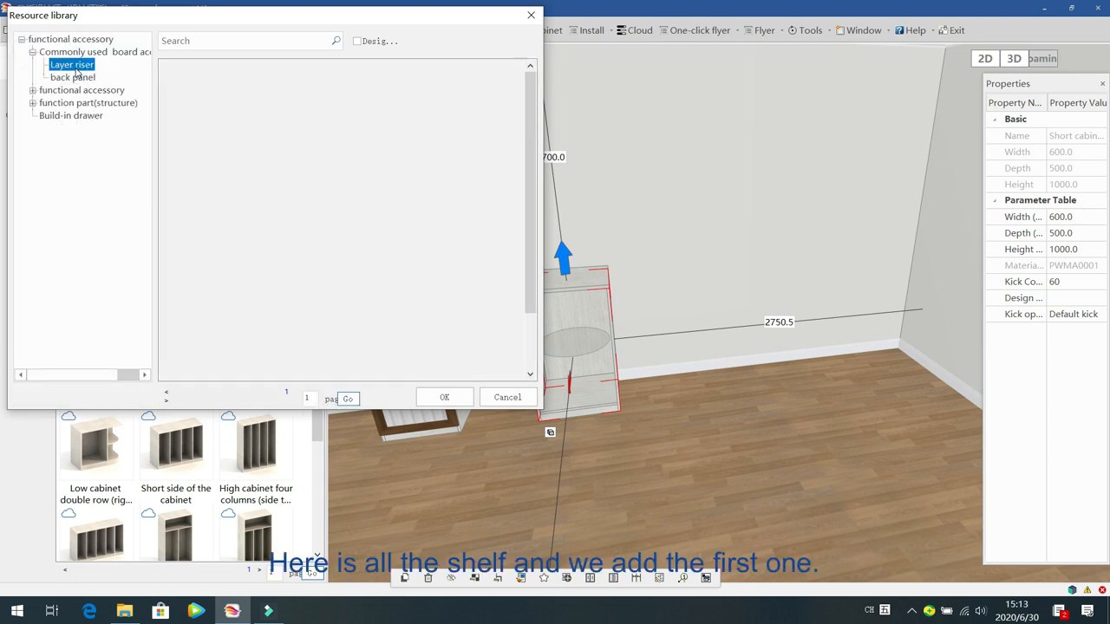
{"action": "double_click", "coordinate": [206, 121]}
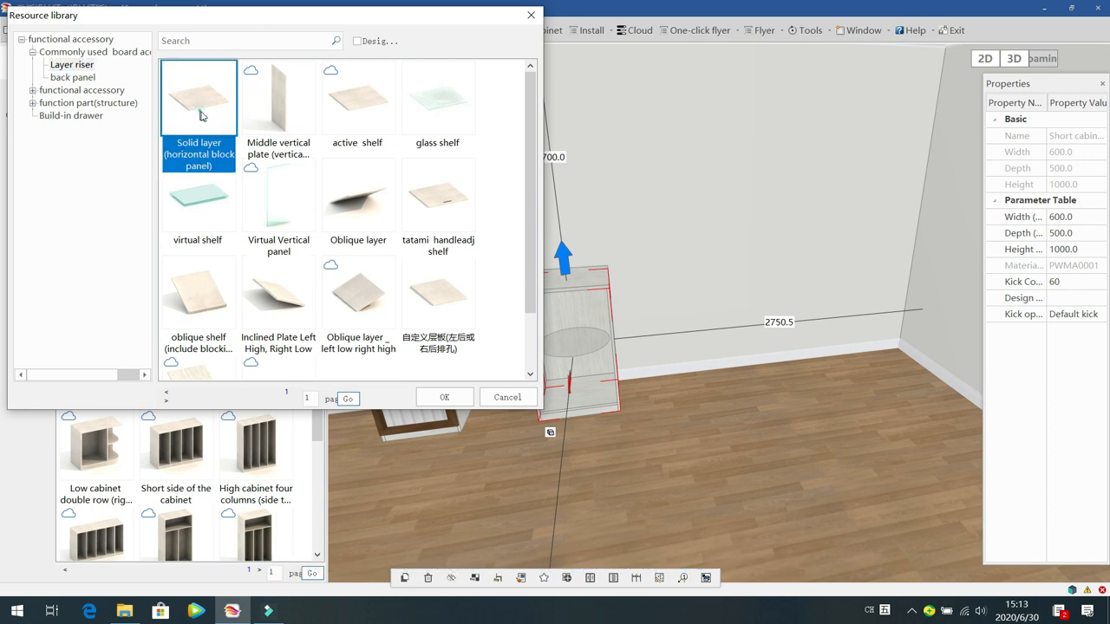
{"action": "left_click", "coordinate": [561, 343]}
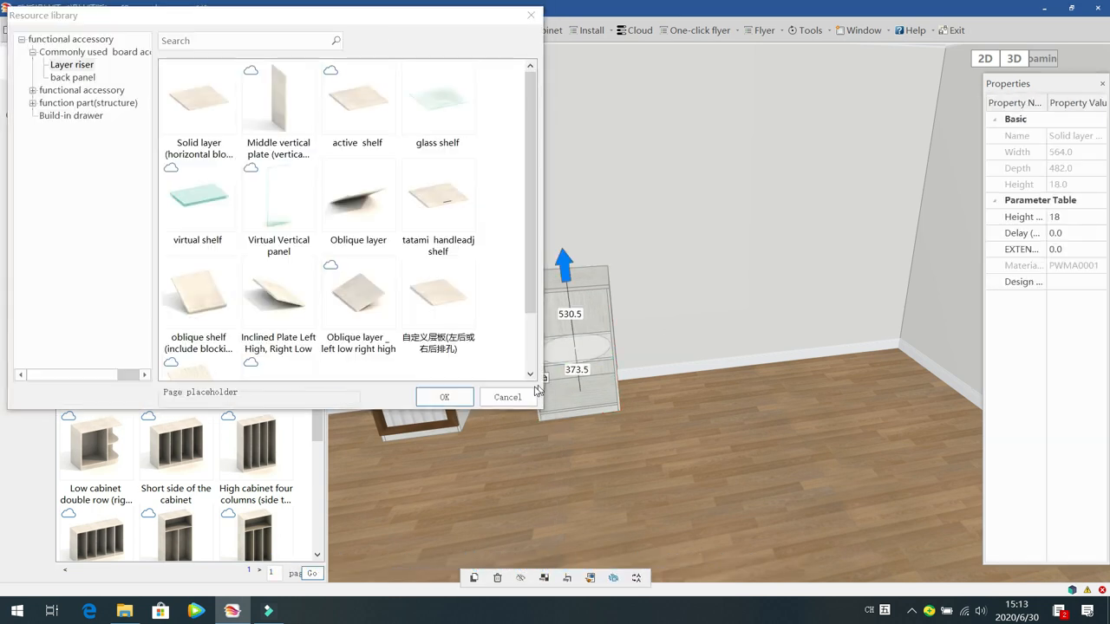
{"action": "left_click", "coordinate": [509, 396]}
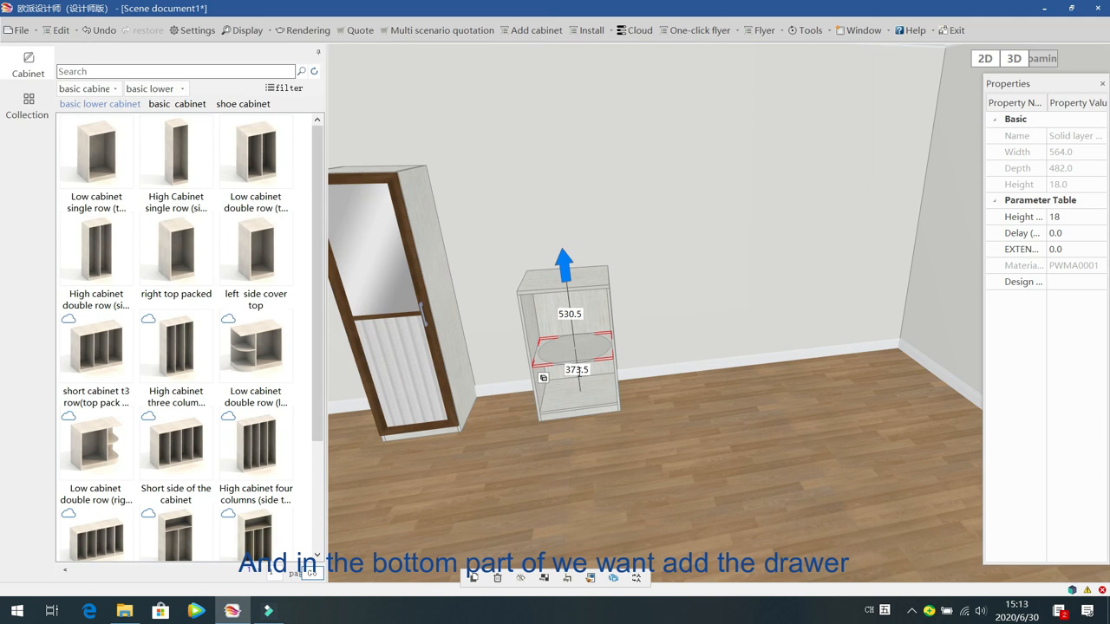
Step: Set the solid layer's clearance above the low cabinet's bottom panel to 300 mm and deselect it
{"action": "double_click", "coordinate": [577, 370]}
{"action": "type", "text": "300"}
{"action": "key", "text": "Return"}
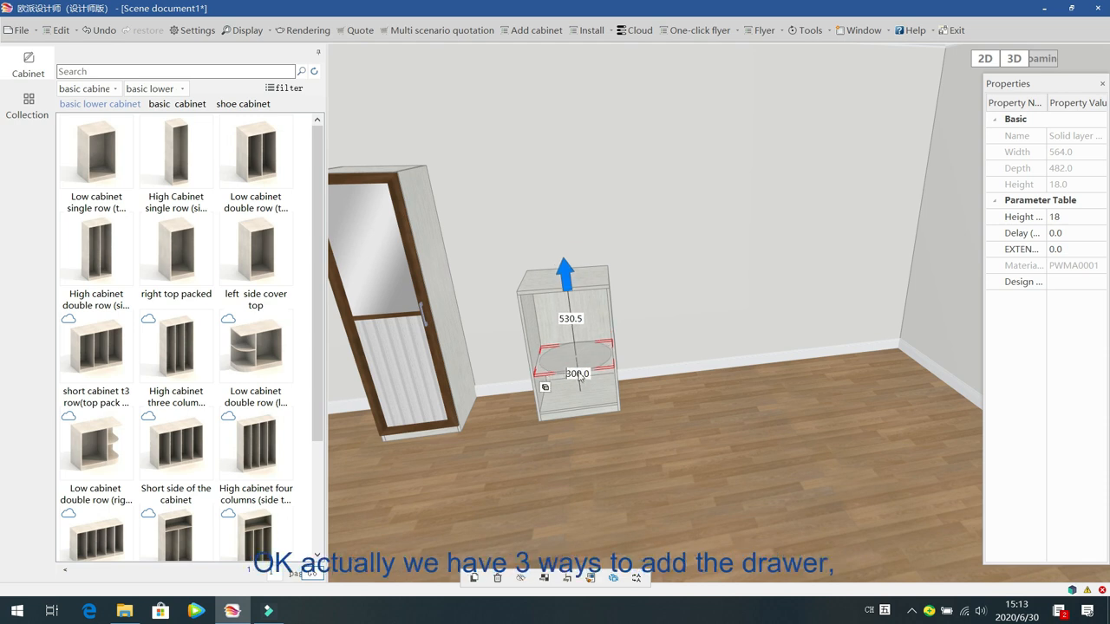
{"action": "left_click", "coordinate": [673, 450]}
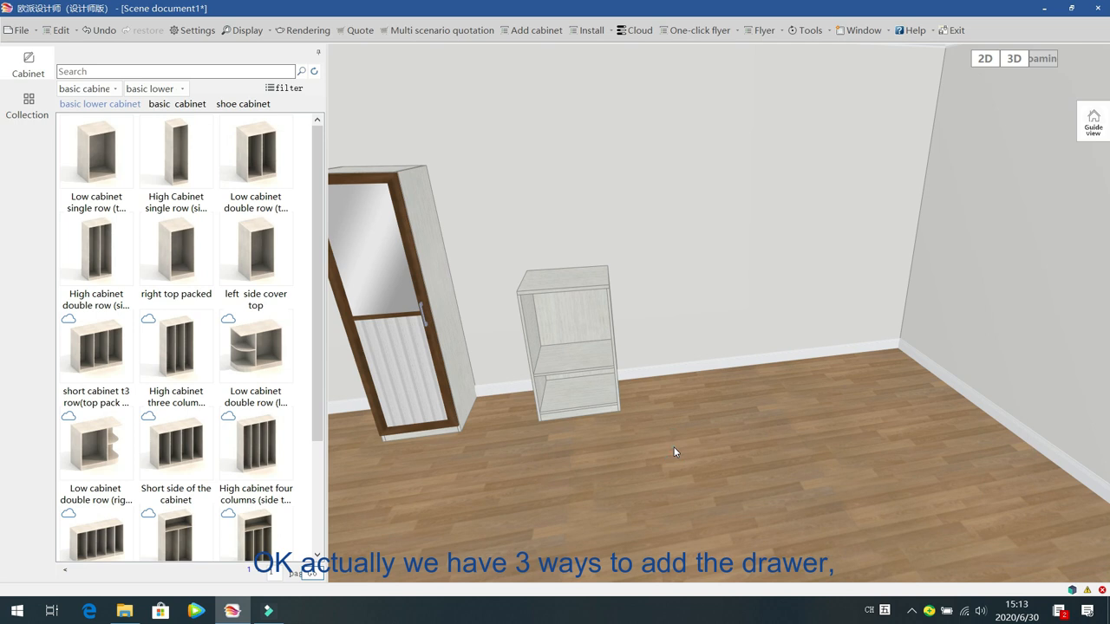
{"action": "left_click_drag", "start_coordinate": [696, 427], "coordinate": [680, 434]}
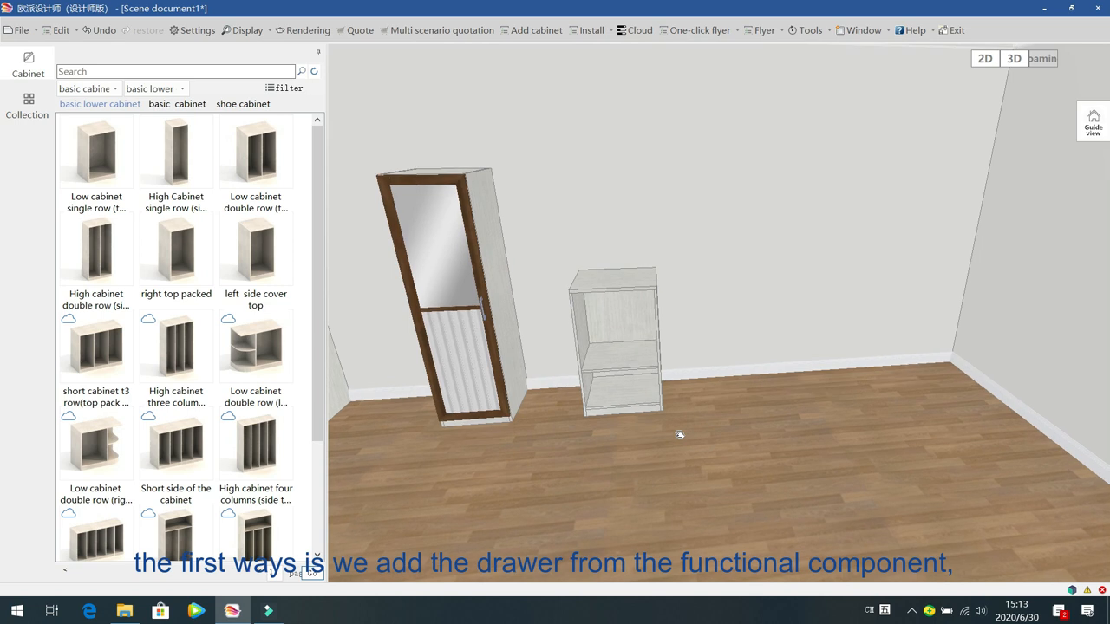
Step: Add the built-in single drawer 内嵌单抽(包覆抽芯) from the function components to the low cabinet's lower compartment
{"action": "double_click", "coordinate": [623, 311]}
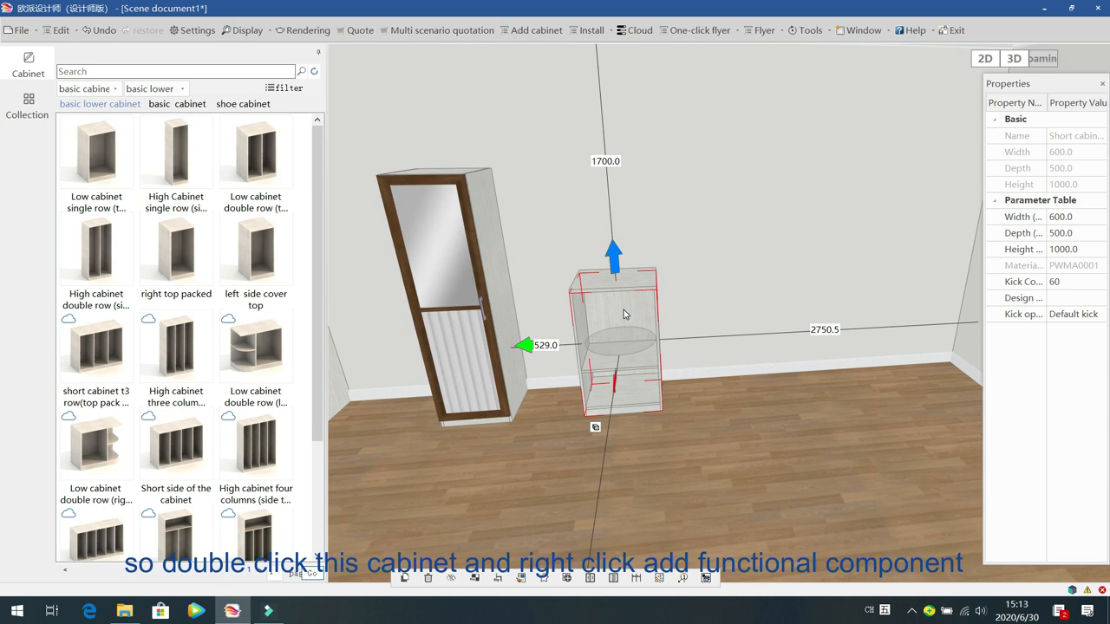
{"action": "right_click", "coordinate": [624, 314]}
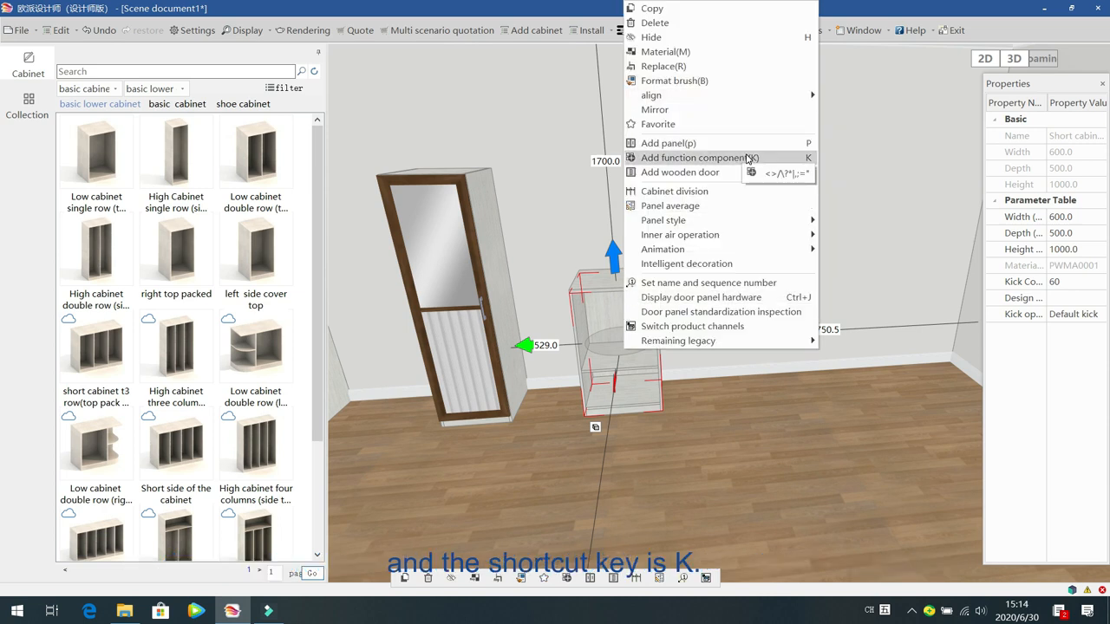
{"action": "left_click", "coordinate": [800, 160]}
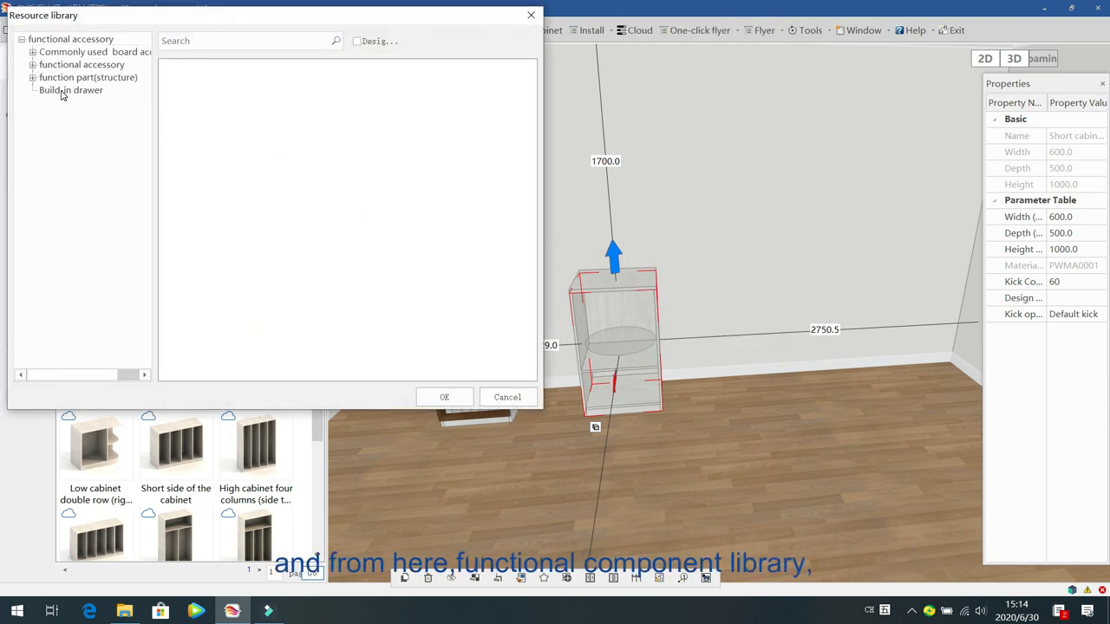
{"action": "left_click", "coordinate": [69, 92]}
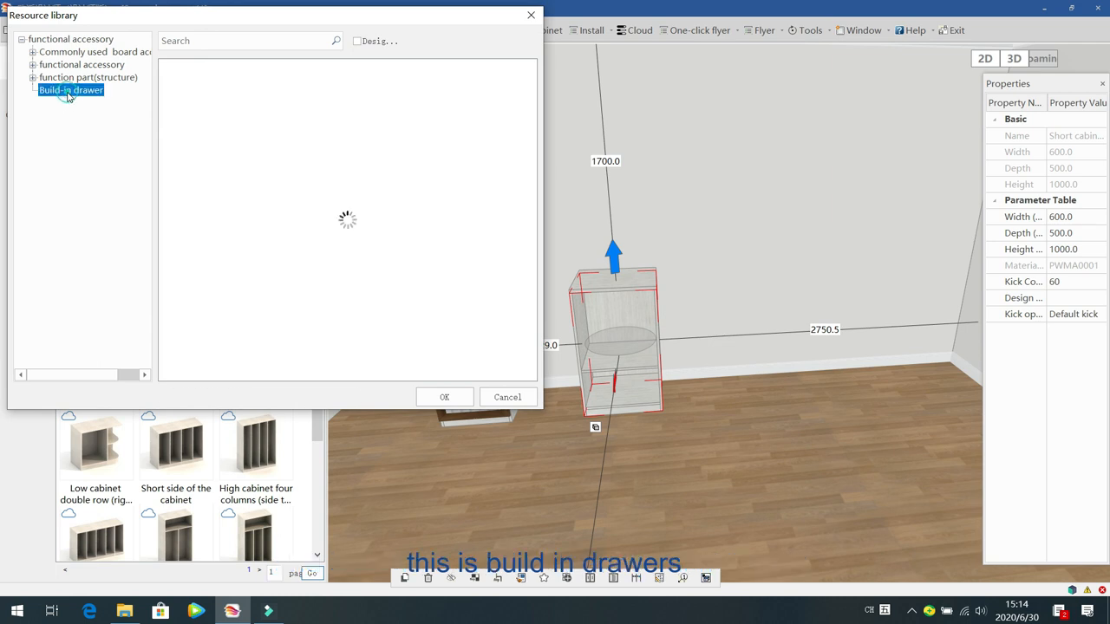
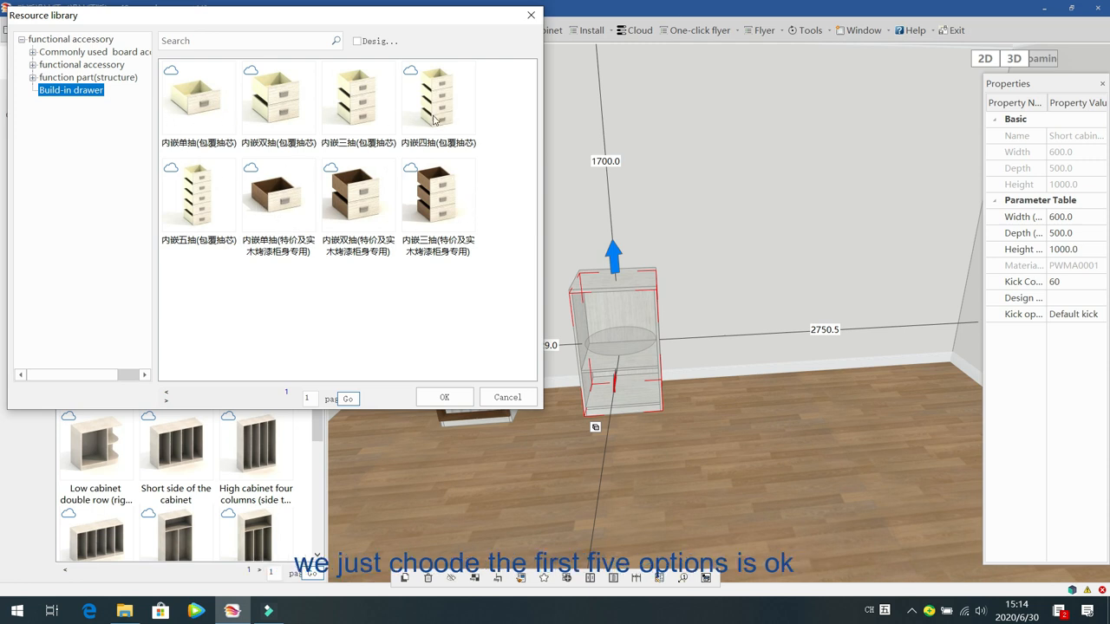
{"action": "left_click", "coordinate": [216, 106]}
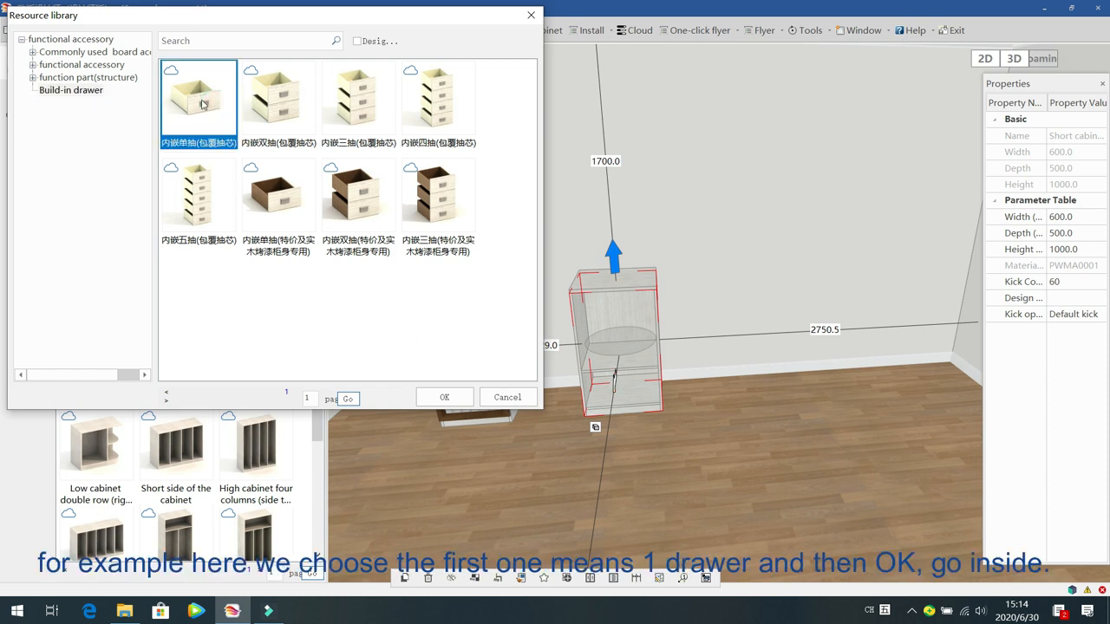
{"action": "left_click", "coordinate": [444, 397]}
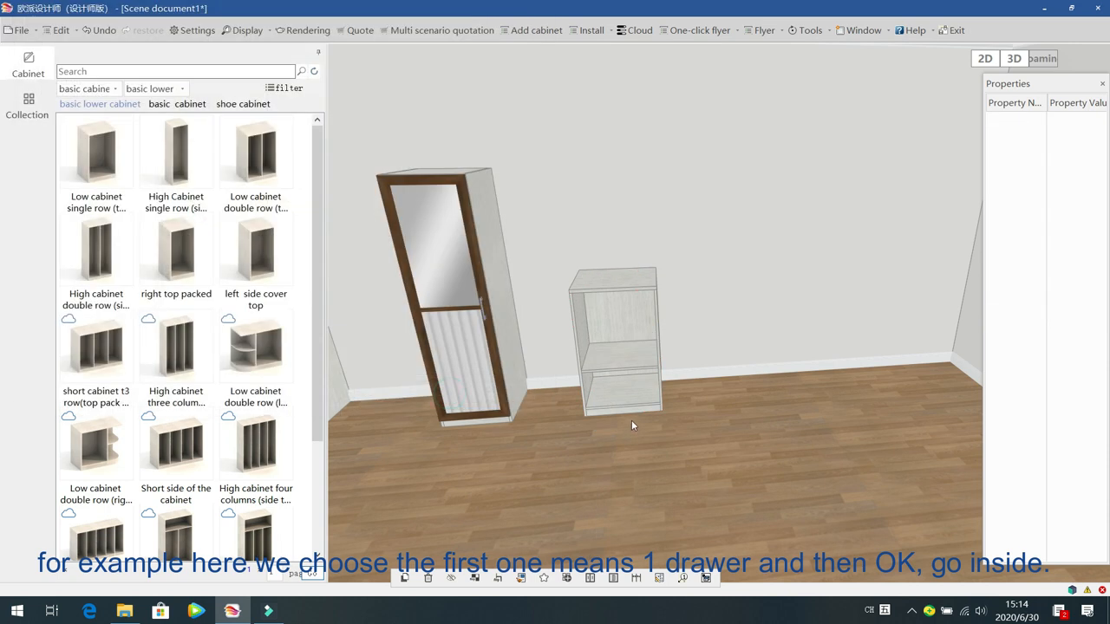
{"action": "left_click", "coordinate": [606, 384]}
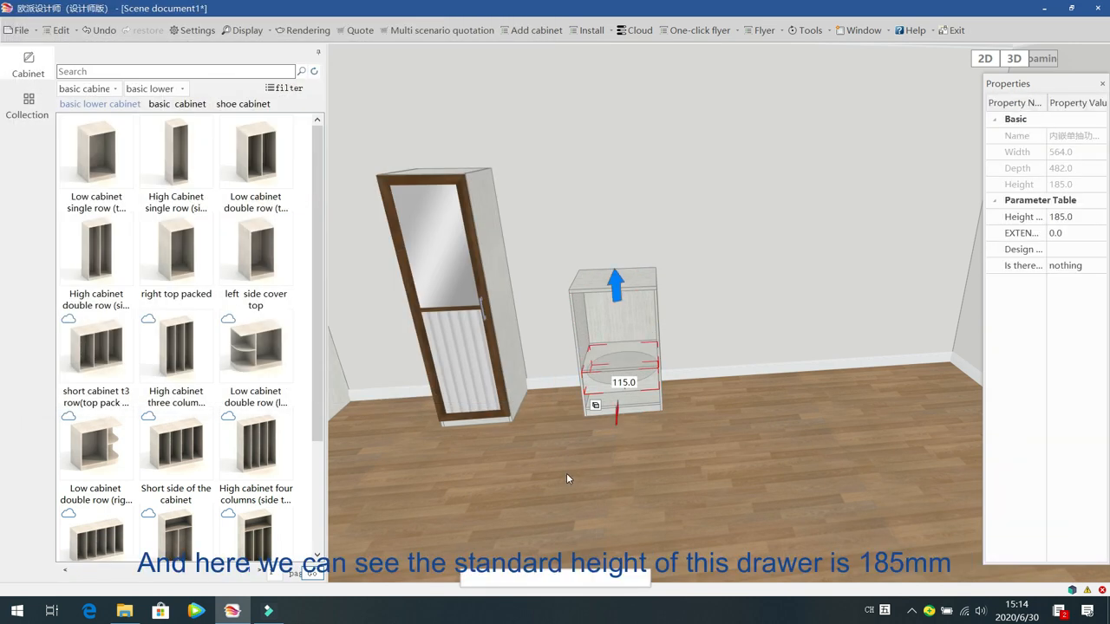
{"action": "left_click", "coordinate": [566, 472]}
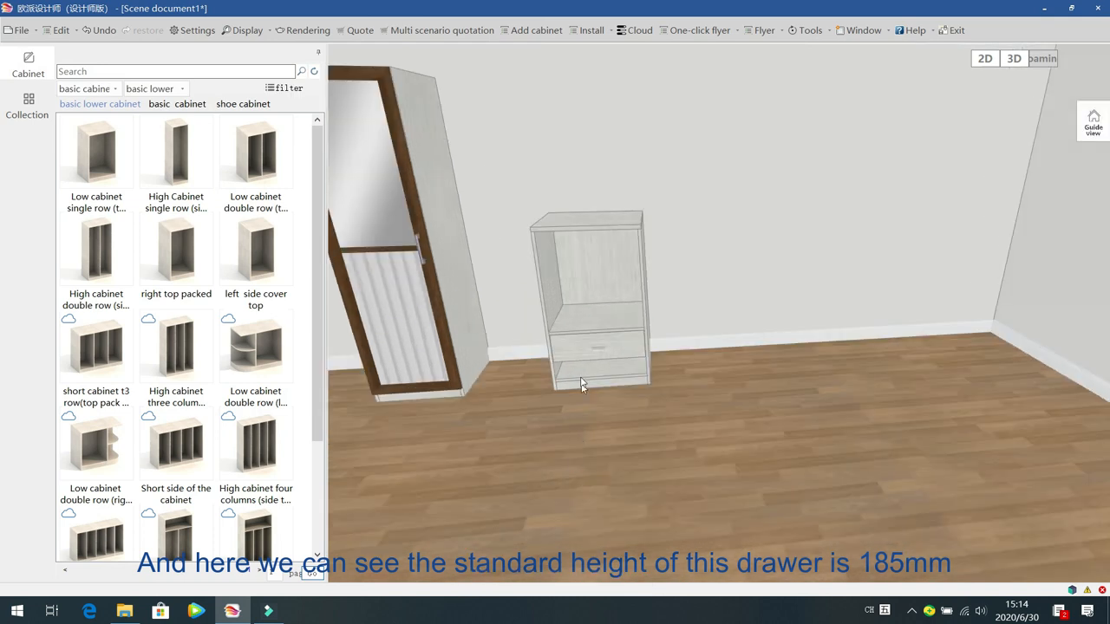
Step: Set the built-in drawer's height to 250 mm and deselect it
{"action": "left_click", "coordinate": [578, 340]}
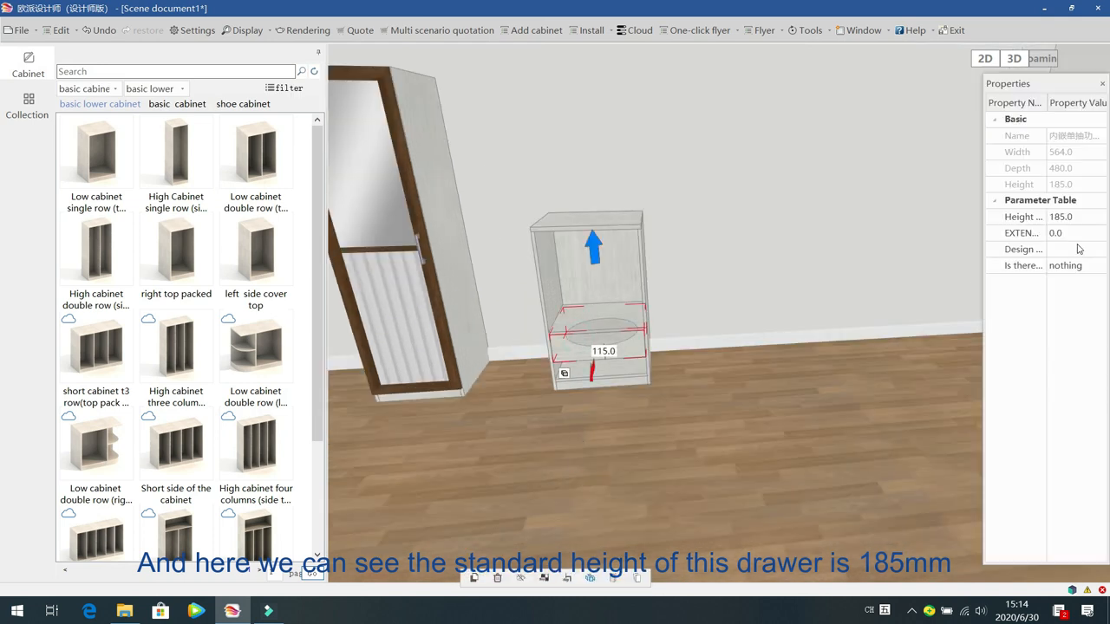
{"action": "left_click", "coordinate": [717, 414]}
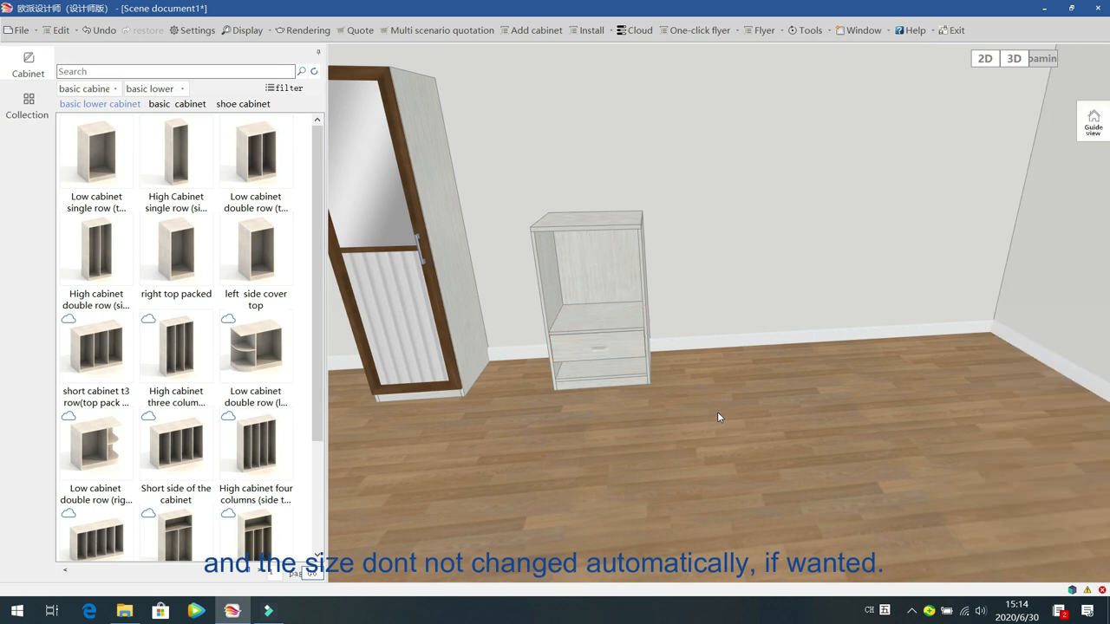
{"action": "left_click", "coordinate": [626, 352]}
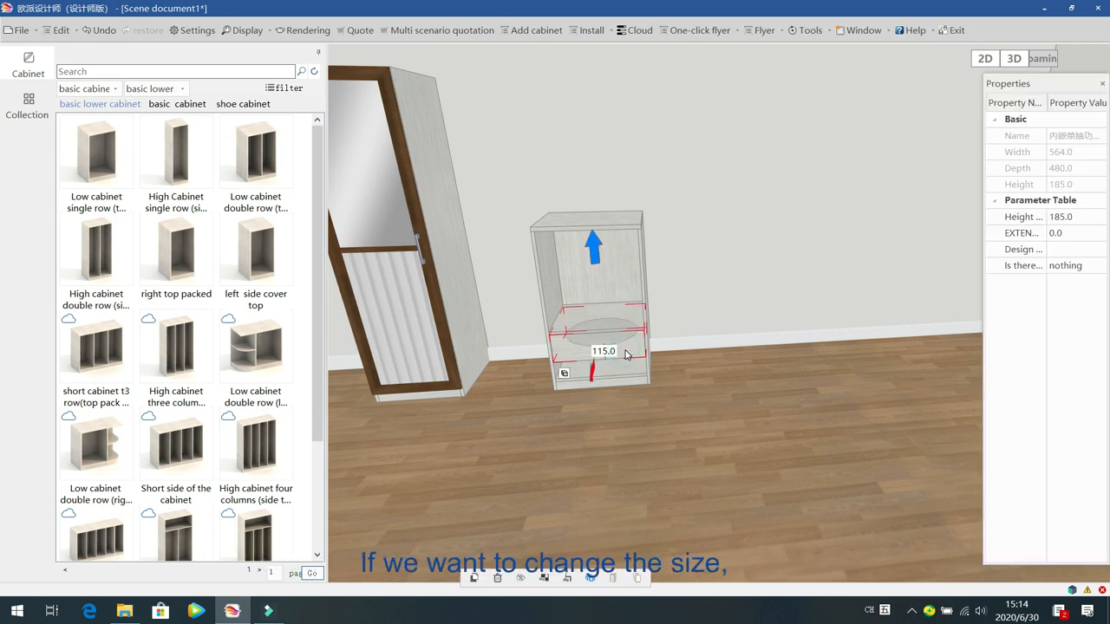
{"action": "left_click", "coordinate": [1089, 216]}
{"action": "type", "text": "250"}
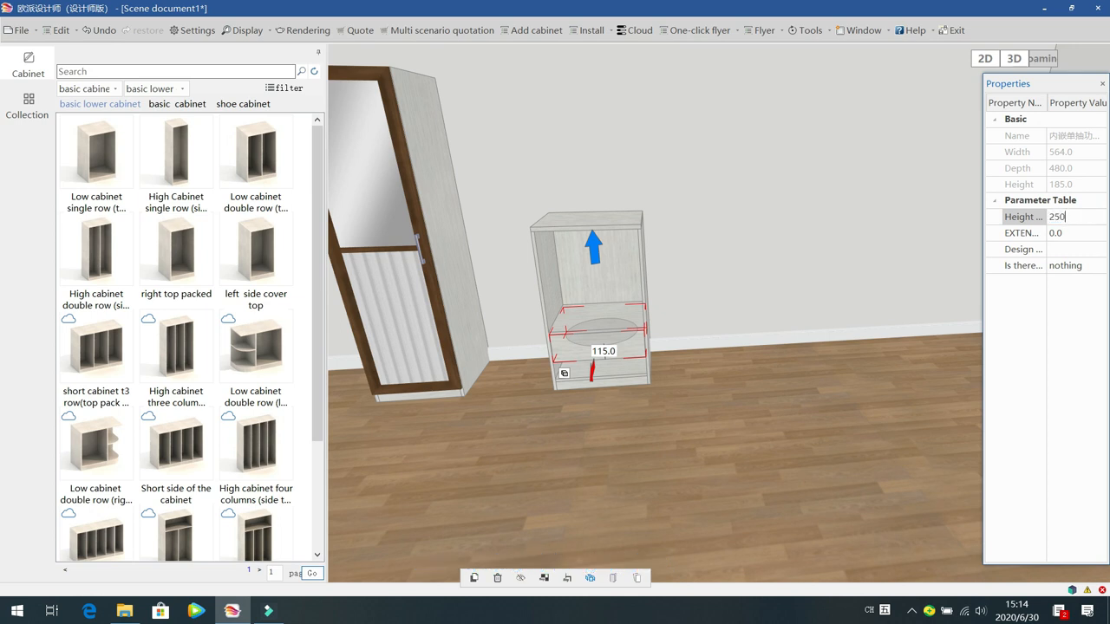
{"action": "key", "text": "Return"}
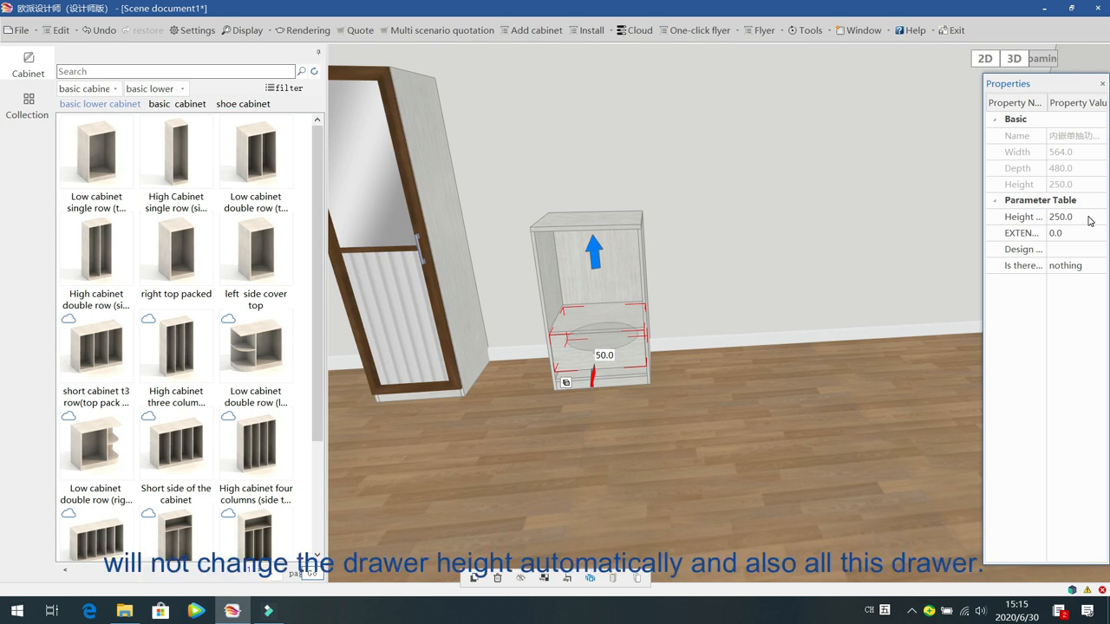
{"action": "left_click", "coordinate": [763, 429]}
Step: Examine the properties of the built-in drawer's front panel, widening the property list to read the full names
{"action": "left_click", "coordinate": [570, 349]}
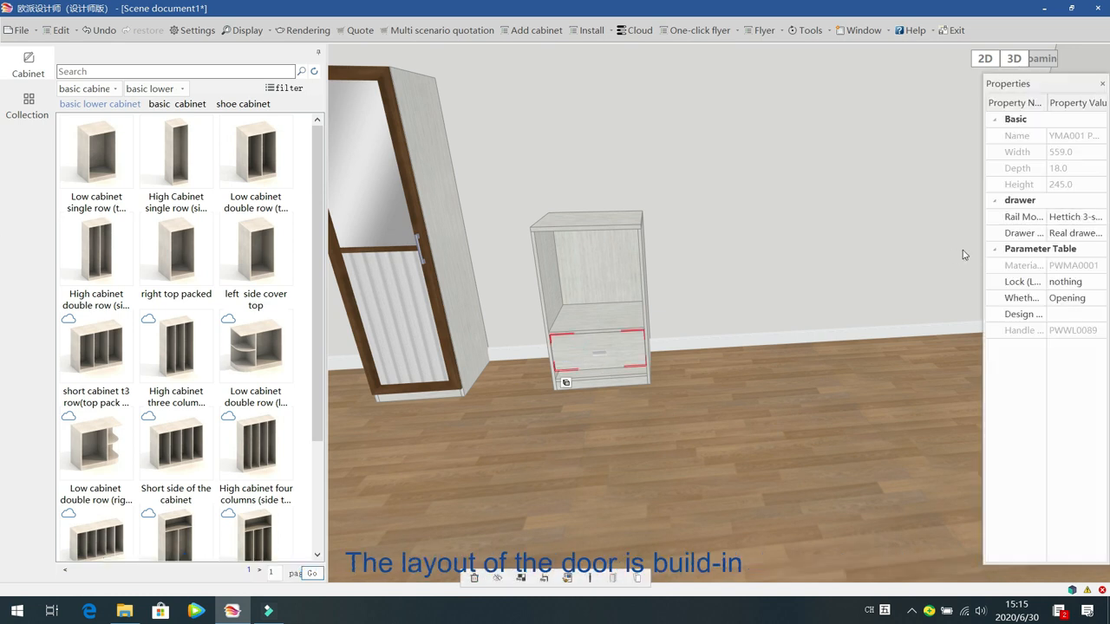
{"action": "left_click_drag", "start_coordinate": [983, 250], "coordinate": [909, 250]}
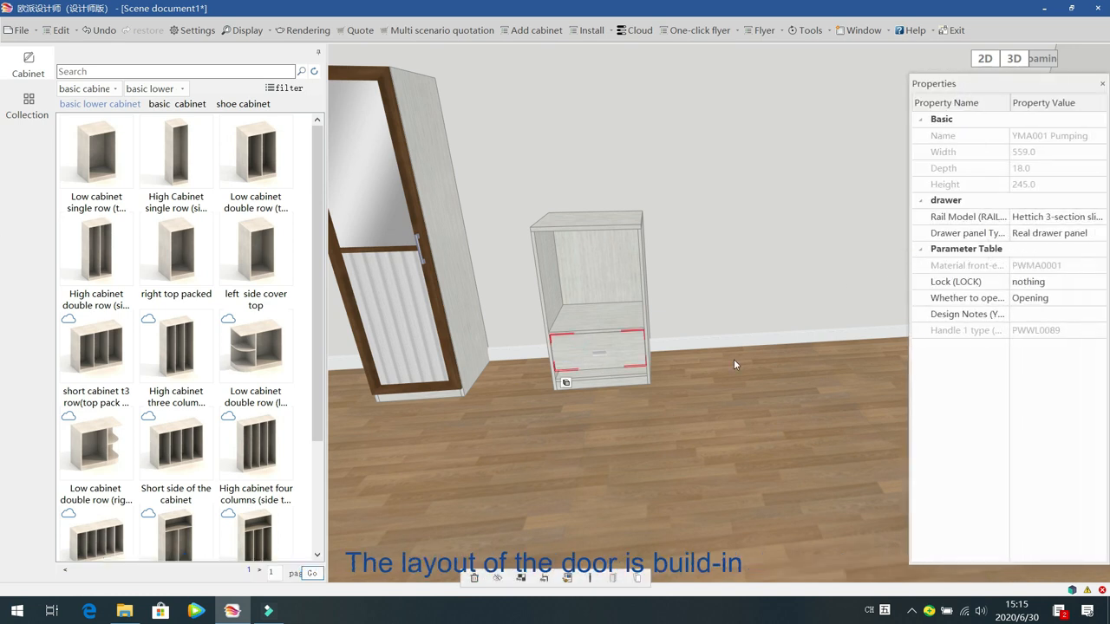
{"action": "left_click", "coordinate": [616, 437]}
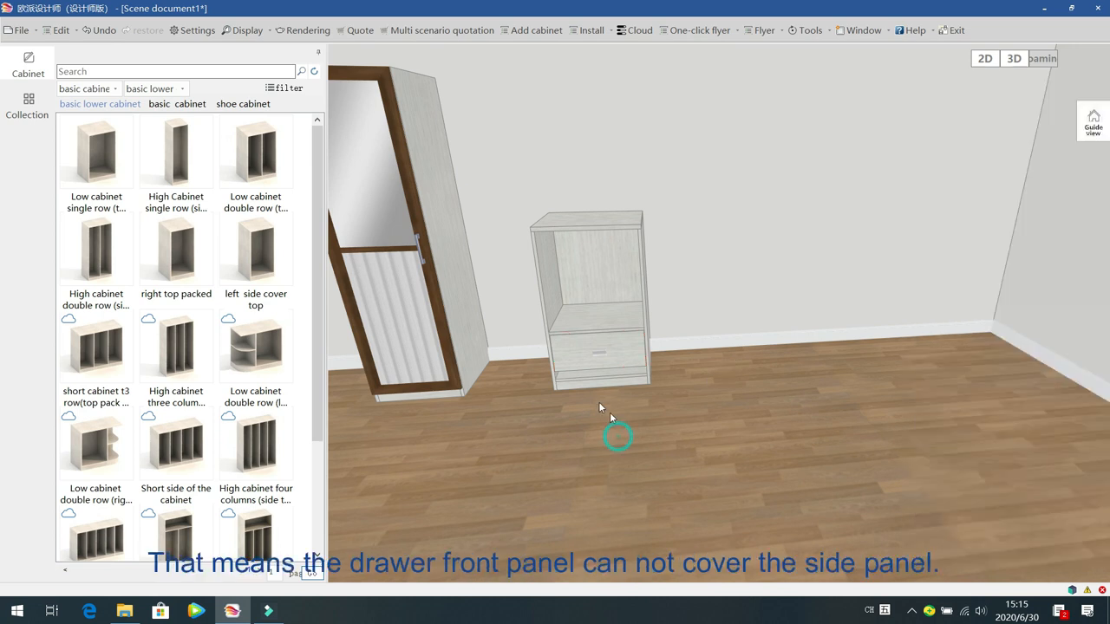
{"action": "left_click", "coordinate": [576, 363]}
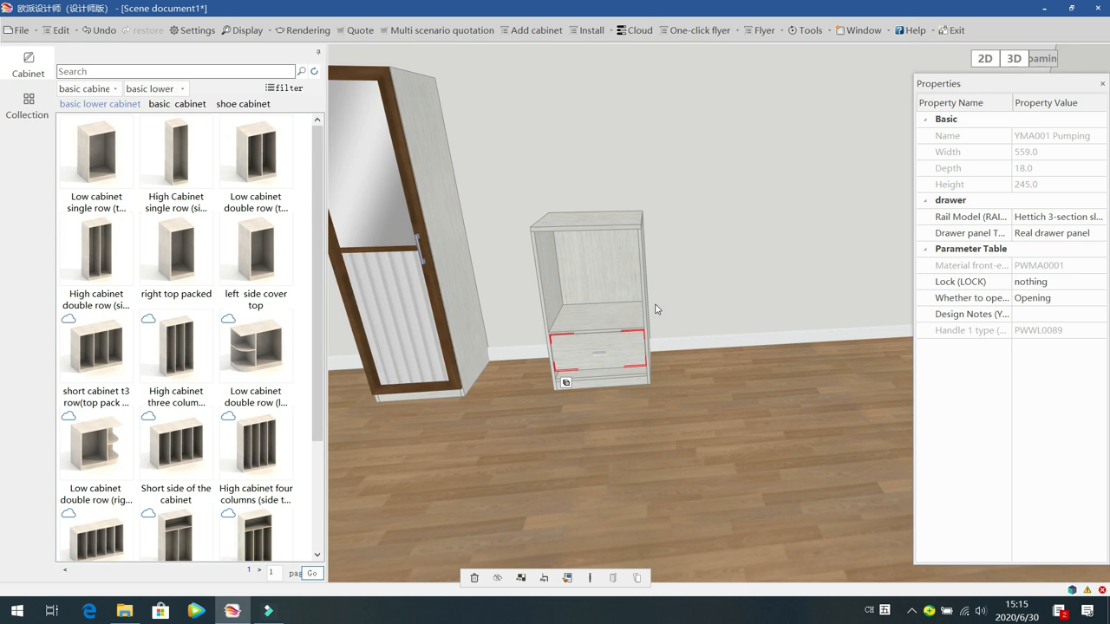
{"action": "left_click", "coordinate": [708, 418]}
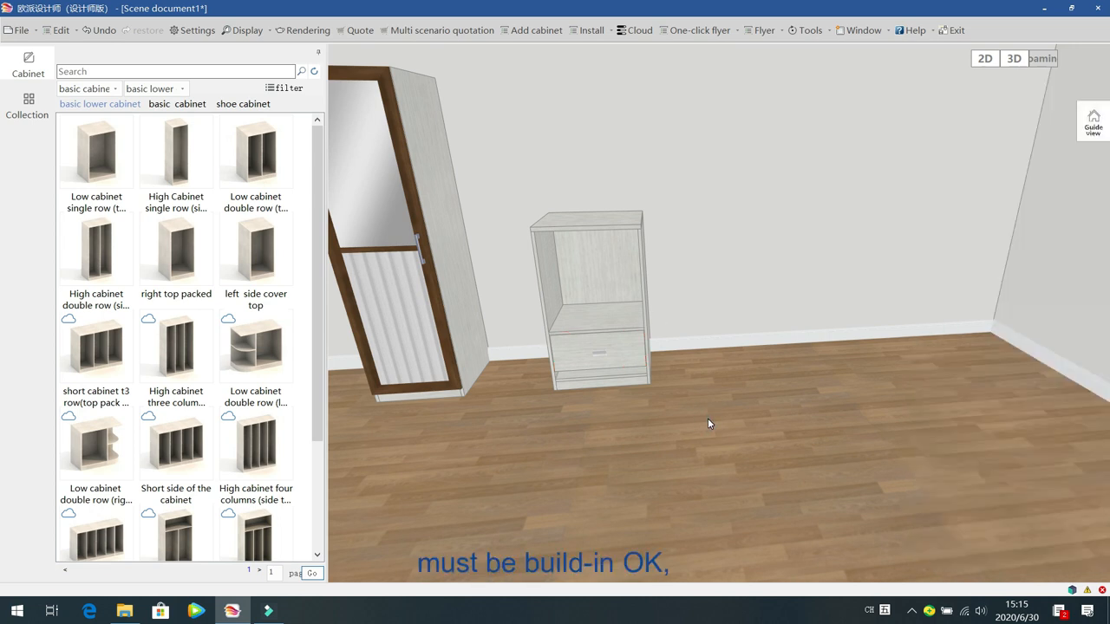
Step: Copy the low cabinet with its drawer and place the copy about 232 mm beside the original
{"action": "left_click", "coordinate": [557, 270]}
{"action": "right_click", "coordinate": [556, 266]}
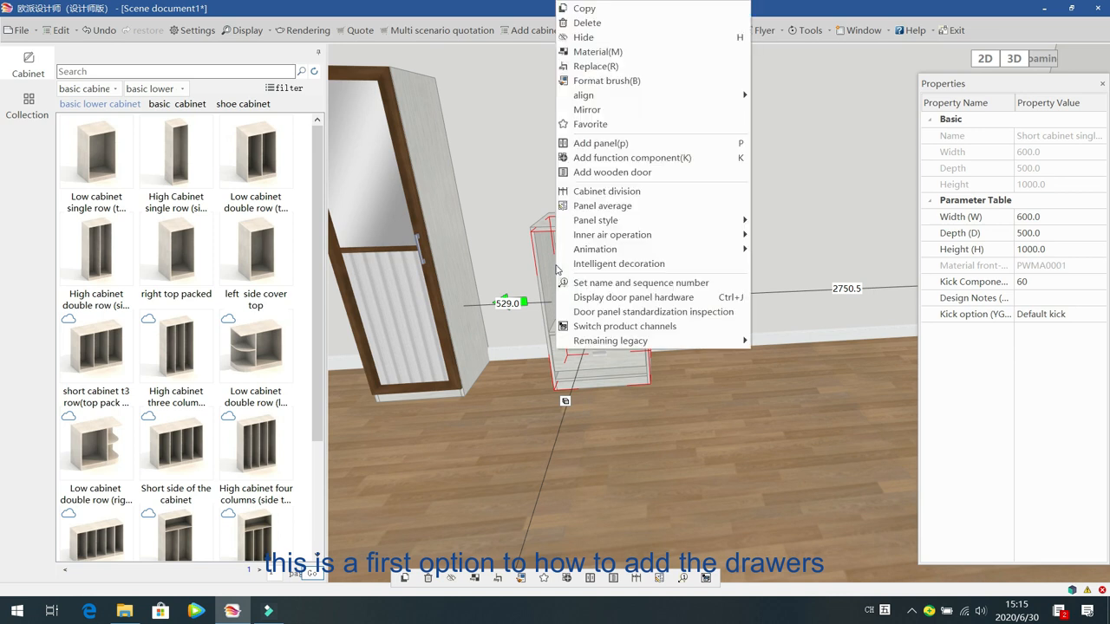
{"action": "left_click", "coordinate": [626, 11]}
{"action": "key", "text": "ctrl+v"}
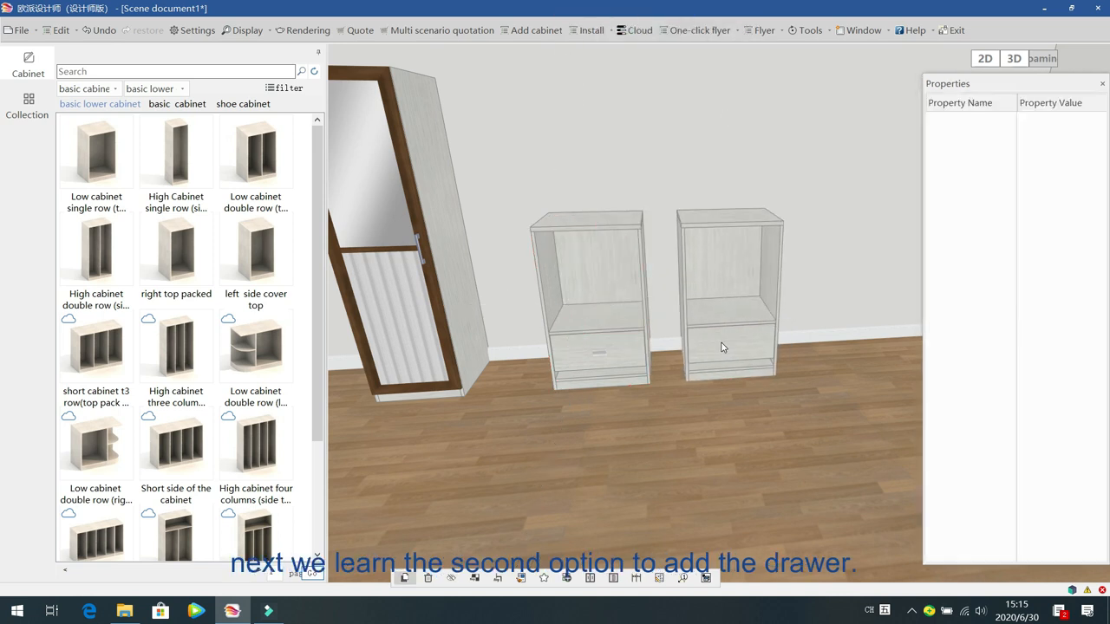
{"action": "left_click", "coordinate": [731, 364]}
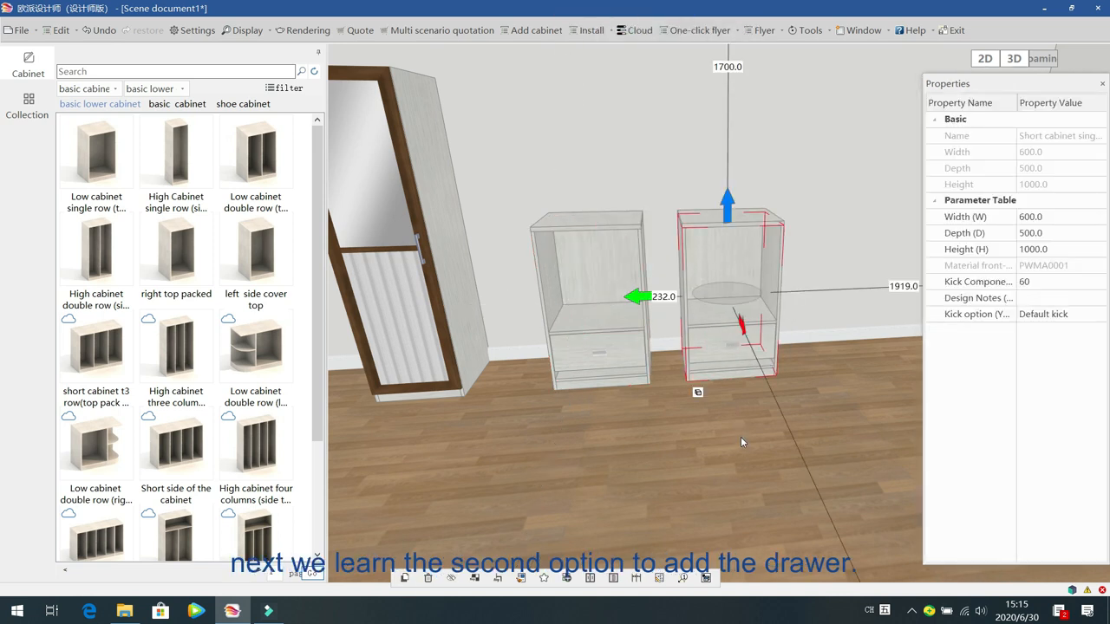
Step: Delete the built-in drawer from the copied low cabinet
{"action": "left_click", "coordinate": [743, 399]}
{"action": "left_click", "coordinate": [723, 351]}
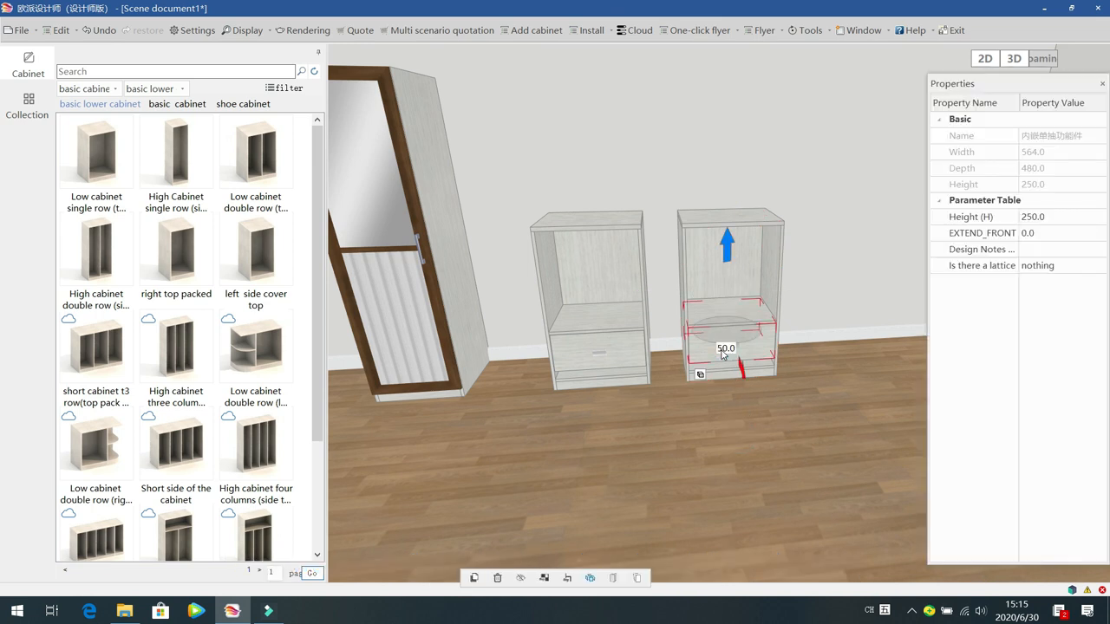
{"action": "key", "text": "Delete"}
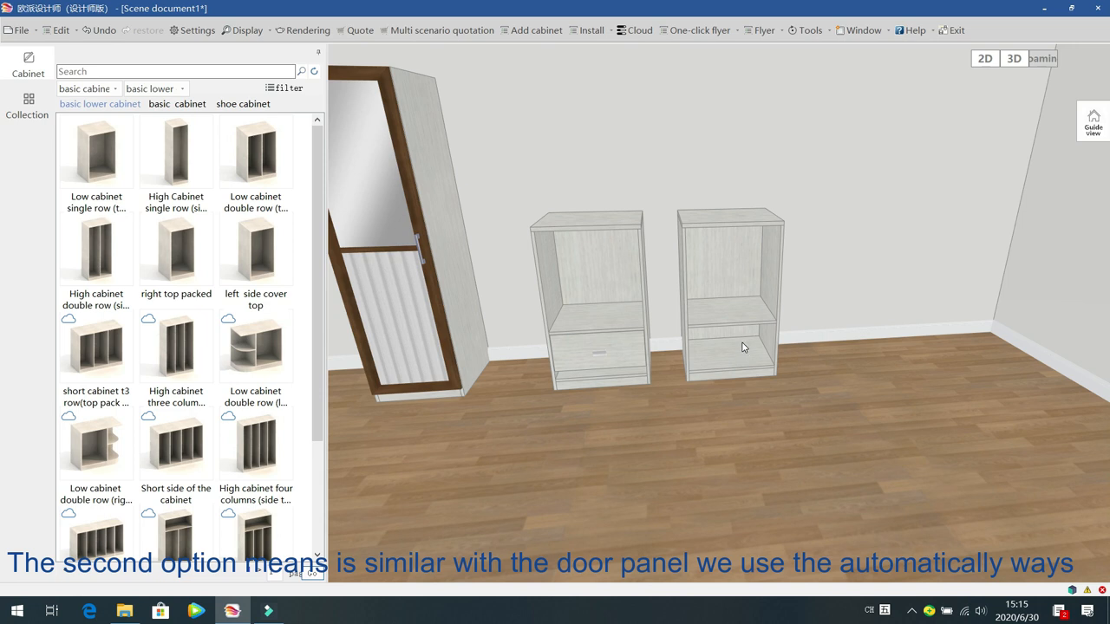
Step: Add the single drawer 抽屉(包覆抽芯) from the door panel library to the copied cabinet's lower compartment and close the library
{"action": "double_click", "coordinate": [735, 275]}
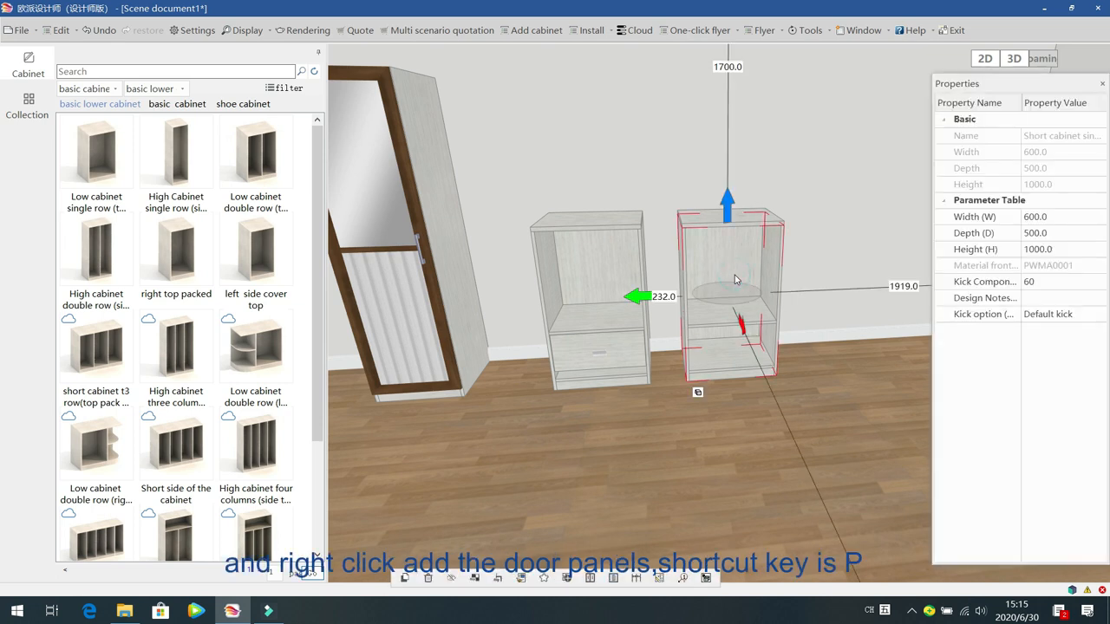
{"action": "right_click", "coordinate": [734, 279]}
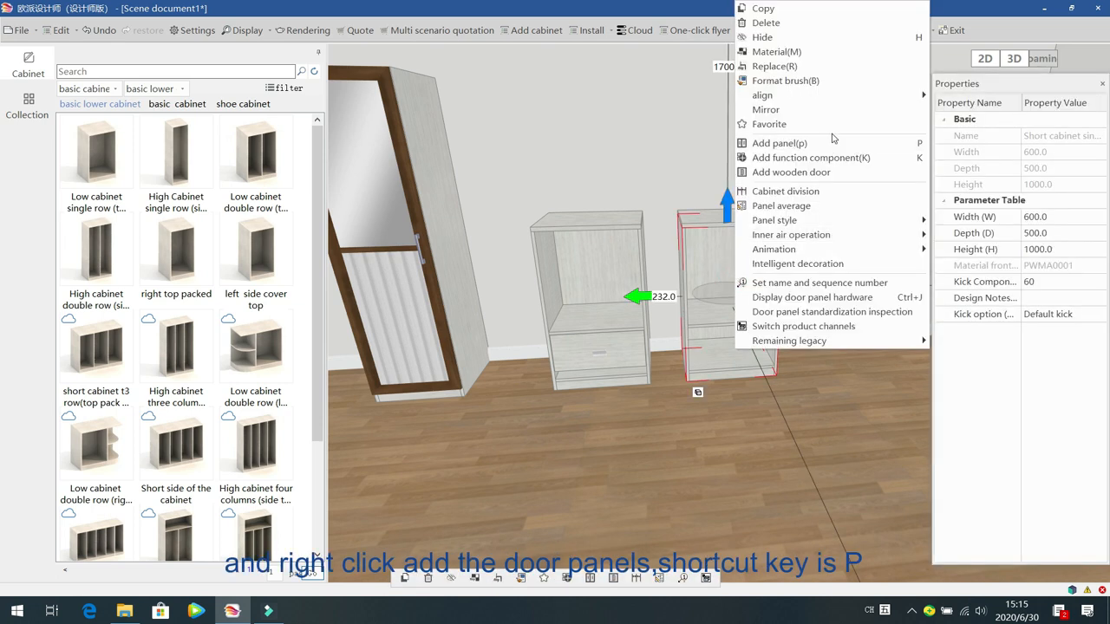
{"action": "left_click", "coordinate": [900, 145]}
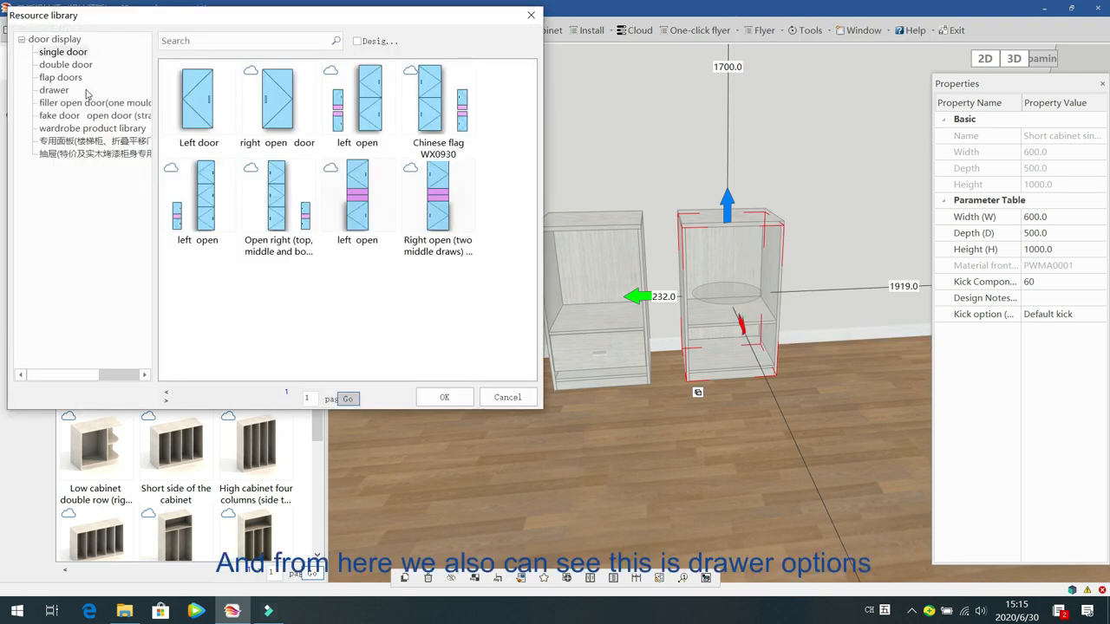
{"action": "left_click", "coordinate": [64, 91]}
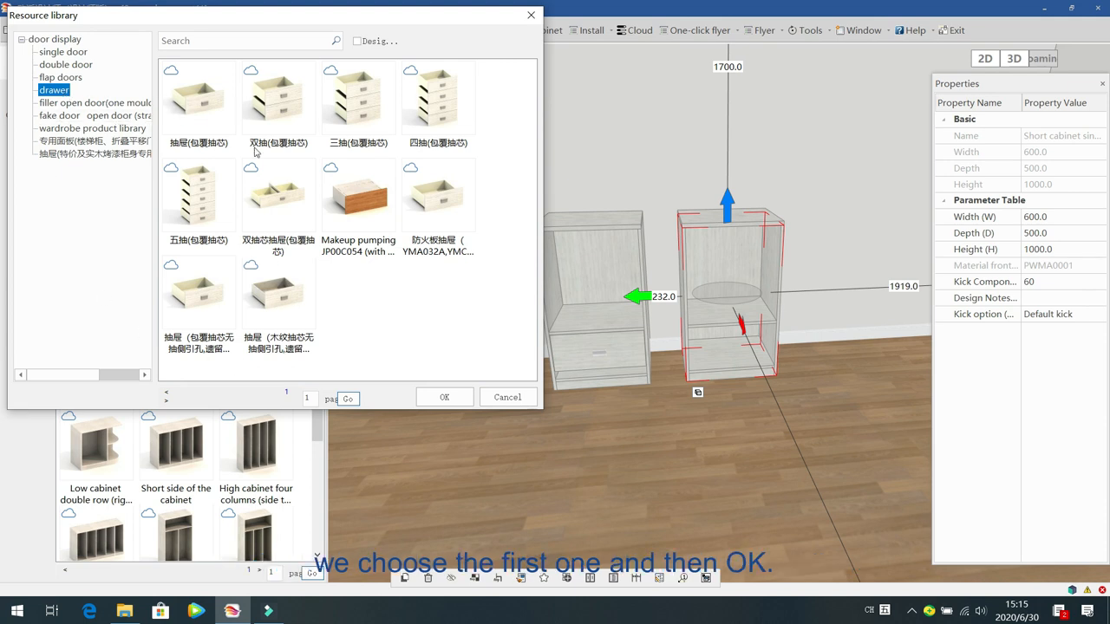
{"action": "left_click", "coordinate": [212, 104]}
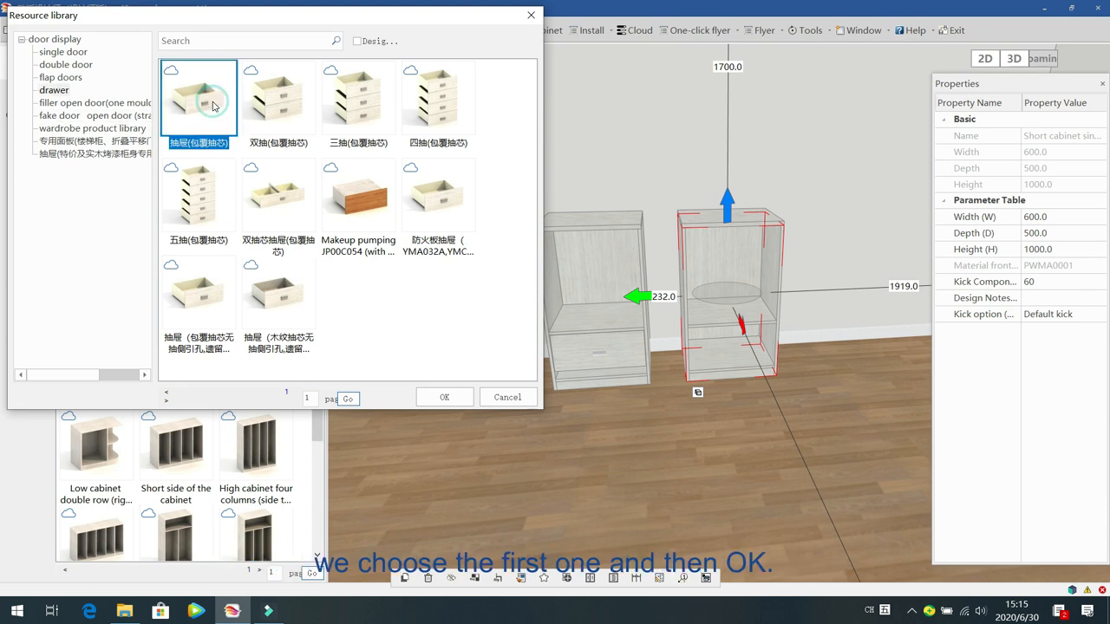
{"action": "left_click", "coordinate": [444, 397]}
{"action": "left_click", "coordinate": [750, 336]}
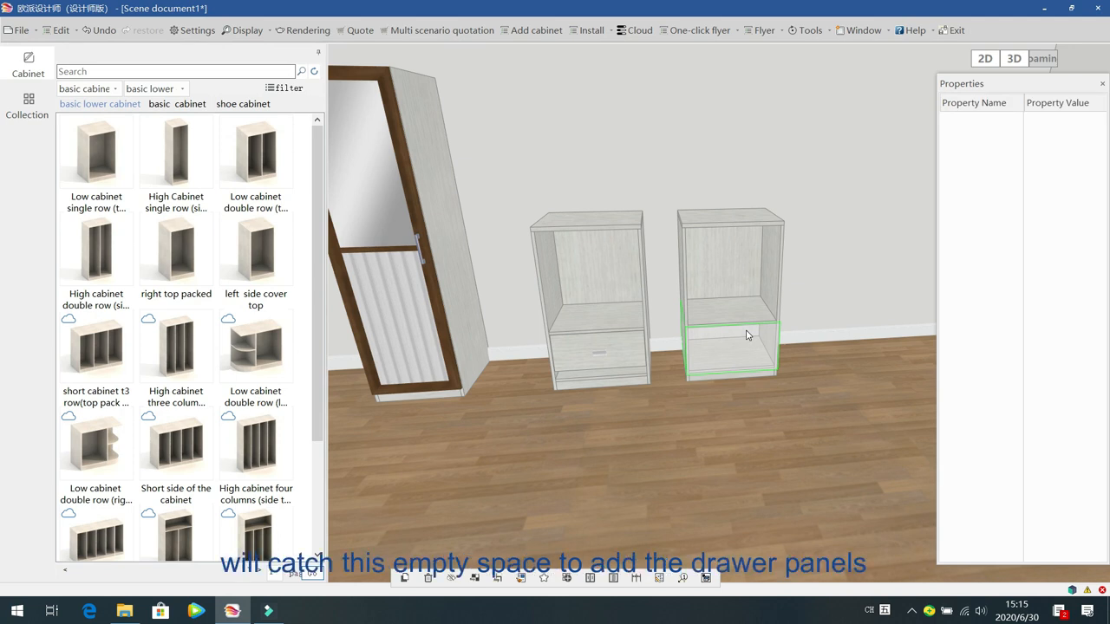
{"action": "left_click", "coordinate": [748, 335]}
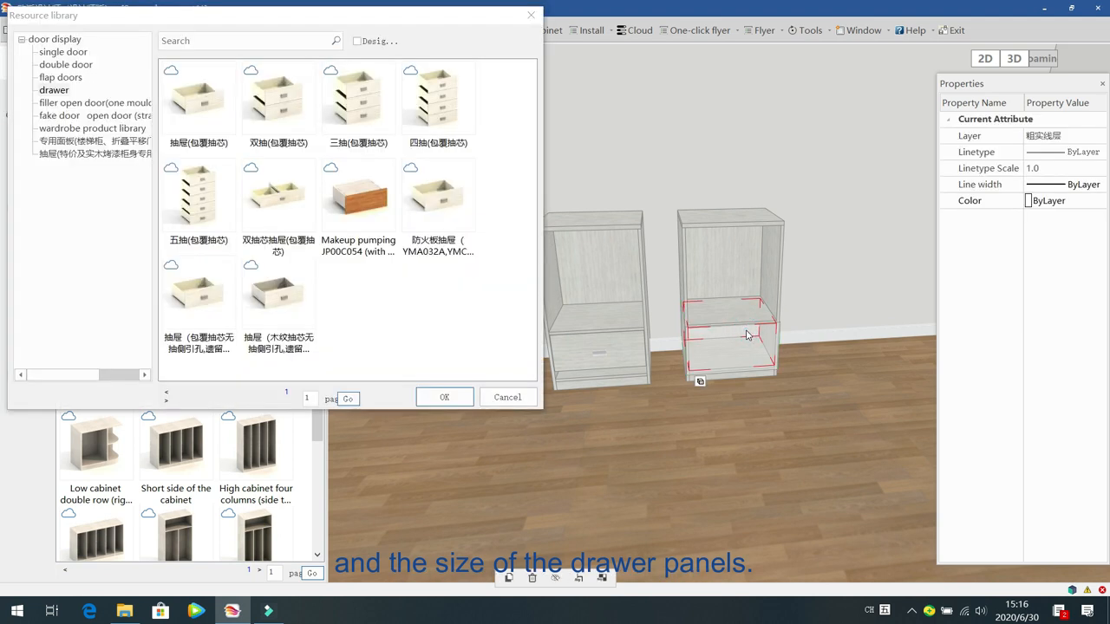
{"action": "left_click", "coordinate": [508, 397]}
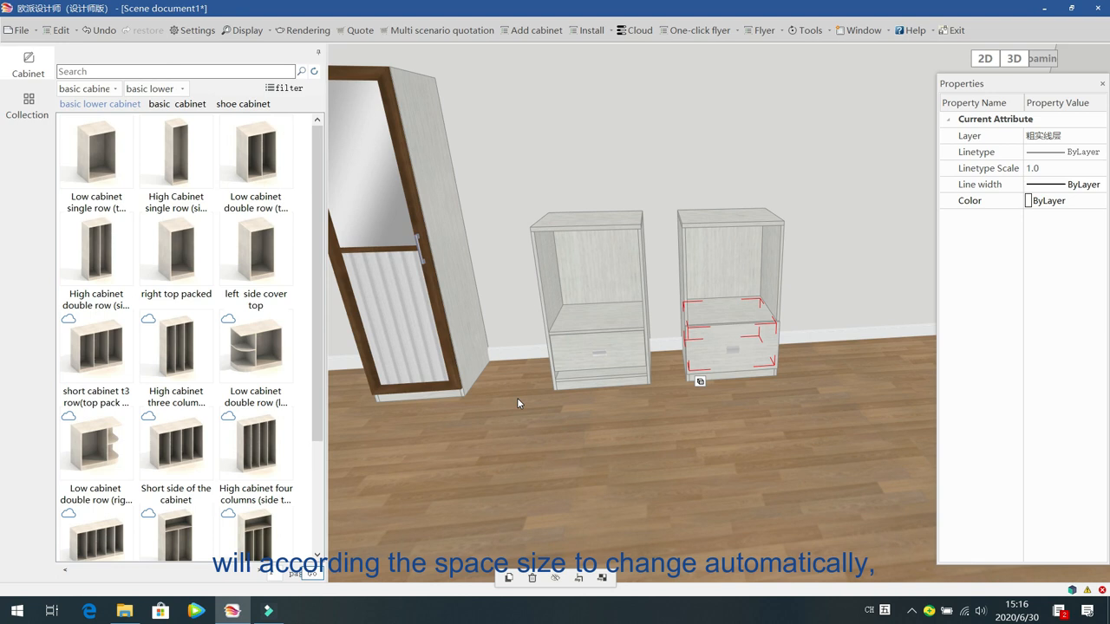
Step: Set the layout position of the second low cabinet's drawer front panel to Embedded
{"action": "left_click", "coordinate": [571, 436]}
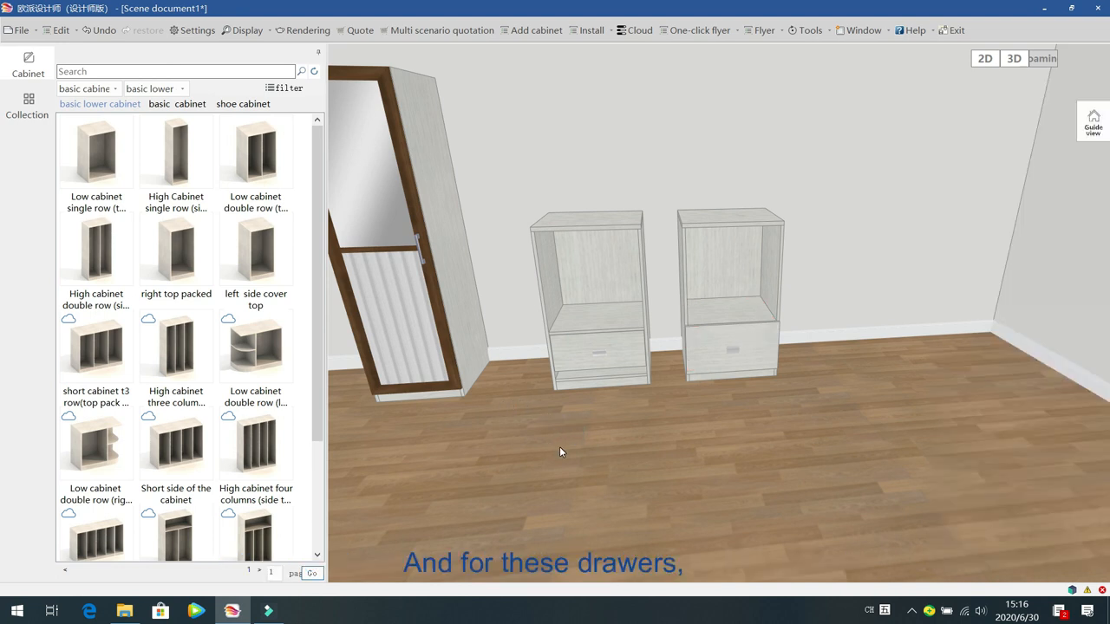
{"action": "left_click", "coordinate": [766, 346]}
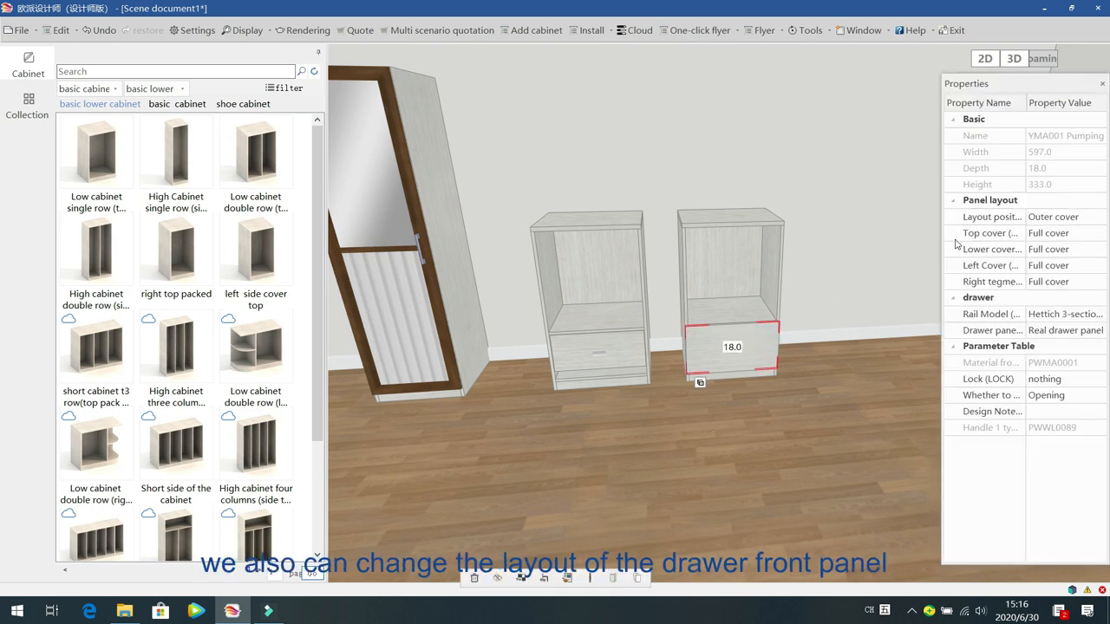
{"action": "left_click", "coordinate": [1098, 217]}
{"action": "left_click", "coordinate": [1098, 217]}
{"action": "left_click", "coordinate": [1082, 251]}
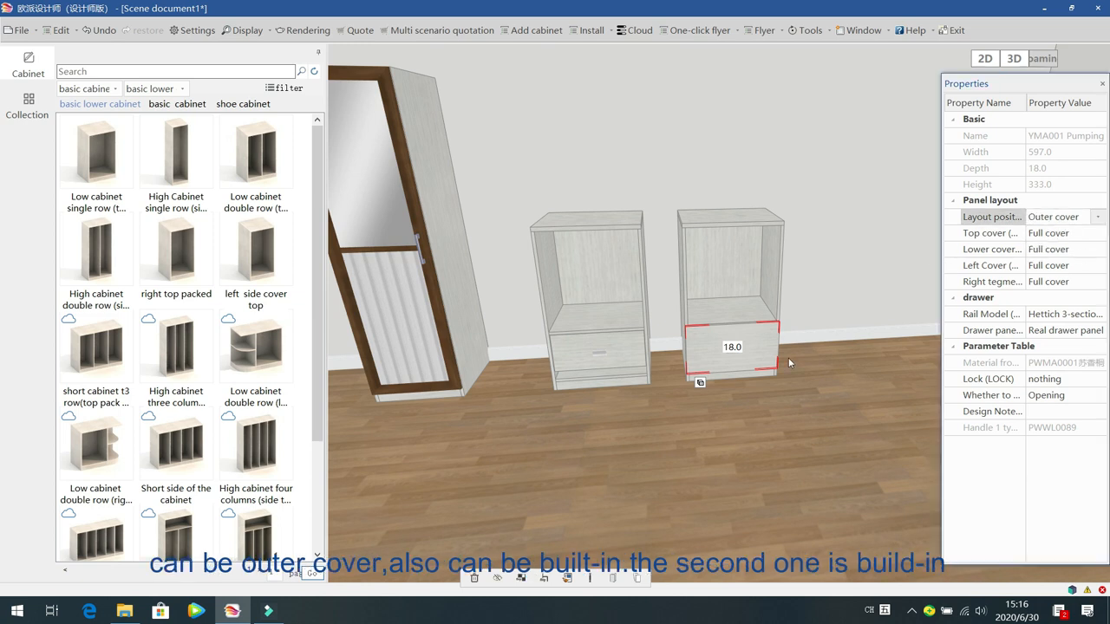
{"action": "left_click", "coordinate": [770, 426]}
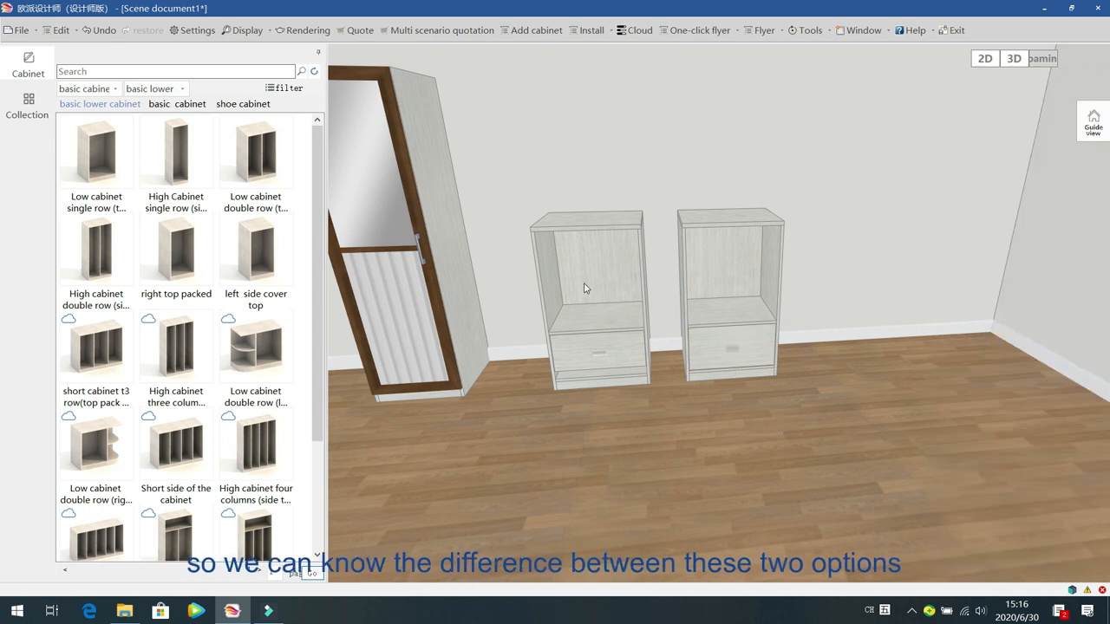
Step: Compare the properties of the first cabinet's built-in drawer and its front panel with those of the second cabinet's drawer front panel
{"action": "left_click", "coordinate": [619, 355]}
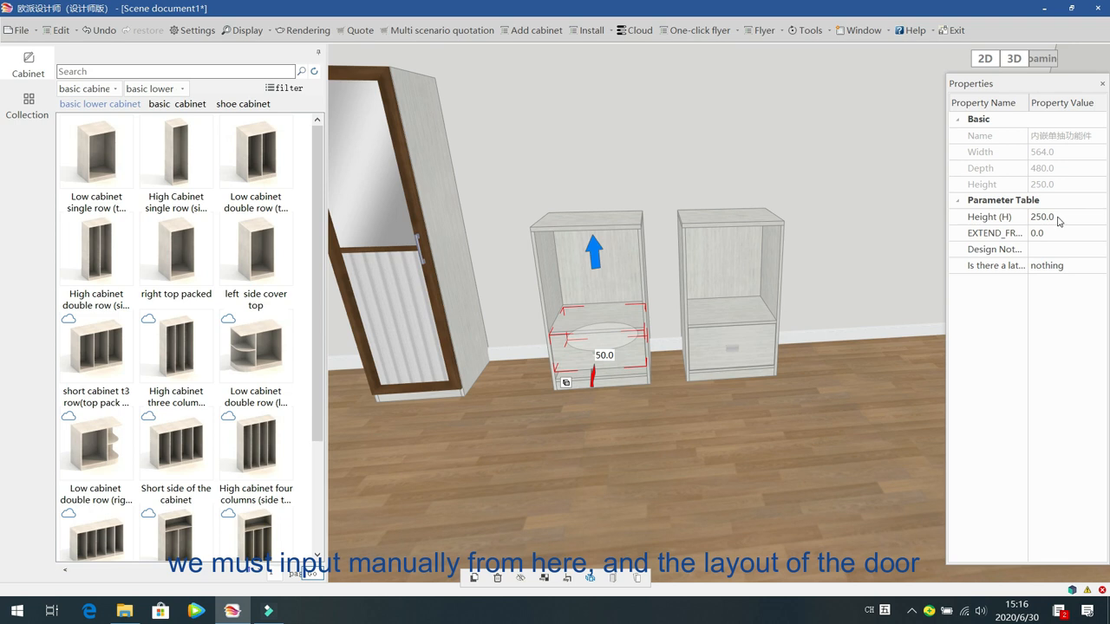
{"action": "left_click", "coordinate": [701, 416]}
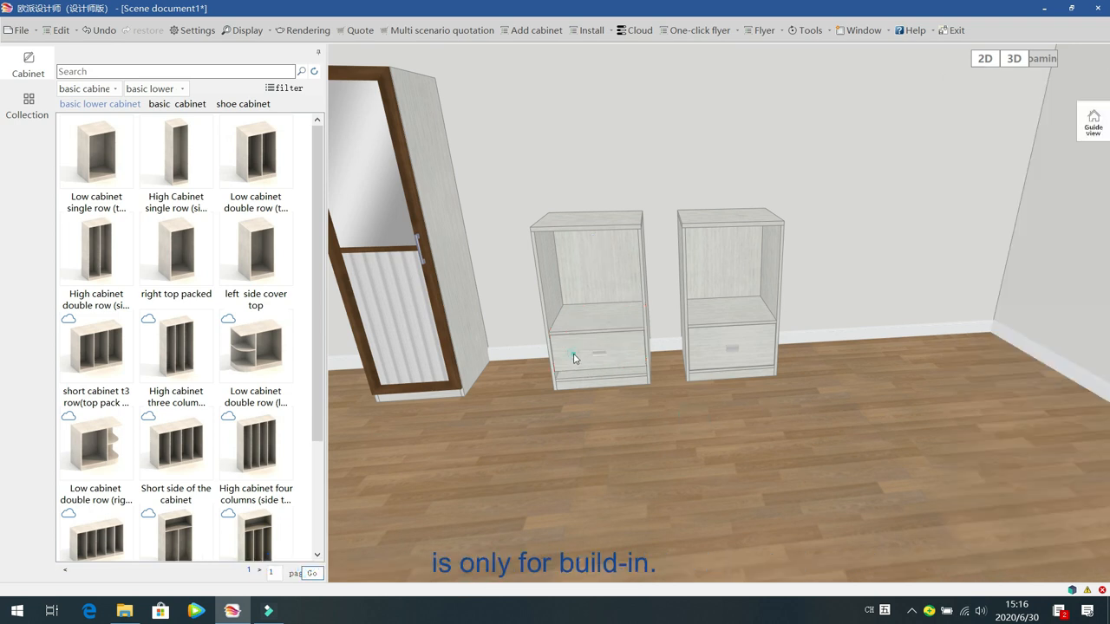
{"action": "left_click", "coordinate": [574, 358]}
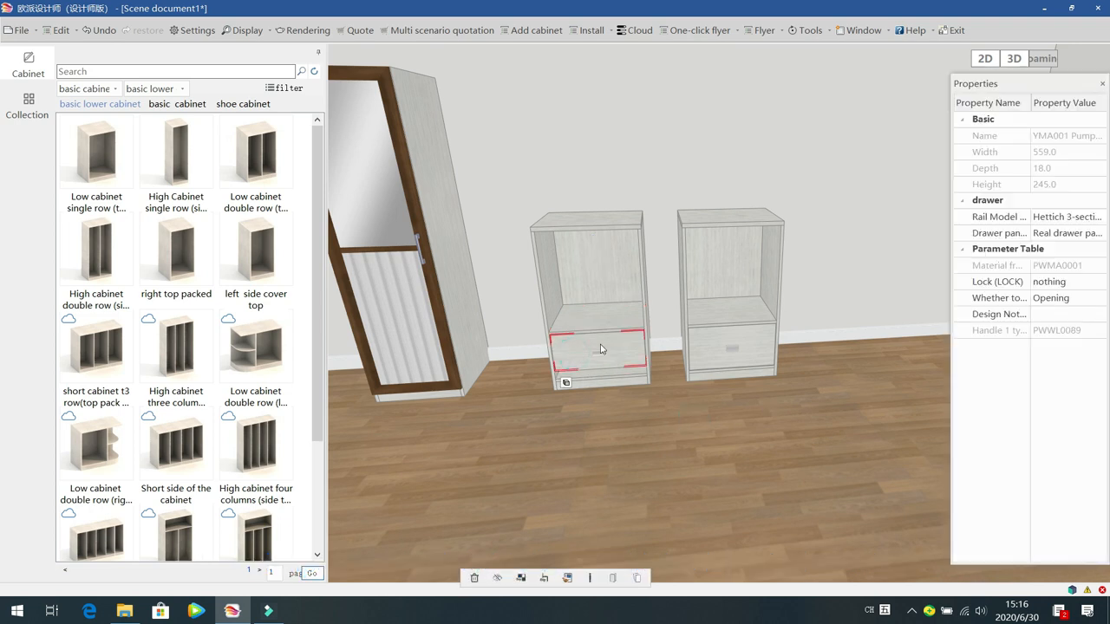
{"action": "left_click", "coordinate": [737, 437]}
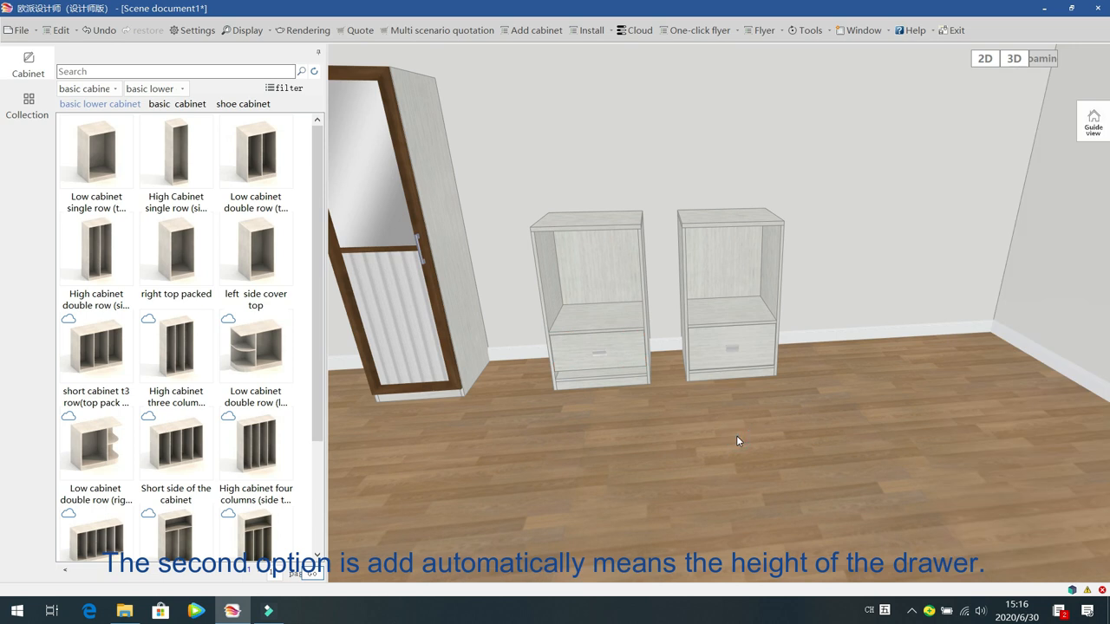
{"action": "left_click", "coordinate": [720, 351]}
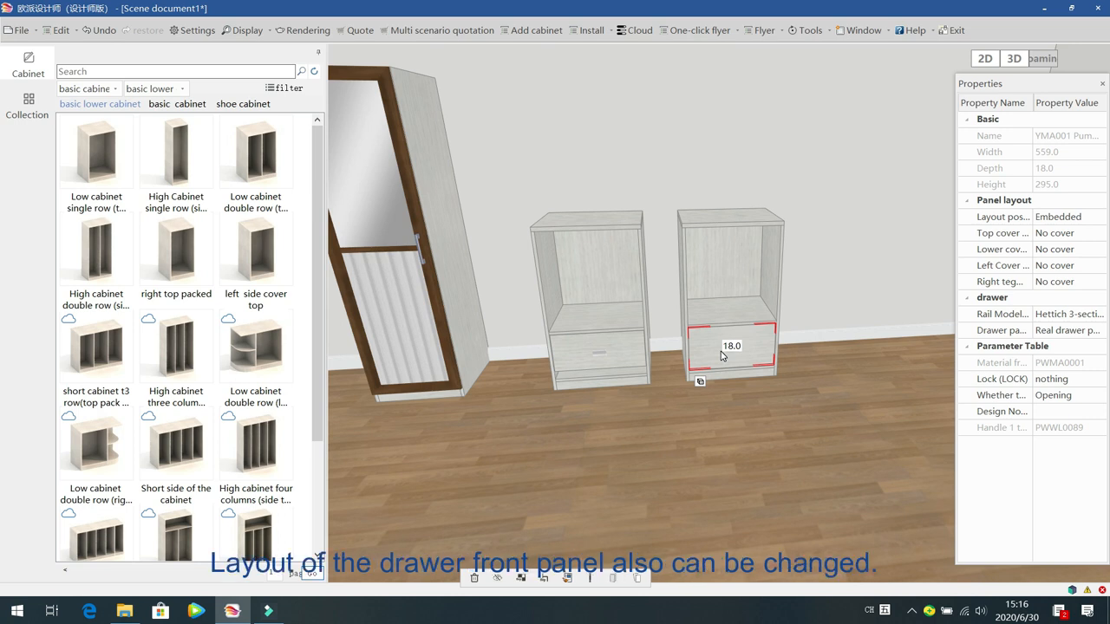
{"action": "left_click", "coordinate": [739, 455]}
Step: Copy the second low cabinet, placing the copy on its free side, and delete the drawer from the copy's lower compartment
{"action": "left_click", "coordinate": [742, 278]}
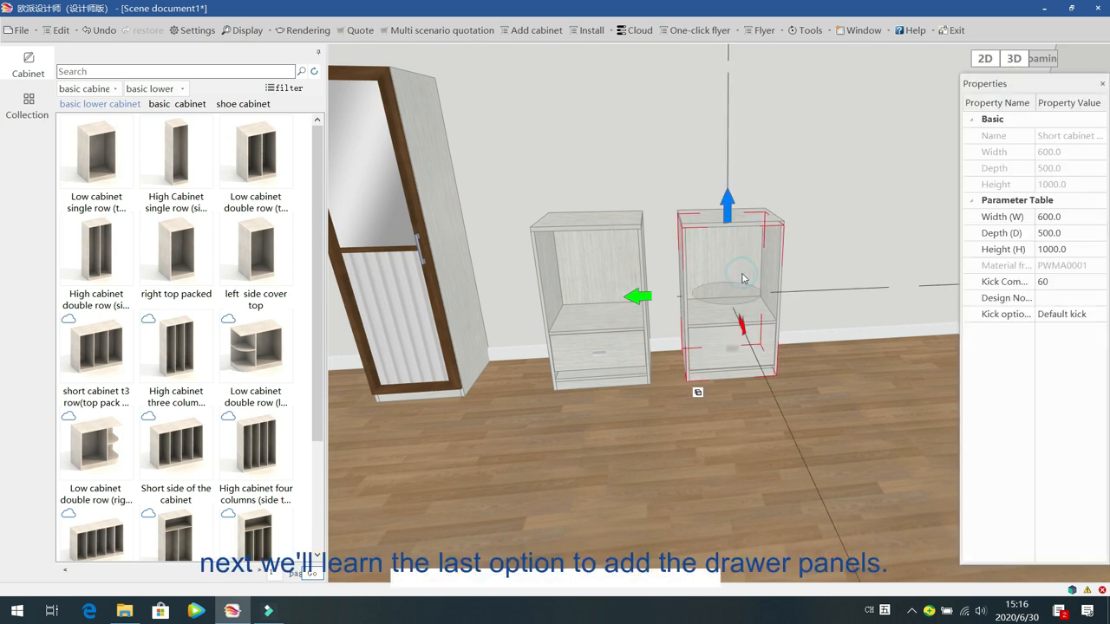
{"action": "right_click", "coordinate": [743, 277]}
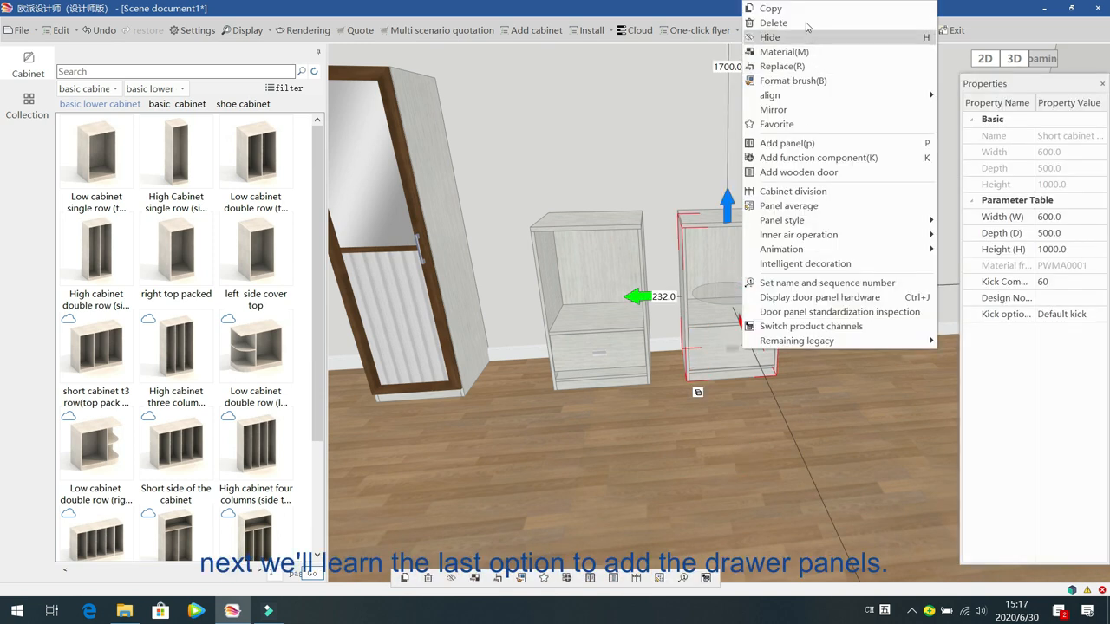
{"action": "left_click", "coordinate": [802, 8]}
{"action": "left_click", "coordinate": [838, 356]}
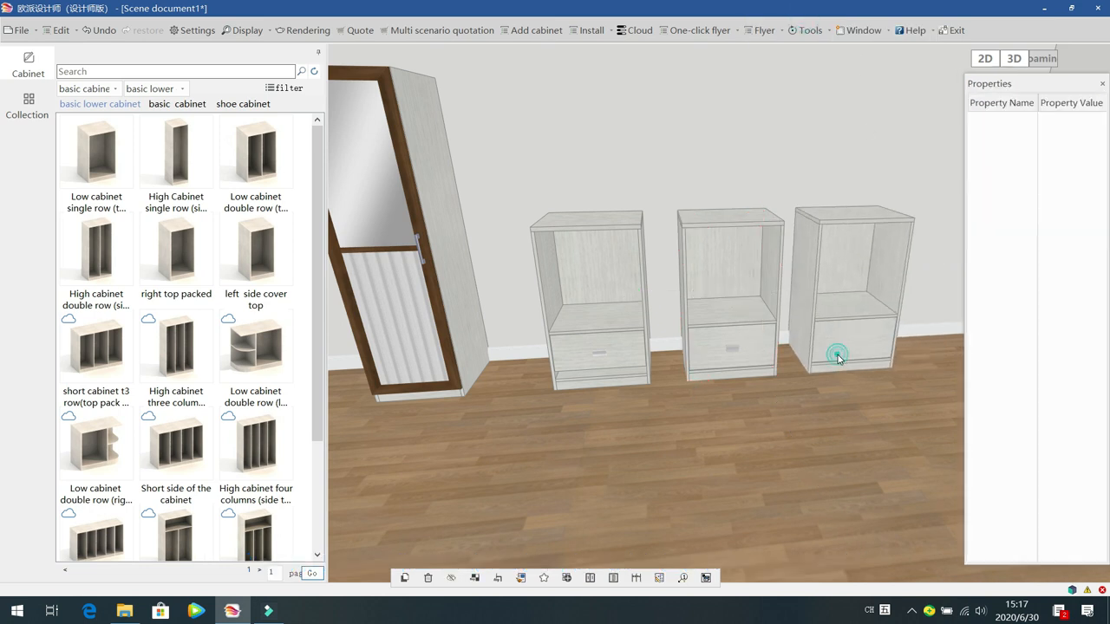
{"action": "left_click", "coordinate": [837, 351]}
{"action": "key", "text": "Delete"}
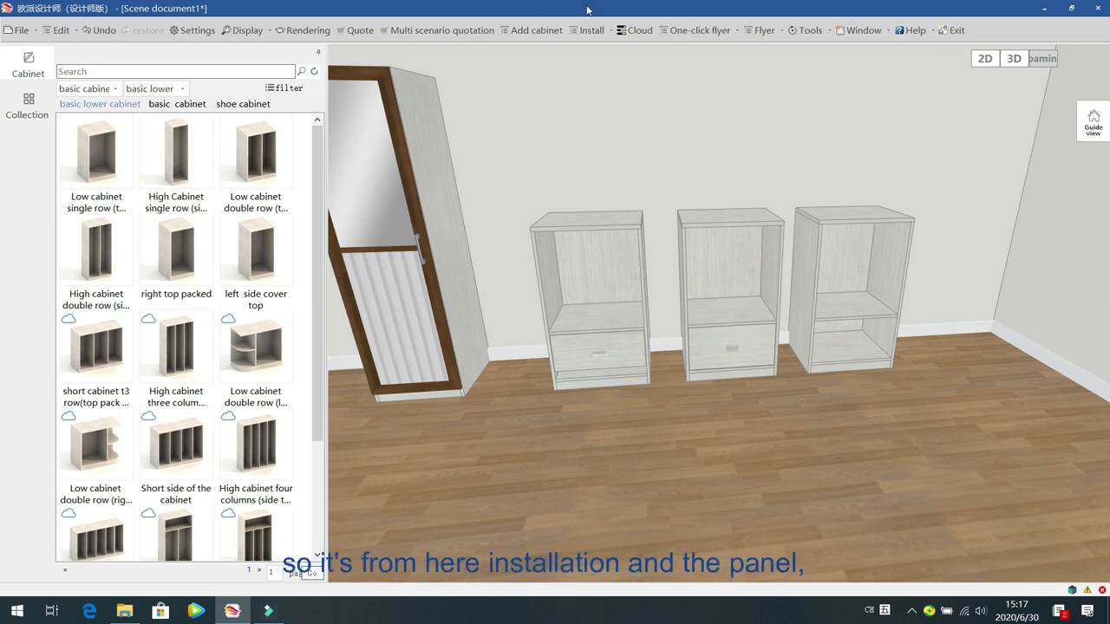
Step: Start a panel installation on the third cabinet's lower compartment, picking its middle shelf and bottom panel as the upper and lower boundaries
{"action": "left_click", "coordinate": [595, 31]}
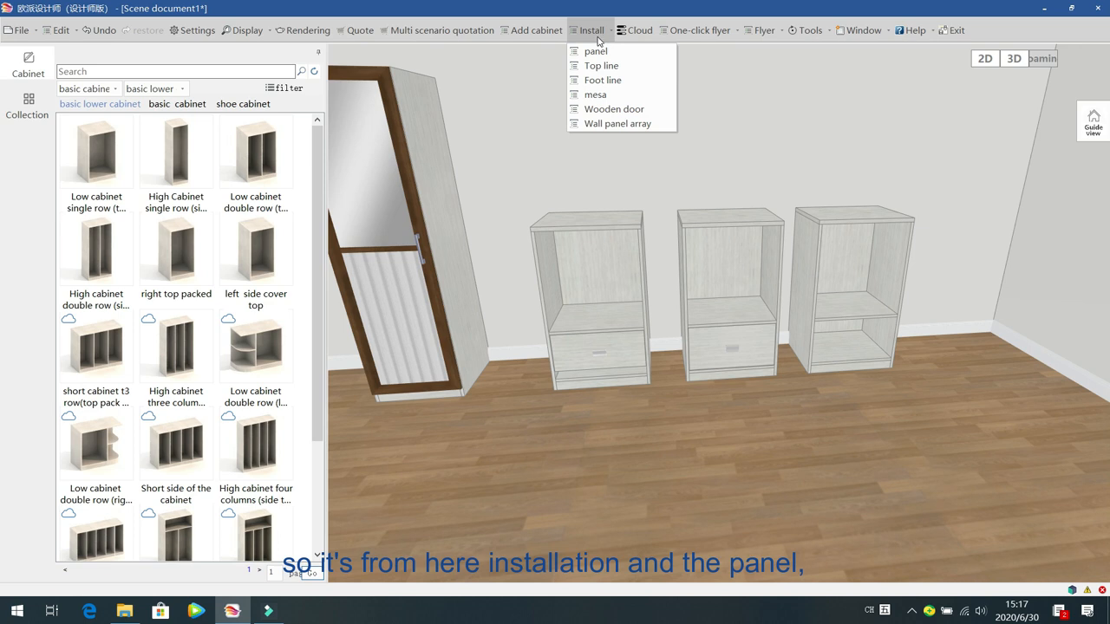
{"action": "left_click", "coordinate": [597, 52]}
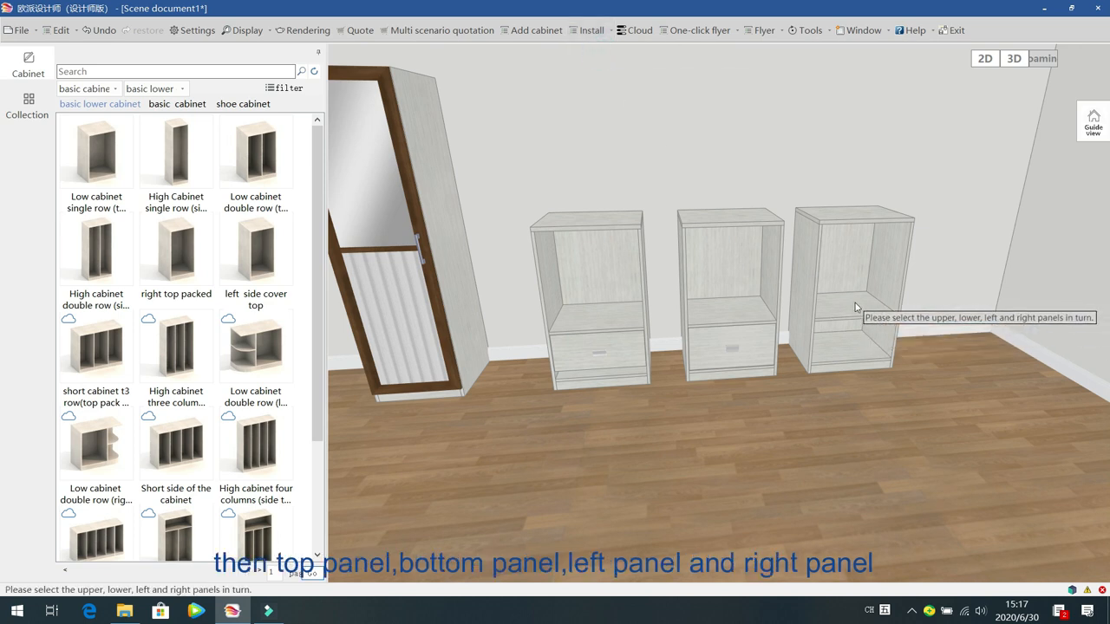
{"action": "left_click", "coordinate": [848, 352]}
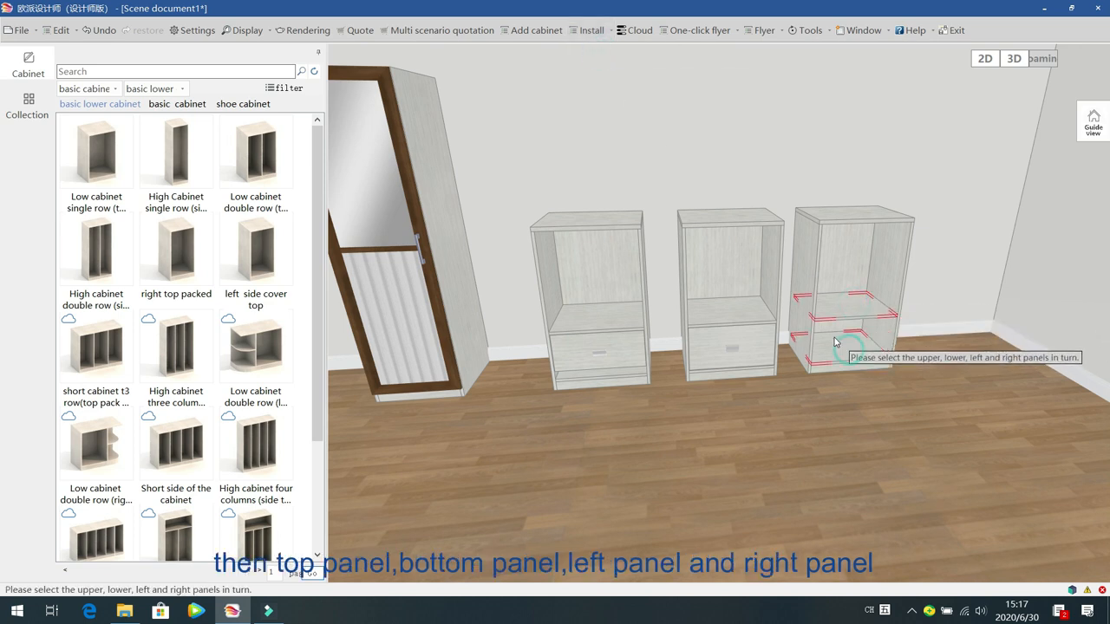
Step: Pick the side panels bounding the rightmost low cabinet's lower compartment and install the single drawer 抽屉(包覆抽芯) there
{"action": "left_click", "coordinate": [813, 255]}
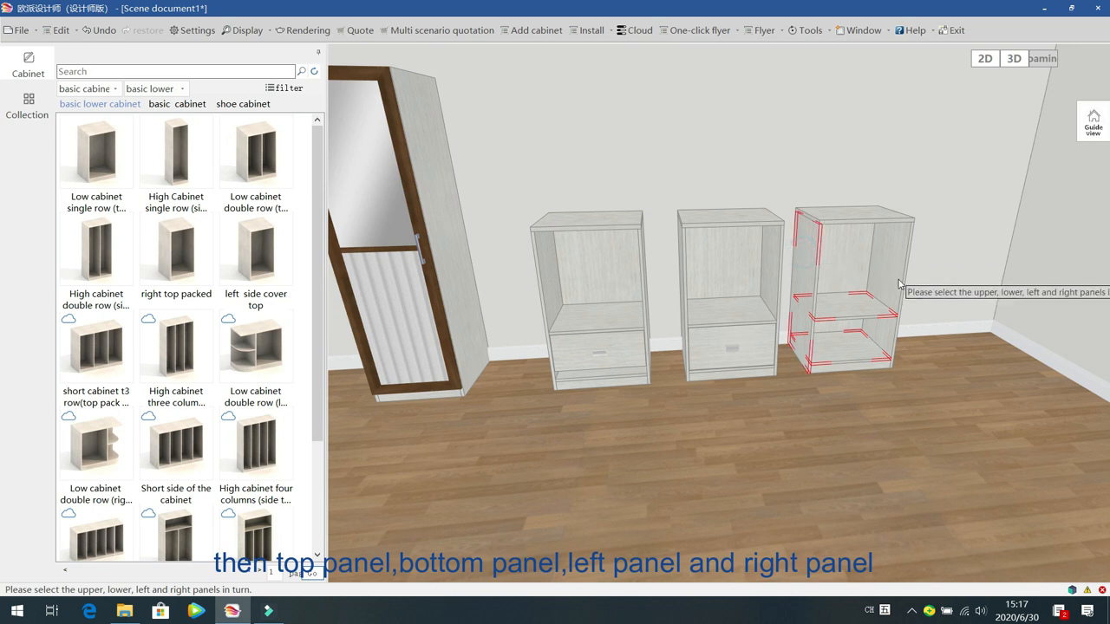
{"action": "left_click", "coordinate": [893, 271]}
{"action": "left_click", "coordinate": [335, 180]}
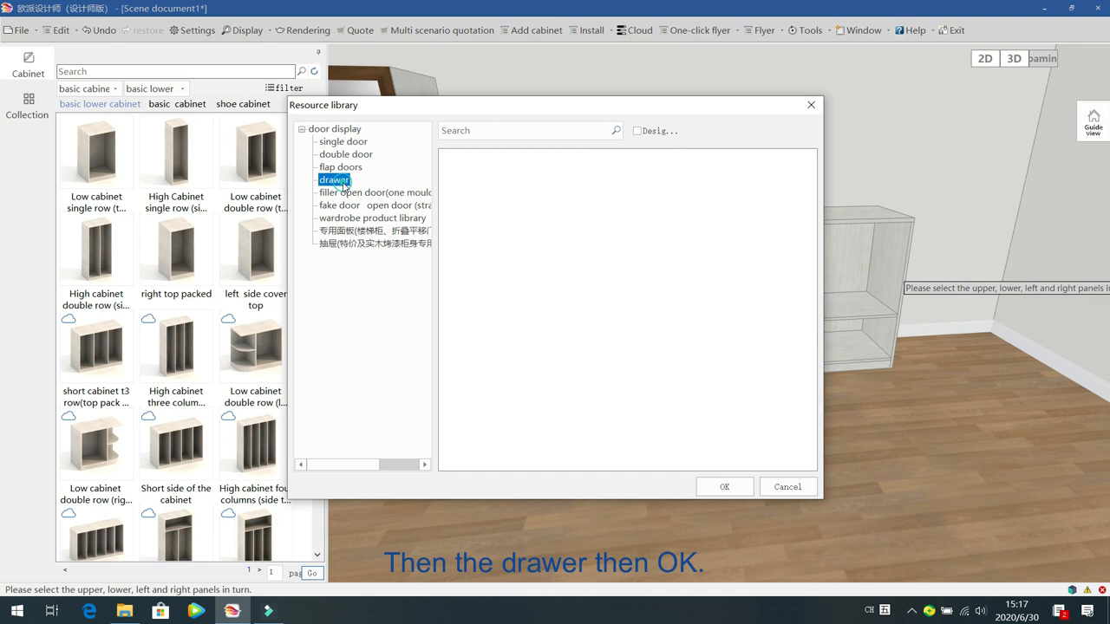
{"action": "left_click", "coordinate": [495, 210]}
{"action": "left_click", "coordinate": [724, 486]}
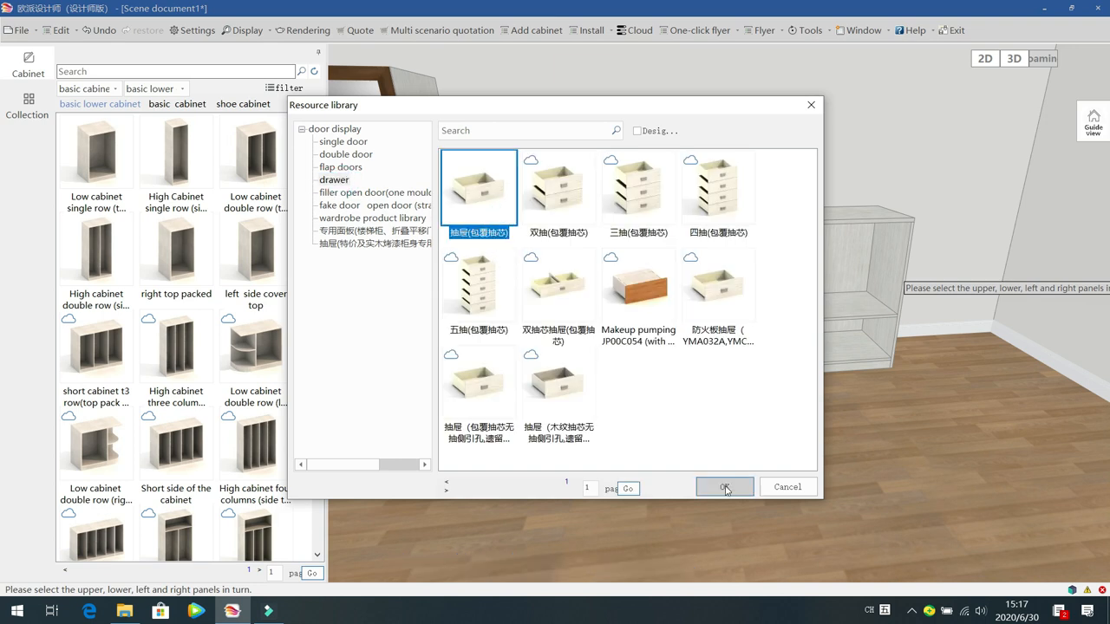
{"action": "left_click", "coordinate": [850, 342]}
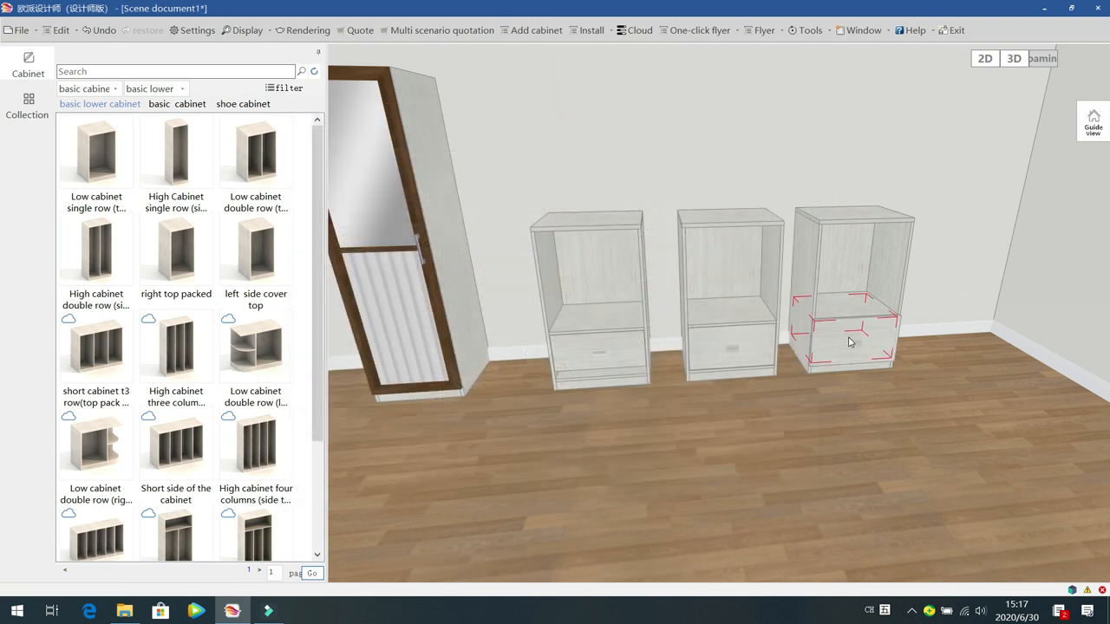
{"action": "left_click", "coordinate": [771, 460]}
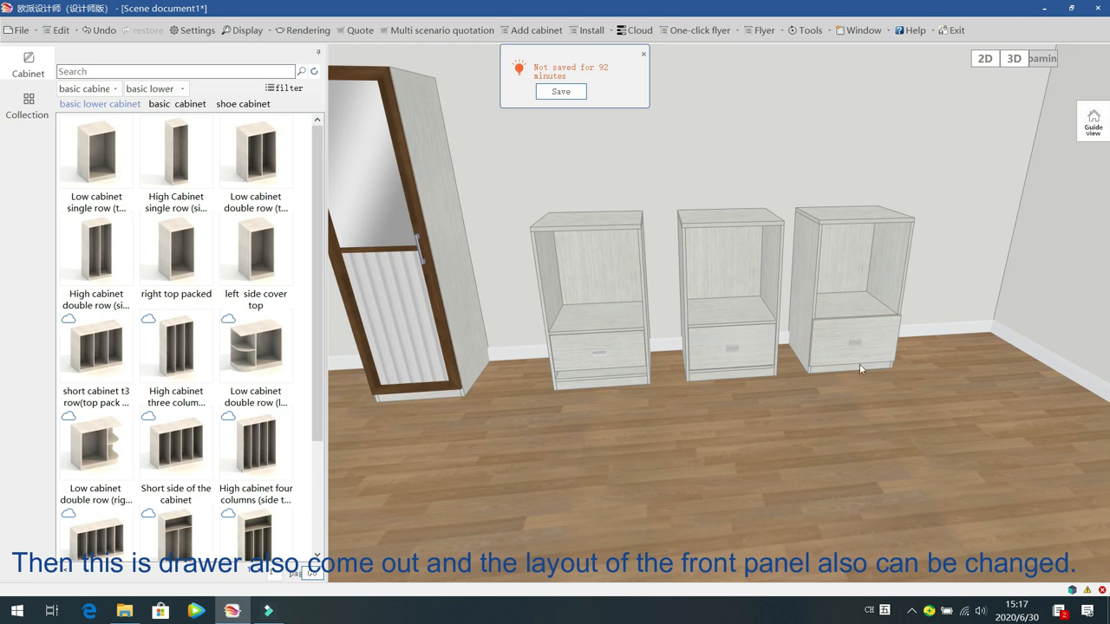
Step: Set the layout position of the rightmost cabinet's drawer front to Embedded
{"action": "left_click", "coordinate": [830, 343]}
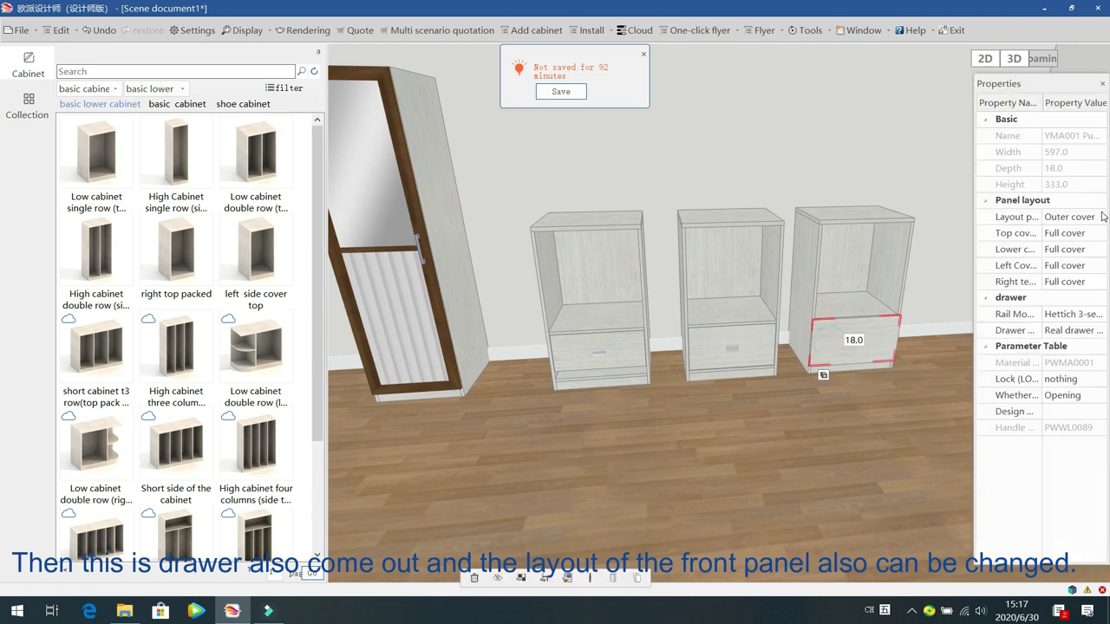
{"action": "left_click", "coordinate": [1099, 217]}
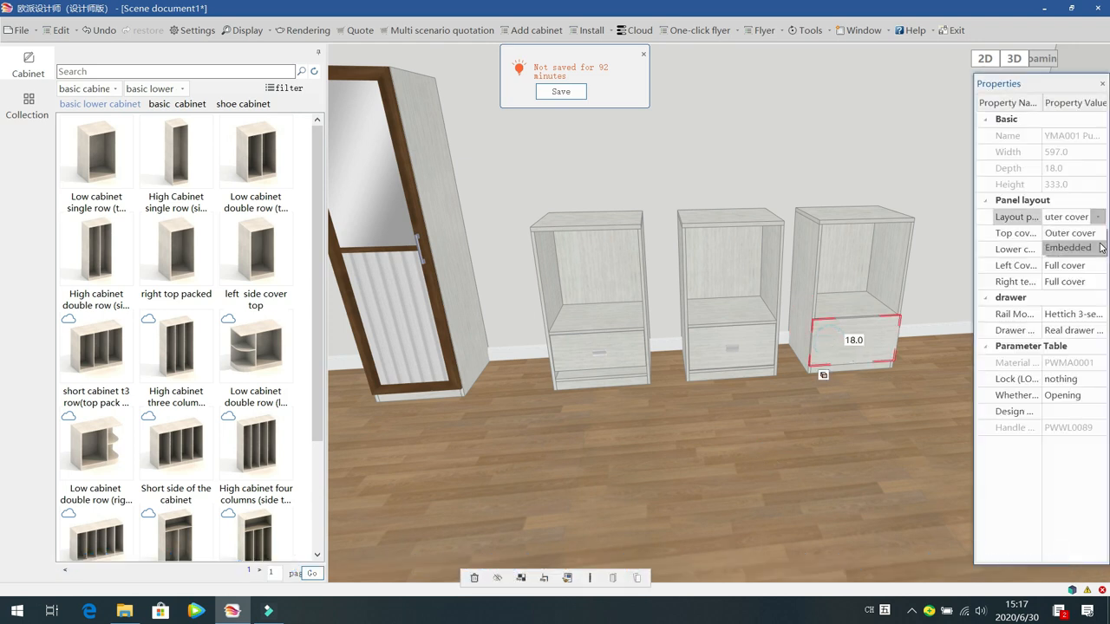
{"action": "left_click", "coordinate": [1099, 248]}
{"action": "left_click", "coordinate": [706, 440]}
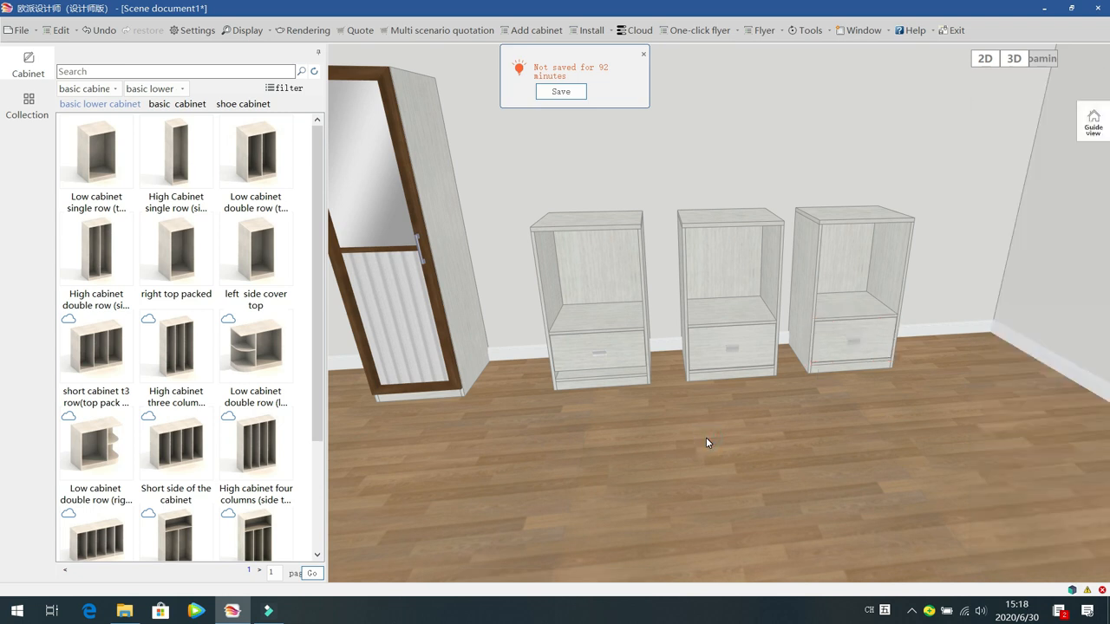
{"action": "left_click", "coordinate": [707, 442]}
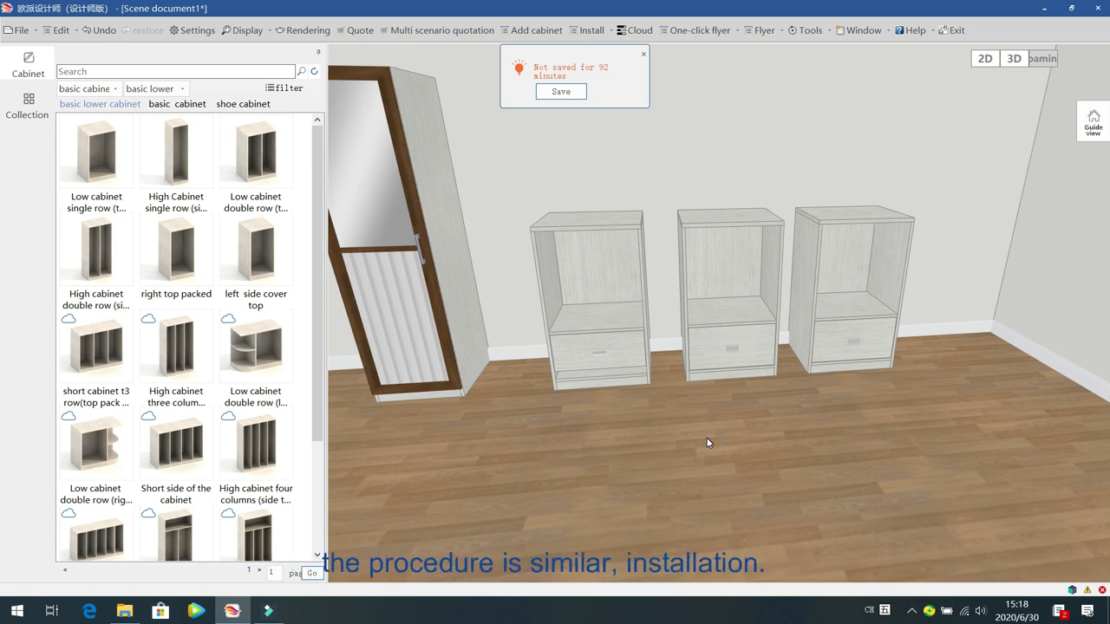
Step: Install the three-drawer unit 三抽(包覆抽芯) in the middle cabinet's upper opening, bounded by its top, shelf, left and right panels
{"action": "left_click", "coordinate": [591, 30]}
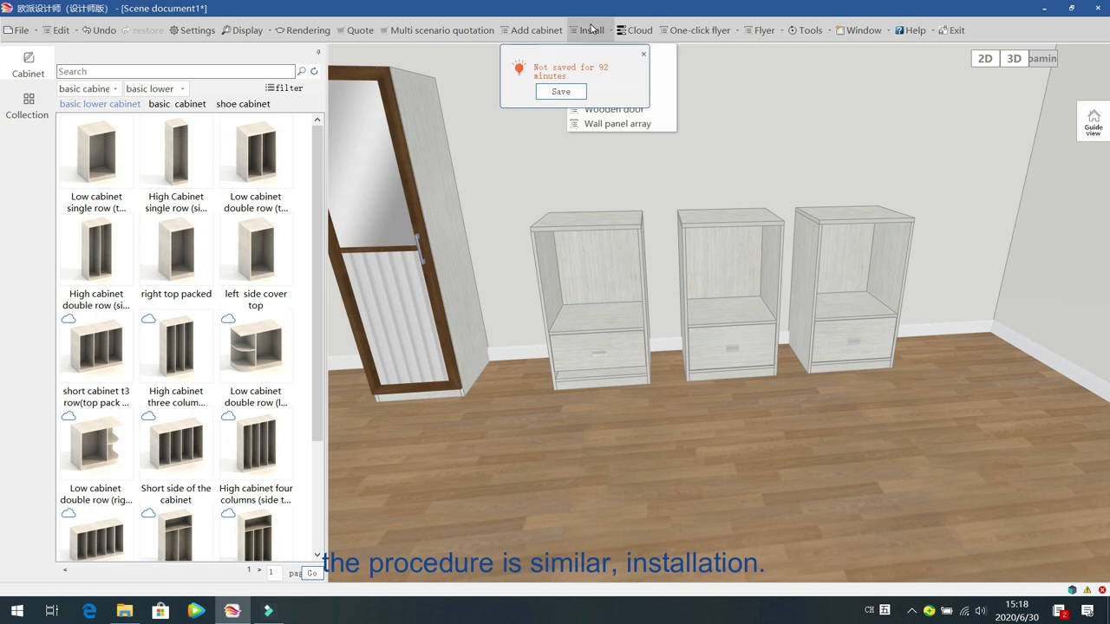
{"action": "left_click", "coordinate": [644, 55]}
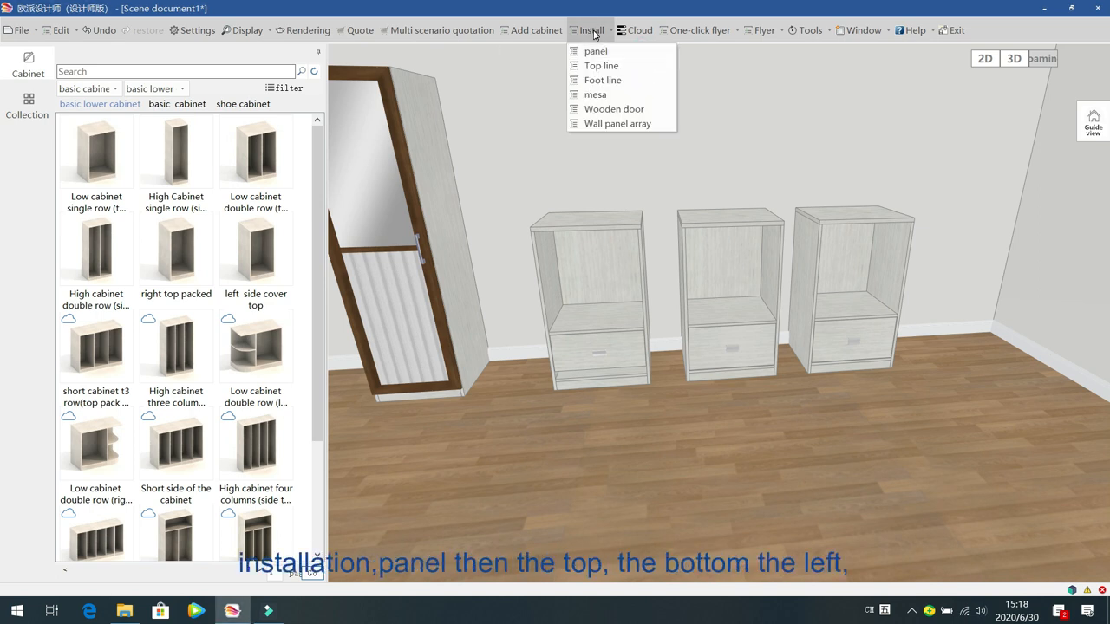
{"action": "left_click", "coordinate": [596, 51]}
{"action": "left_click", "coordinate": [728, 217]}
{"action": "left_click", "coordinate": [701, 314]}
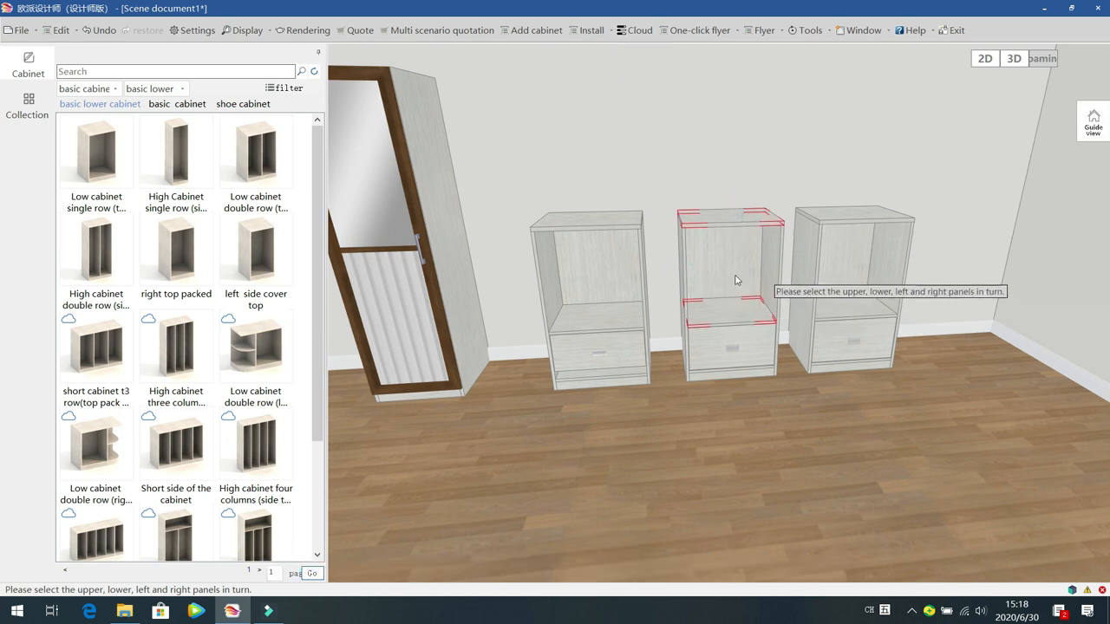
{"action": "left_click", "coordinate": [683, 285]}
{"action": "left_click", "coordinate": [775, 274]}
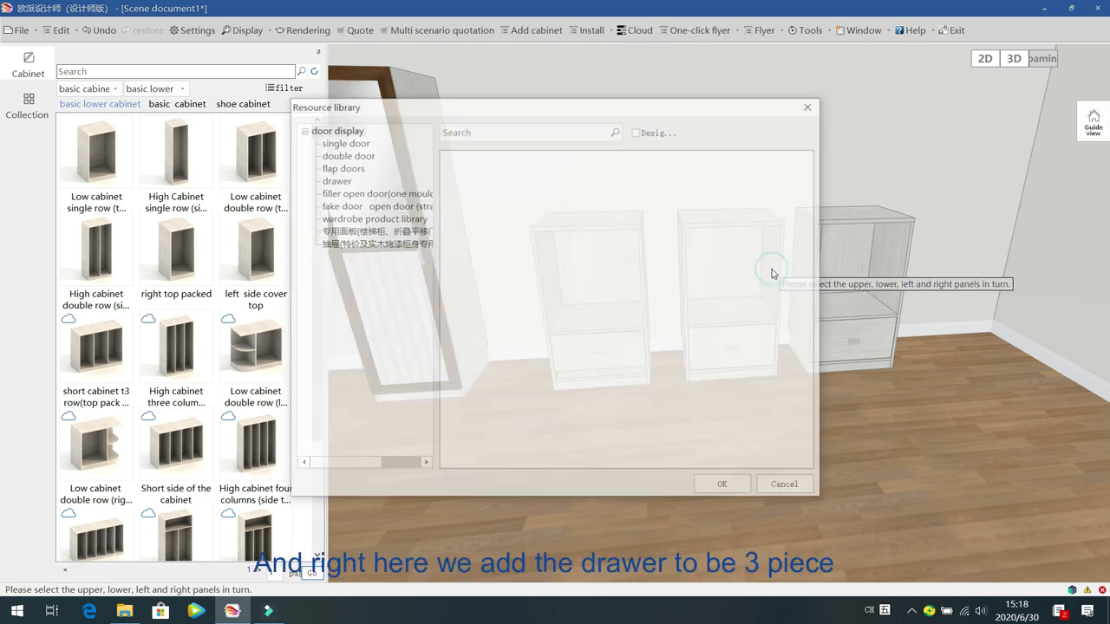
{"action": "left_click", "coordinate": [336, 180]}
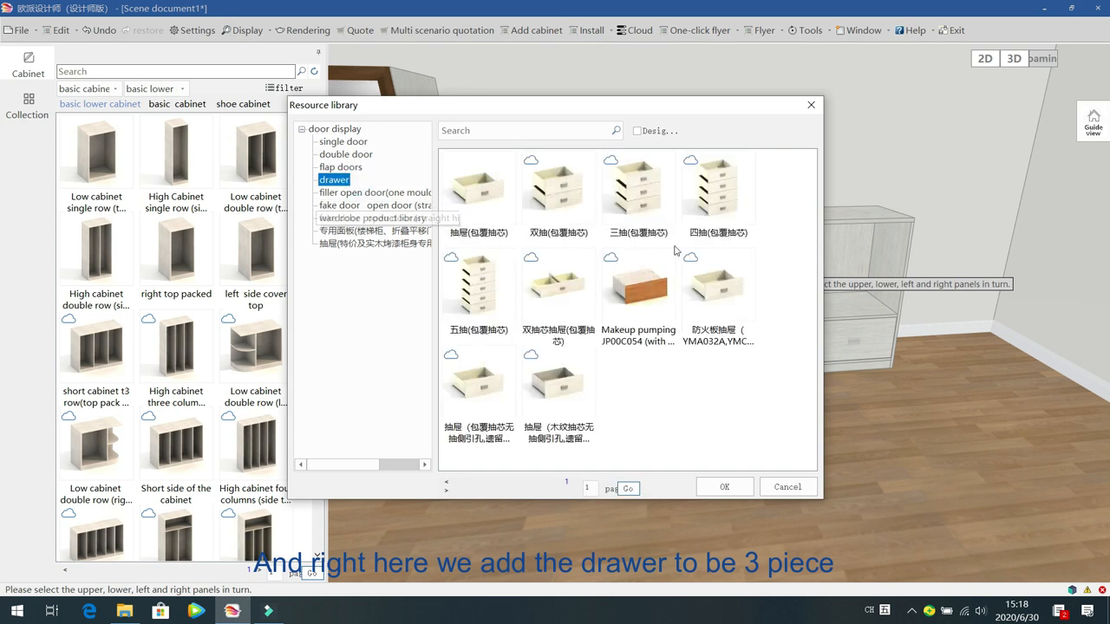
{"action": "left_click", "coordinate": [644, 213]}
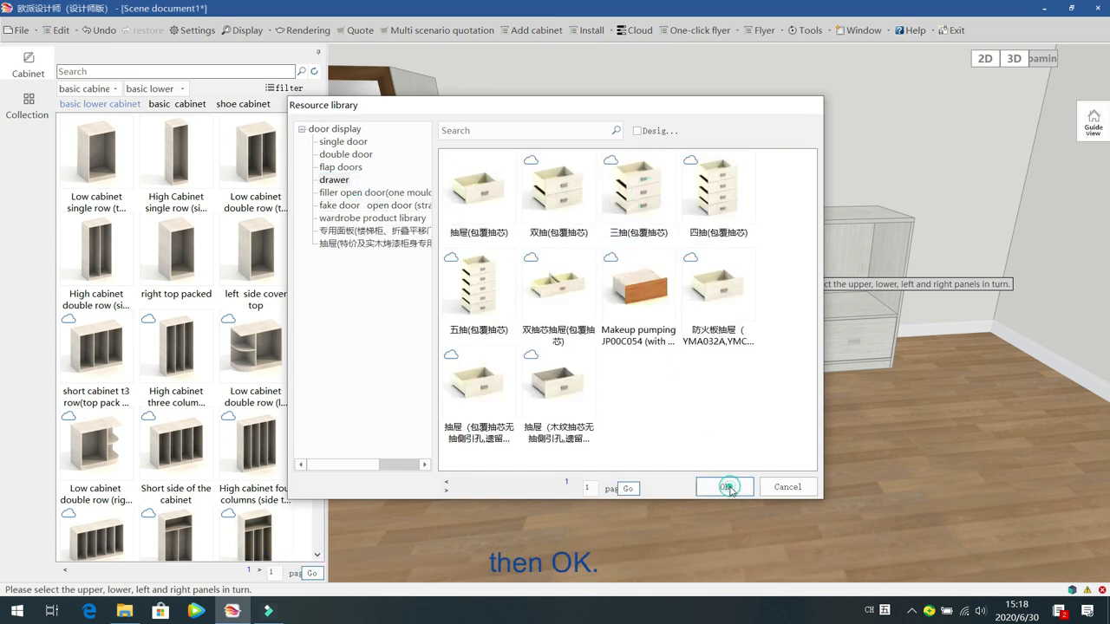
{"action": "left_click", "coordinate": [725, 487]}
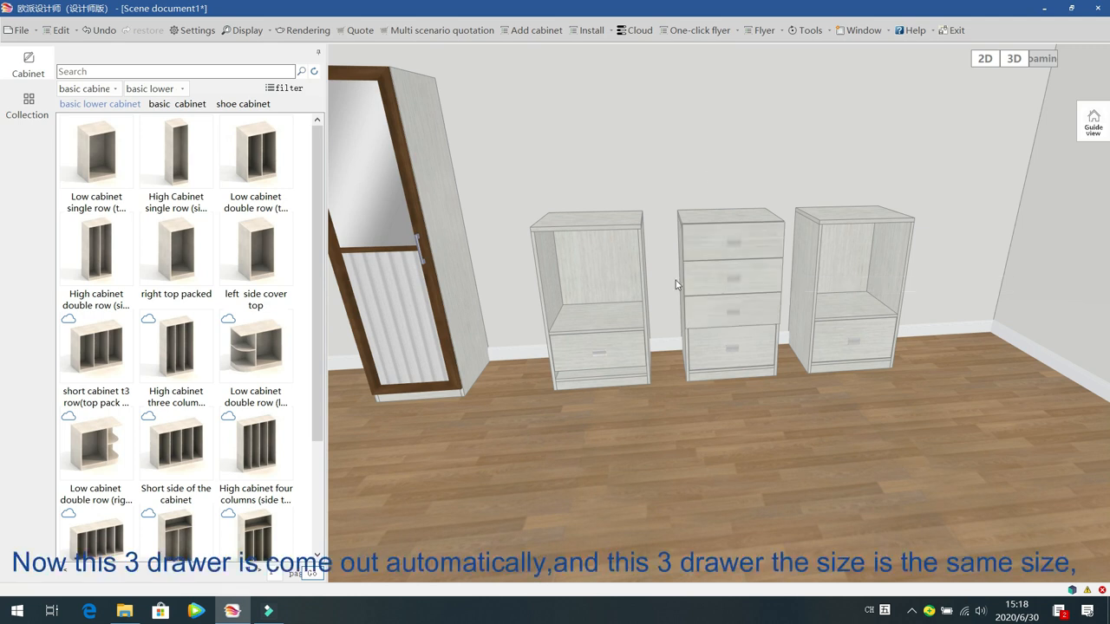
Step: Set the row average classification of the middle cabinet's three-drawer unit to 小小大
{"action": "left_click", "coordinate": [727, 254]}
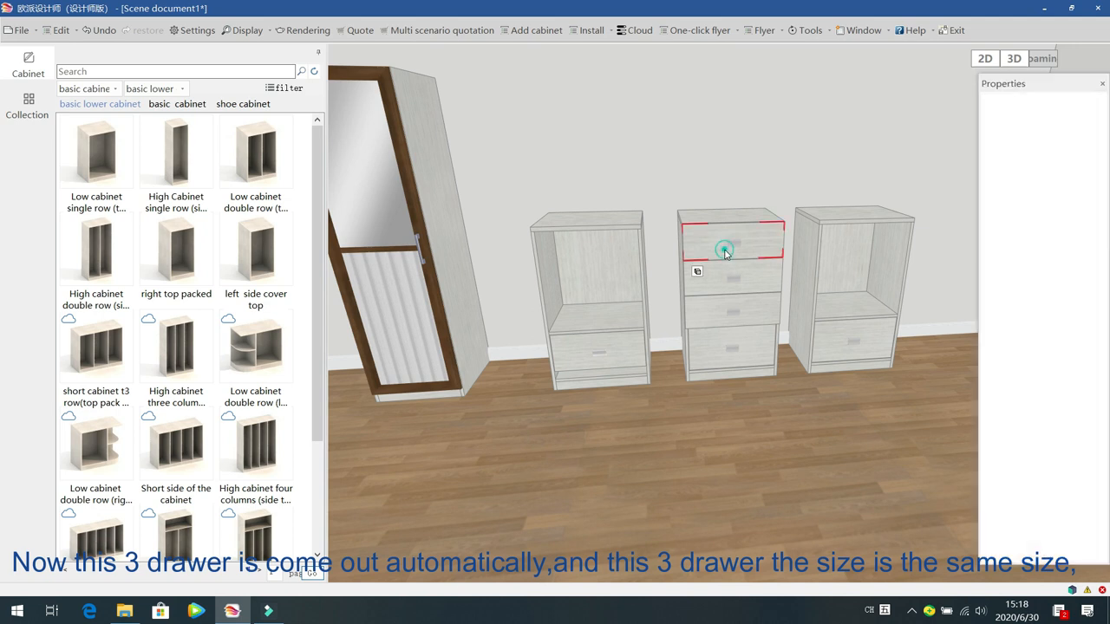
{"action": "left_click", "coordinate": [726, 254]}
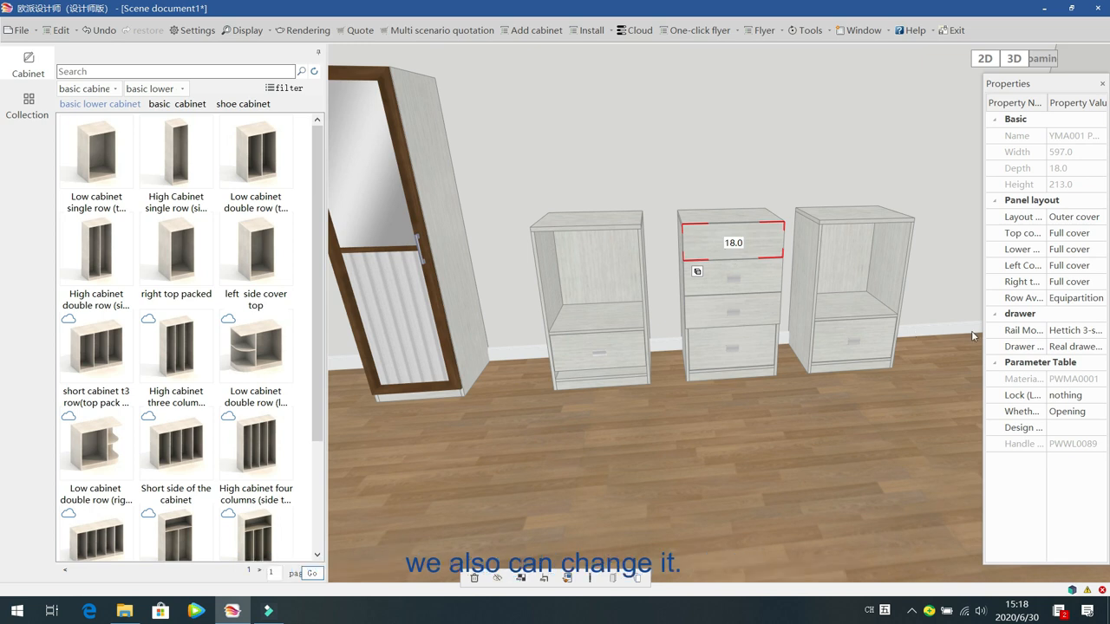
{"action": "left_click_drag", "start_coordinate": [982, 333], "coordinate": [936, 333]}
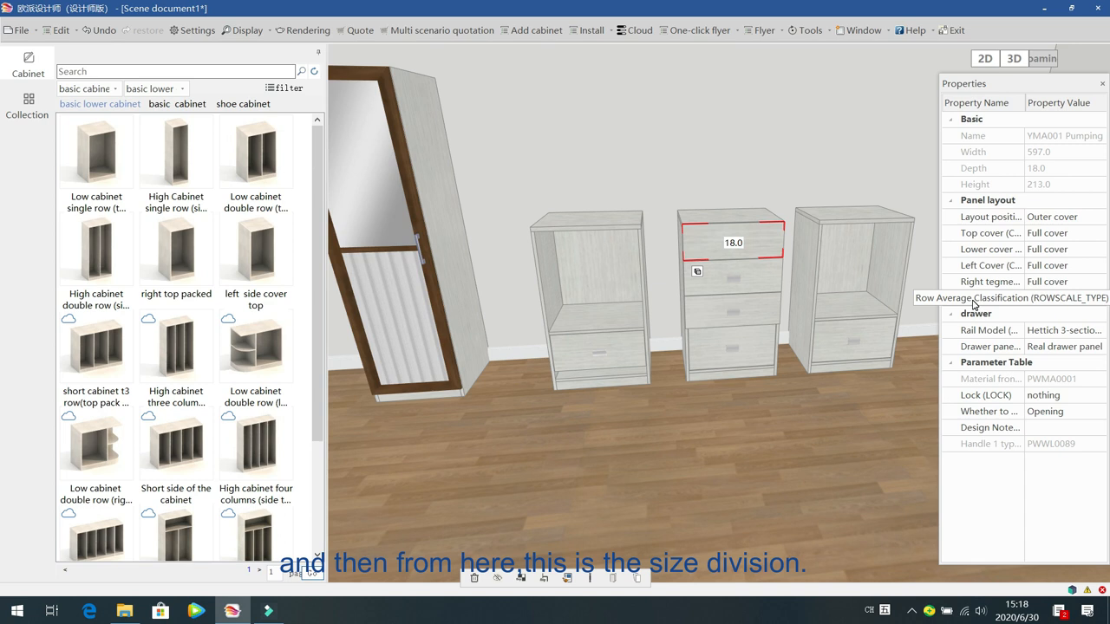
{"action": "left_click", "coordinate": [1098, 298]}
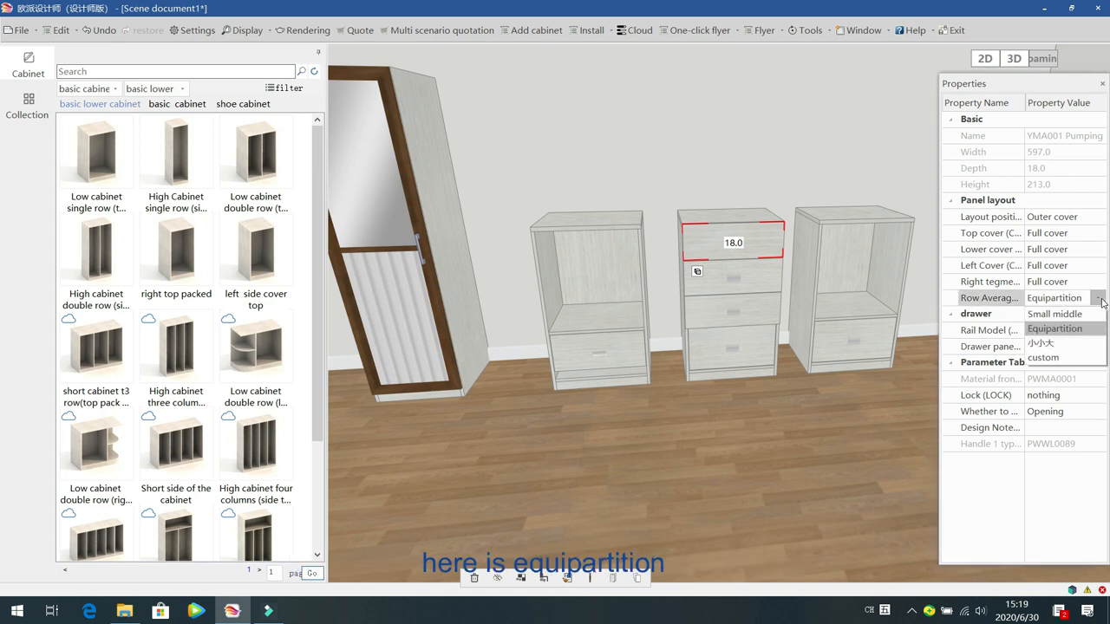
{"action": "left_click", "coordinate": [1083, 345]}
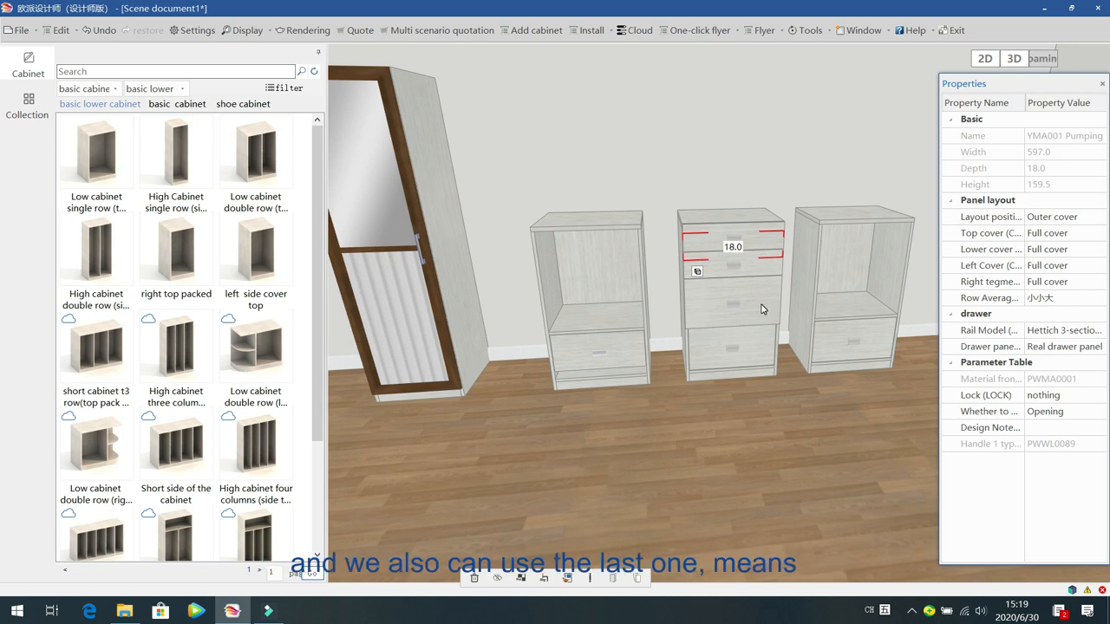
Step: Set the three-drawer unit's row classification to custom, with front heights of 150 for the first drawer and 200 for the second
{"action": "left_click", "coordinate": [1097, 299]}
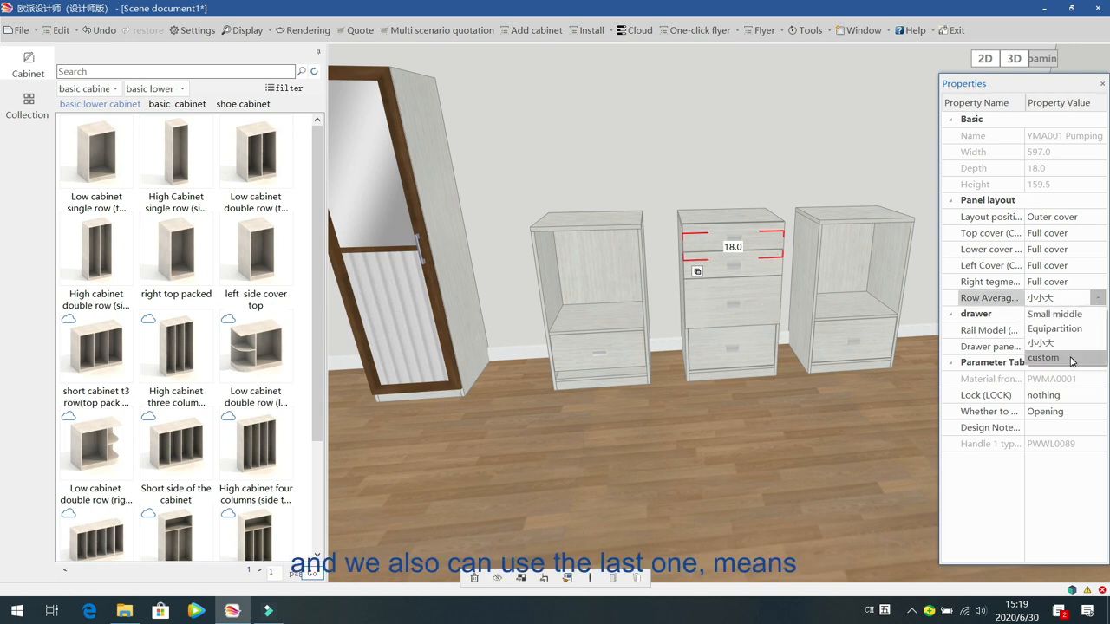
{"action": "left_click", "coordinate": [1070, 357]}
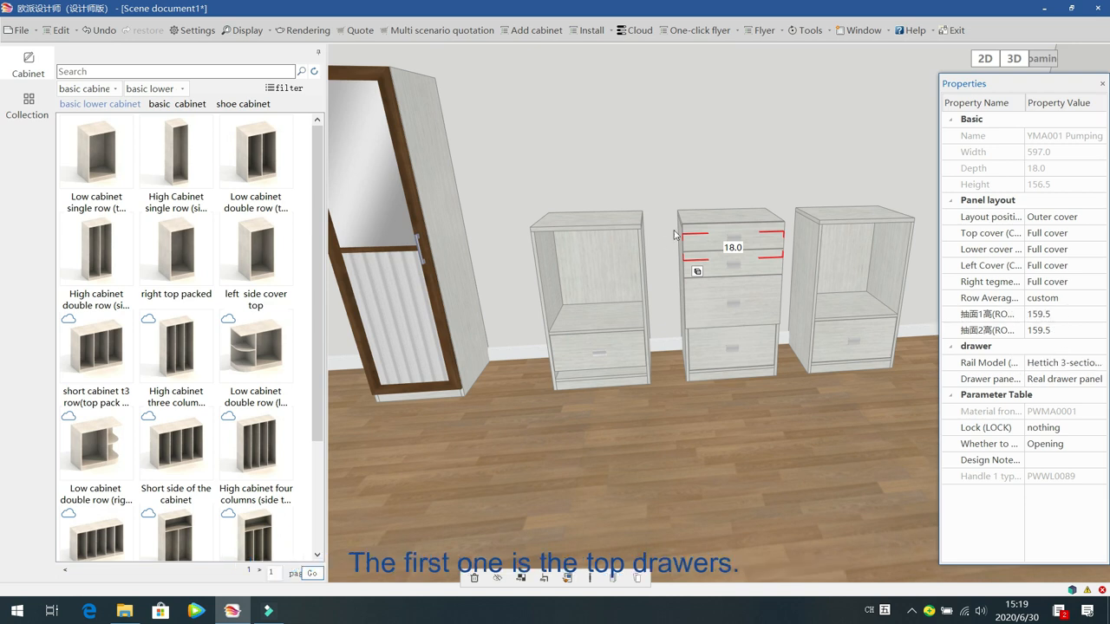
{"action": "left_click", "coordinate": [1055, 313]}
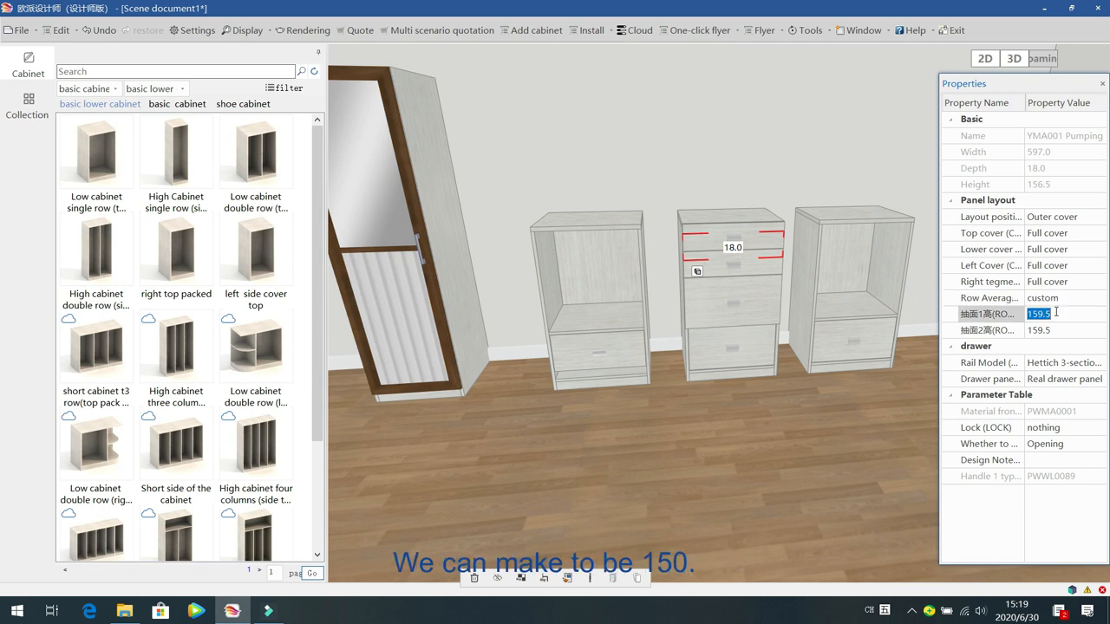
{"action": "type", "text": "150"}
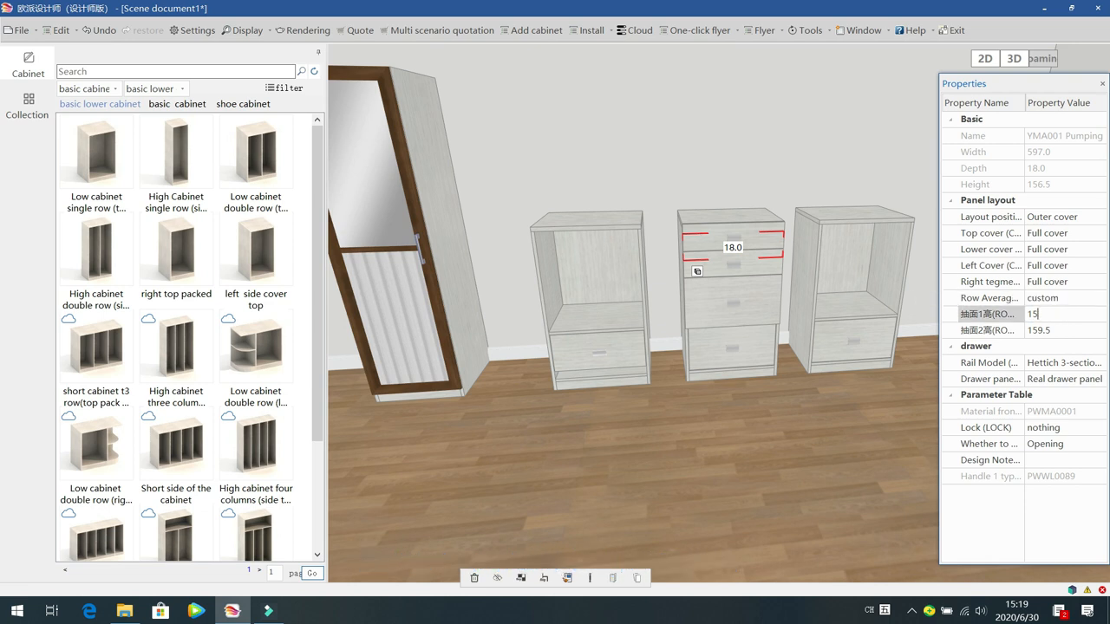
{"action": "key", "text": "Return"}
{"action": "left_click", "coordinate": [1060, 330]}
{"action": "type", "text": "200"}
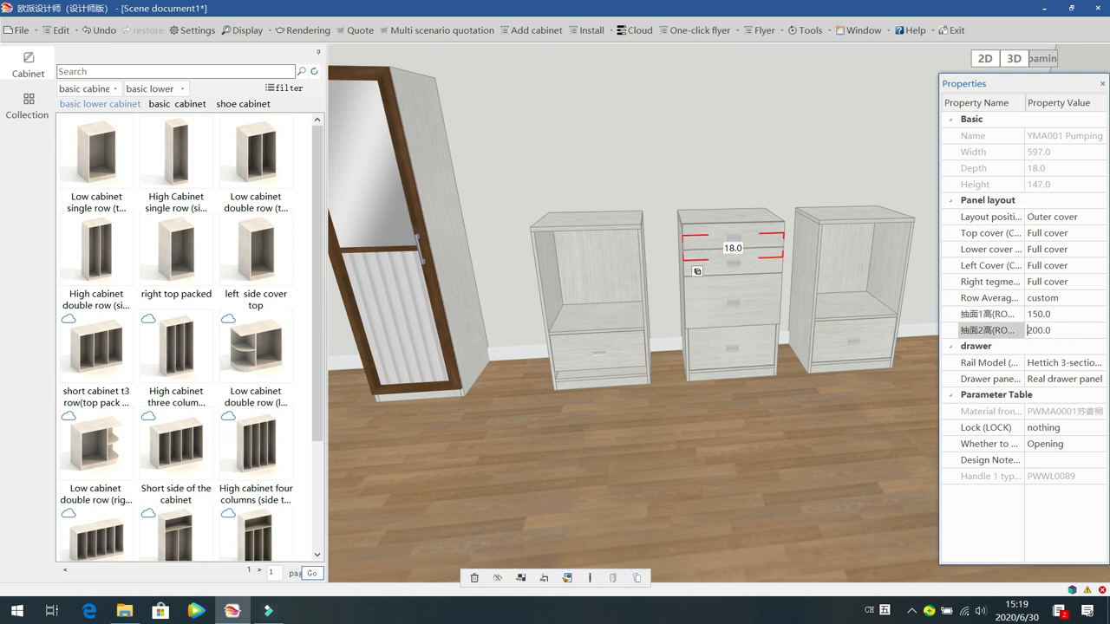
{"action": "key", "text": "Return"}
{"action": "left_click", "coordinate": [751, 500]}
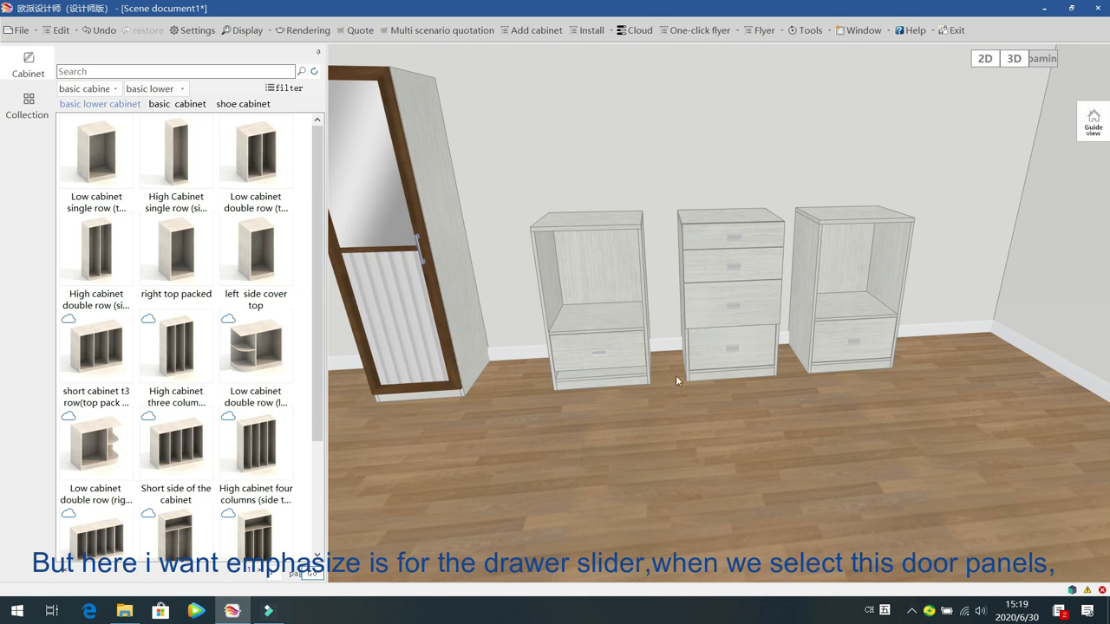
Step: Set the rail model of the leftmost low cabinet's drawer to blum full-pull 3-section slide
{"action": "left_click", "coordinate": [620, 344]}
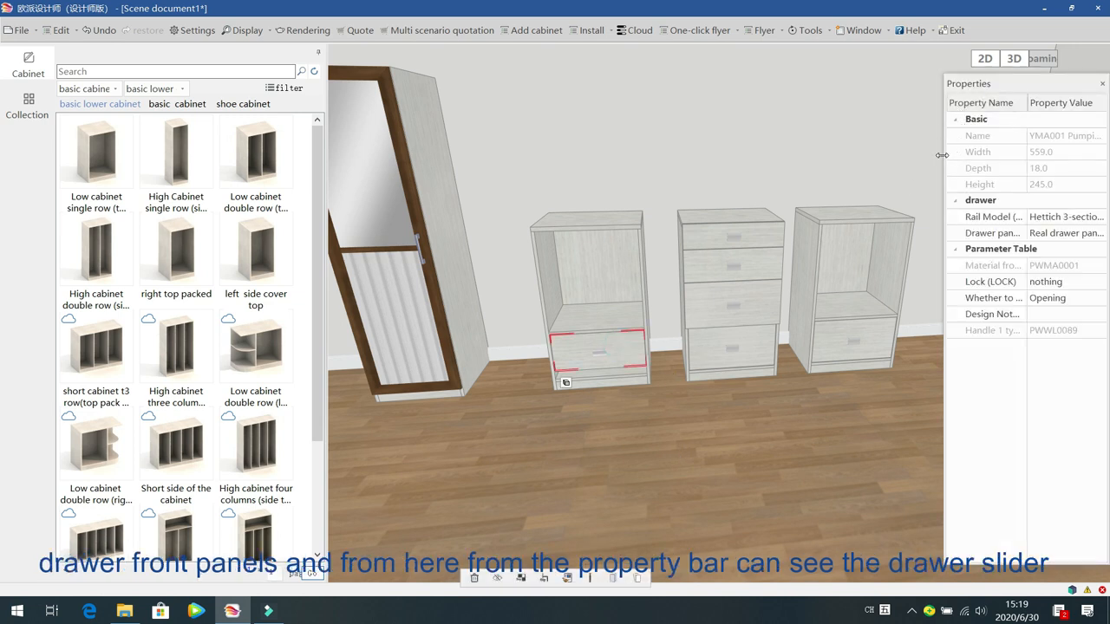
{"action": "left_click_drag", "start_coordinate": [941, 155], "coordinate": [867, 156]}
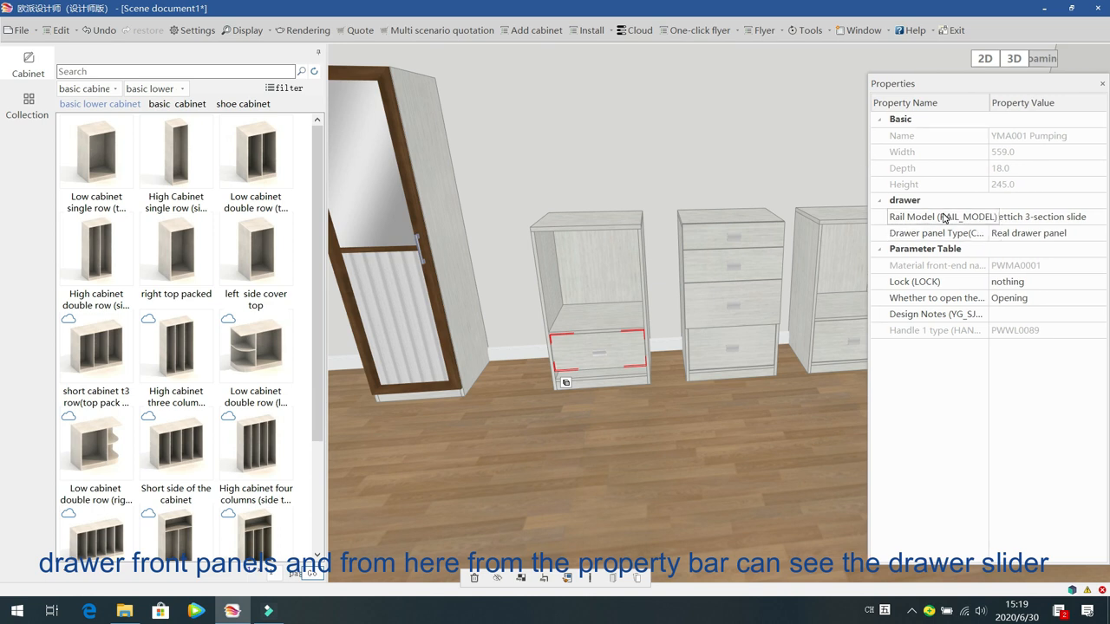
{"action": "left_click", "coordinate": [1098, 218]}
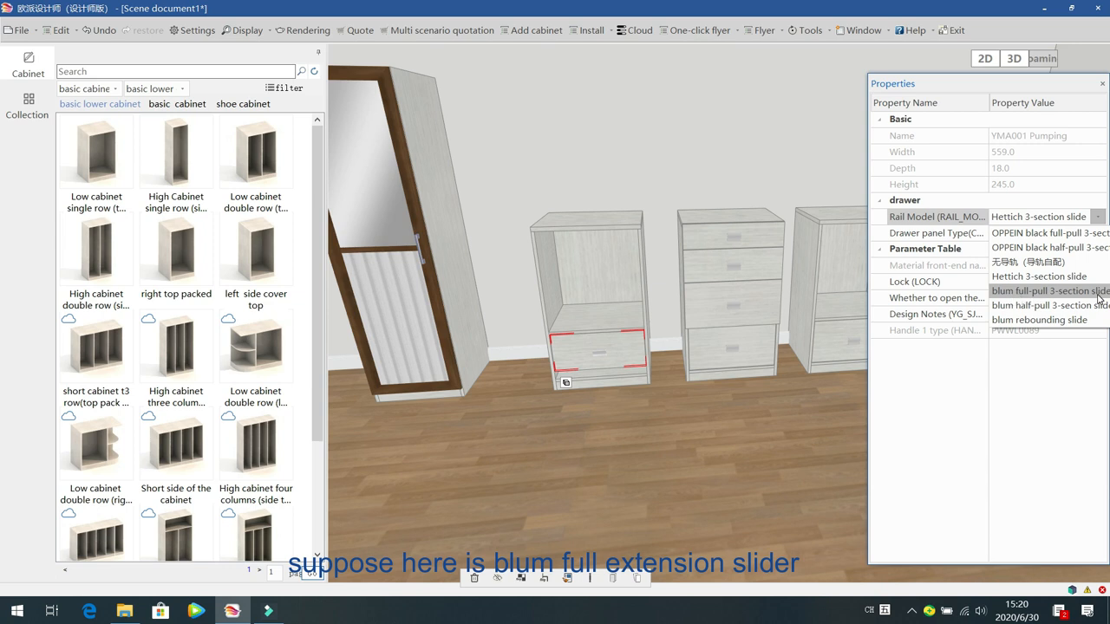
{"action": "left_click", "coordinate": [1047, 291]}
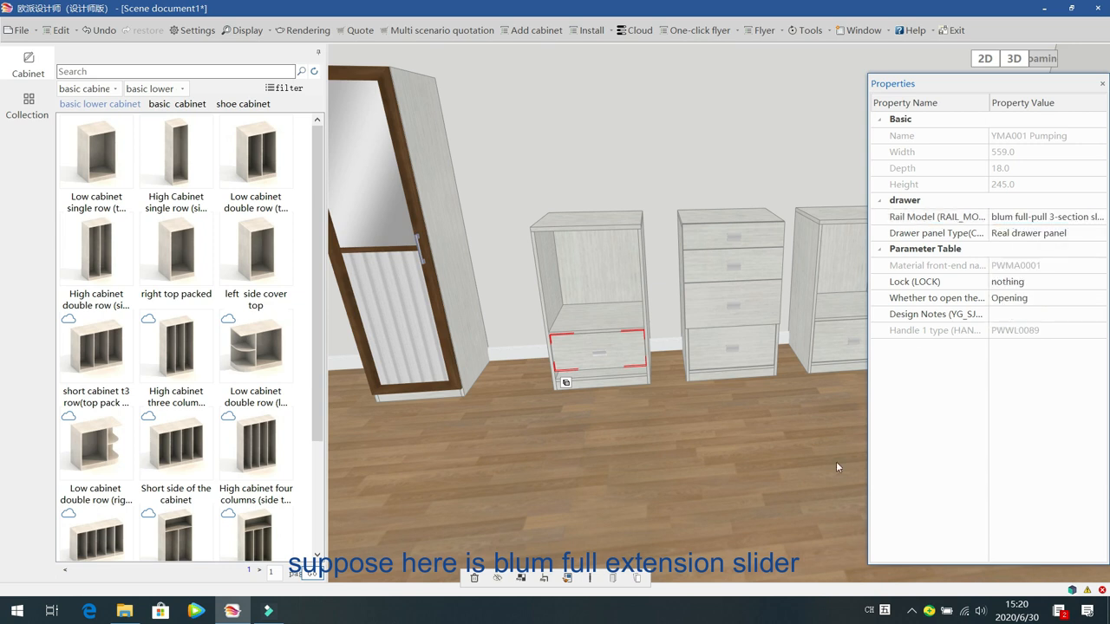
{"action": "left_click", "coordinate": [774, 462]}
Step: Check the rail model properties of the bottom drawers in the leftmost and middle low cabinets
{"action": "left_click", "coordinate": [619, 355]}
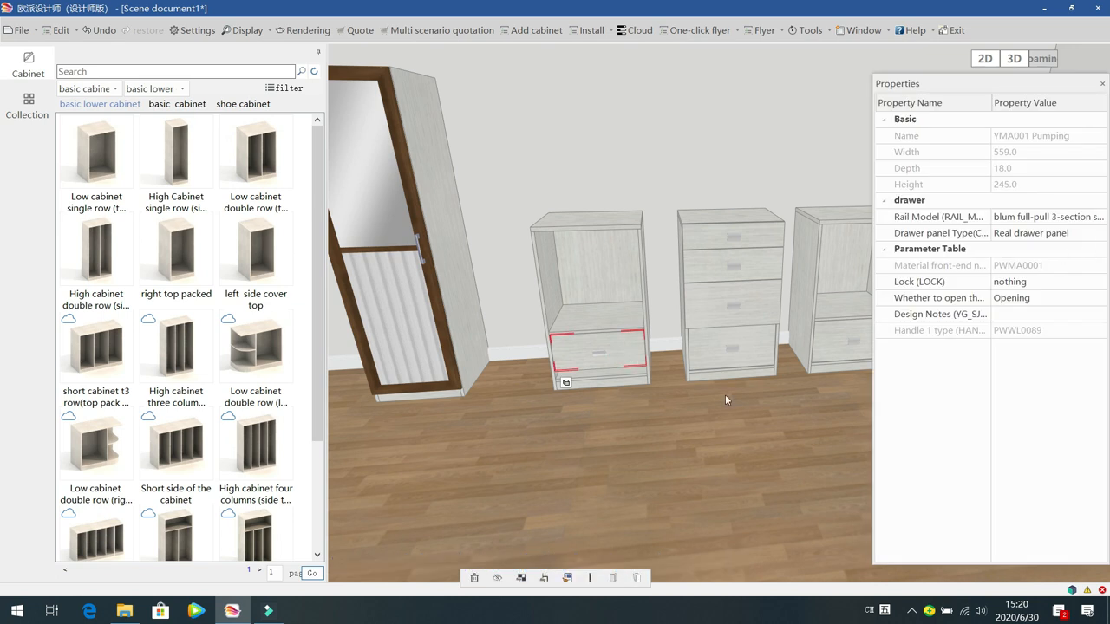
{"action": "left_click", "coordinate": [700, 478]}
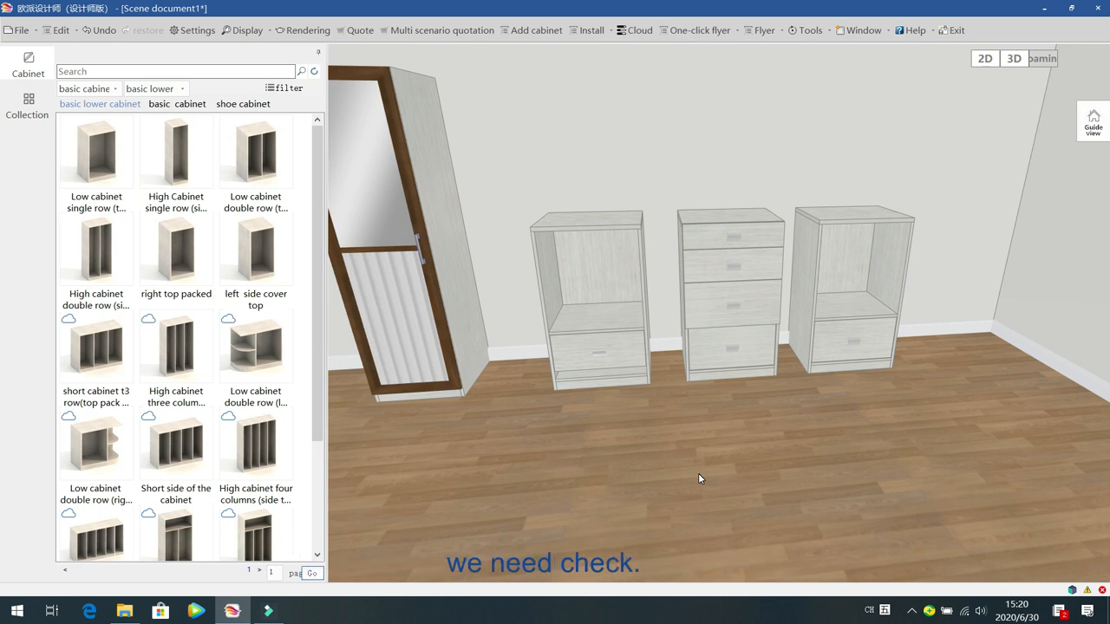
{"action": "left_click", "coordinate": [621, 356]}
{"action": "left_click", "coordinate": [740, 347]}
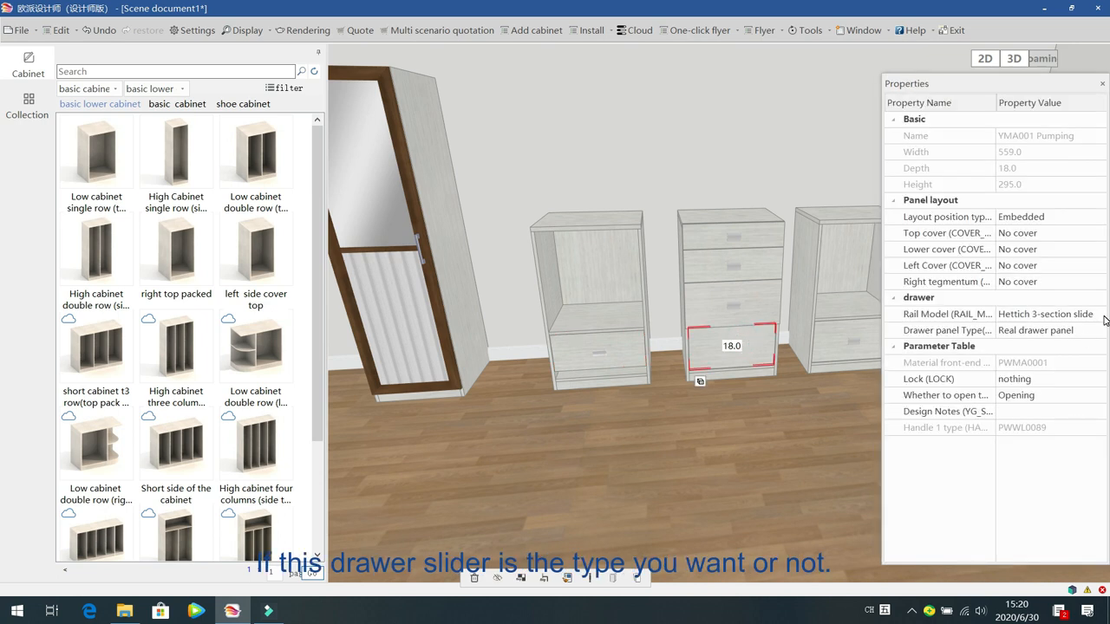
{"action": "left_click", "coordinate": [679, 460]}
{"action": "scroll", "coordinate": [680, 461], "scroll_direction": "down", "scroll_amount": 5}
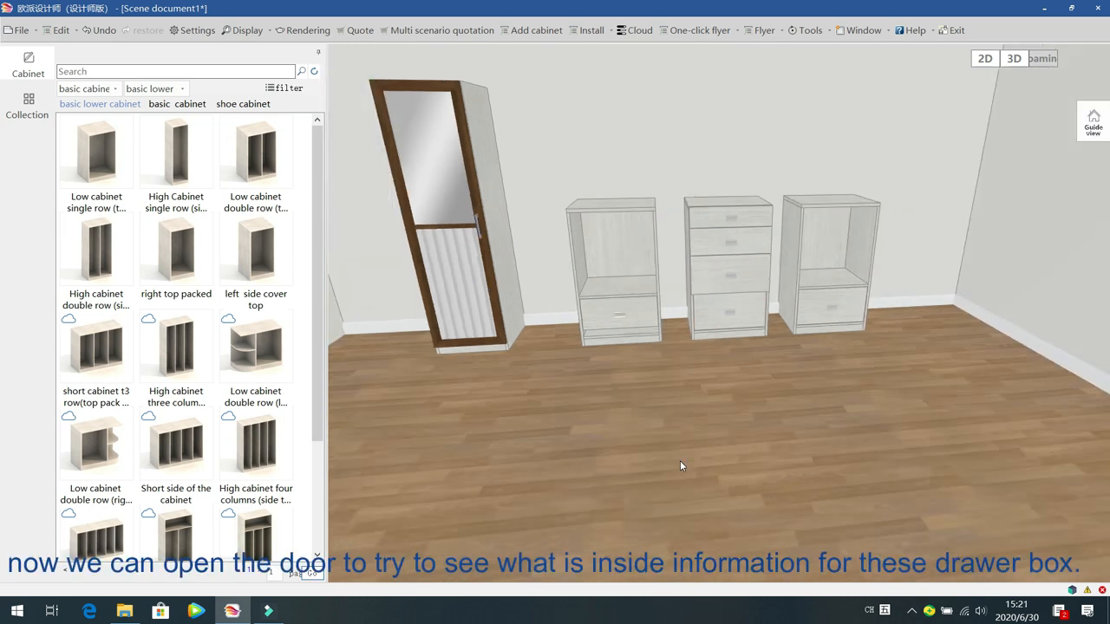
Step: Open all cabinet doors and drawers and examine the inside of the drawer boxes
{"action": "left_click_drag", "start_coordinate": [748, 317], "coordinate": [621, 459]}
{"action": "scroll", "coordinate": [620, 454], "scroll_direction": "up", "scroll_amount": 2}
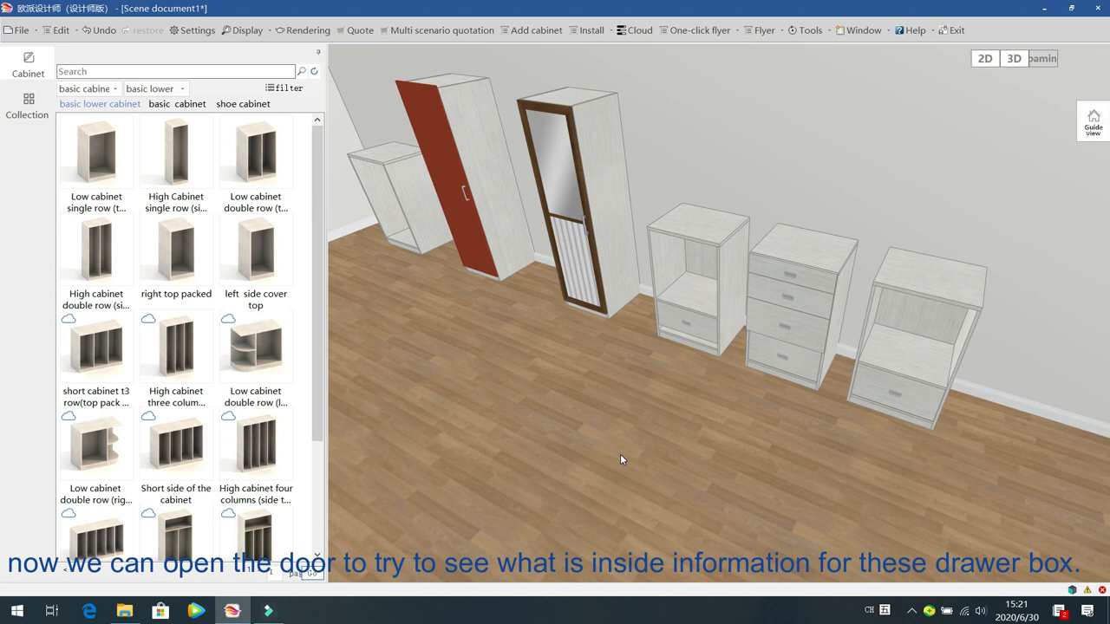
{"action": "key", "text": "t"}
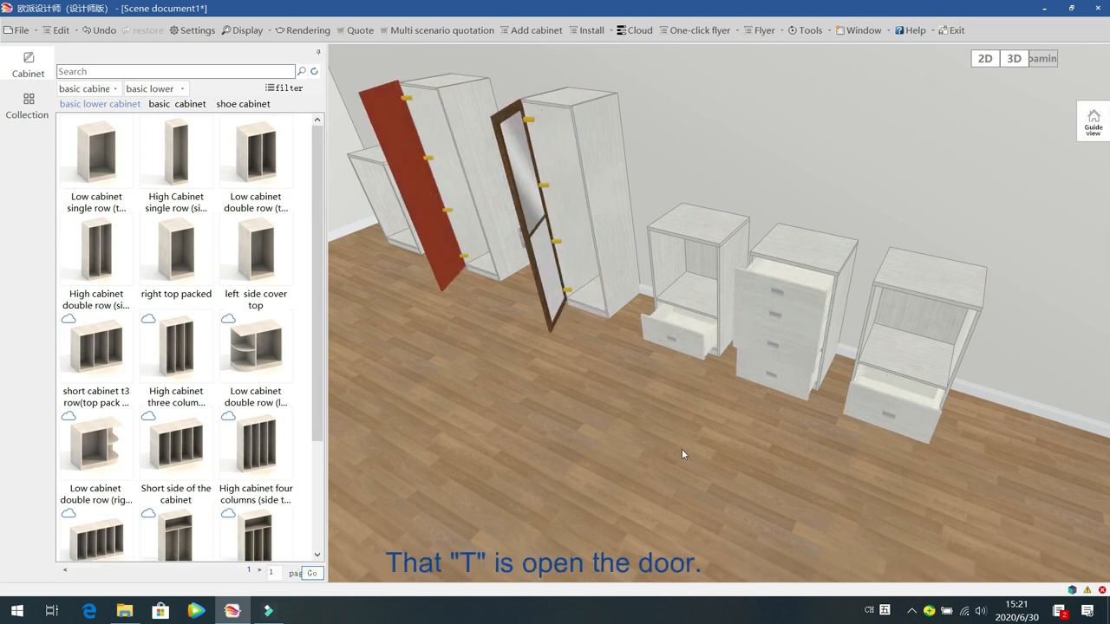
{"action": "left_click_drag", "start_coordinate": [736, 453], "coordinate": [607, 468]}
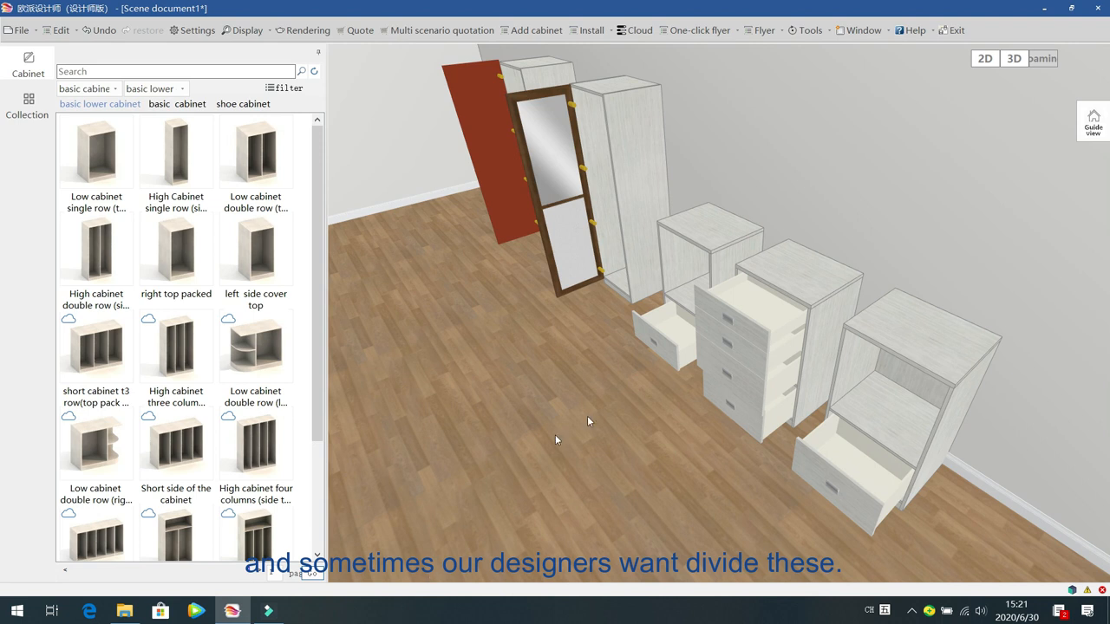
Step: Close the doors and drawers, and set the lattice option of the middle low cabinet's top drawer box to Yes
{"action": "double_click", "coordinate": [740, 301]}
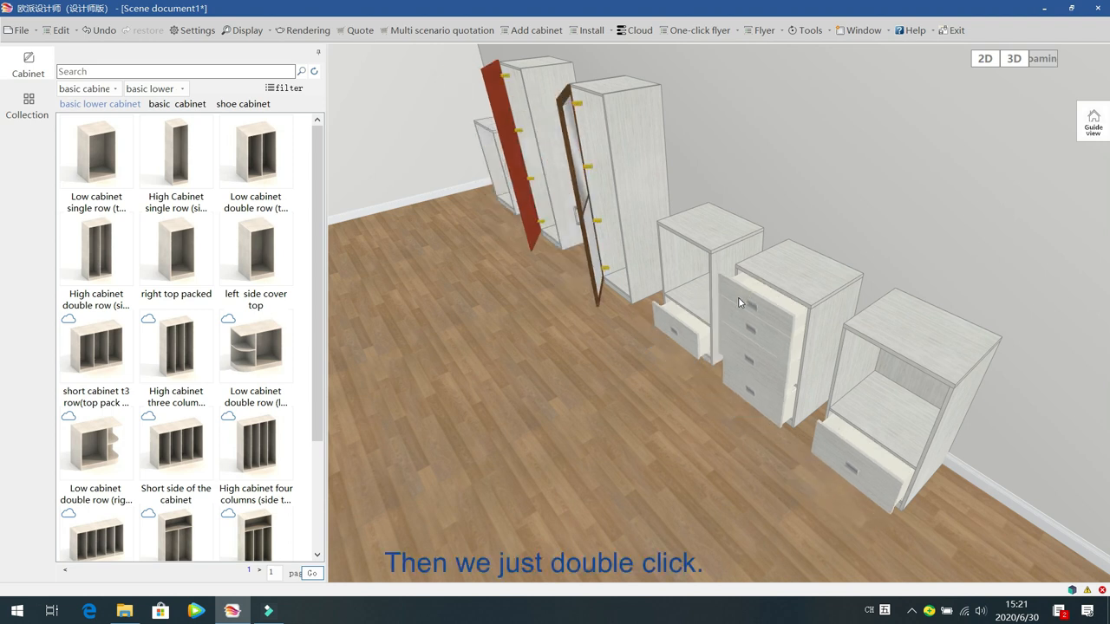
{"action": "double_click", "coordinate": [791, 309]}
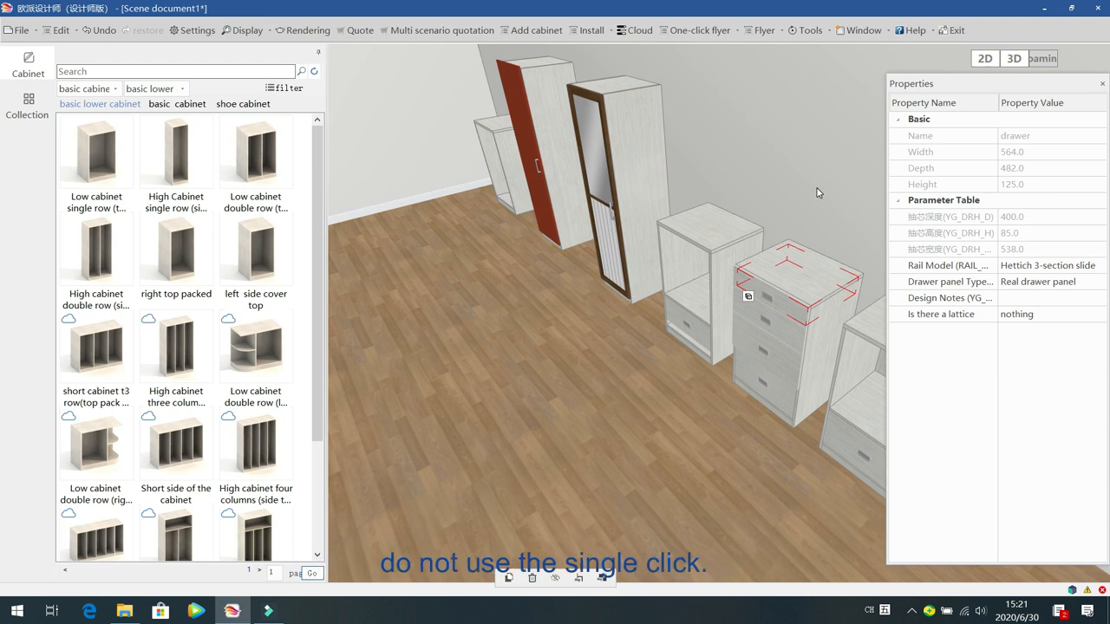
{"action": "left_click", "coordinate": [816, 191]}
{"action": "left_click", "coordinate": [783, 306]}
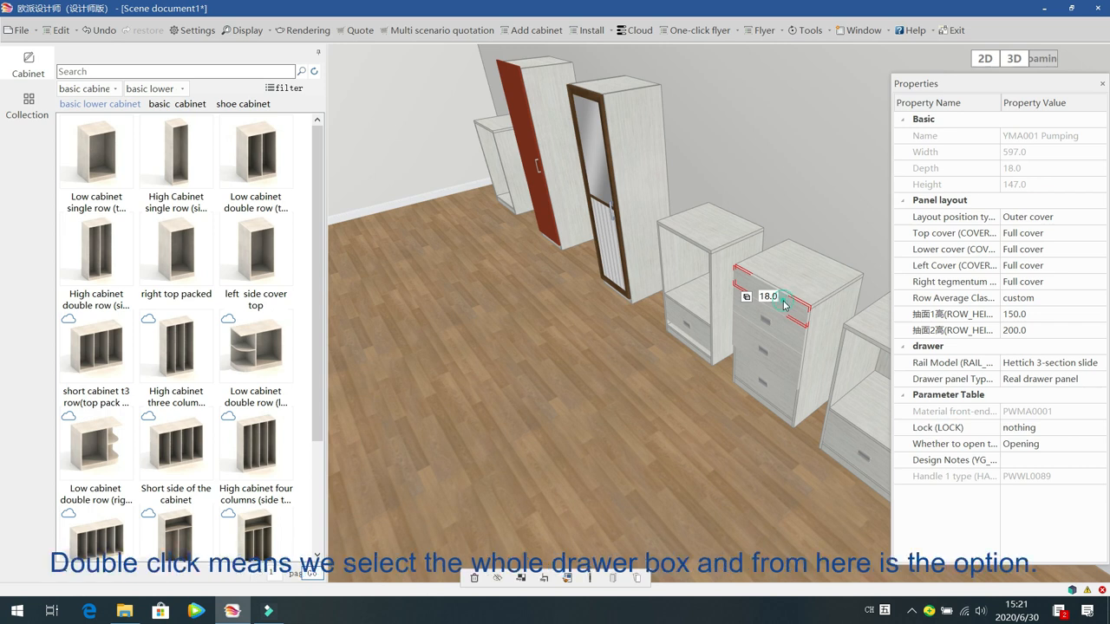
{"action": "double_click", "coordinate": [783, 305]}
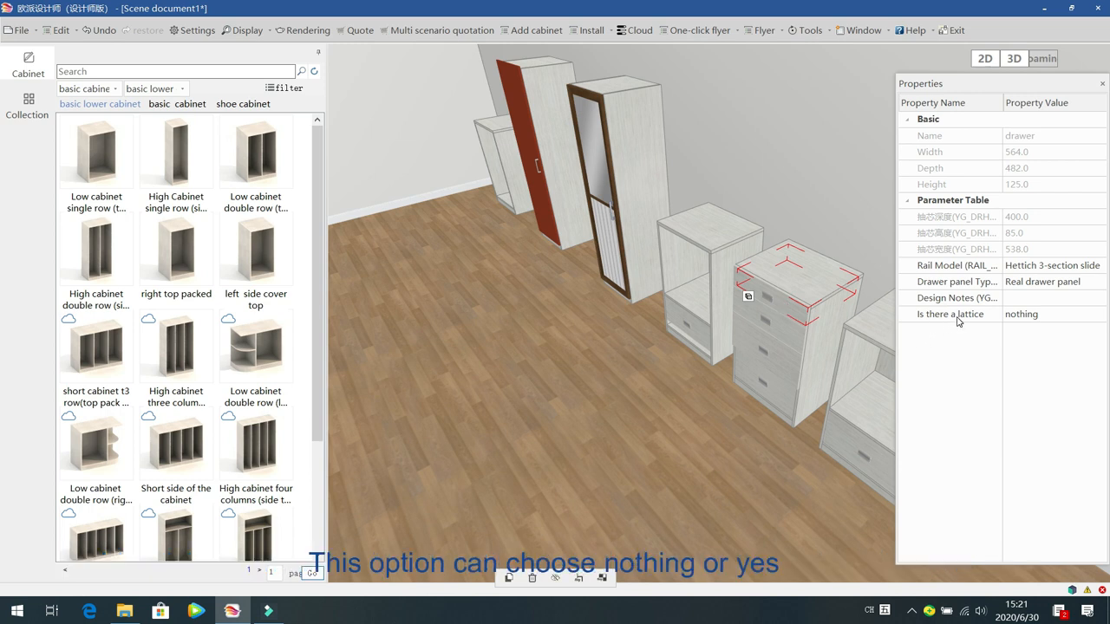
{"action": "left_click", "coordinate": [1088, 317]}
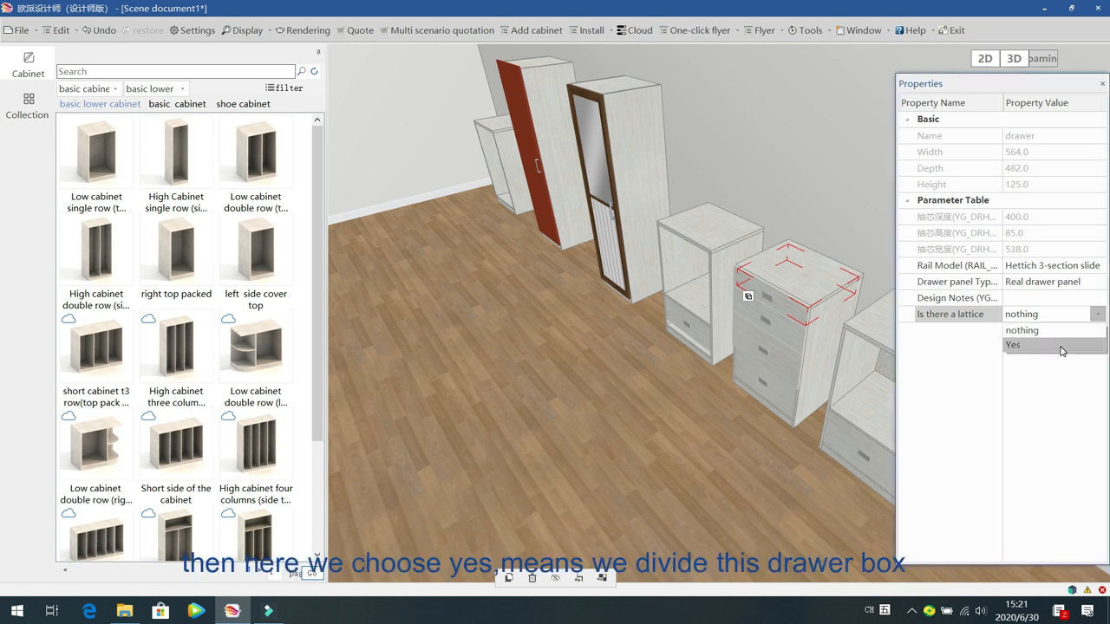
{"action": "left_click", "coordinate": [1062, 346]}
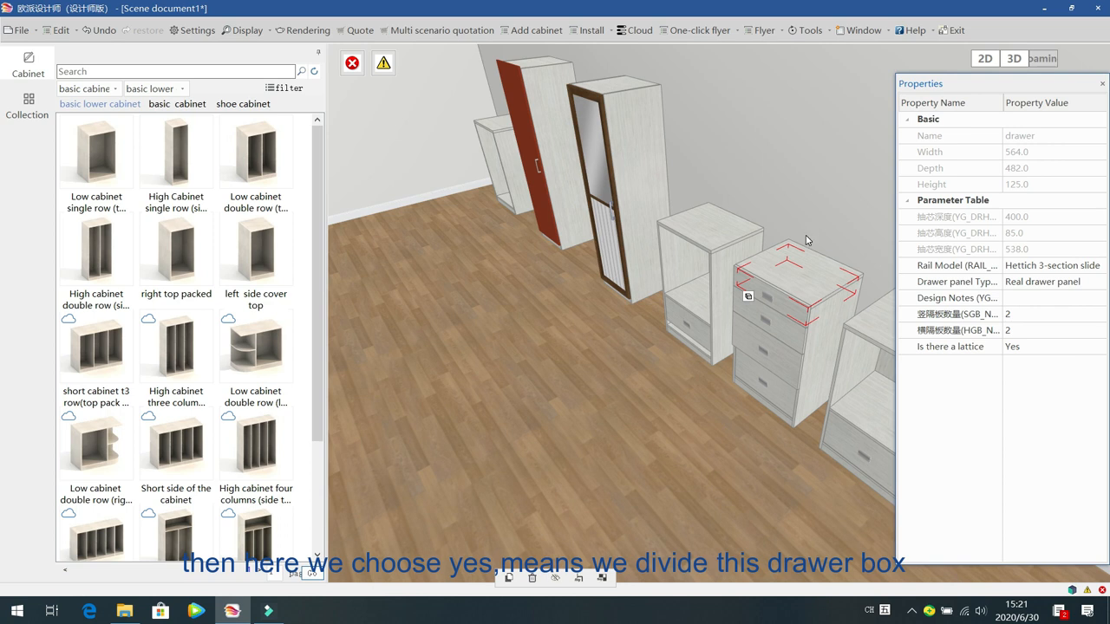
Step: Check the divider quantity properties of the top drawer box and examine its lattice with the drawers open
{"action": "left_click_drag", "start_coordinate": [896, 330], "coordinate": [865, 330]}
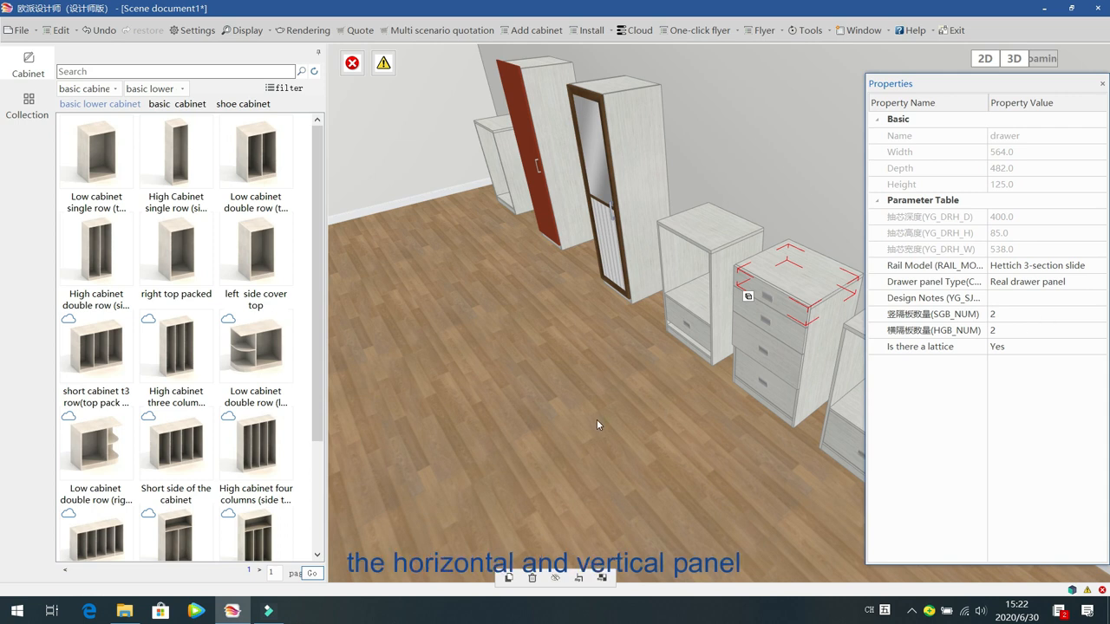
{"action": "left_click_drag", "start_coordinate": [590, 425], "coordinate": [655, 431]}
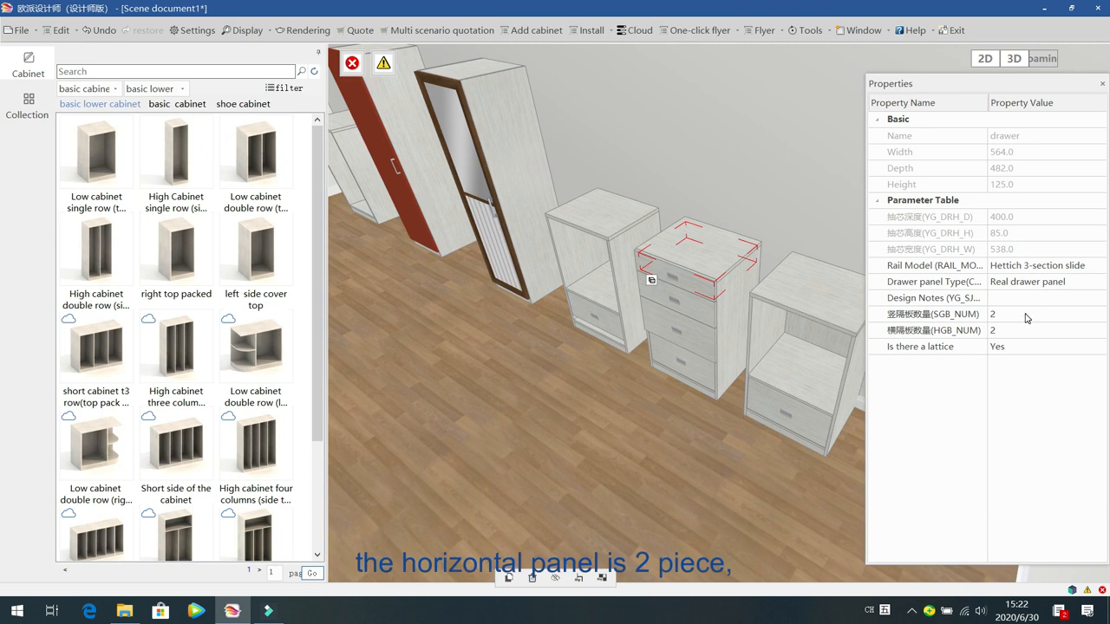
{"action": "left_click", "coordinate": [616, 459]}
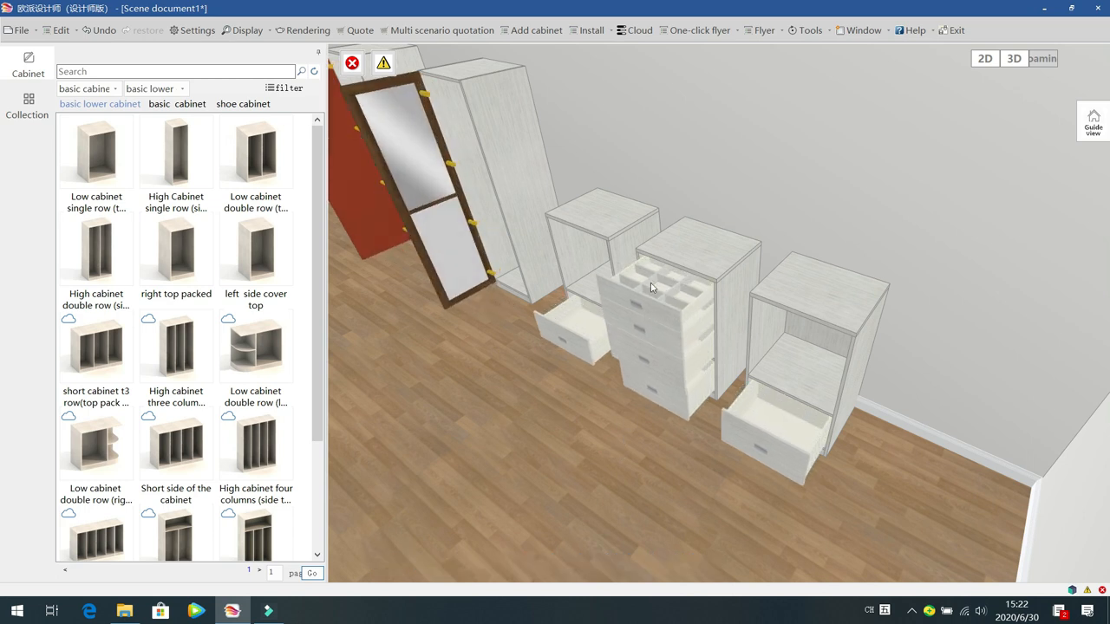
{"action": "left_click", "coordinate": [707, 317]}
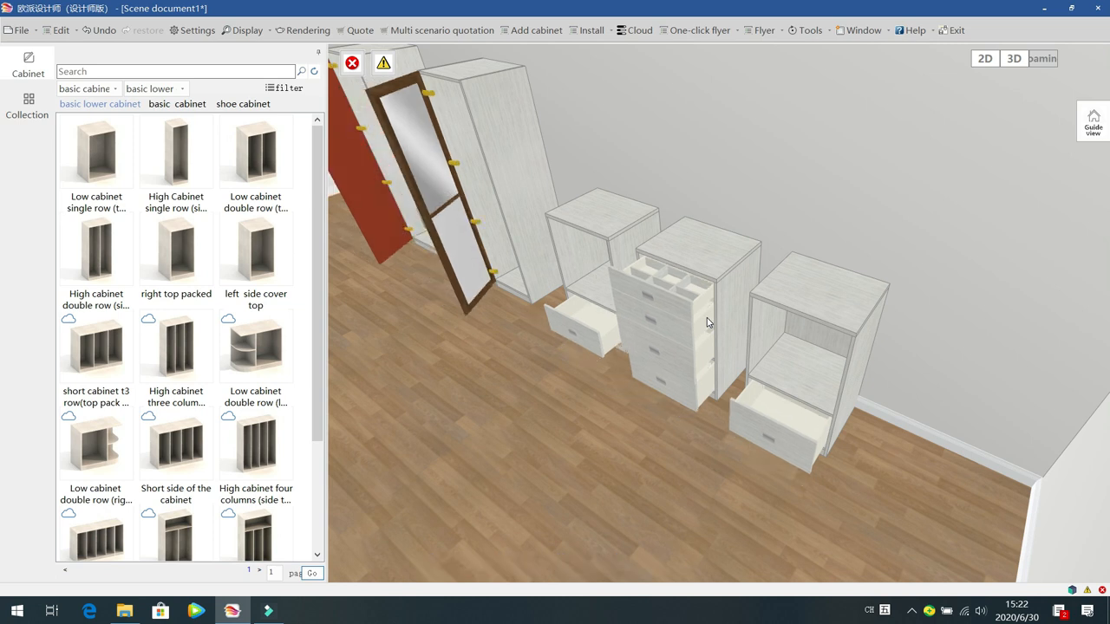
Step: Review the process inspection error listed for the drawer and locate the affected drawer box in the model
{"action": "left_click", "coordinate": [353, 64]}
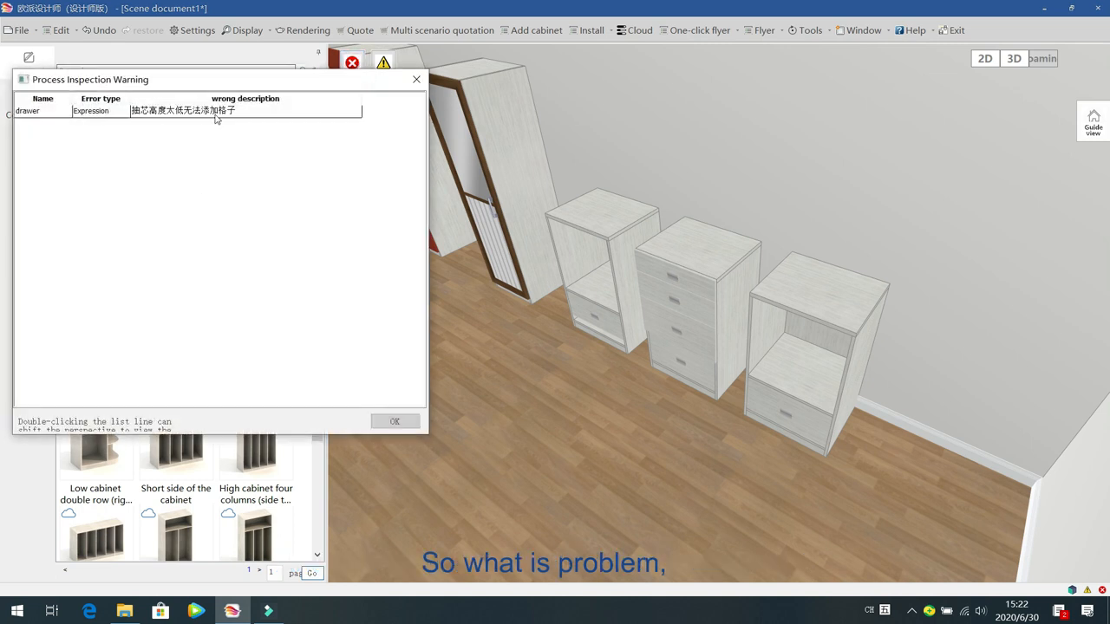
{"action": "left_click", "coordinate": [200, 115]}
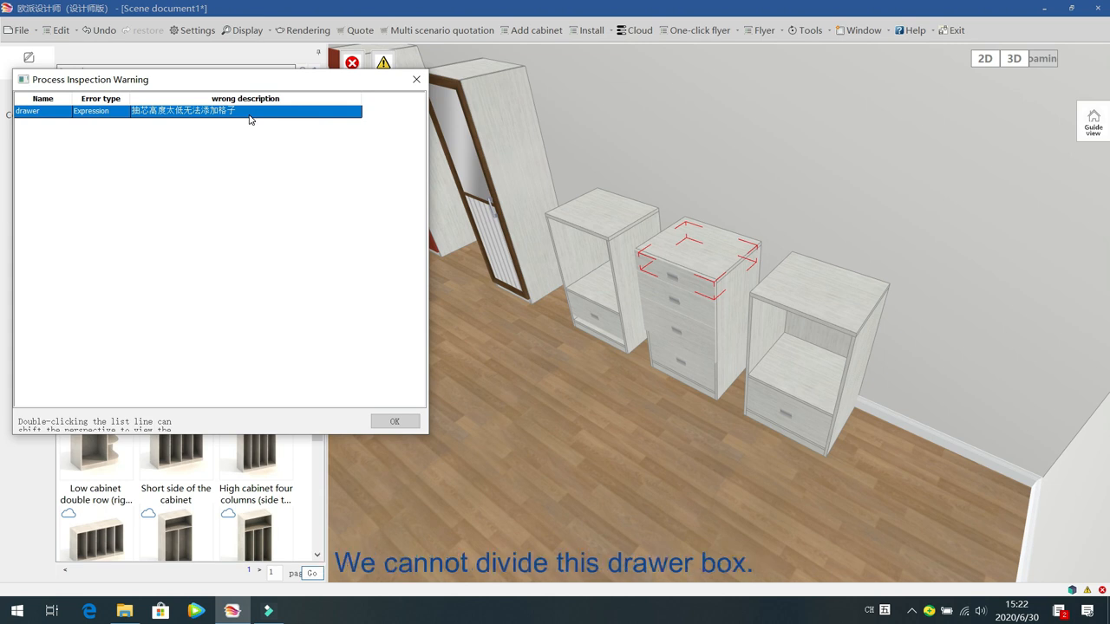
{"action": "left_click", "coordinate": [416, 78]}
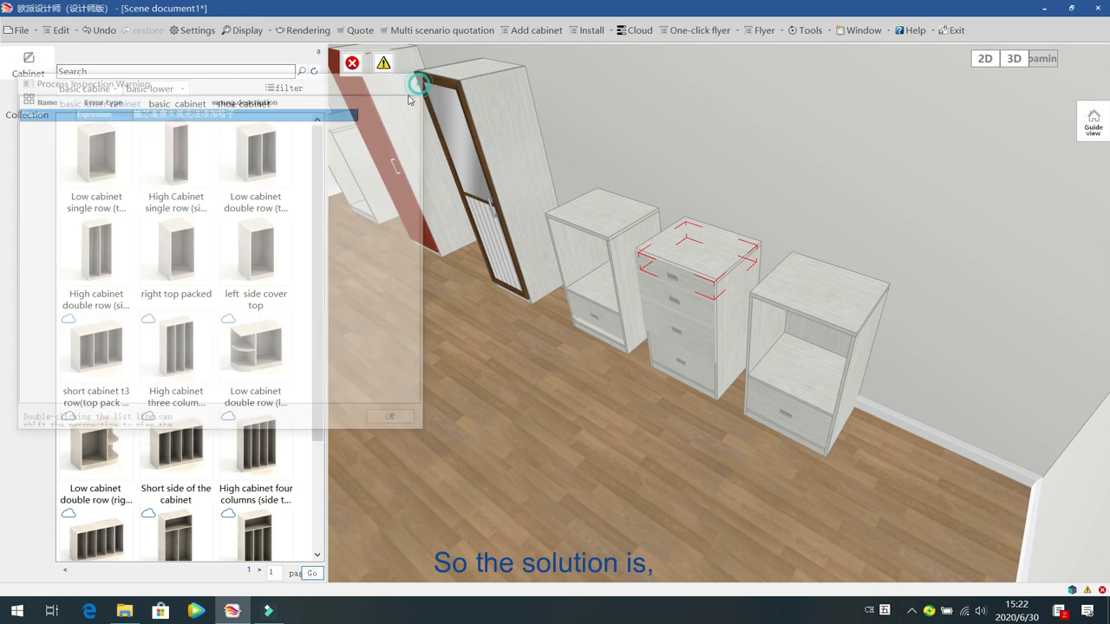
Step: Set the first drawer front height of the middle low cabinet to 200
{"action": "left_click", "coordinate": [655, 271]}
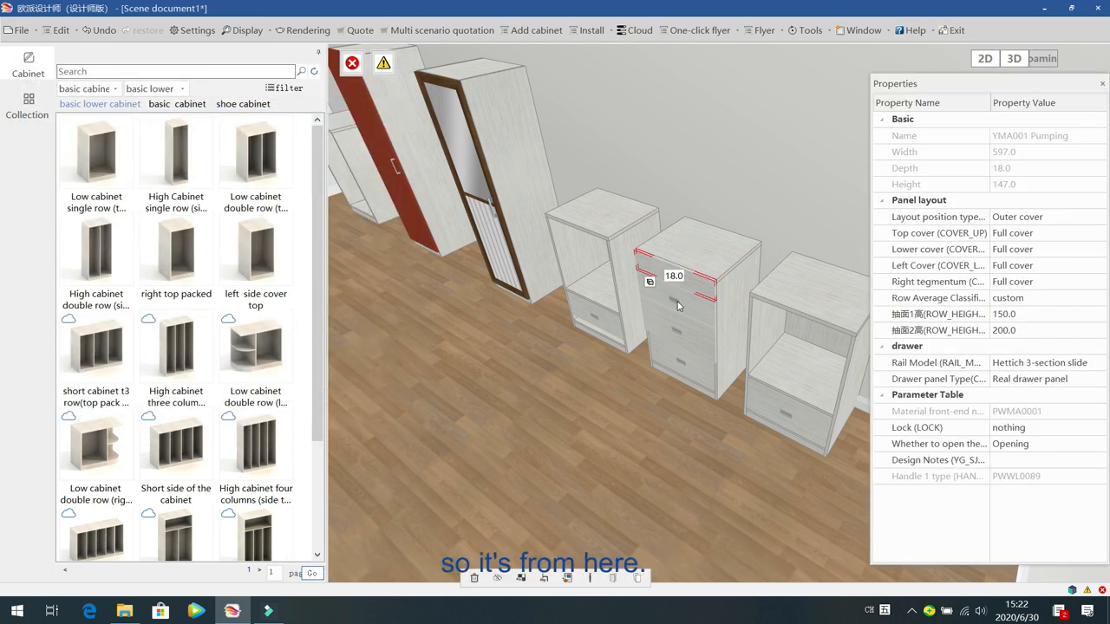
{"action": "left_click", "coordinate": [1037, 314]}
{"action": "type", "text": "200"}
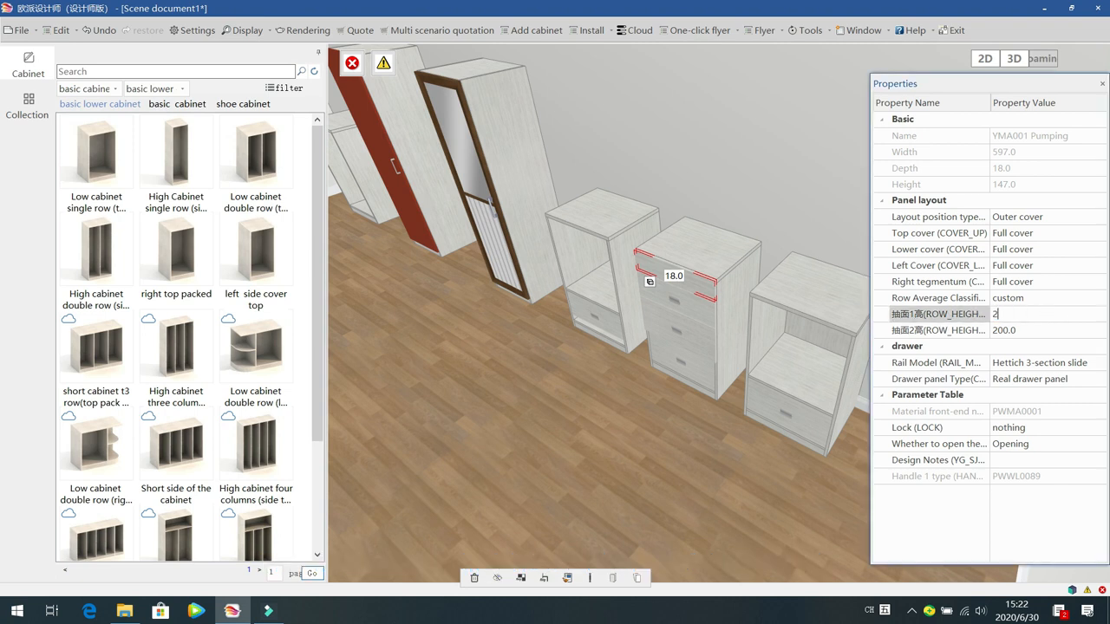
{"action": "key", "text": "Return"}
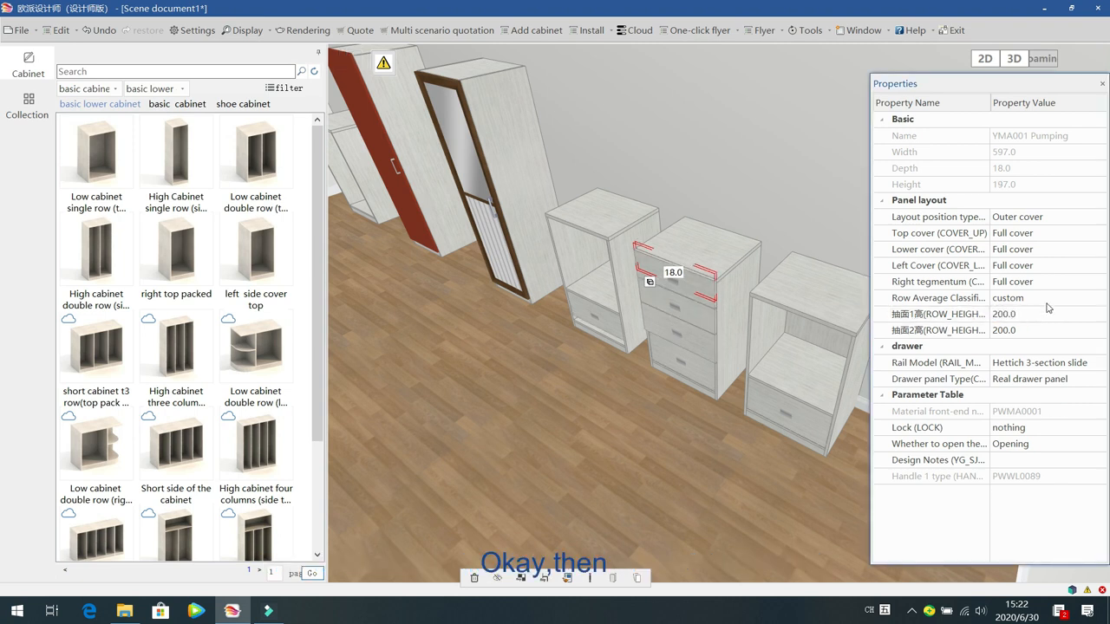
{"action": "left_click", "coordinate": [665, 452]}
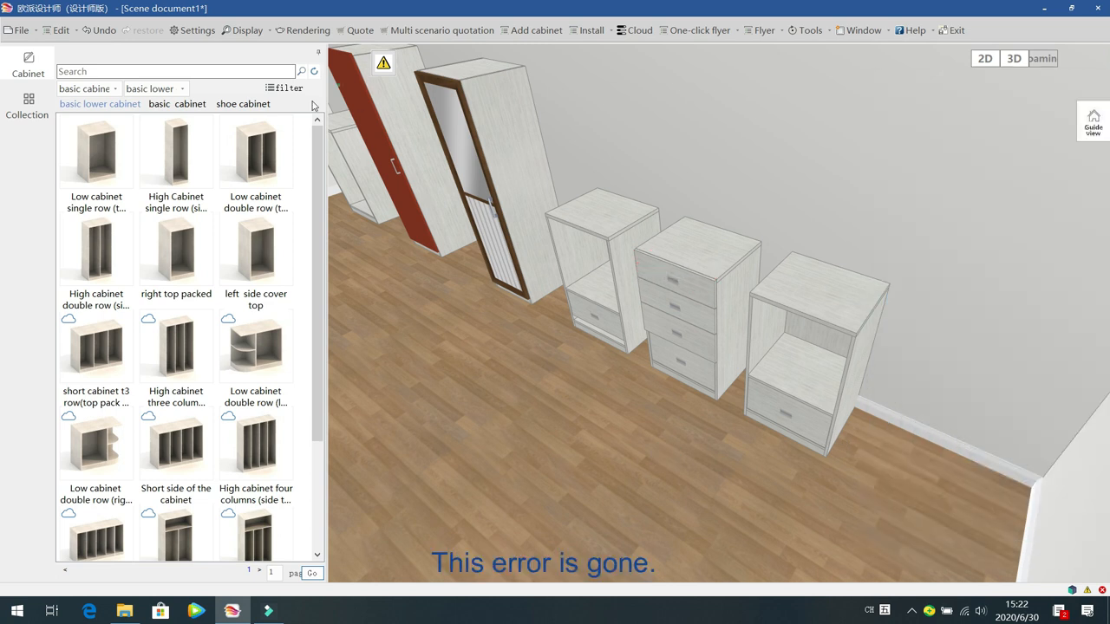
Step: Open the drawers to check the lattice inside the taller top drawer, and close them again
{"action": "left_click", "coordinate": [527, 352]}
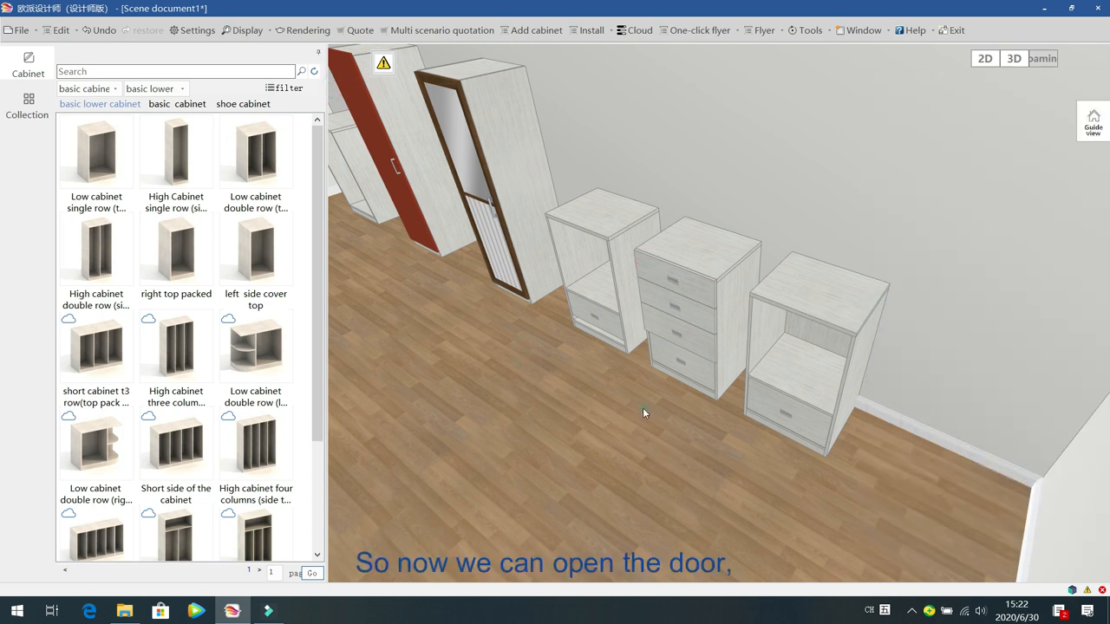
{"action": "key", "text": "space"}
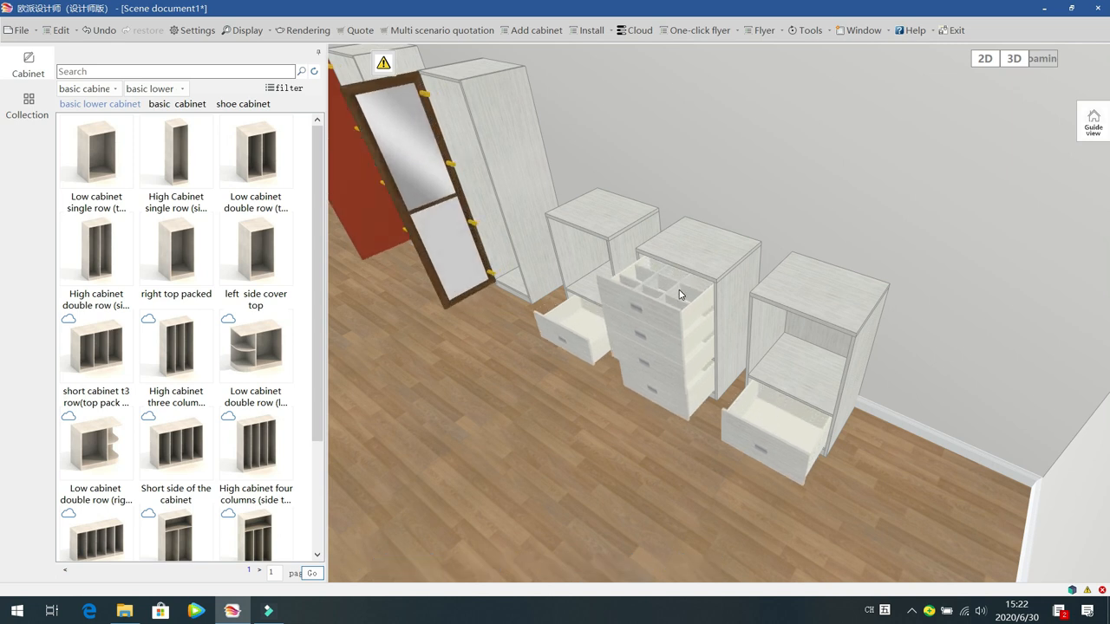
{"action": "key", "text": "space"}
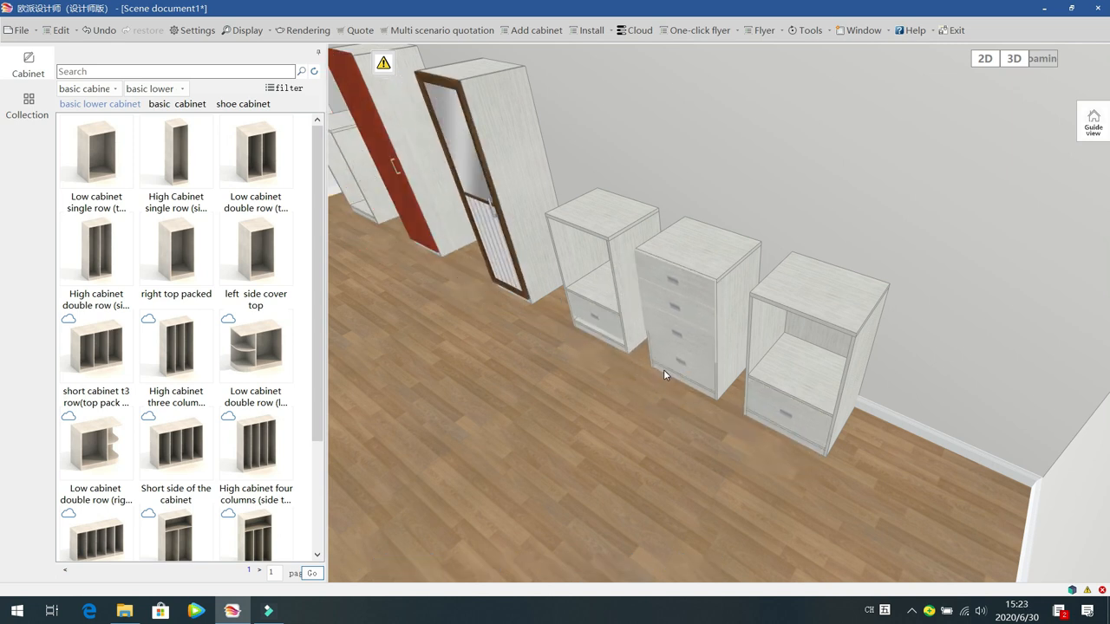
Step: Set both the vertical and horizontal divider quantities of the top drawer box's lattice to 3
{"action": "left_click", "coordinate": [694, 290]}
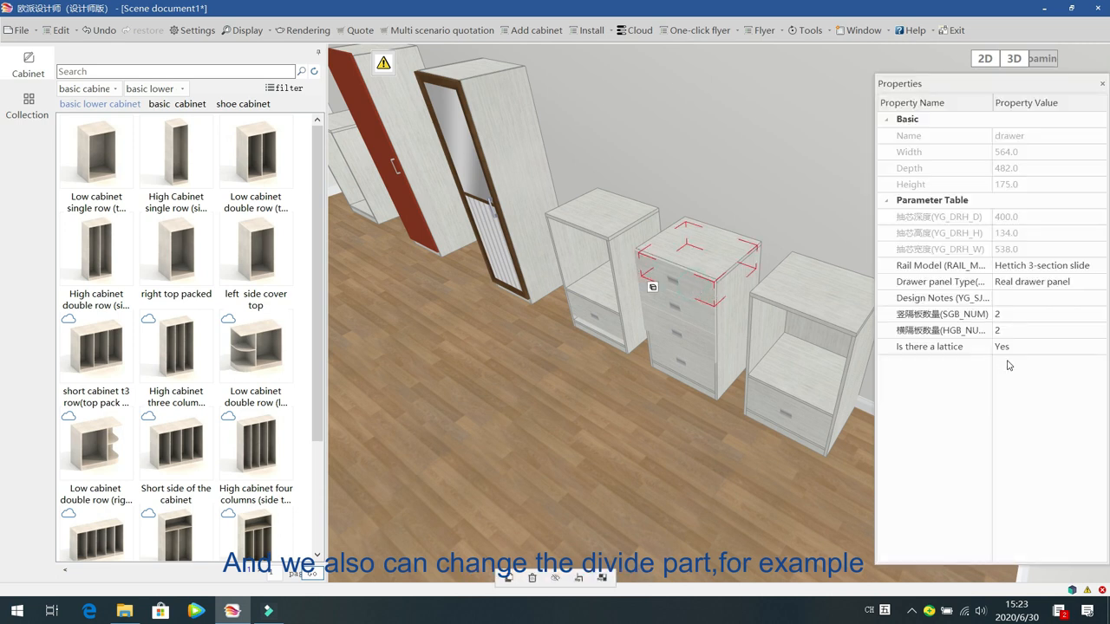
{"action": "left_click", "coordinate": [1097, 315]}
{"action": "left_click", "coordinate": [1071, 359]}
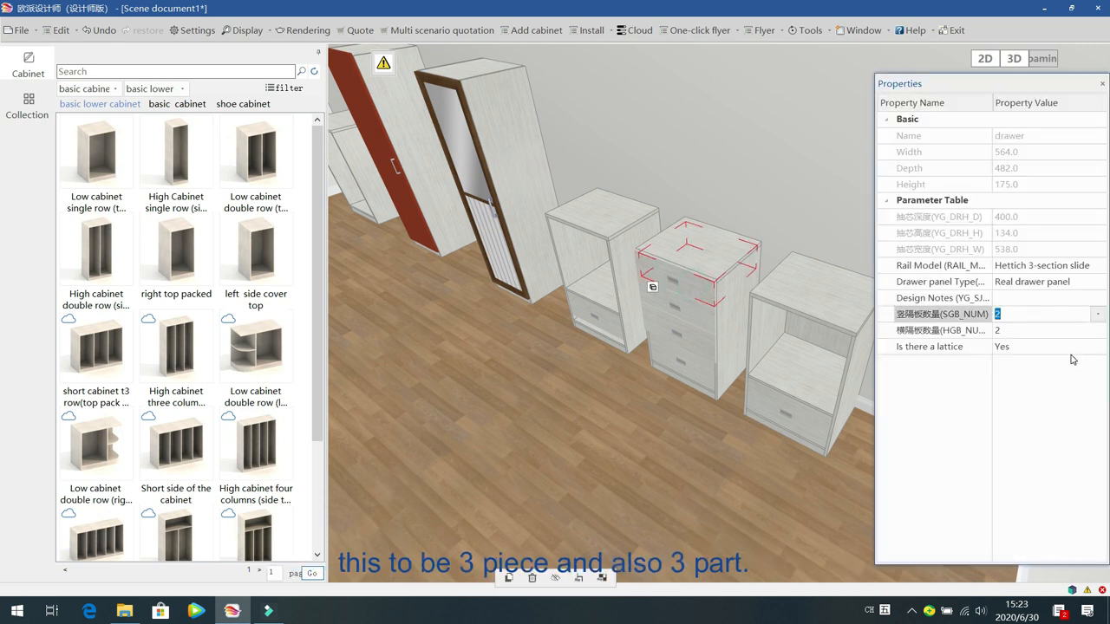
{"action": "left_click", "coordinate": [1098, 332]}
{"action": "left_click", "coordinate": [1075, 379]}
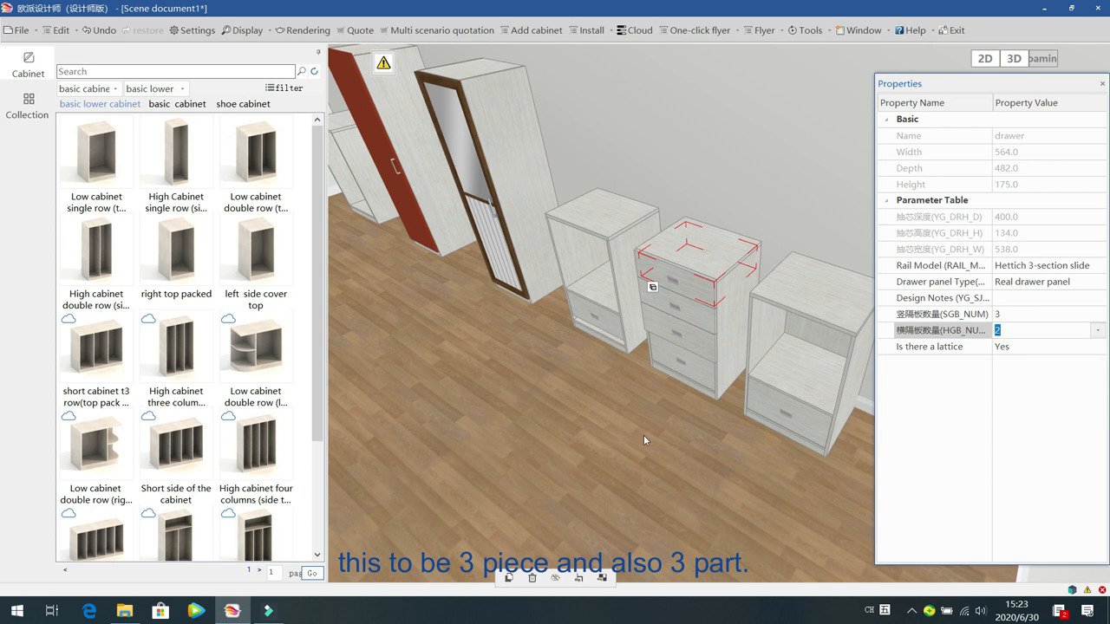
{"action": "left_click", "coordinate": [643, 431]}
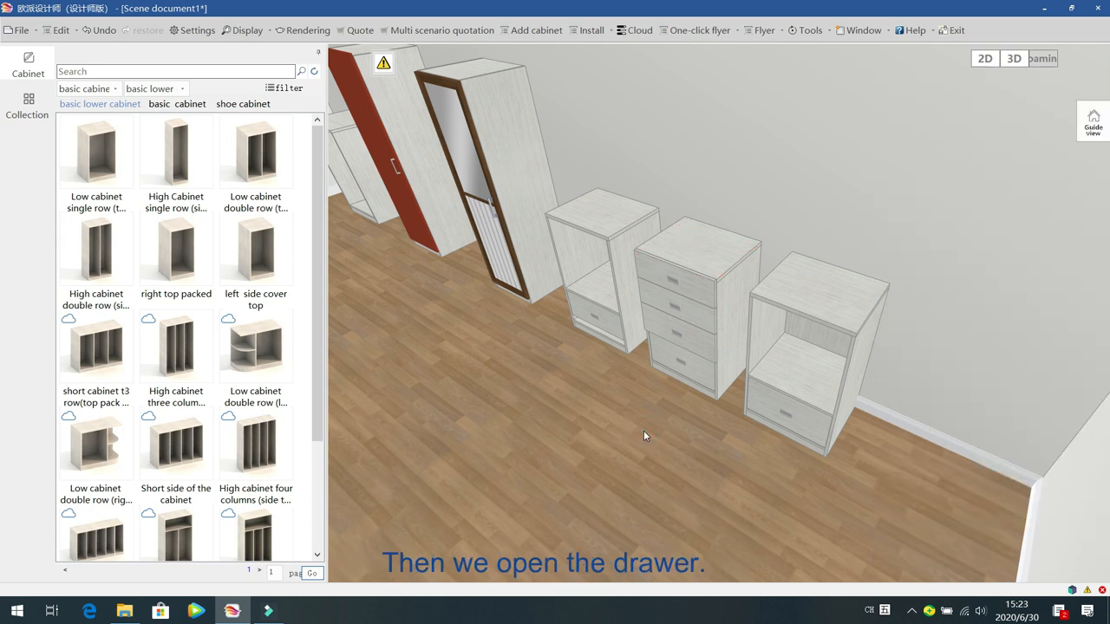
Step: Open the drawers, examine the top drawer's changed lattice from above, and close them
{"action": "key", "text": "o"}
{"action": "left_click_drag", "start_coordinate": [849, 208], "coordinate": [718, 295]}
{"action": "scroll", "coordinate": [714, 290], "scroll_direction": "down", "scroll_amount": 2}
{"action": "scroll", "coordinate": [713, 290], "scroll_direction": "up", "scroll_amount": 1}
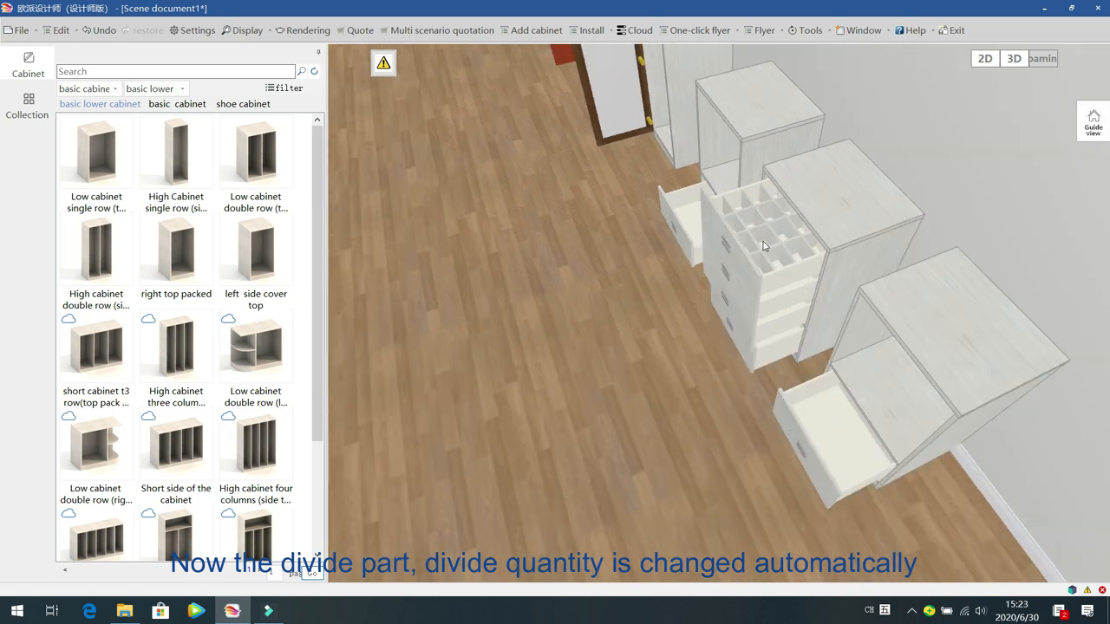
{"action": "left_click", "coordinate": [627, 360]}
{"action": "left_click_drag", "start_coordinate": [628, 360], "coordinate": [865, 345]}
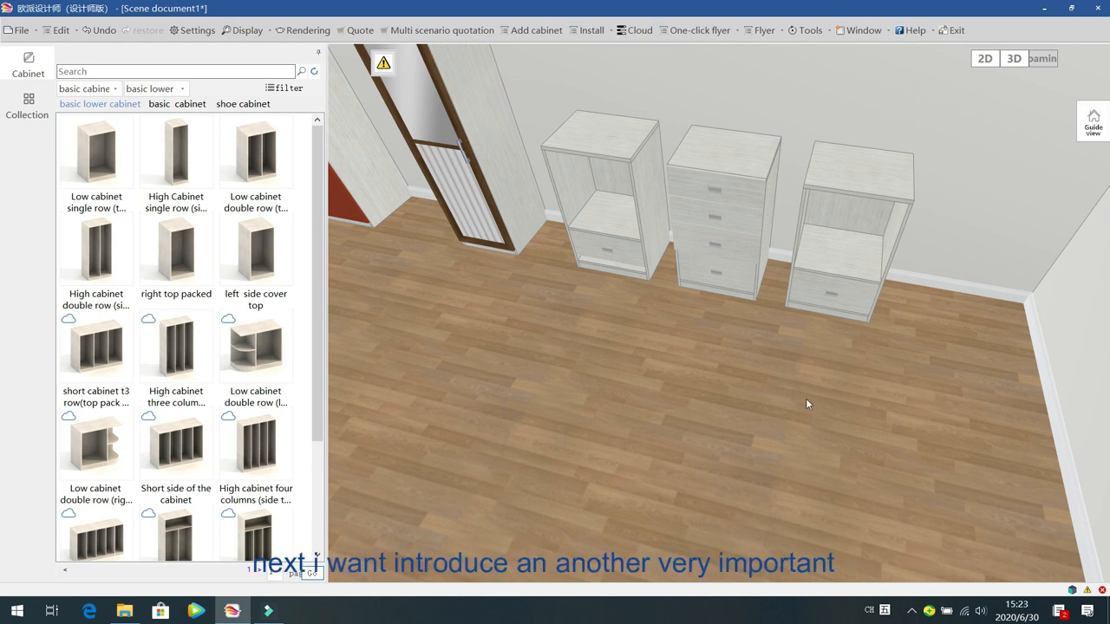
Step: Place a High Cabinet single row (side top) in the room corner beside the empty low cabinet
{"action": "left_click_drag", "start_coordinate": [758, 415], "coordinate": [760, 279]}
{"action": "scroll", "coordinate": [752, 277], "scroll_direction": "down", "scroll_amount": 5}
{"action": "left_click", "coordinate": [639, 446]}
{"action": "scroll", "coordinate": [639, 445], "scroll_direction": "up", "scroll_amount": 3}
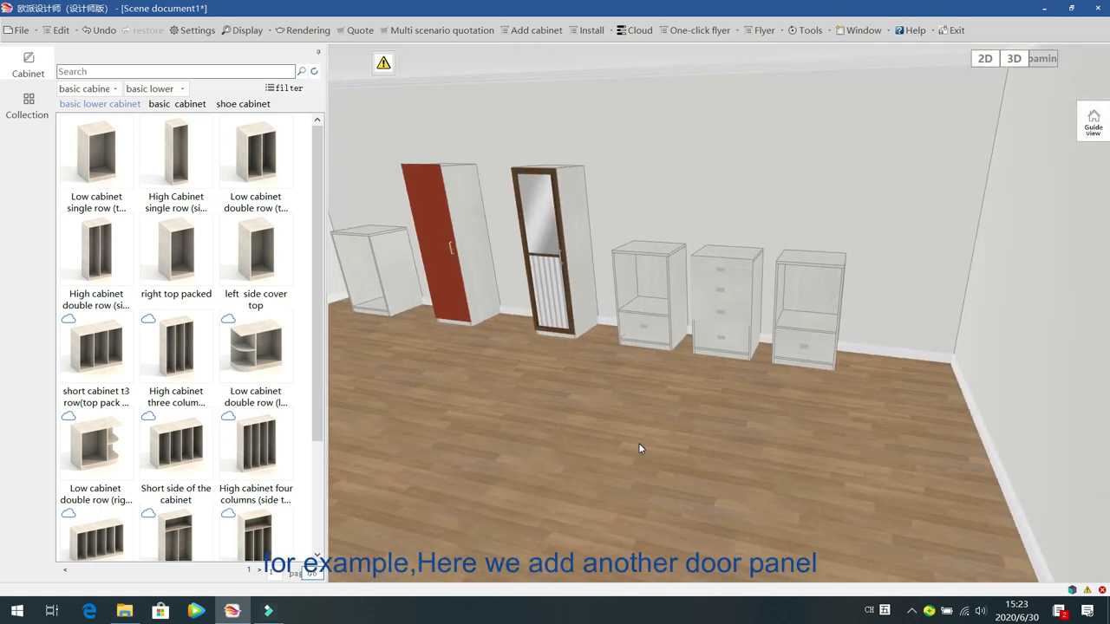
{"action": "left_click", "coordinate": [178, 144]}
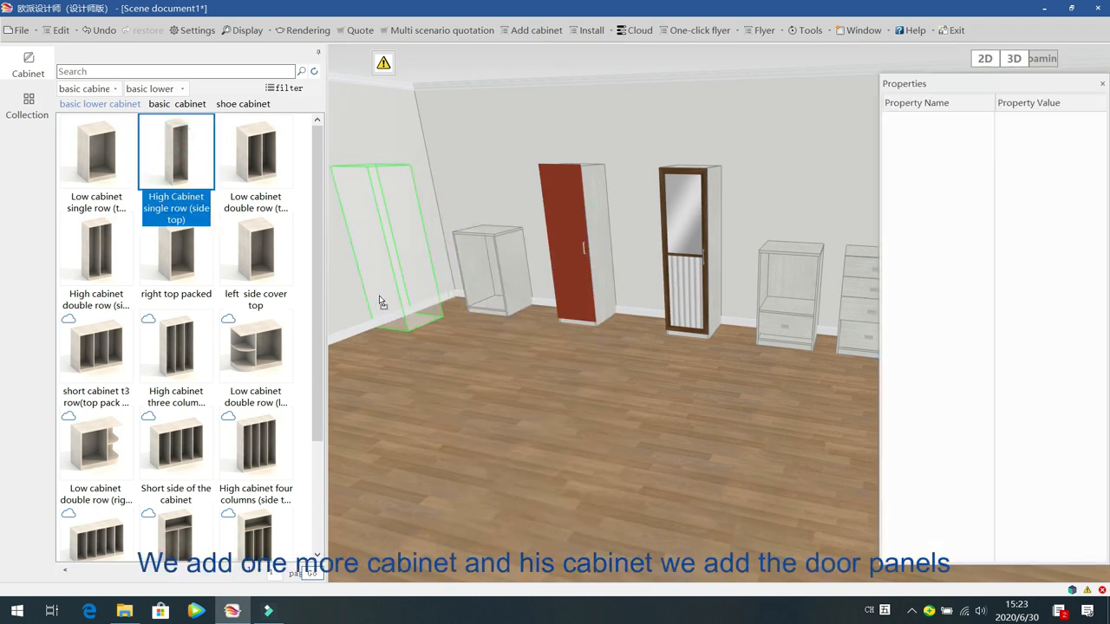
{"action": "left_click", "coordinate": [416, 347]}
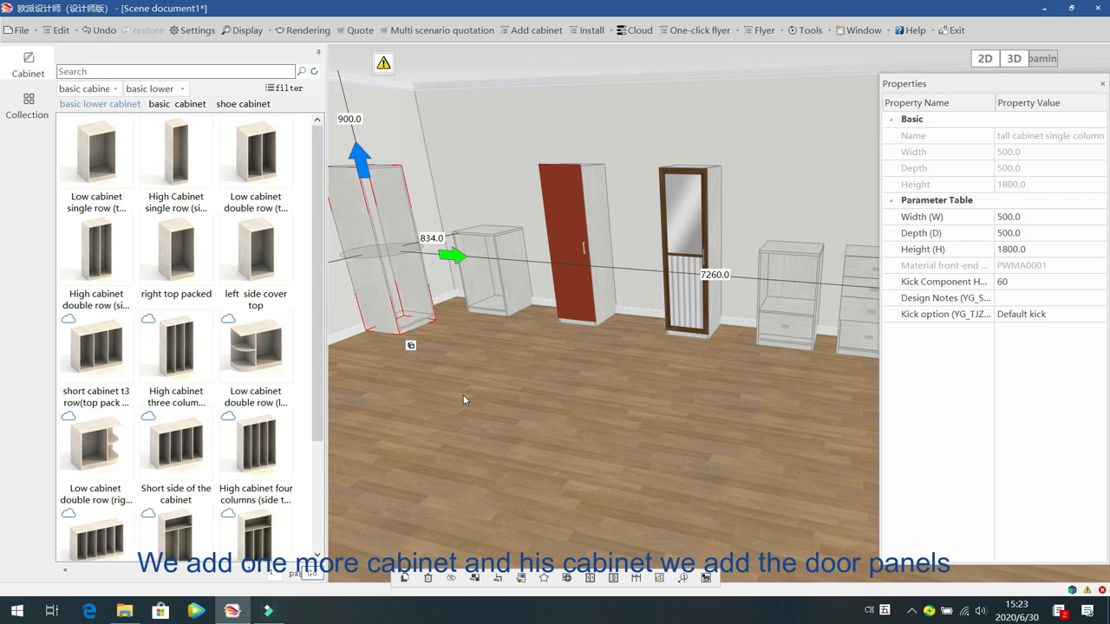
{"action": "left_click", "coordinate": [463, 395]}
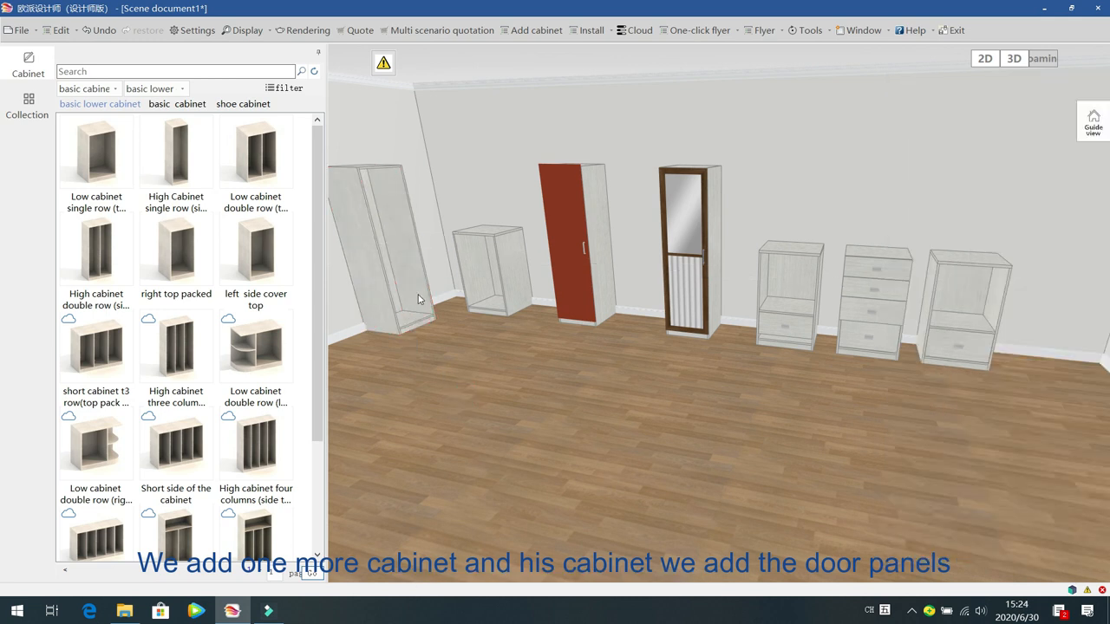
Step: Add the first door of the single door category to the high cabinet in the room corner
{"action": "double_click", "coordinate": [381, 260]}
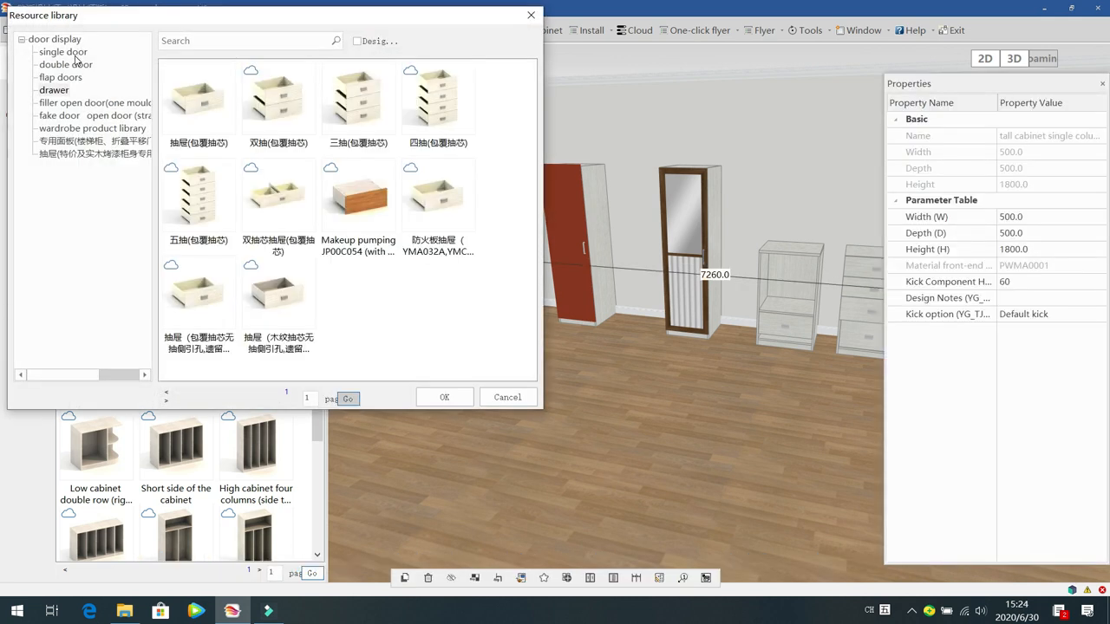
{"action": "left_click", "coordinate": [63, 52]}
{"action": "left_click", "coordinate": [198, 97]}
{"action": "left_click", "coordinate": [444, 397]}
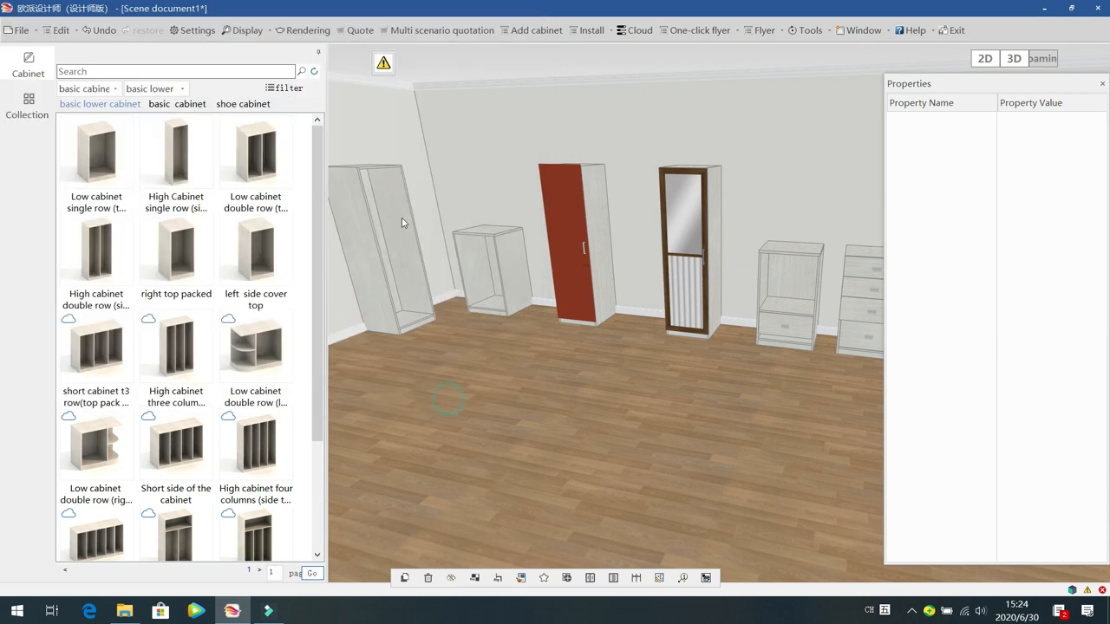
{"action": "double_click", "coordinate": [384, 217]}
{"action": "left_click", "coordinate": [507, 397]}
{"action": "scroll", "coordinate": [558, 409], "scroll_direction": "up", "scroll_amount": 5}
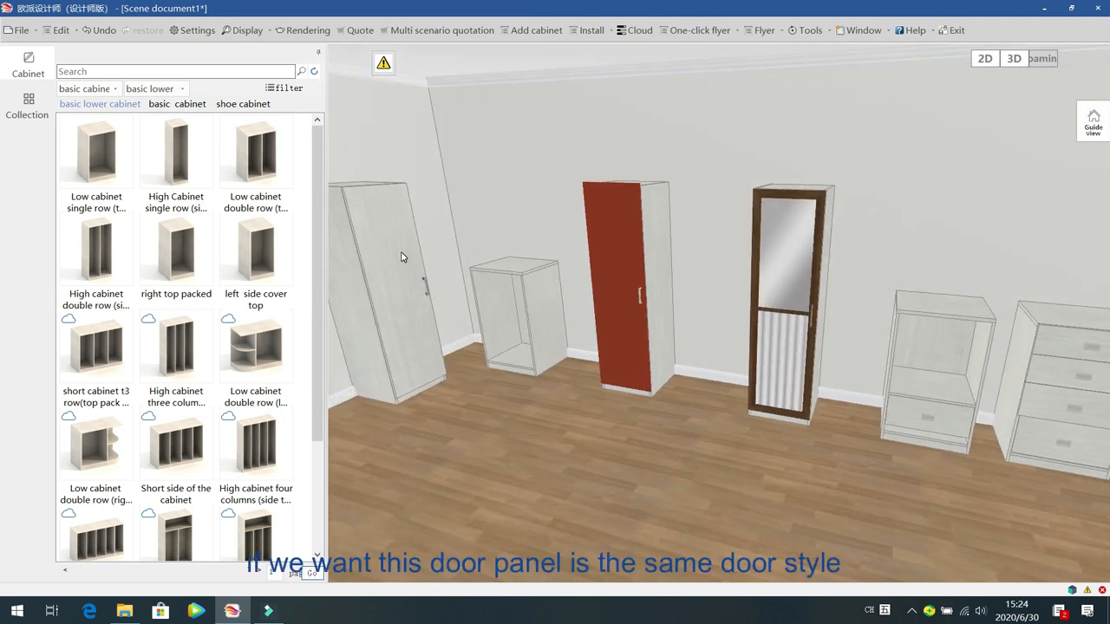
Step: Copy the red paint door's style, material and handle onto the corner cabinet's door with the Format brush
{"action": "left_click", "coordinate": [619, 208]}
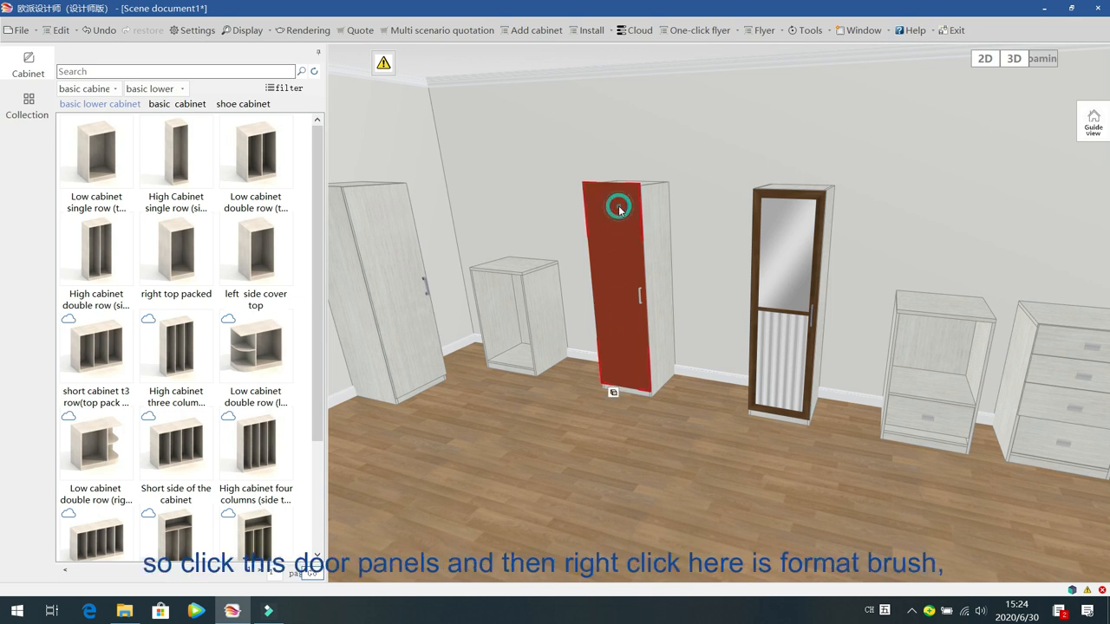
{"action": "right_click", "coordinate": [619, 208]}
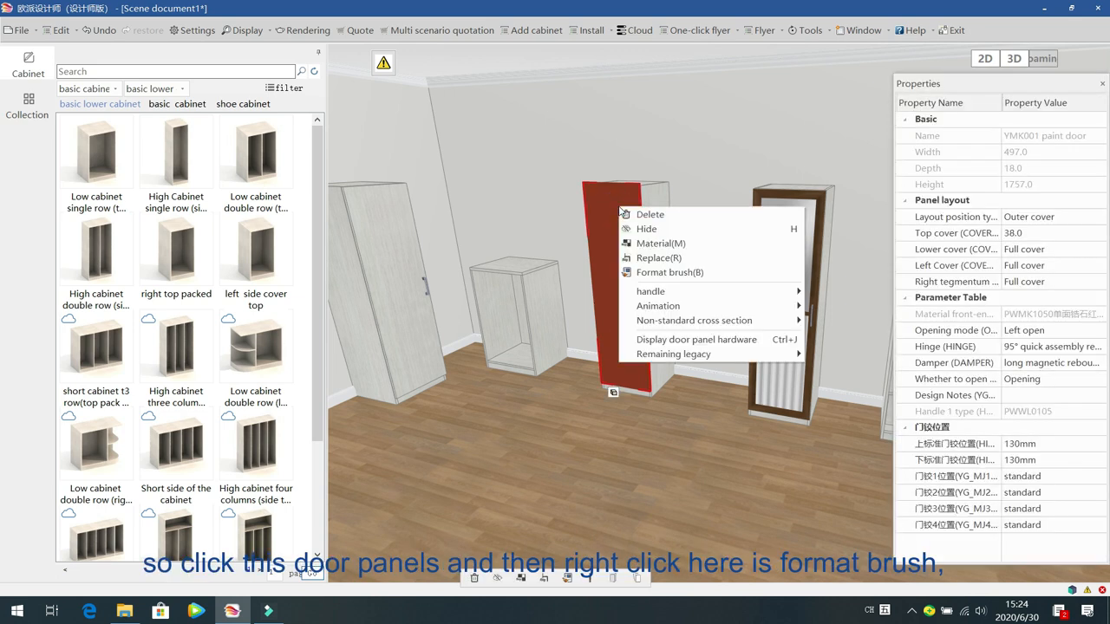
{"action": "left_click", "coordinate": [667, 272]}
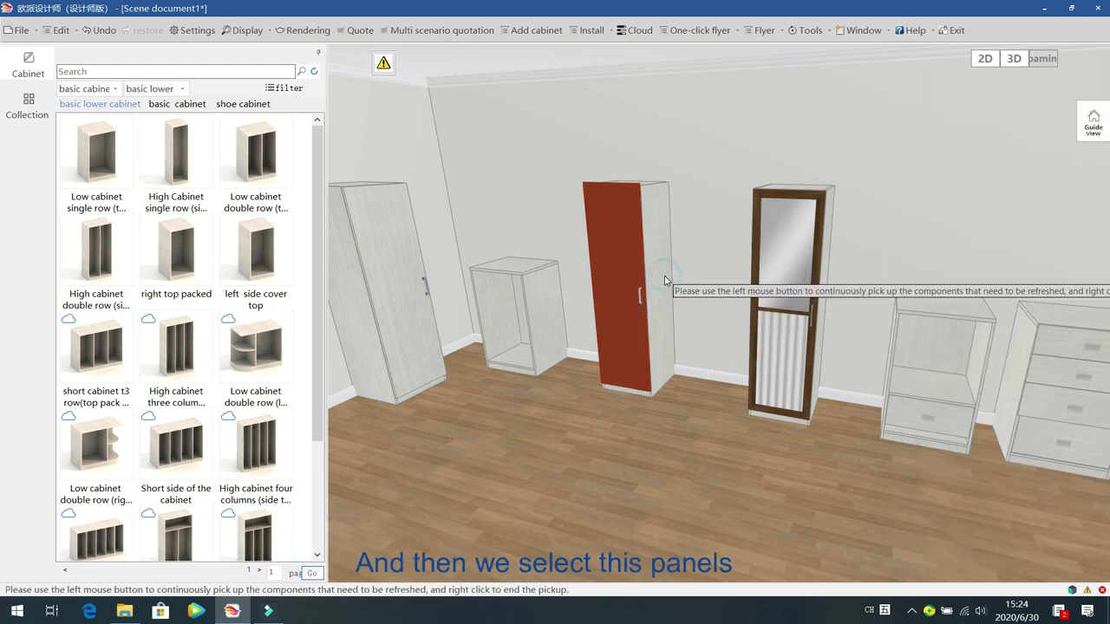
{"action": "left_click", "coordinate": [387, 223]}
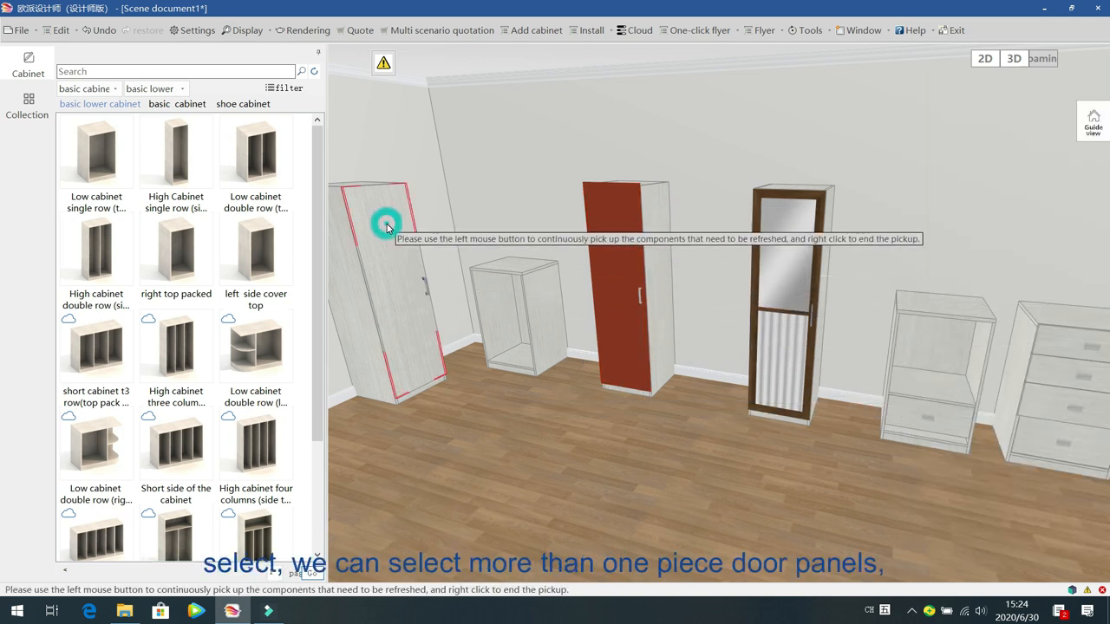
{"action": "right_click", "coordinate": [438, 204]}
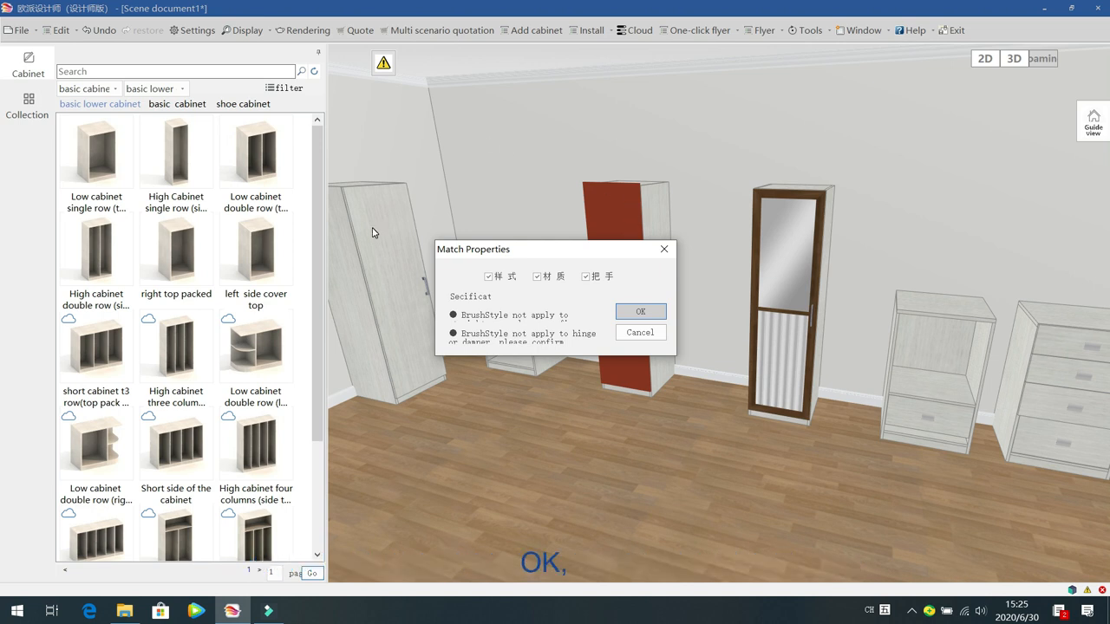
{"action": "left_click", "coordinate": [542, 280]}
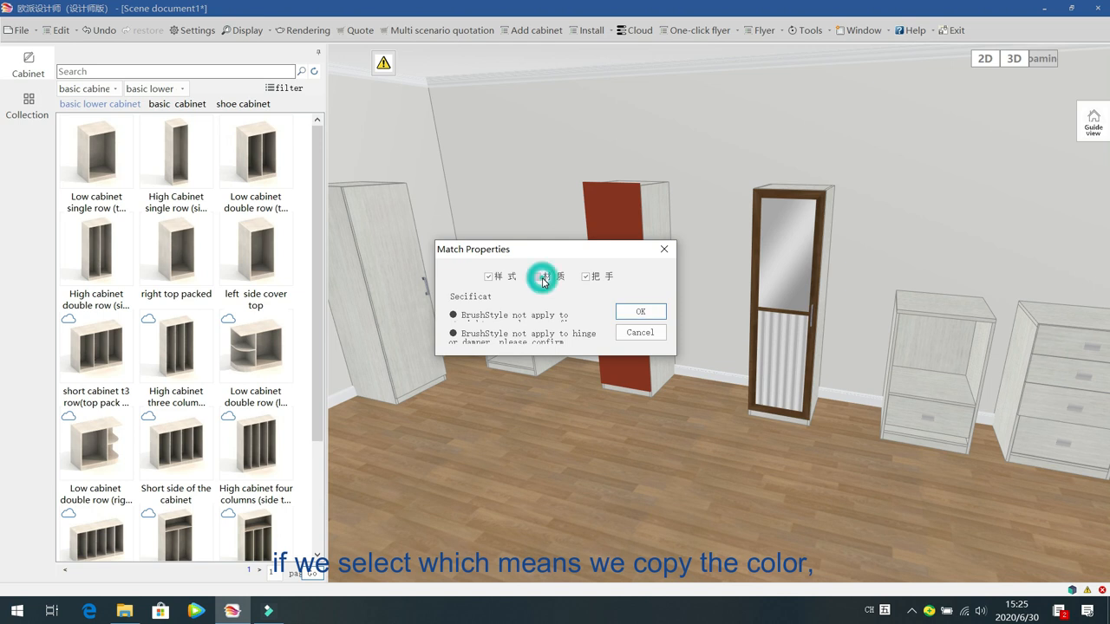
{"action": "left_click", "coordinate": [539, 277]}
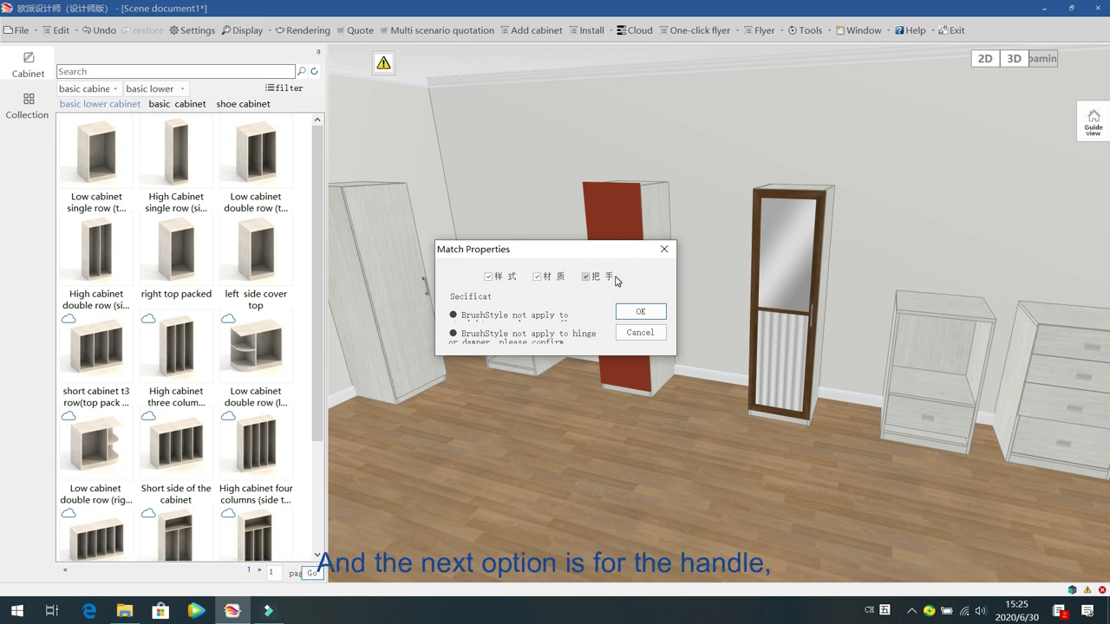
{"action": "left_click_drag", "start_coordinate": [605, 250], "coordinate": [543, 318]}
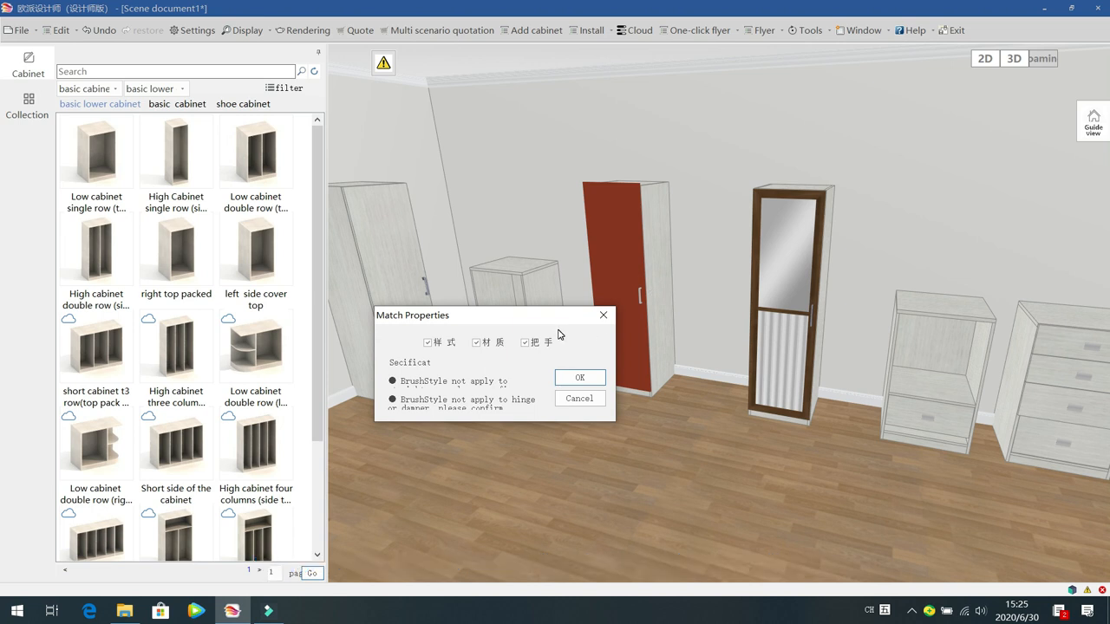
{"action": "left_click_drag", "start_coordinate": [560, 316], "coordinate": [580, 255]}
{"action": "left_click", "coordinate": [546, 281]}
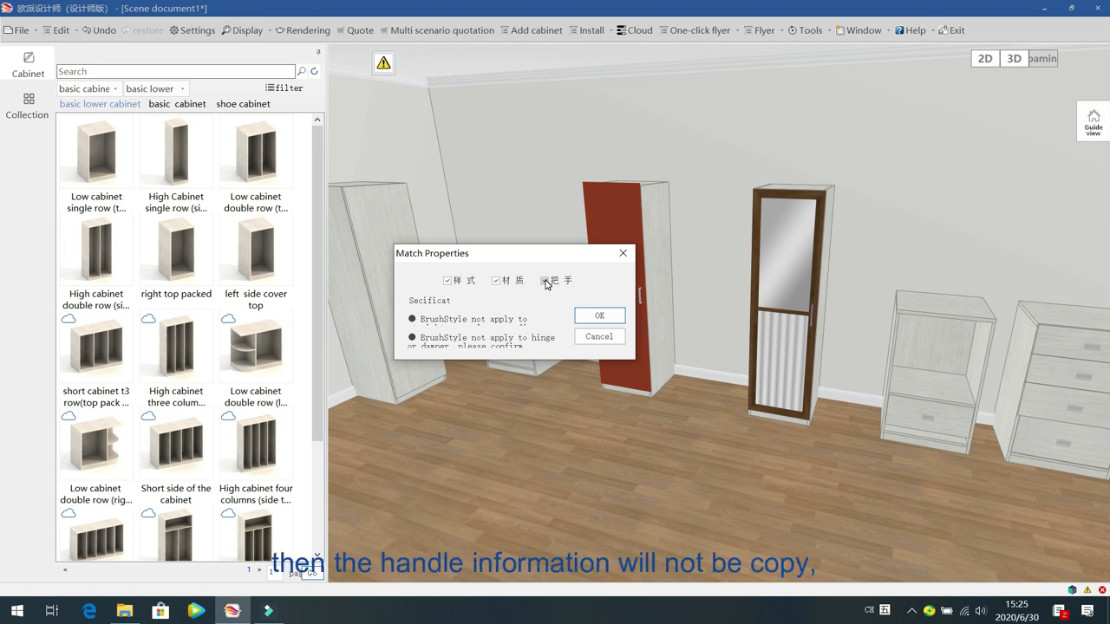
{"action": "left_click", "coordinate": [597, 317]}
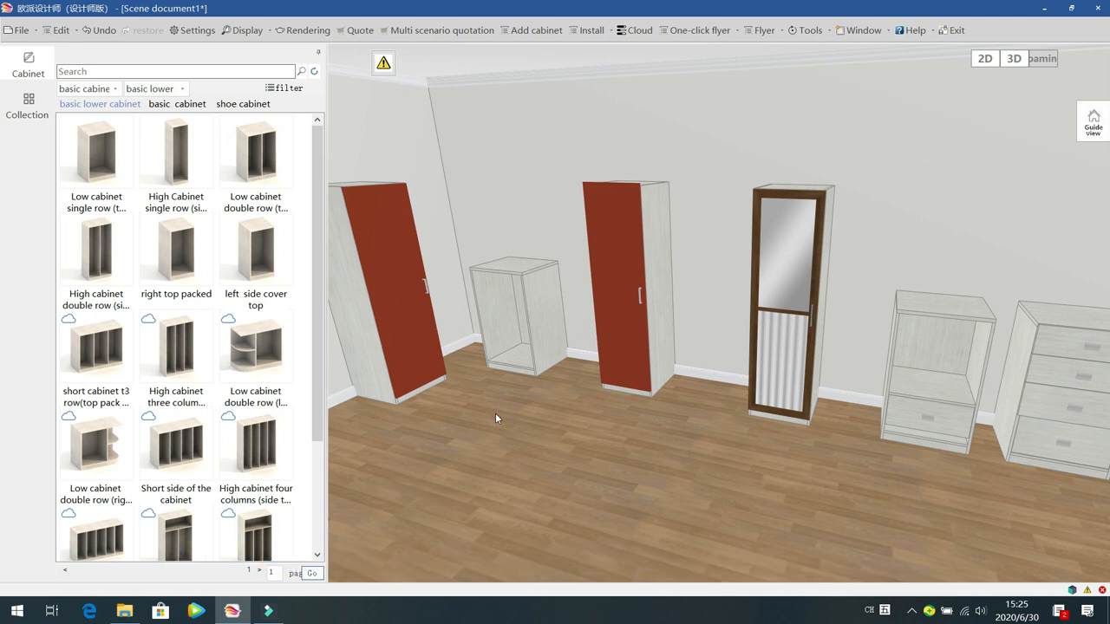
Step: Try to copy only the style and handle of the brown framed mirror door, without its material, onto the corner cabinet's door
{"action": "left_click", "coordinate": [791, 200]}
{"action": "right_click", "coordinate": [794, 198]}
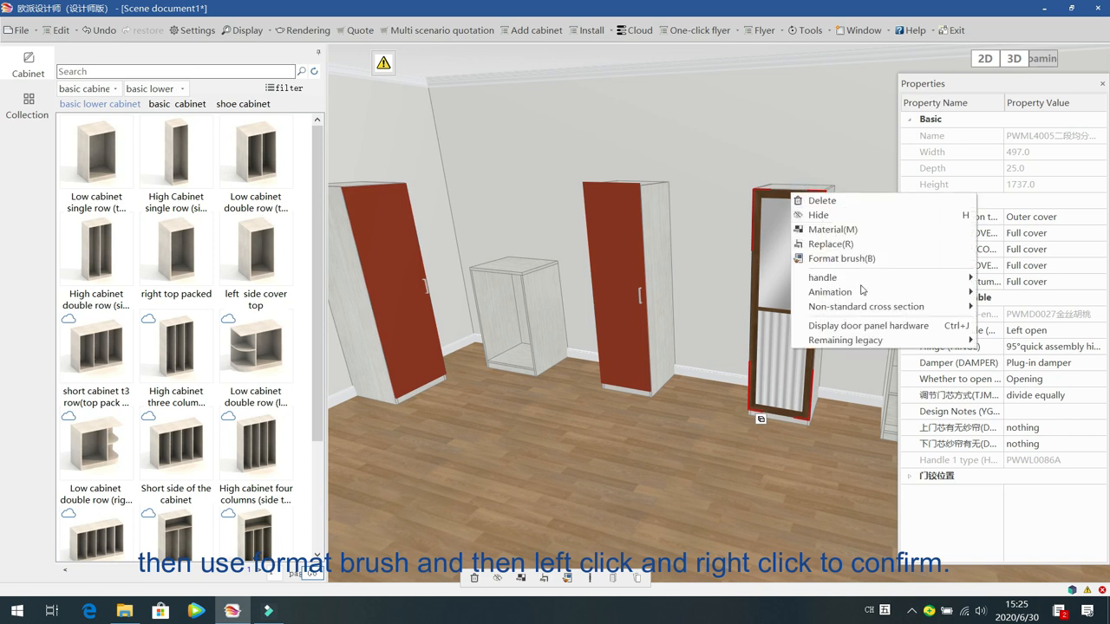
{"action": "left_click", "coordinate": [854, 259]}
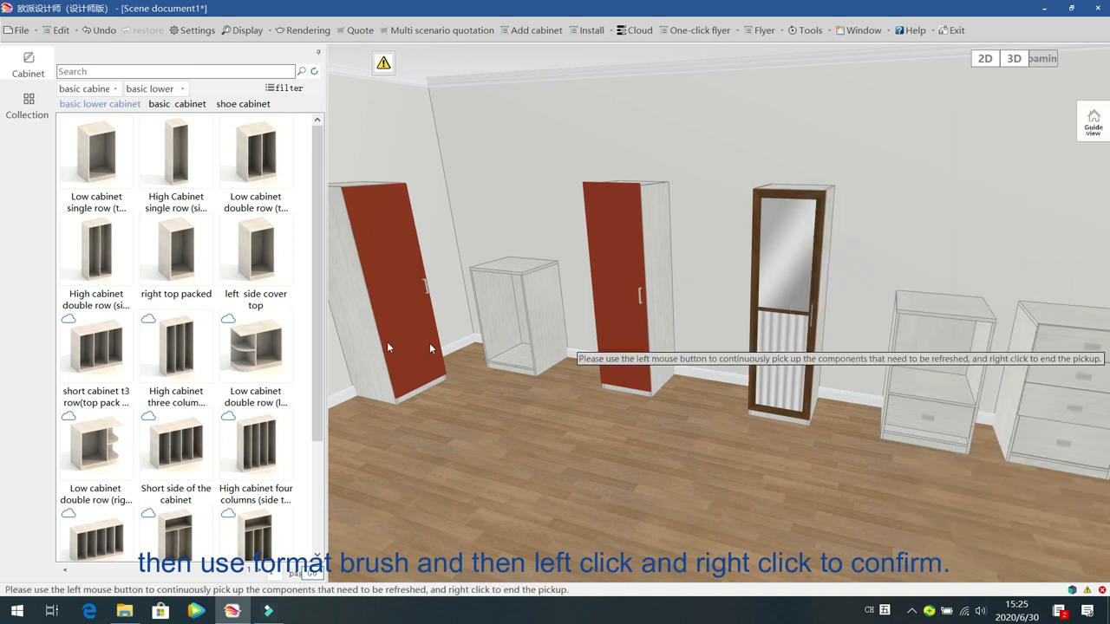
{"action": "left_click", "coordinate": [385, 226]}
{"action": "right_click", "coordinate": [385, 226]}
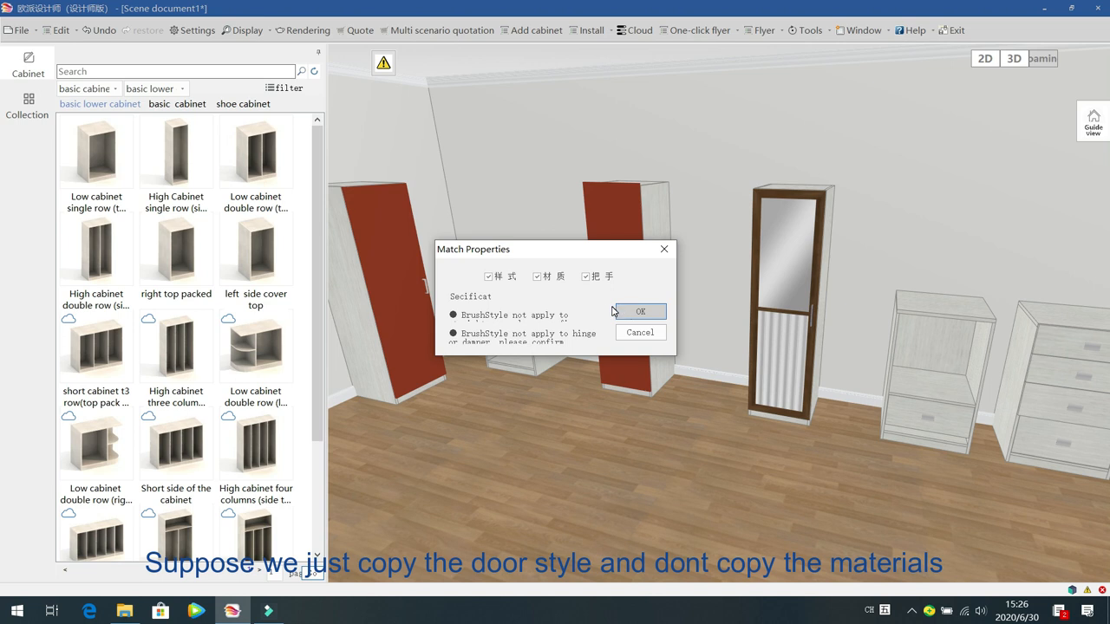
{"action": "left_click", "coordinate": [559, 280]}
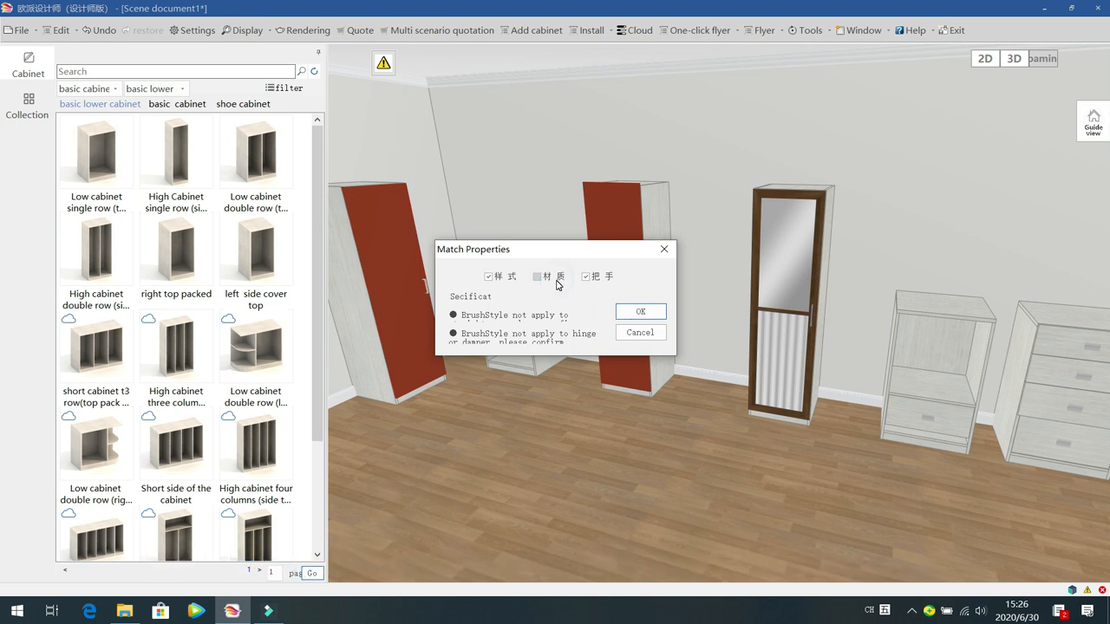
{"action": "left_click", "coordinate": [641, 314]}
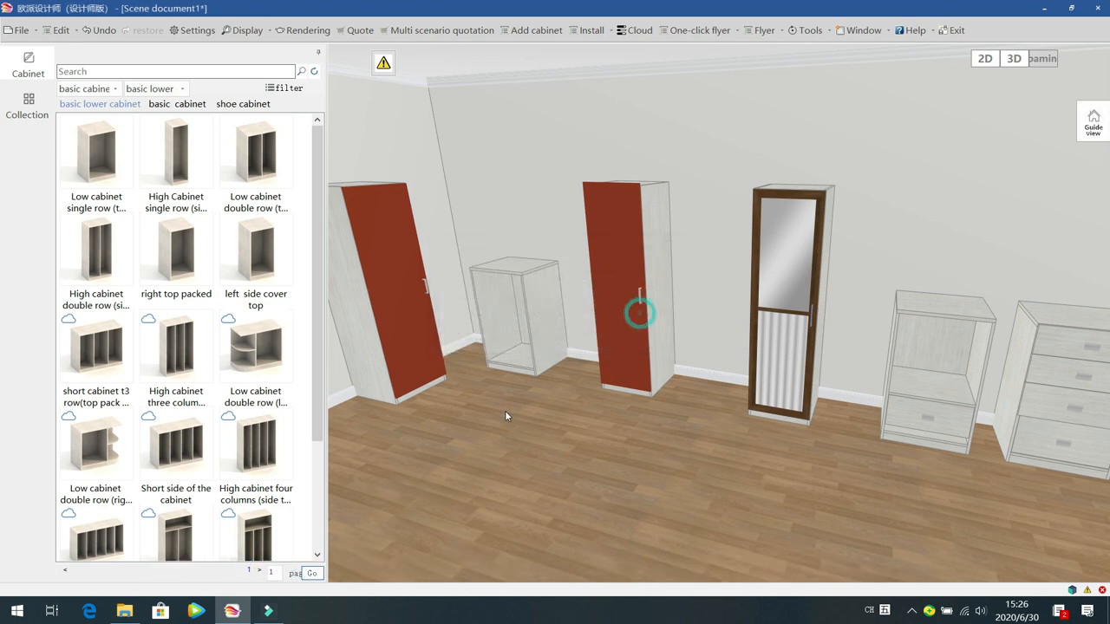
{"action": "left_click", "coordinate": [674, 338]}
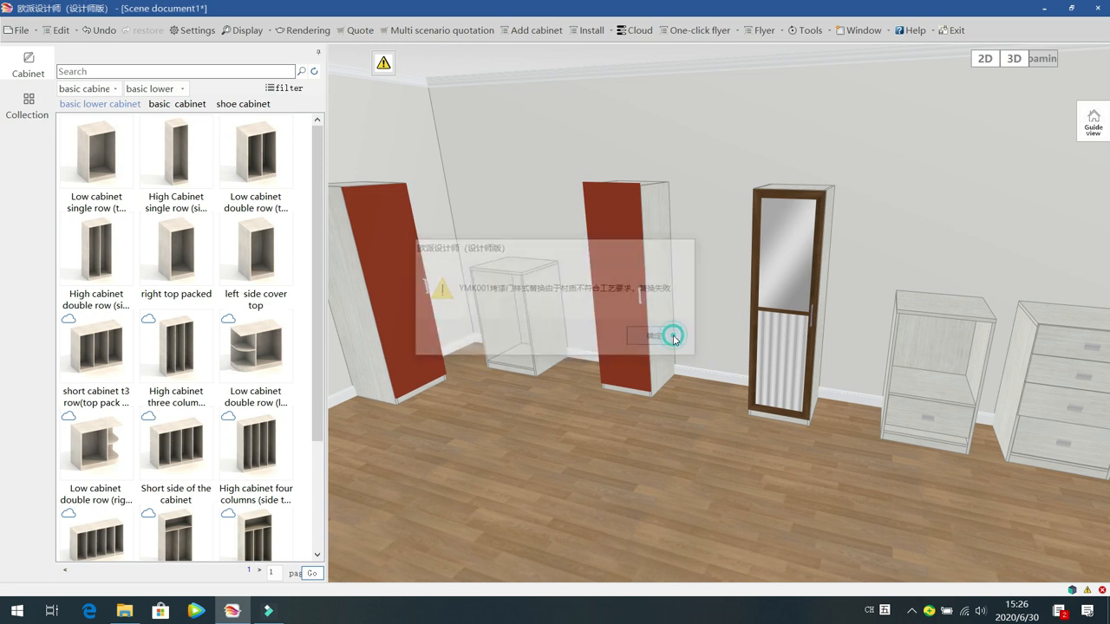
Step: Copy the brown framed mirror door's style, material and handle onto the corner cabinet's door with the Format brush
{"action": "left_click", "coordinate": [770, 198]}
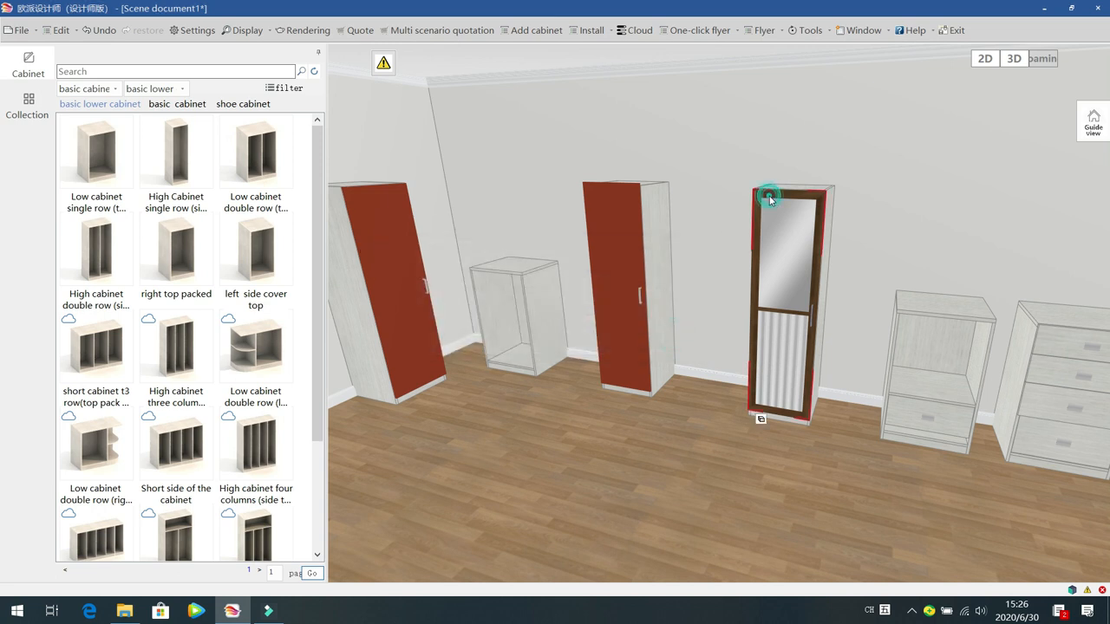
{"action": "right_click", "coordinate": [772, 200]}
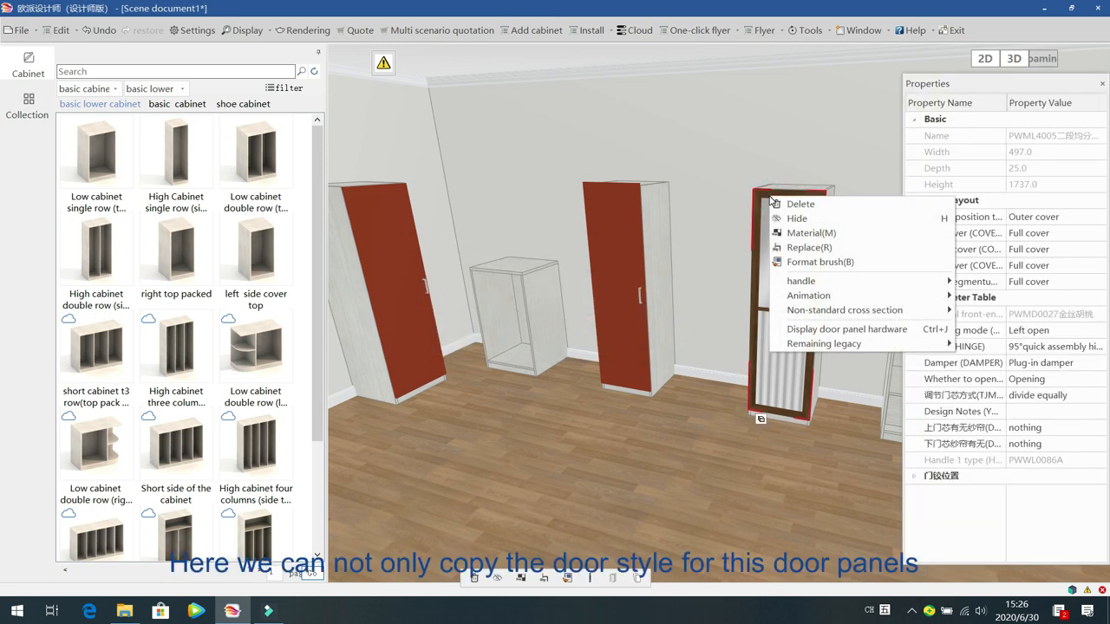
{"action": "left_click", "coordinate": [805, 262]}
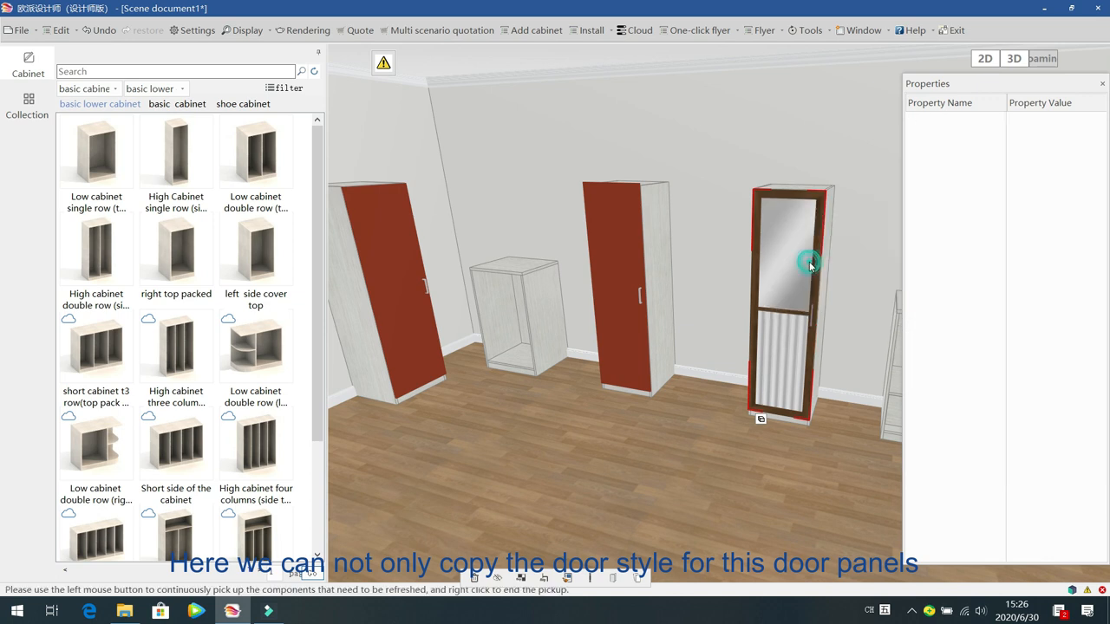
{"action": "left_click", "coordinate": [391, 230]}
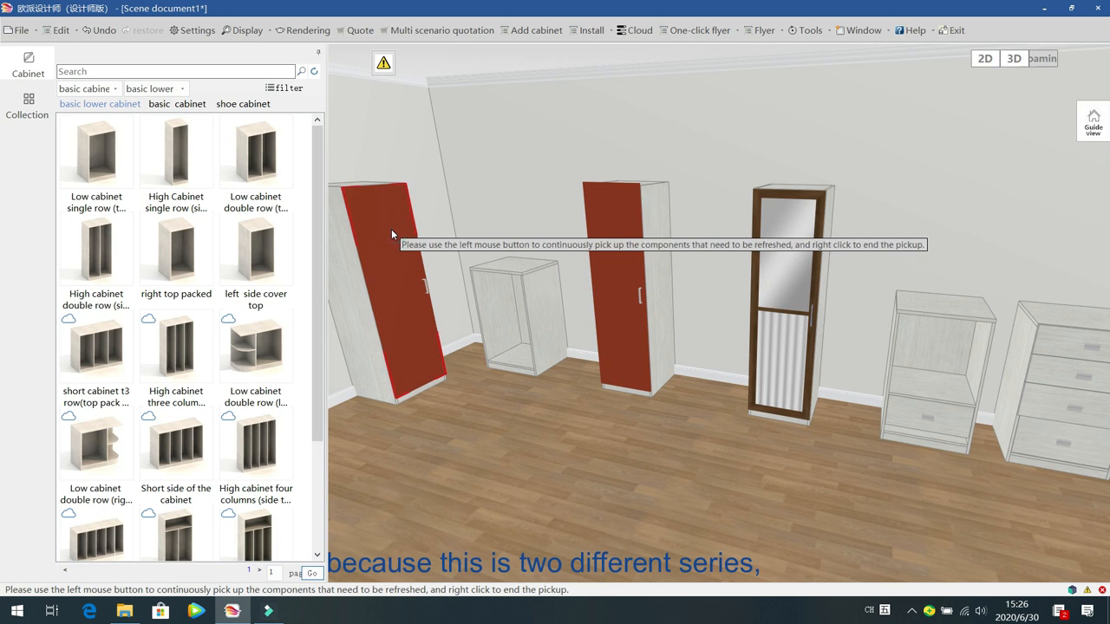
{"action": "right_click", "coordinate": [391, 229]}
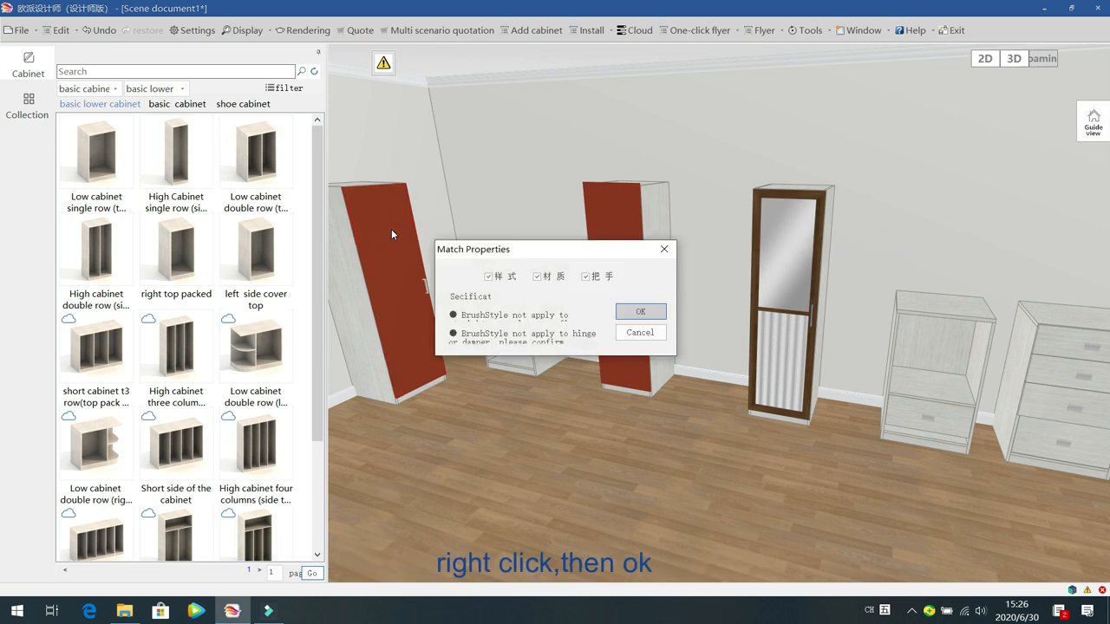
{"action": "left_click", "coordinate": [639, 314]}
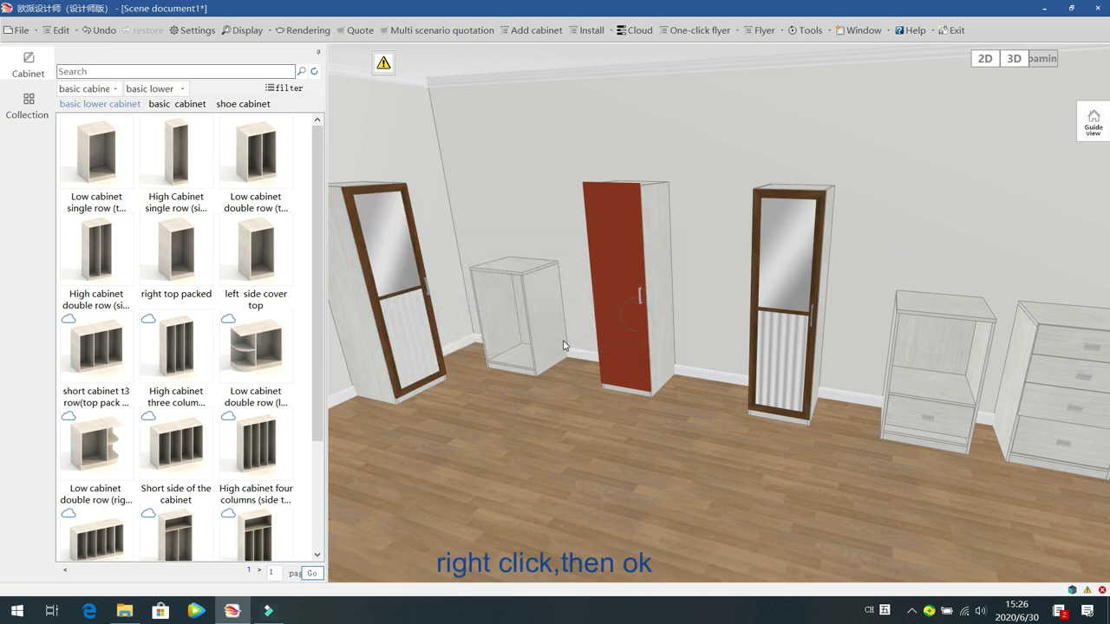
{"action": "left_click", "coordinate": [586, 423]}
Step: Replace the upper mirror insert of the corner cabinet's door with the wood-grain panels door insert from the commonly used door inserts
{"action": "left_click_drag", "start_coordinate": [752, 452], "coordinate": [712, 461]}
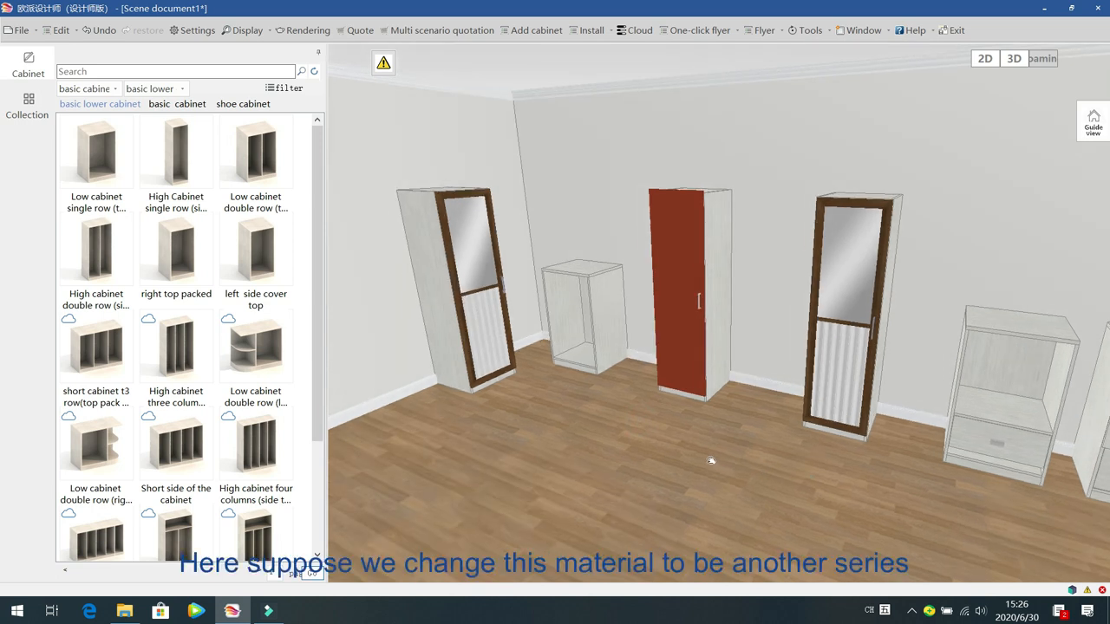
{"action": "left_click", "coordinate": [474, 239]}
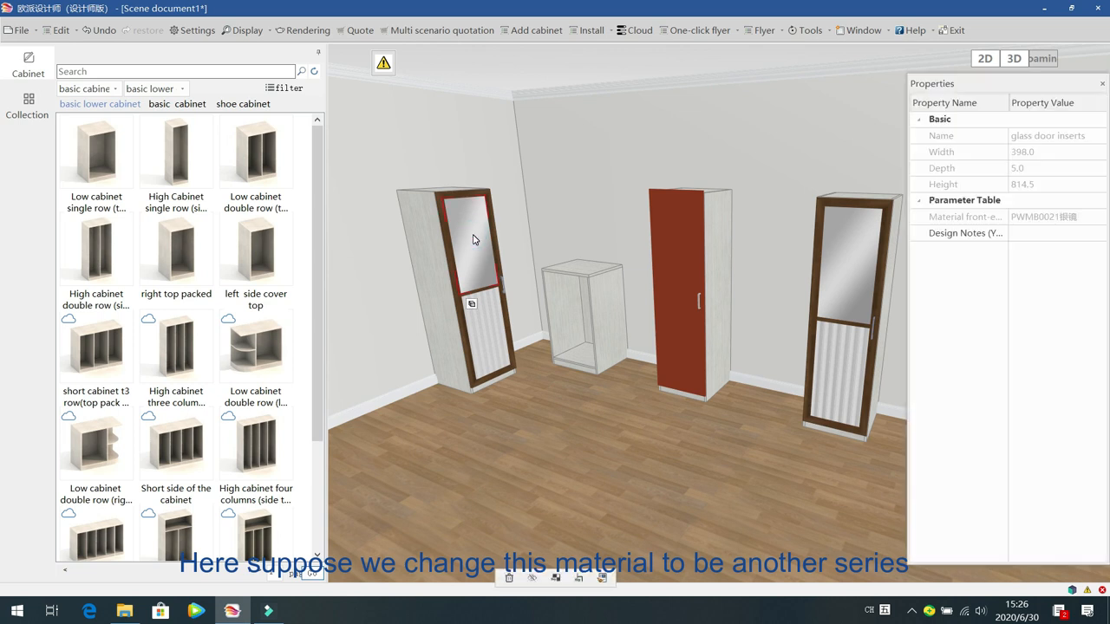
{"action": "right_click", "coordinate": [473, 239]}
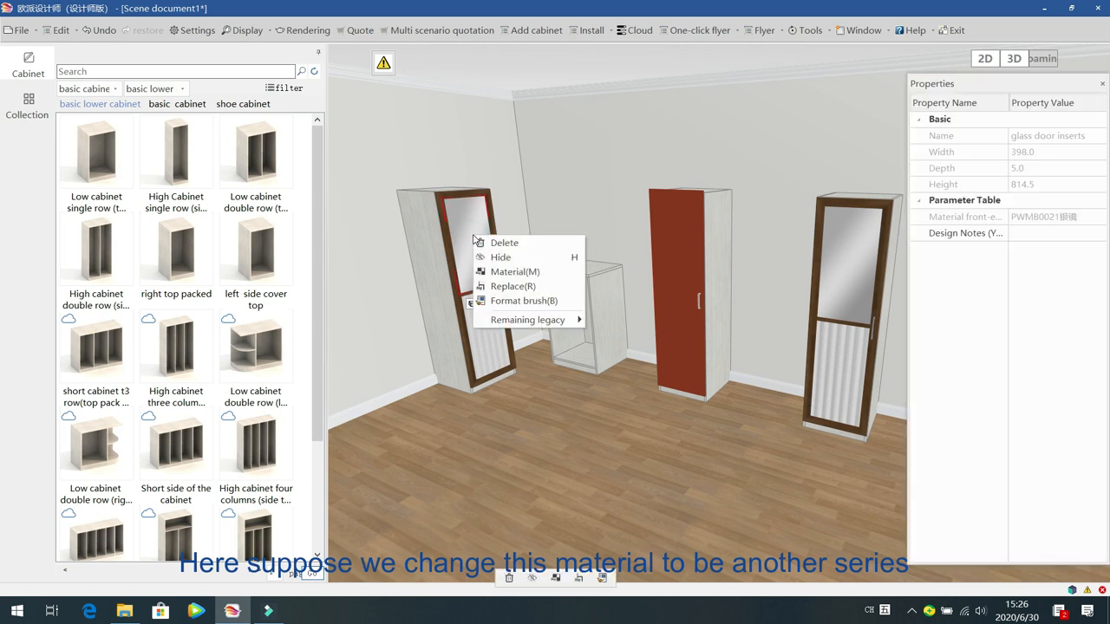
{"action": "left_click", "coordinate": [506, 292]}
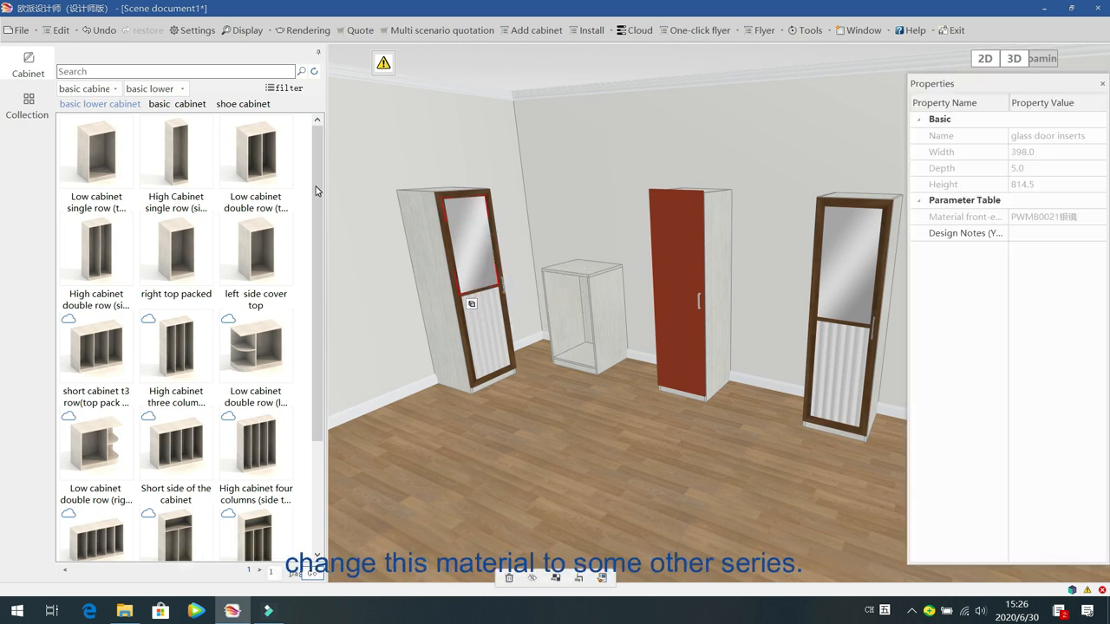
{"action": "double_click", "coordinate": [437, 279]}
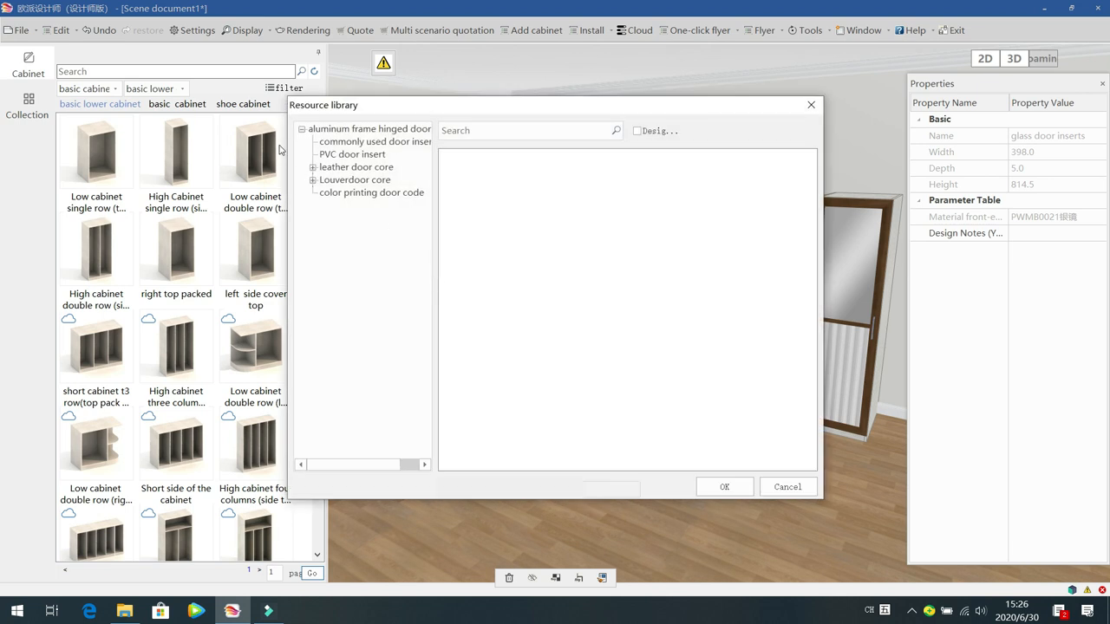
{"action": "left_click", "coordinate": [350, 143]}
{"action": "left_click", "coordinate": [459, 200]}
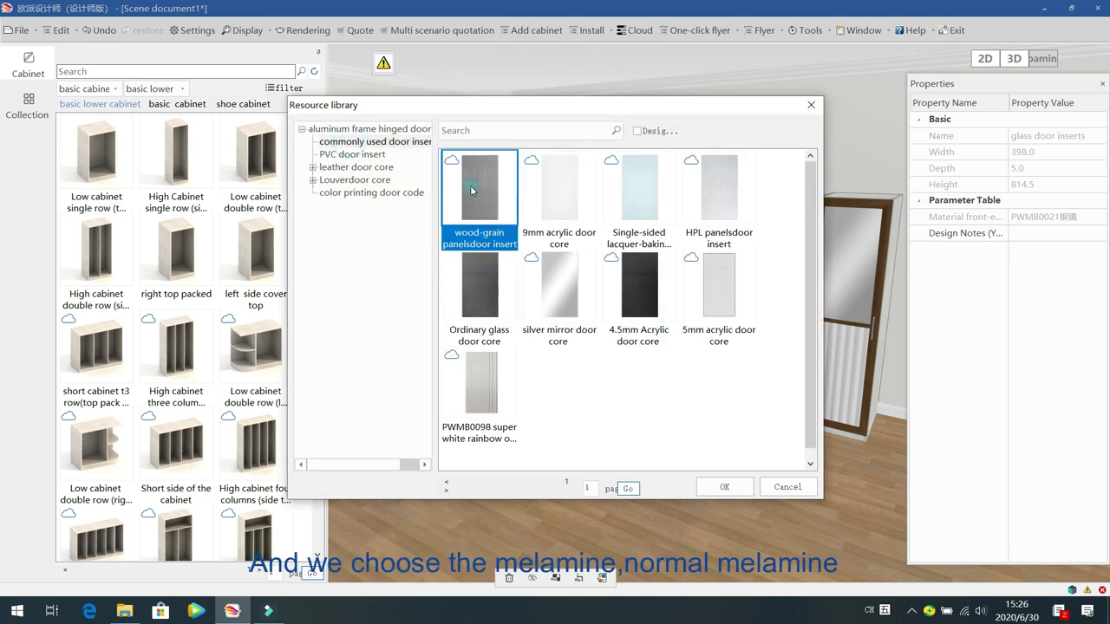
{"action": "left_click", "coordinate": [721, 491]}
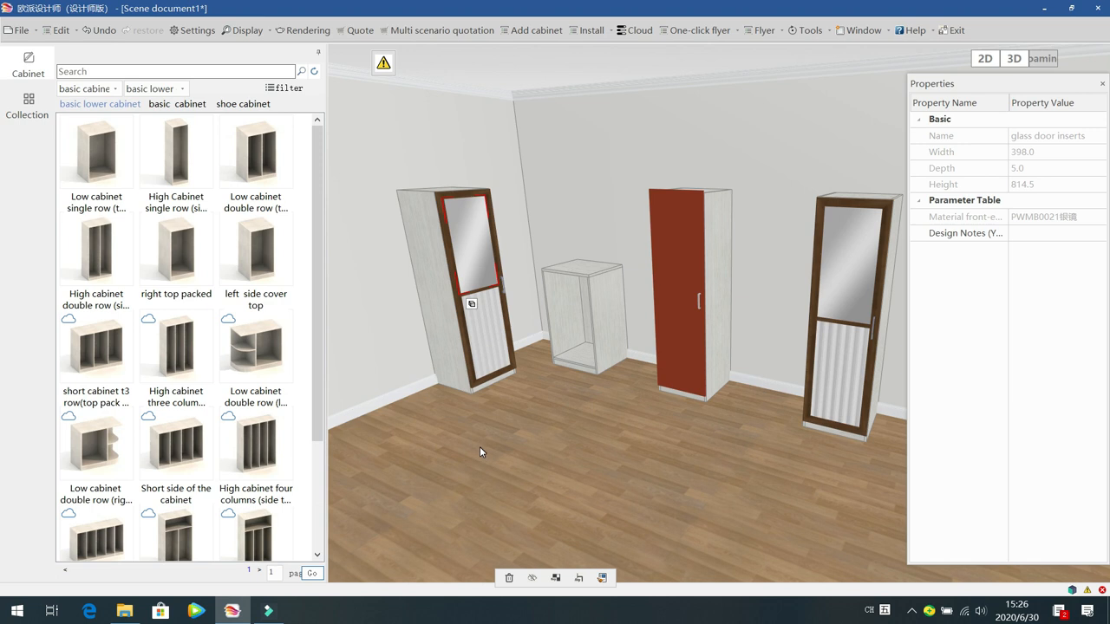
{"action": "left_click", "coordinate": [482, 447]}
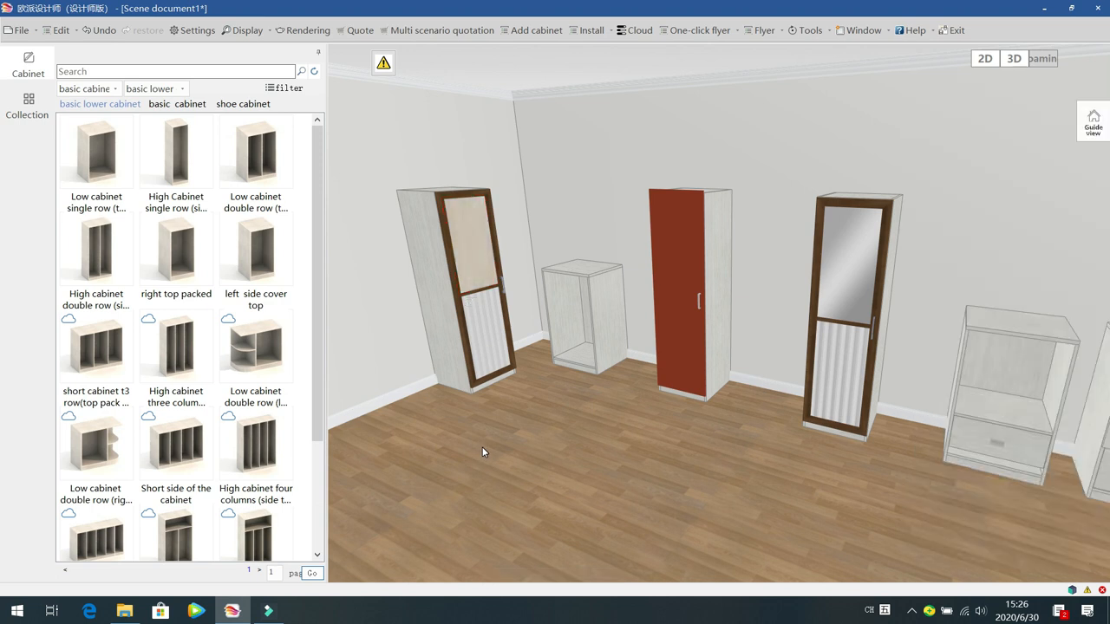
Step: Copy the corner cabinet door's upper wood-grain insert onto the upper mirror insert of the other brown framed door with the Format brush
{"action": "left_click_drag", "start_coordinate": [520, 420], "coordinate": [550, 425]}
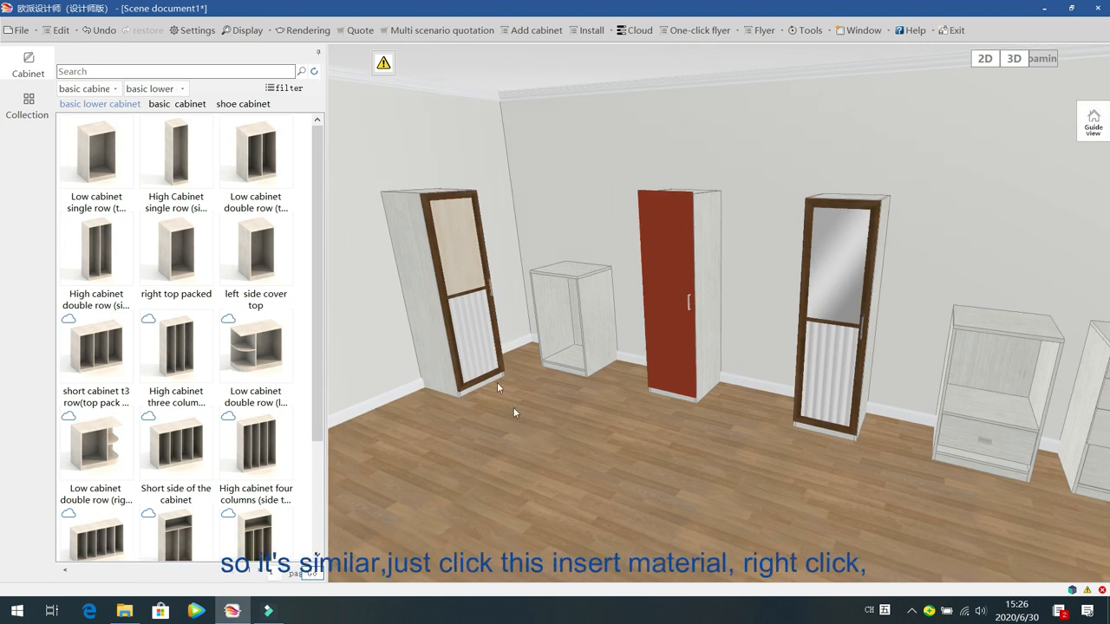
{"action": "left_click", "coordinate": [457, 235]}
{"action": "right_click", "coordinate": [456, 235]}
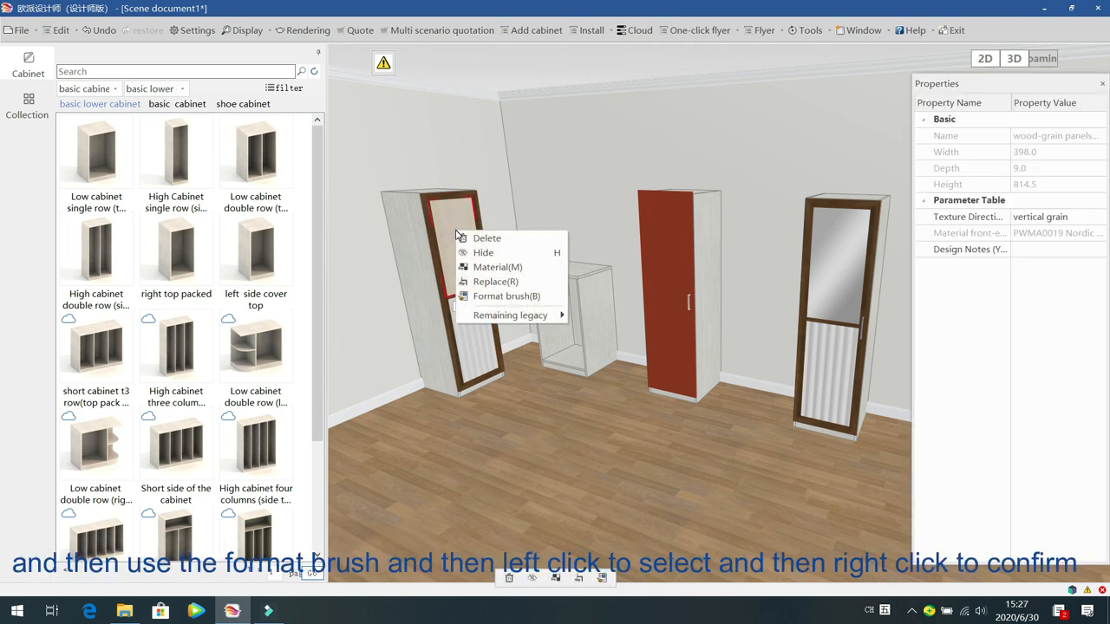
{"action": "left_click", "coordinate": [490, 295]}
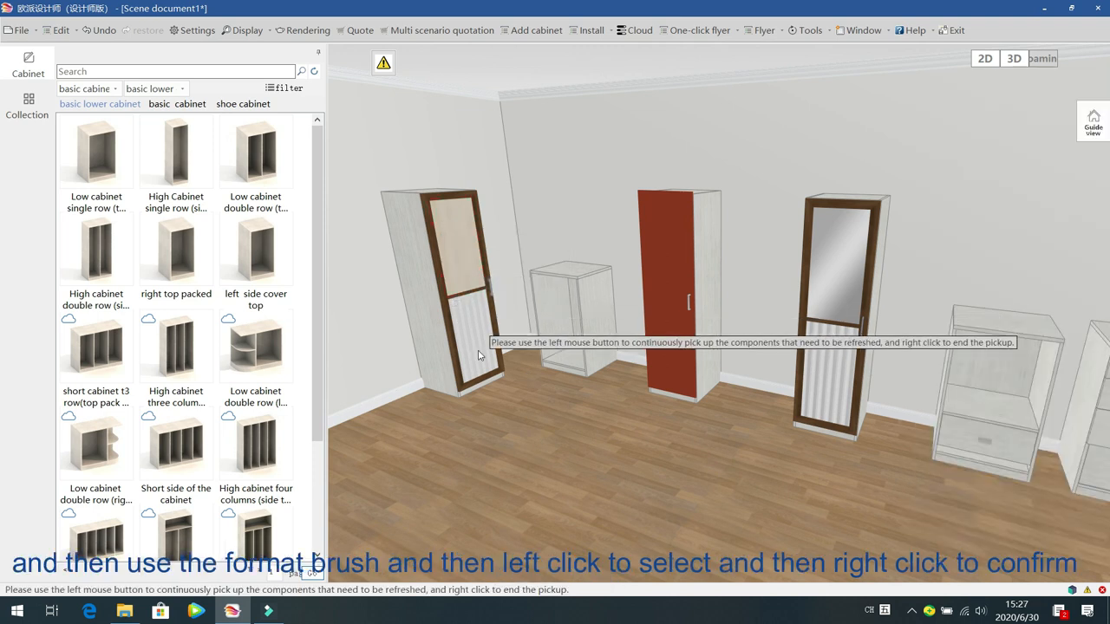
{"action": "left_click", "coordinate": [834, 249]}
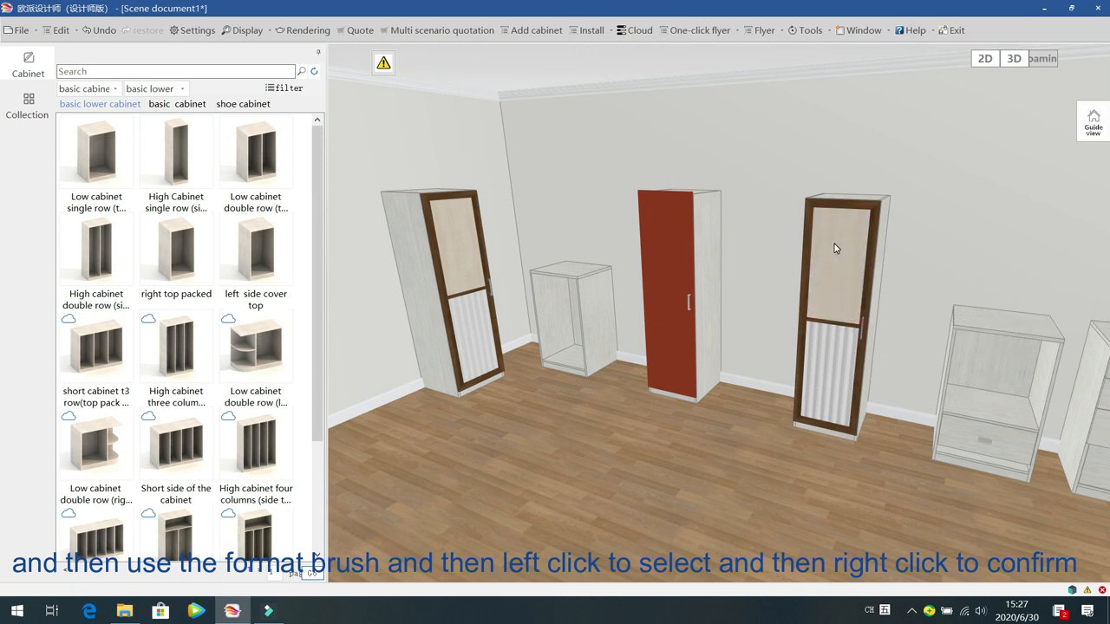
{"action": "right_click", "coordinate": [820, 255]}
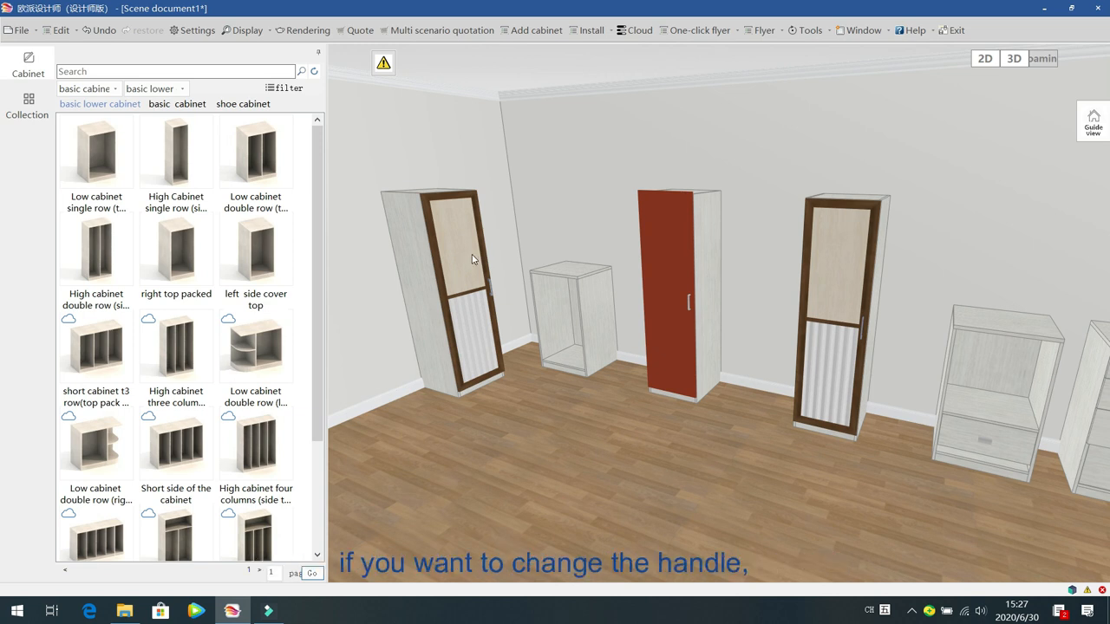
Step: Delete the handle from the red paint door
{"action": "left_click", "coordinate": [669, 221]}
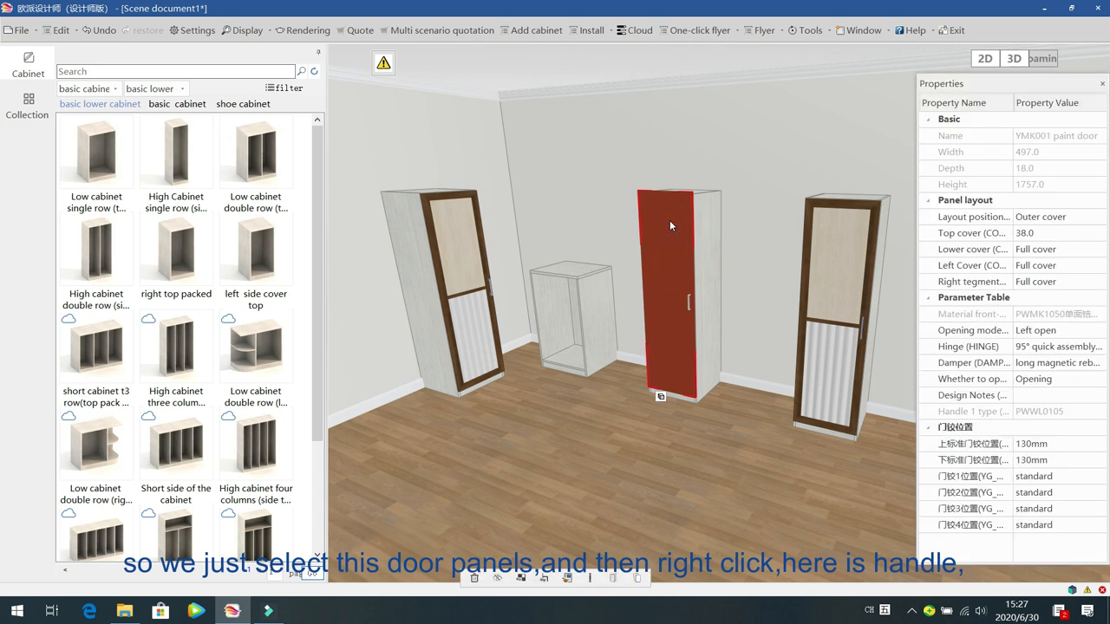
{"action": "right_click", "coordinate": [671, 225]}
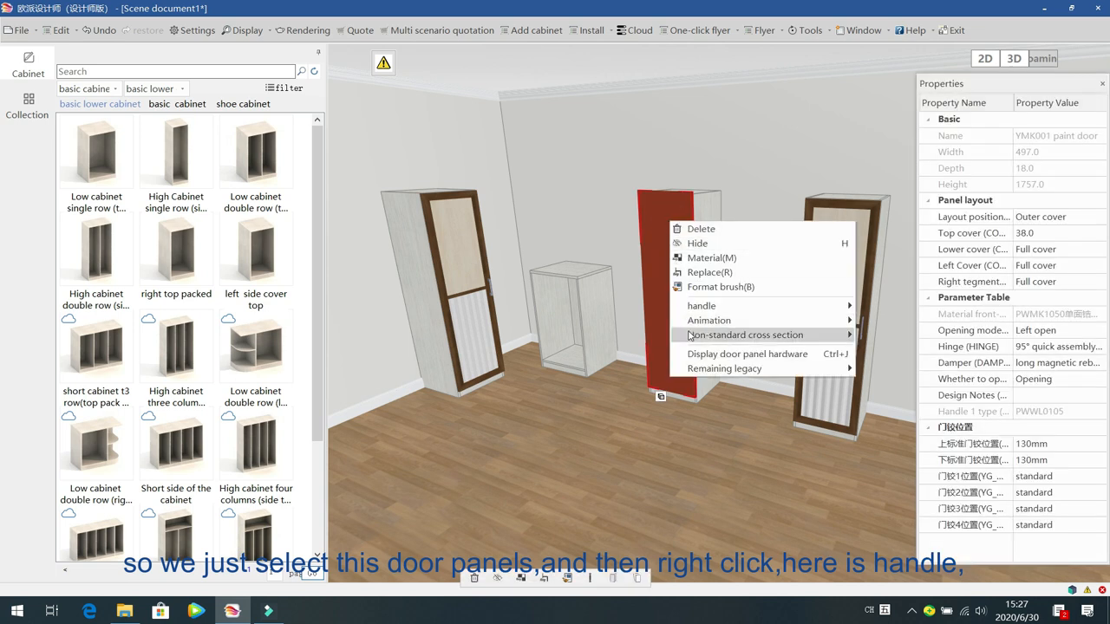
{"action": "mouse_move", "coordinate": [708, 314]}
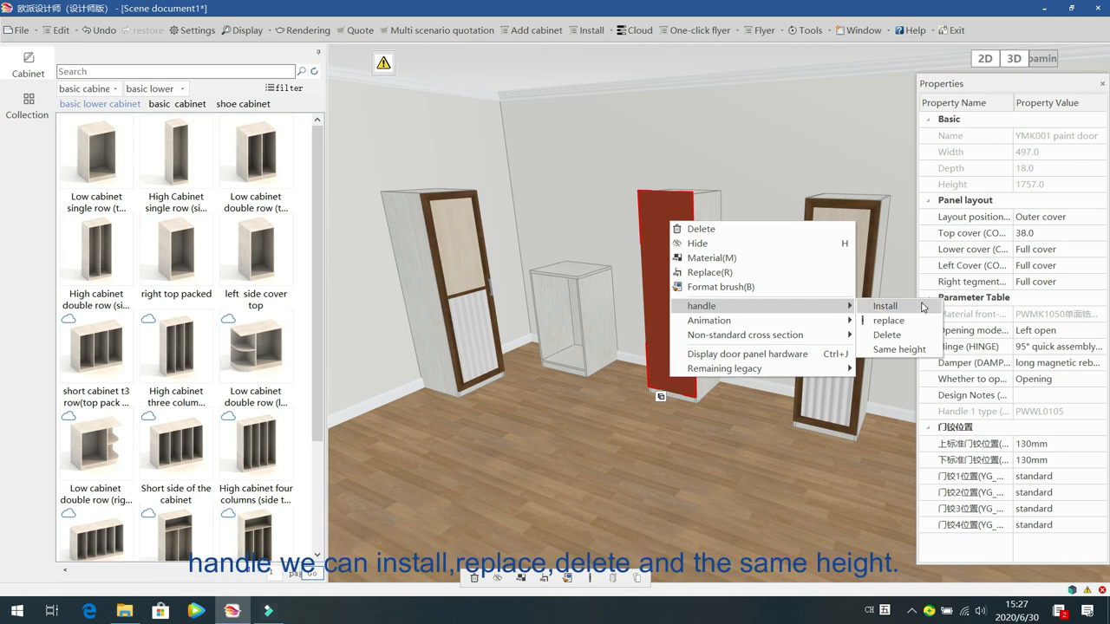
{"action": "left_click", "coordinate": [887, 334]}
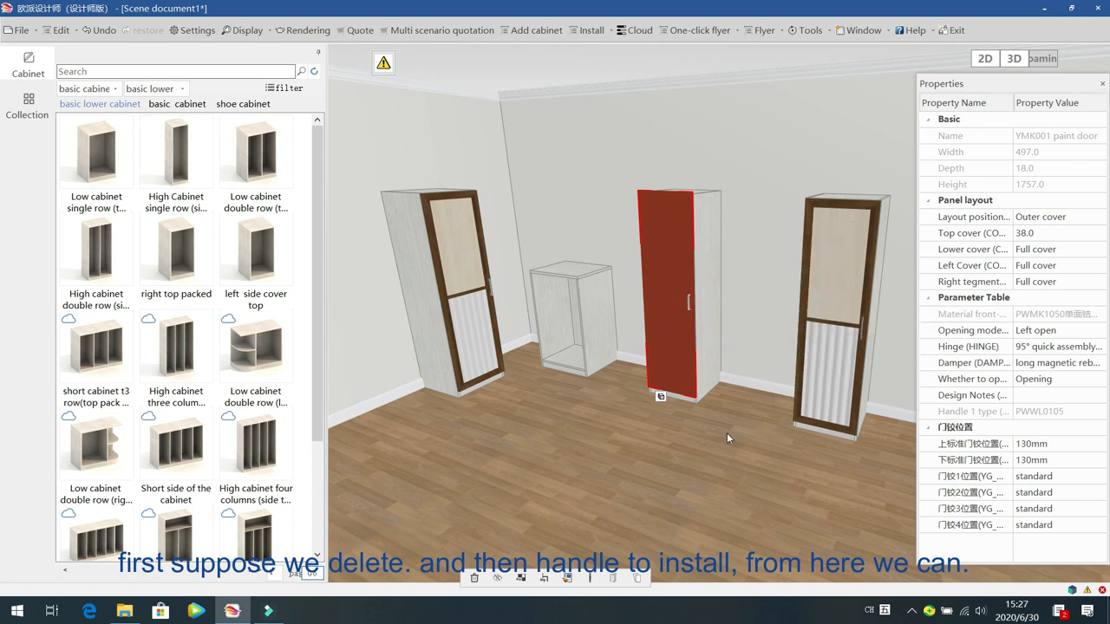
Step: Start installing a new handle on the red paint door and choose PWWL0099(WL06) from the common series
{"action": "right_click", "coordinate": [674, 248]}
{"action": "mouse_move", "coordinate": [738, 331]}
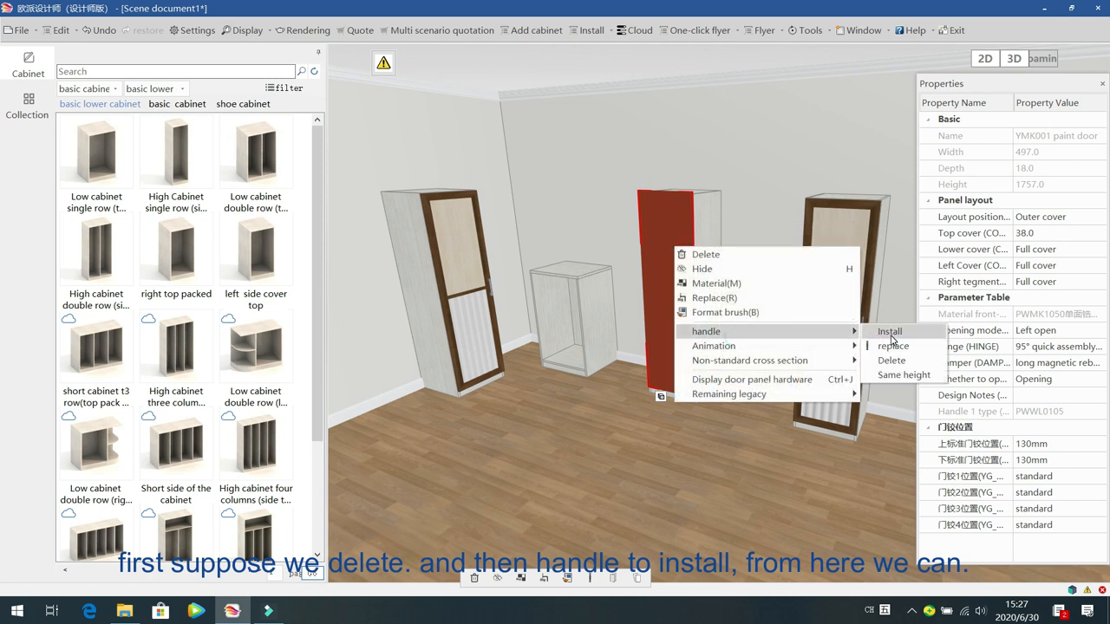
{"action": "left_click", "coordinate": [890, 333]}
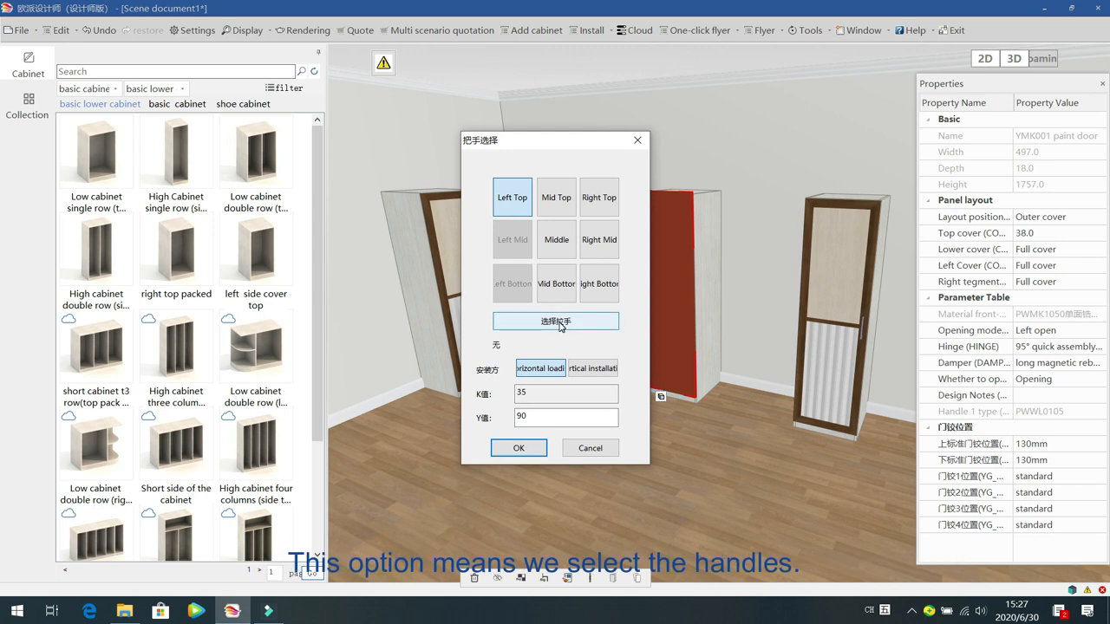
{"action": "left_click", "coordinate": [556, 322]}
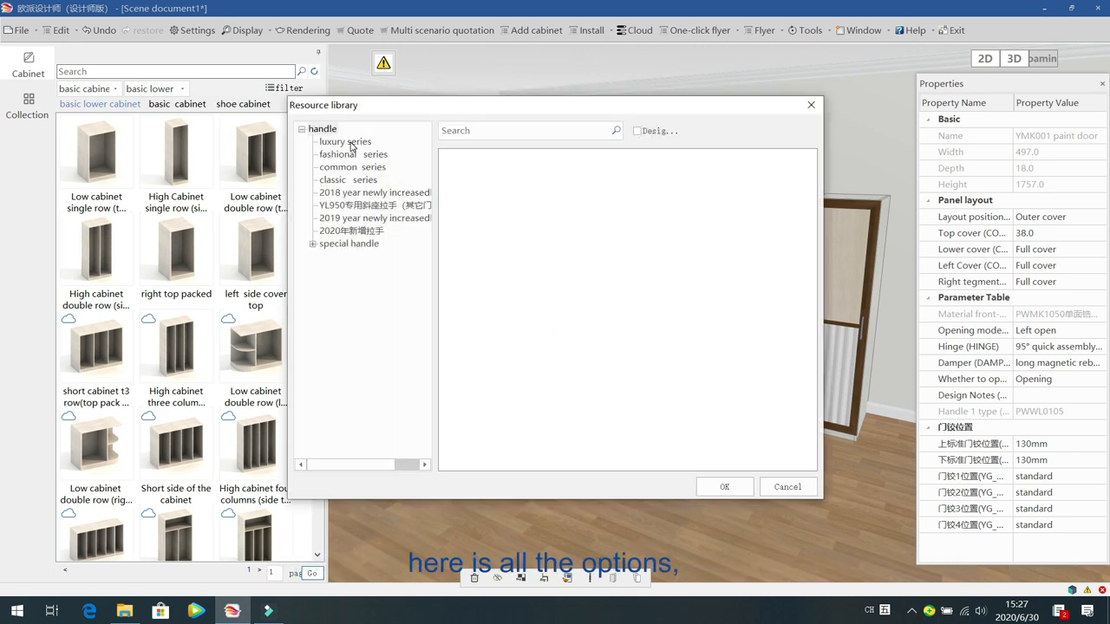
{"action": "left_click", "coordinate": [351, 140]}
{"action": "left_click", "coordinate": [363, 166]}
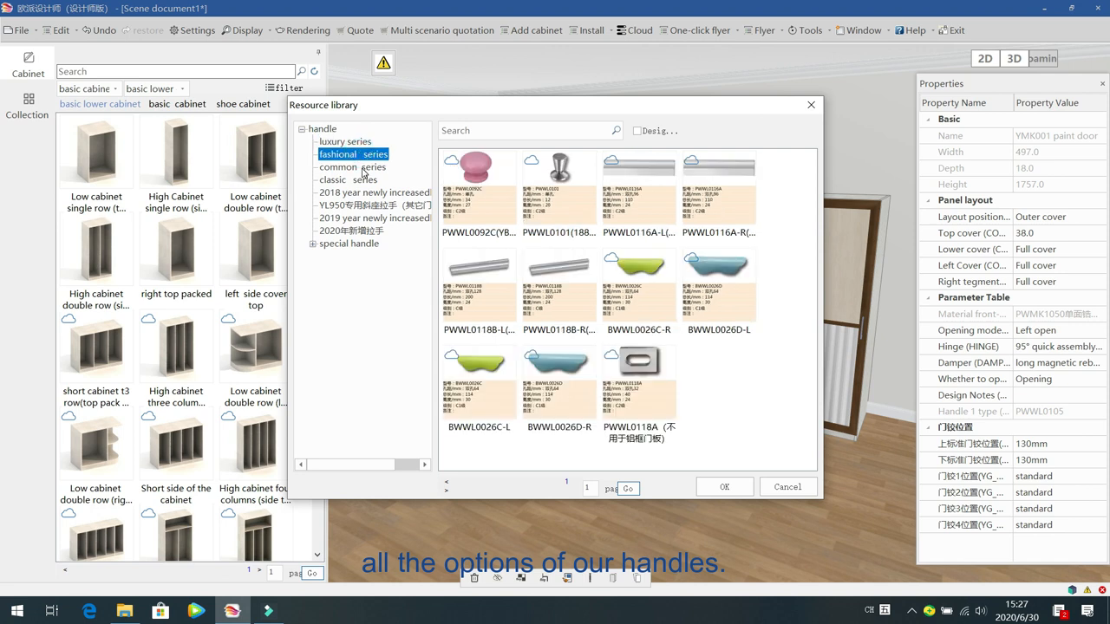
{"action": "left_click", "coordinate": [493, 130]}
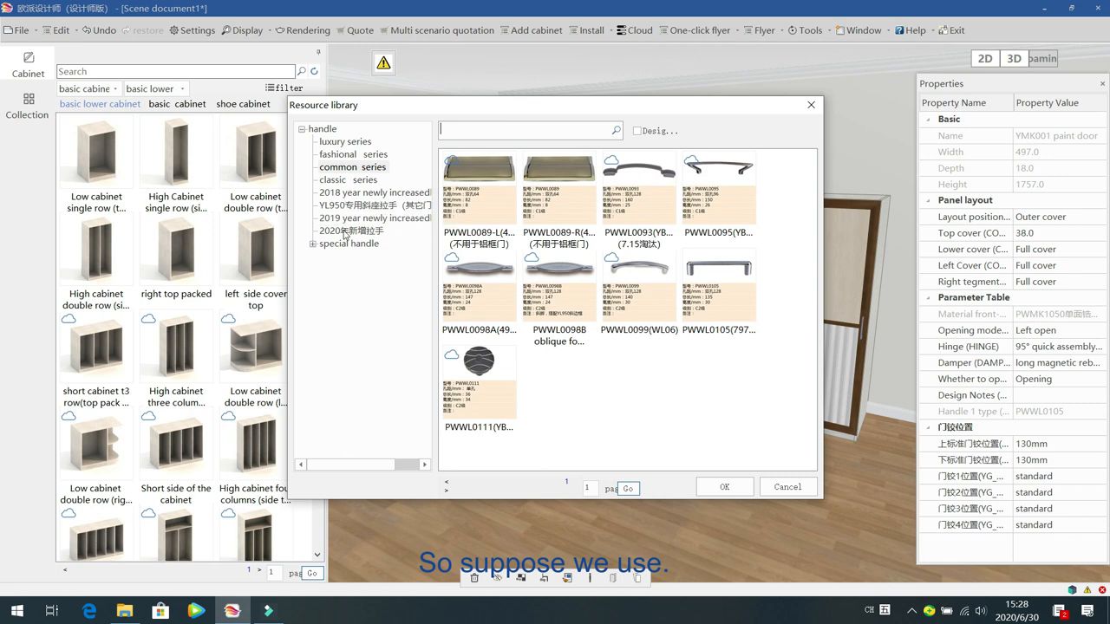
{"action": "left_click", "coordinate": [642, 269]}
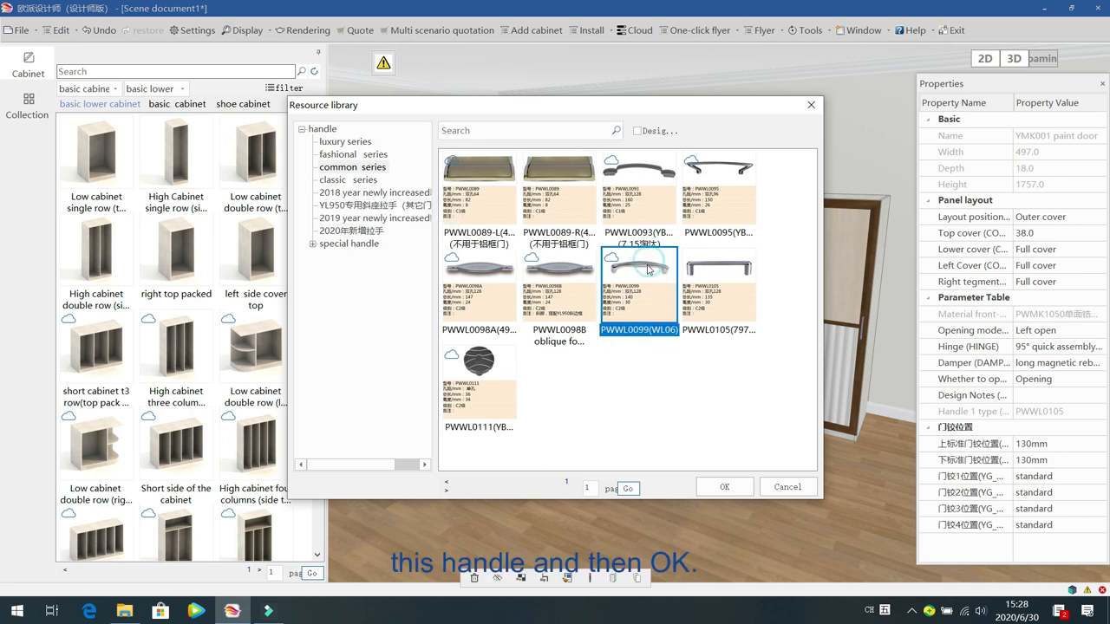
{"action": "left_click", "coordinate": [725, 487]}
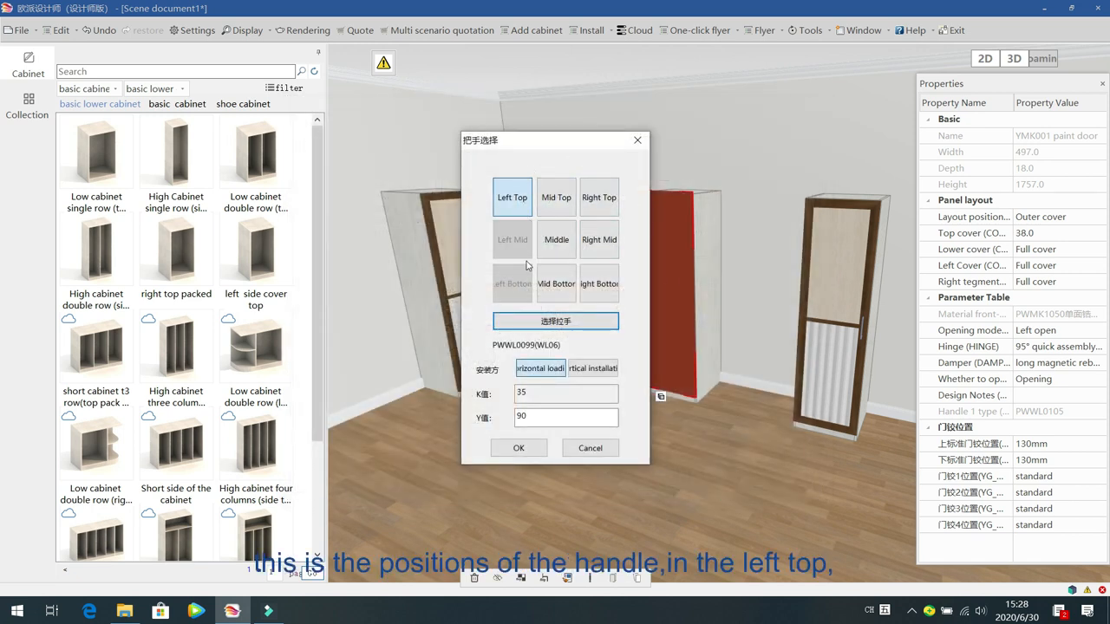
Step: Place the new handle at the Right Mid position of the red paint door and apply the installation
{"action": "left_click_drag", "start_coordinate": [590, 146], "coordinate": [496, 149]}
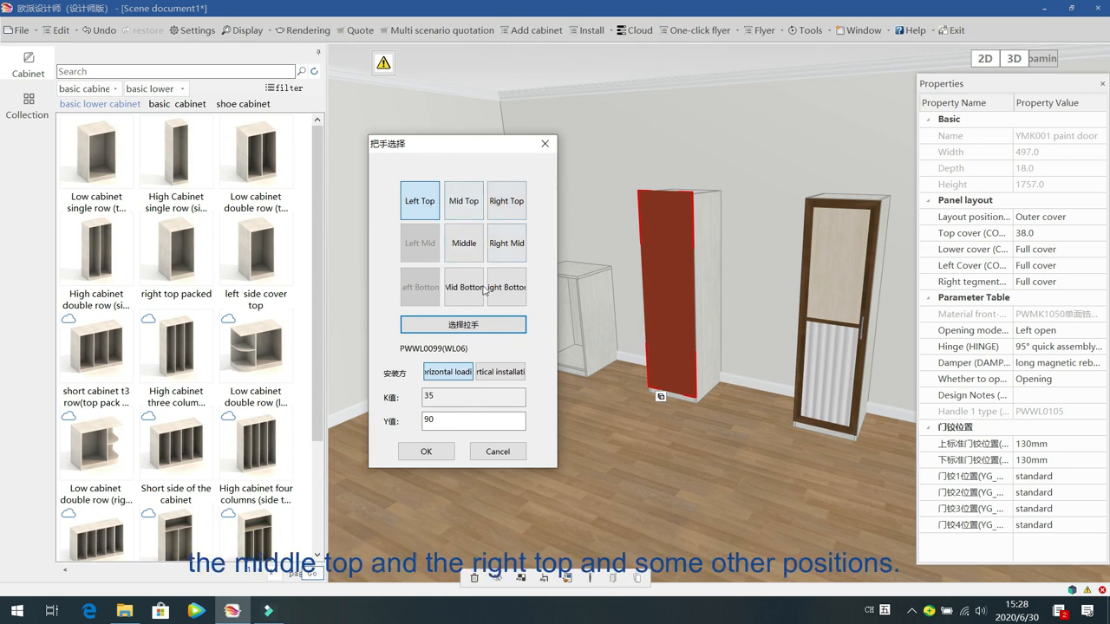
{"action": "mouse_move", "coordinate": [475, 152]}
{"action": "left_mouse_down"}
{"action": "mouse_move", "coordinate": [639, 147]}
{"action": "mouse_move", "coordinate": [492, 146]}
{"action": "left_mouse_up"}
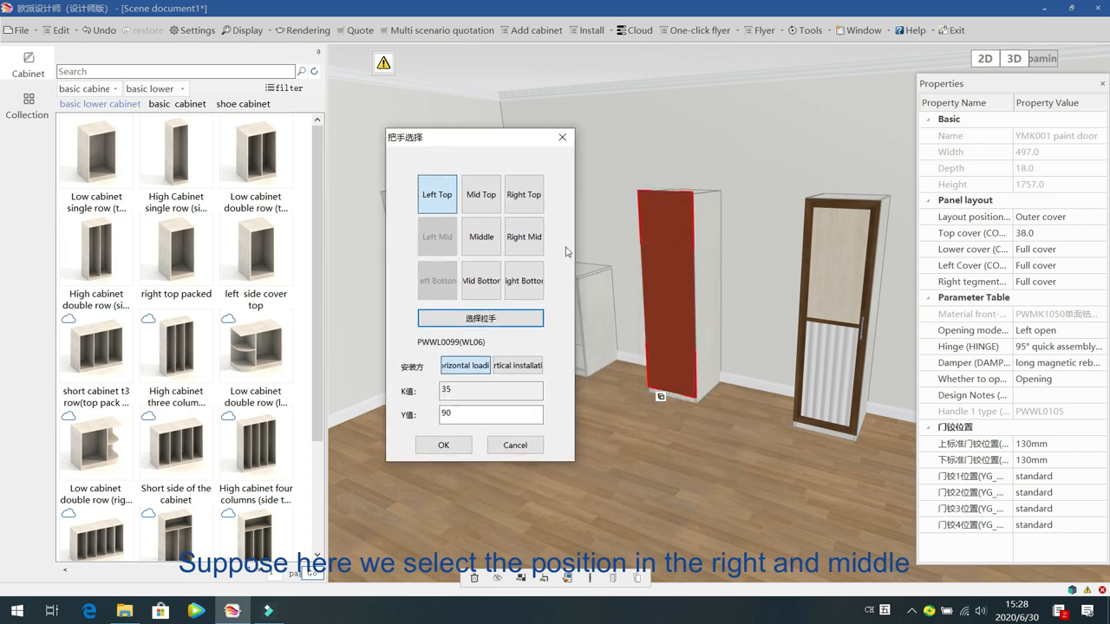
{"action": "left_click", "coordinate": [537, 241]}
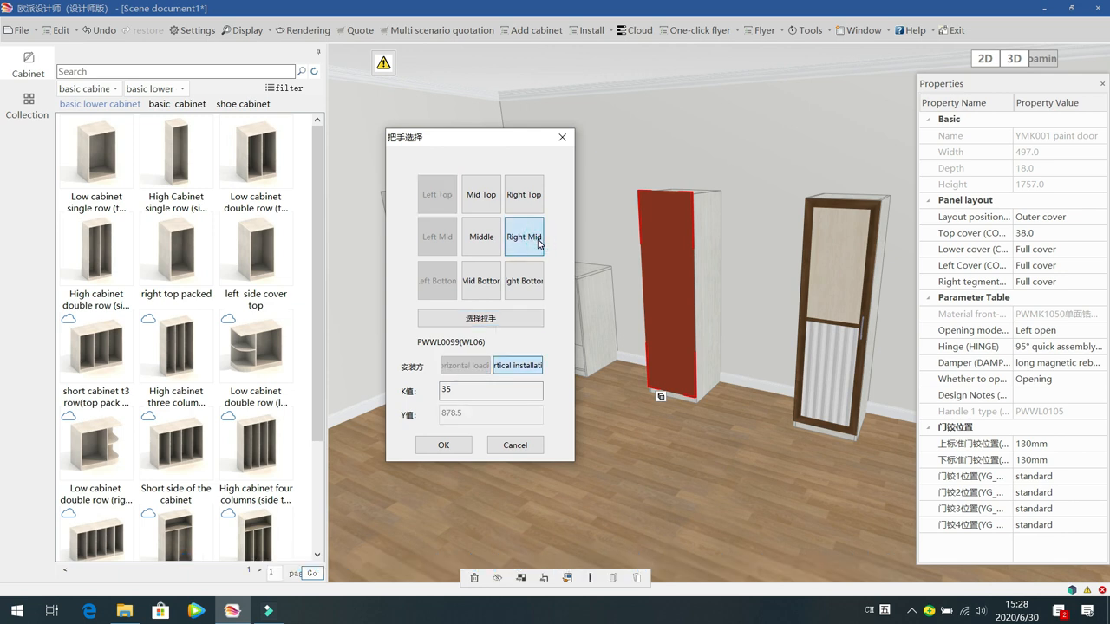
{"action": "left_click", "coordinate": [443, 446]}
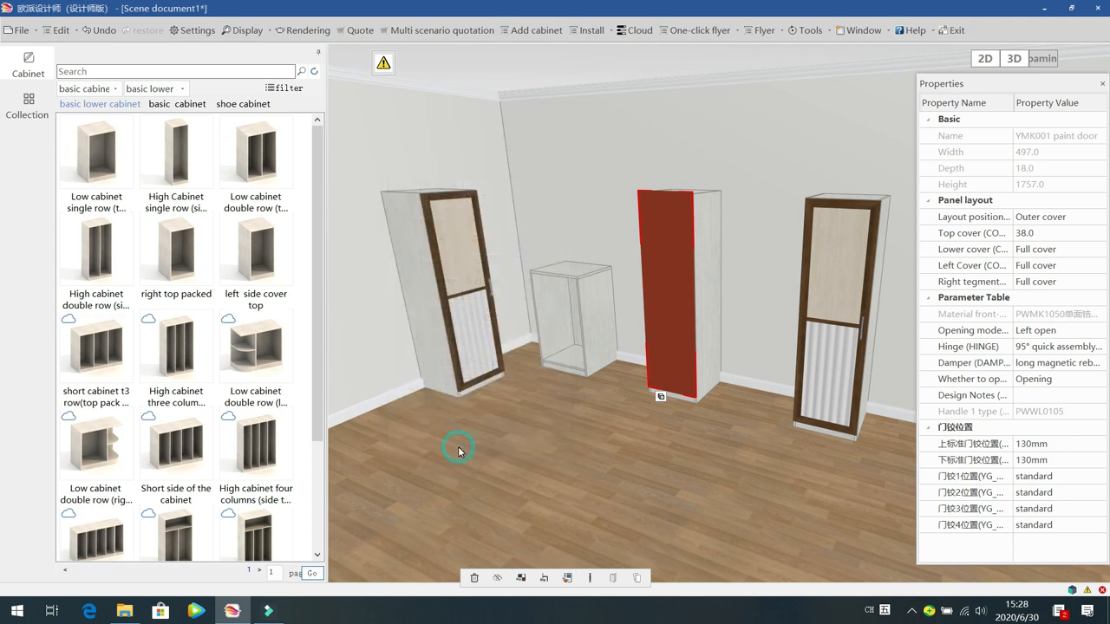
{"action": "left_click", "coordinate": [564, 437]}
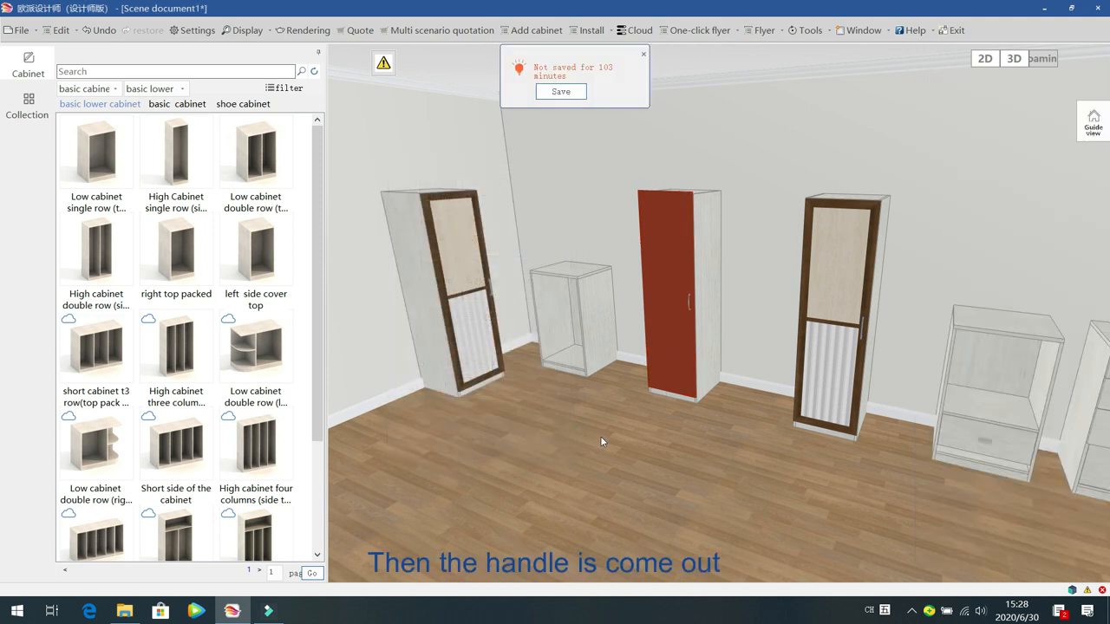
Step: Change the red paint door's handle to the Middle position with horizontal installation
{"action": "left_click", "coordinate": [666, 265]}
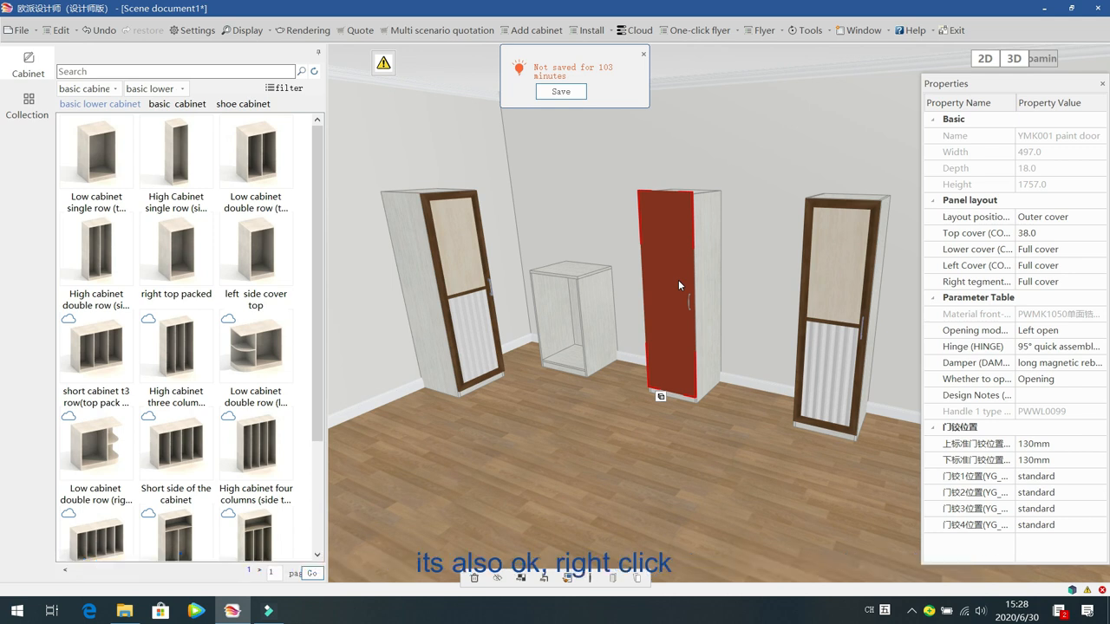
{"action": "right_click", "coordinate": [656, 262]}
{"action": "mouse_move", "coordinate": [744, 342]}
{"action": "left_click", "coordinate": [870, 343]}
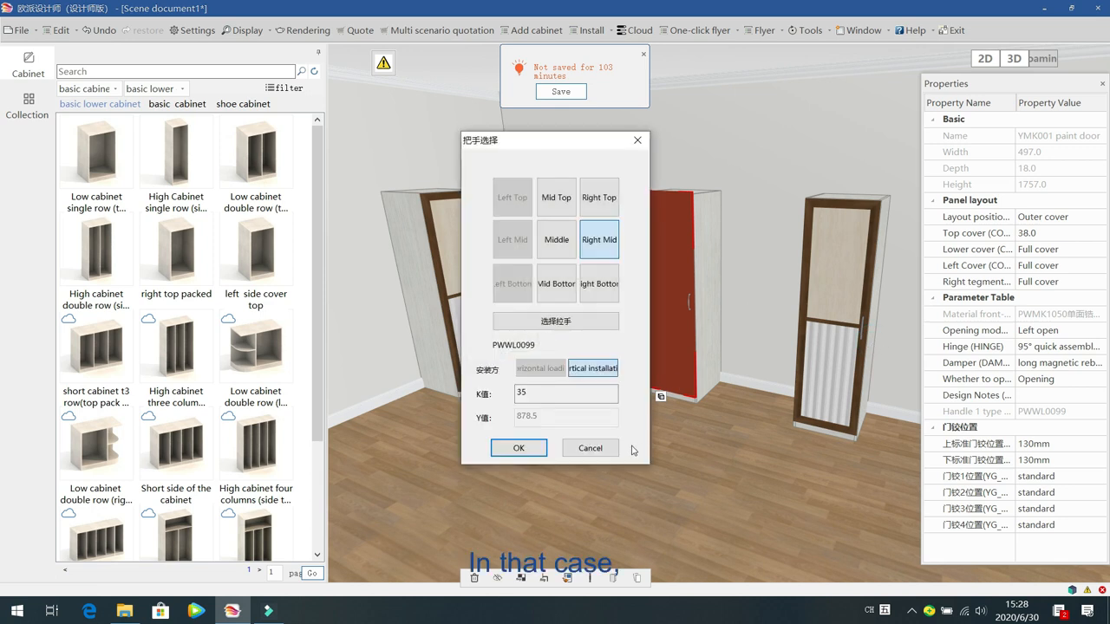
{"action": "left_click", "coordinate": [551, 242]}
{"action": "left_click", "coordinate": [558, 371]}
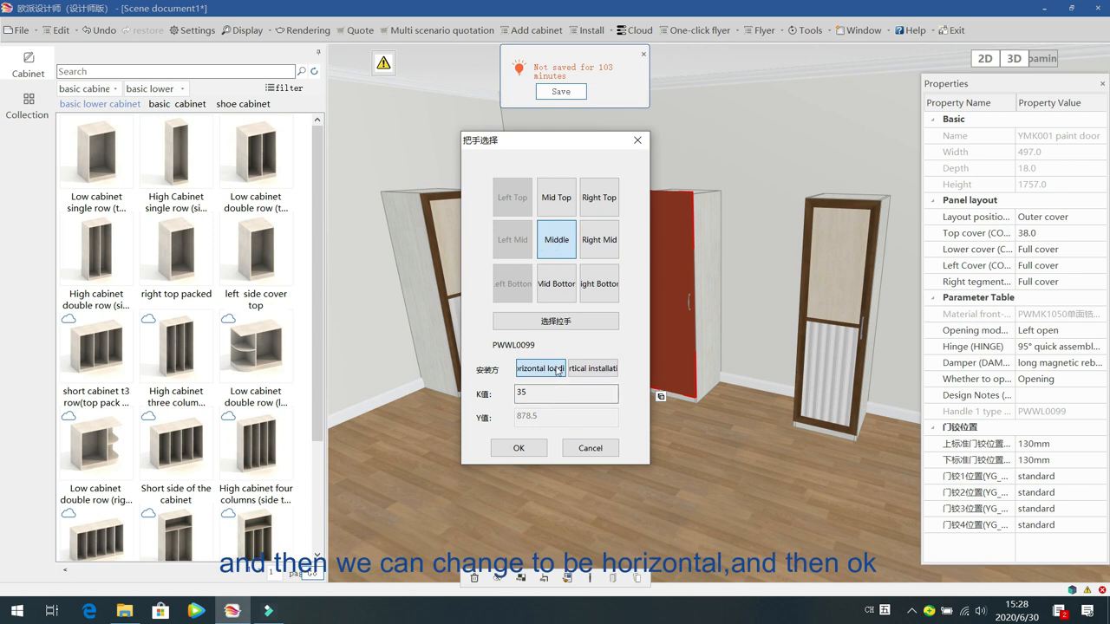
{"action": "left_click", "coordinate": [526, 450]}
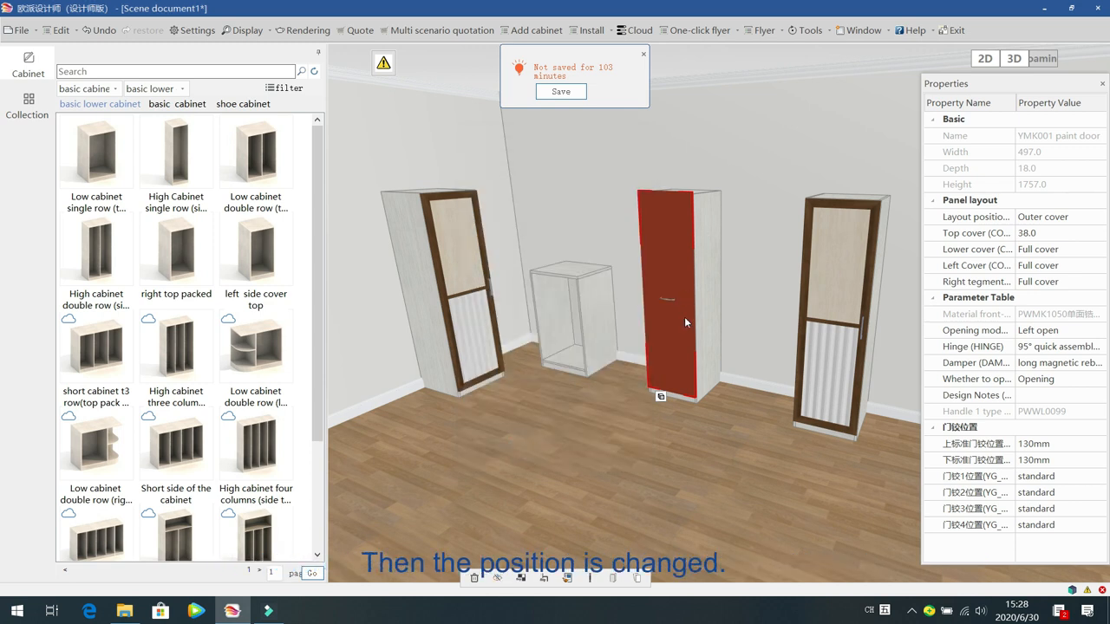
{"action": "left_click", "coordinate": [553, 424]}
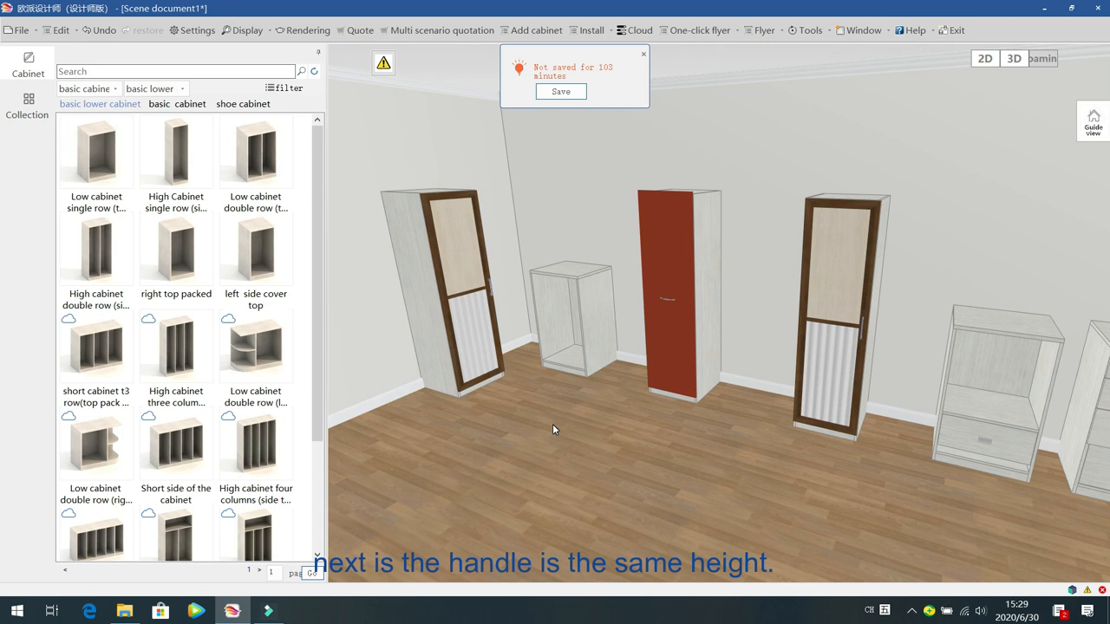
Step: Move the open short cabinet flush against the red-door cabinet by setting the distance between them to 0
{"action": "left_click", "coordinate": [593, 304]}
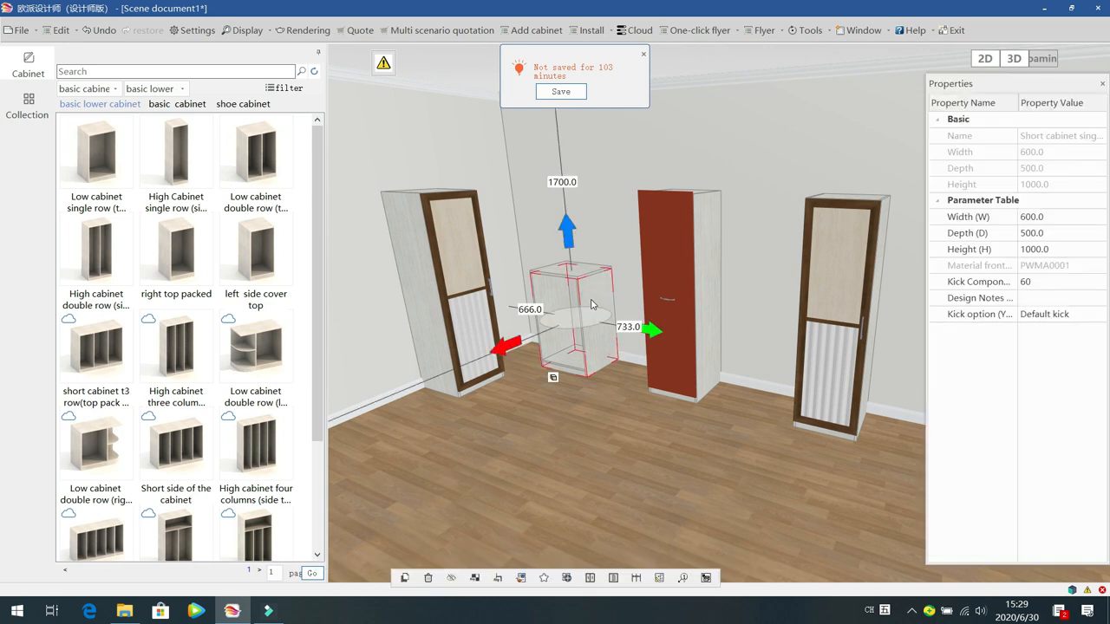
{"action": "left_click_drag", "start_coordinate": [576, 323], "coordinate": [632, 315]}
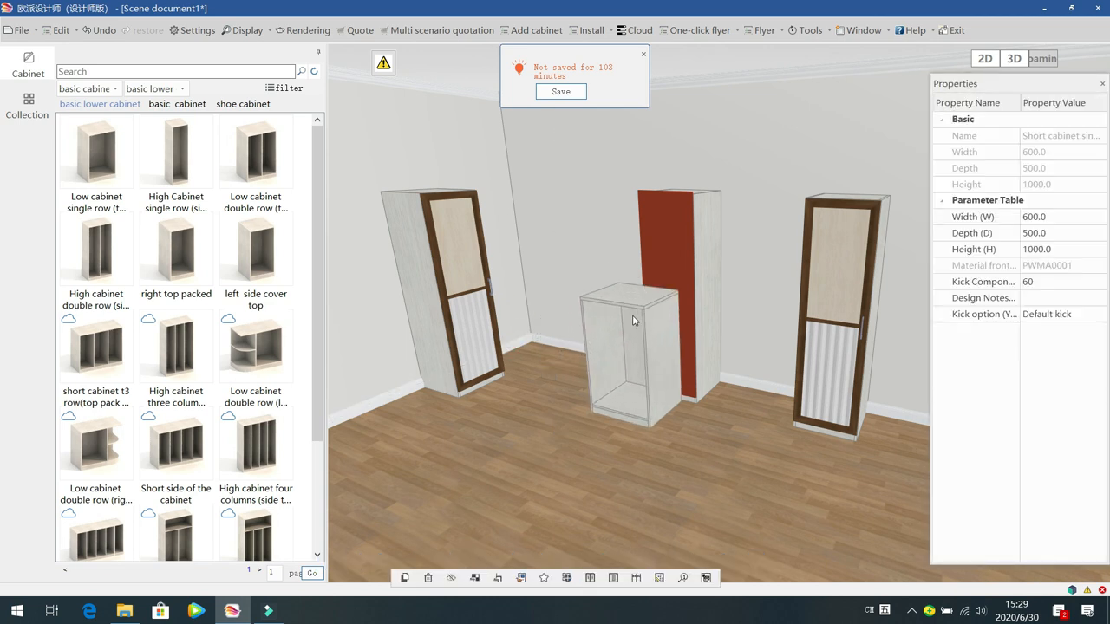
{"action": "left_click", "coordinate": [633, 313]}
{"action": "left_click_drag", "start_coordinate": [602, 478], "coordinate": [724, 469]}
{"action": "scroll", "coordinate": [724, 469], "scroll_direction": "up", "scroll_amount": 3}
{"action": "left_click", "coordinate": [692, 390]}
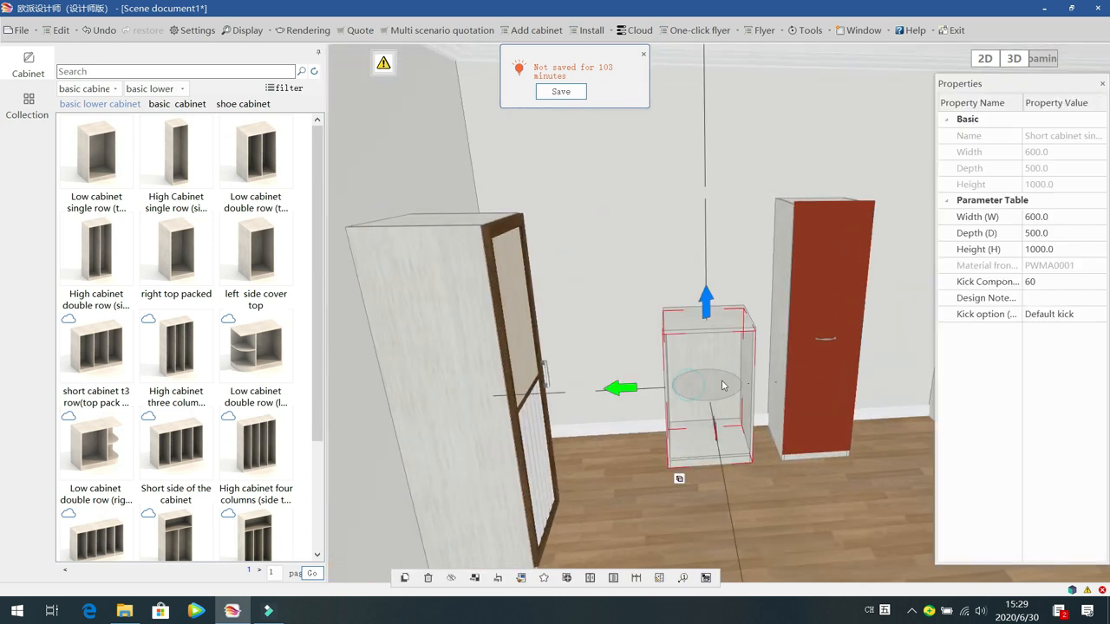
{"action": "left_click", "coordinate": [762, 382]}
{"action": "type", "text": "0"}
{"action": "key", "text": "Return"}
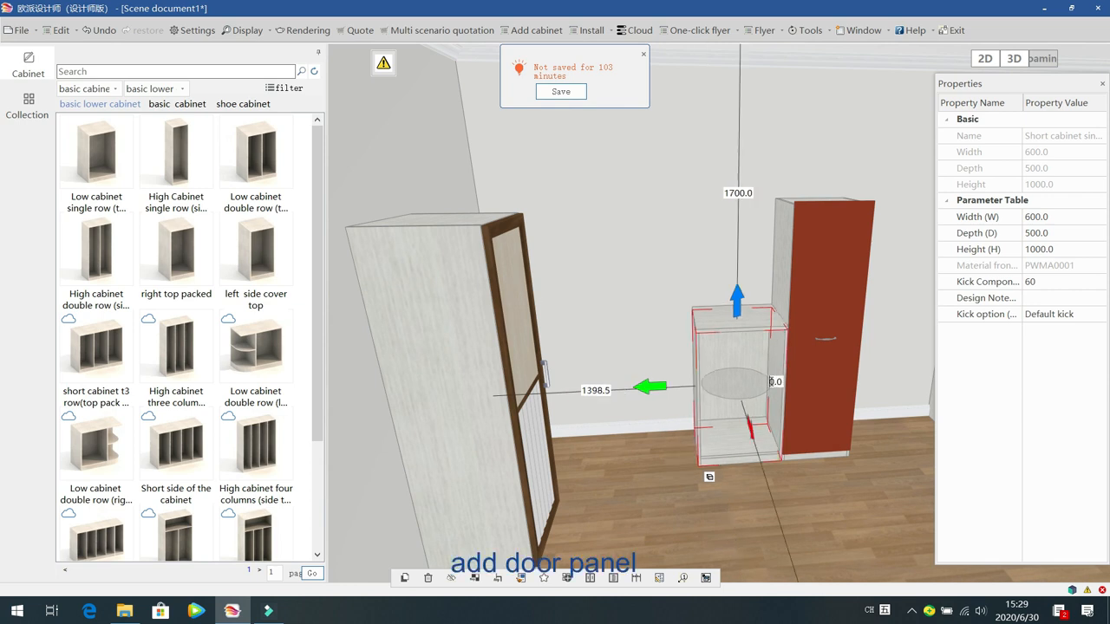
Step: Add a Left door from the single door library to the short cabinet's front opening
{"action": "left_click", "coordinate": [613, 577]}
{"action": "left_click", "coordinate": [197, 102]}
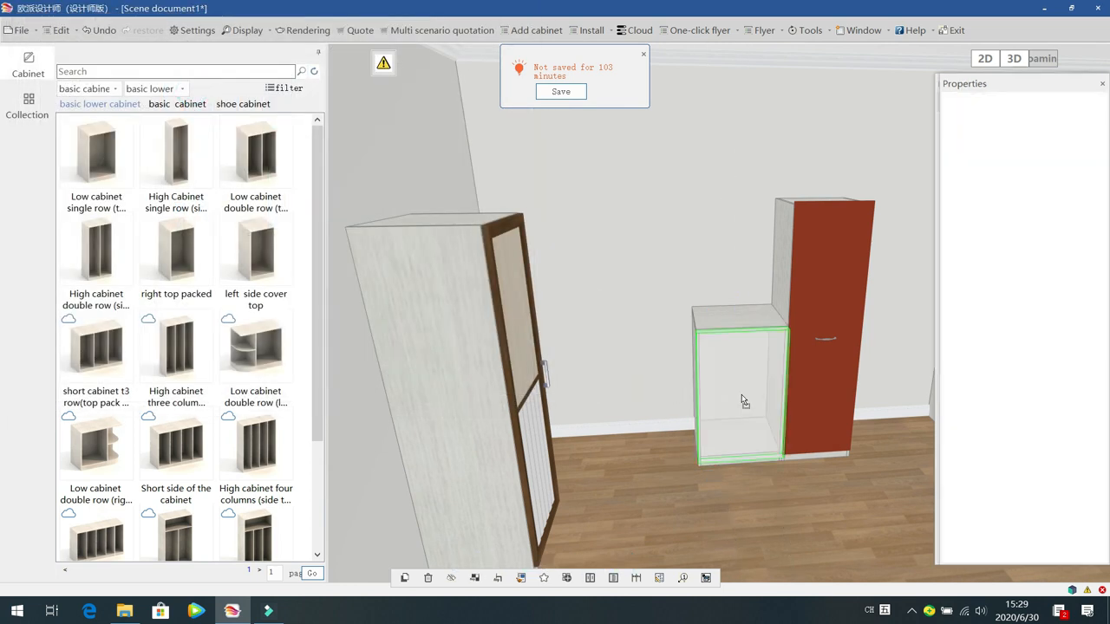
{"action": "left_click", "coordinate": [742, 399]}
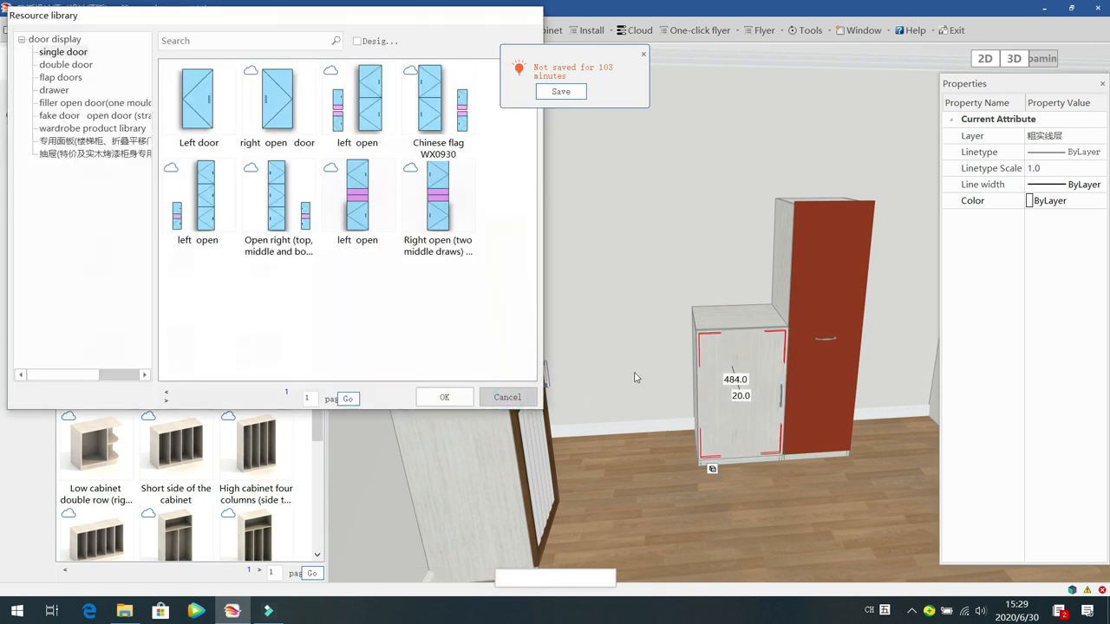
{"action": "left_click", "coordinate": [631, 303]}
Step: Change the red paint door's handle position to Right Mid and apply it
{"action": "left_click", "coordinate": [814, 253]}
{"action": "right_click", "coordinate": [814, 253]}
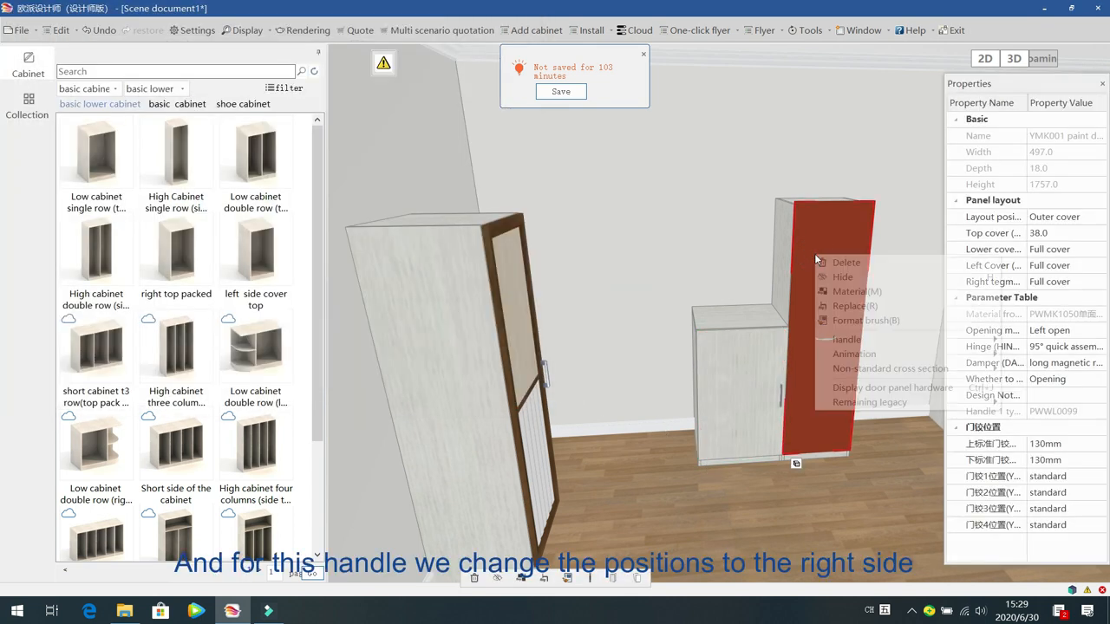
{"action": "mouse_move", "coordinate": [867, 339]}
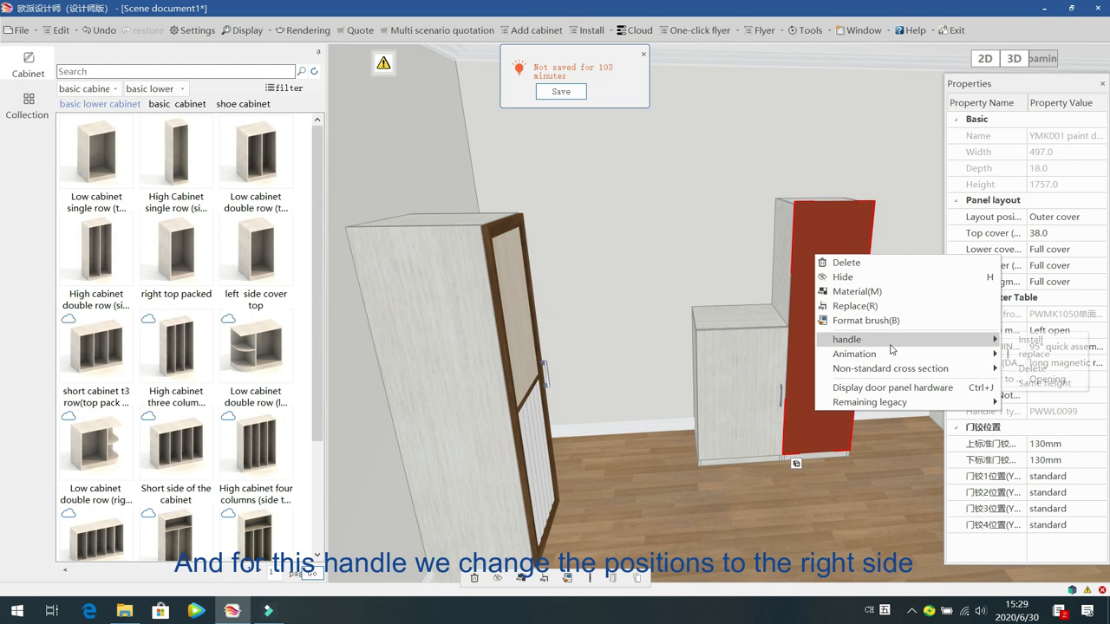
{"action": "left_click", "coordinate": [1054, 352]}
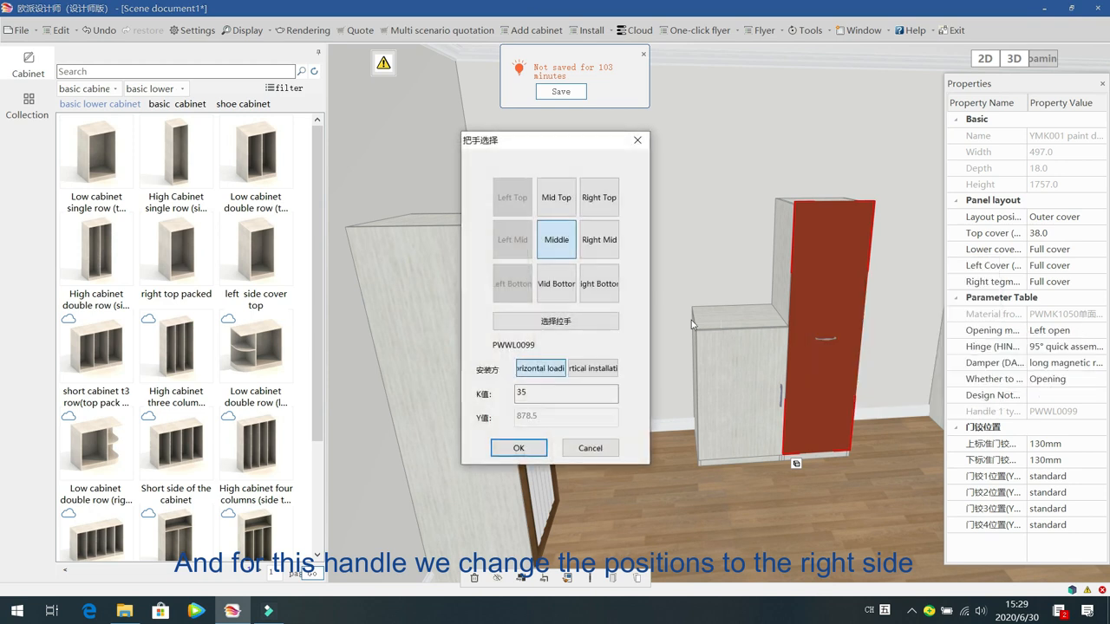
{"action": "left_click", "coordinate": [592, 234]}
{"action": "left_click", "coordinate": [521, 448]}
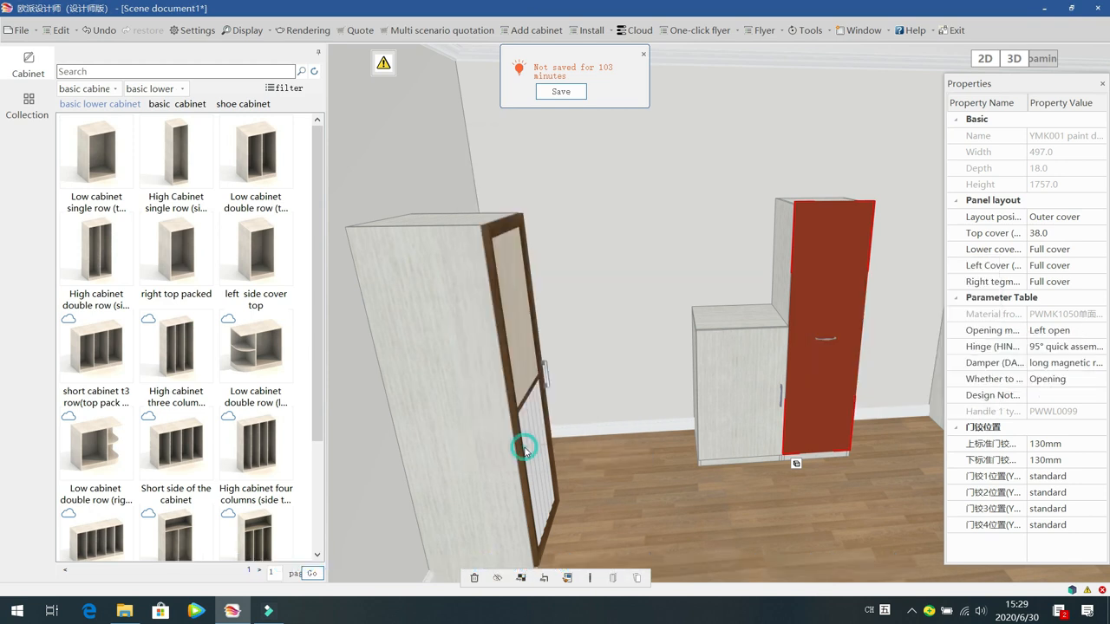
{"action": "left_click", "coordinate": [654, 268]}
Step: Apply the Same height handle option from the red paint door to the adjacent short cabinet's door
{"action": "left_click_drag", "start_coordinate": [654, 268], "coordinate": [677, 373]}
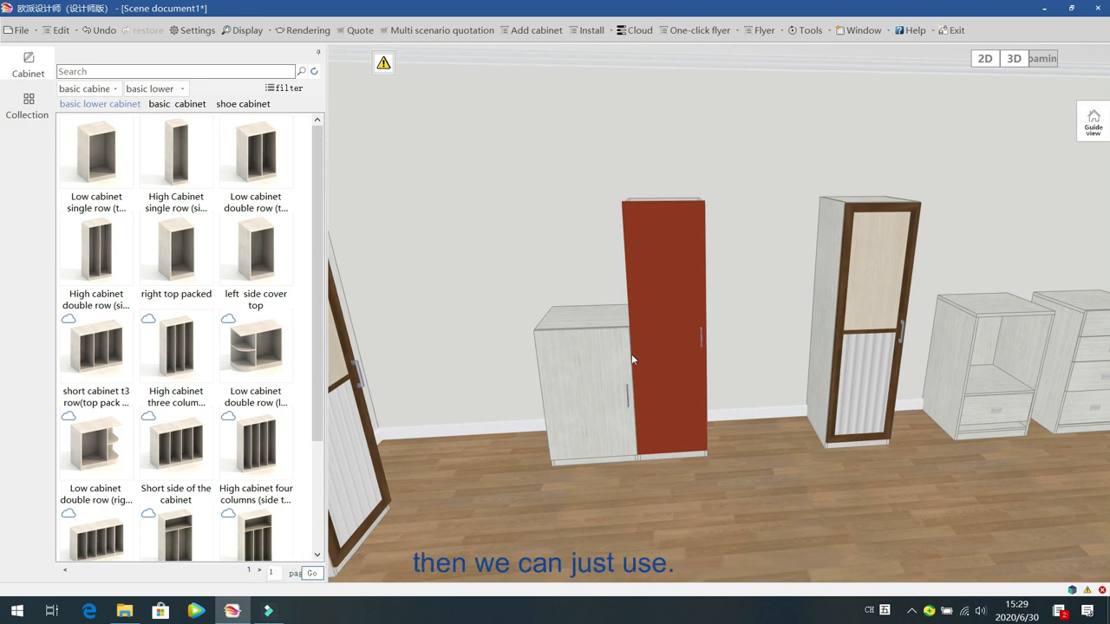
{"action": "left_click", "coordinate": [658, 314]}
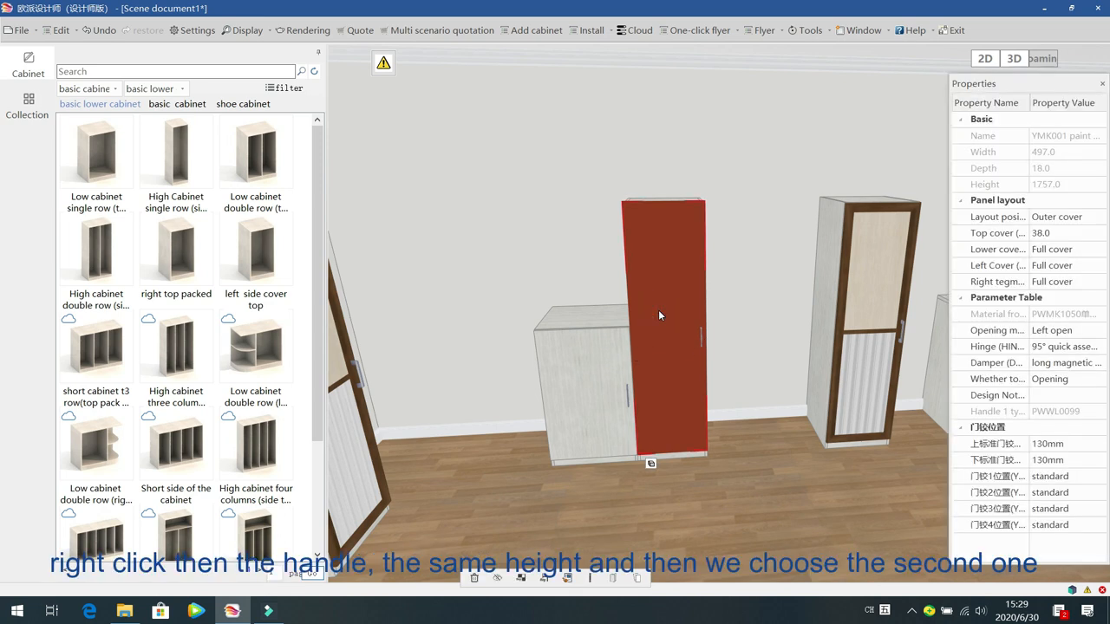
{"action": "right_click", "coordinate": [659, 315]}
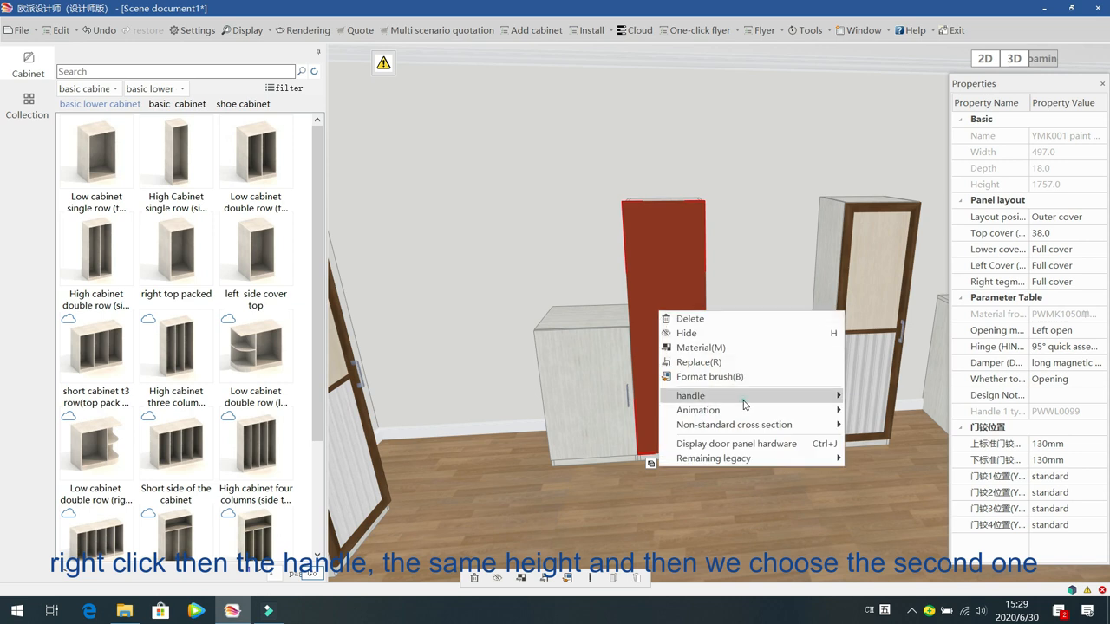
{"action": "mouse_move", "coordinate": [805, 401]}
{"action": "left_click", "coordinate": [912, 440]}
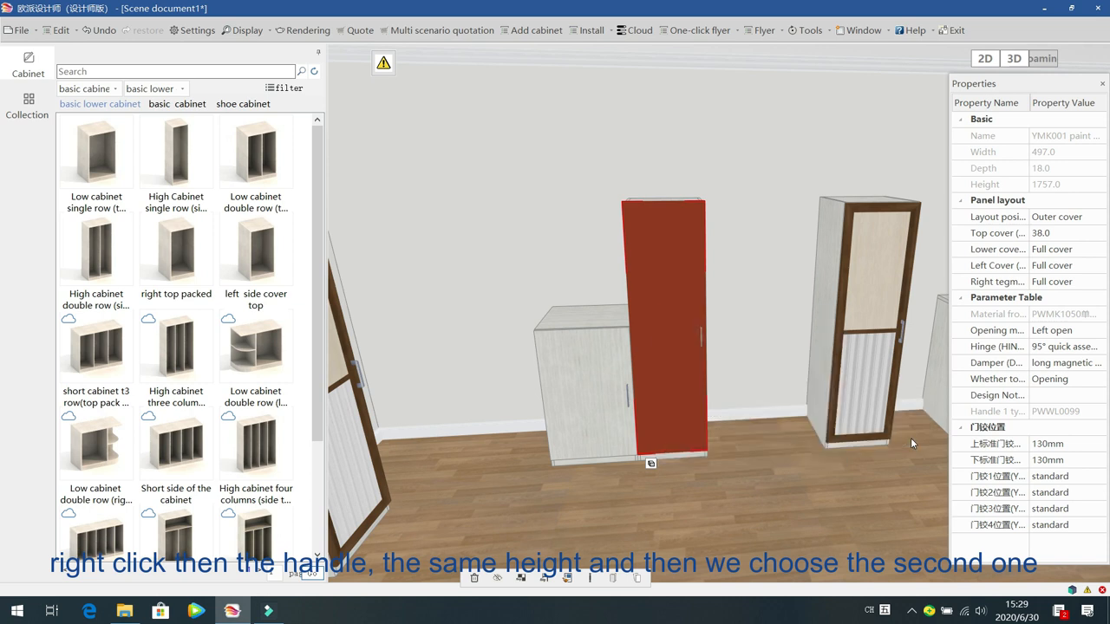
{"action": "left_click", "coordinate": [583, 374]}
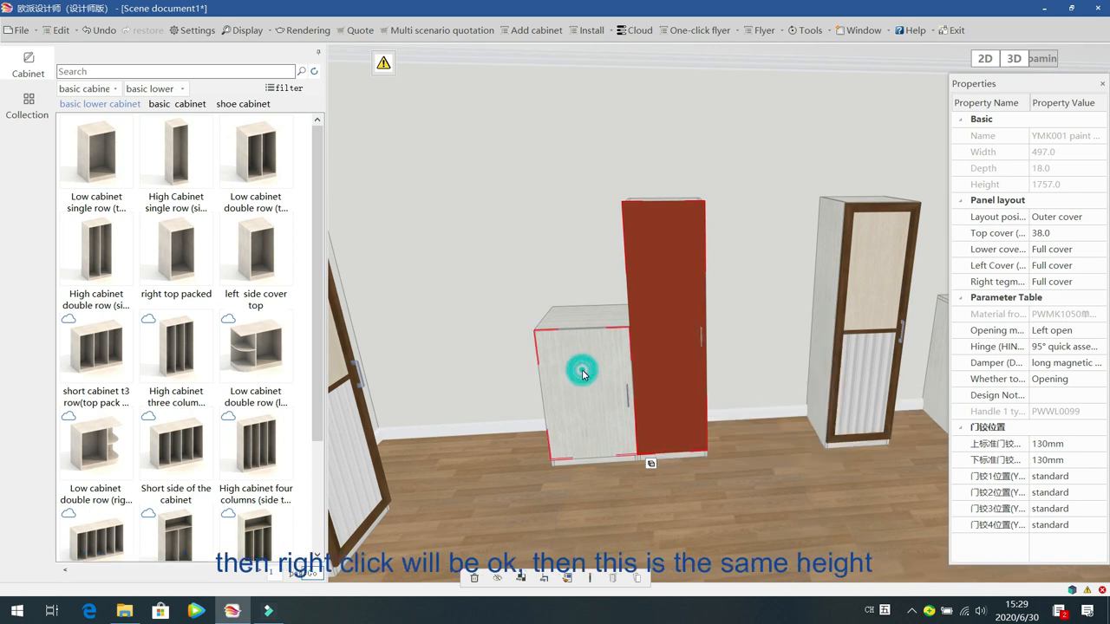
{"action": "right_click", "coordinate": [469, 351]}
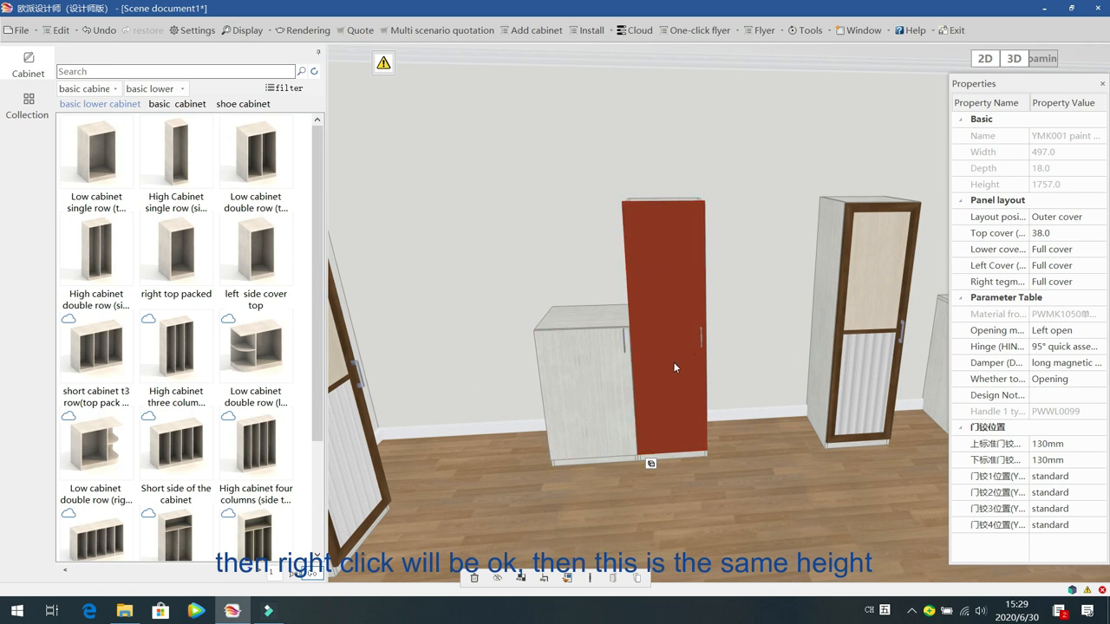
Step: Open the short cabinet door's handle installation settings, try the Right Mid and Right Bottom positions, and choose Right Top
{"action": "left_click", "coordinate": [601, 373]}
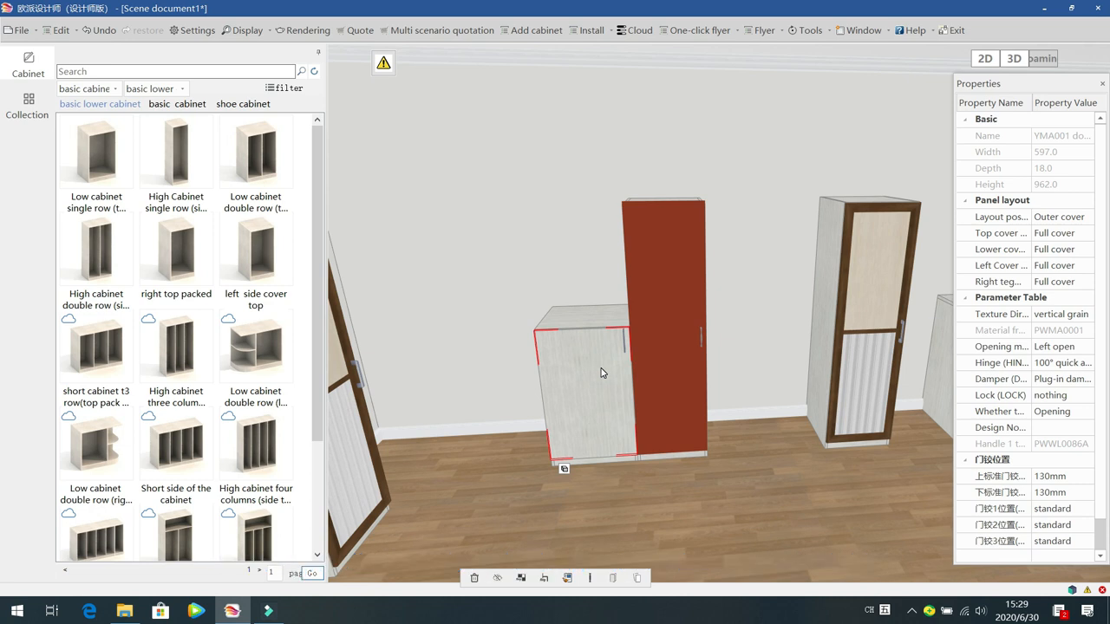
{"action": "right_click", "coordinate": [603, 373]}
{"action": "mouse_move", "coordinate": [694, 458]}
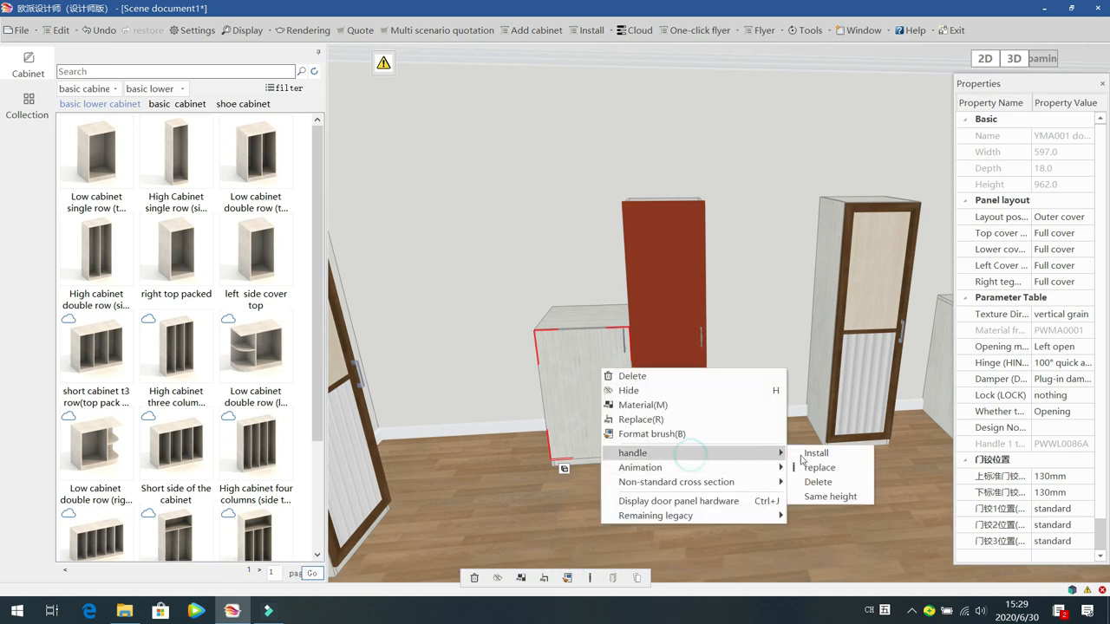
{"action": "left_click", "coordinate": [834, 456]}
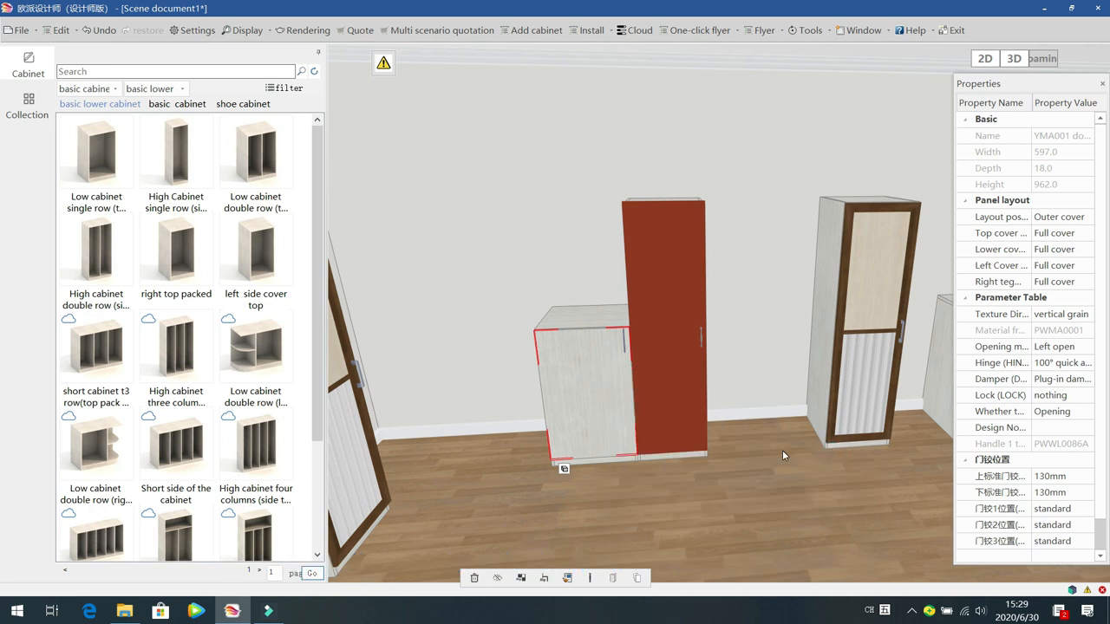
{"action": "left_click", "coordinate": [594, 368]}
{"action": "left_click_drag", "start_coordinate": [600, 146], "coordinate": [462, 148]}
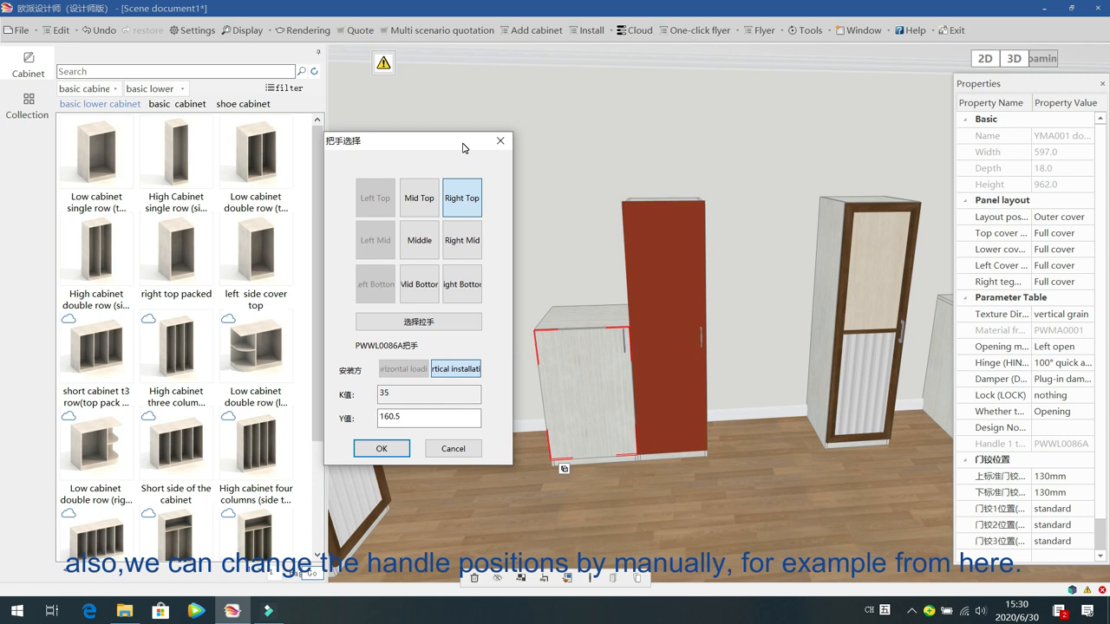
{"action": "left_click", "coordinate": [462, 240]}
{"action": "left_click", "coordinate": [462, 288]}
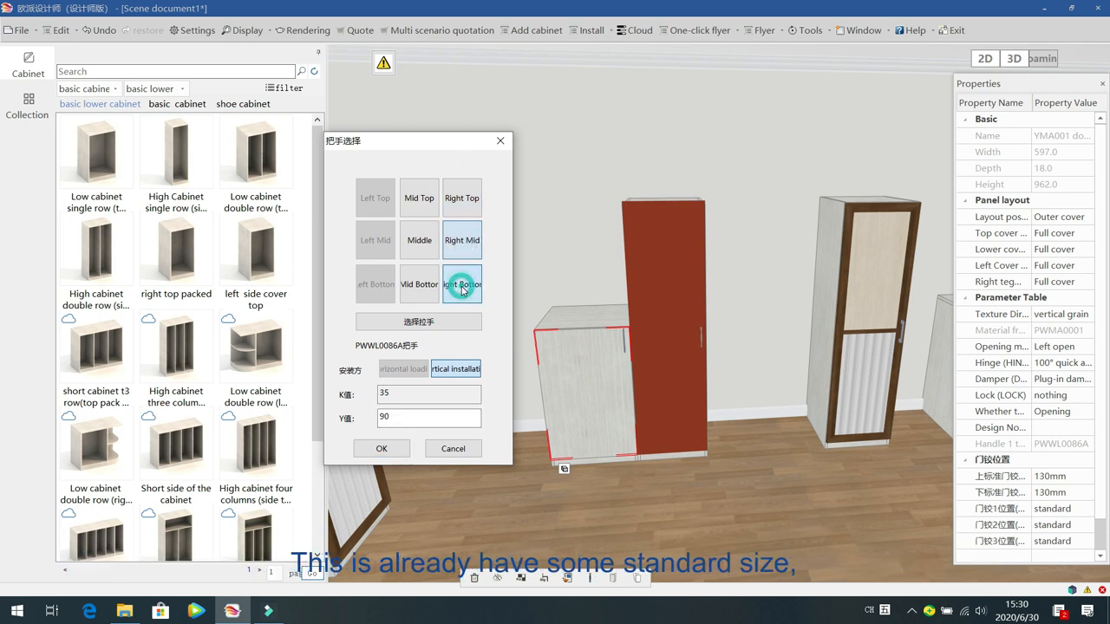
{"action": "left_click", "coordinate": [462, 240]}
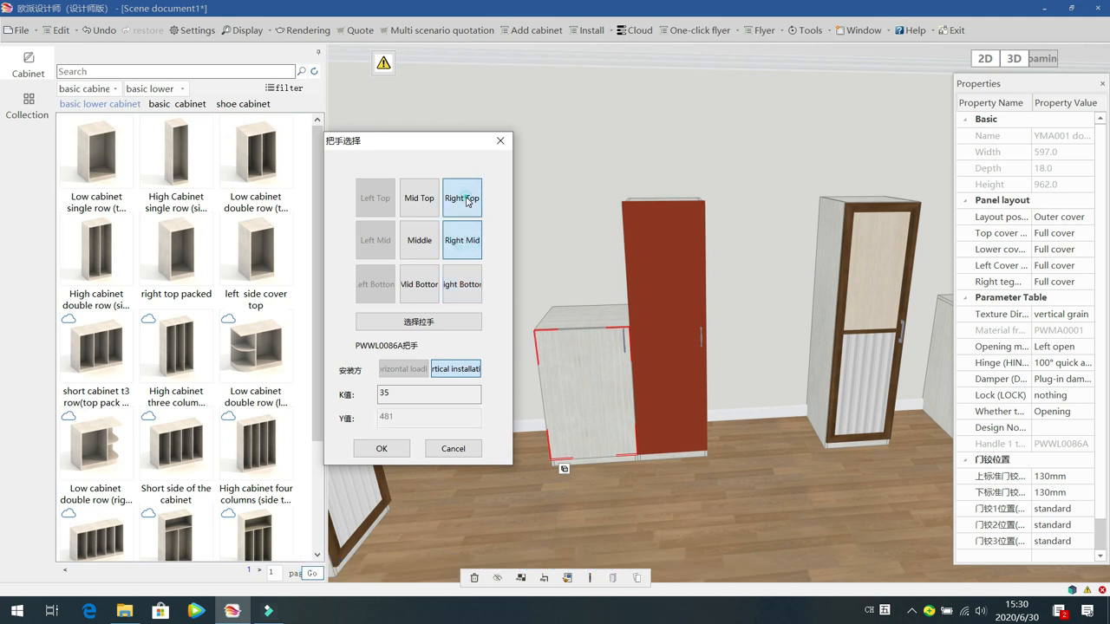
{"action": "left_click", "coordinate": [467, 201]}
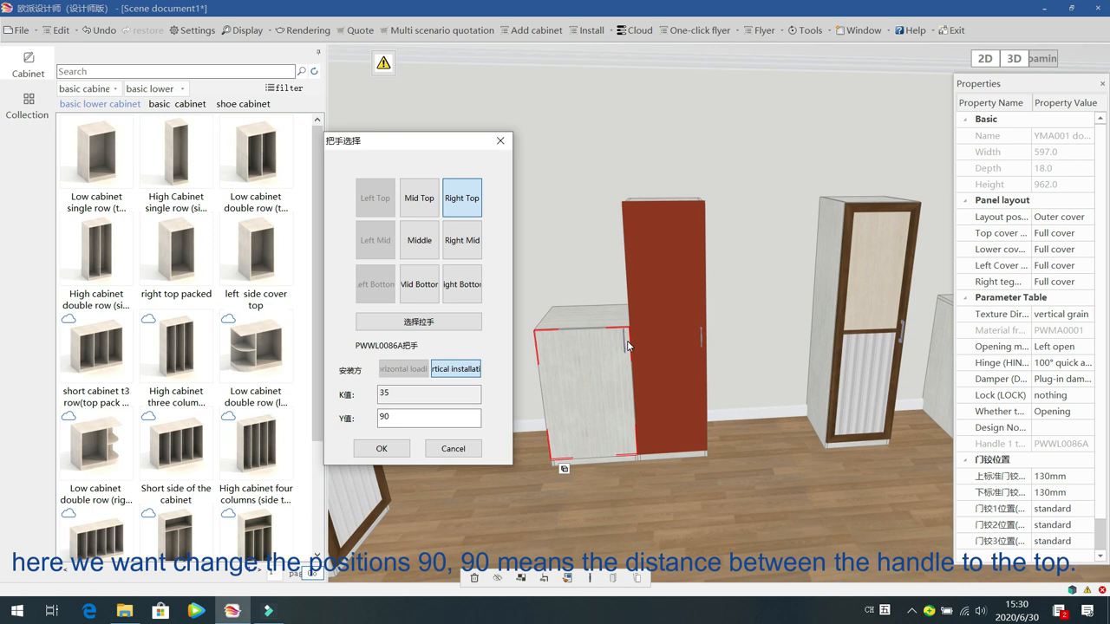
Step: Set the short cabinet door handle's Y value to 200 and apply the installation
{"action": "left_click", "coordinate": [427, 417]}
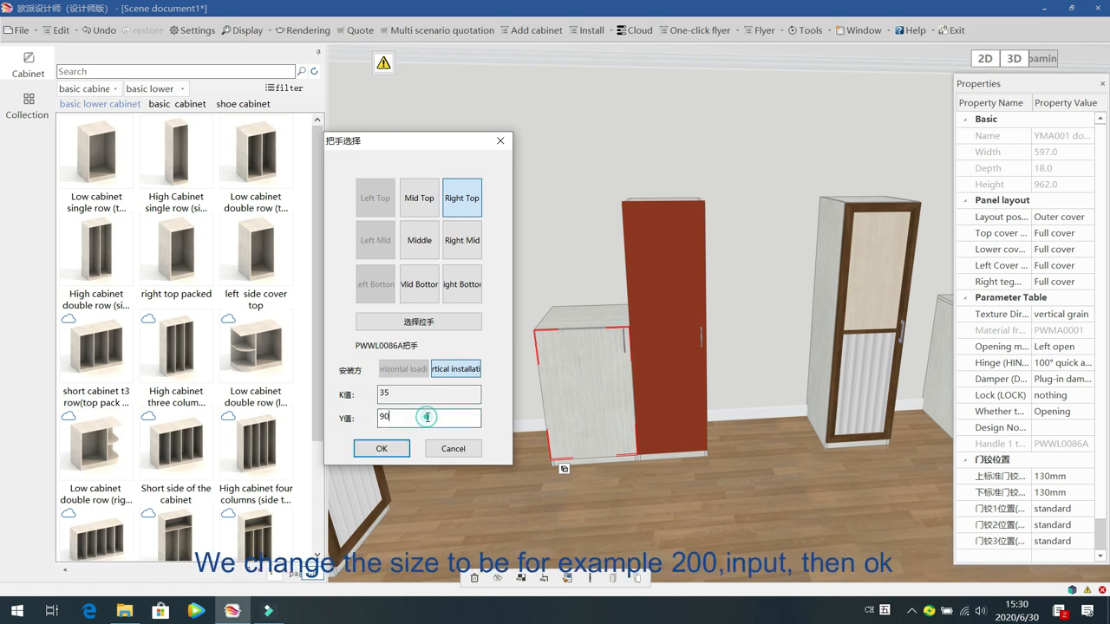
{"action": "key", "text": "BackSpace"}
{"action": "key", "text": "BackSpace"}
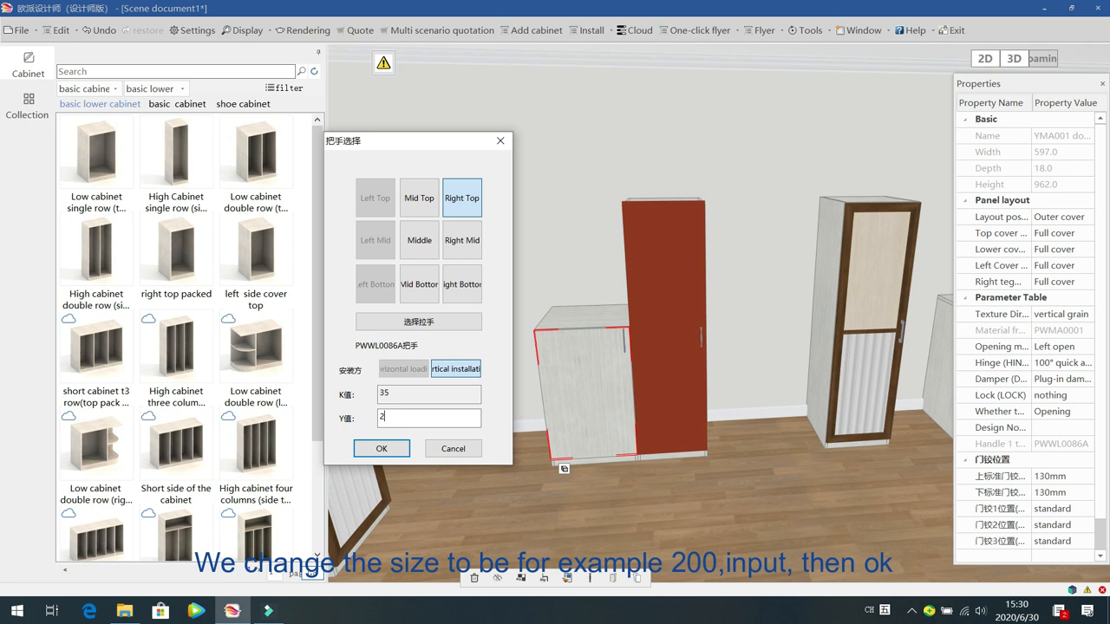
{"action": "left_click", "coordinate": [382, 450]}
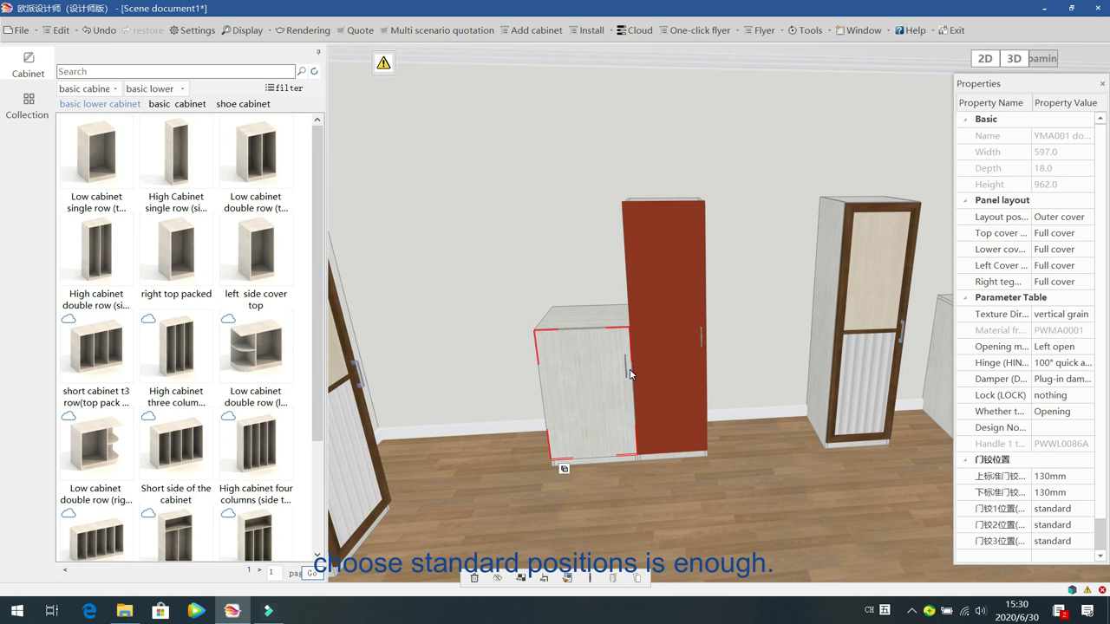
{"action": "left_click", "coordinate": [685, 502]}
Step: Place a Low cabinet single row (top side) against the empty wall and set its width to 900
{"action": "left_click_drag", "start_coordinate": [779, 486], "coordinate": [680, 499]}
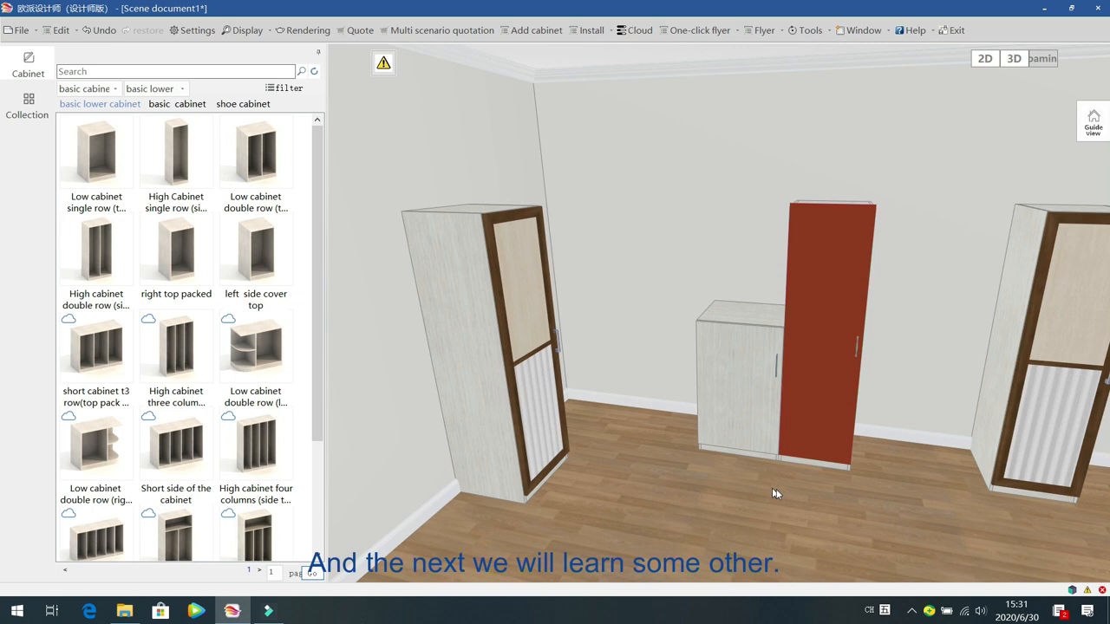
{"action": "left_click_drag", "start_coordinate": [865, 492], "coordinate": [590, 463]}
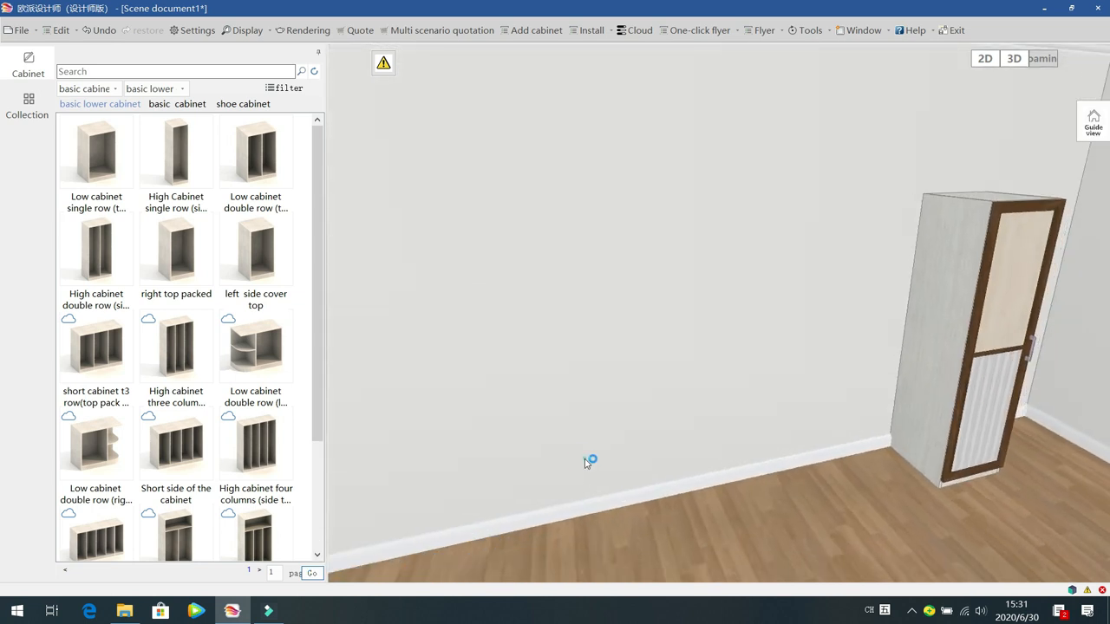
{"action": "left_click", "coordinate": [108, 153]}
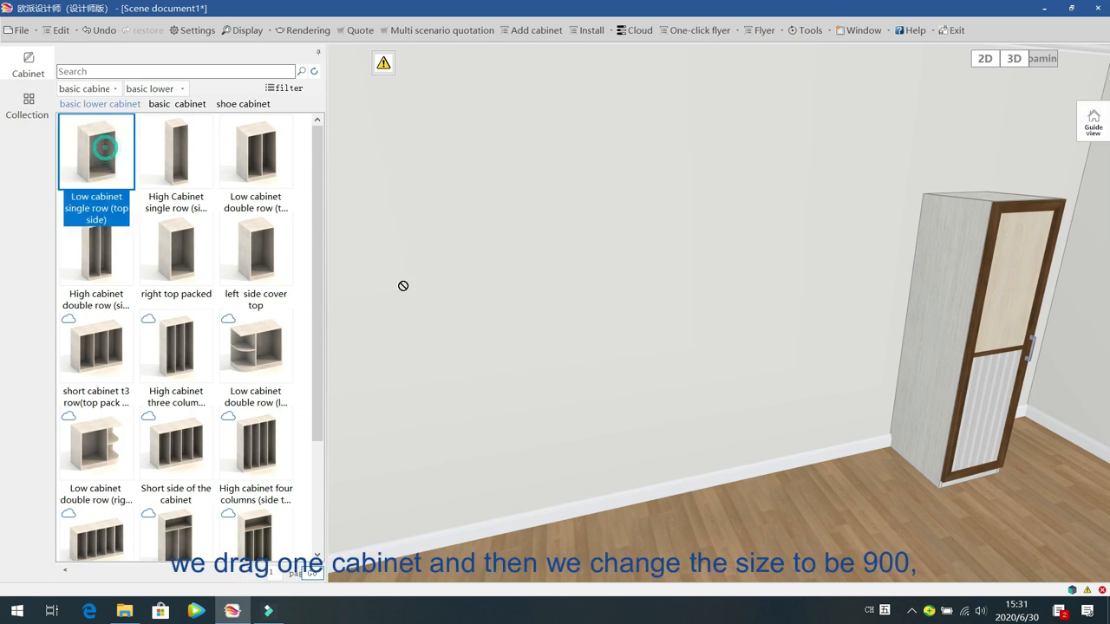
{"action": "left_click", "coordinate": [630, 491]}
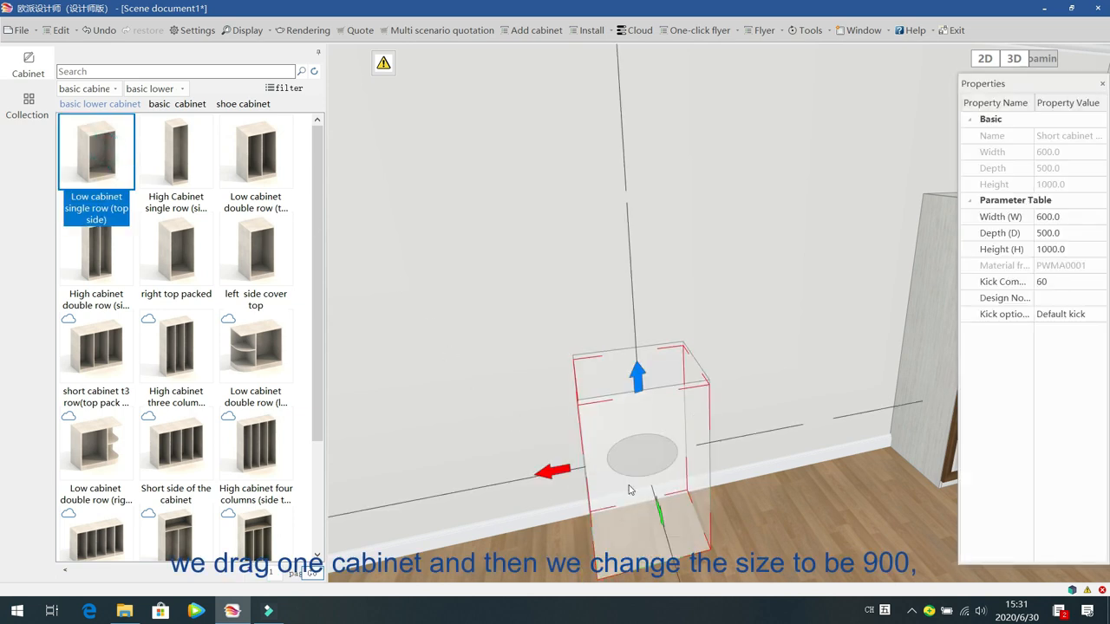
{"action": "left_click", "coordinate": [1072, 216]}
{"action": "type", "text": "9"}
{"action": "key", "text": "Return"}
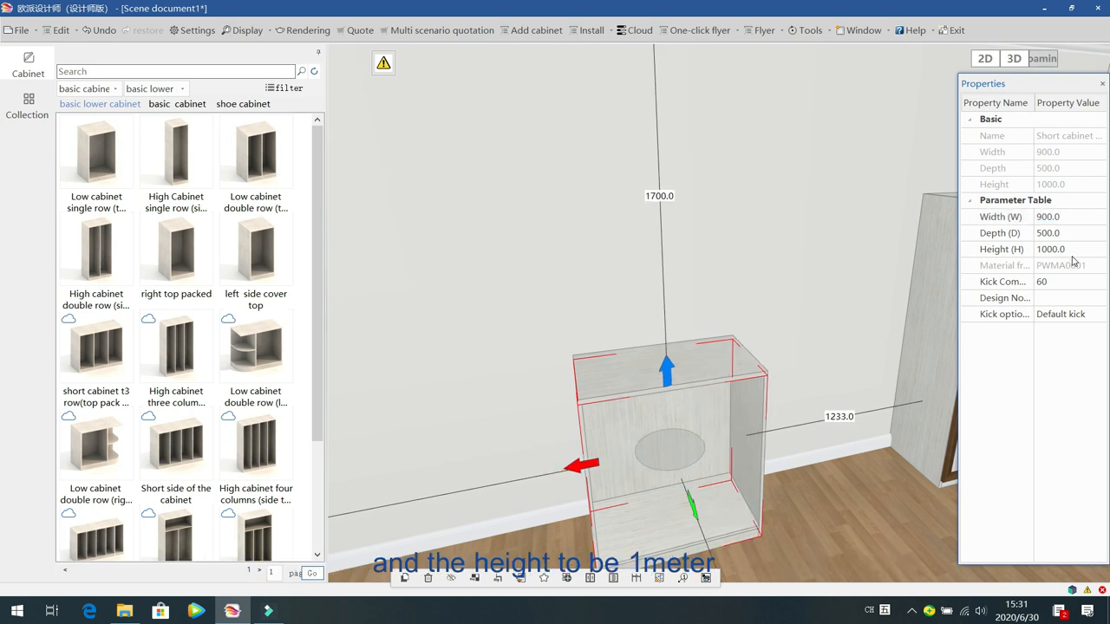
Step: Add the left open door set with upper and lower panels from the single door library to the new cabinet's front opening
{"action": "key", "text": "p"}
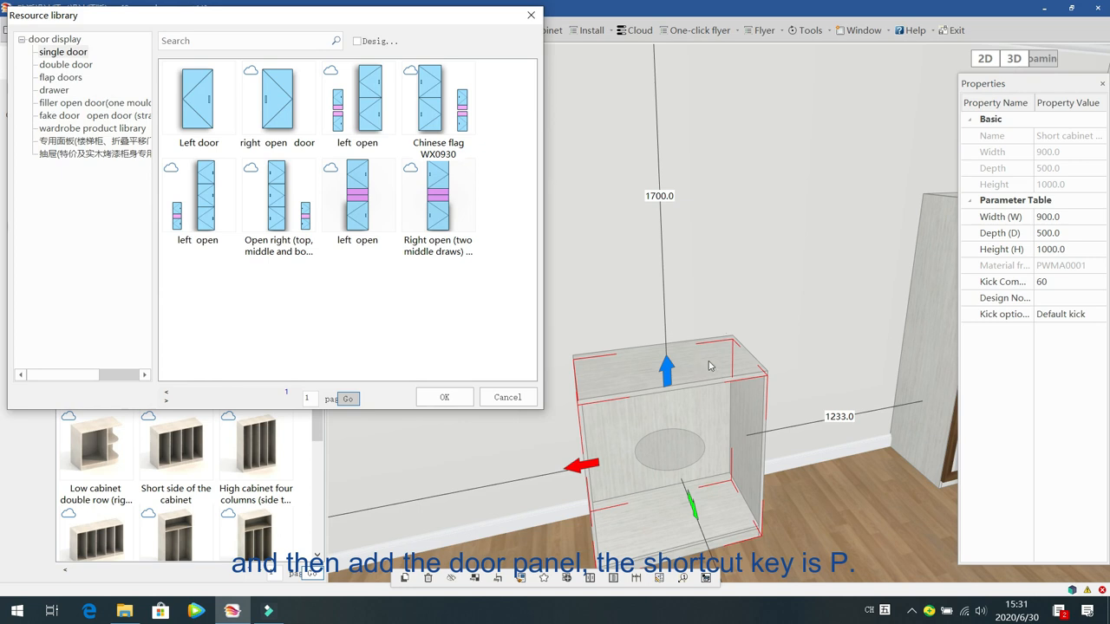
{"action": "left_click", "coordinate": [84, 54]}
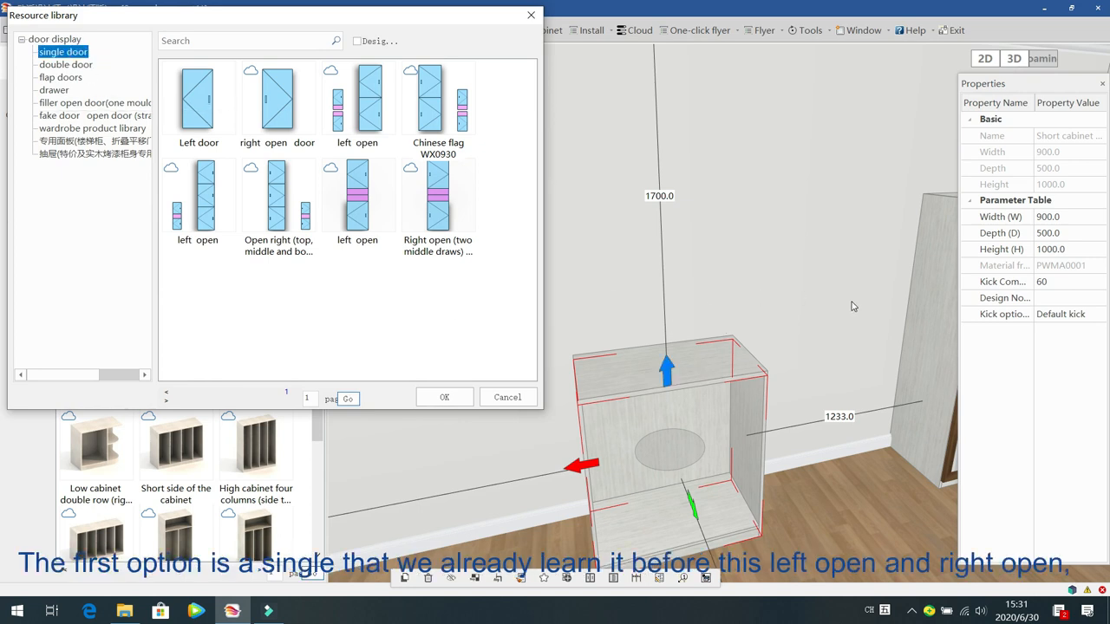
{"action": "left_click", "coordinate": [177, 108]}
{"action": "left_click", "coordinate": [269, 111]}
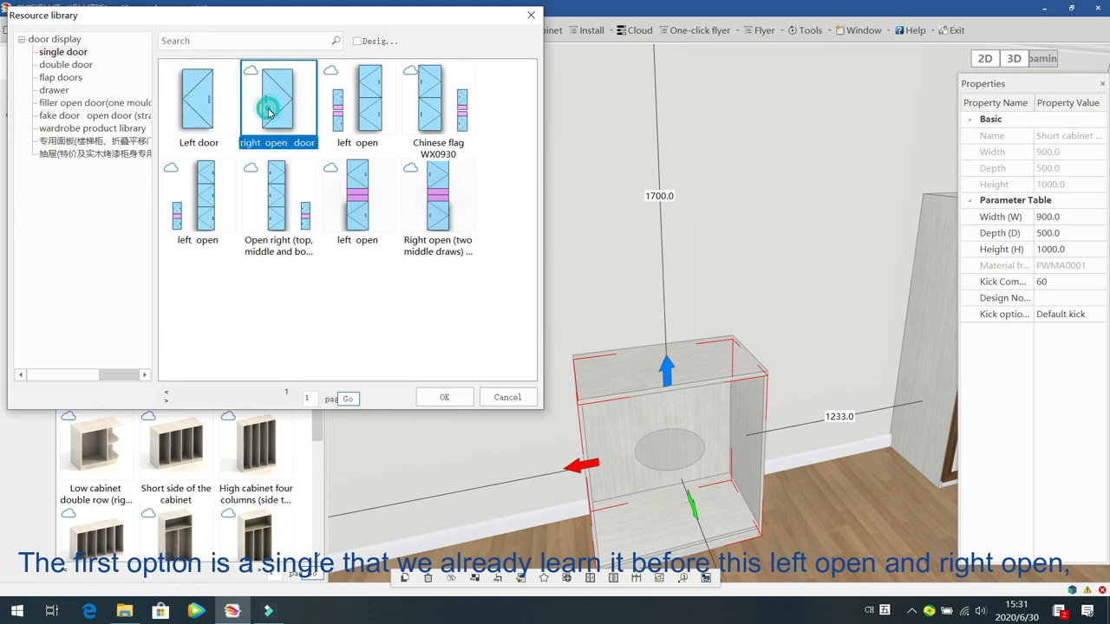
{"action": "left_click", "coordinate": [368, 129]}
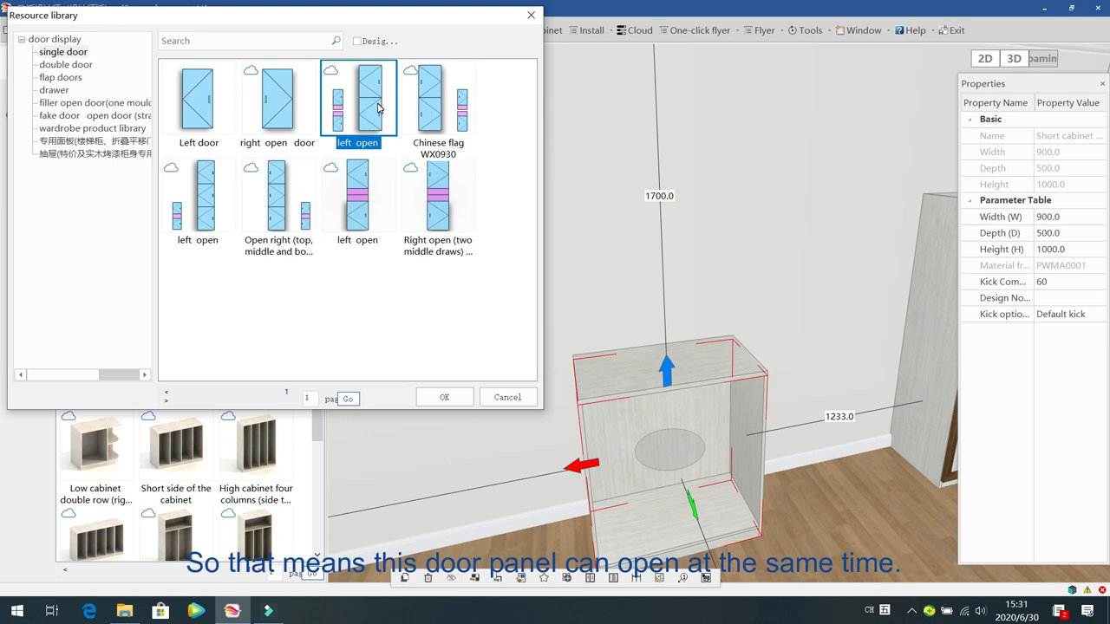
{"action": "left_click", "coordinate": [437, 397]}
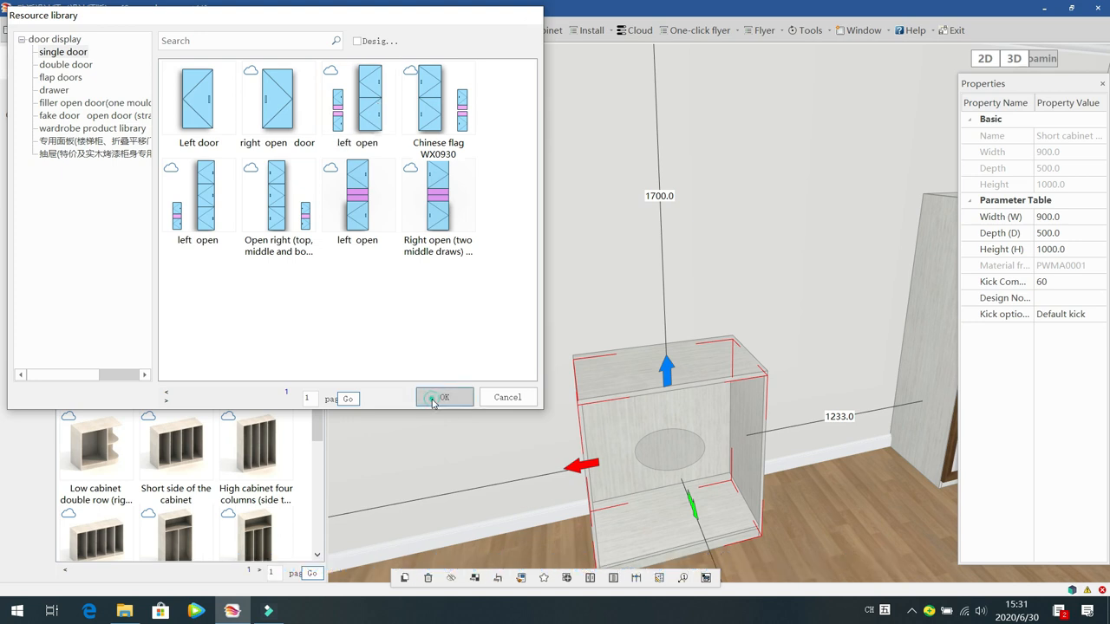
{"action": "double_click", "coordinate": [687, 490]}
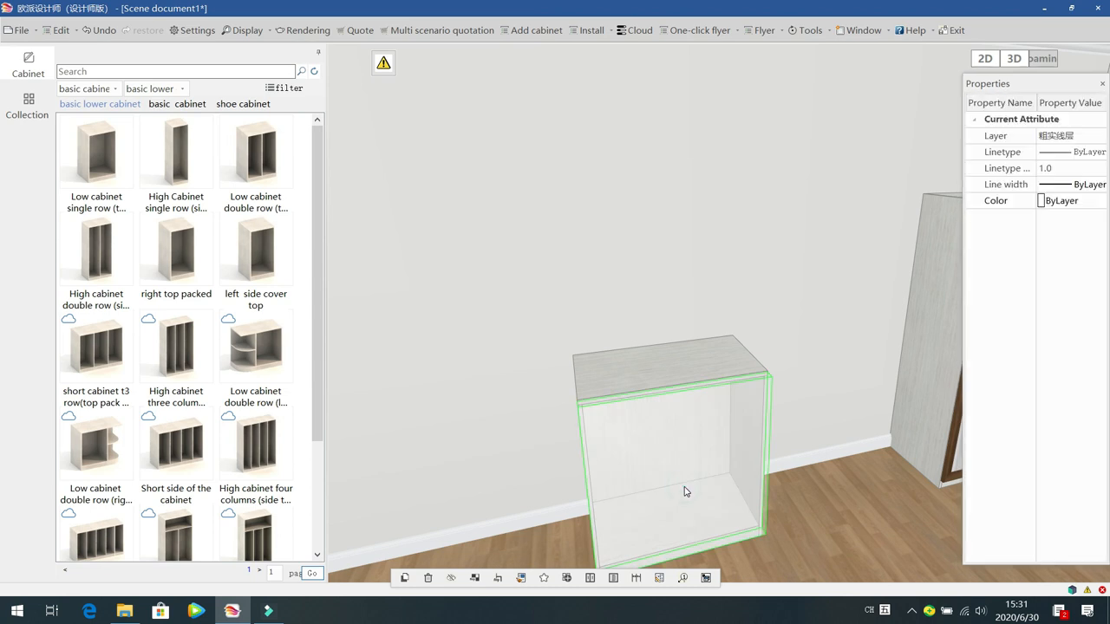
{"action": "left_click", "coordinate": [521, 397]}
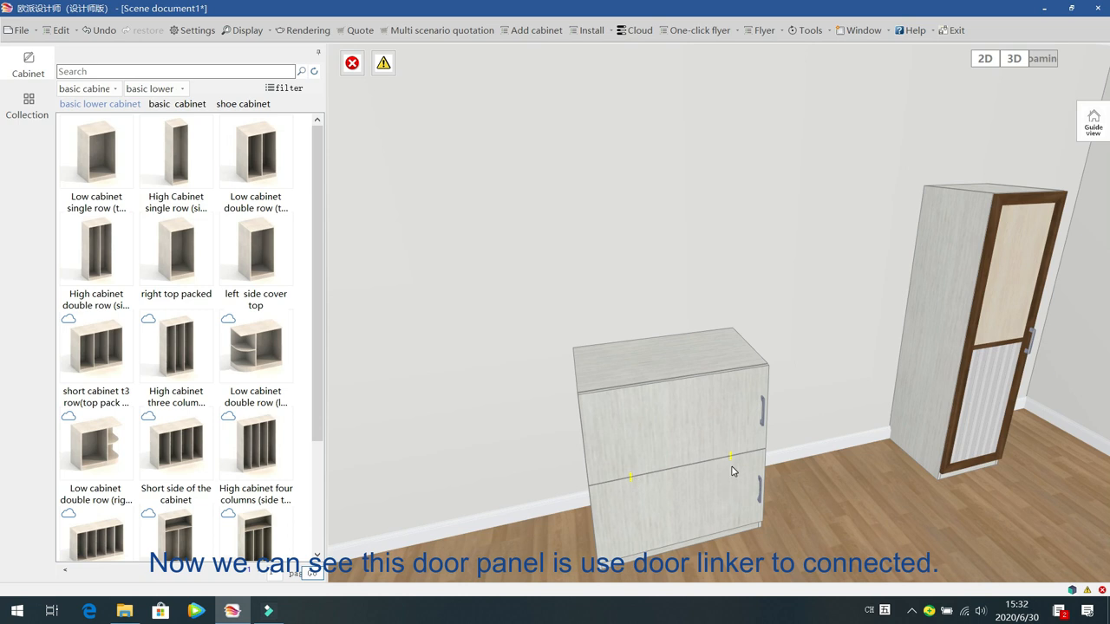
Step: Examine the process inspection errors for the new door panels' allowed sizes and check the upper panel's dimensions
{"action": "left_click", "coordinate": [351, 63]}
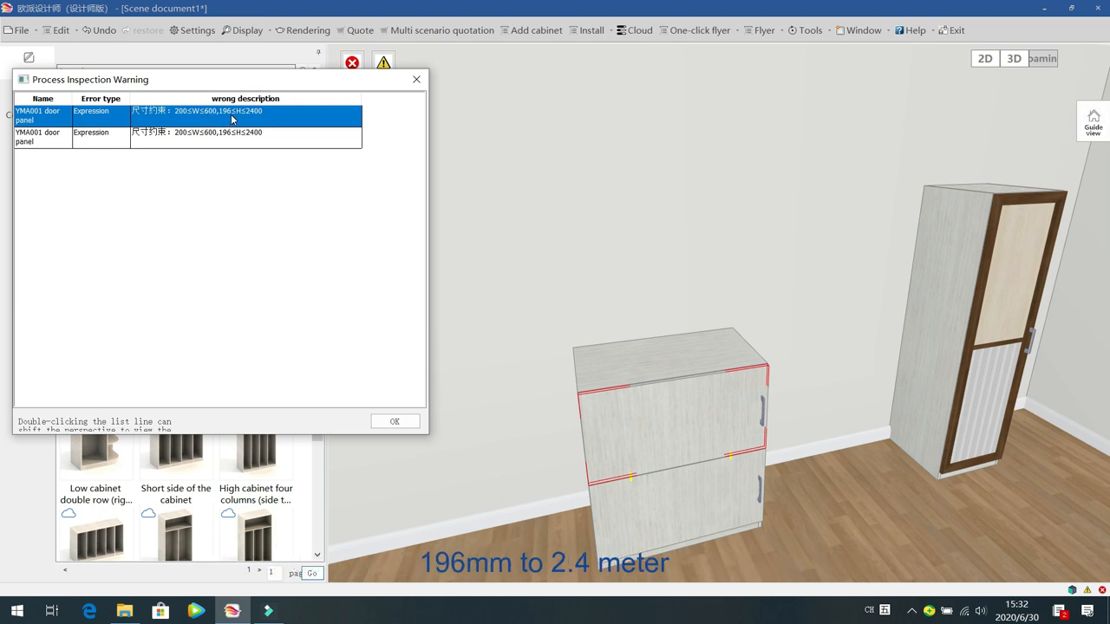
{"action": "left_click", "coordinate": [704, 451]}
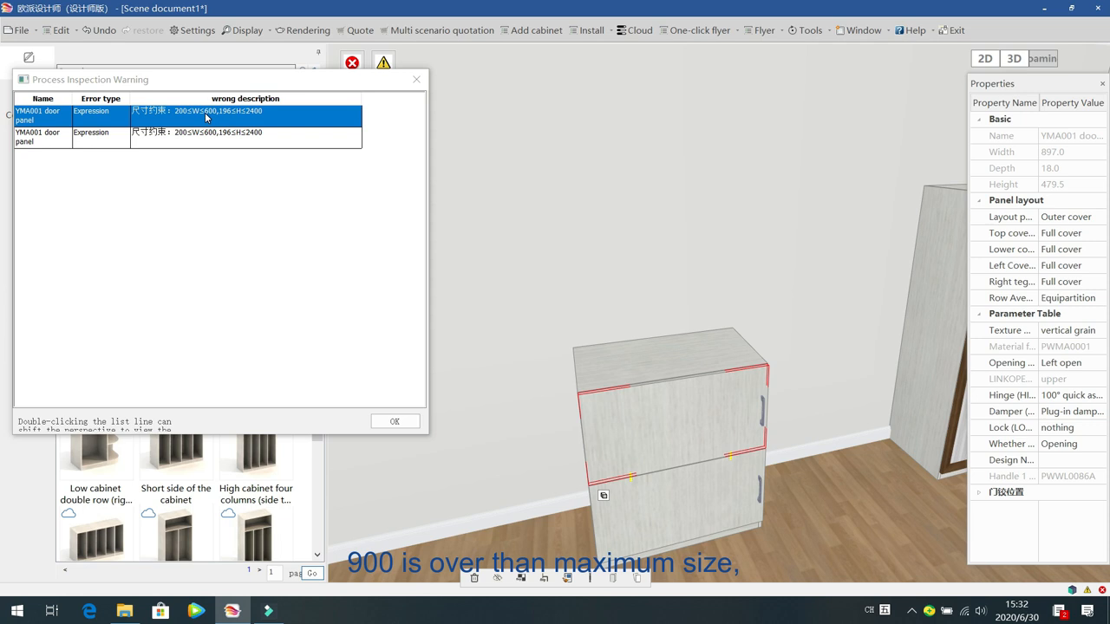
{"action": "left_click", "coordinate": [416, 79]}
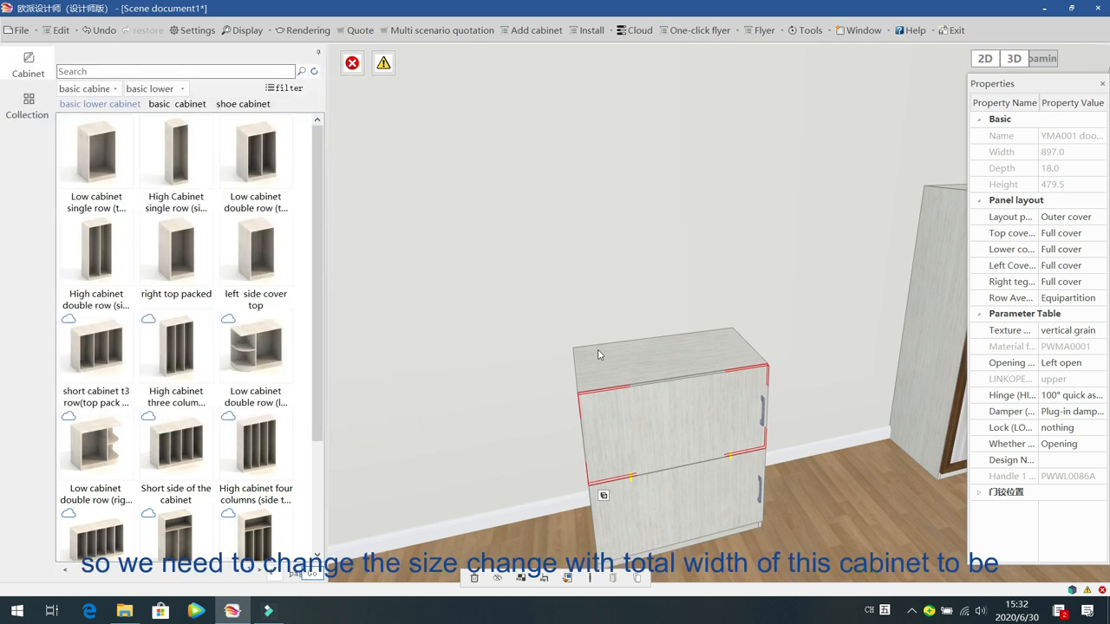
Step: Set the total width of the cabinet with the linked upper and lower doors to 500
{"action": "left_click", "coordinate": [642, 361]}
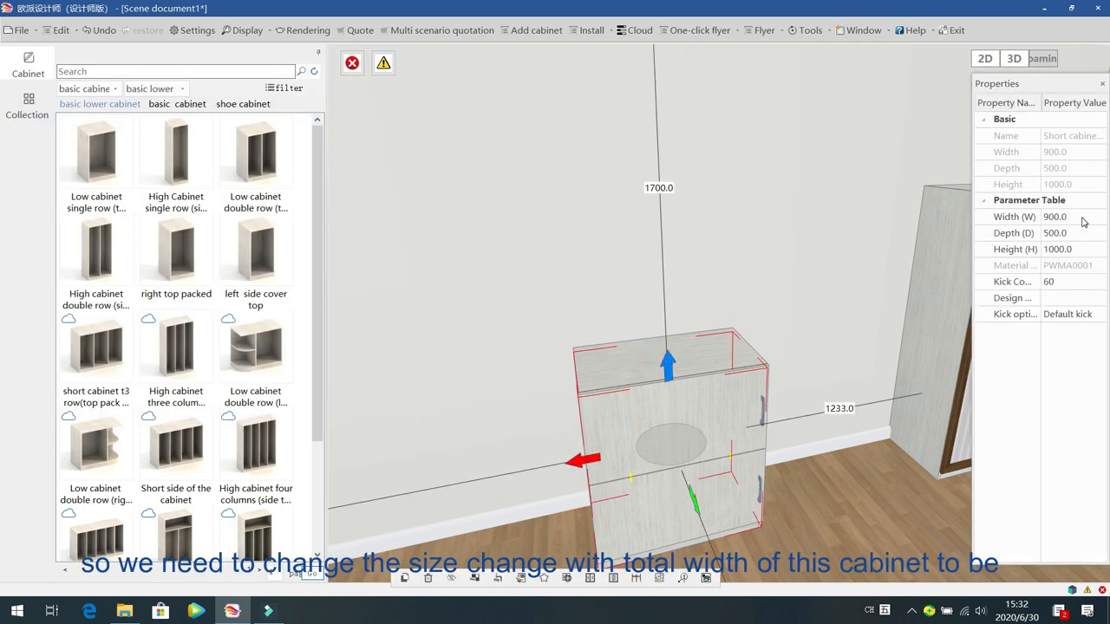
{"action": "left_click", "coordinate": [1082, 218]}
{"action": "type", "text": "5"}
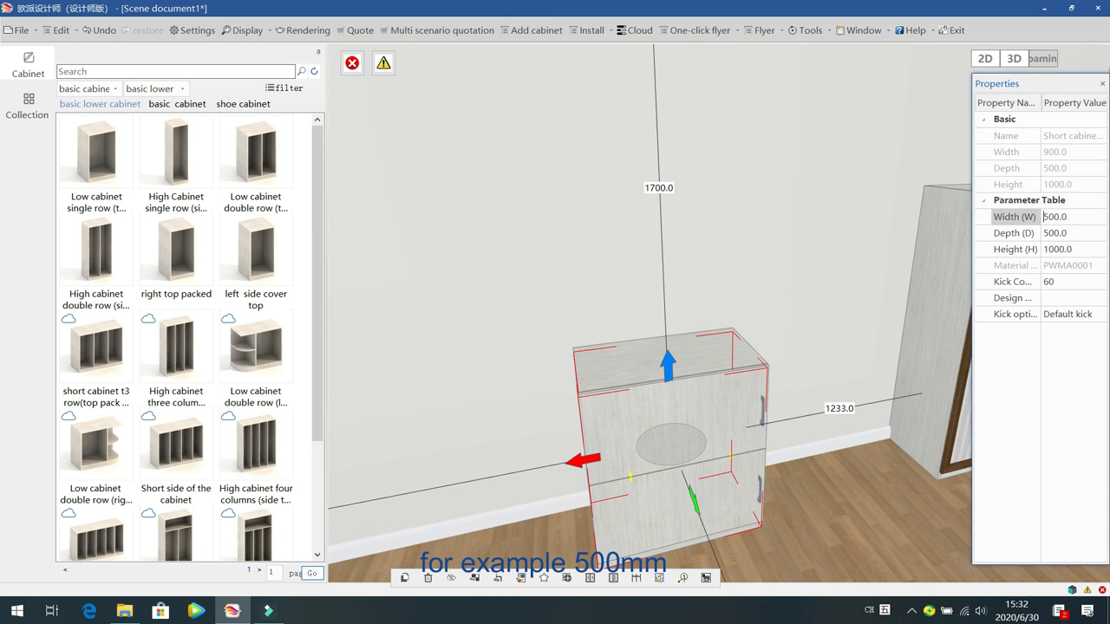
{"action": "key", "text": "Return"}
{"action": "left_click", "coordinate": [509, 273]}
Step: Open the linked upper and lower doors of the 500-wide cabinet to view the inside, and close them again
{"action": "left_click", "coordinate": [643, 439]}
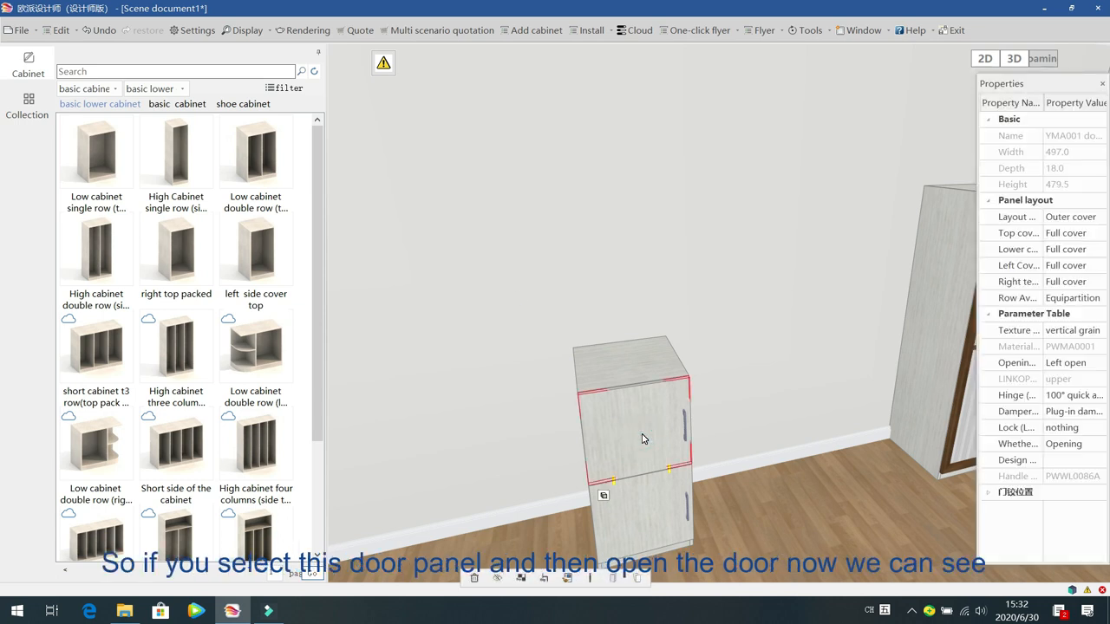
{"action": "double_click", "coordinate": [644, 439]}
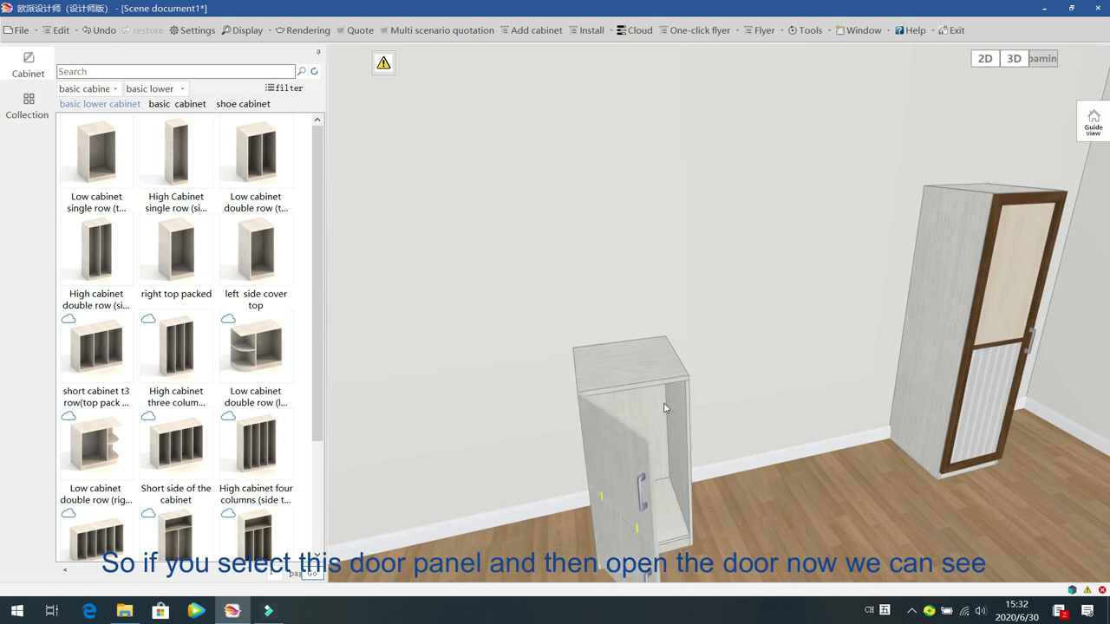
{"action": "double_click", "coordinate": [597, 525]}
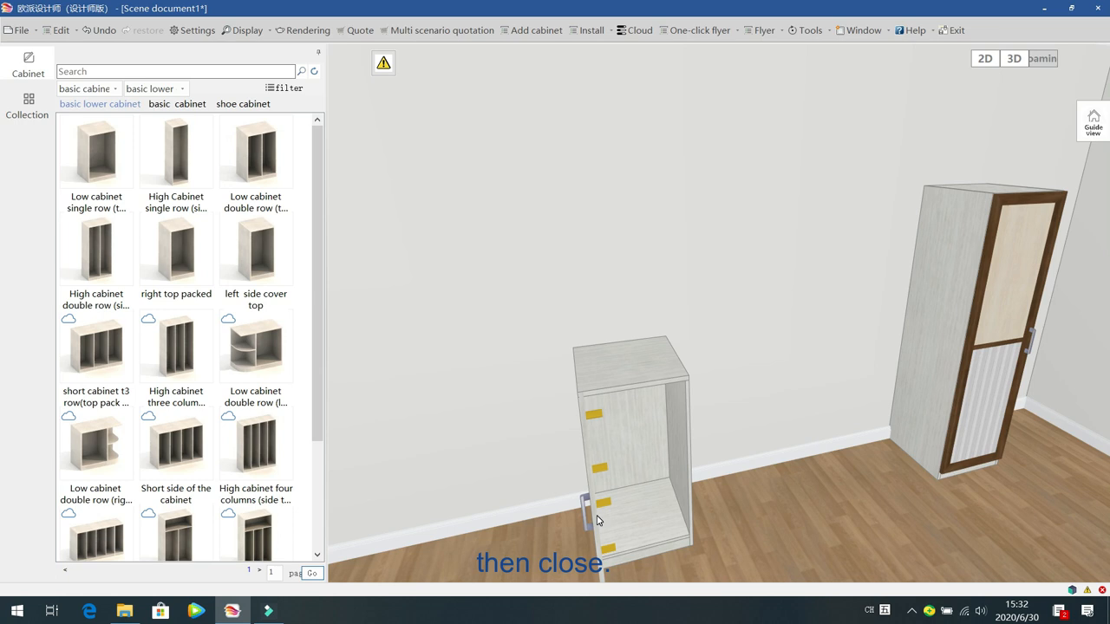
{"action": "double_click", "coordinate": [599, 511]}
Step: Delete the linked doors from the 500-wide cabinet and place a copy of the empty cabinet between it and the tall cabinet
{"action": "left_click", "coordinate": [628, 455]}
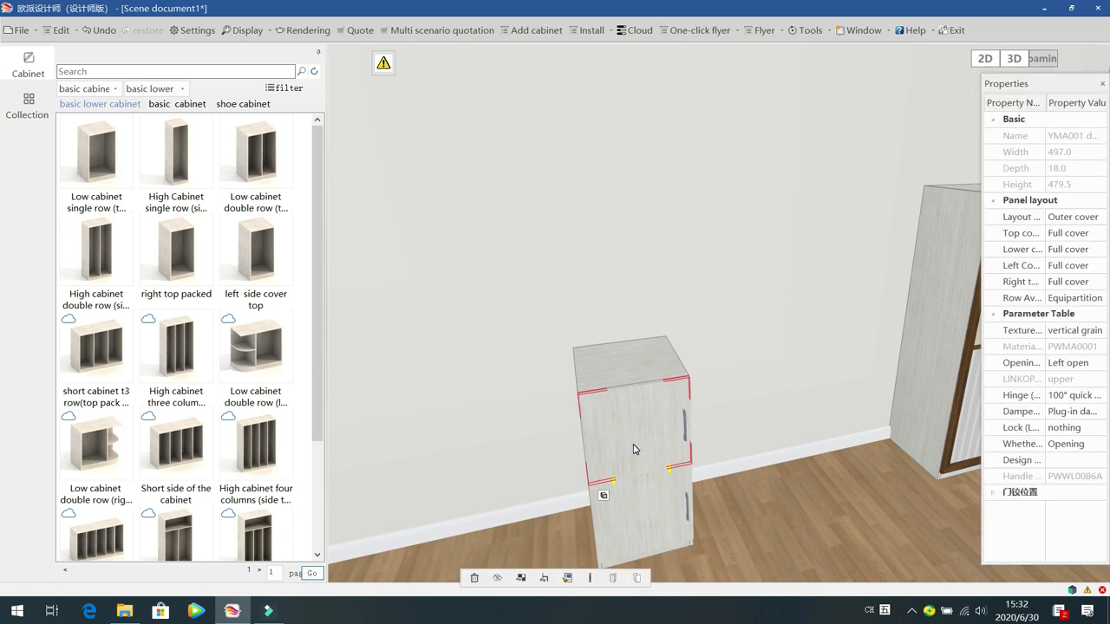
{"action": "key", "text": "Delete"}
{"action": "left_click", "coordinate": [634, 449]}
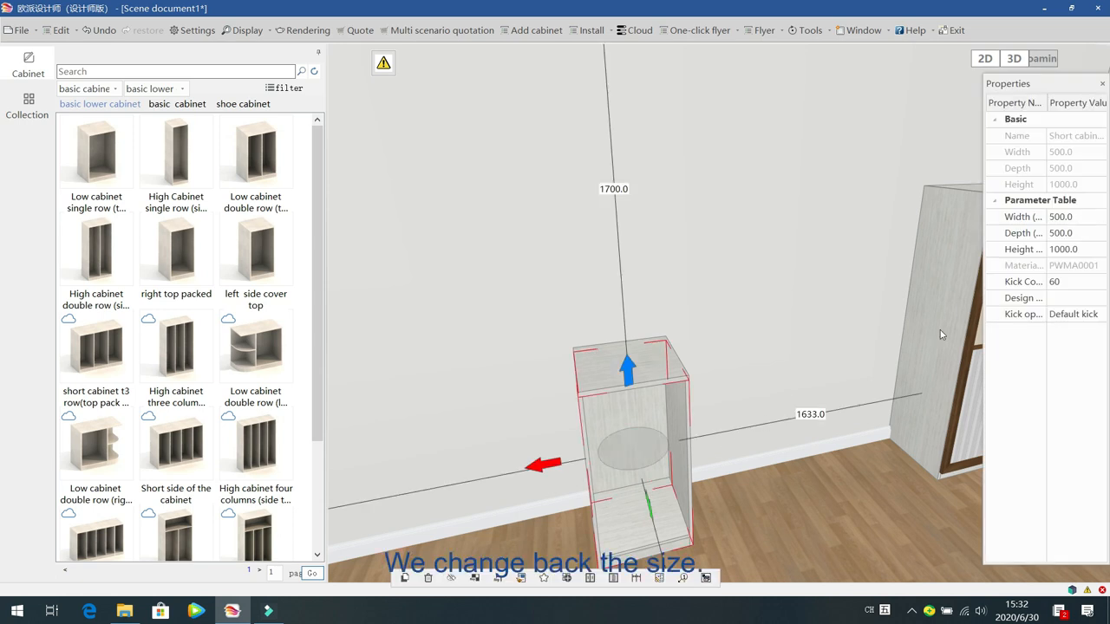
{"action": "left_click", "coordinate": [1086, 217]}
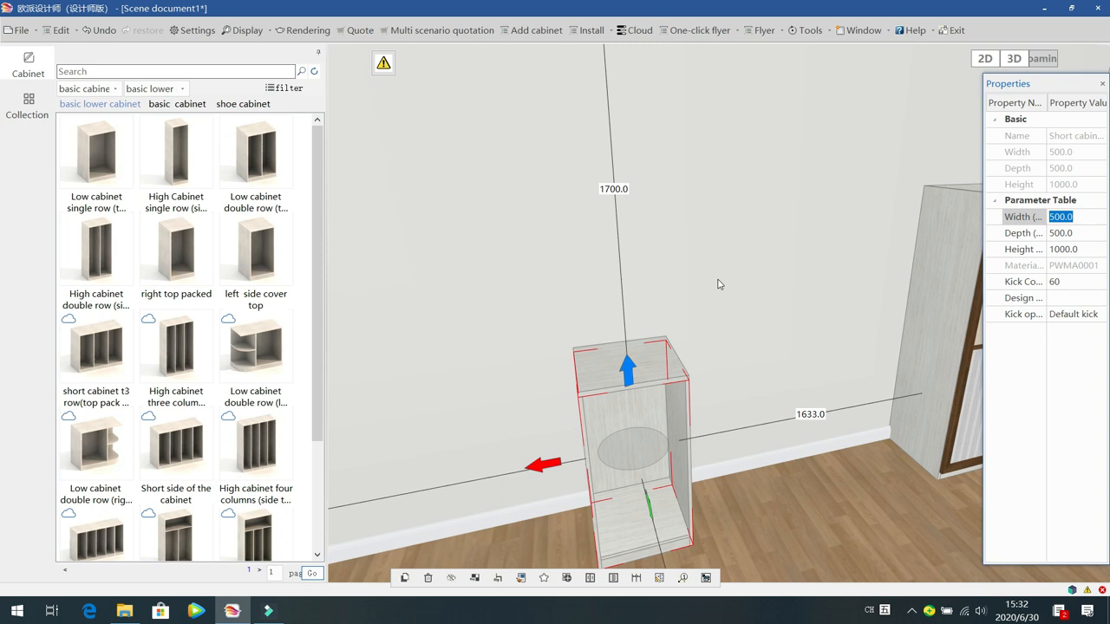
{"action": "right_click", "coordinate": [641, 459]}
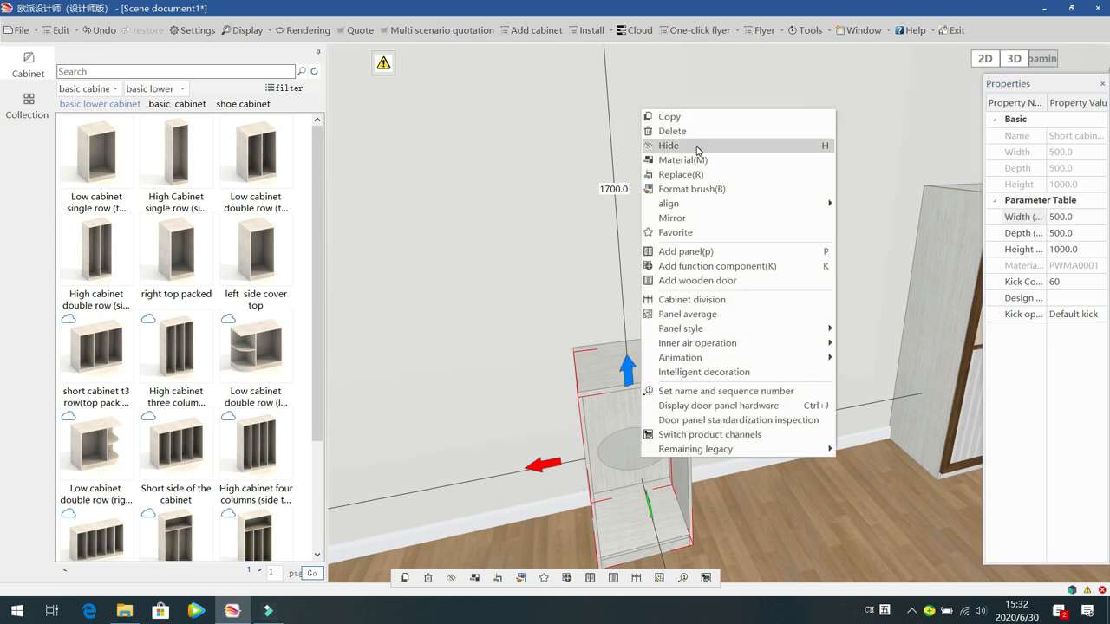
{"action": "left_click", "coordinate": [705, 116]}
{"action": "left_click", "coordinate": [789, 472]}
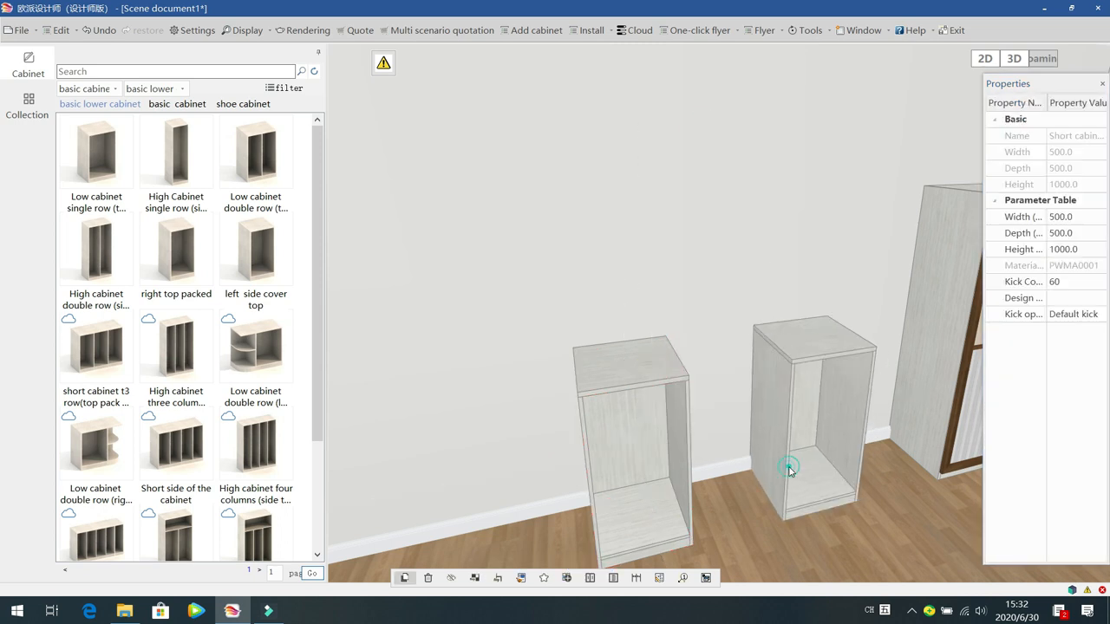
Step: Set the copied cabinet's width to 900 and move it along the wall to about 425 from the original cabinet
{"action": "left_click", "coordinate": [1079, 218]}
{"action": "type", "text": "9"}
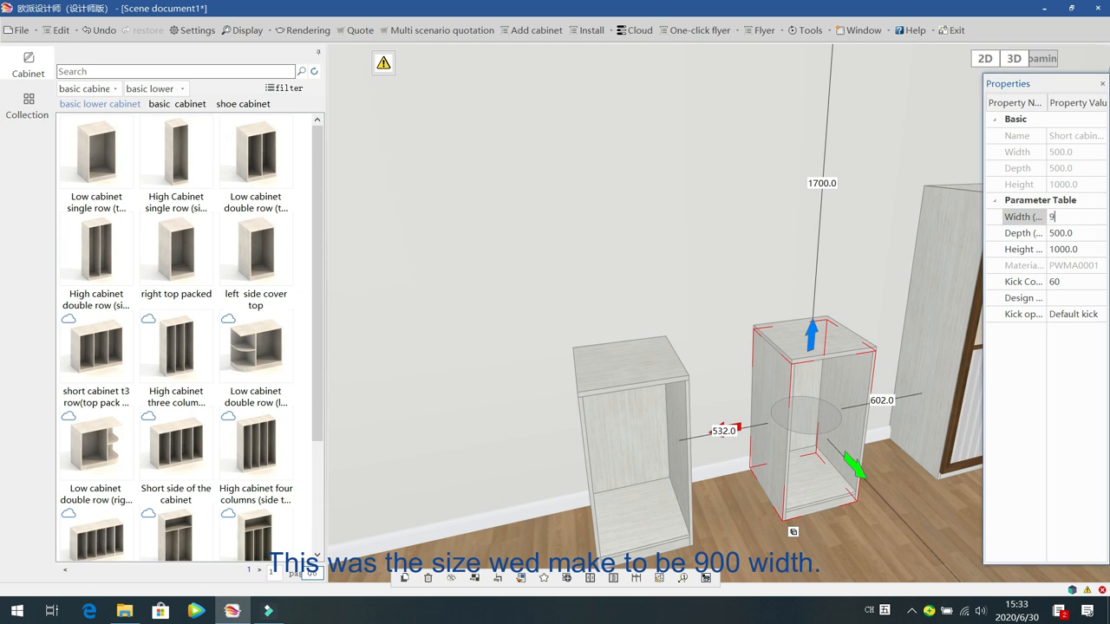
{"action": "type", "text": "00"}
{"action": "key", "text": "Return"}
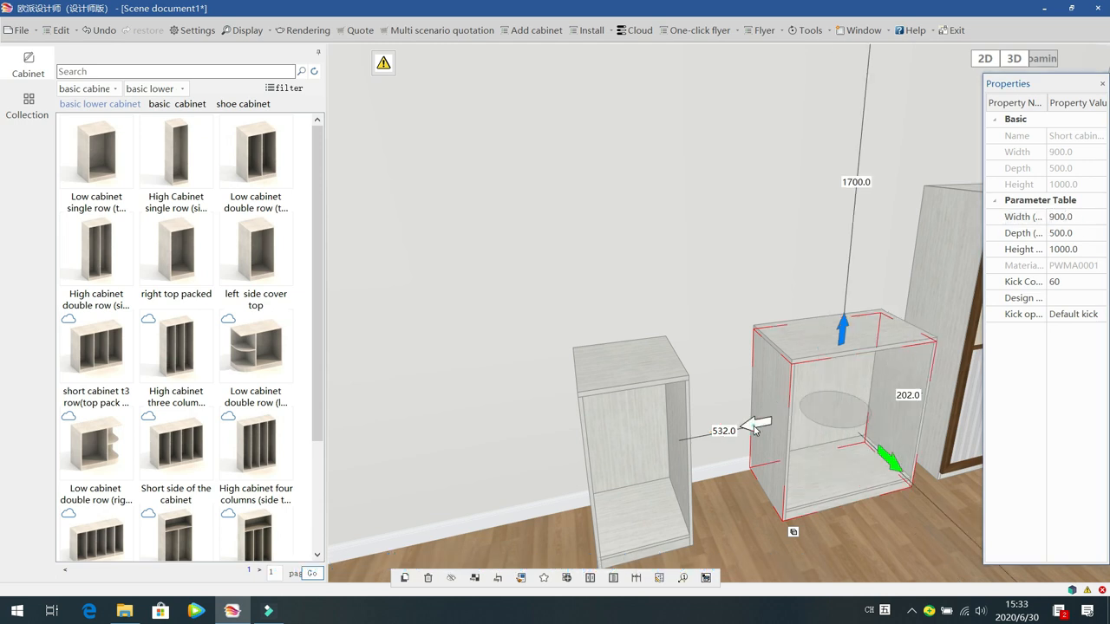
{"action": "left_click", "coordinate": [737, 425]}
{"action": "left_click", "coordinate": [737, 424]}
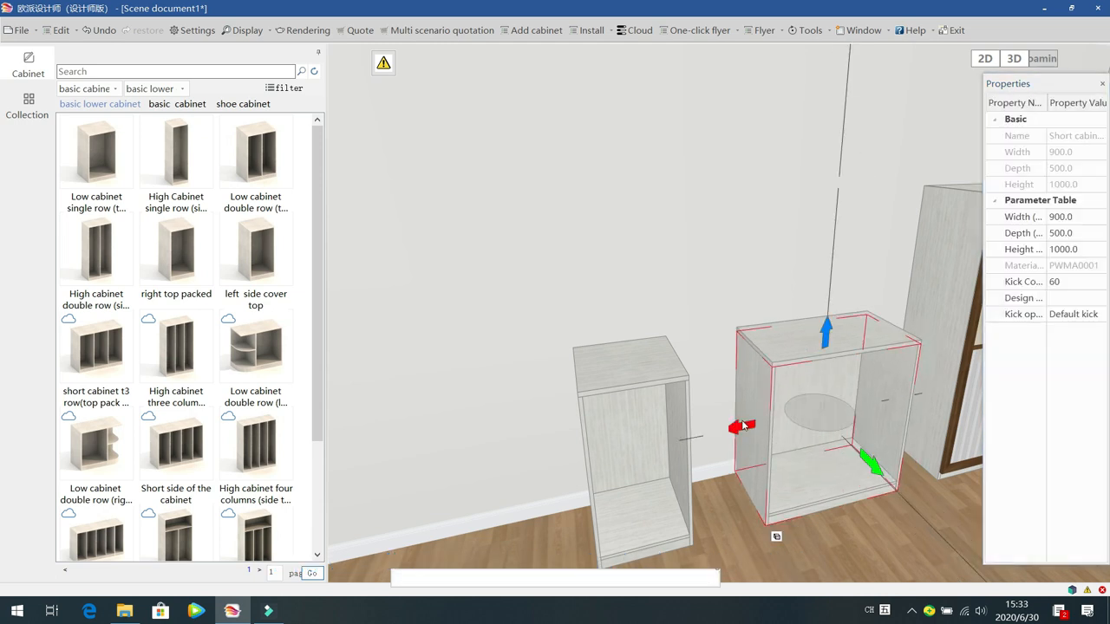
Step: Add the "Chinese flag WX0930" upper and lower door set from the single door library to the 500-wide cabinet's front opening
{"action": "left_click", "coordinate": [627, 433]}
{"action": "double_click", "coordinate": [627, 433]}
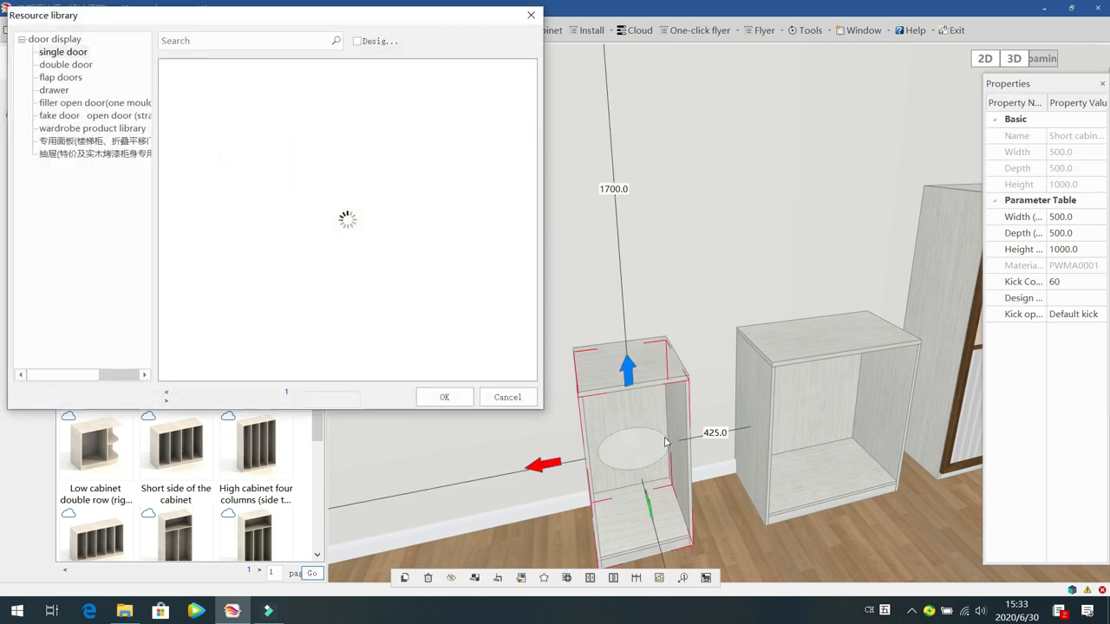
{"action": "left_click", "coordinate": [375, 98]}
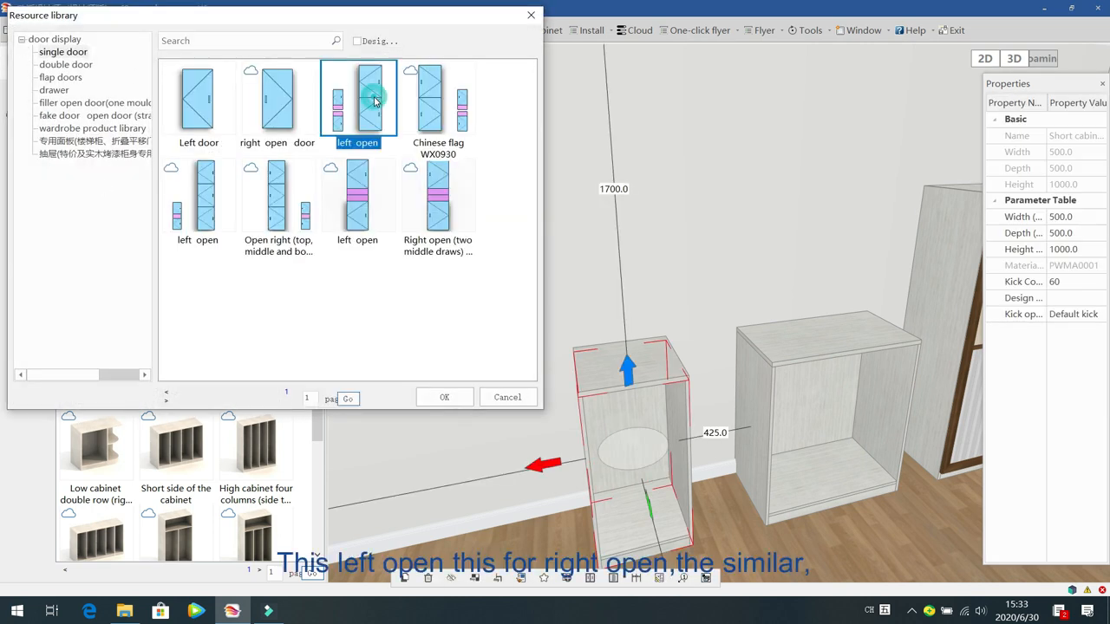
{"action": "left_click", "coordinate": [434, 100]}
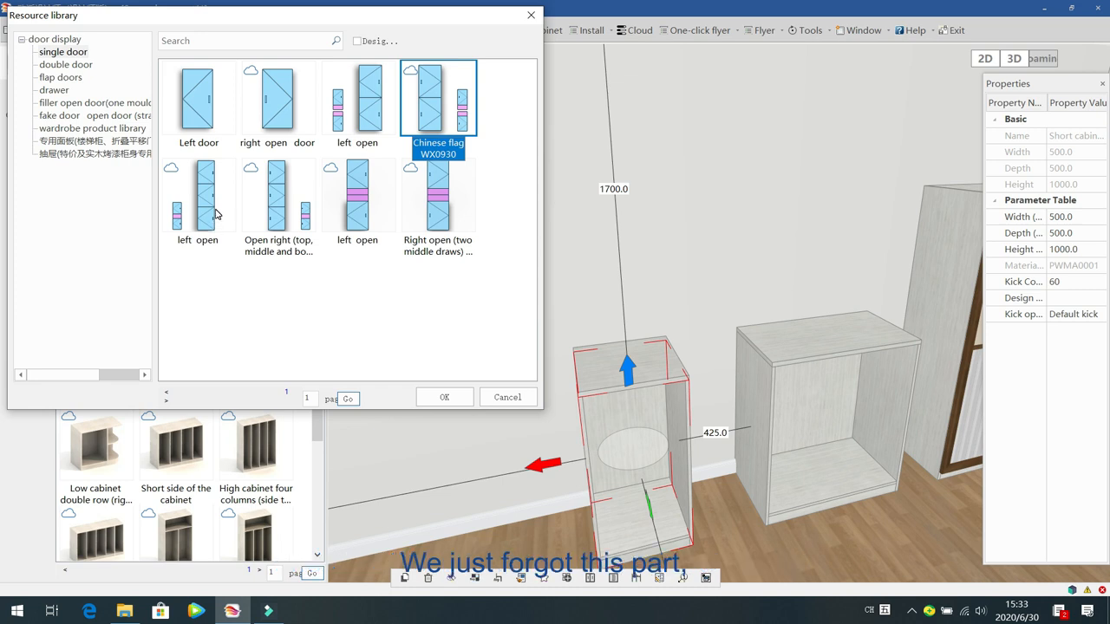
{"action": "double_click", "coordinate": [429, 96]}
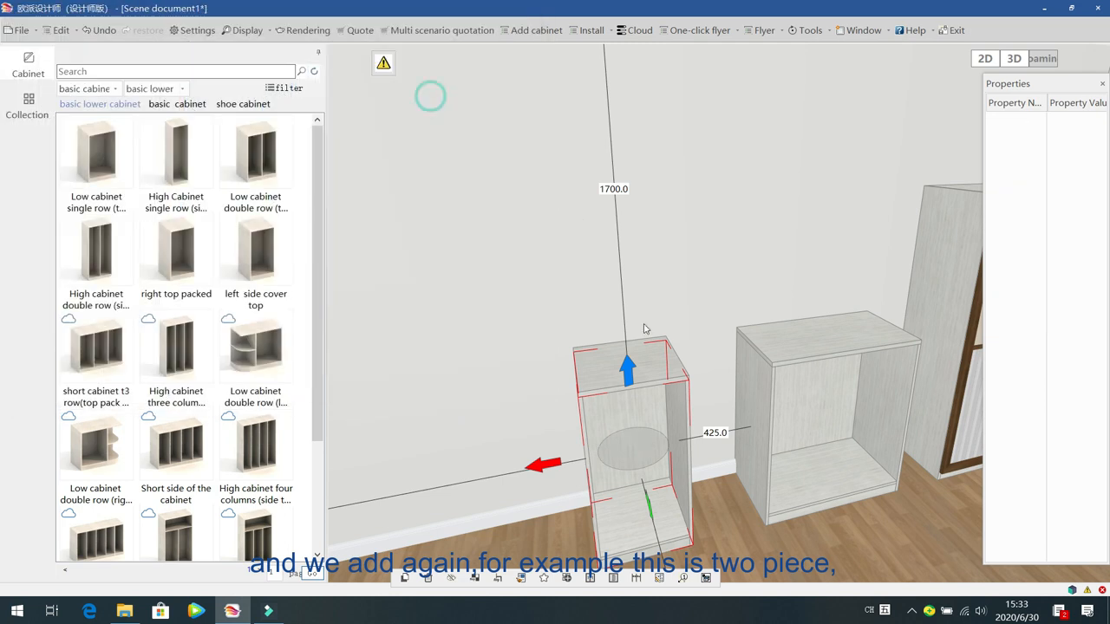
{"action": "double_click", "coordinate": [642, 488]}
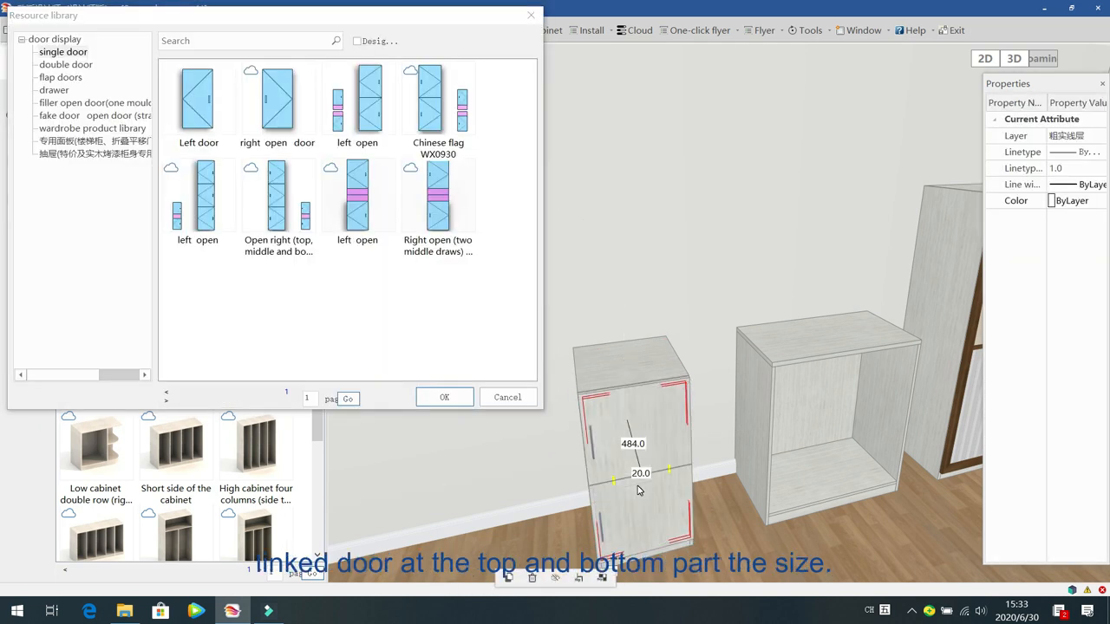
{"action": "left_click", "coordinate": [505, 394]}
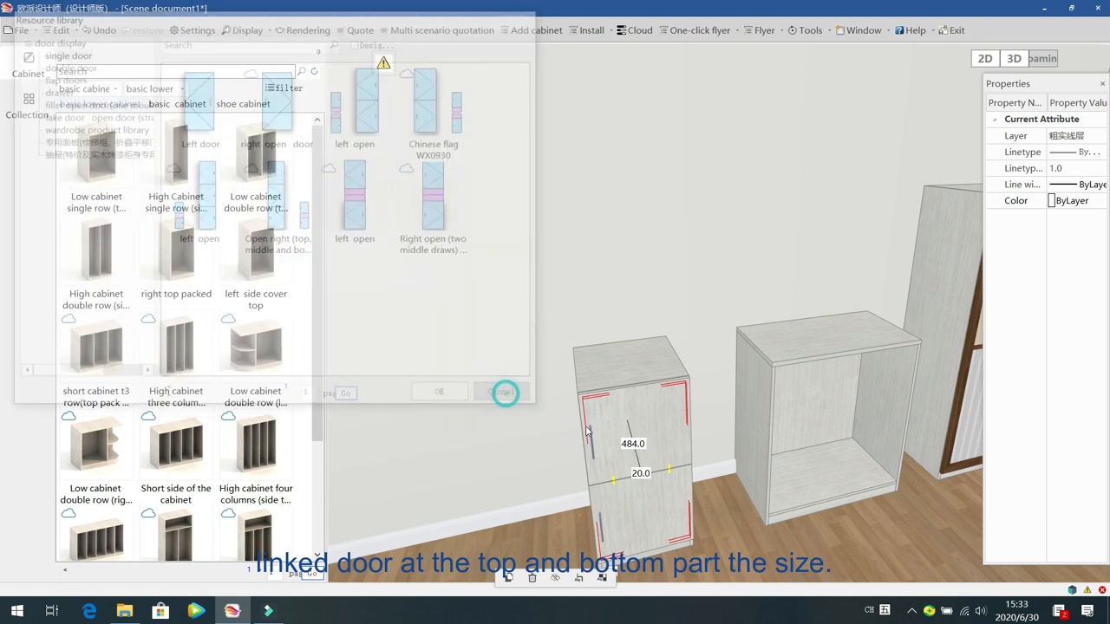
{"action": "left_click", "coordinate": [512, 439]}
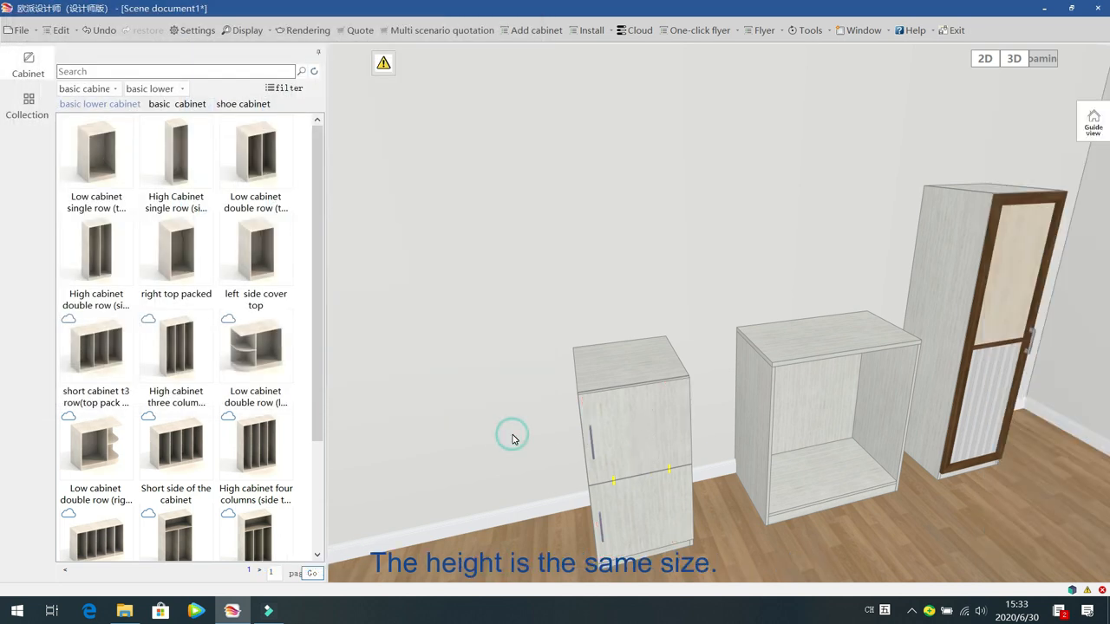
Step: Change the linked doors' row average option to custom and set the lower door panel height to 300
{"action": "middle_click_drag", "start_coordinate": [512, 438], "coordinate": [530, 424]}
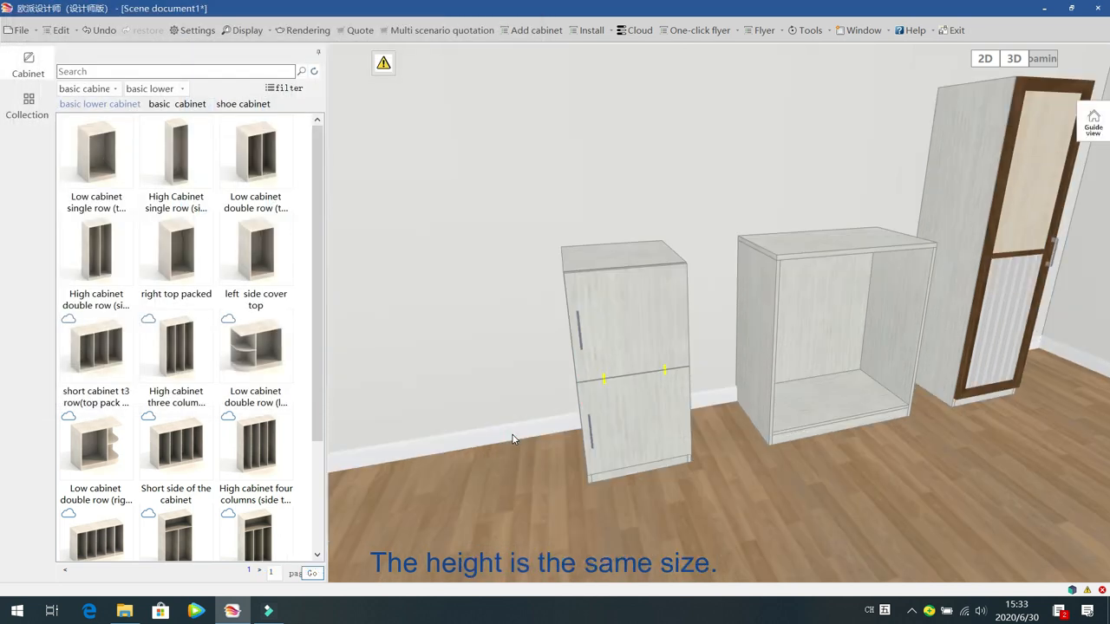
{"action": "left_click", "coordinate": [604, 334]}
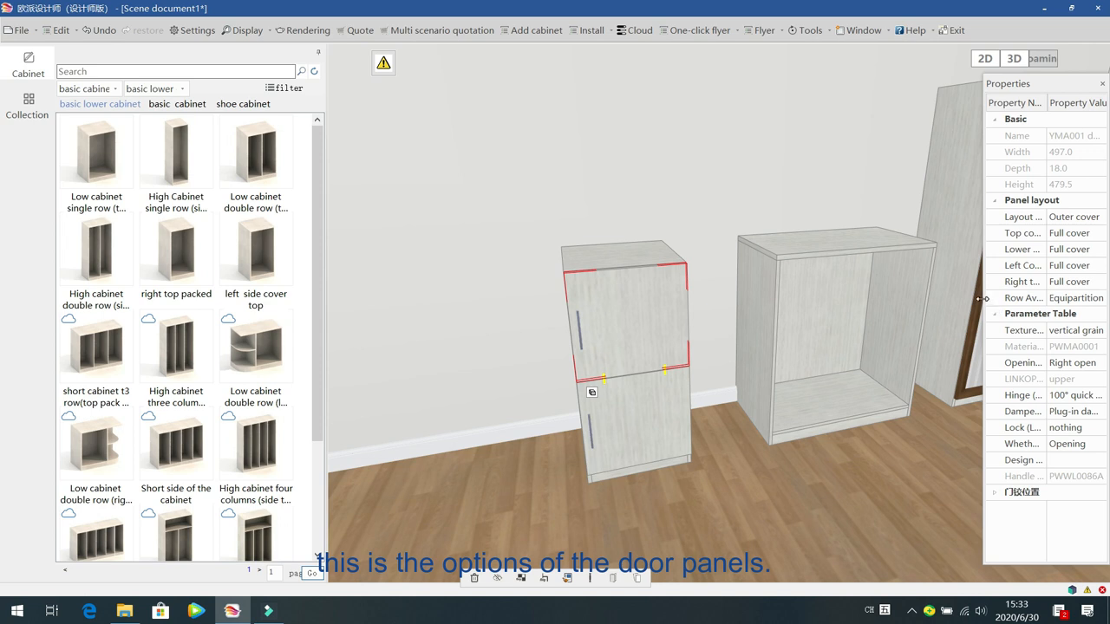
{"action": "left_click_drag", "start_coordinate": [980, 298], "coordinate": [916, 298]}
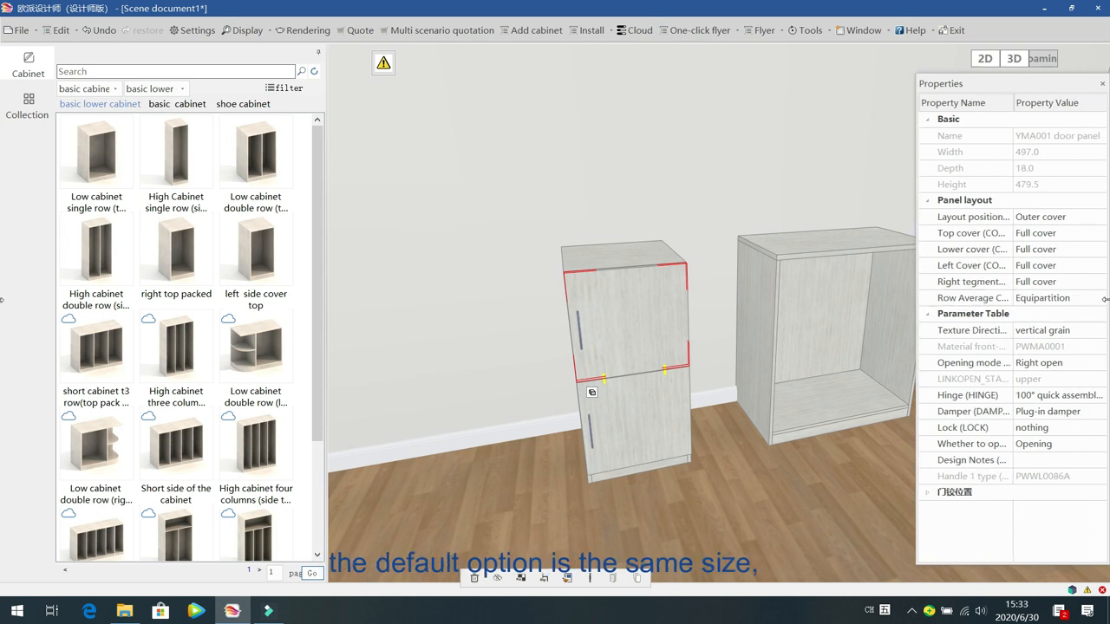
{"action": "left_click", "coordinate": [1075, 297]}
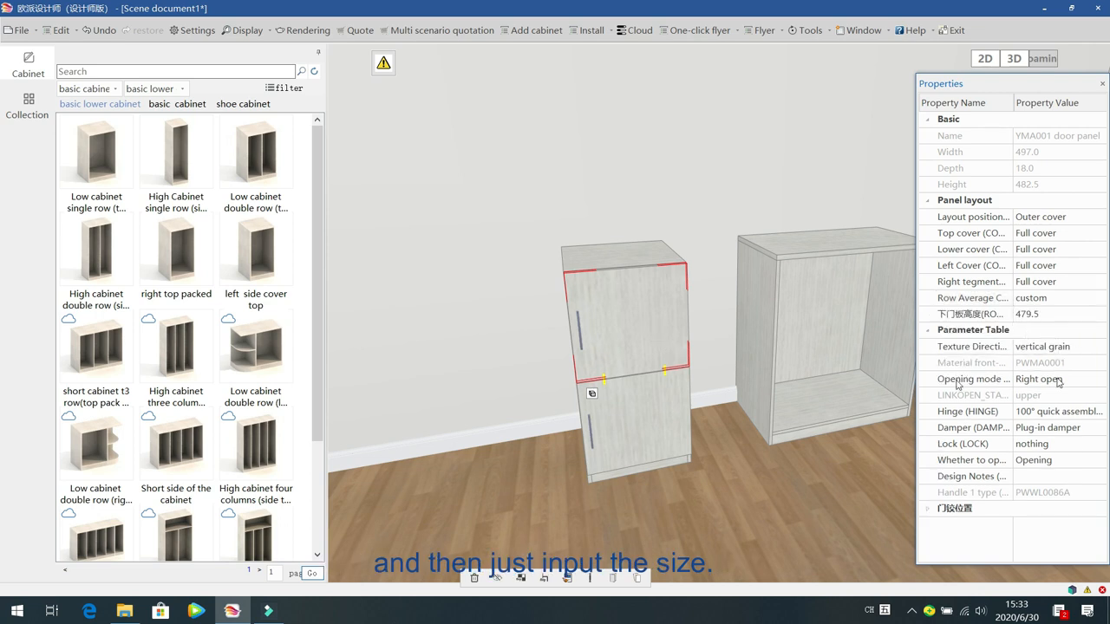
{"action": "left_click", "coordinate": [1059, 315]}
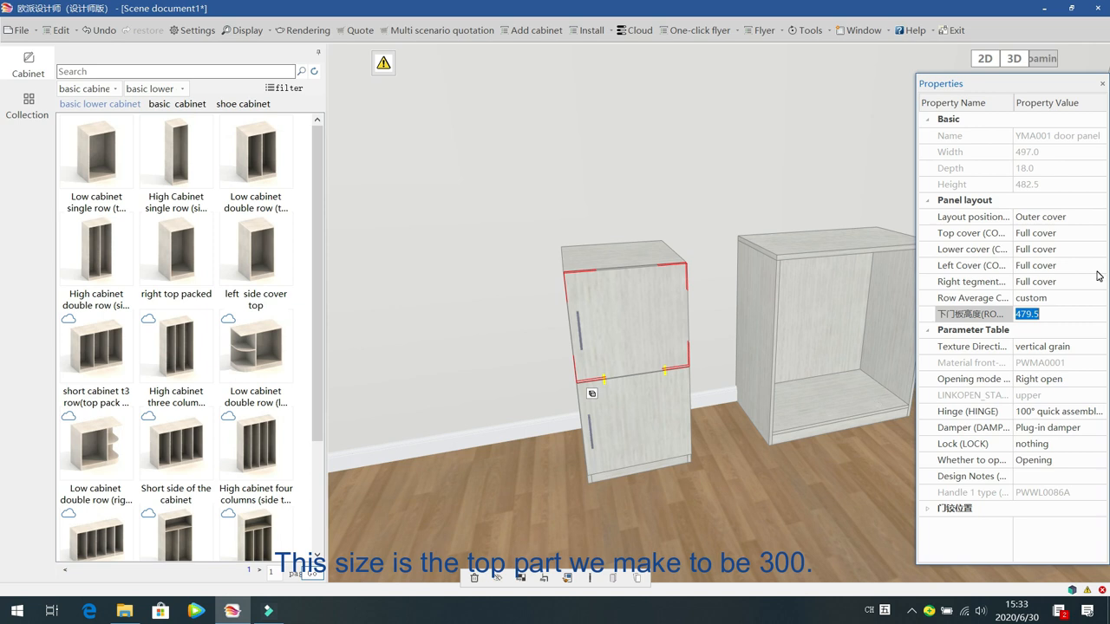
{"action": "type", "text": "300"}
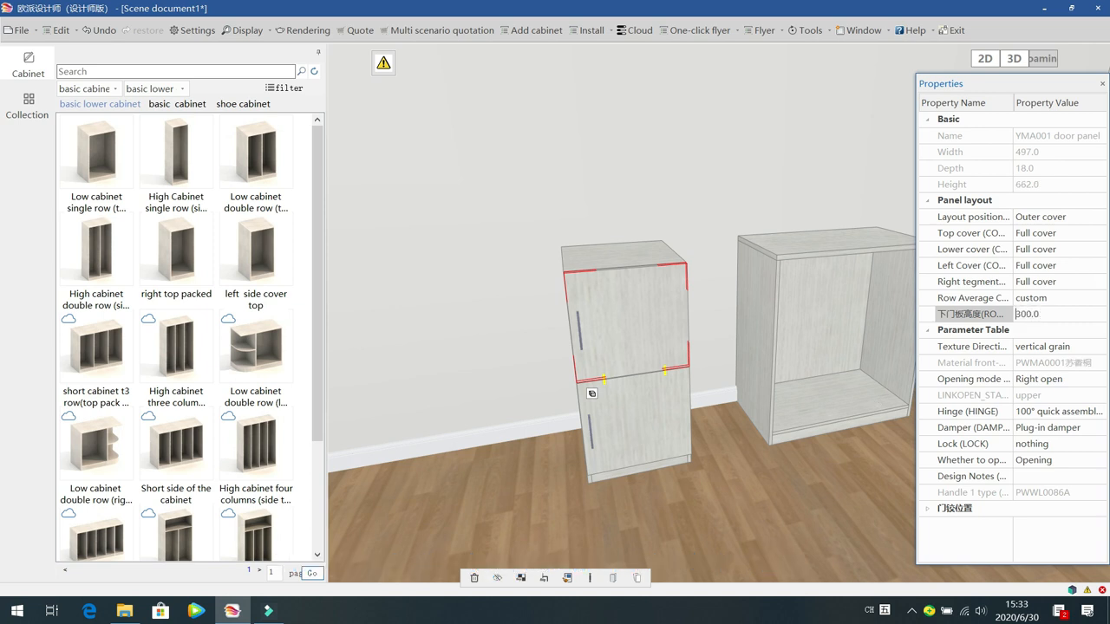
{"action": "key", "text": "Return"}
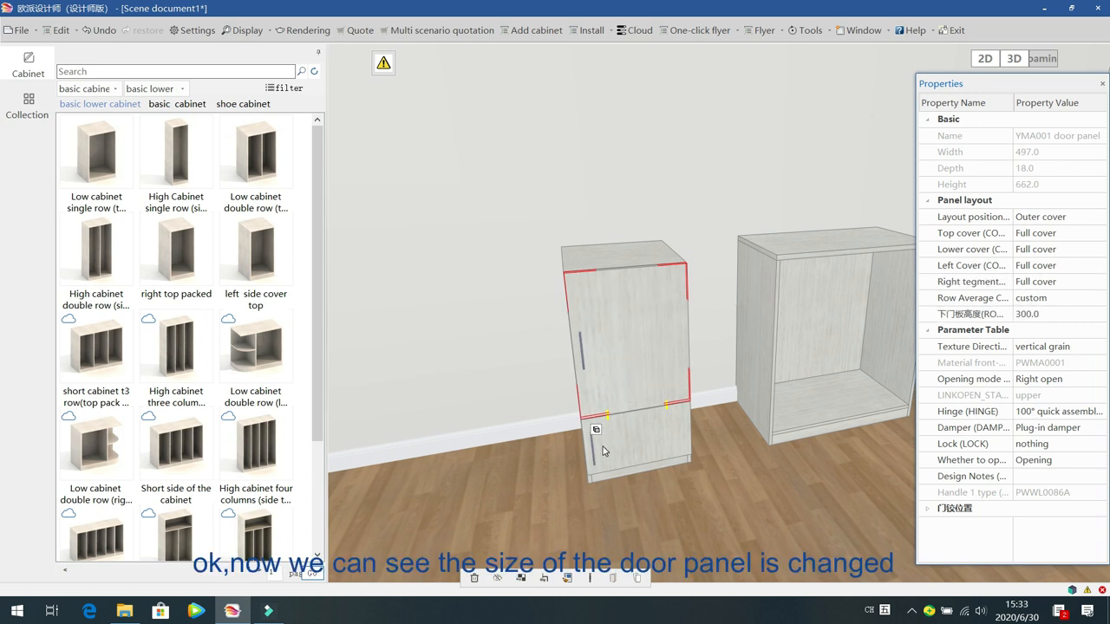
Step: Delete the resized upper and lower doors from the 500-wide cabinet
{"action": "left_click", "coordinate": [632, 326]}
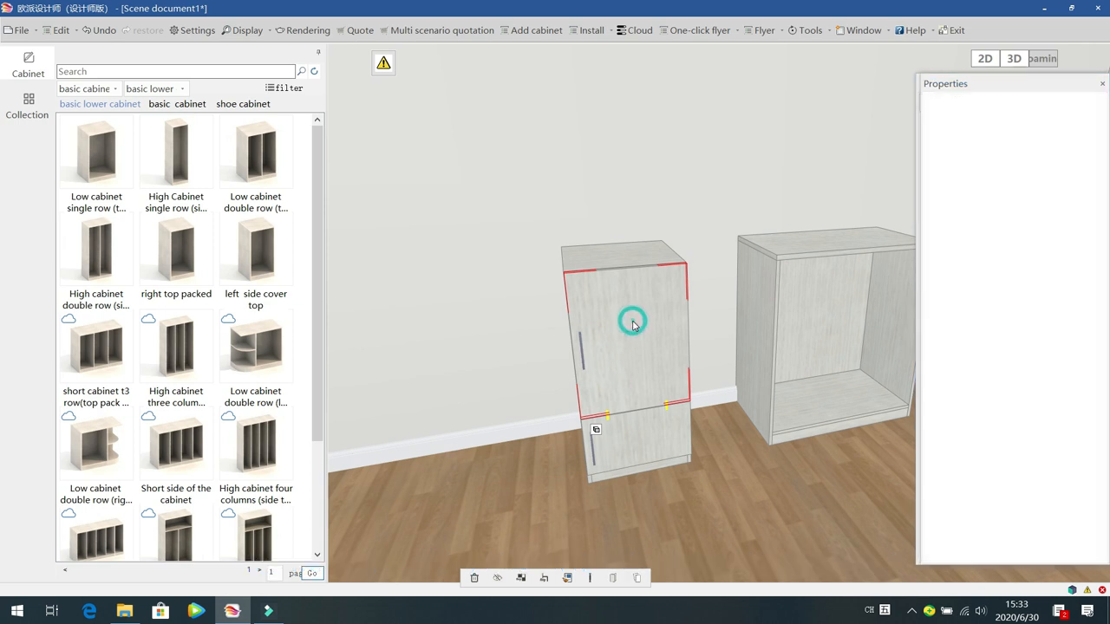
{"action": "key", "text": "Delete"}
Step: Add the "double door" model from the double door library to the 900-wide cabinet's front opening
{"action": "left_click", "coordinate": [633, 326]}
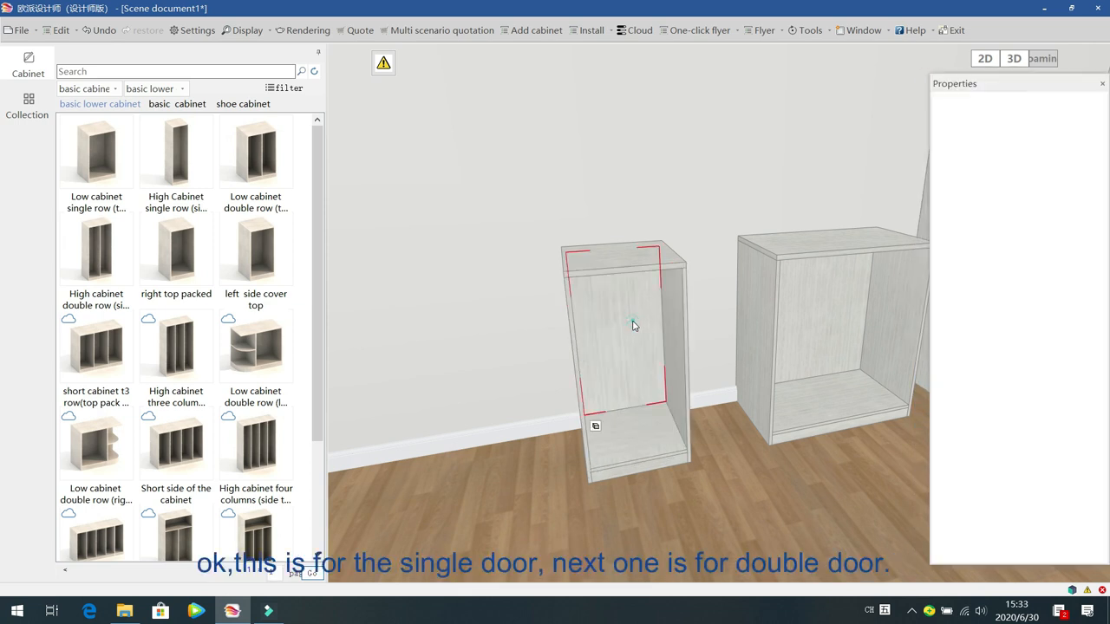
{"action": "key", "text": "d"}
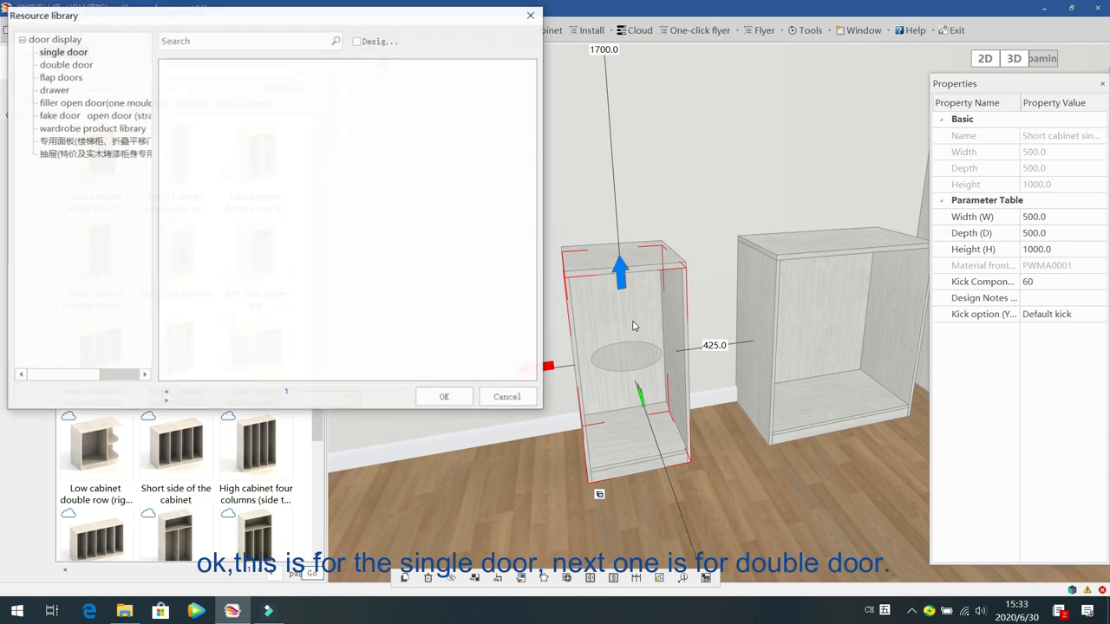
{"action": "left_click", "coordinate": [66, 65]}
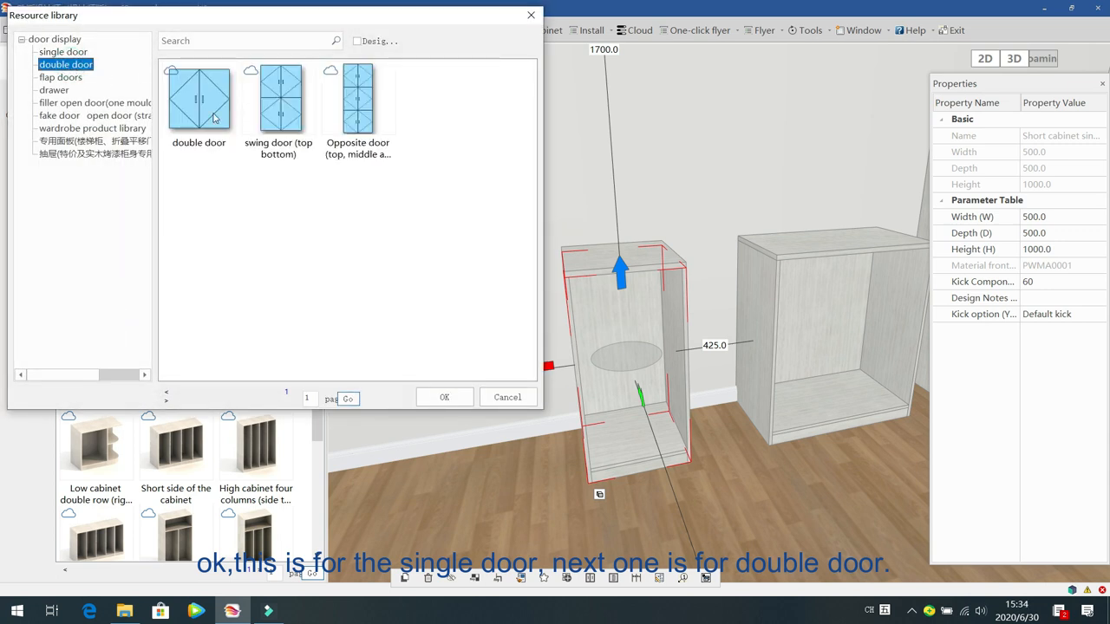
{"action": "left_click", "coordinate": [213, 117]}
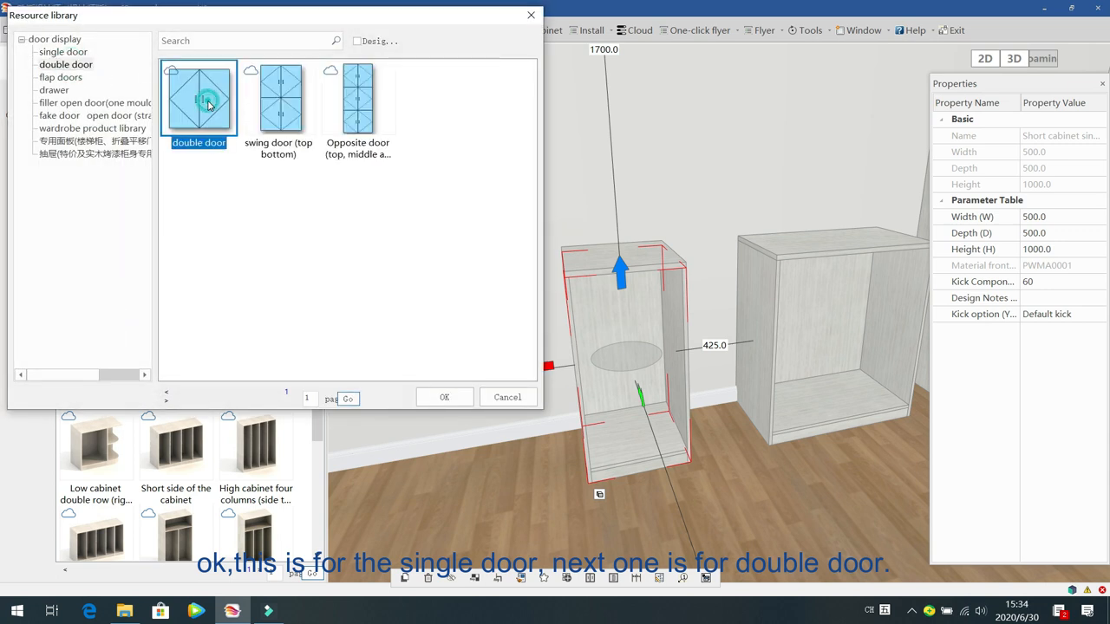
{"action": "left_click", "coordinate": [448, 401]}
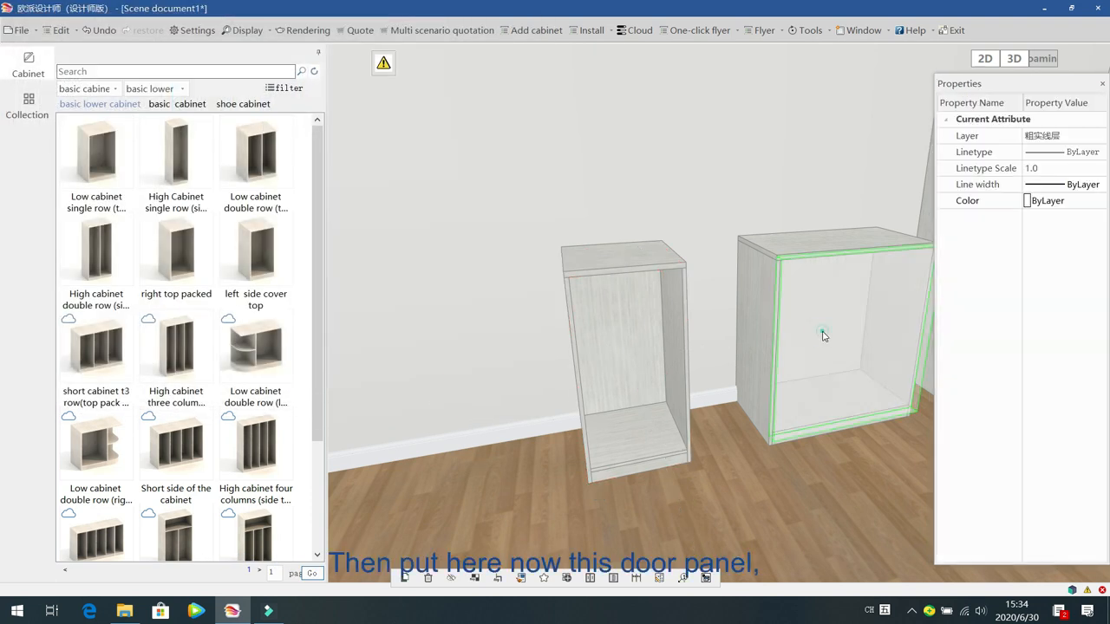
{"action": "left_click", "coordinate": [824, 336]}
{"action": "left_click", "coordinate": [509, 399]}
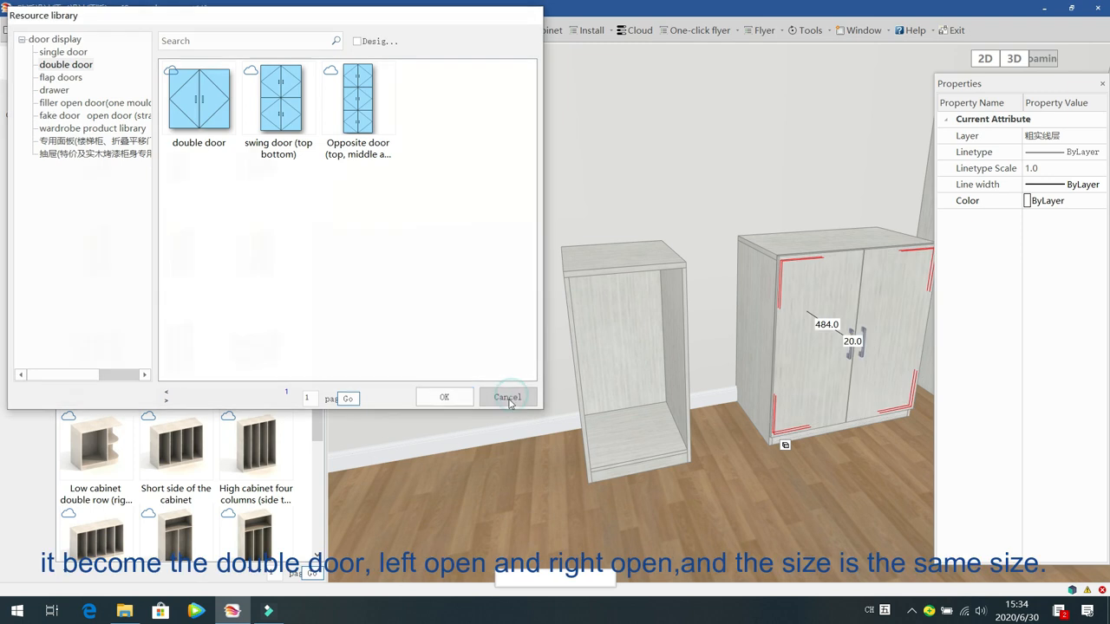
{"action": "left_click", "coordinate": [495, 453]}
{"action": "left_click_drag", "start_coordinate": [538, 502], "coordinate": [568, 505]}
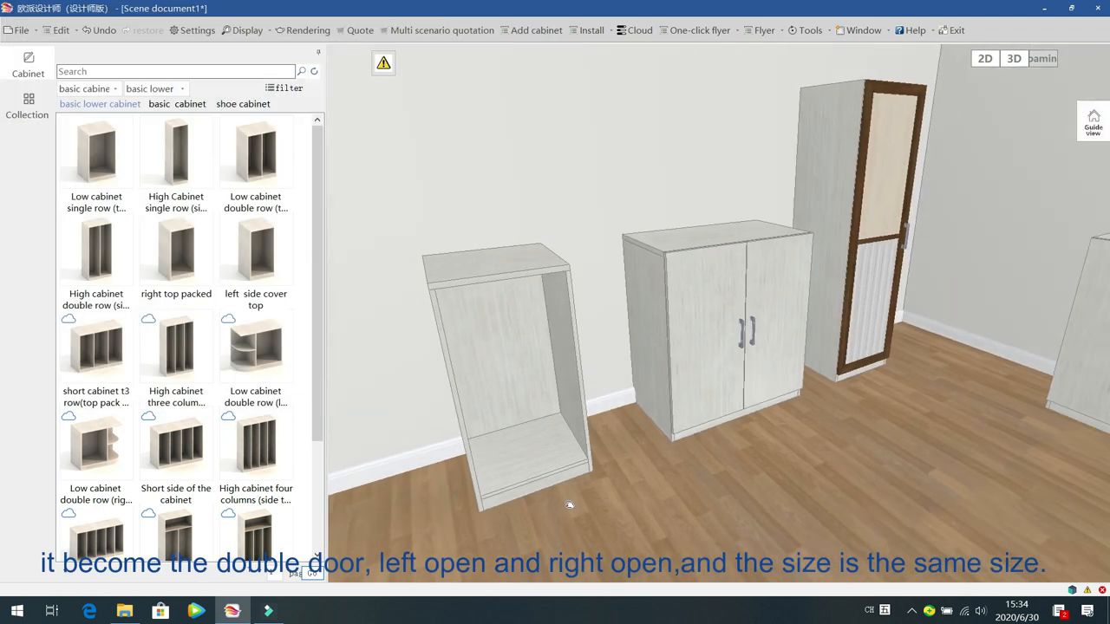
Step: Check the column scale choices of the double doors on the 900-wide cabinet, and delete the doors
{"action": "left_click", "coordinate": [709, 382]}
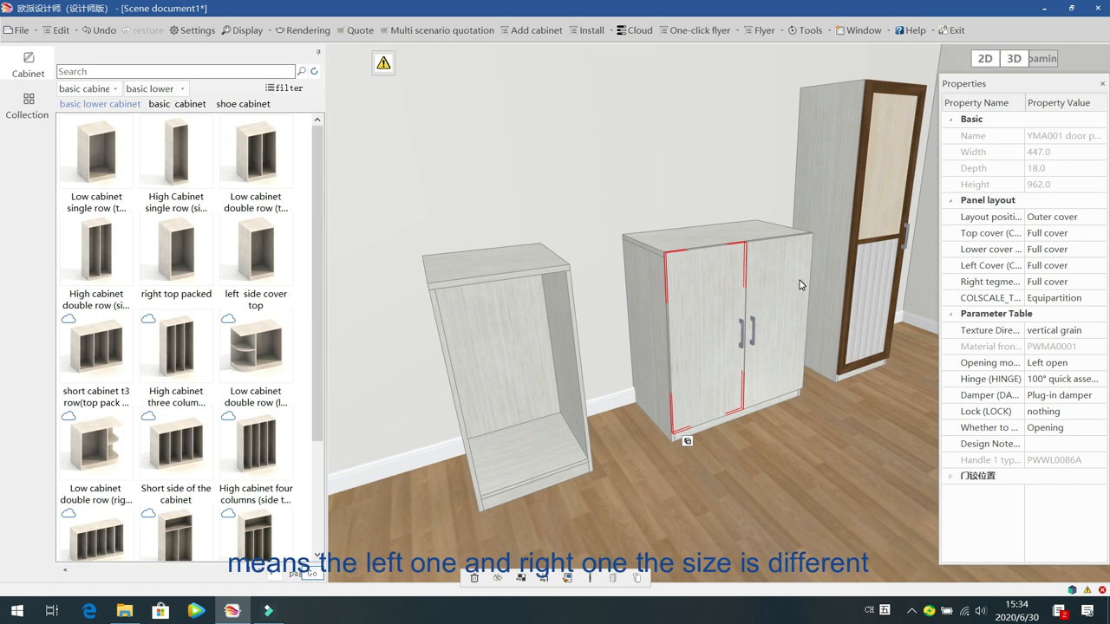
{"action": "left_click", "coordinate": [1092, 298]}
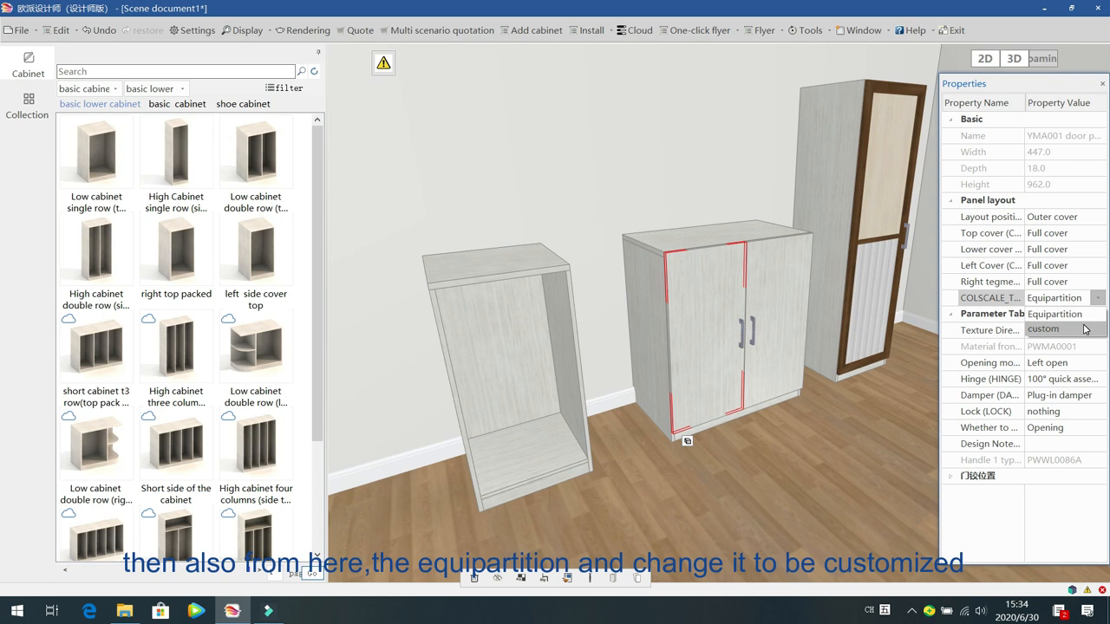
{"action": "left_click", "coordinate": [849, 444]}
{"action": "left_click", "coordinate": [691, 345]}
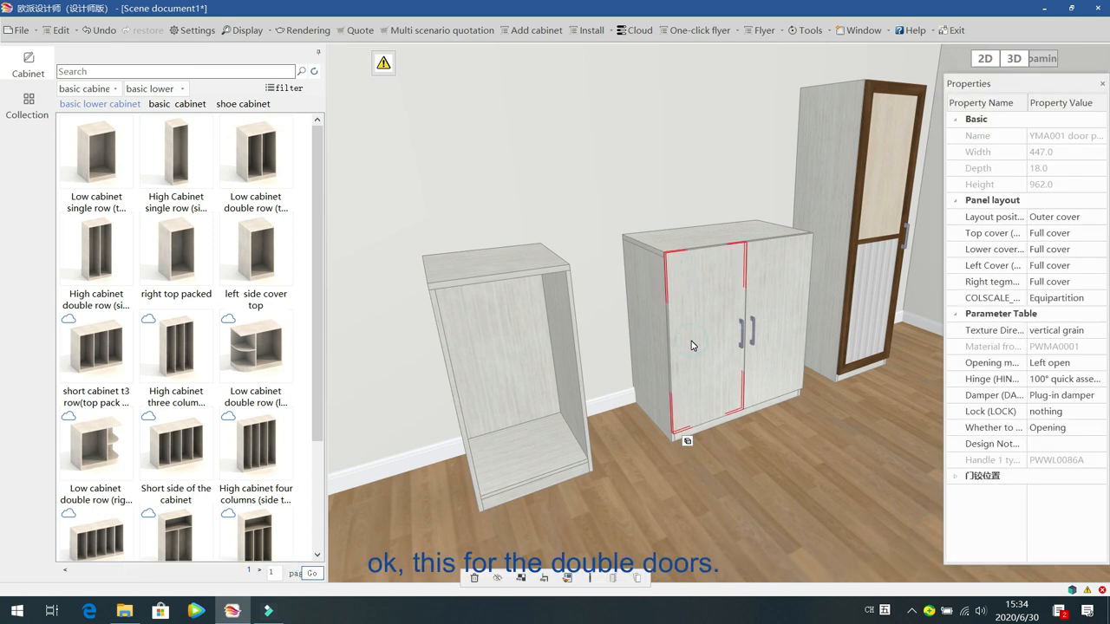
{"action": "key", "text": "Delete"}
Step: Browse the flap doors category of the door library for the 900-wide cabinet
{"action": "left_click", "coordinate": [701, 333]}
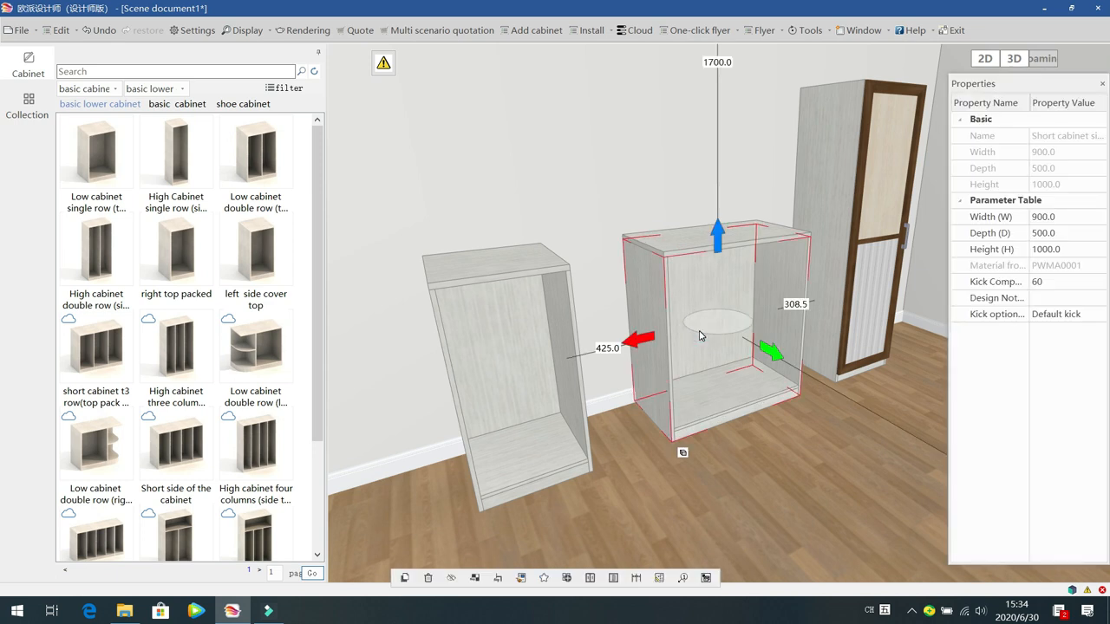
{"action": "double_click", "coordinate": [700, 336]}
{"action": "left_click", "coordinate": [220, 118]}
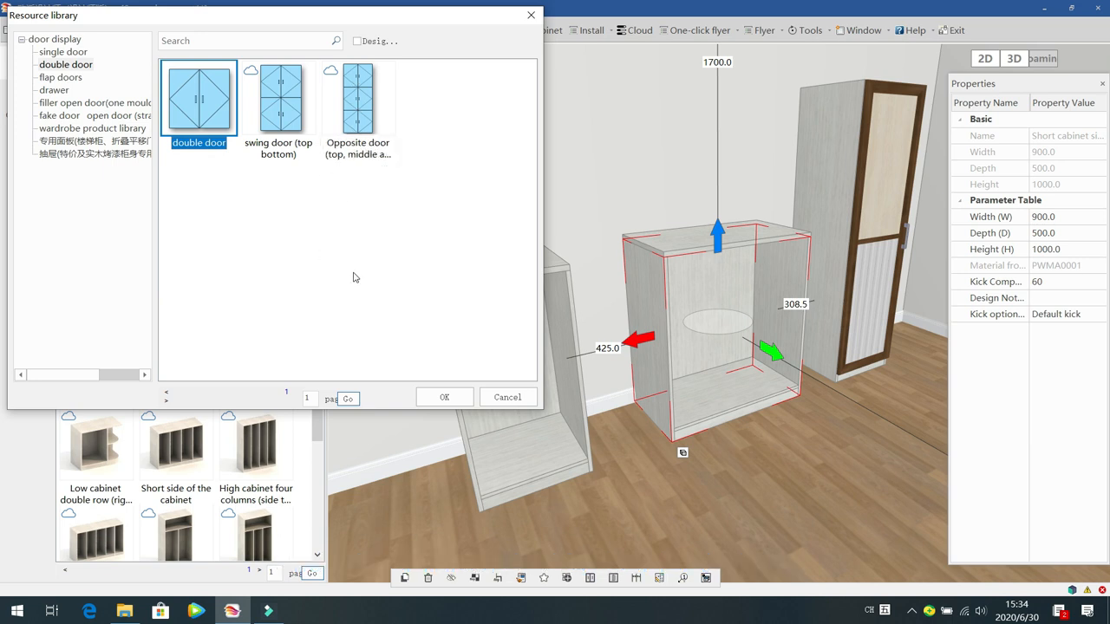
{"action": "left_click", "coordinate": [69, 82]}
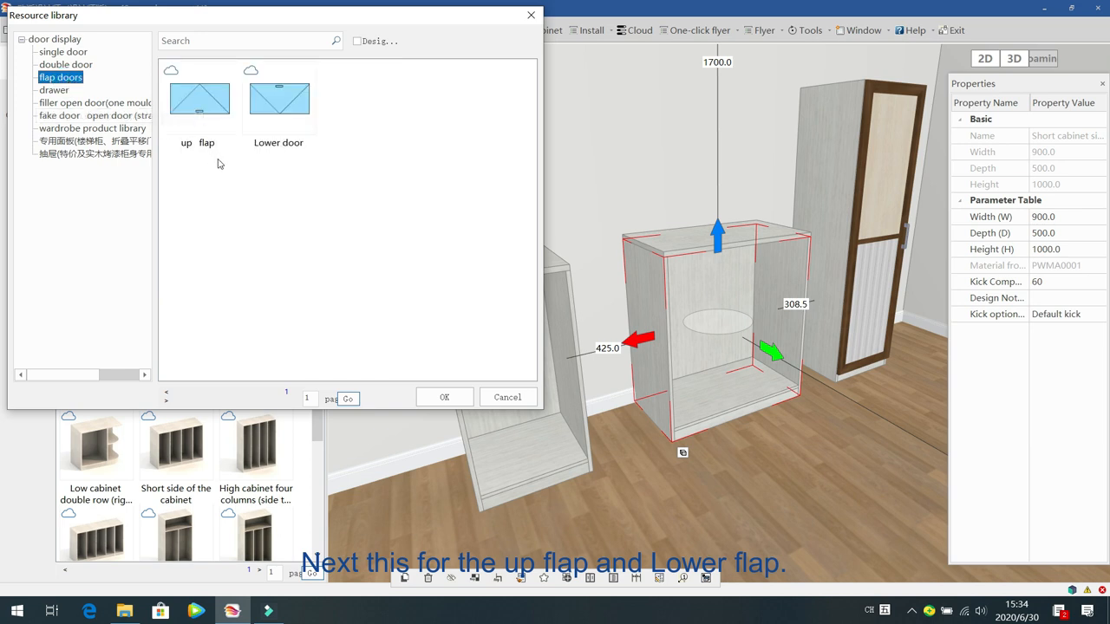
{"action": "left_click", "coordinate": [531, 15]}
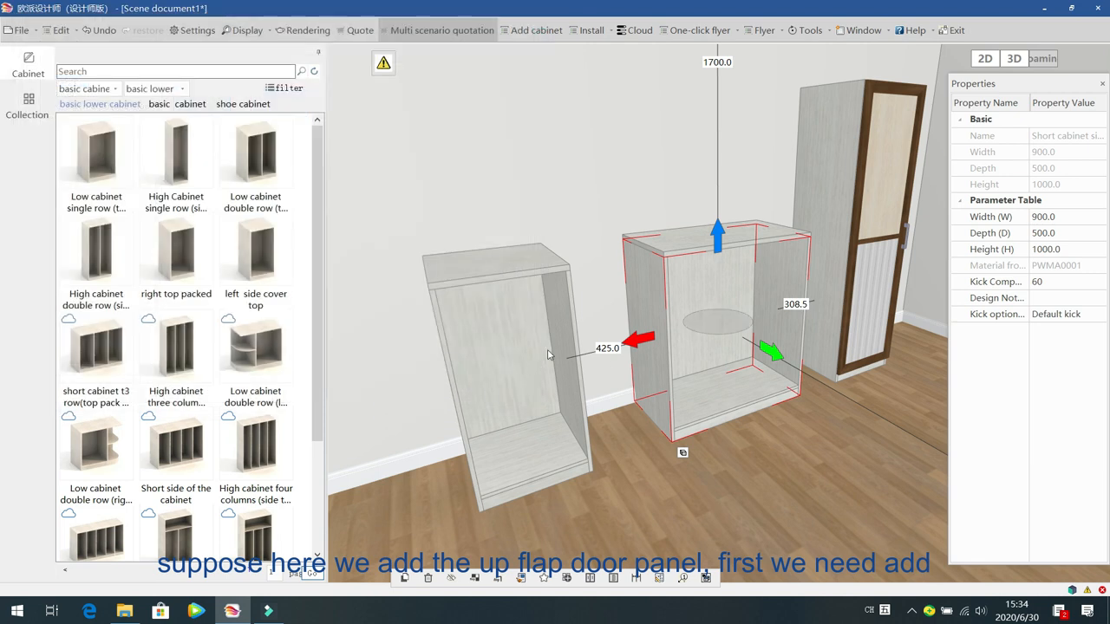
Step: Add a "Solid layer (horizontal block panel)" shelf inside the 900-wide cabinet, about 550 above its bottom panel
{"action": "double_click", "coordinate": [752, 305]}
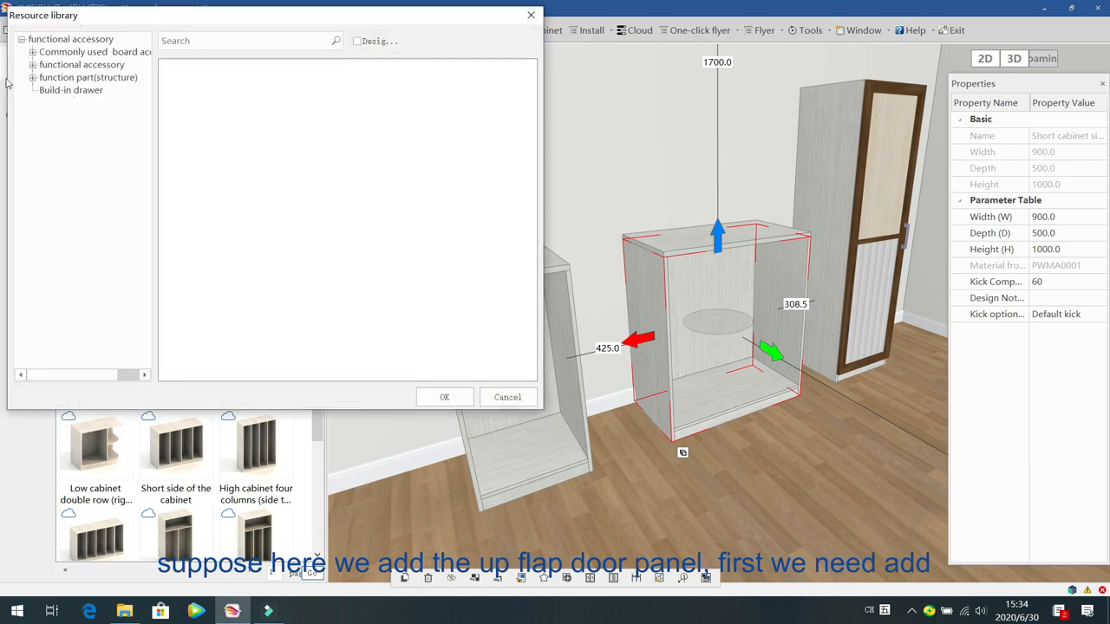
{"action": "left_click", "coordinate": [32, 52]}
{"action": "left_click", "coordinate": [63, 66]}
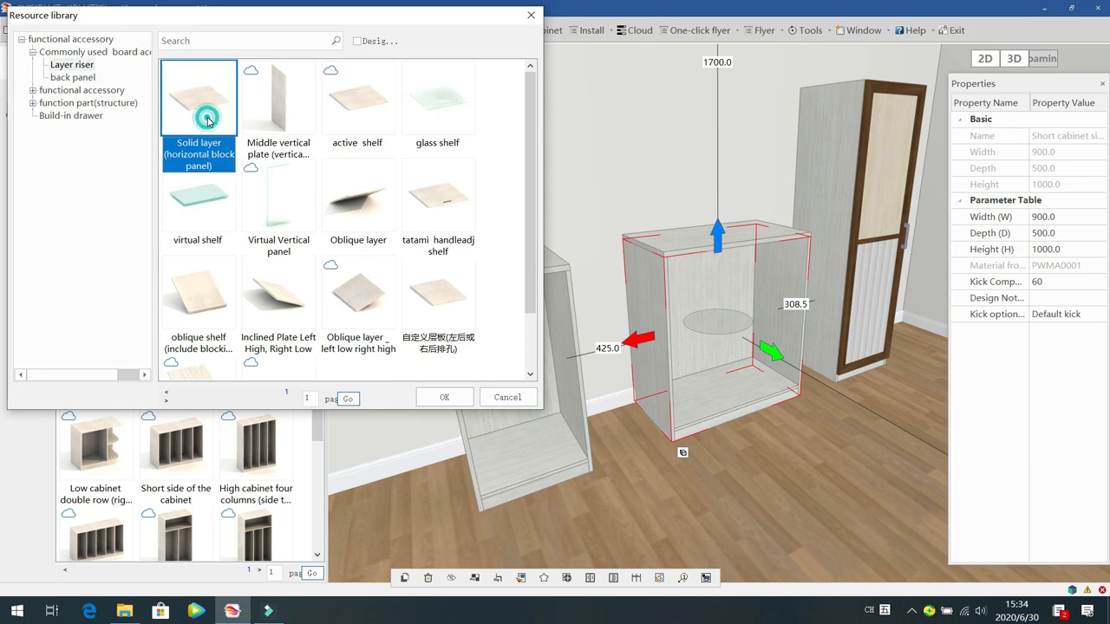
{"action": "double_click", "coordinate": [203, 112]}
{"action": "double_click", "coordinate": [738, 311]}
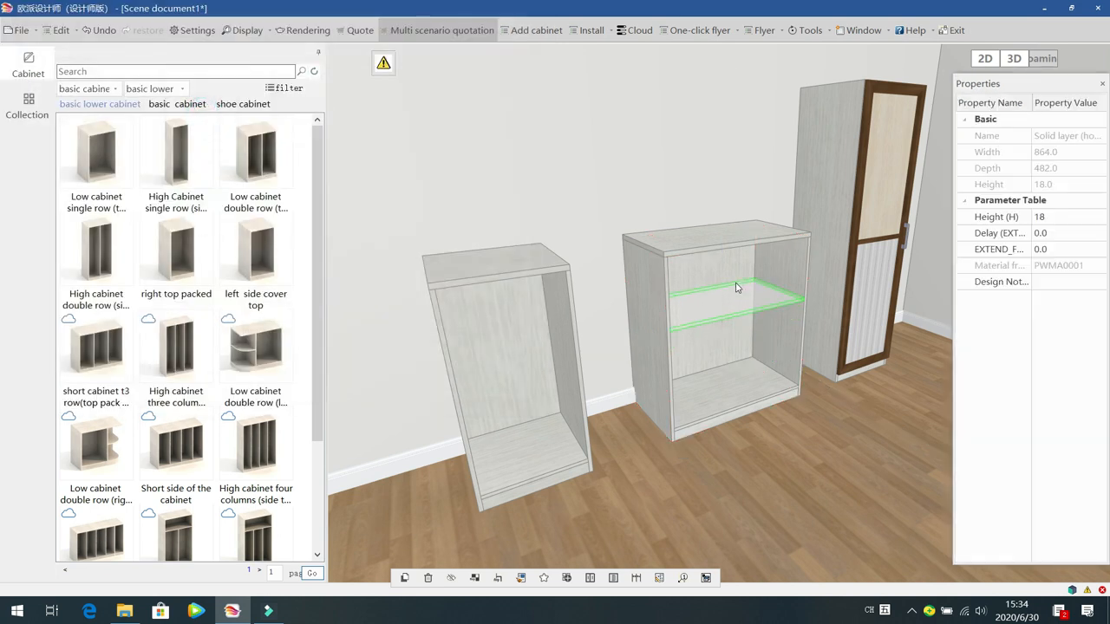
{"action": "left_click", "coordinate": [508, 397]}
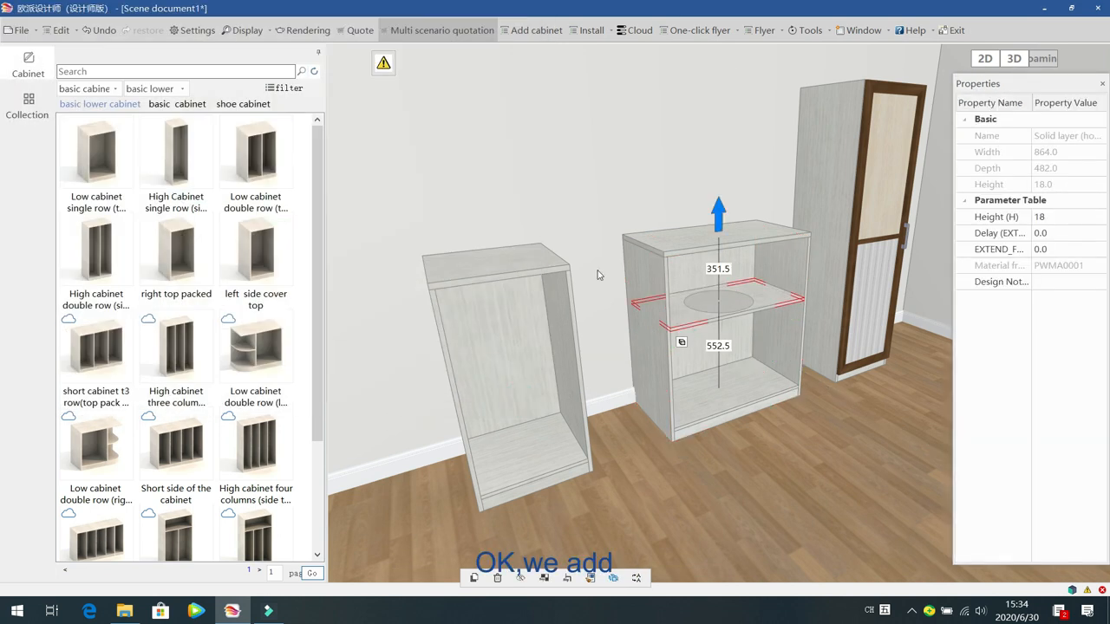
Step: Add the "up flap" door over the 900-wide cabinet's opening above the shelf, and preview it open and closed
{"action": "left_click", "coordinate": [646, 312]}
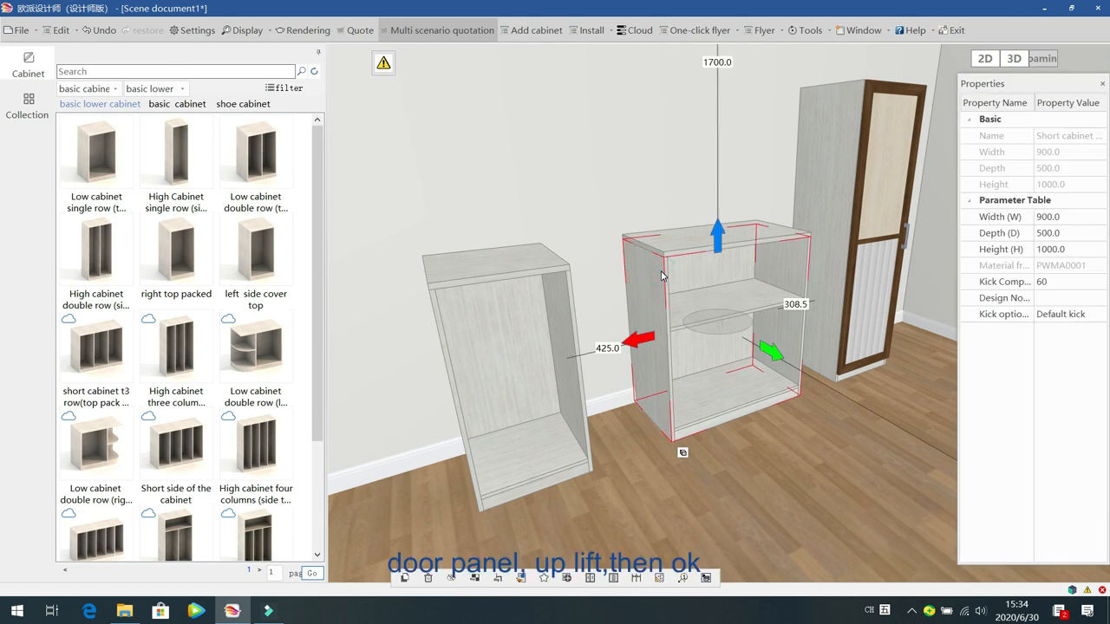
{"action": "left_click", "coordinate": [589, 577]}
{"action": "left_click", "coordinate": [61, 77]}
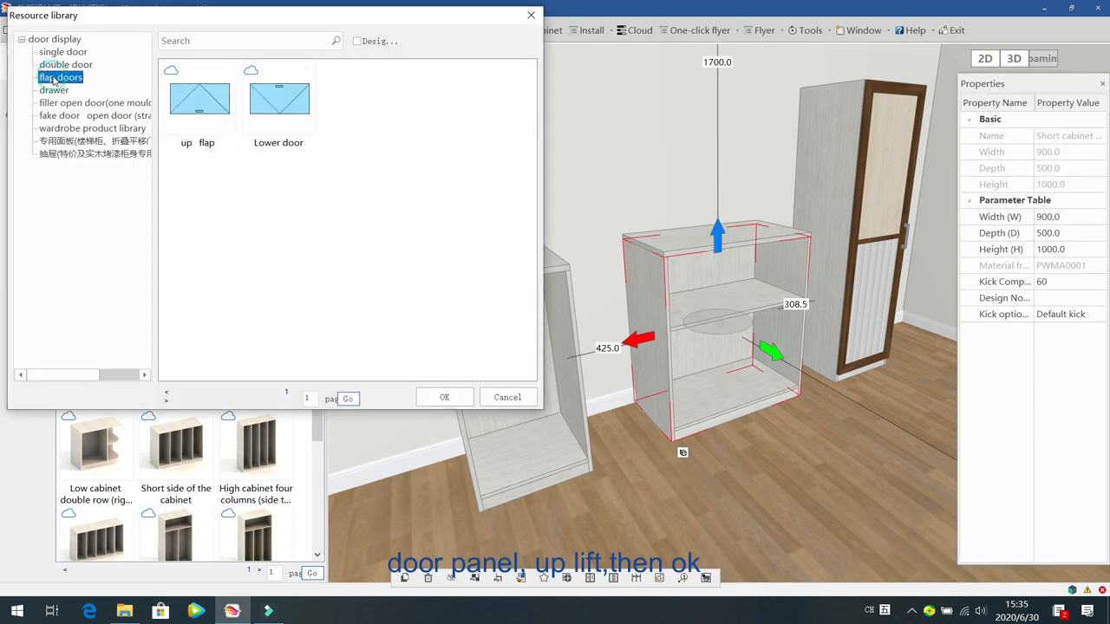
{"action": "left_click", "coordinate": [198, 98]}
{"action": "left_click", "coordinate": [444, 397]}
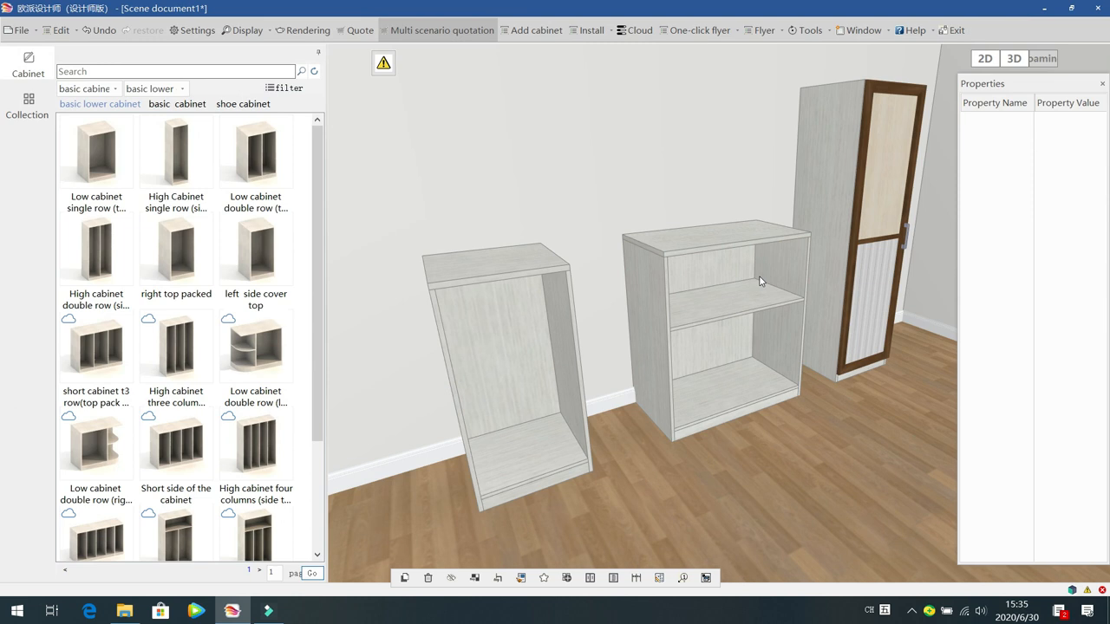
{"action": "double_click", "coordinate": [751, 284]}
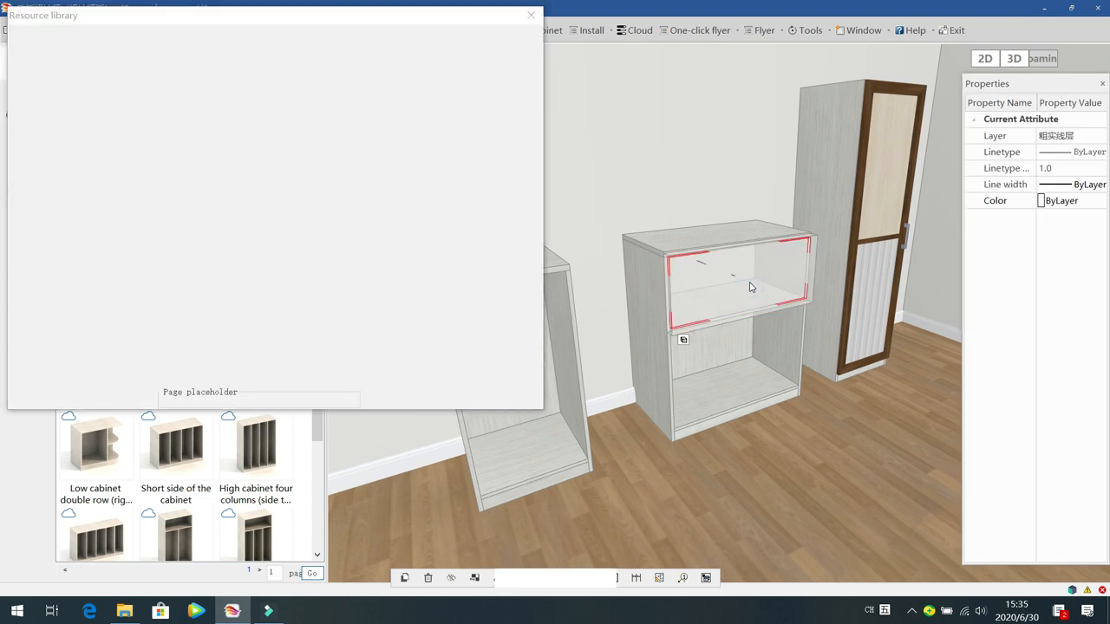
{"action": "left_click", "coordinate": [512, 399]}
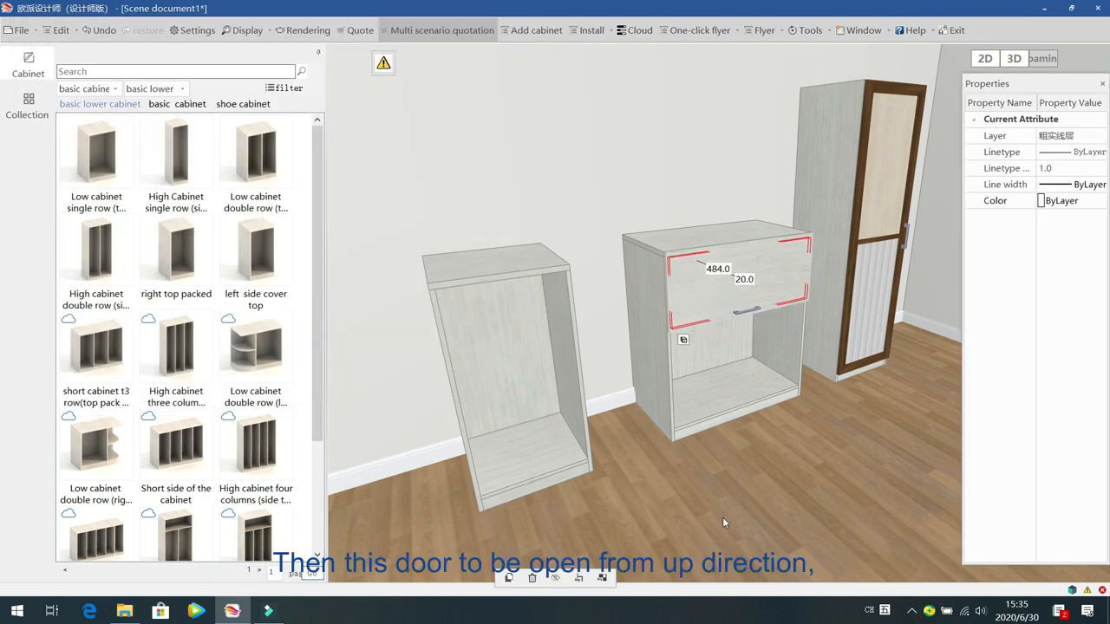
{"action": "left_click", "coordinate": [731, 505]}
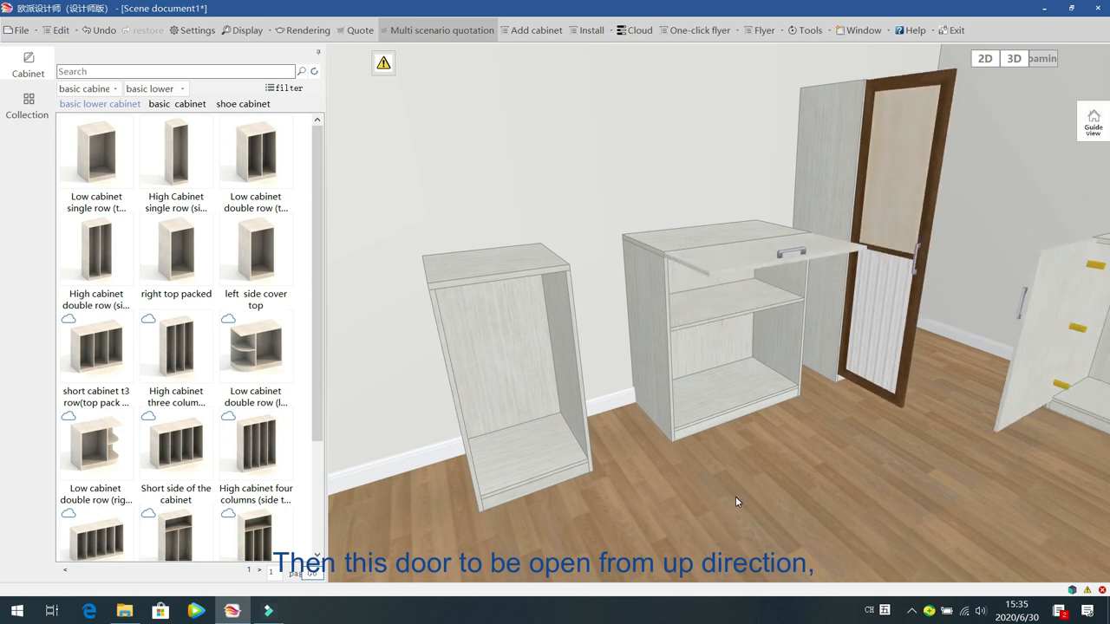
{"action": "left_click", "coordinate": [712, 486]}
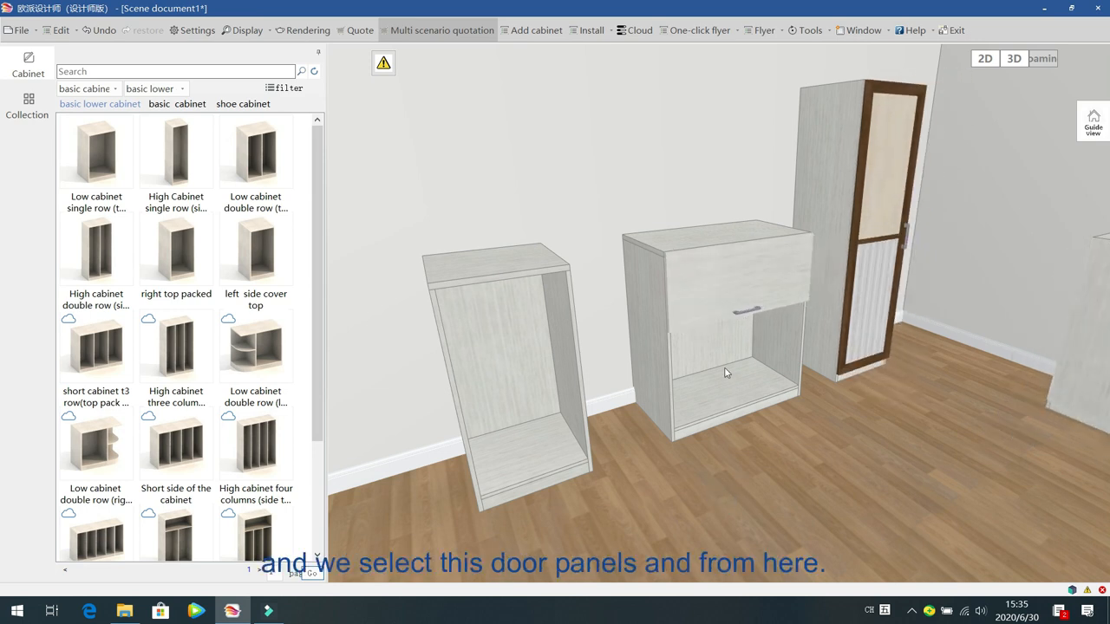
Step: Review the PRESSURE support options of the up flap door, and delete the door from the 900-wide cabinet
{"action": "left_click", "coordinate": [714, 296]}
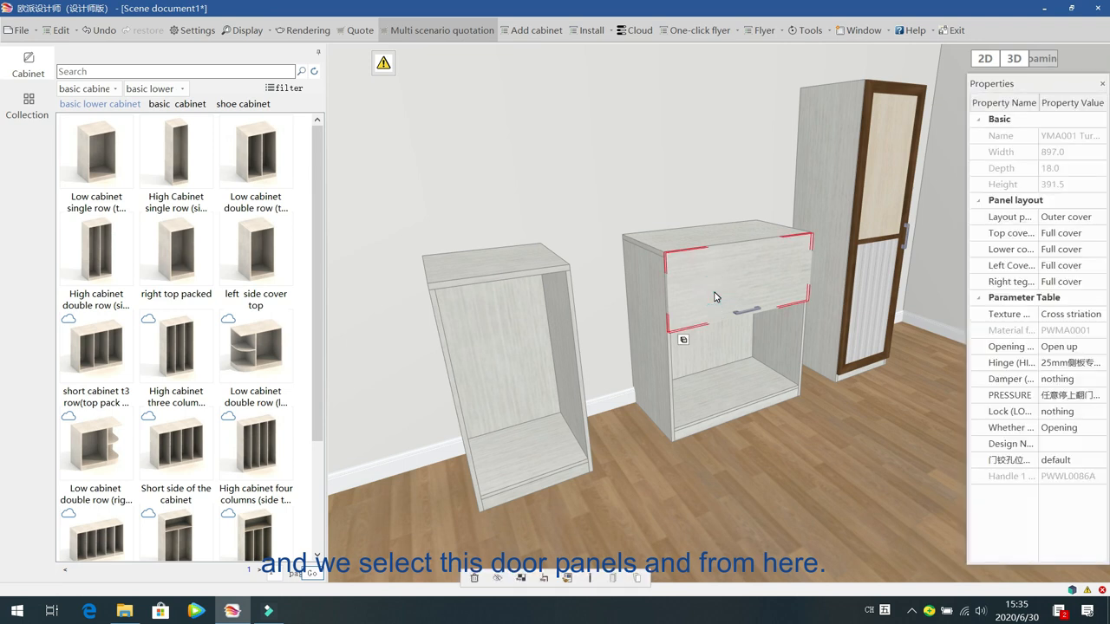
{"action": "left_click_drag", "start_coordinate": [964, 329], "coordinate": [854, 332]}
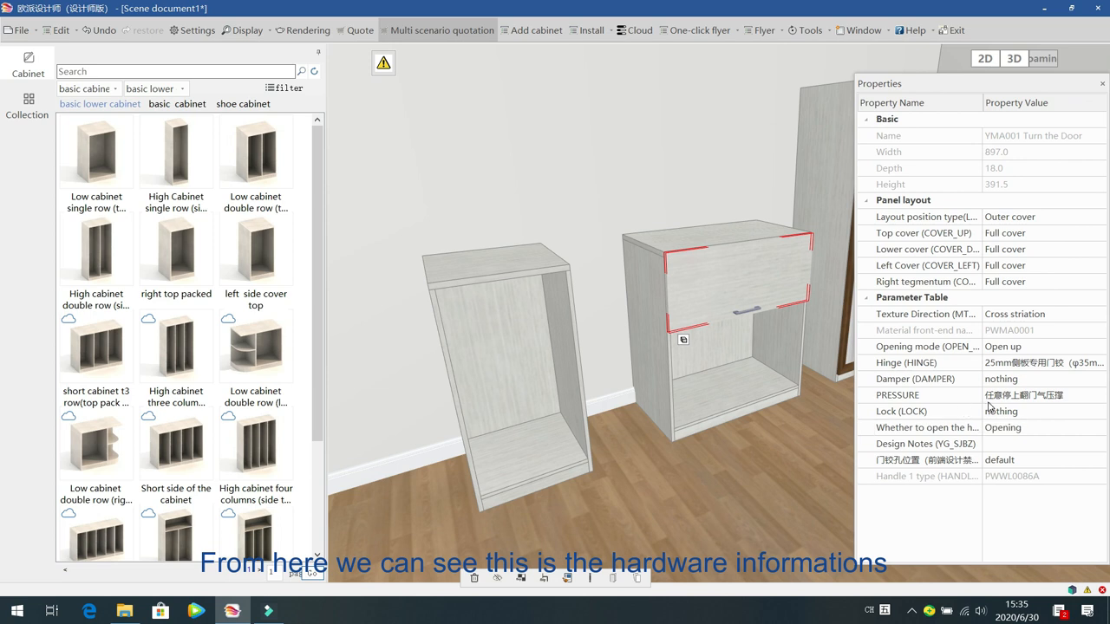
{"action": "left_click", "coordinate": [1088, 397]}
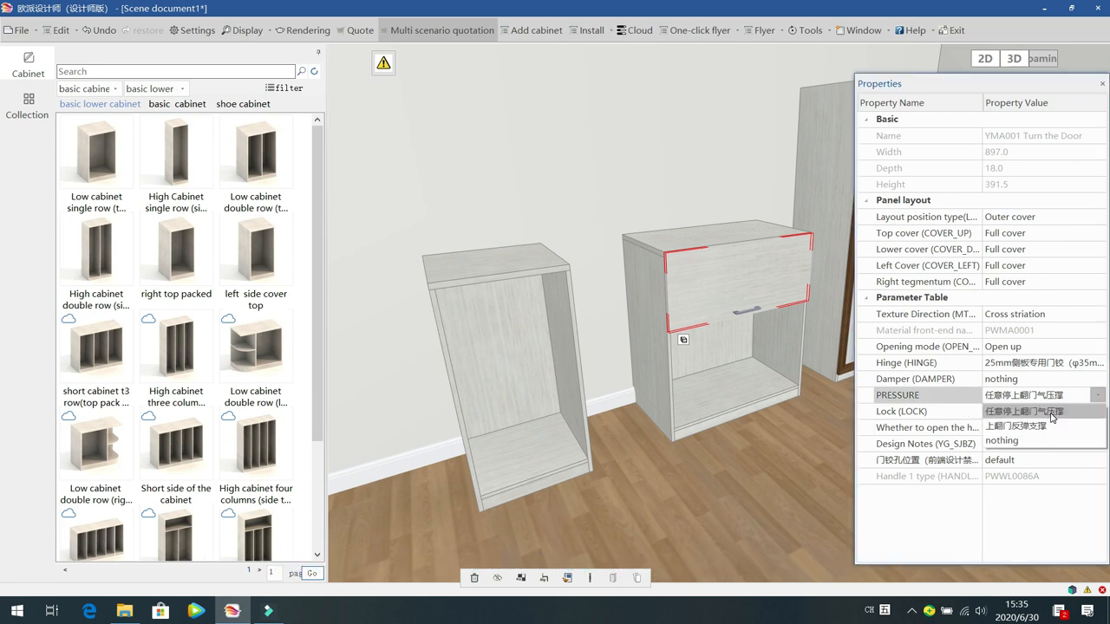
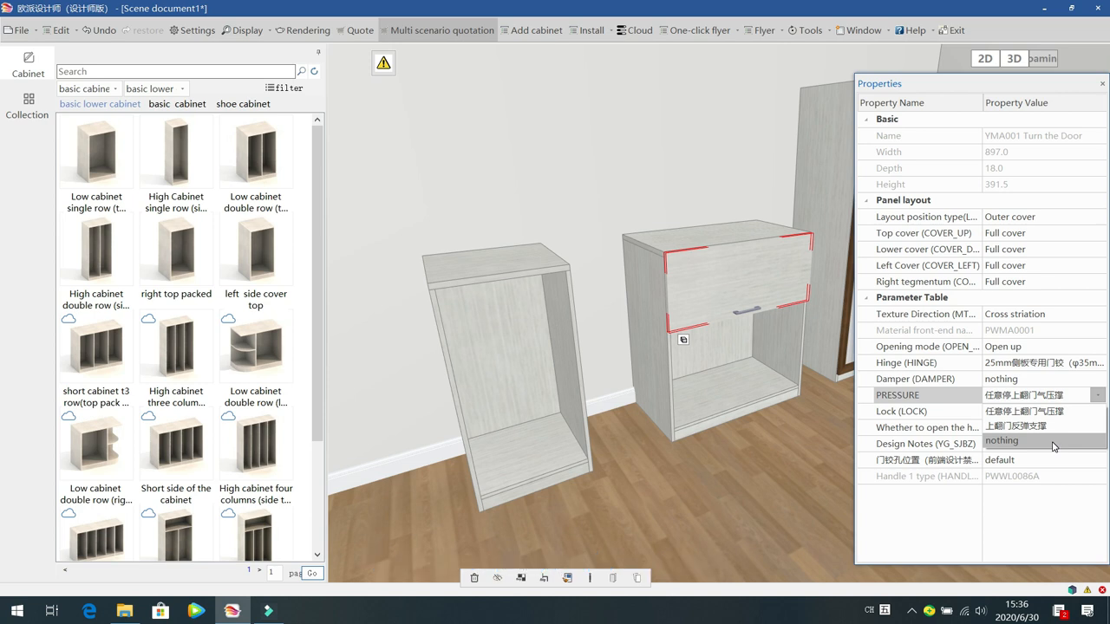
{"action": "left_click", "coordinate": [1022, 508]}
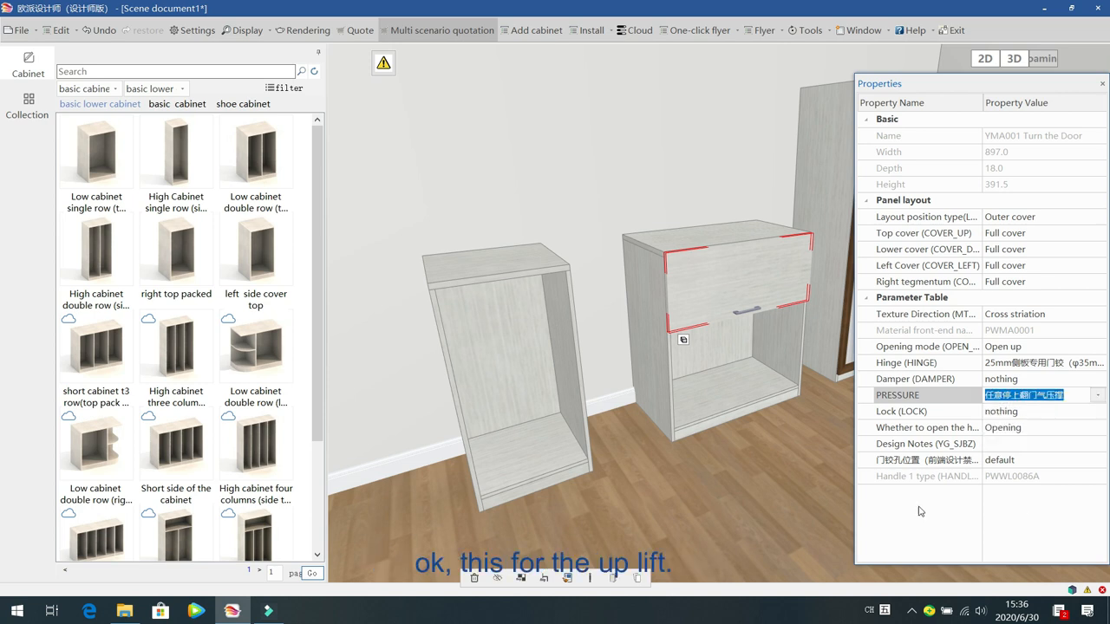
{"action": "key", "text": "Delete"}
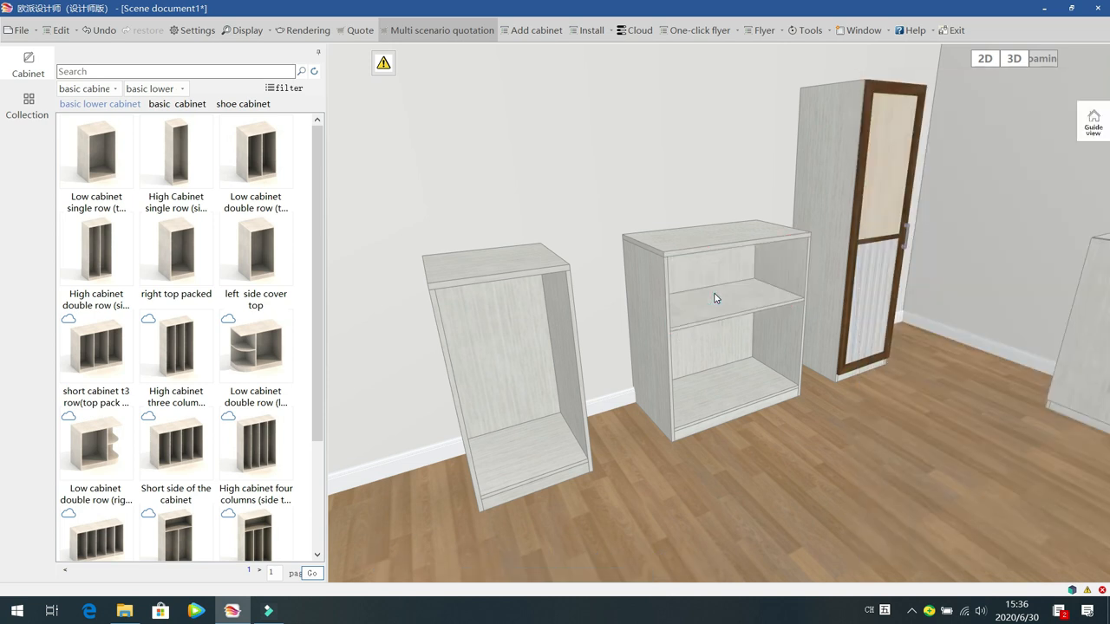
Step: Browse the drawer, filler open door and fake door categories of the door library for the 900-wide cabinet
{"action": "left_click", "coordinate": [744, 388]}
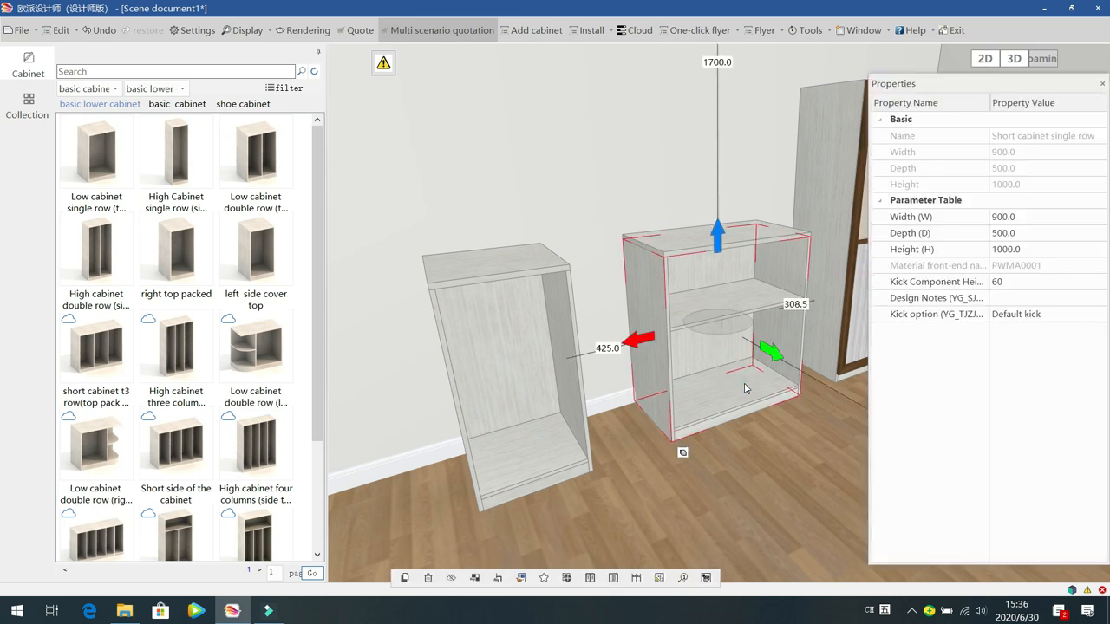
{"action": "double_click", "coordinate": [744, 387]}
{"action": "left_click", "coordinate": [54, 91]}
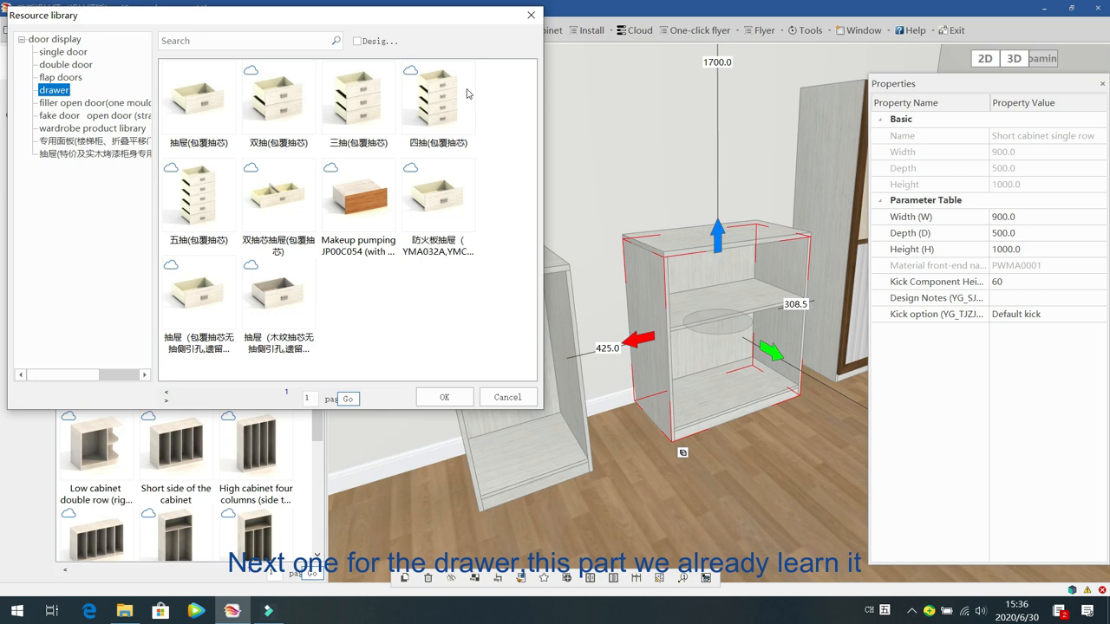
{"action": "left_click", "coordinate": [91, 104]}
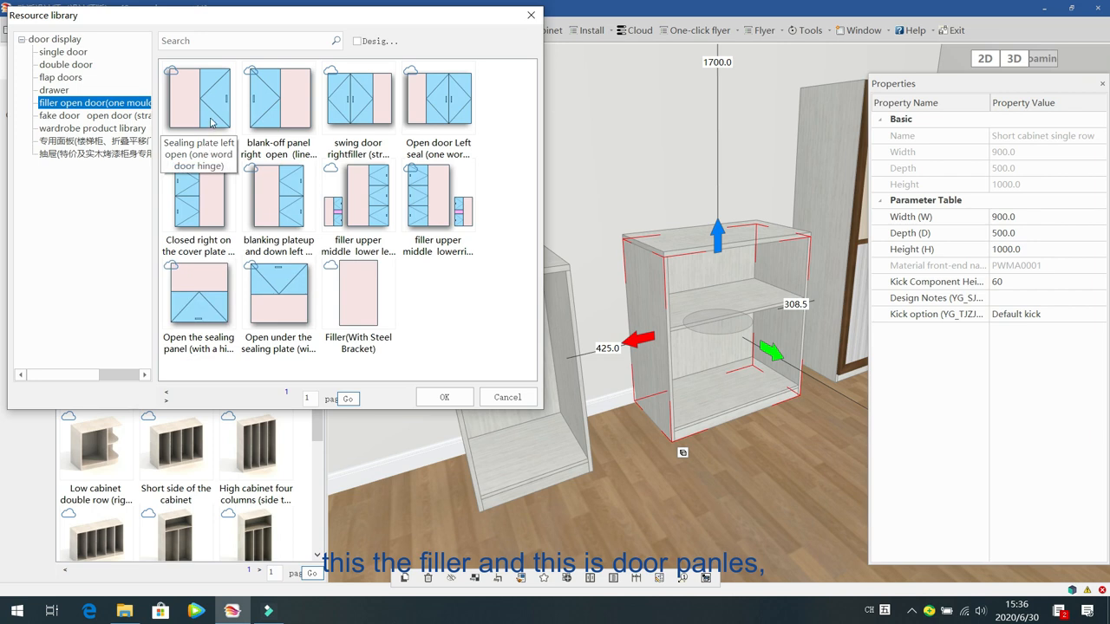
{"action": "left_click", "coordinate": [94, 116]}
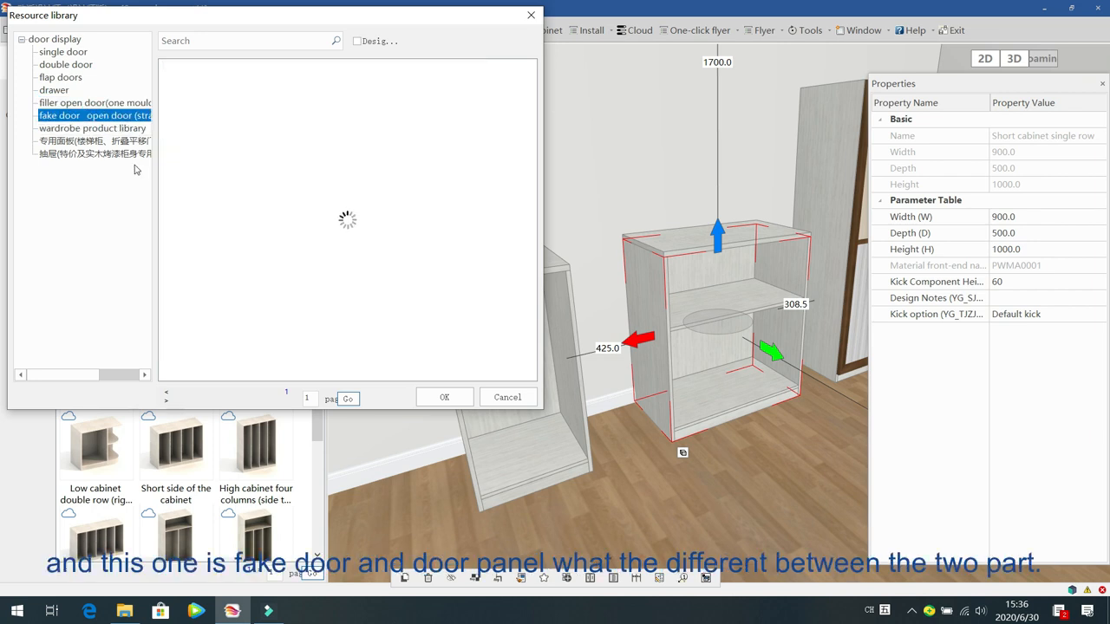
{"action": "left_click", "coordinate": [95, 102]}
Step: Set the width of the 500-wide low cabinet to 1000
{"action": "left_click_drag", "start_coordinate": [789, 473], "coordinate": [669, 443]}
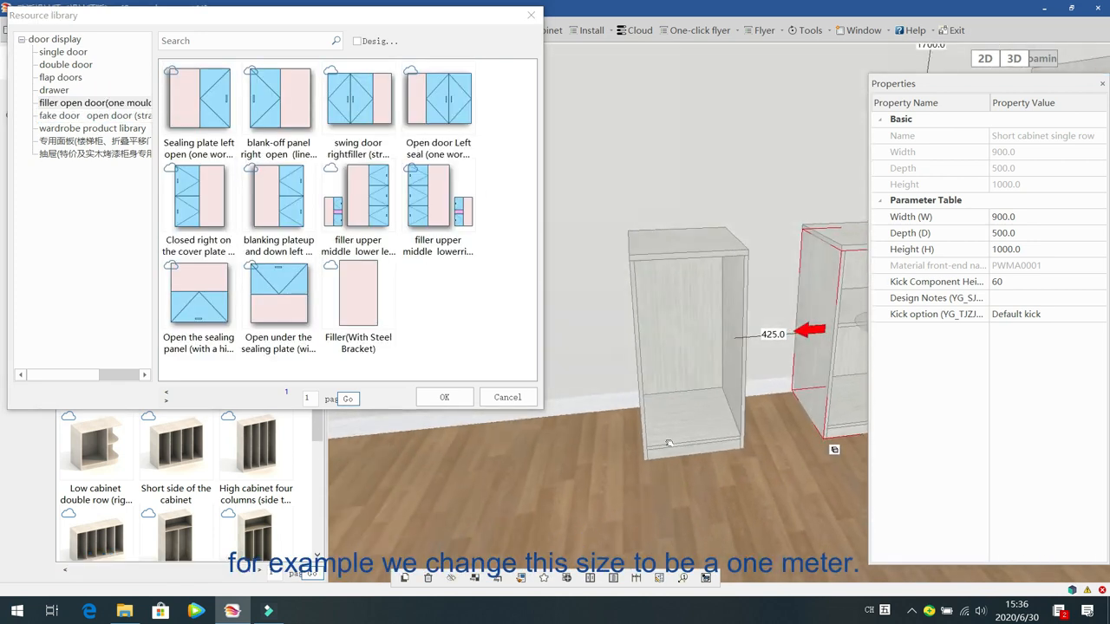
{"action": "left_click", "coordinate": [668, 443]}
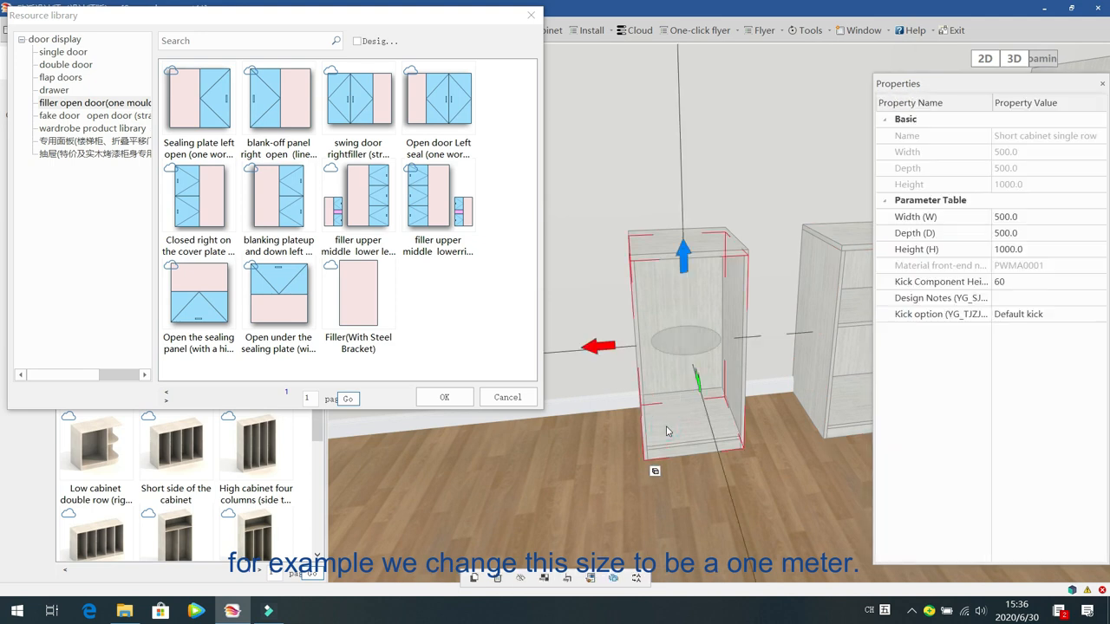
{"action": "left_click", "coordinate": [1036, 220]}
{"action": "type", "text": "100"}
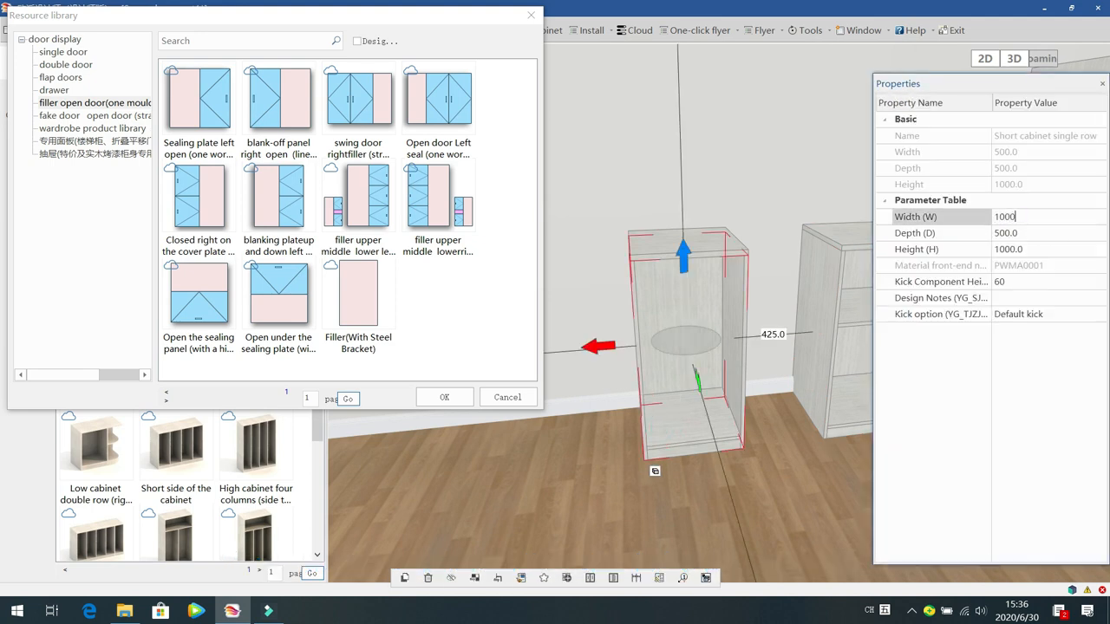
{"action": "key", "text": "Return"}
{"action": "key", "text": "Escape"}
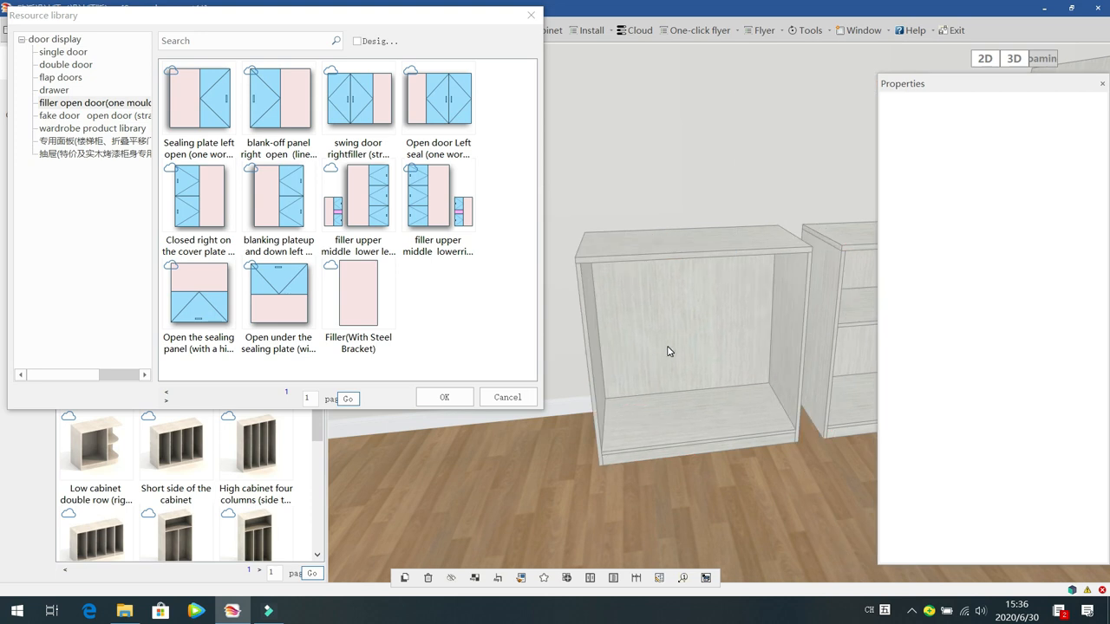
Step: Add the "Sealing plate left open (one word door hinge)" filler and door model to the 1000-wide cabinet's front opening
{"action": "left_click", "coordinate": [668, 351]}
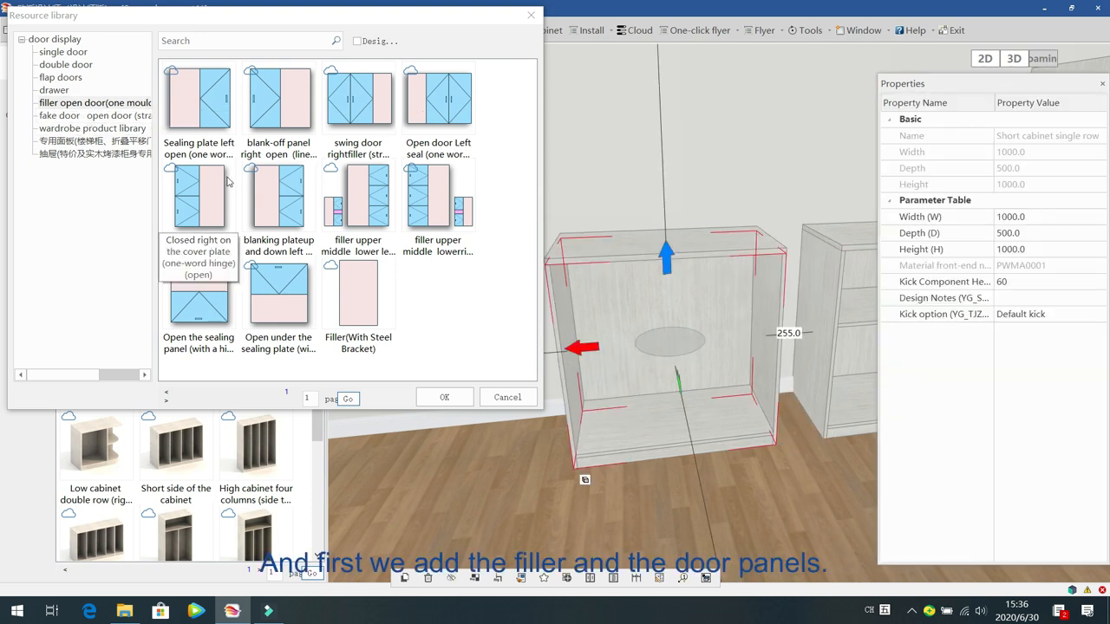
{"action": "left_click", "coordinate": [194, 99]}
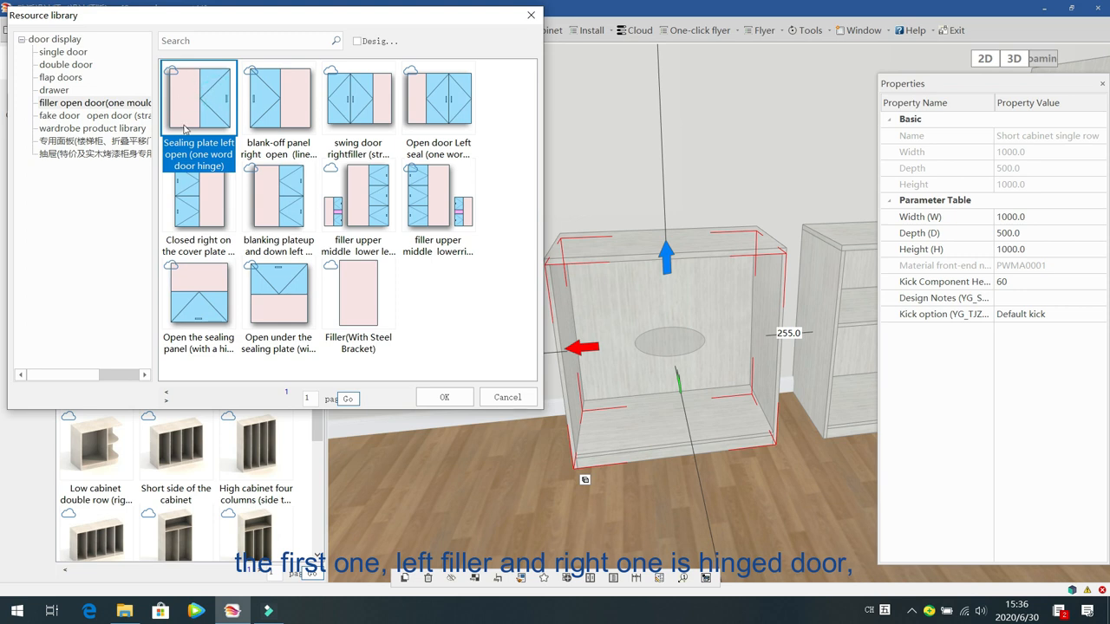
{"action": "double_click", "coordinate": [208, 91]}
{"action": "left_click", "coordinate": [637, 354]}
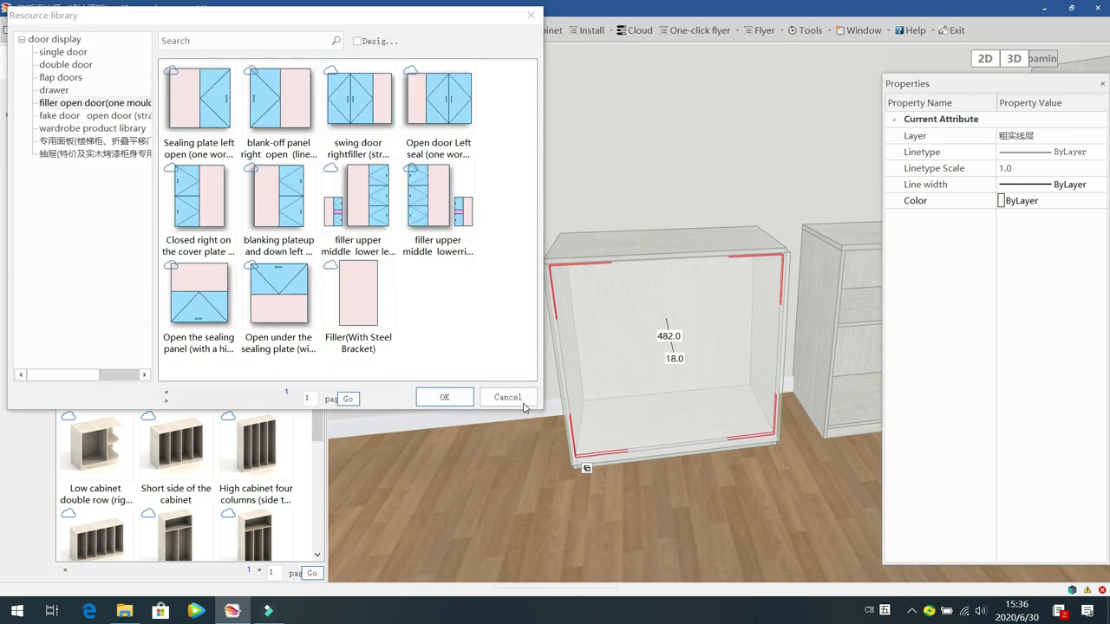
Step: Close the door library and inspect the fixed filler panel on the front of the 1000-wide cabinet
{"action": "left_click", "coordinate": [520, 401]}
{"action": "left_click", "coordinate": [527, 504]}
{"action": "left_click", "coordinate": [624, 361]}
{"action": "left_click", "coordinate": [619, 347]}
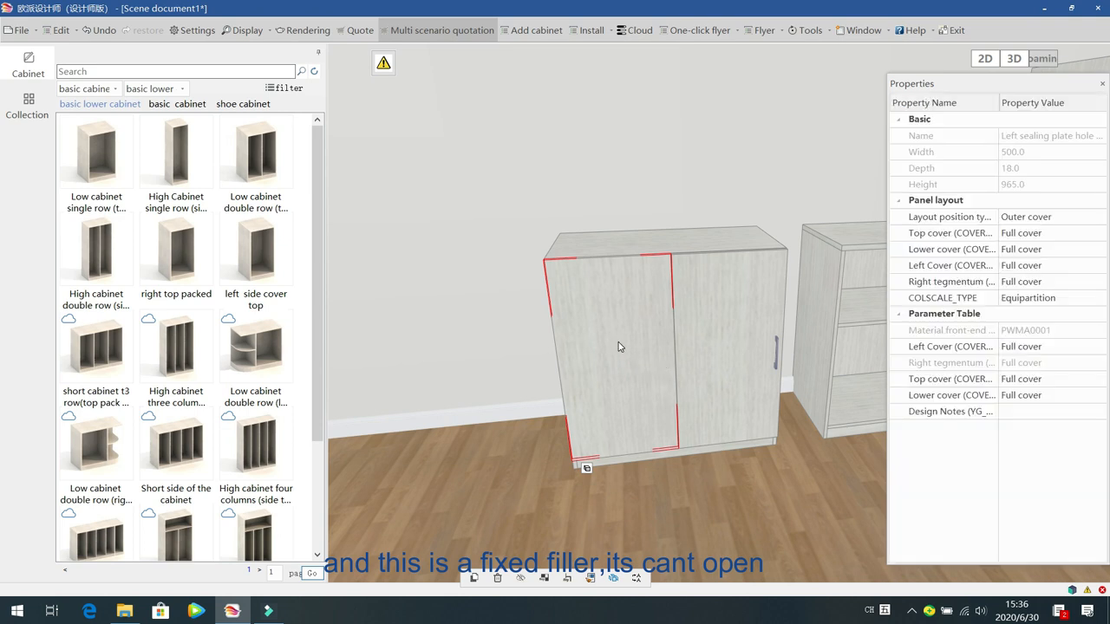
{"action": "left_click", "coordinate": [513, 388]}
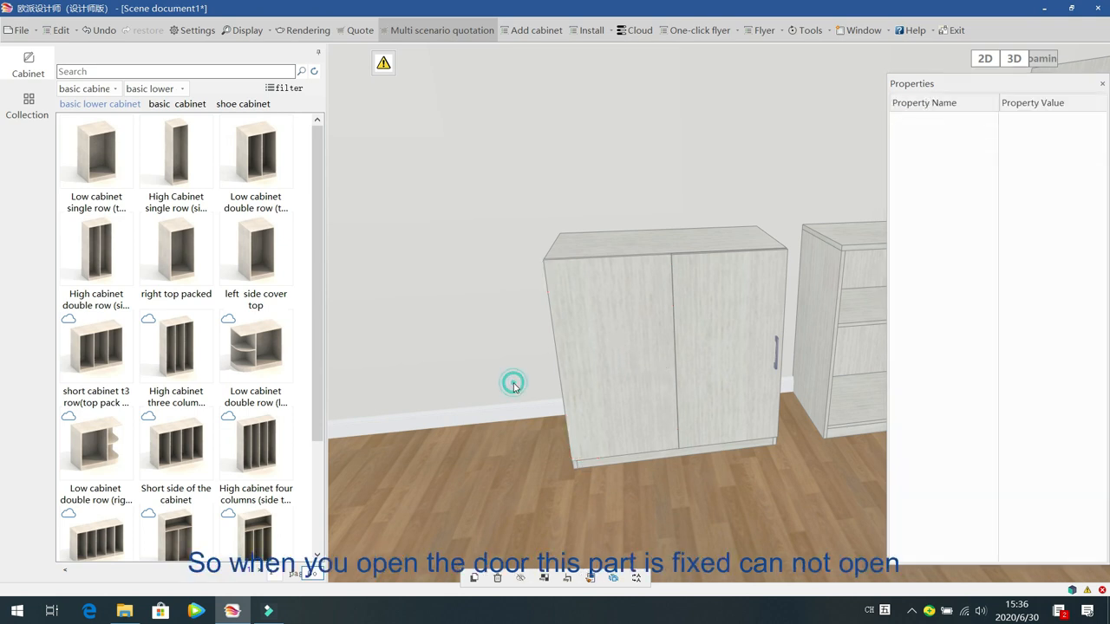
Step: Review the COLSCALE_TYPE options of the filler panel, keep Equipartition, and view the properties of the adjacent door panel
{"action": "left_click", "coordinate": [621, 314]}
{"action": "left_click", "coordinate": [1096, 299]}
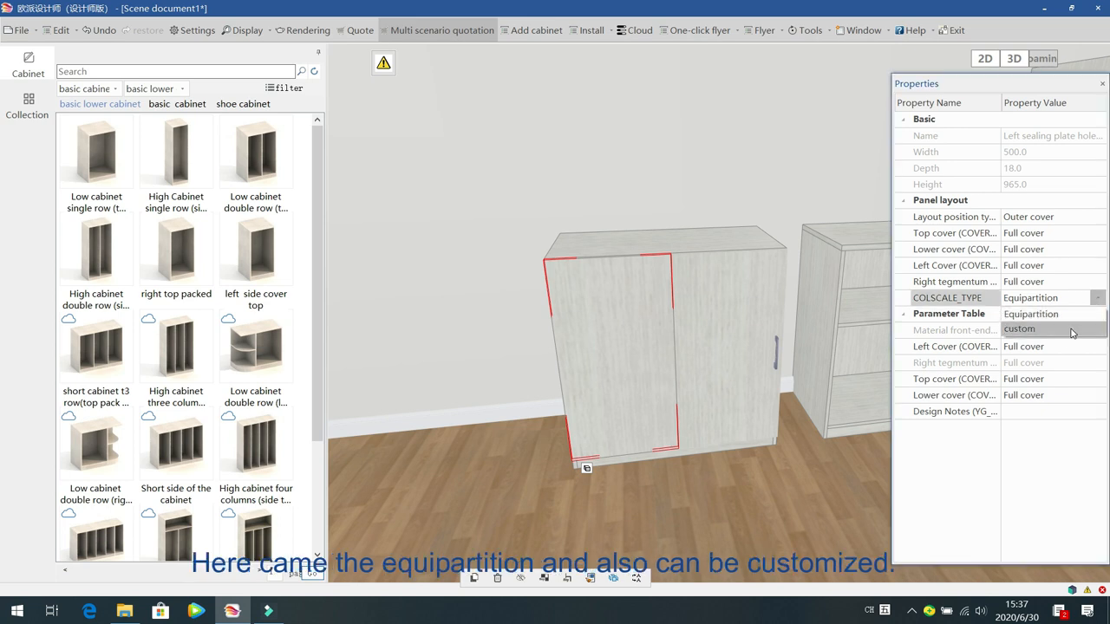
{"action": "left_click", "coordinate": [1036, 314]}
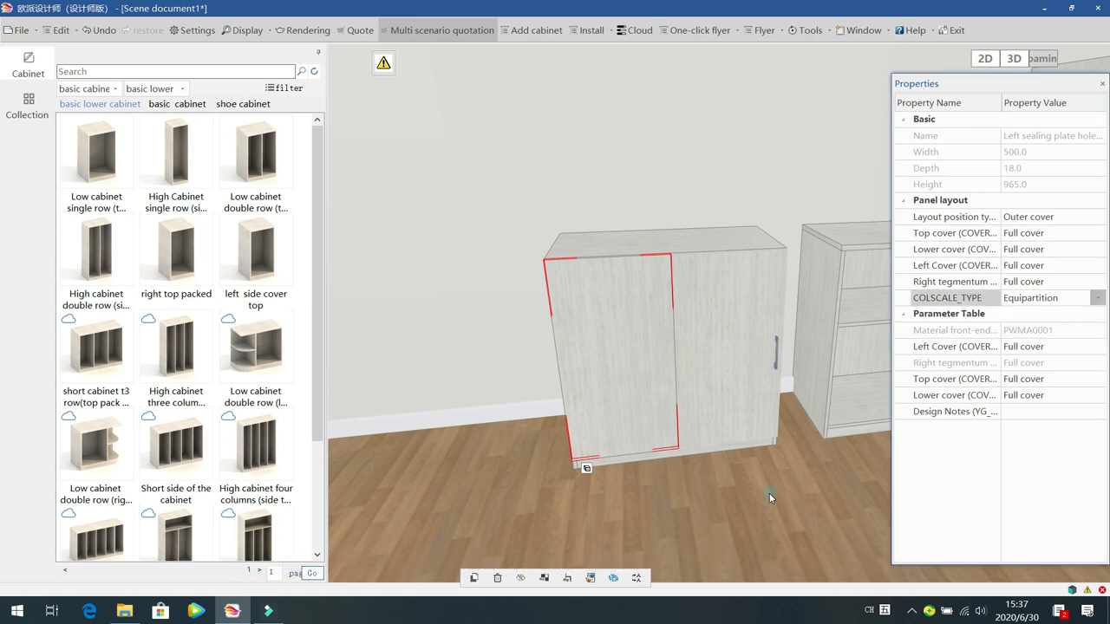
{"action": "left_click", "coordinate": [736, 316]}
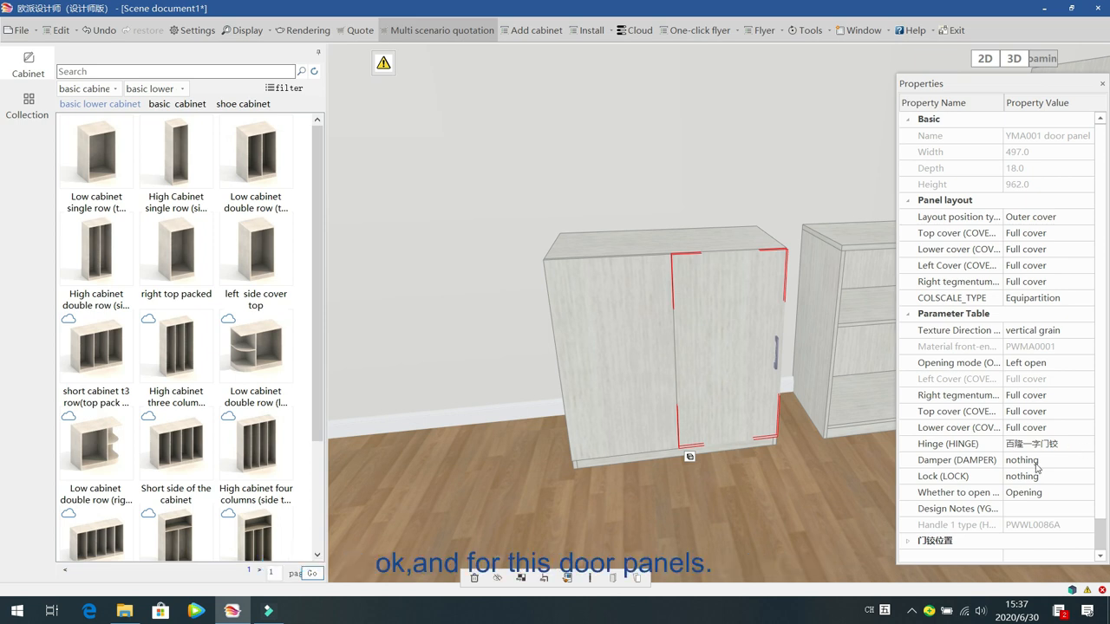
{"action": "left_click_drag", "start_coordinate": [465, 229], "coordinate": [755, 217]}
{"action": "left_click", "coordinate": [751, 191]}
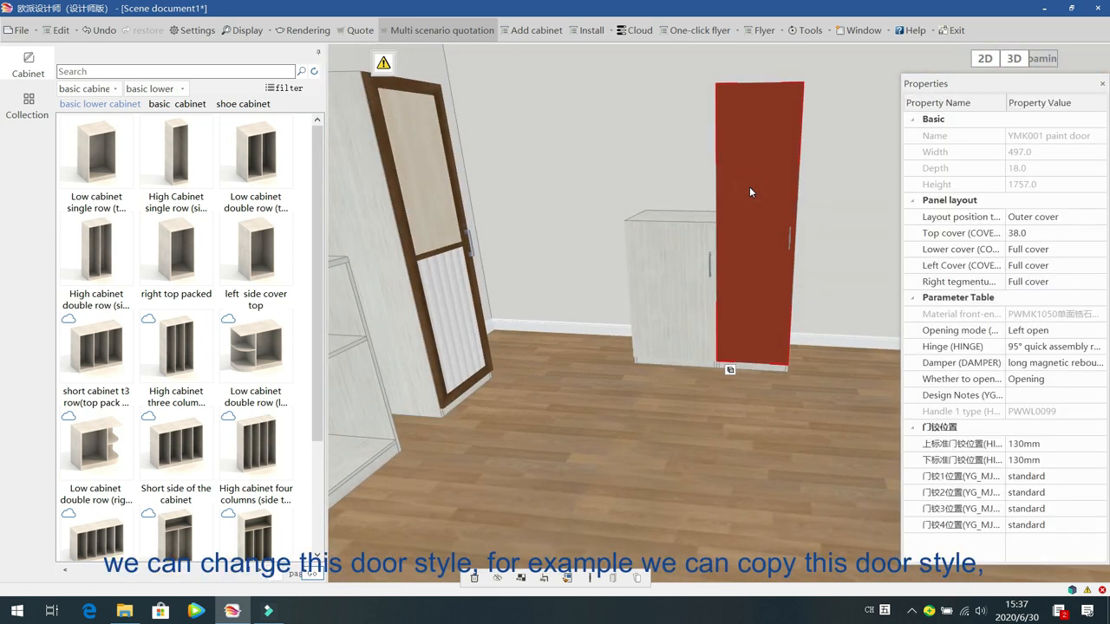
{"action": "right_click", "coordinate": [751, 192]}
{"action": "left_click", "coordinate": [785, 255]}
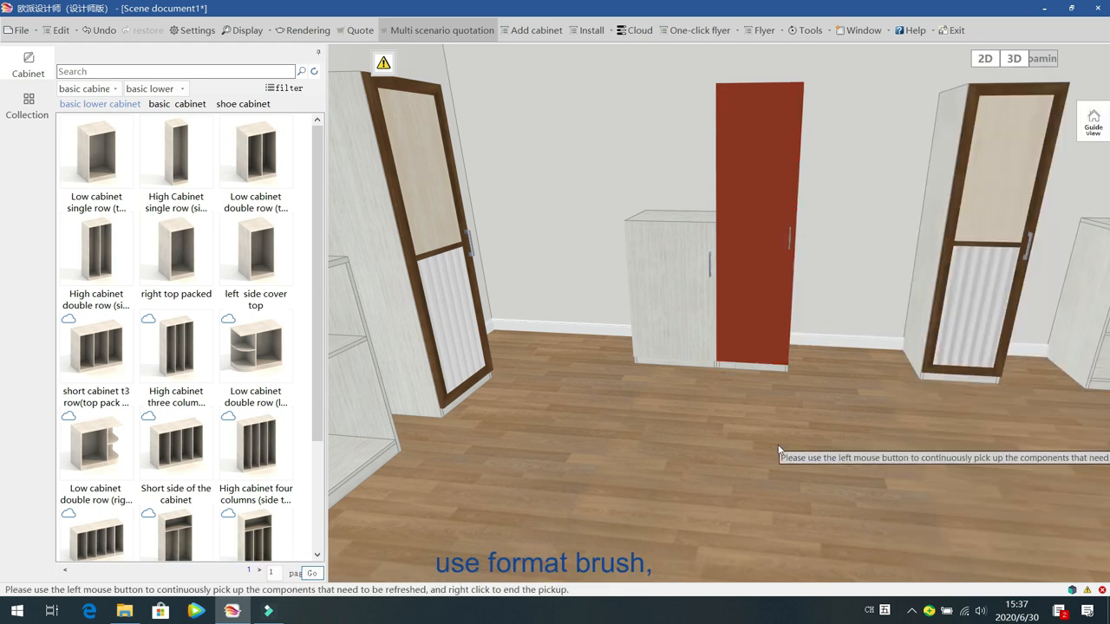
{"action": "right_click", "coordinate": [617, 460]}
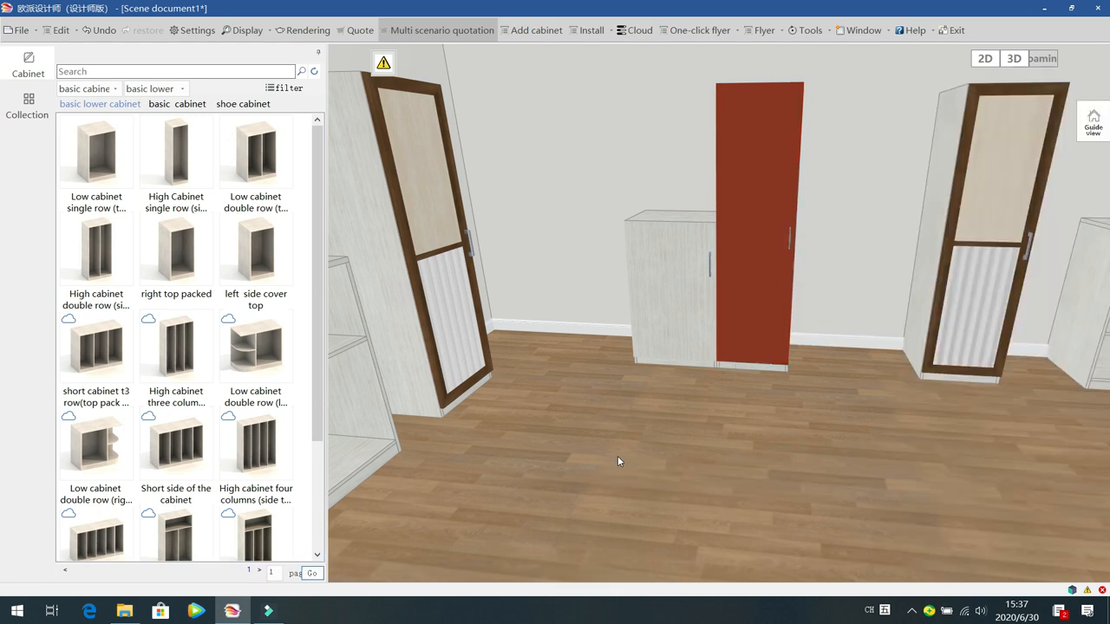
Step: Copy the style of the tall cabinet's red paint door onto the 1000-wide cabinet's door panel using Format brush
{"action": "scroll", "coordinate": [689, 453], "scroll_direction": "down", "scroll_amount": 3}
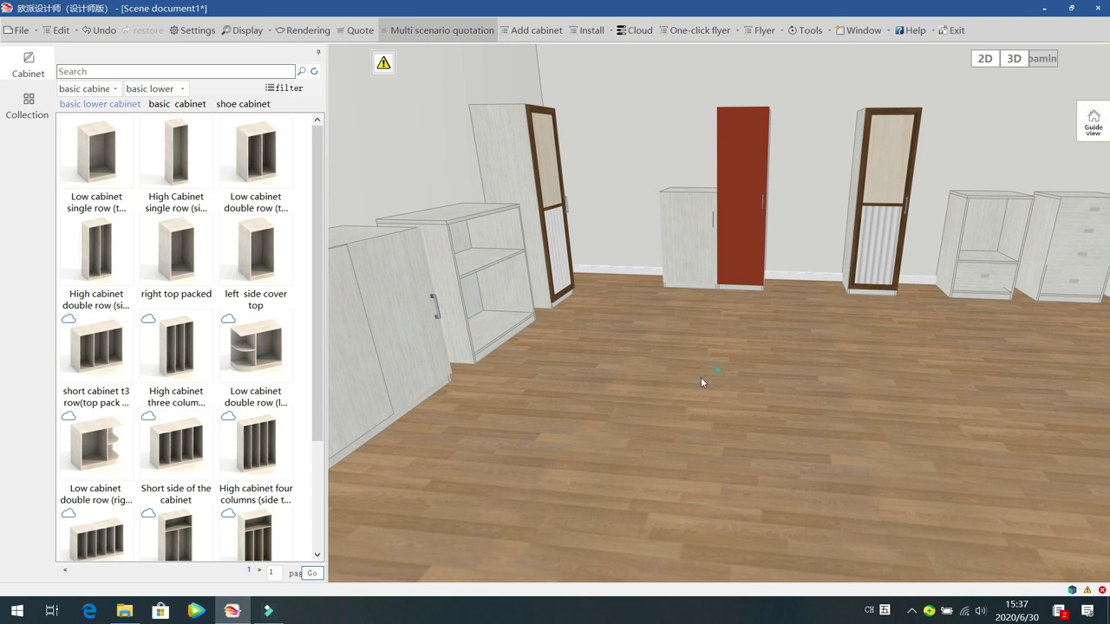
{"action": "scroll", "coordinate": [701, 377], "scroll_direction": "up", "scroll_amount": 3}
{"action": "left_click", "coordinate": [778, 211]}
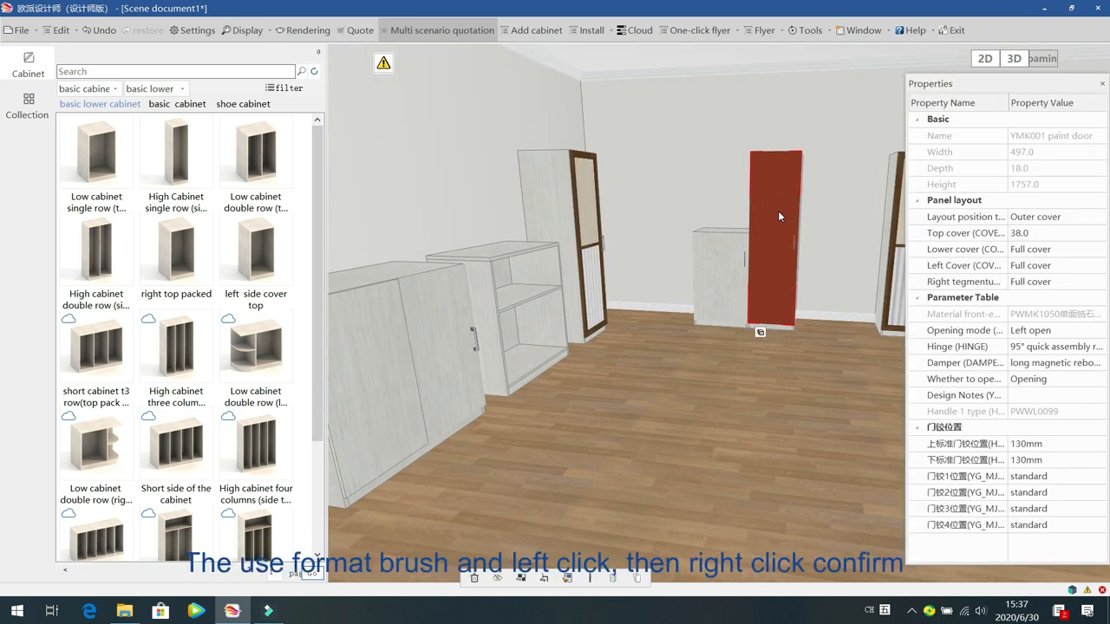
{"action": "right_click", "coordinate": [777, 211]}
{"action": "left_click", "coordinate": [810, 275]}
{"action": "left_click", "coordinate": [447, 314]}
{"action": "right_click", "coordinate": [447, 314]}
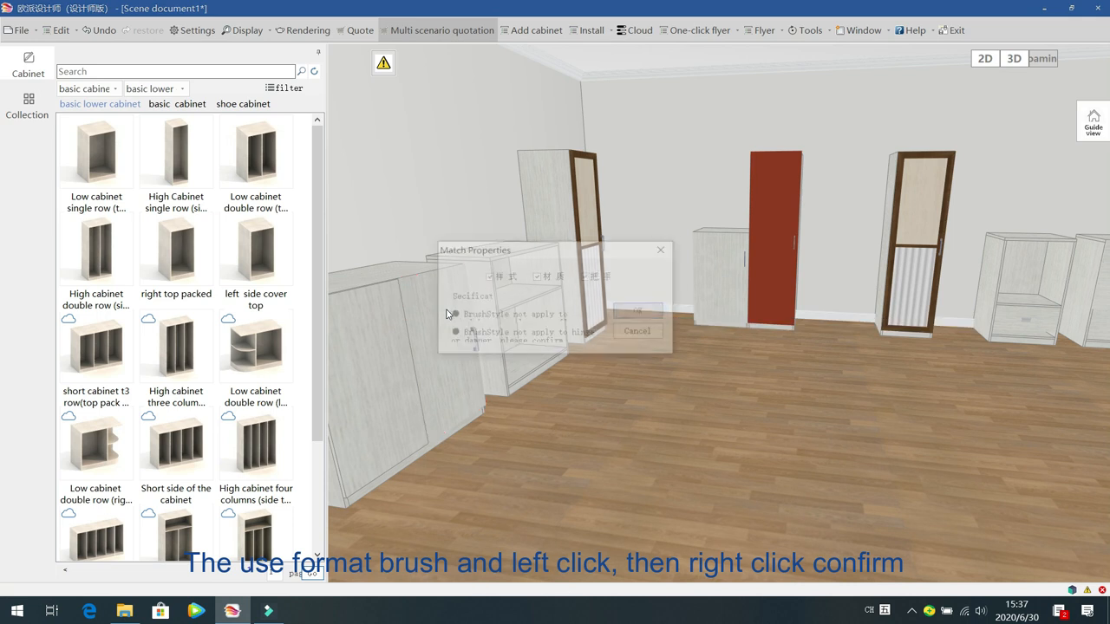
{"action": "left_click", "coordinate": [639, 311]}
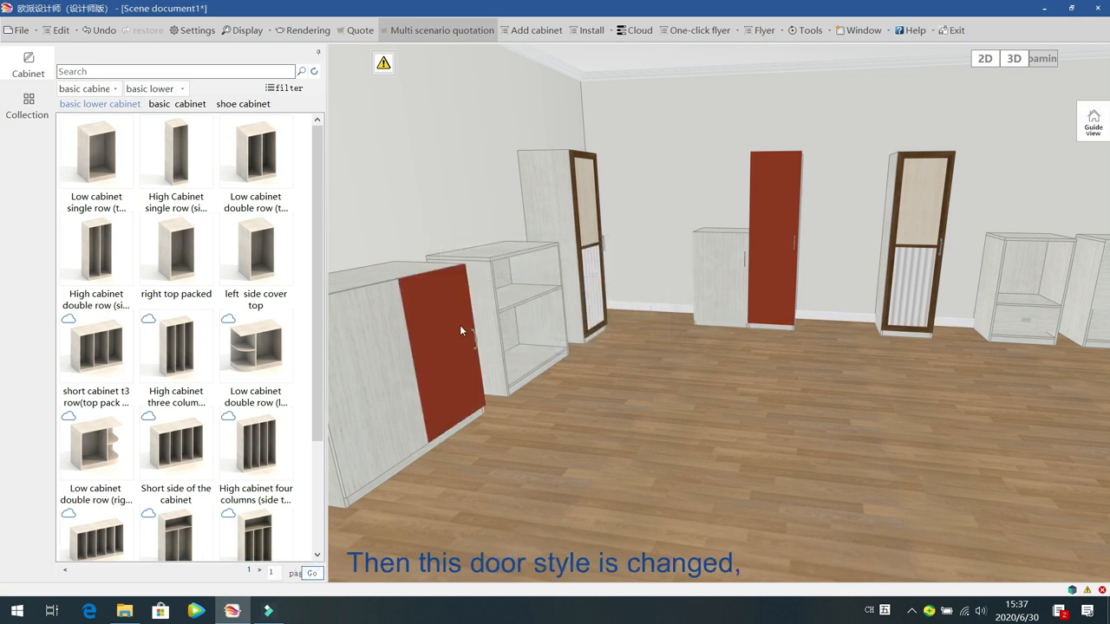
Step: Try to apply the red paint door's style to the 1000-wide cabinet's filler panel with Format brush
{"action": "left_click", "coordinate": [776, 223]}
{"action": "right_click", "coordinate": [776, 221]}
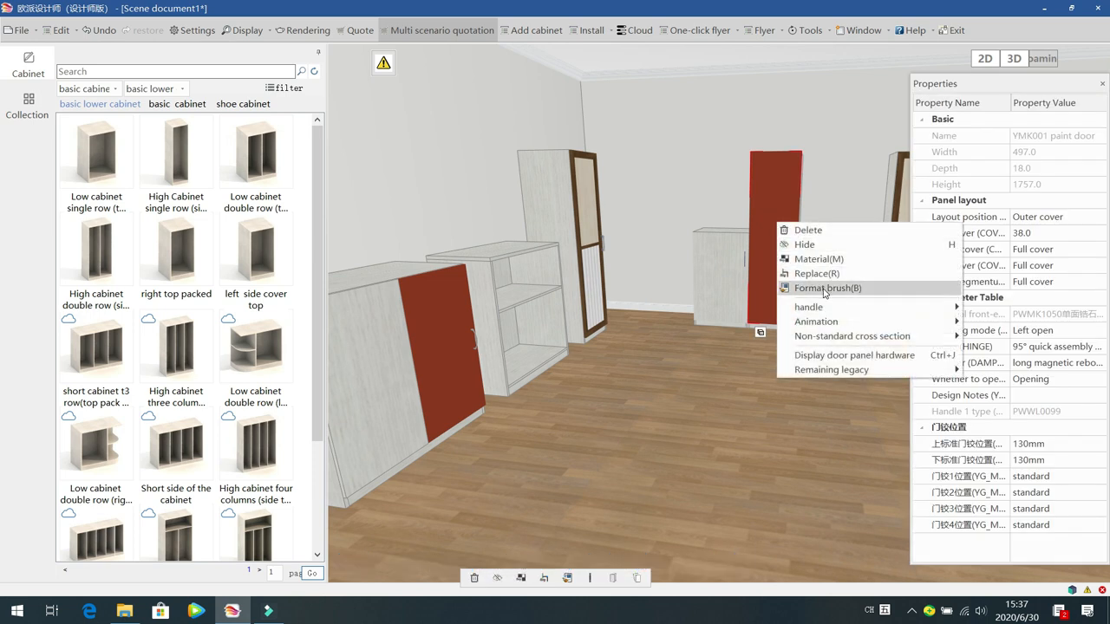
{"action": "left_click", "coordinate": [822, 287]}
{"action": "left_click", "coordinate": [377, 369]}
{"action": "left_click", "coordinate": [378, 373]}
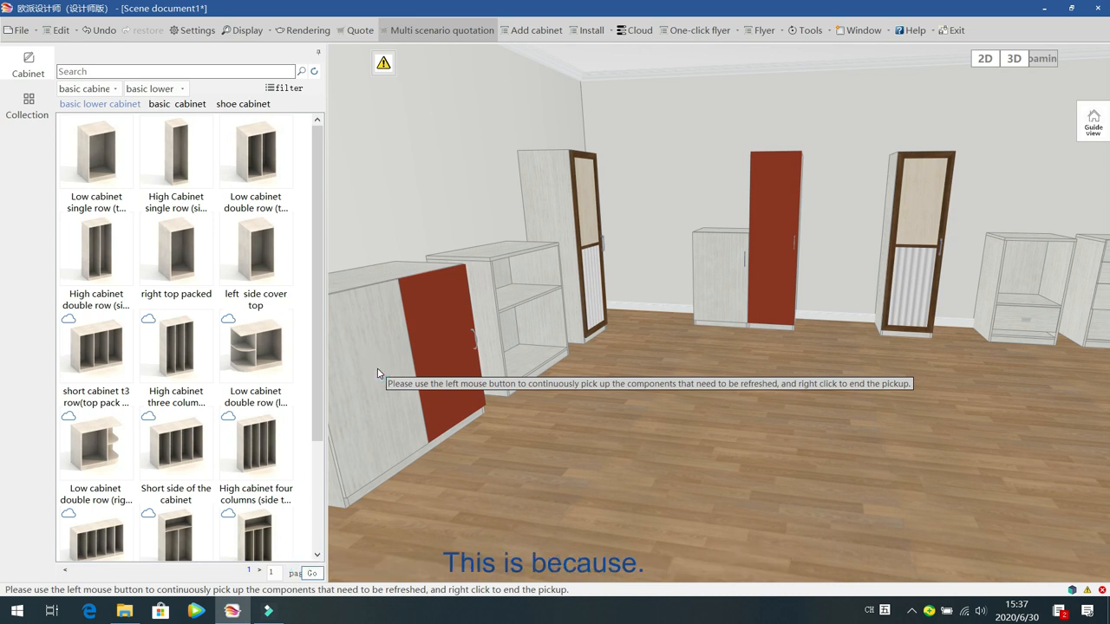
{"action": "right_click", "coordinate": [412, 394]}
Step: Examine the 18 thick and 25 thick filler hole row models offered as replacements for the 1000-wide cabinet's filler panel
{"action": "left_click_drag", "start_coordinate": [813, 441], "coordinate": [637, 479]}
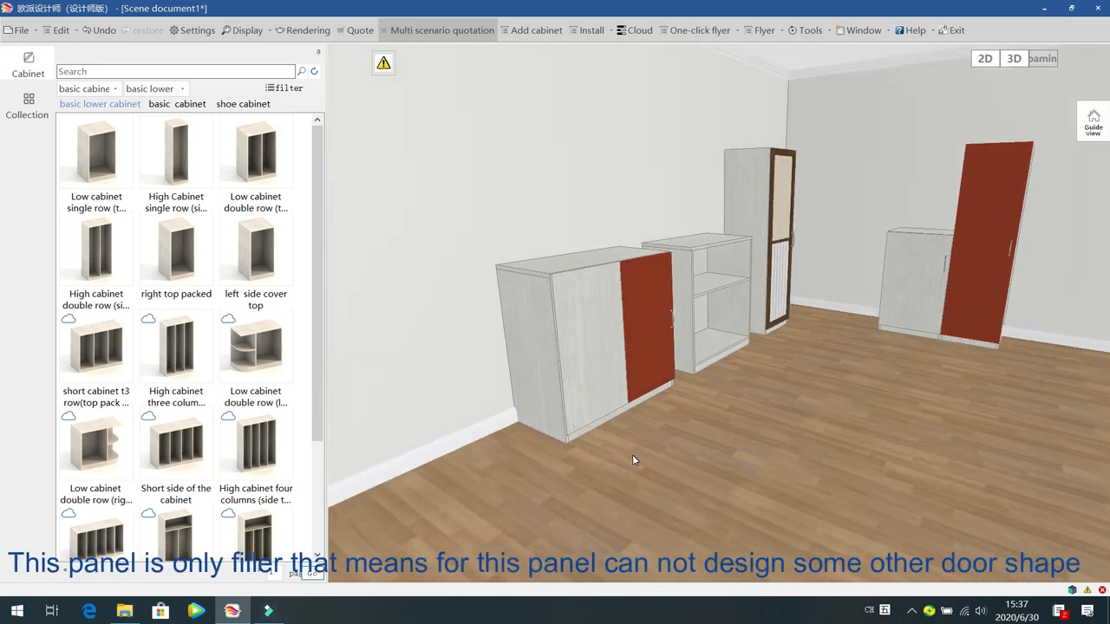
{"action": "left_click", "coordinate": [589, 317]}
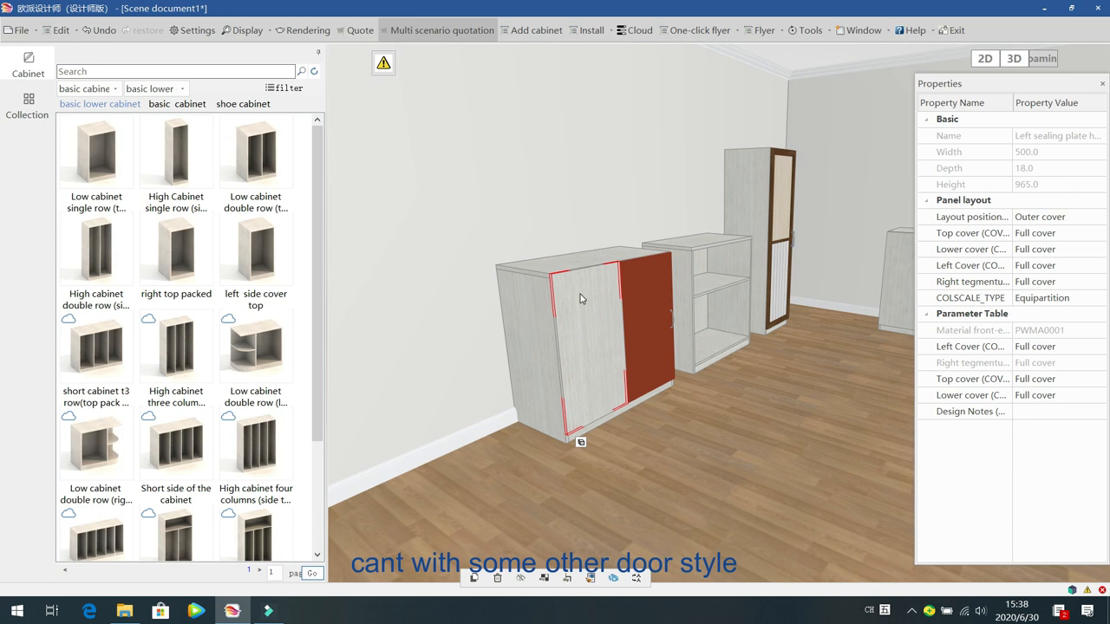
{"action": "right_click", "coordinate": [580, 295]}
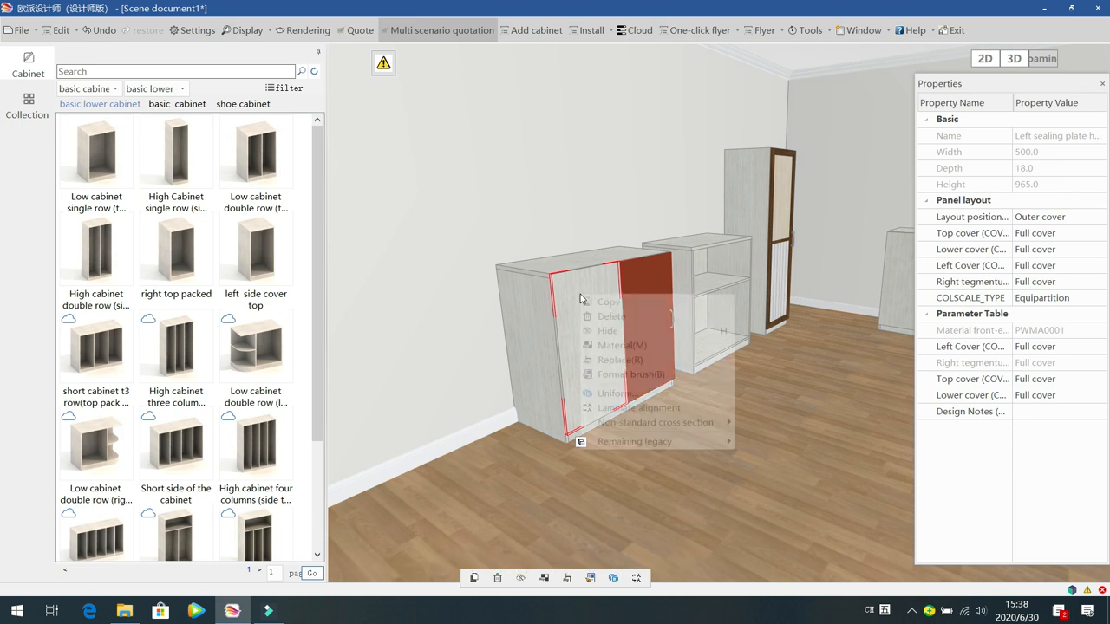
{"action": "left_click", "coordinate": [627, 359]}
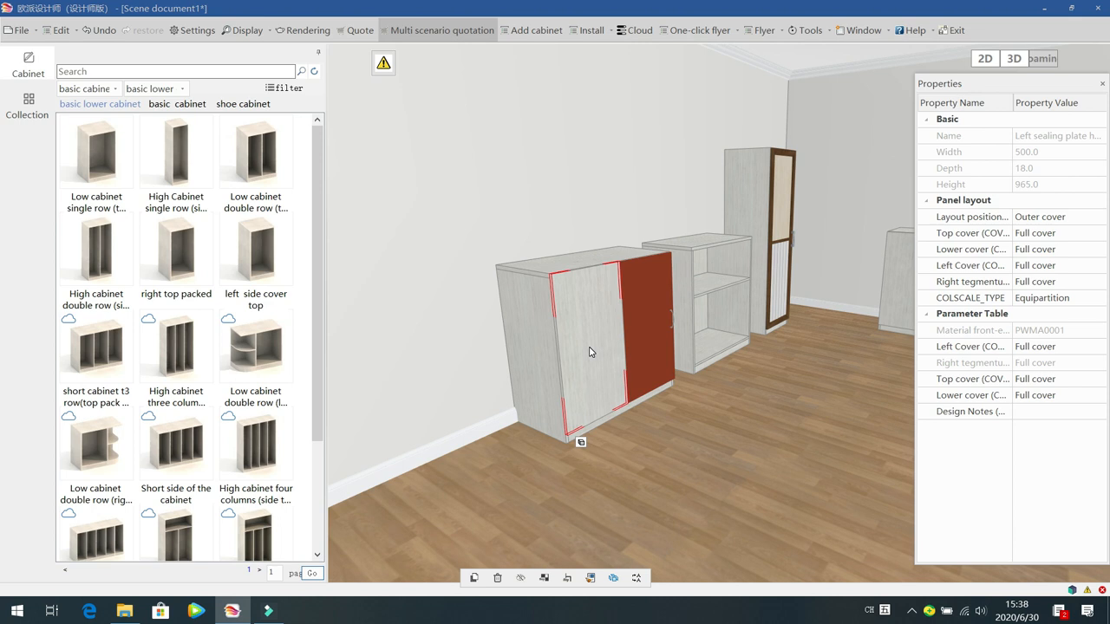
{"action": "left_click", "coordinate": [344, 156]}
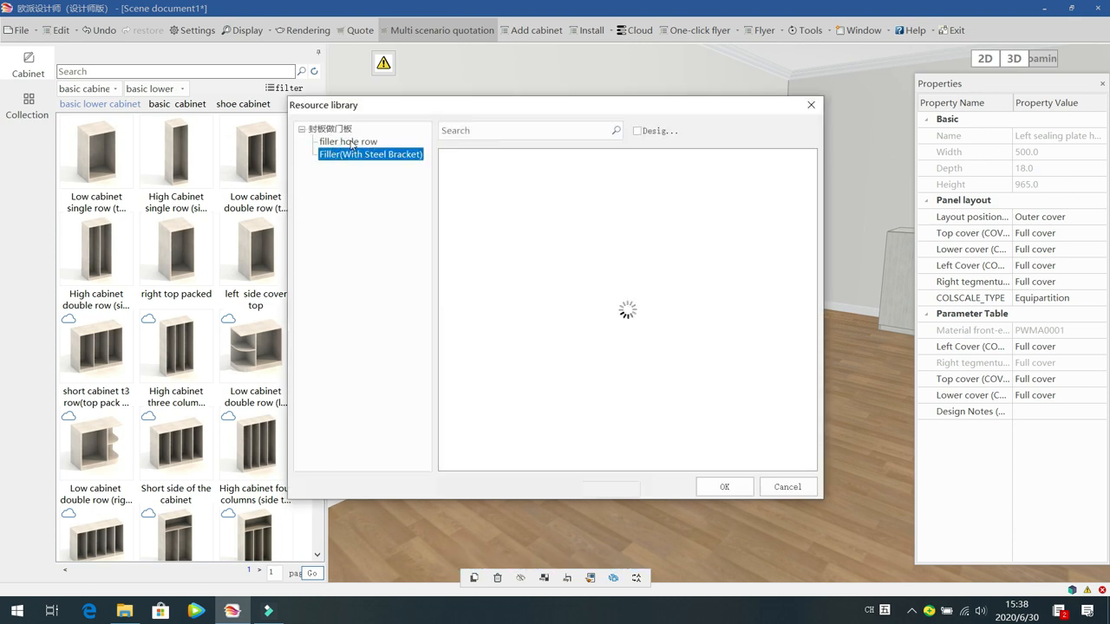
{"action": "left_click", "coordinate": [349, 143]}
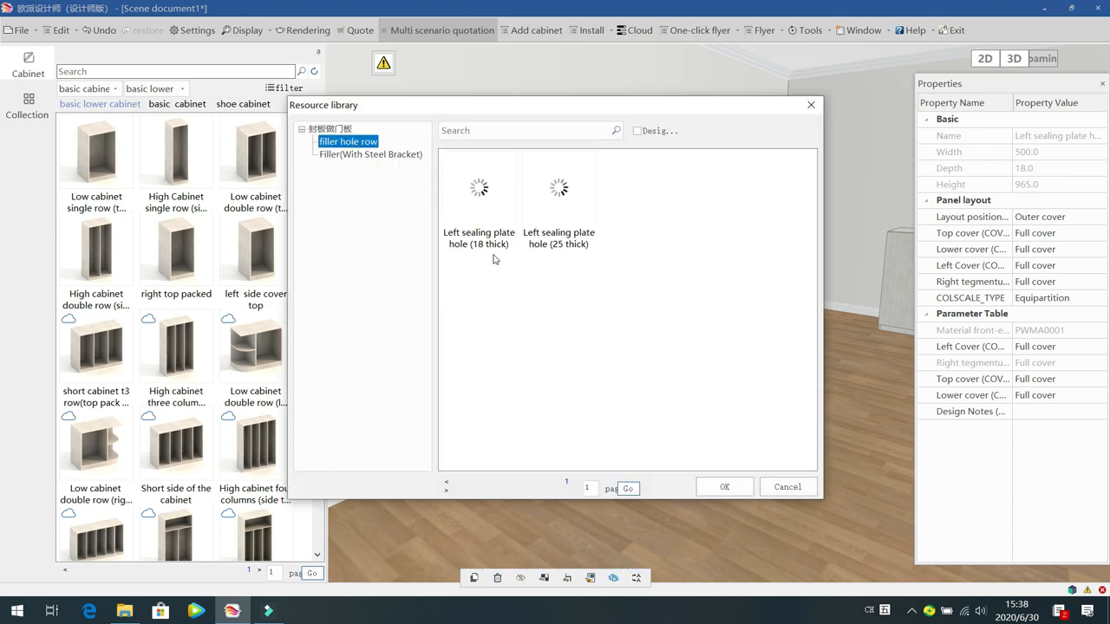
{"action": "left_click", "coordinate": [495, 258]}
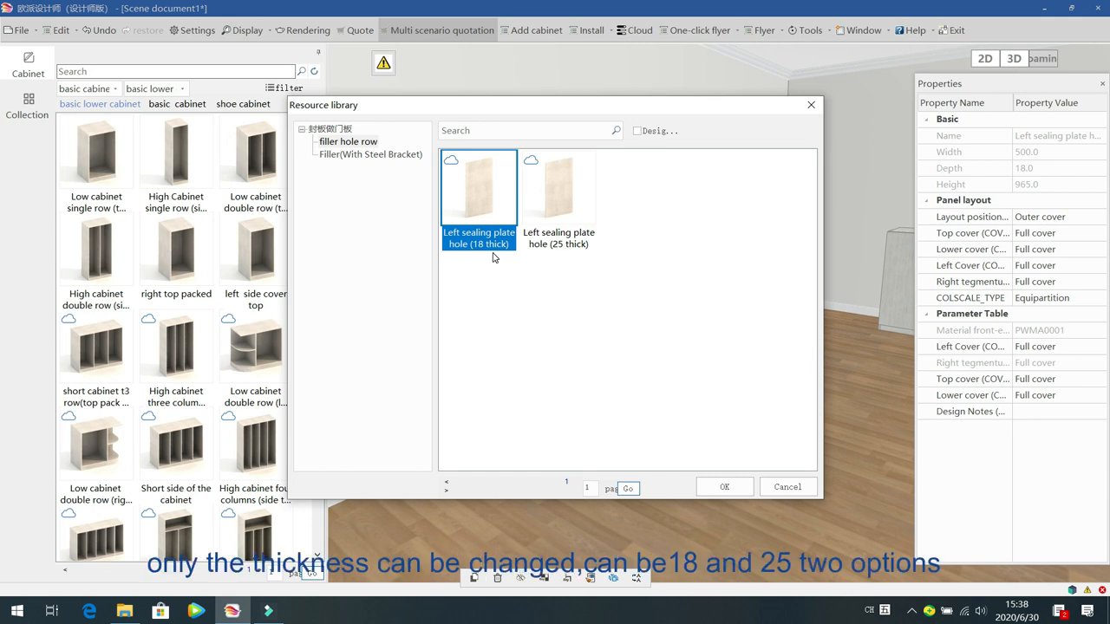
{"action": "left_click", "coordinate": [566, 244]}
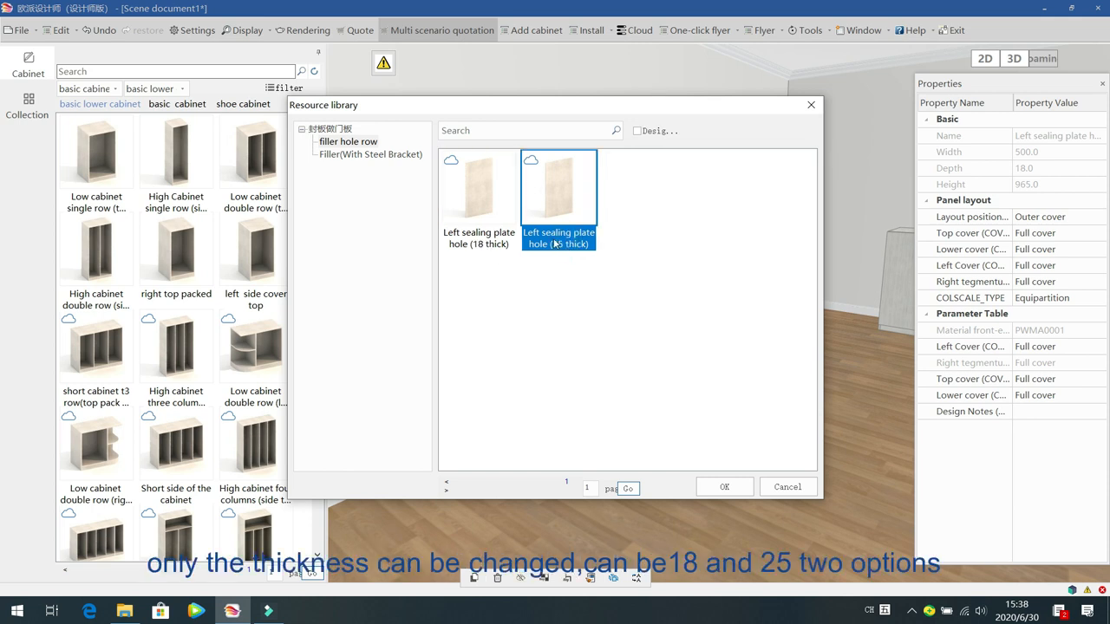
{"action": "left_click", "coordinate": [468, 219]}
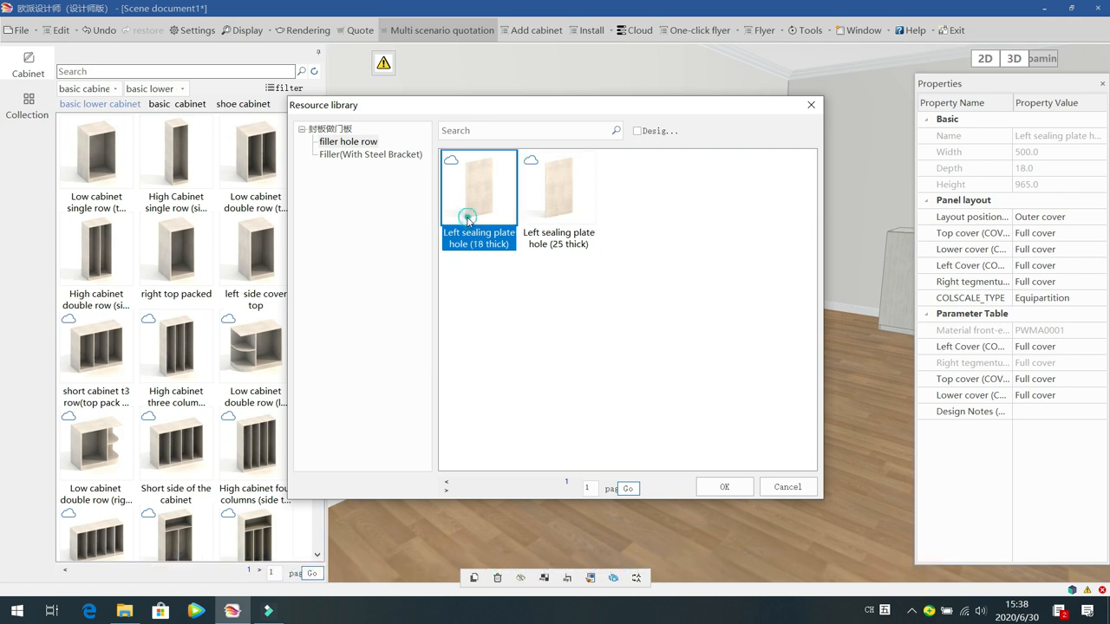
{"action": "left_click", "coordinate": [787, 487]}
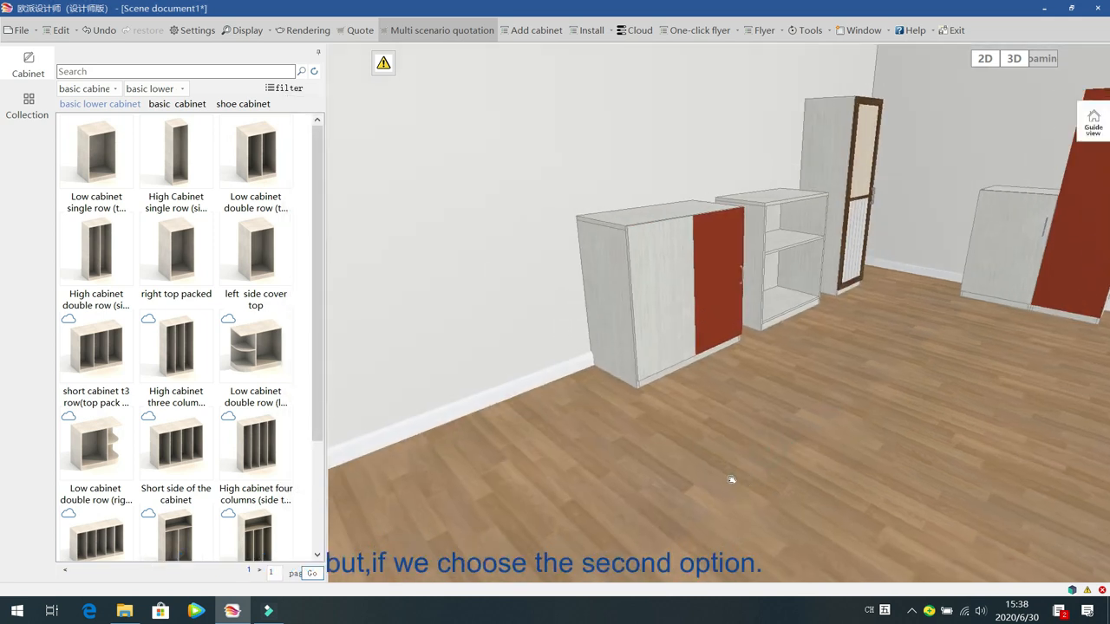
Step: Place a copy of the 1000-wide cabinet beside the original and delete the copy's filler and door panels
{"action": "left_click", "coordinate": [595, 241]}
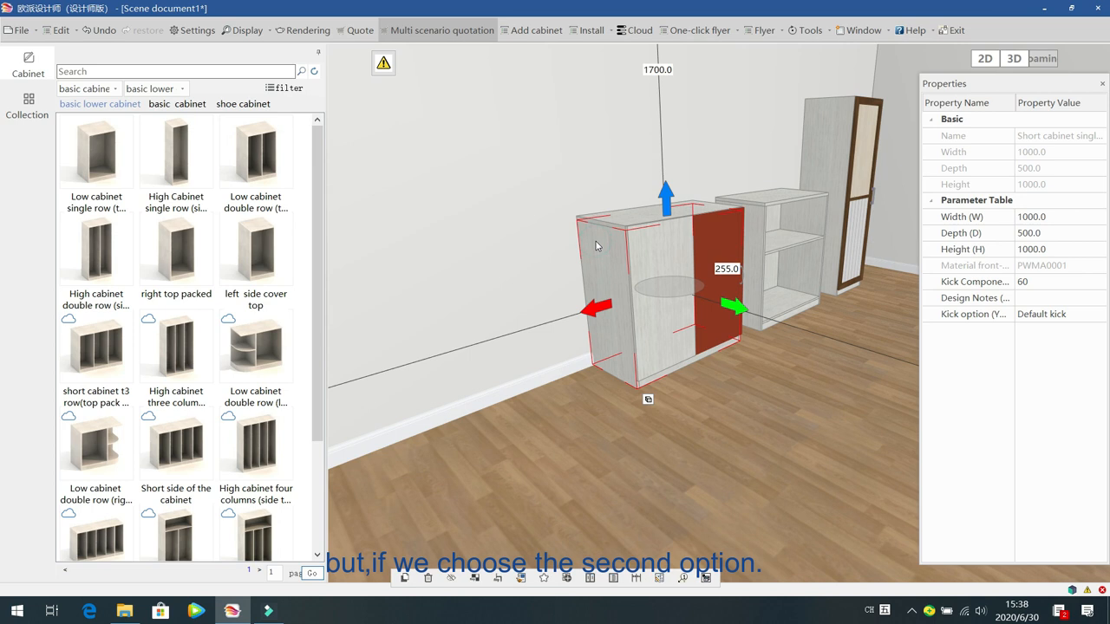
{"action": "right_click", "coordinate": [596, 245]}
{"action": "left_click", "coordinate": [608, 250]}
{"action": "left_click", "coordinate": [439, 320]}
{"action": "left_click", "coordinate": [427, 310]}
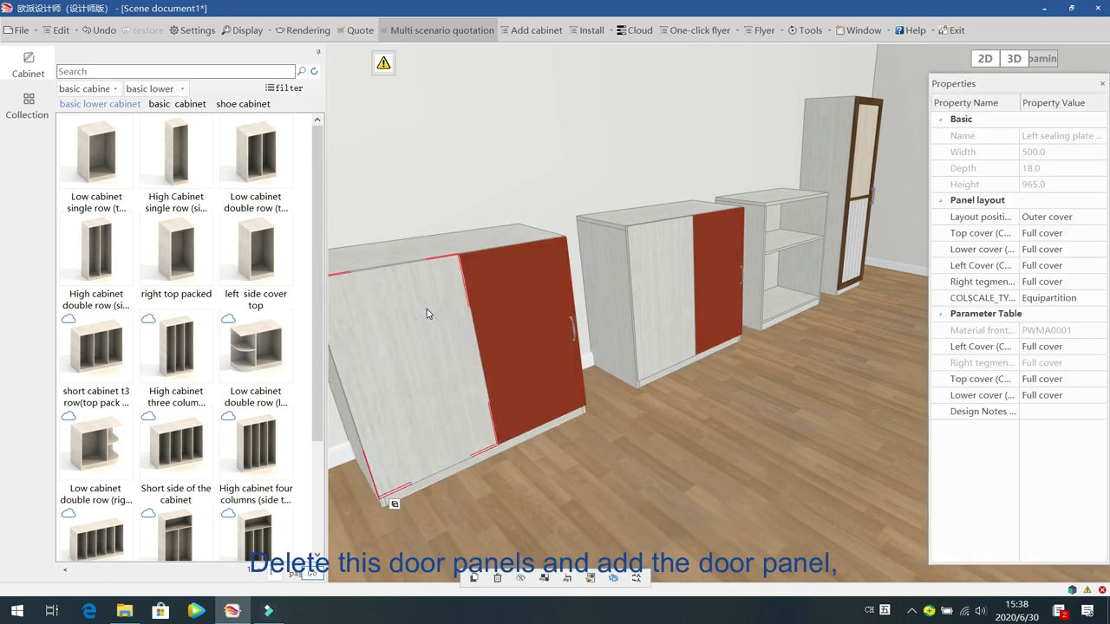
{"action": "key", "text": "Delete"}
Step: Add the "Left open false door (one-word hinge)" model from the fake door category to the copied cabinet's front opening
{"action": "left_click", "coordinate": [427, 309]}
{"action": "double_click", "coordinate": [451, 310]}
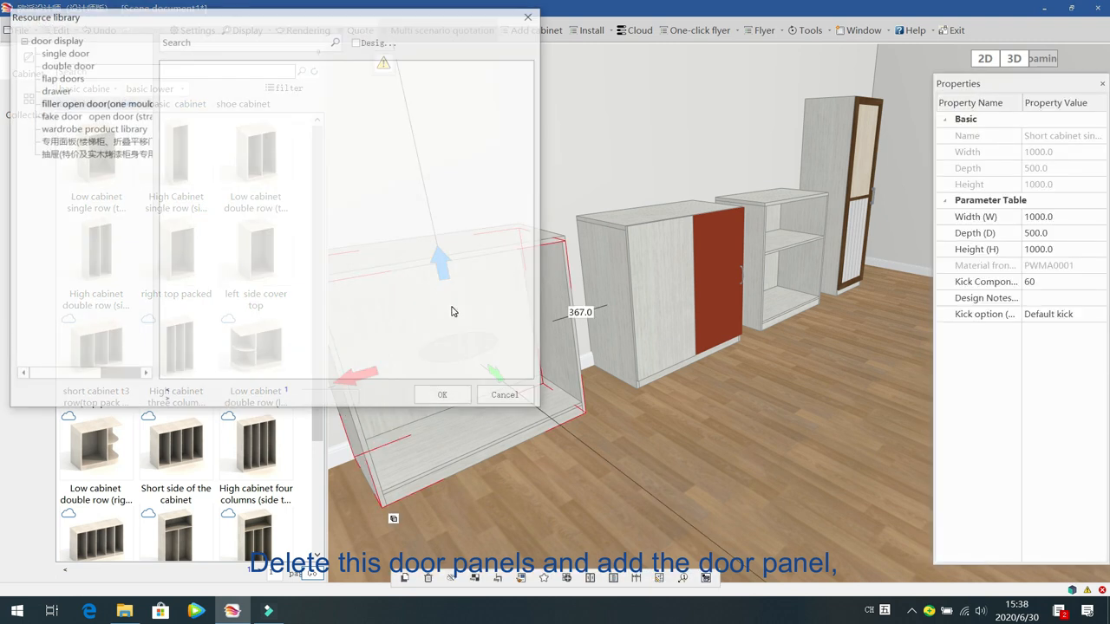
{"action": "left_click", "coordinate": [87, 116]}
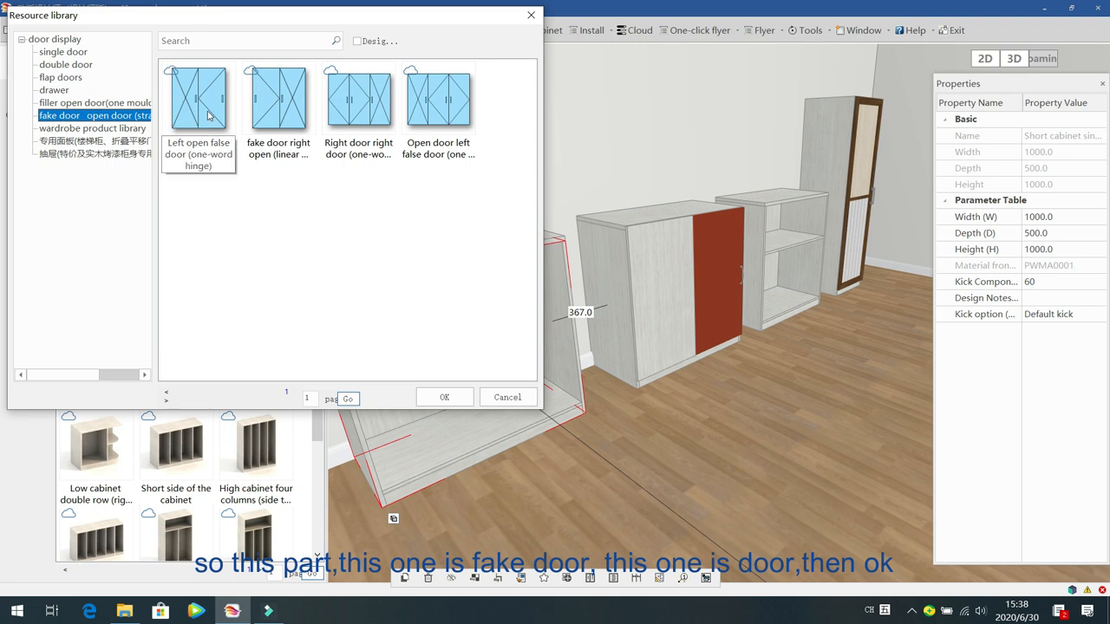
{"action": "left_click", "coordinate": [205, 102]}
{"action": "left_click", "coordinate": [449, 403]}
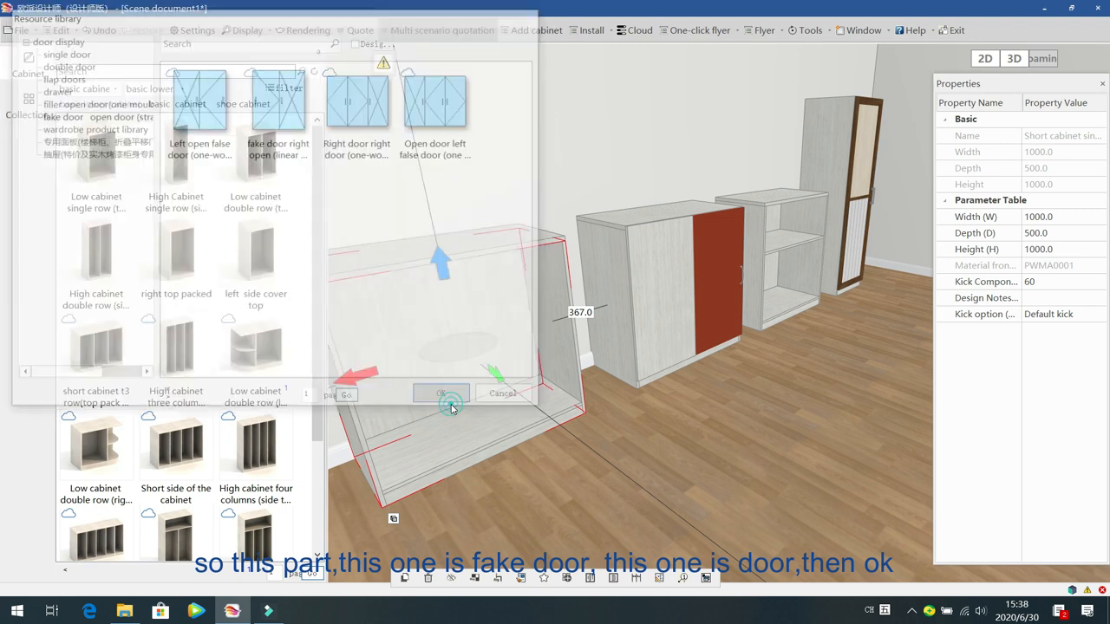
{"action": "left_click", "coordinate": [439, 339]}
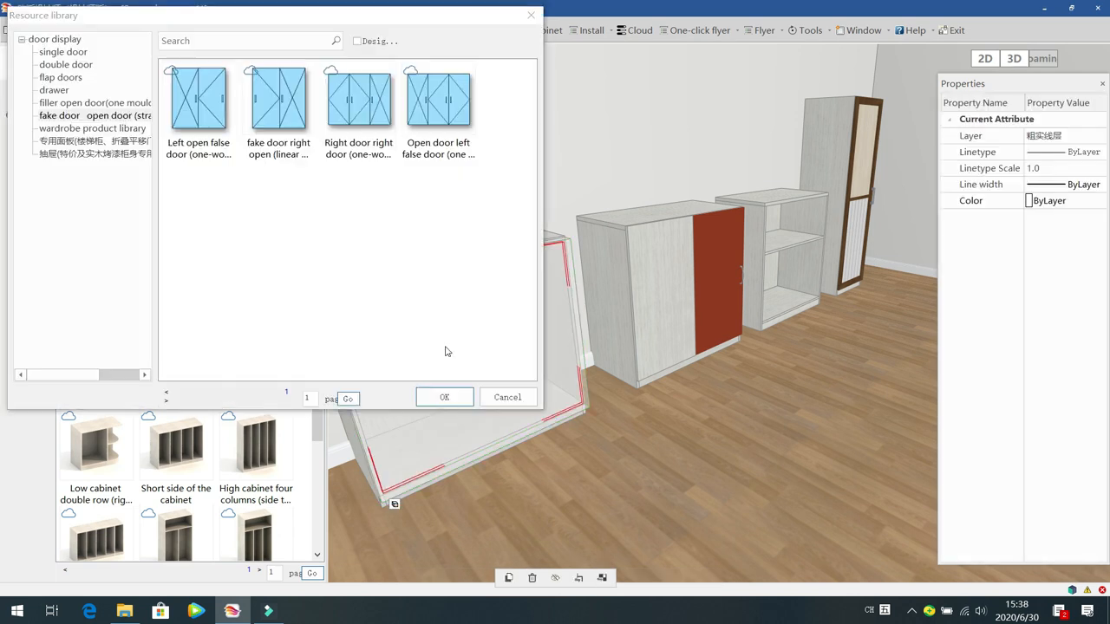
{"action": "left_click", "coordinate": [499, 397]}
Step: Inspect the copied cabinet's fake door panel and preview the cabinet doors in the open position
{"action": "left_click", "coordinate": [733, 418]}
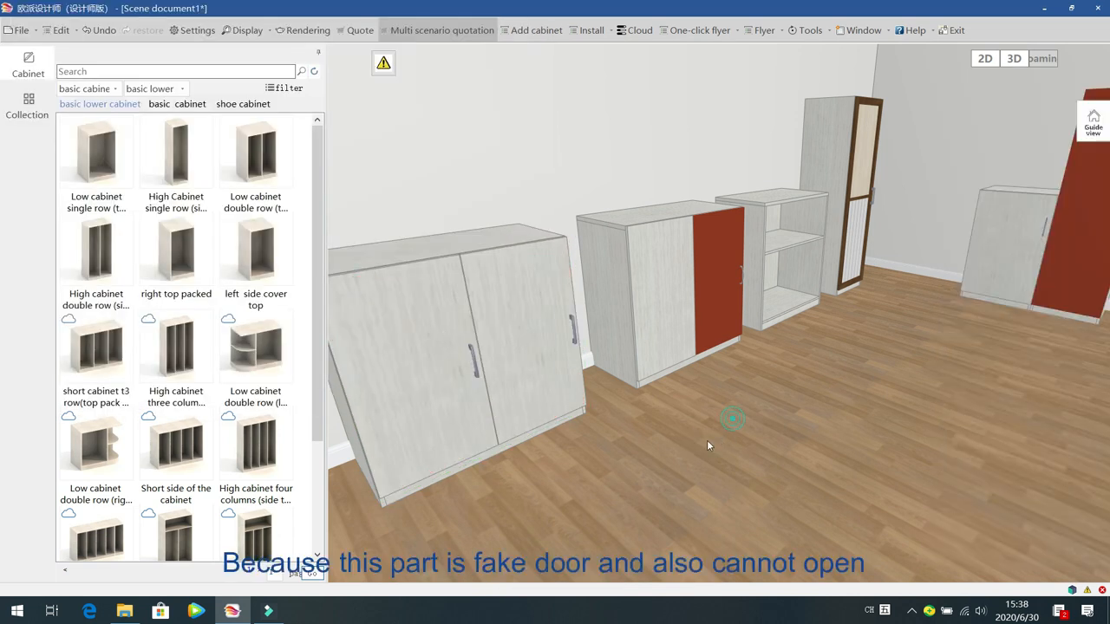
{"action": "left_click", "coordinate": [507, 334]}
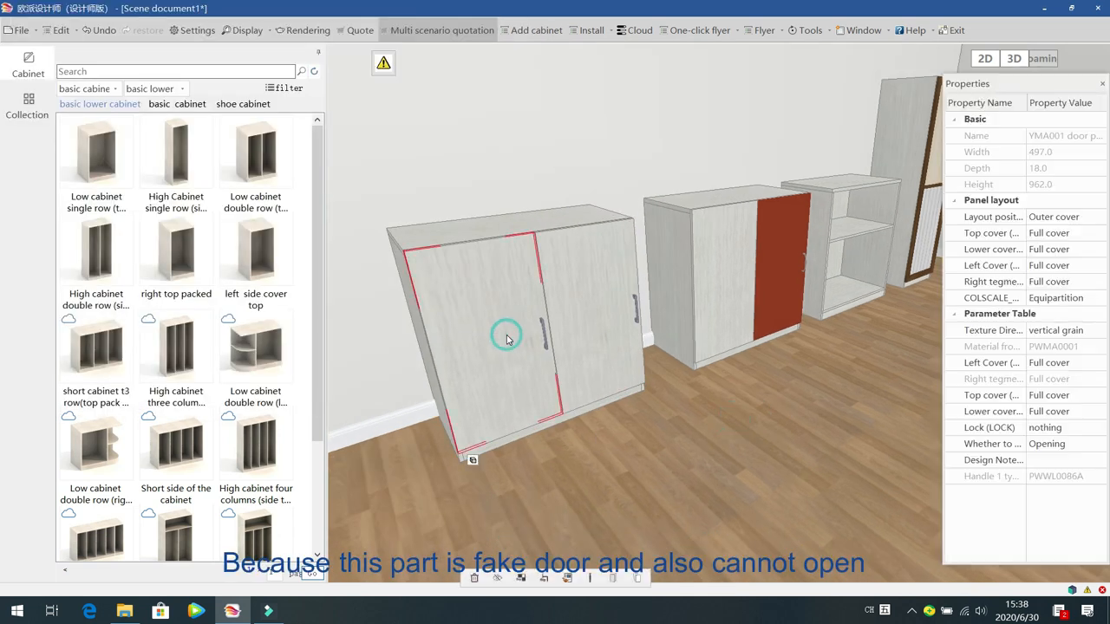
{"action": "left_click", "coordinate": [638, 448]}
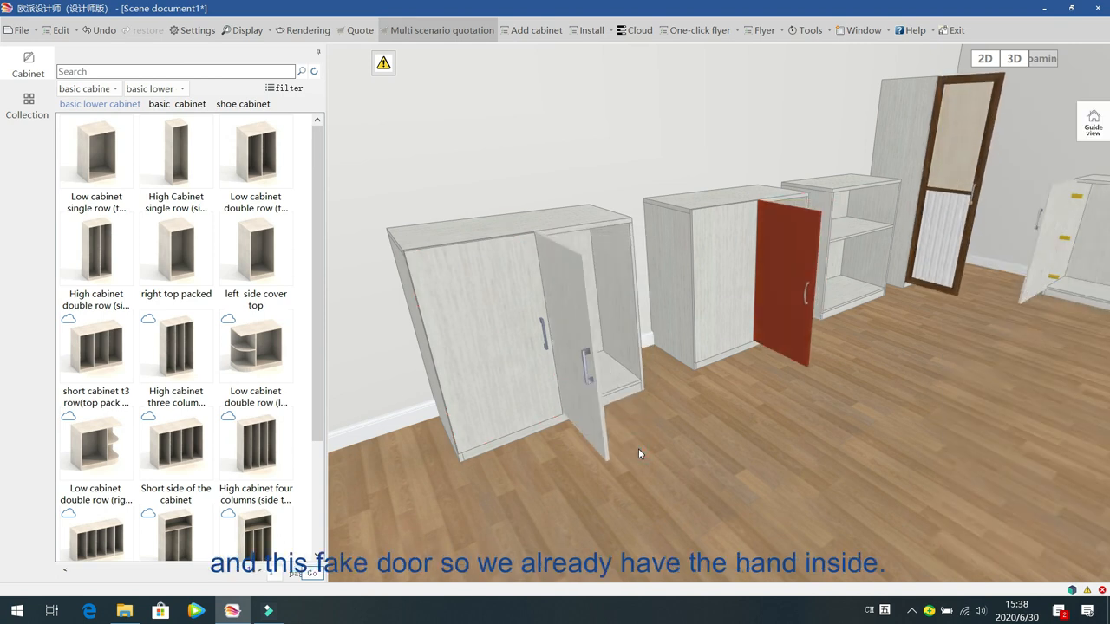
Step: Show the handle options available for the plain fake door panel on the copied cabinet
{"action": "left_click", "coordinate": [498, 297]}
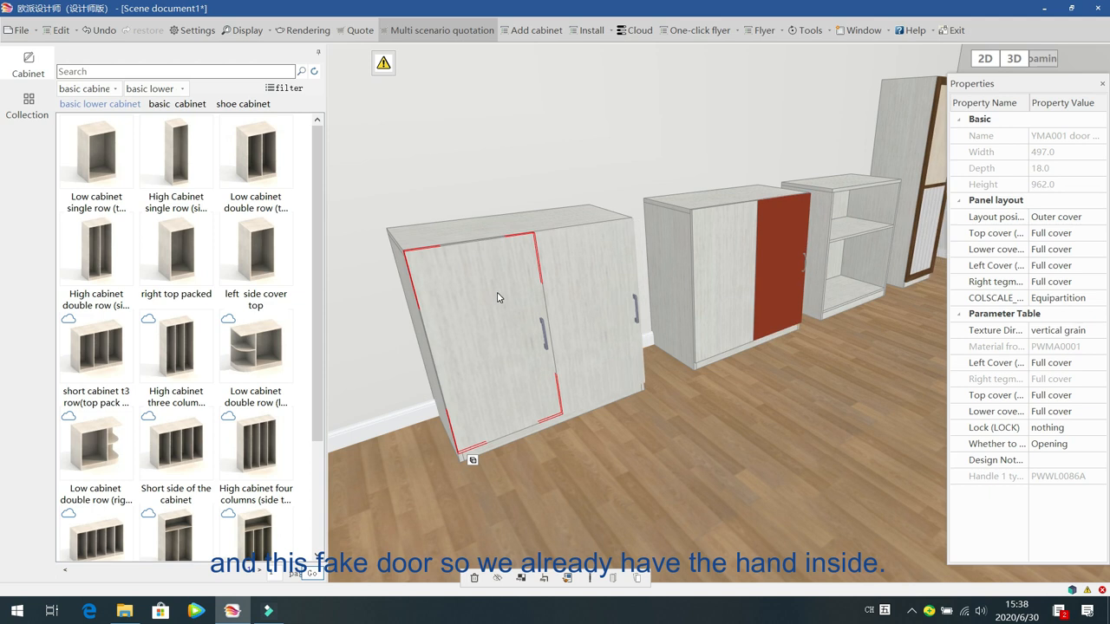
{"action": "right_click", "coordinate": [498, 297]}
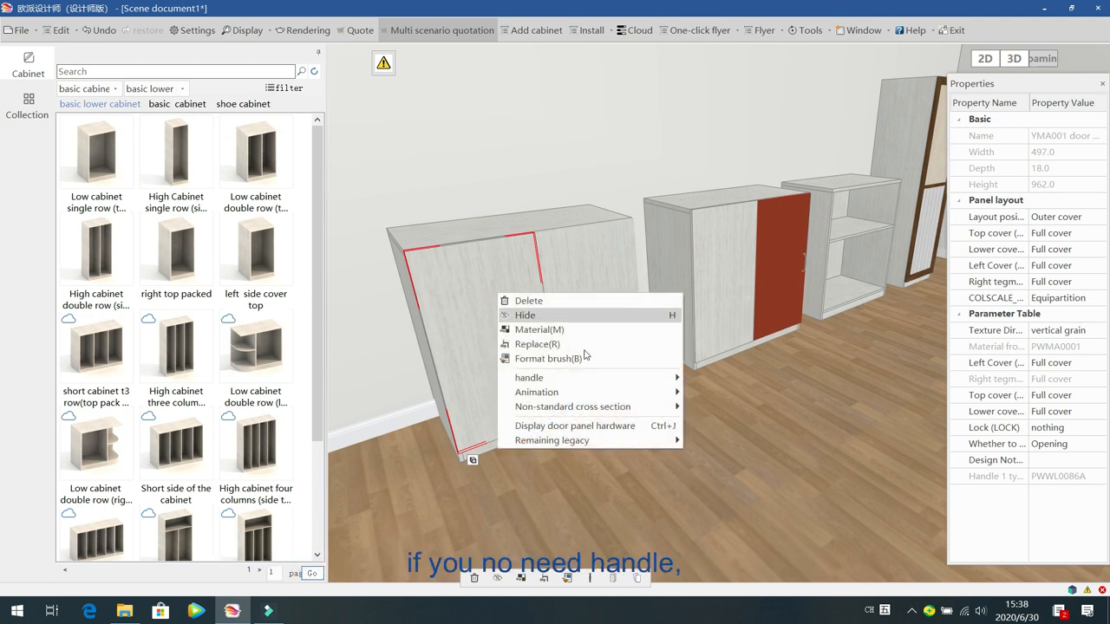
{"action": "mouse_move", "coordinate": [649, 382]}
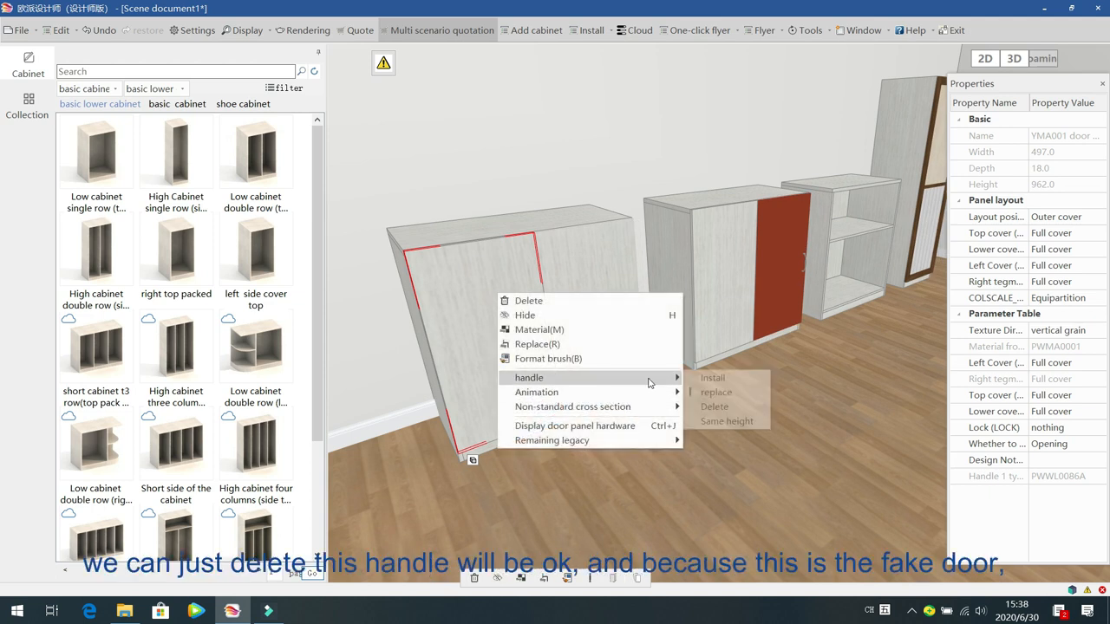
{"action": "left_click", "coordinate": [723, 408]}
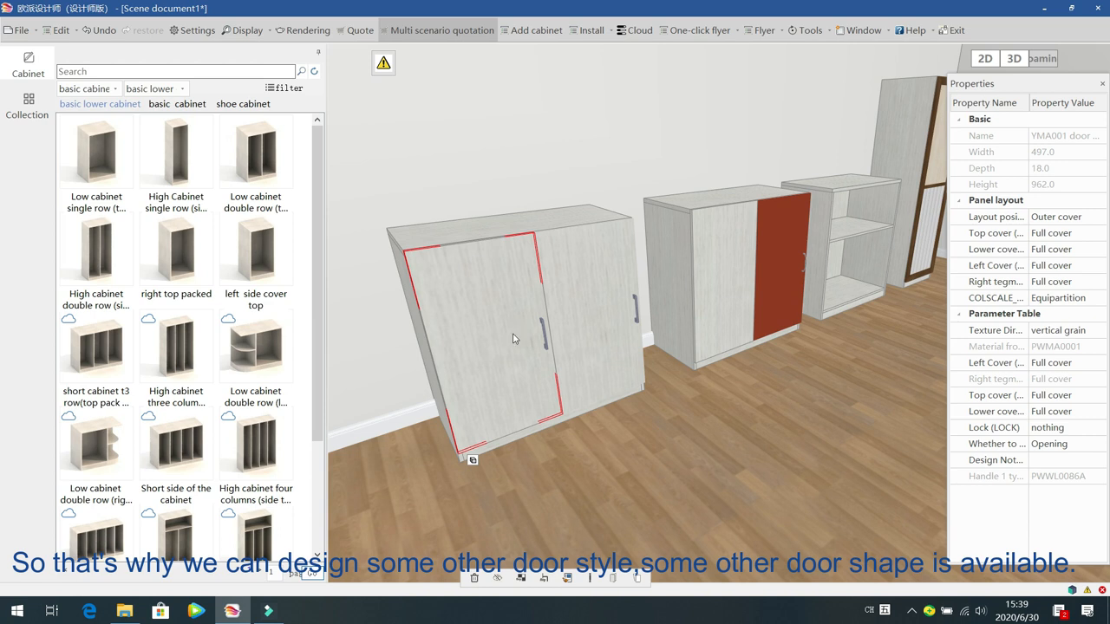
Step: Copy the style, material and handle of the neighbouring cabinet's red door onto both doors of the copied cabinet with the Format brush
{"action": "middle_click_drag", "start_coordinate": [523, 493], "coordinate": [547, 485]}
{"action": "left_click", "coordinate": [735, 235]}
{"action": "right_click", "coordinate": [735, 232]}
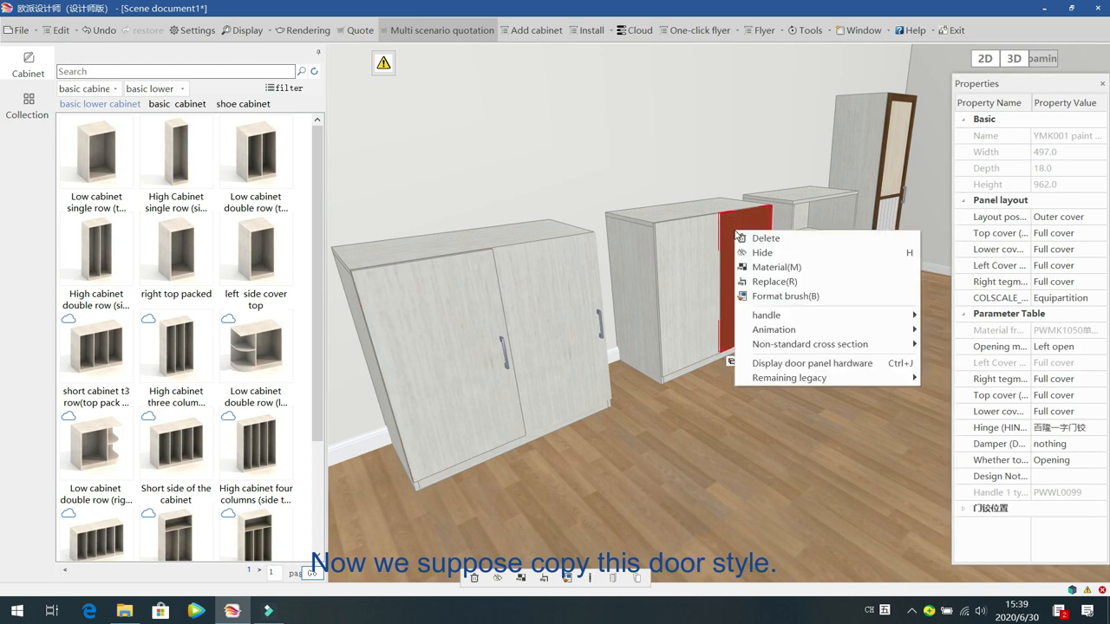
{"action": "left_click", "coordinate": [779, 296]}
{"action": "left_click", "coordinate": [555, 292]}
{"action": "left_click", "coordinate": [452, 306]}
{"action": "right_click", "coordinate": [451, 307]}
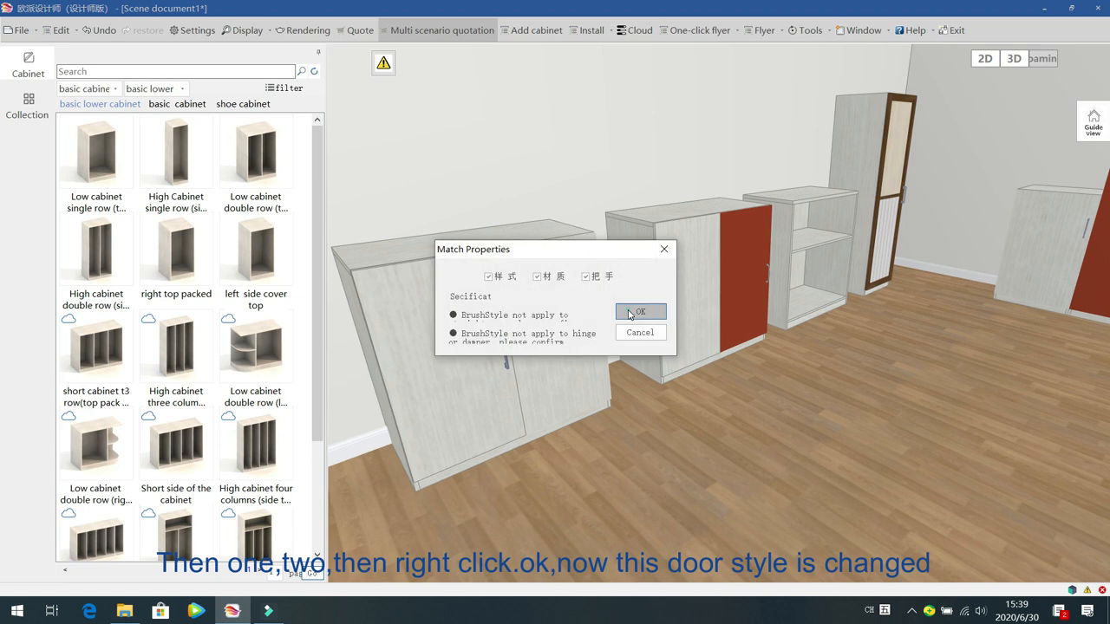
{"action": "left_click", "coordinate": [630, 313]}
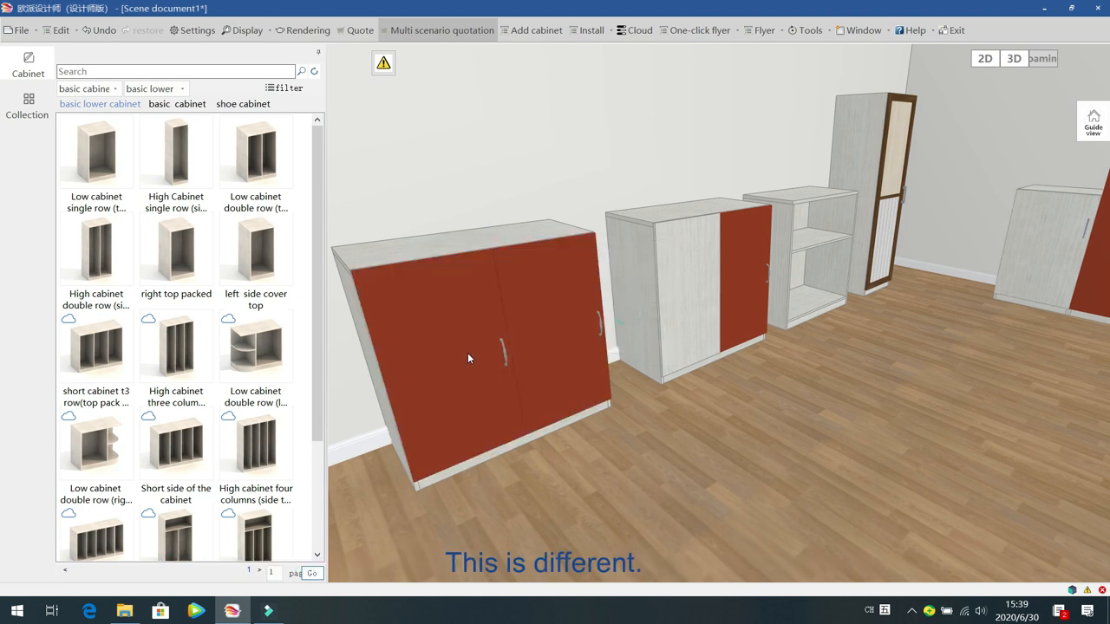
Step: Compare the neighbouring cabinet's filler with the copied cabinet's fake door, and delete both door panels from the copied cabinet
{"action": "left_click", "coordinate": [678, 259]}
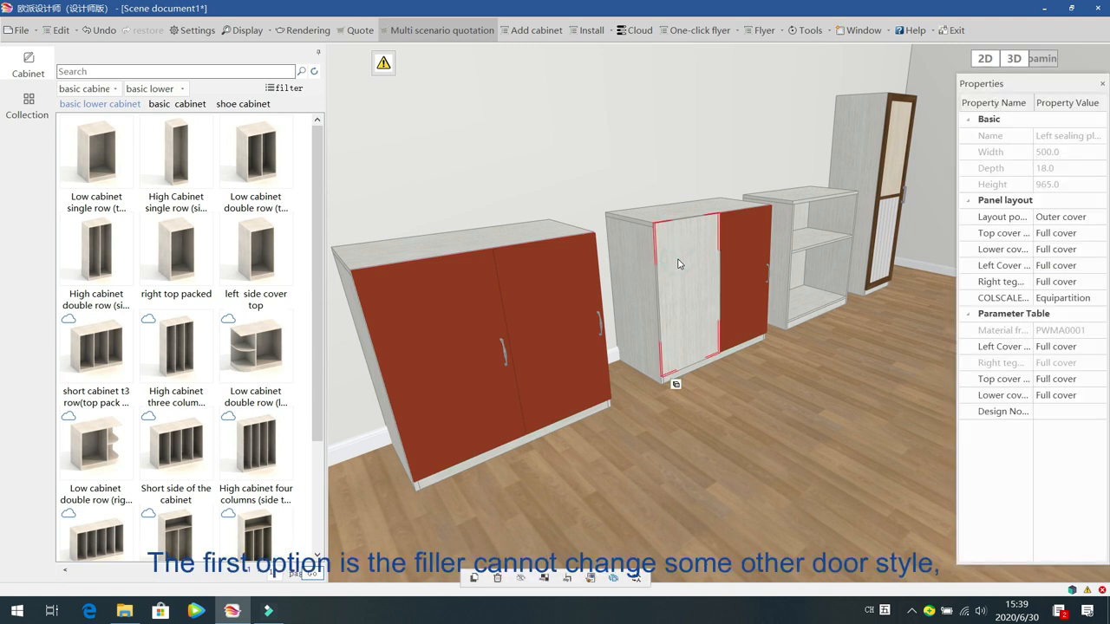
{"action": "left_click", "coordinate": [416, 328]}
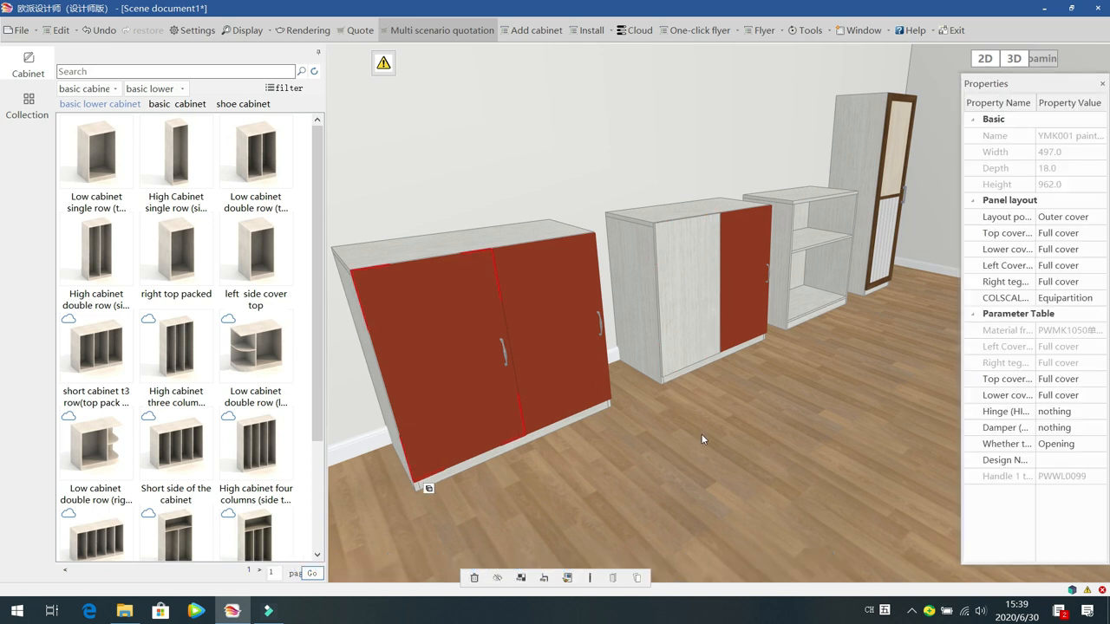
{"action": "left_click_drag", "start_coordinate": [703, 440], "coordinate": [598, 394]}
{"action": "key", "text": "Delete"}
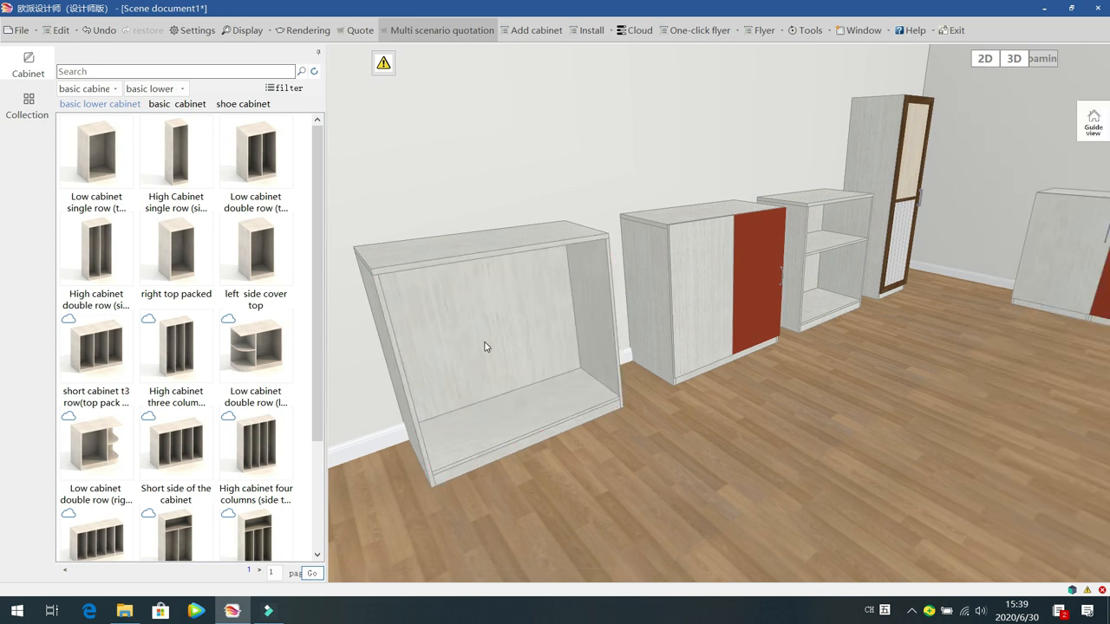
Step: Add the "Filler(With Steel Bracket)" model from the filler open door category to the emptied cabinet's front opening
{"action": "double_click", "coordinate": [483, 347]}
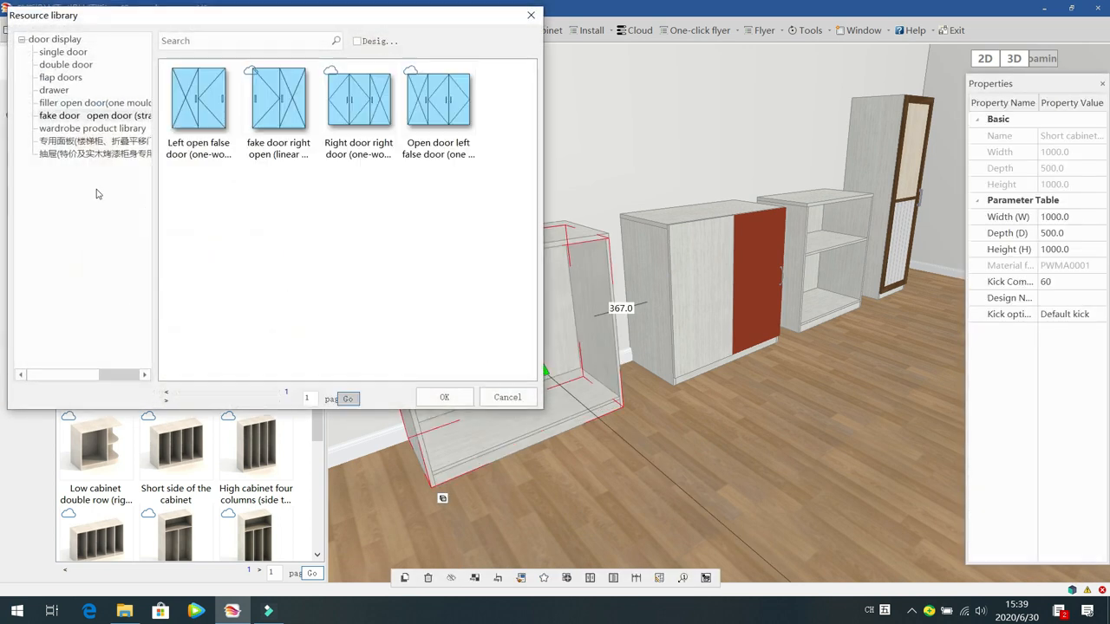
{"action": "left_click", "coordinate": [76, 104]}
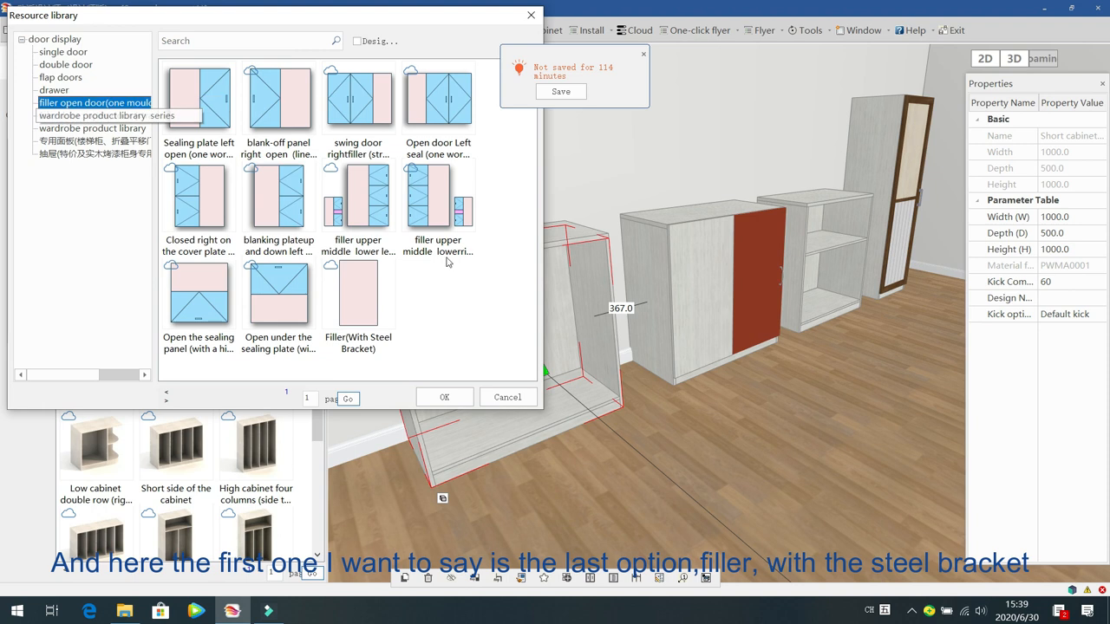
{"action": "left_click", "coordinate": [376, 290]}
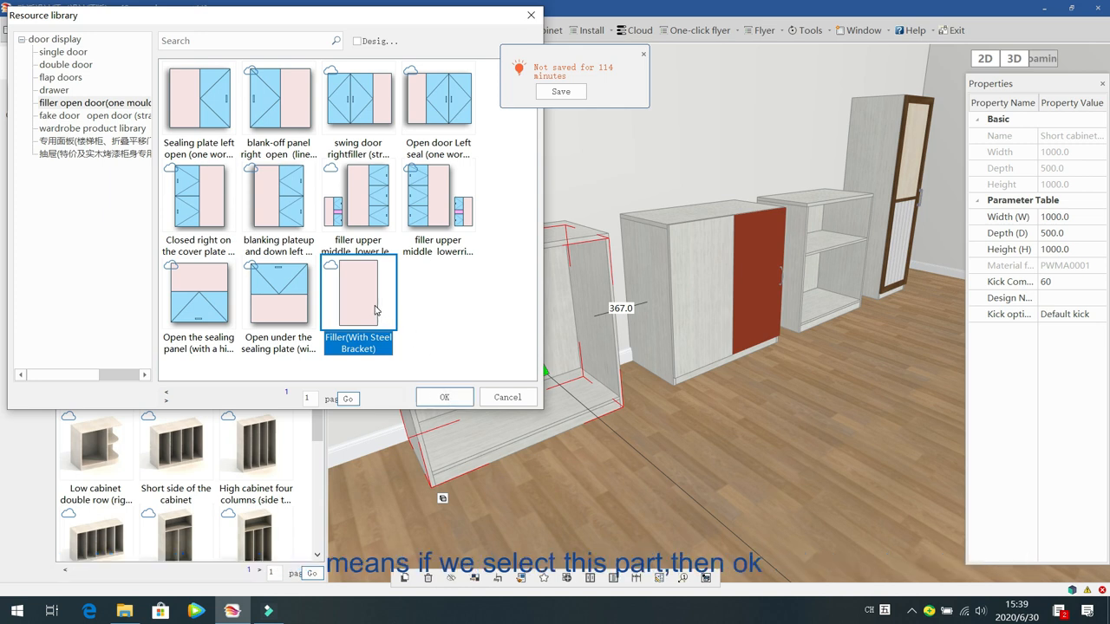
{"action": "left_click", "coordinate": [442, 396]}
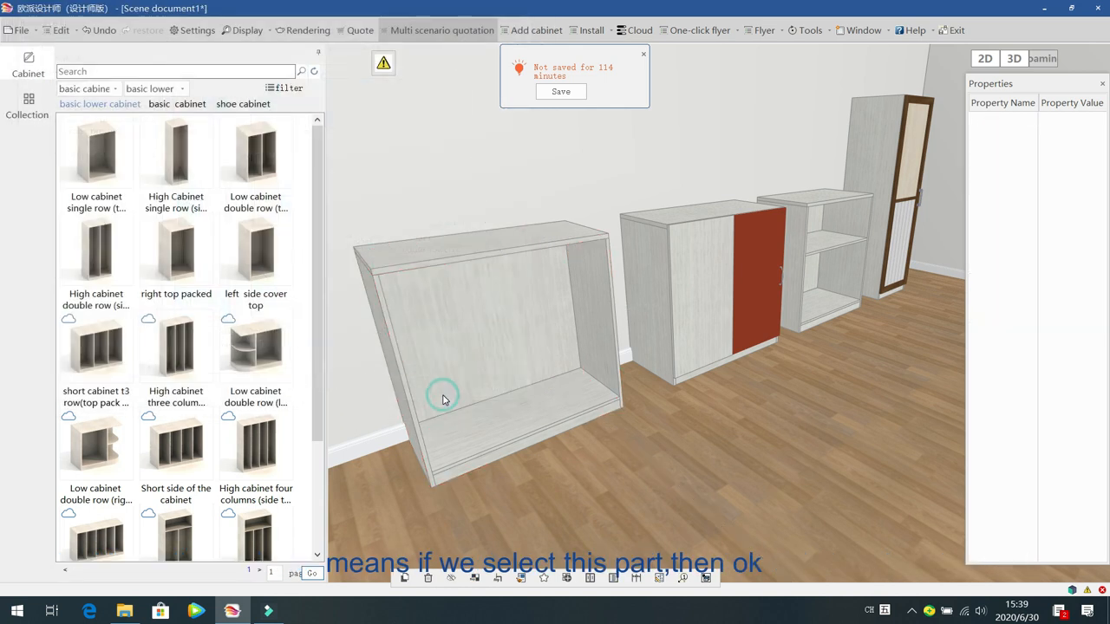
{"action": "double_click", "coordinate": [548, 324]}
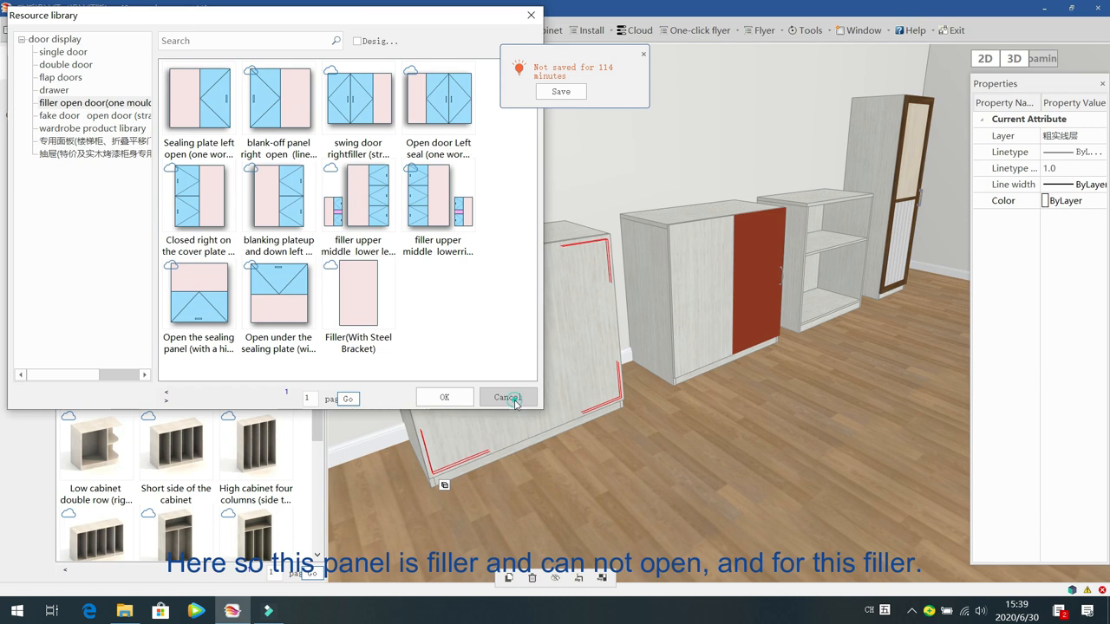
{"action": "left_click", "coordinate": [507, 398]}
Step: Inspect the steel-bracket filler panel and where it meets the cabinet's top and side panels
{"action": "left_click", "coordinate": [579, 345]}
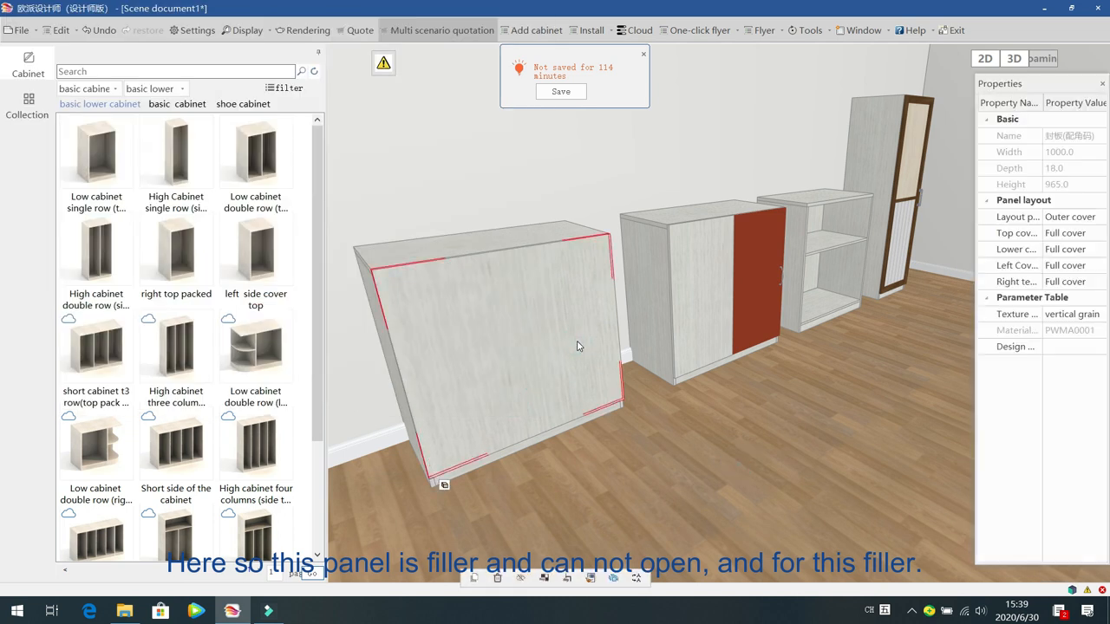
{"action": "left_click", "coordinate": [700, 450]}
{"action": "left_click_drag", "start_coordinate": [686, 457], "coordinate": [774, 480]}
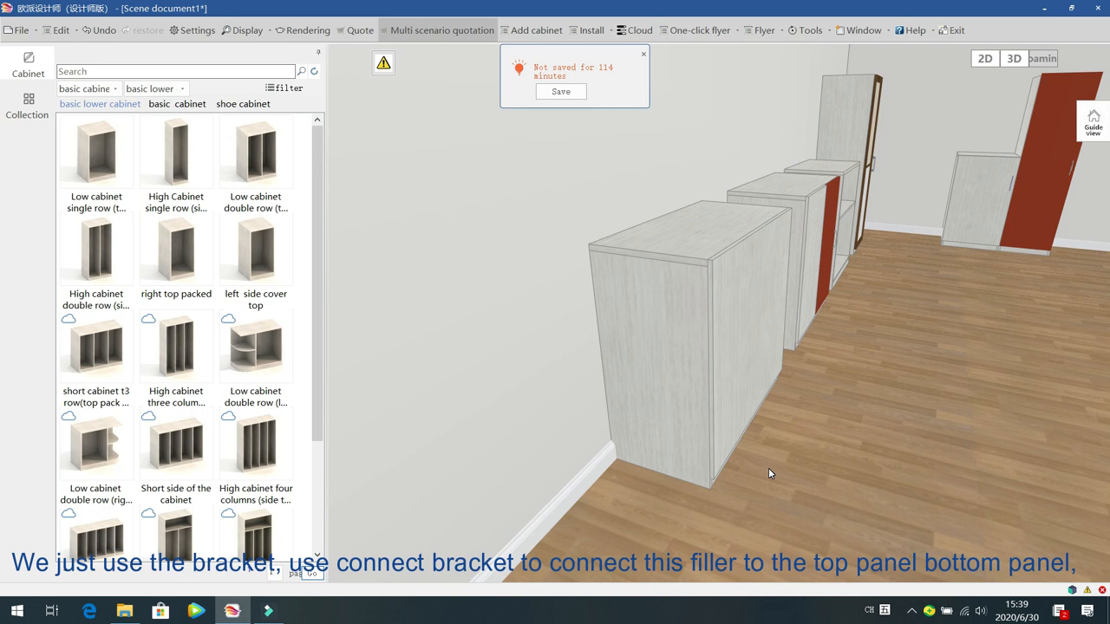
{"action": "left_click", "coordinate": [720, 257]}
{"action": "left_click", "coordinate": [698, 232]}
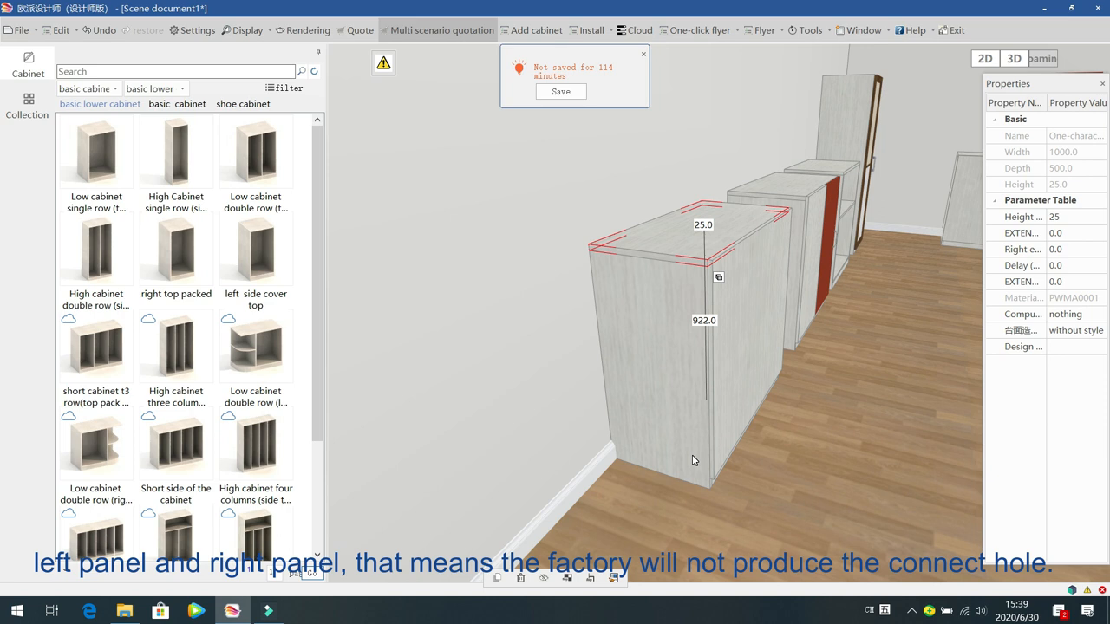
{"action": "left_click", "coordinate": [815, 434]}
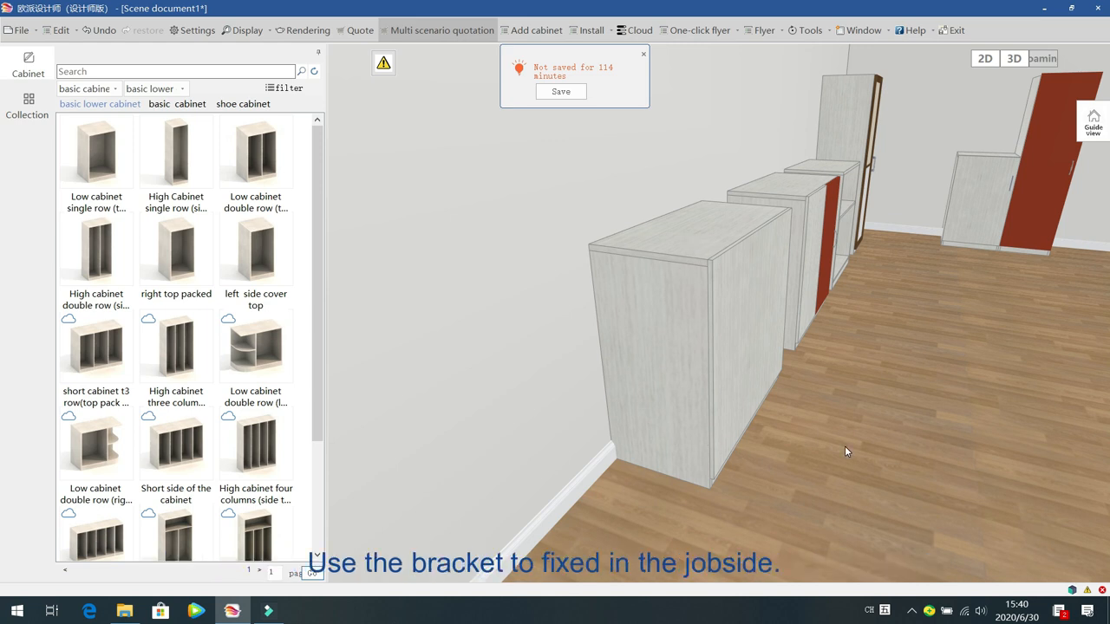
Step: Delete the steel-bracket filler panel from the cabinet's front opening
{"action": "left_click", "coordinate": [738, 317]}
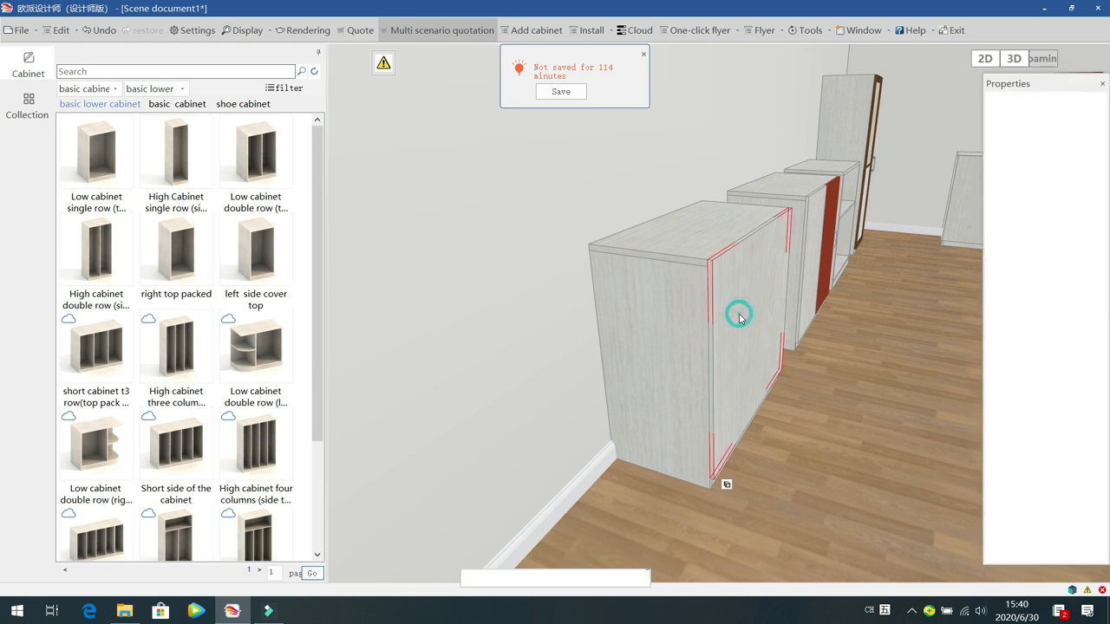
{"action": "key", "text": "Delete"}
{"action": "left_click_drag", "start_coordinate": [797, 456], "coordinate": [634, 454]}
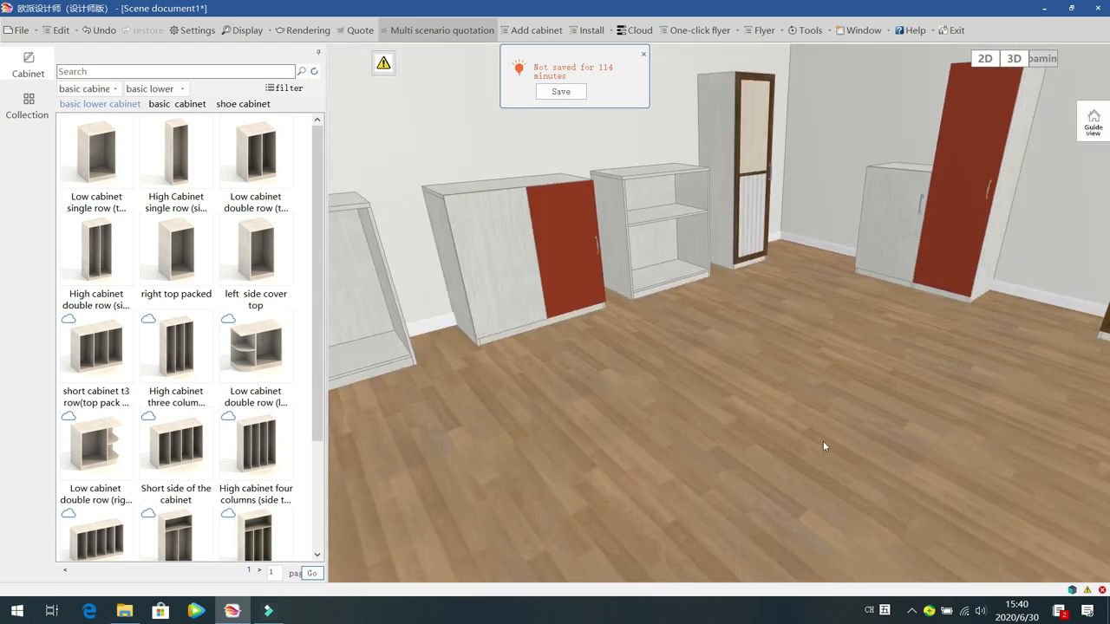
{"action": "left_click_drag", "start_coordinate": [823, 442], "coordinate": [710, 439]}
Step: Add the "High, deep and narrow cabinet JP00C043" from the wardrobe product library to the 1000-wide cabinet's empty front opening
{"action": "left_click", "coordinate": [523, 288]}
{"action": "double_click", "coordinate": [523, 288]}
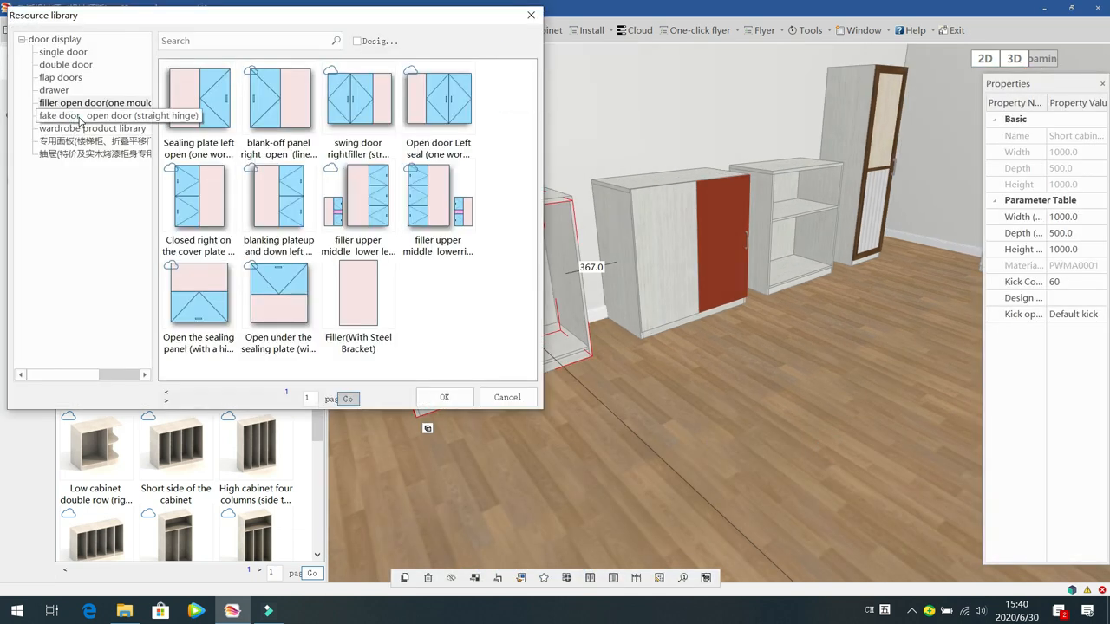
{"action": "left_click", "coordinate": [78, 115]}
{"action": "left_click", "coordinate": [85, 129]}
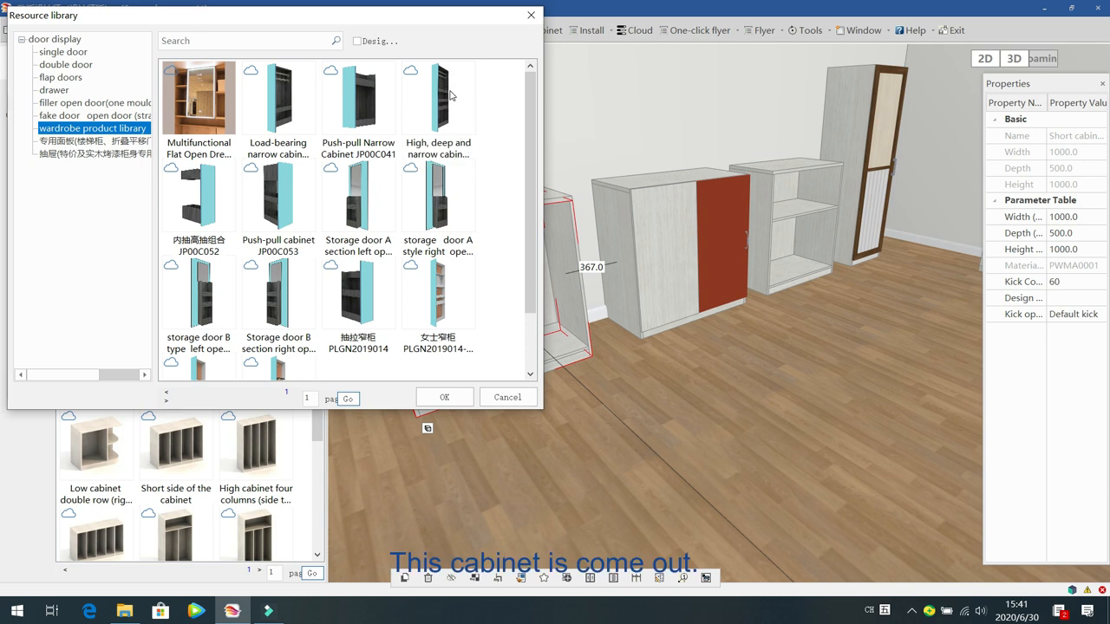
{"action": "left_click", "coordinate": [446, 97]}
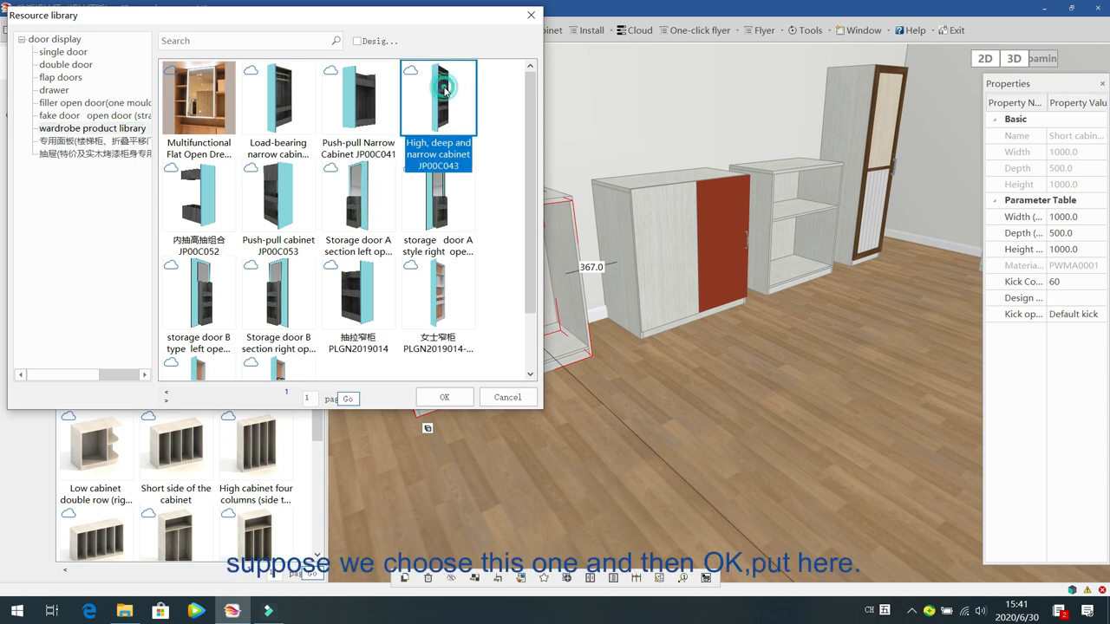
{"action": "left_click", "coordinate": [444, 397]}
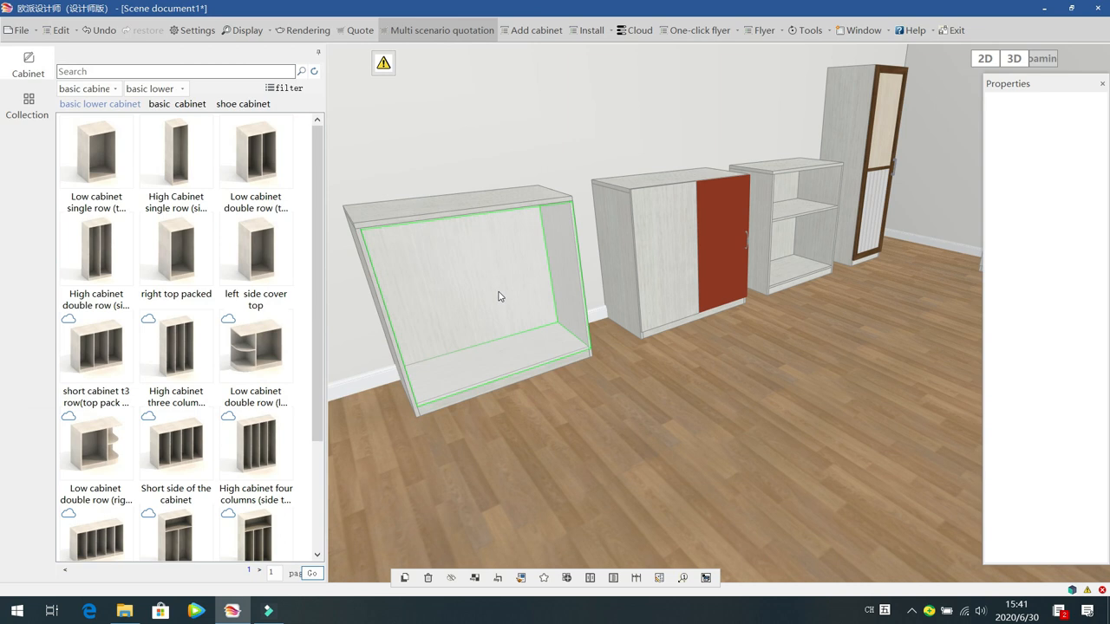
{"action": "left_click", "coordinate": [498, 291]}
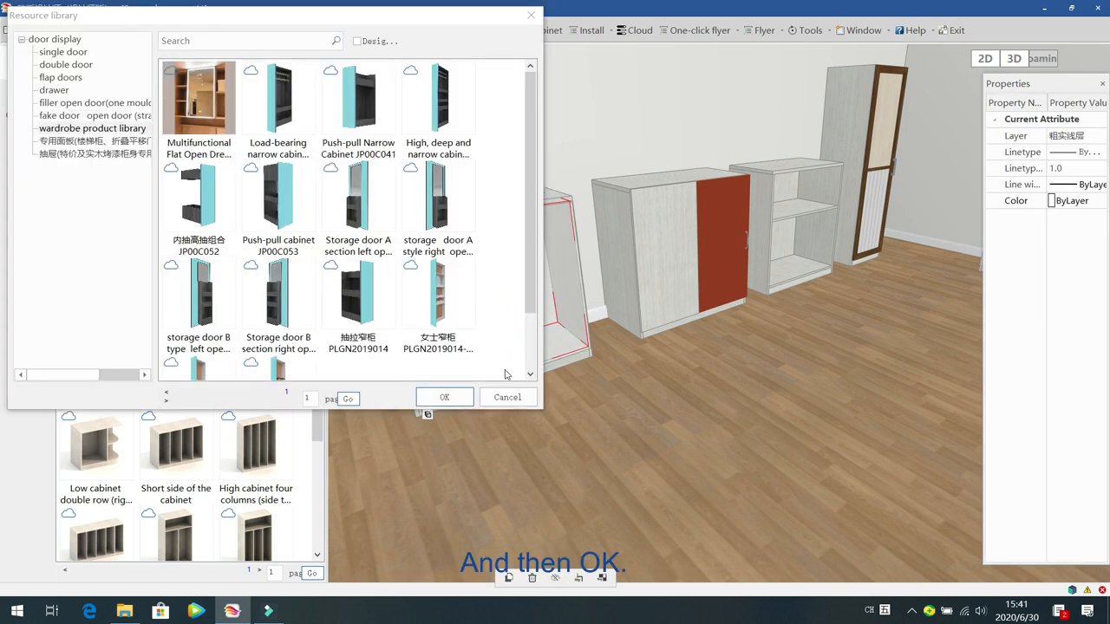
{"action": "left_click", "coordinate": [461, 397]}
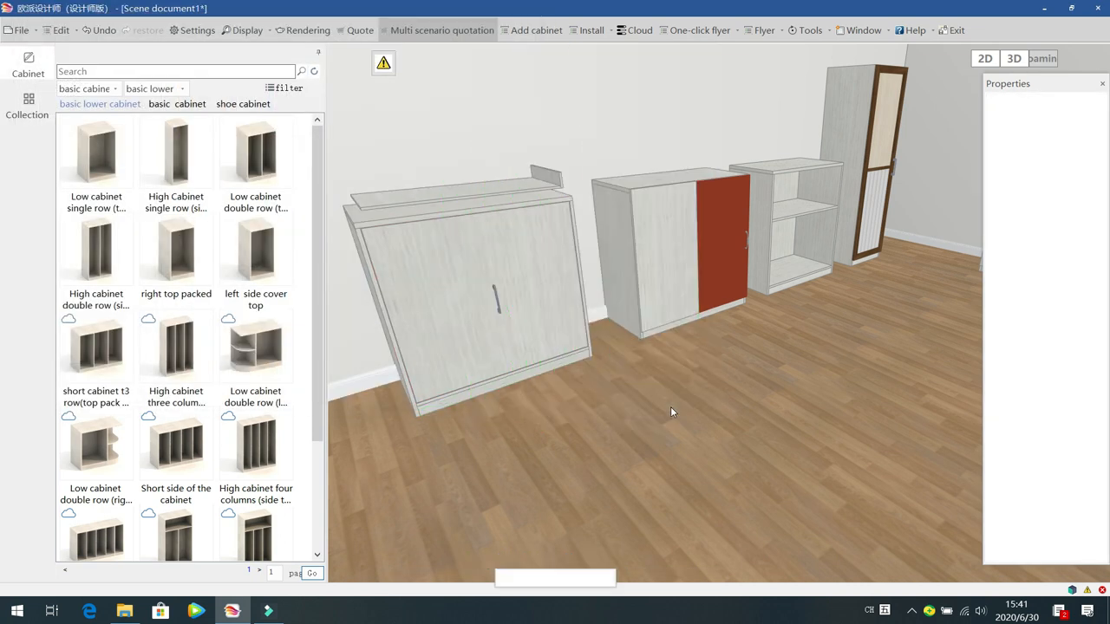
{"action": "right_click", "coordinate": [671, 406]}
{"action": "left_click", "coordinate": [589, 402]}
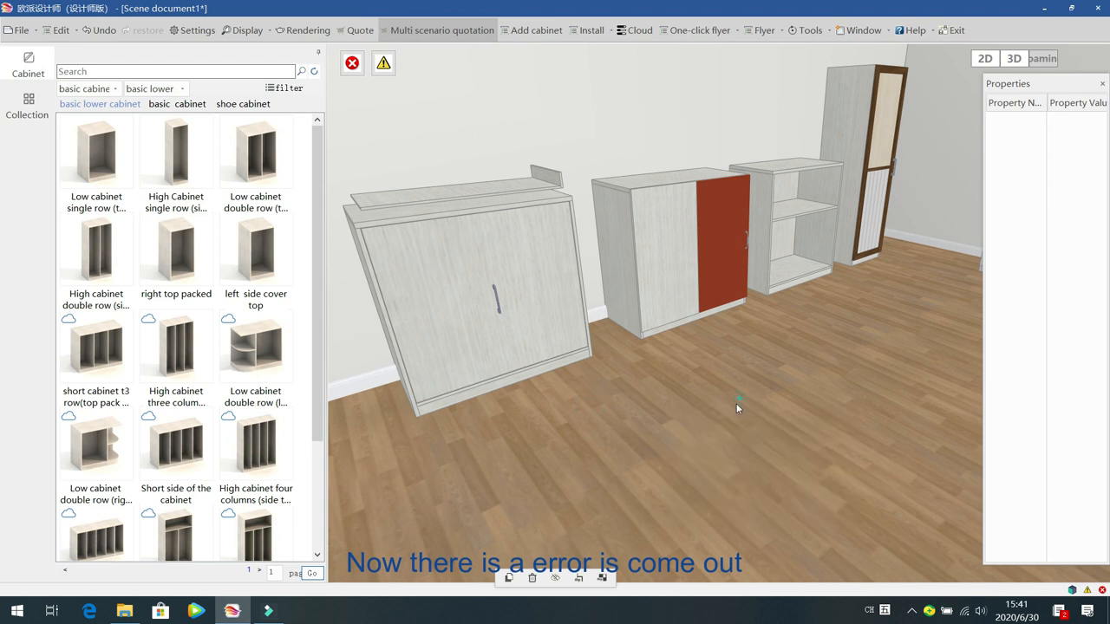
Step: Open the process inspection errors and examine the inner-width requirement for the high, deep and narrow cabinet unit
{"action": "left_click_drag", "start_coordinate": [737, 404], "coordinate": [644, 397]}
{"action": "left_click", "coordinate": [352, 62]}
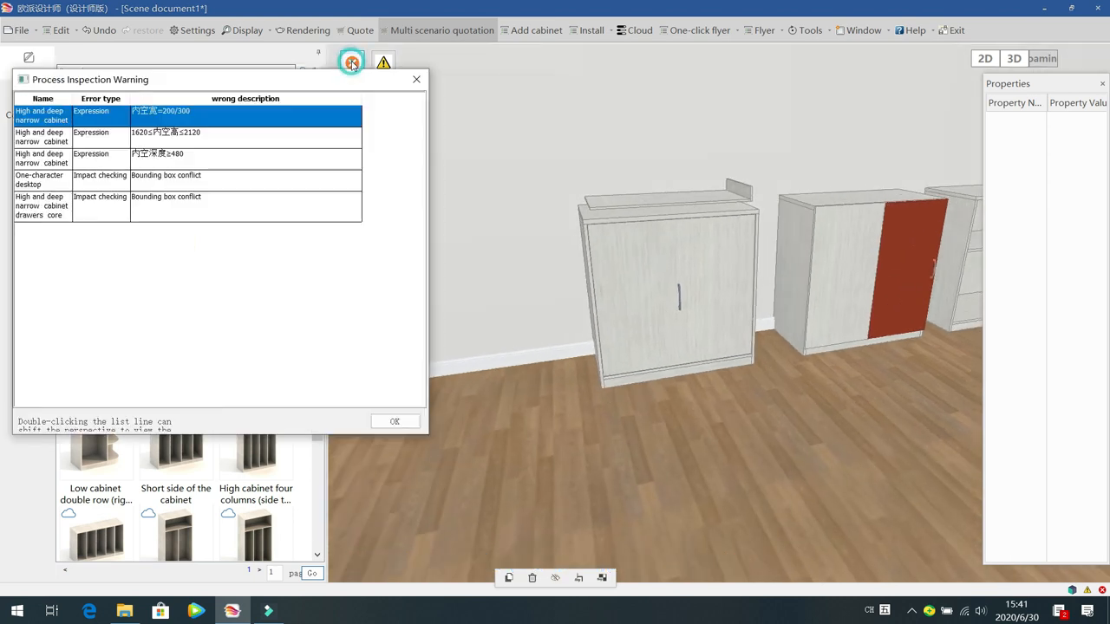
{"action": "left_click", "coordinate": [217, 119]}
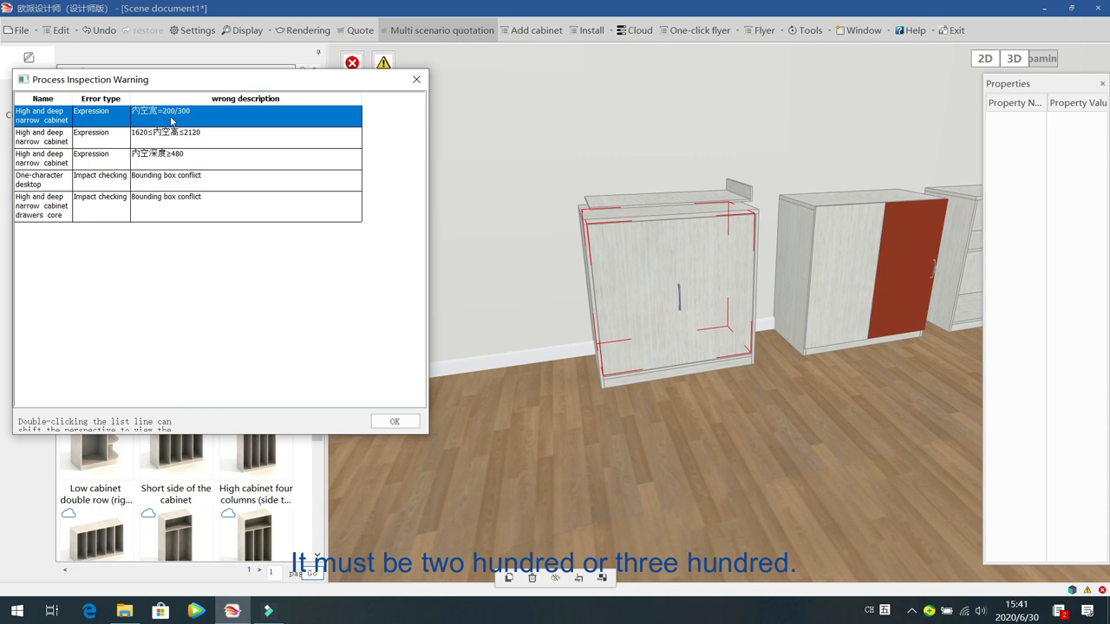
{"action": "left_click", "coordinate": [495, 334]}
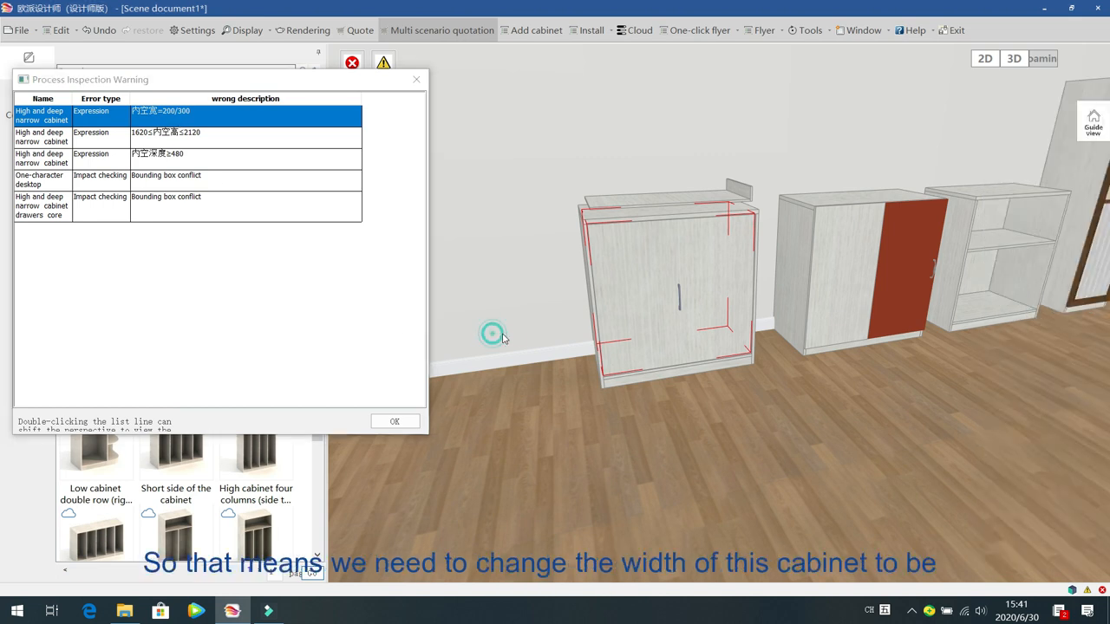
Step: Set the width of the whole cabinet holding the high, deep and narrow unit to 236 mm
{"action": "left_click", "coordinate": [591, 220]}
{"action": "left_click", "coordinate": [594, 219]}
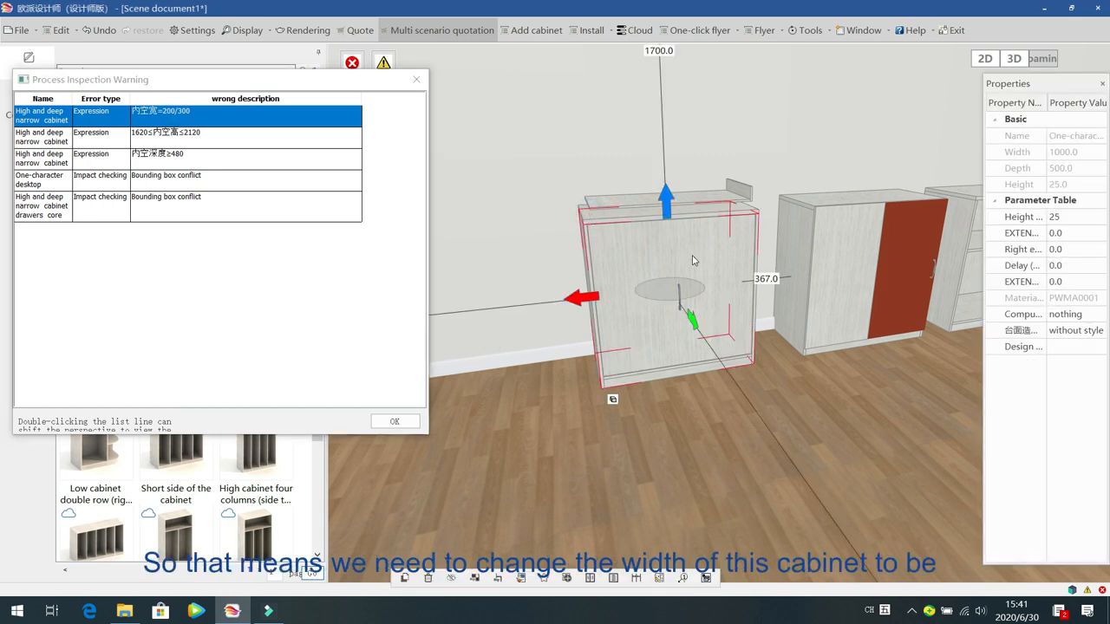
{"action": "left_click", "coordinate": [596, 217]}
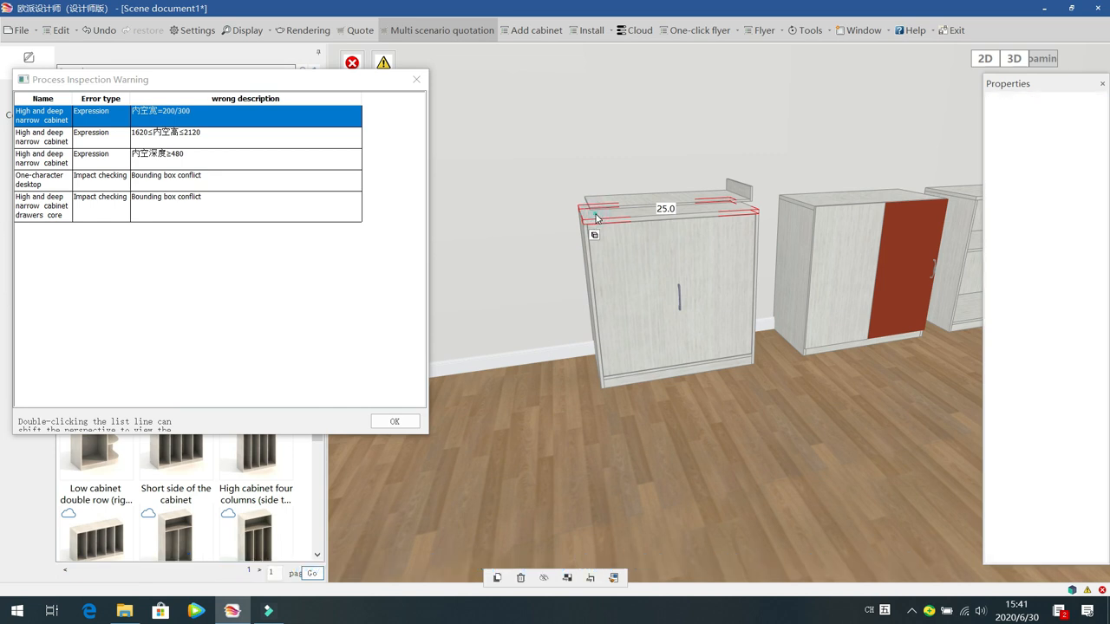
{"action": "left_click", "coordinate": [596, 217]}
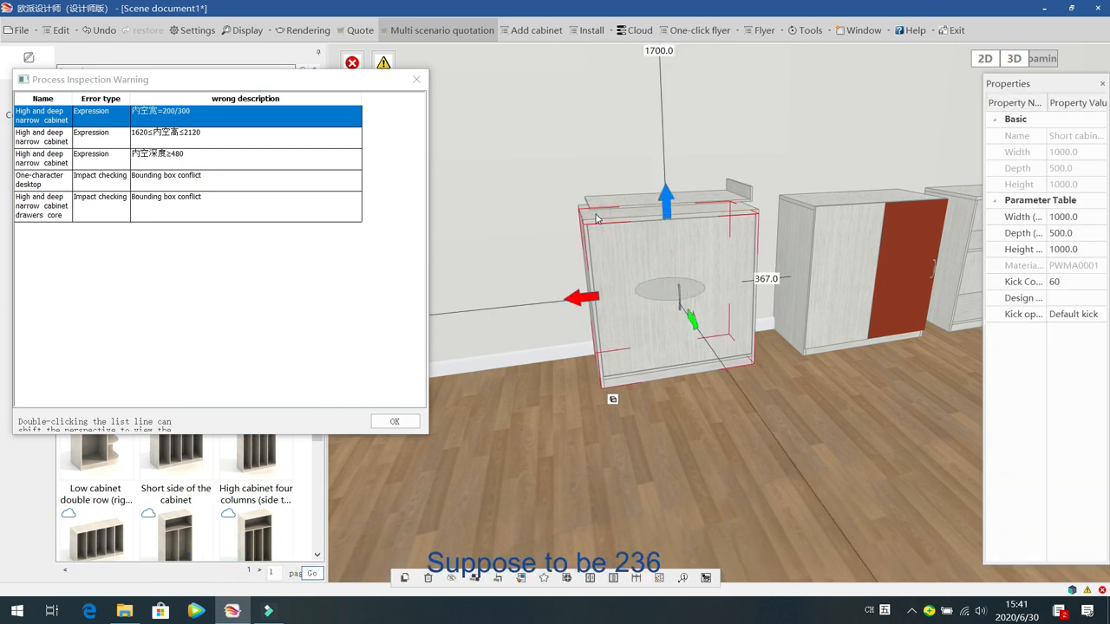
{"action": "left_click", "coordinate": [1090, 217]}
{"action": "type", "text": "236"}
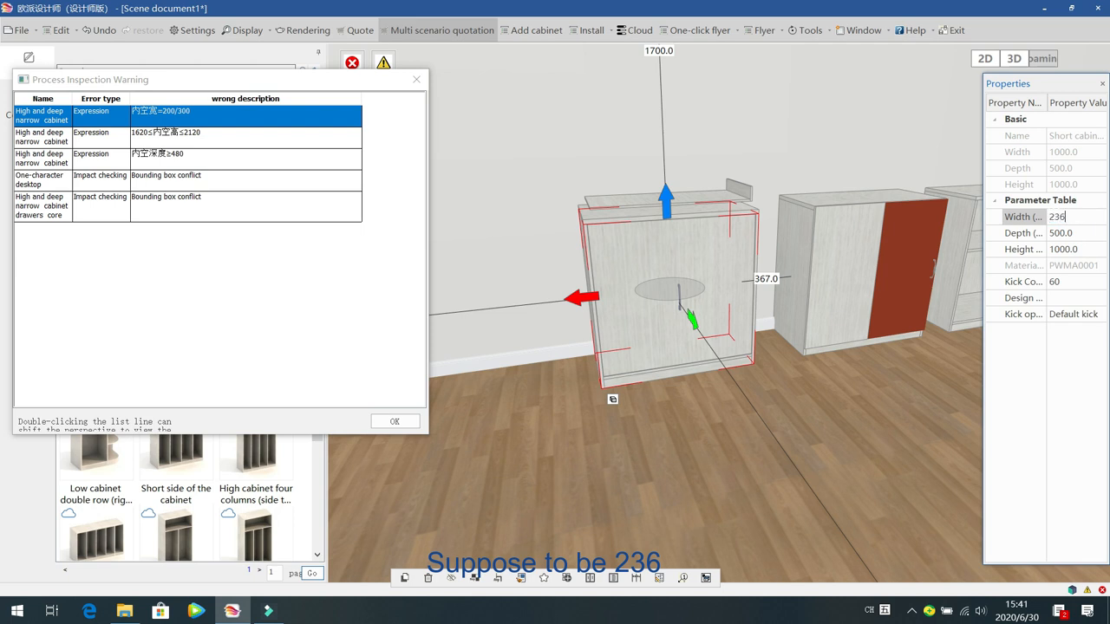
{"action": "key", "text": "Return"}
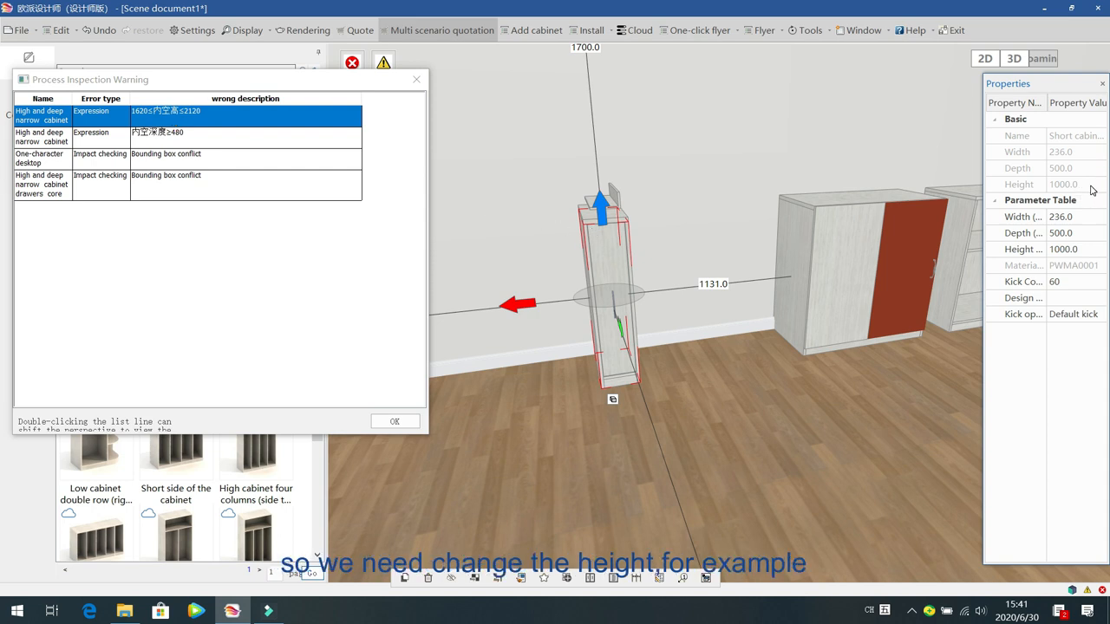
Step: Set the height of the narrowed cabinet to 1800 mm
{"action": "left_click", "coordinate": [1085, 251]}
{"action": "type", "text": "1800"}
{"action": "key", "text": "Return"}
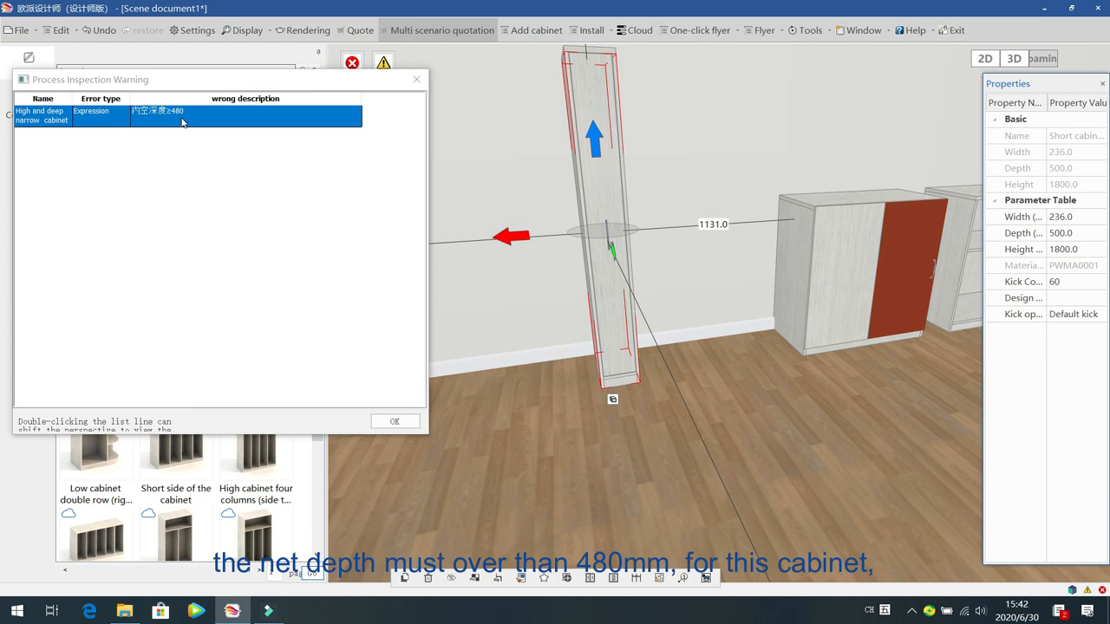
Step: Close the process inspection warnings and set the tall narrow cabinet's depth to 550 mm
{"action": "left_click", "coordinate": [416, 79]}
{"action": "left_click", "coordinate": [437, 156]}
{"action": "left_click_drag", "start_coordinate": [437, 155], "coordinate": [696, 222]}
{"action": "left_click", "coordinate": [696, 222]}
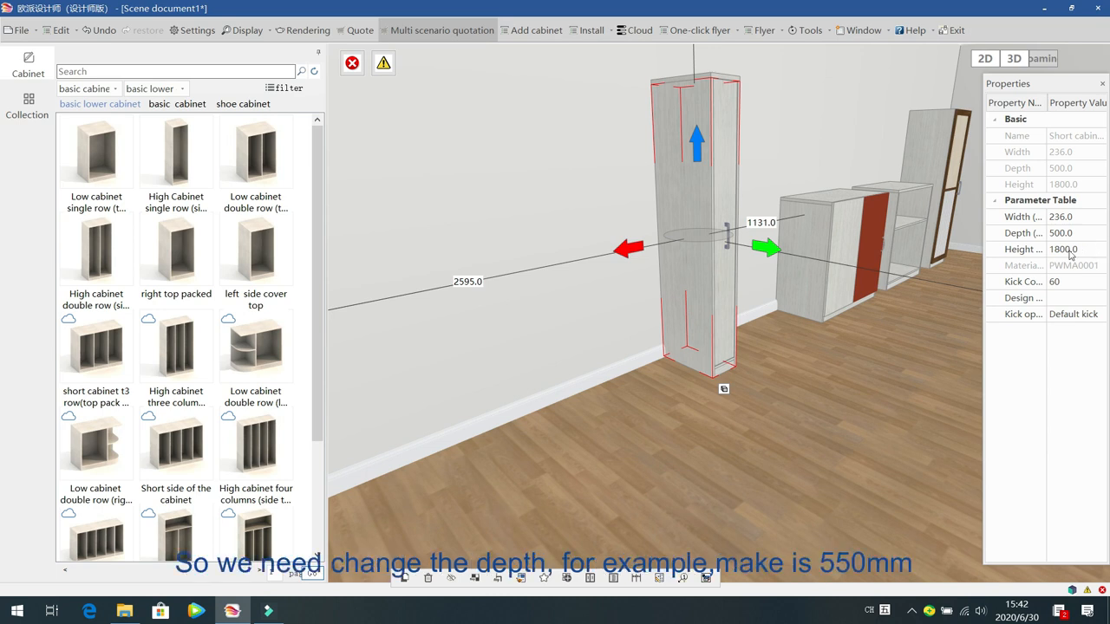
{"action": "left_click", "coordinate": [1081, 234]}
{"action": "type", "text": "55"}
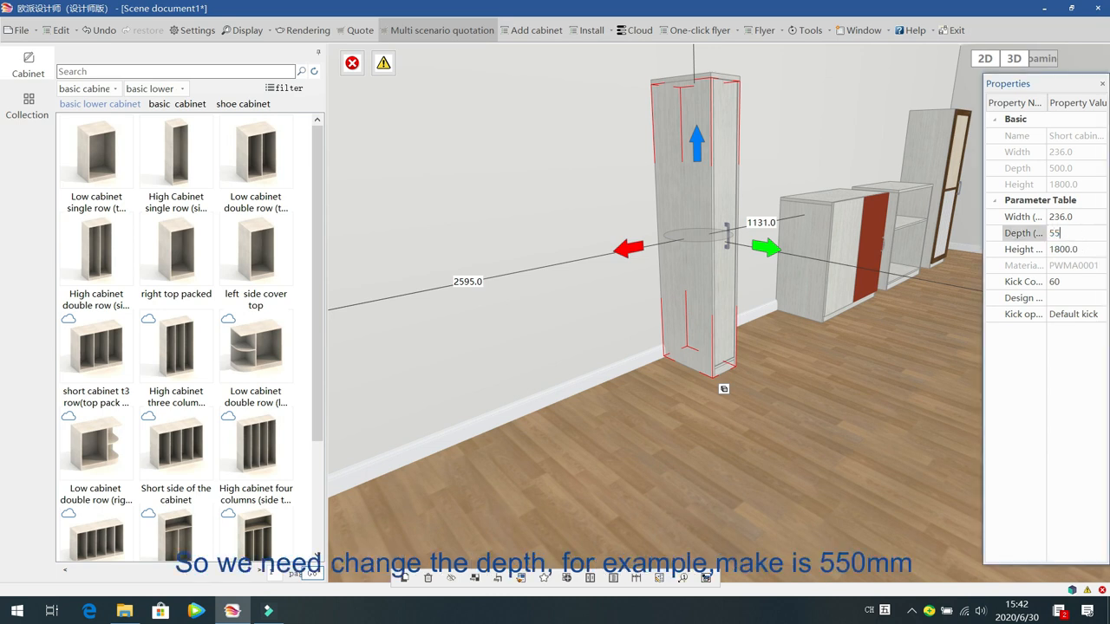
{"action": "type", "text": "0"}
{"action": "key", "text": "Return"}
{"action": "left_click", "coordinate": [854, 402]}
Step: Examine the wardrobe product, special panel (专用面板) and drawer categories in the open-shelf cabinet's door library, closing it without adding anything
{"action": "left_click_drag", "start_coordinate": [840, 431], "coordinate": [795, 411]}
{"action": "scroll", "coordinate": [745, 424], "scroll_direction": "up", "scroll_amount": 5}
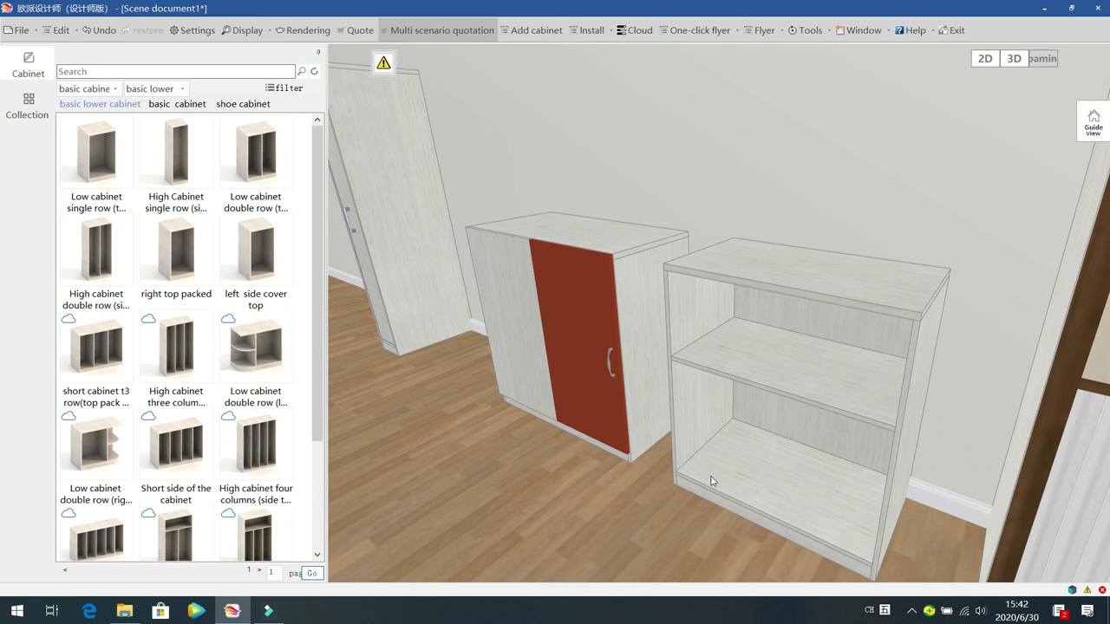
{"action": "left_click_drag", "start_coordinate": [561, 458], "coordinate": [506, 454]}
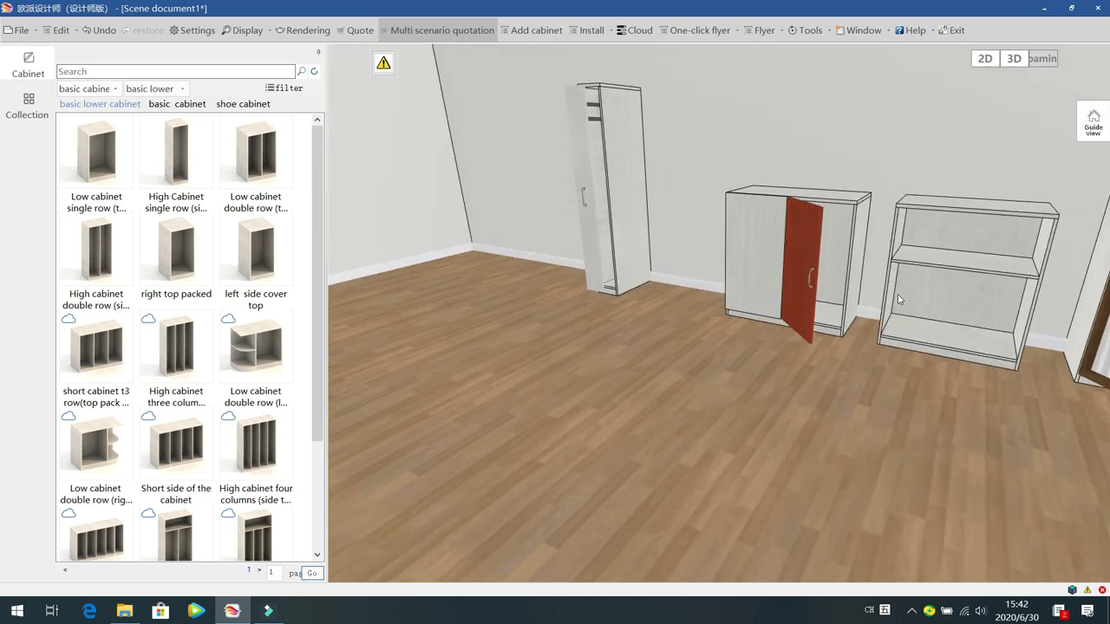
{"action": "left_click", "coordinate": [925, 296]}
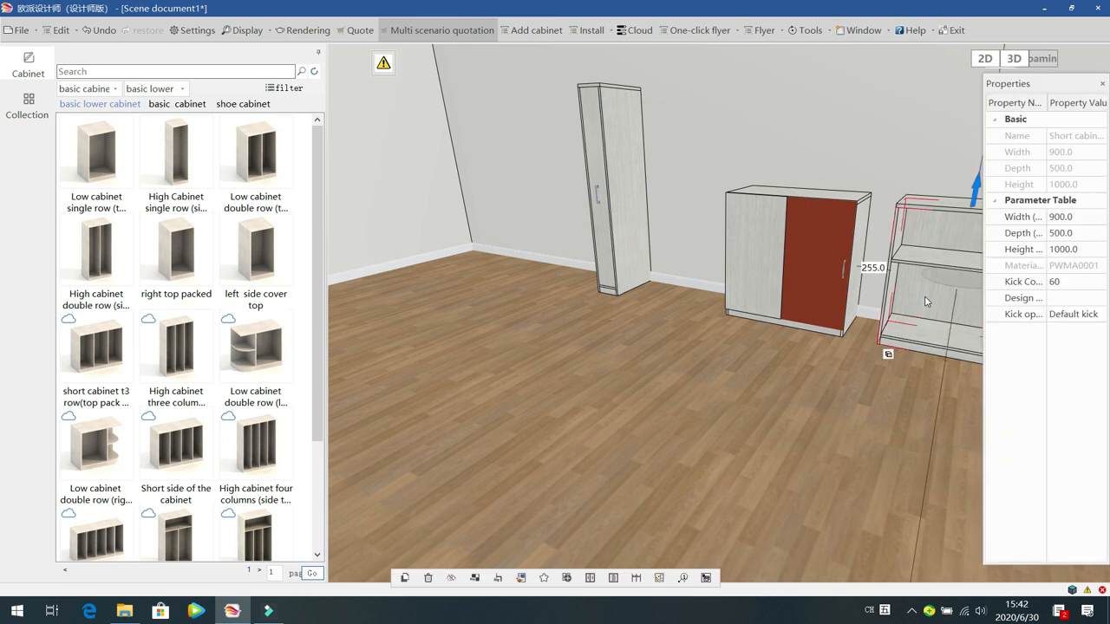
{"action": "double_click", "coordinate": [925, 296]}
{"action": "left_click", "coordinate": [86, 127]}
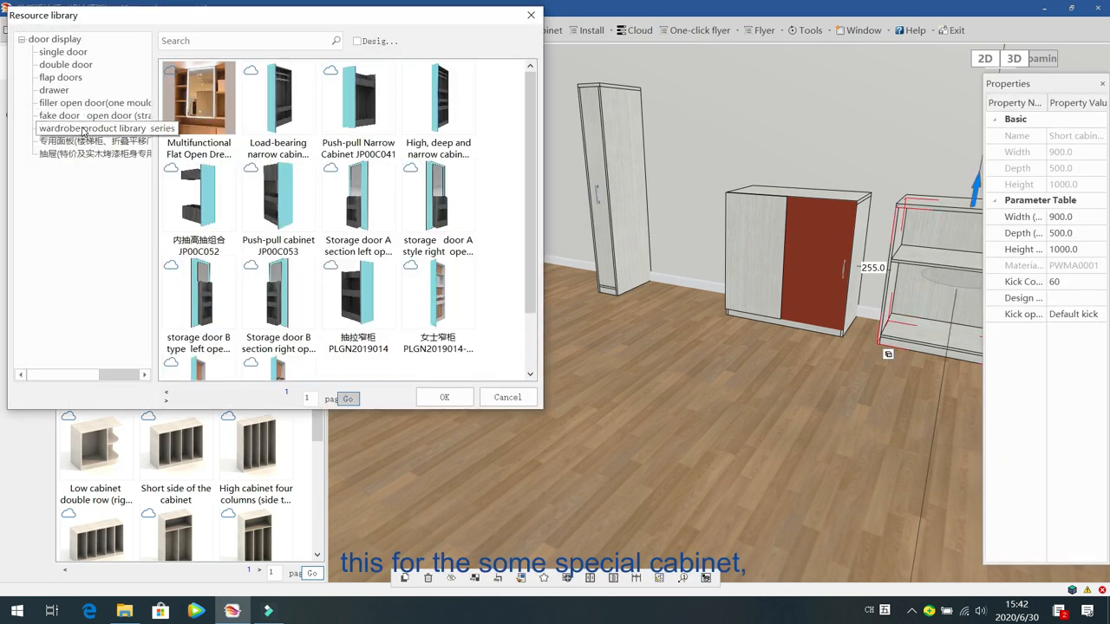
{"action": "left_click", "coordinate": [83, 140]}
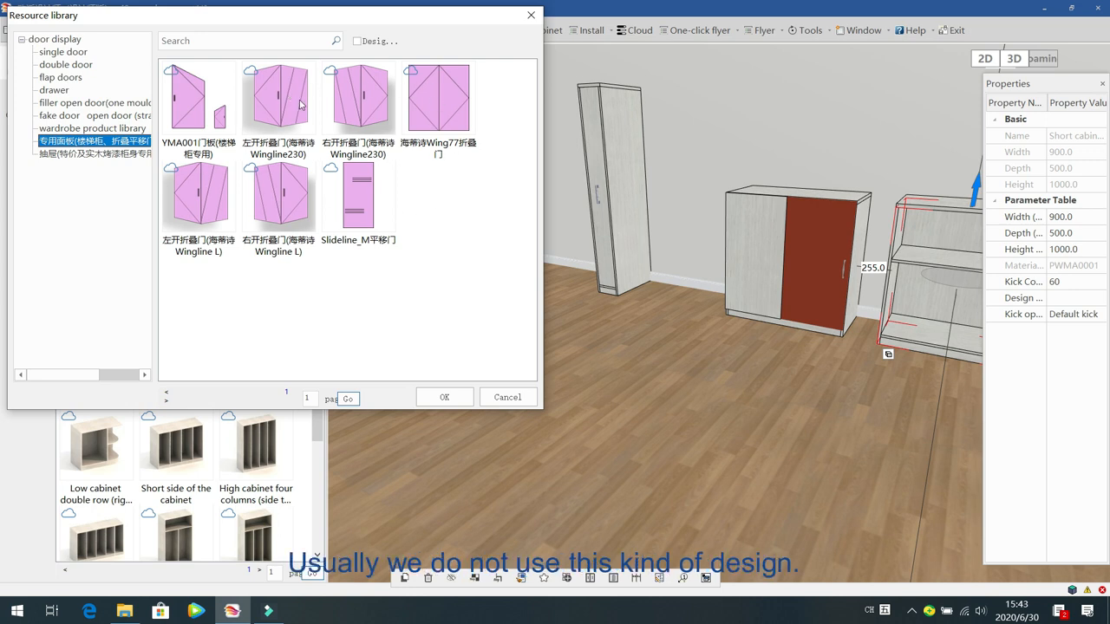
{"action": "left_click", "coordinate": [113, 154]}
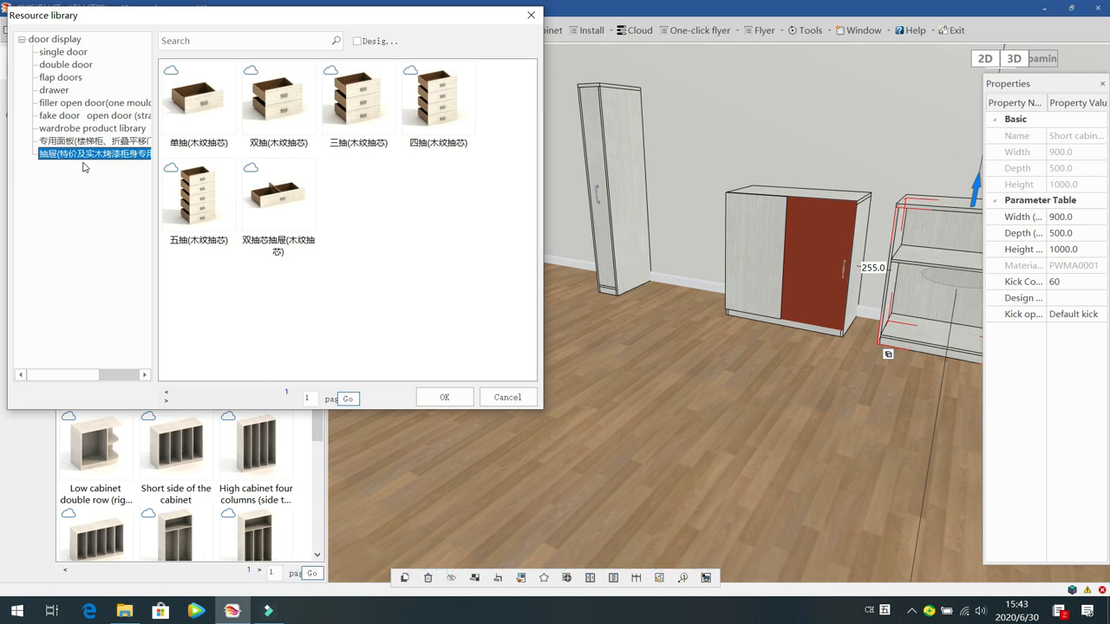
{"action": "left_click", "coordinate": [54, 89]}
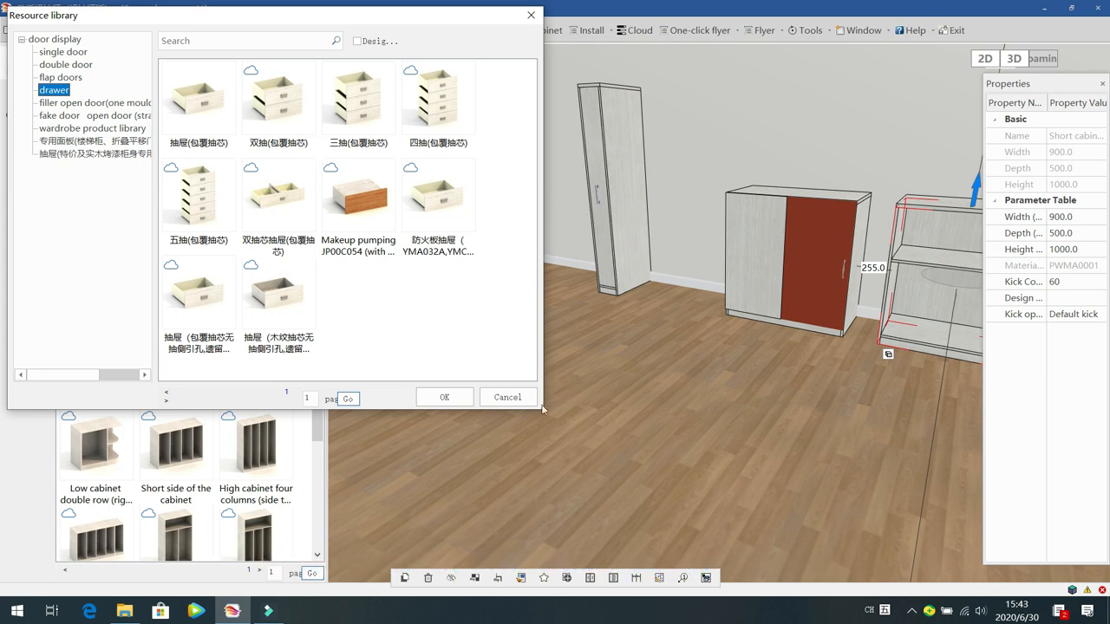
{"action": "left_click", "coordinate": [507, 397]}
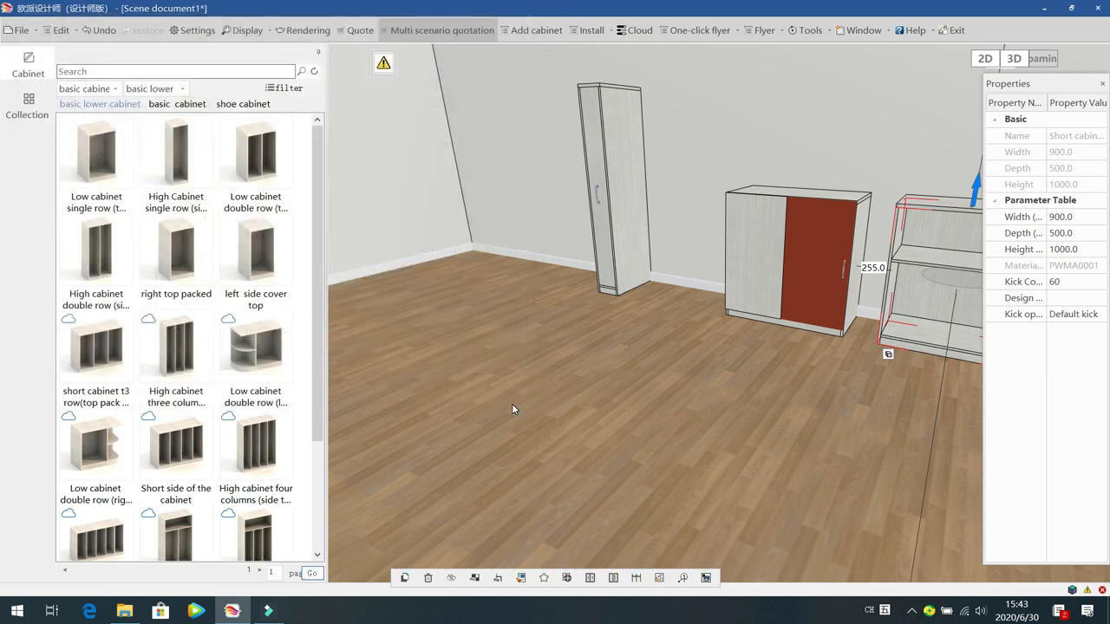
{"action": "left_click", "coordinate": [561, 393]}
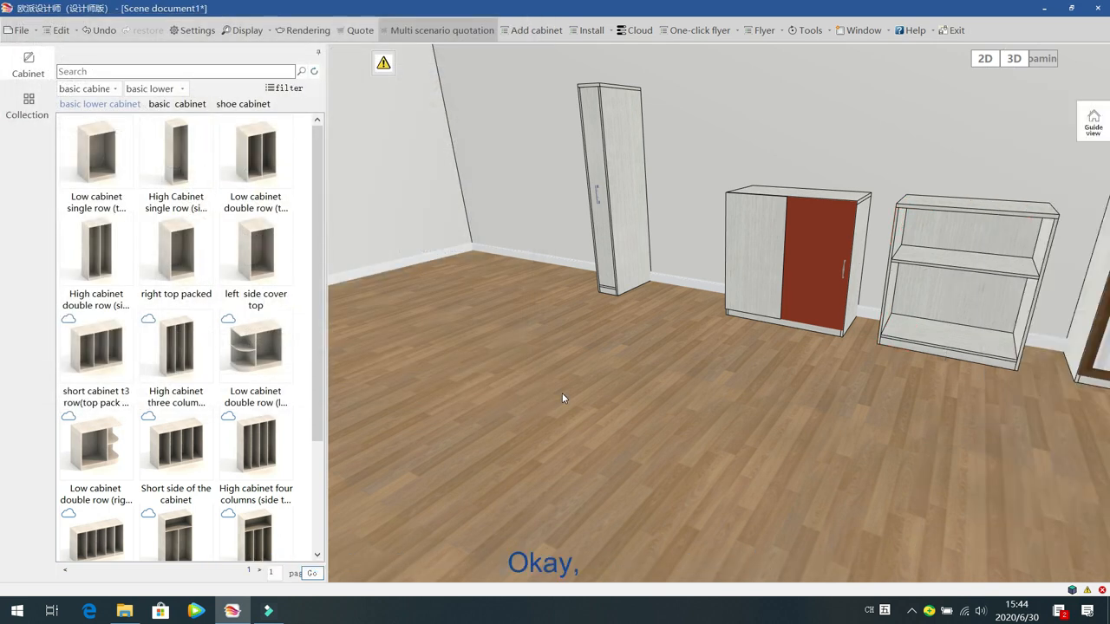